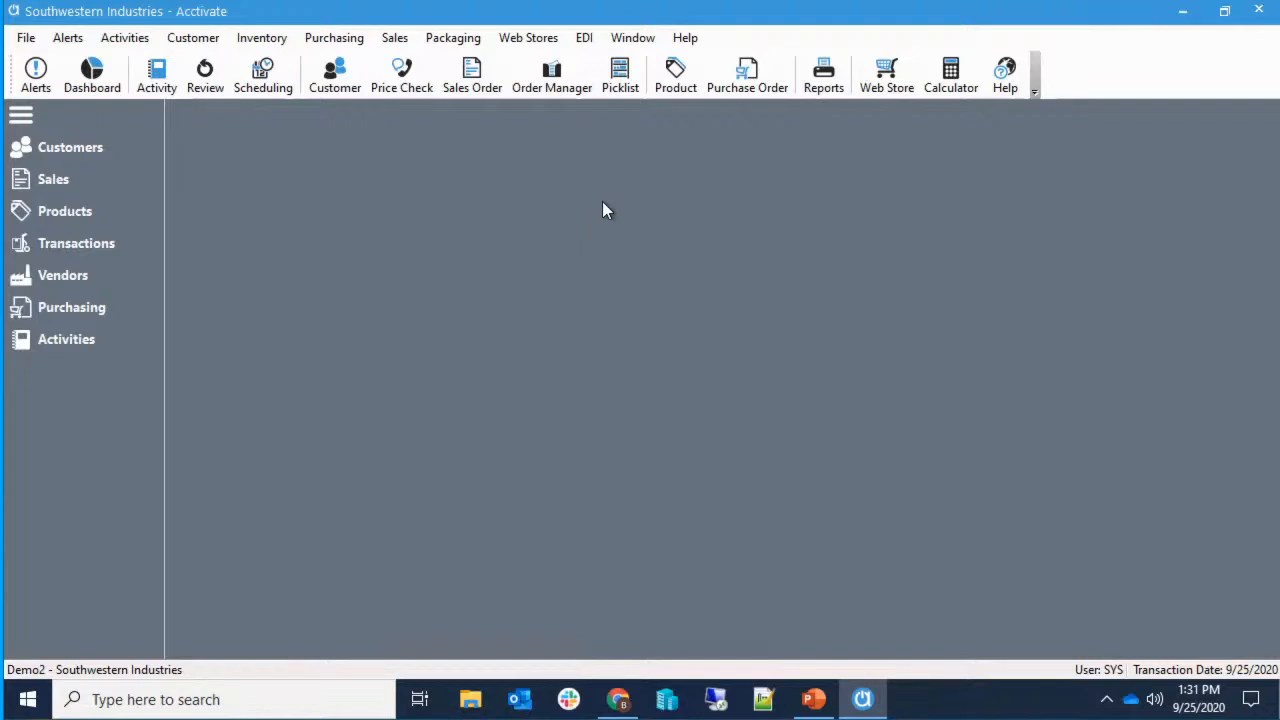
Pick Open Orders by Customer under Sales Order > Orders in Reports and generate its preview.
left_click(820, 88)
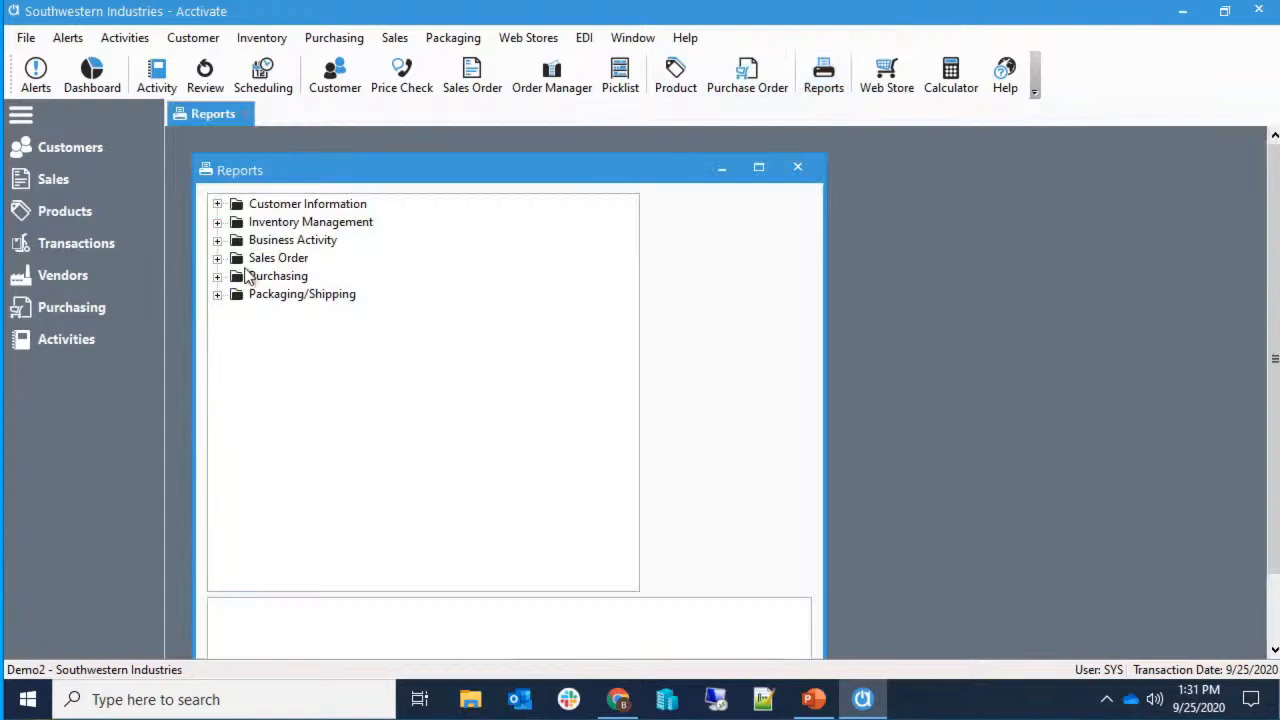
left_click(218, 258)
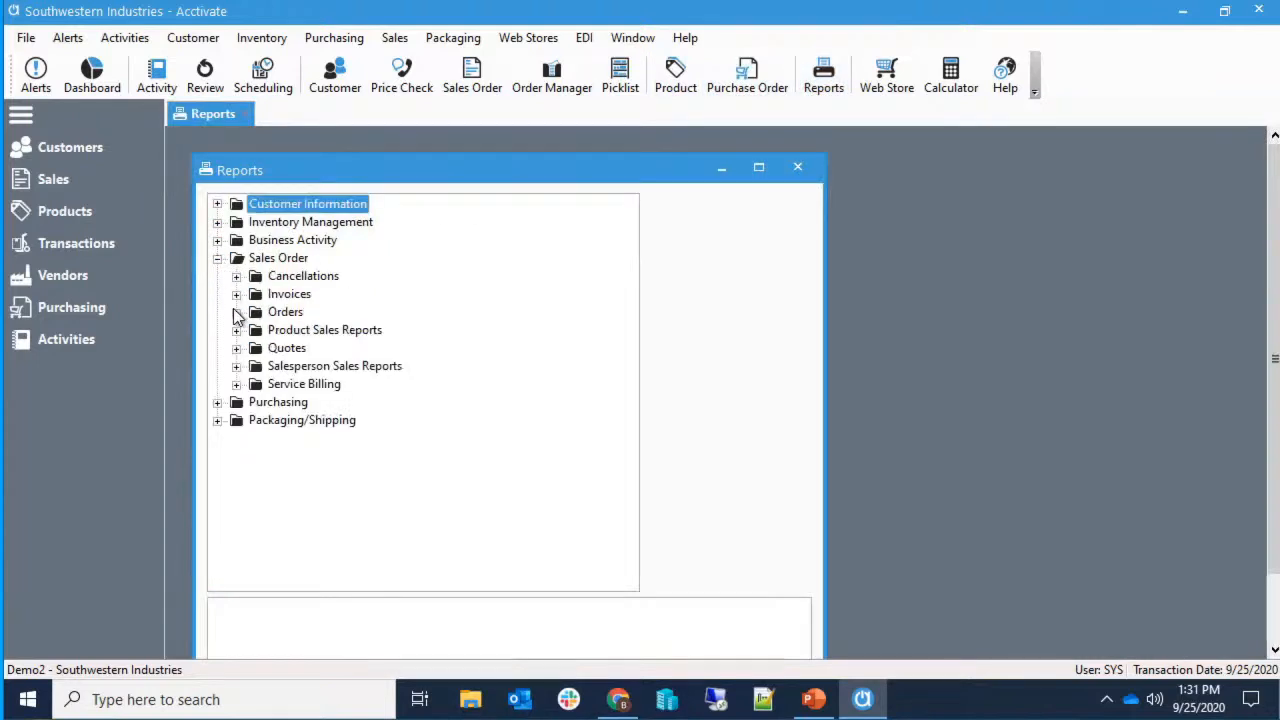
left_click(238, 312)
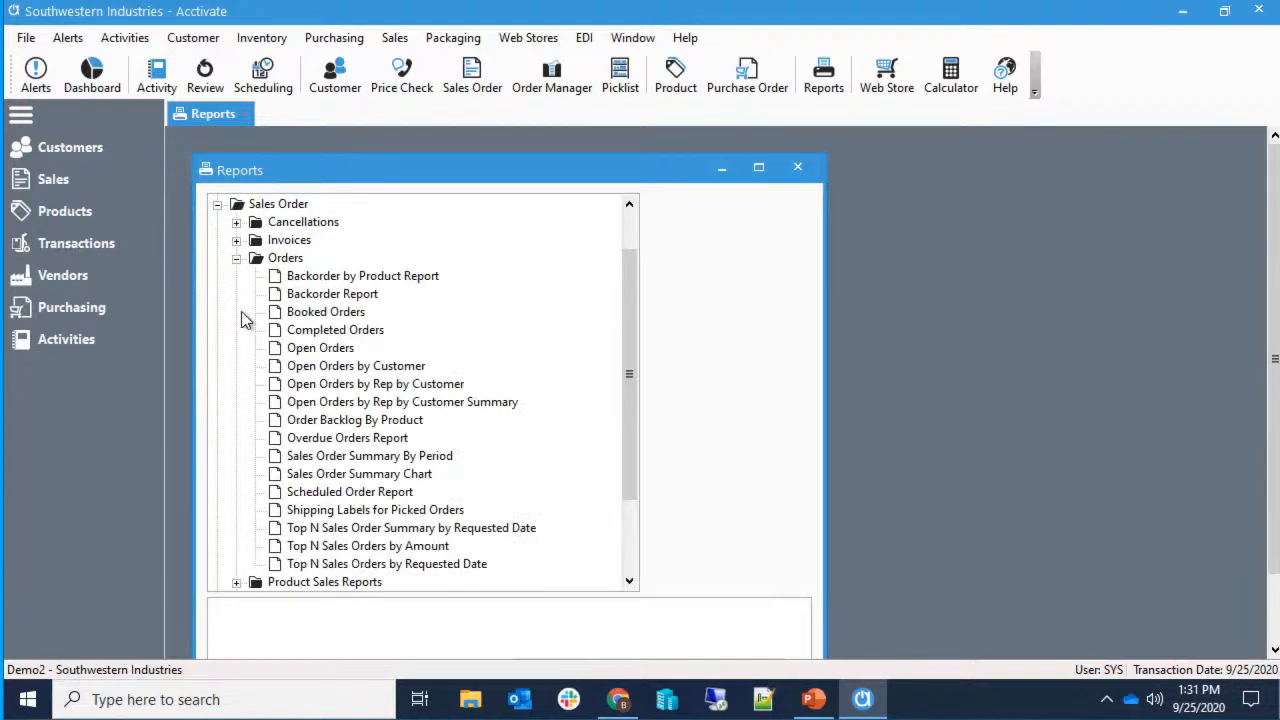
left_click(320, 366)
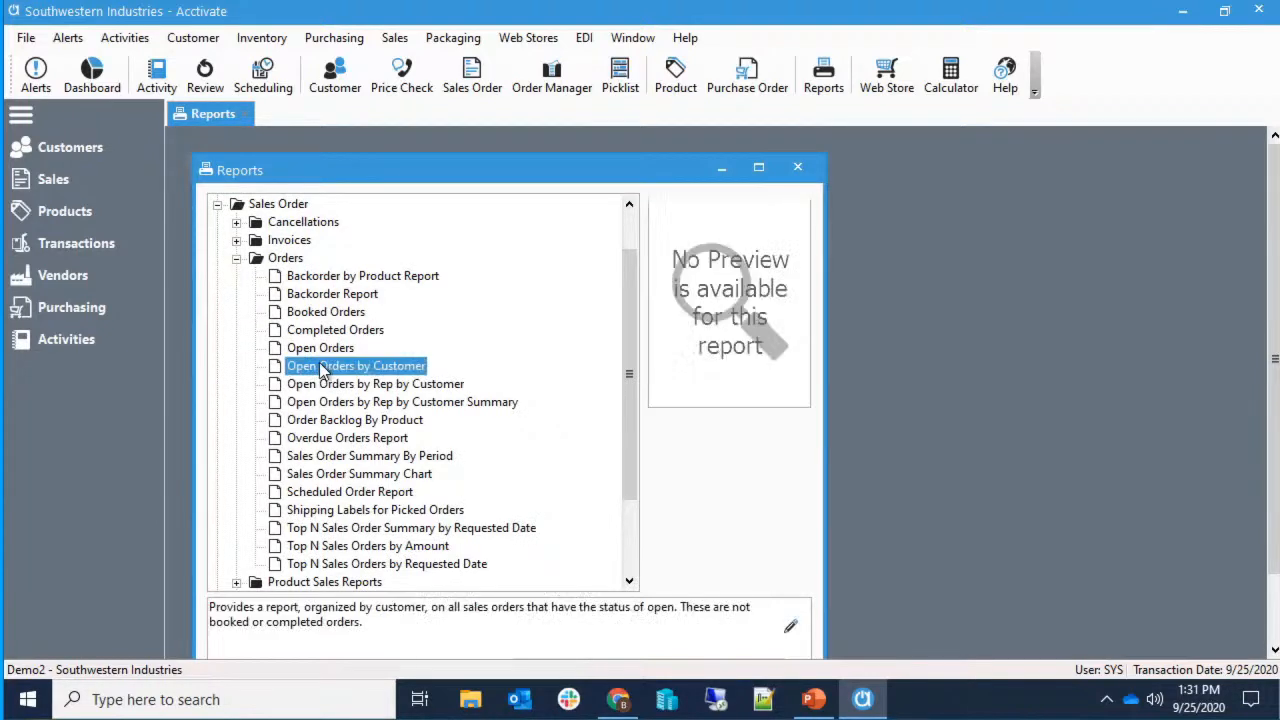
left_click_drag(613, 176, 616, 144)
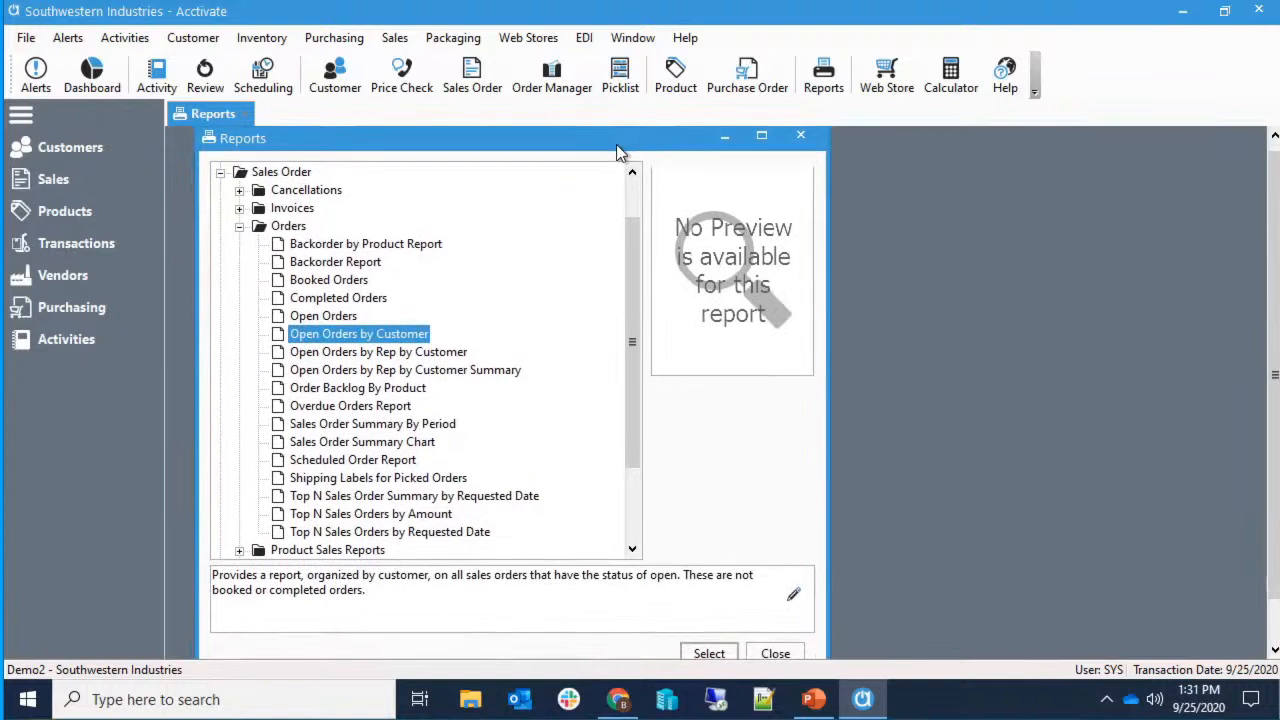
left_click(710, 654)
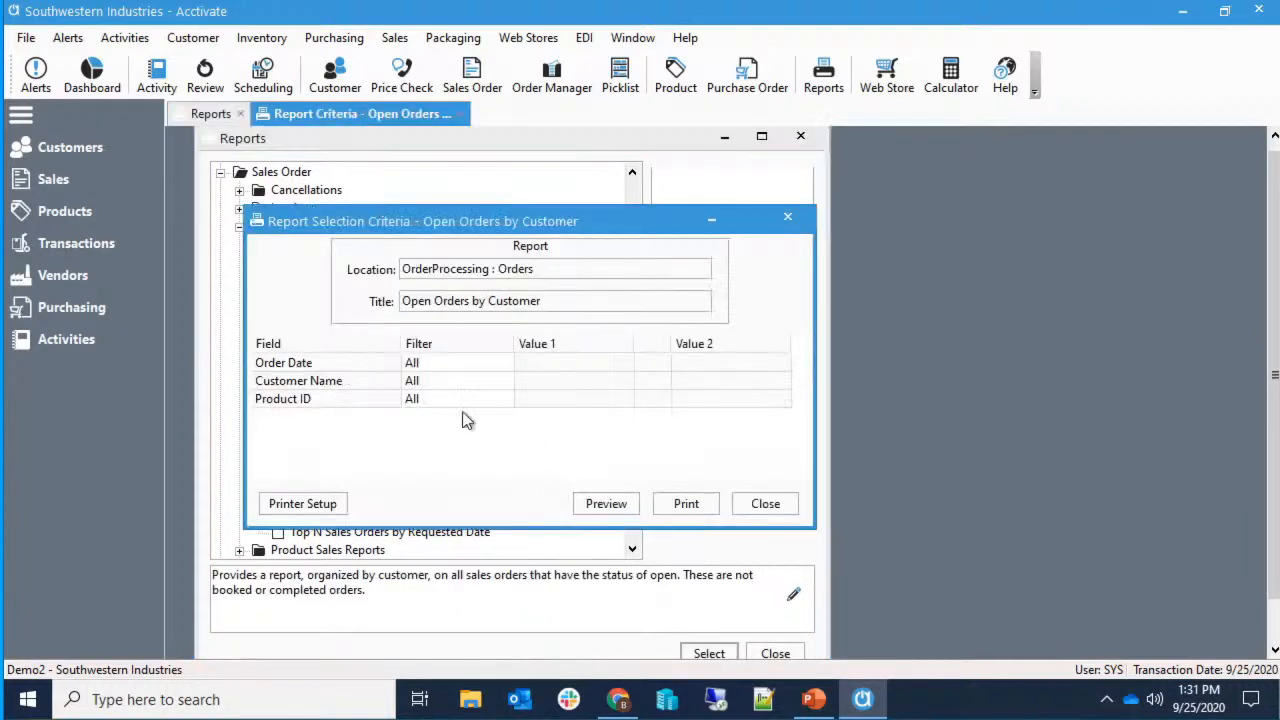
left_click(604, 503)
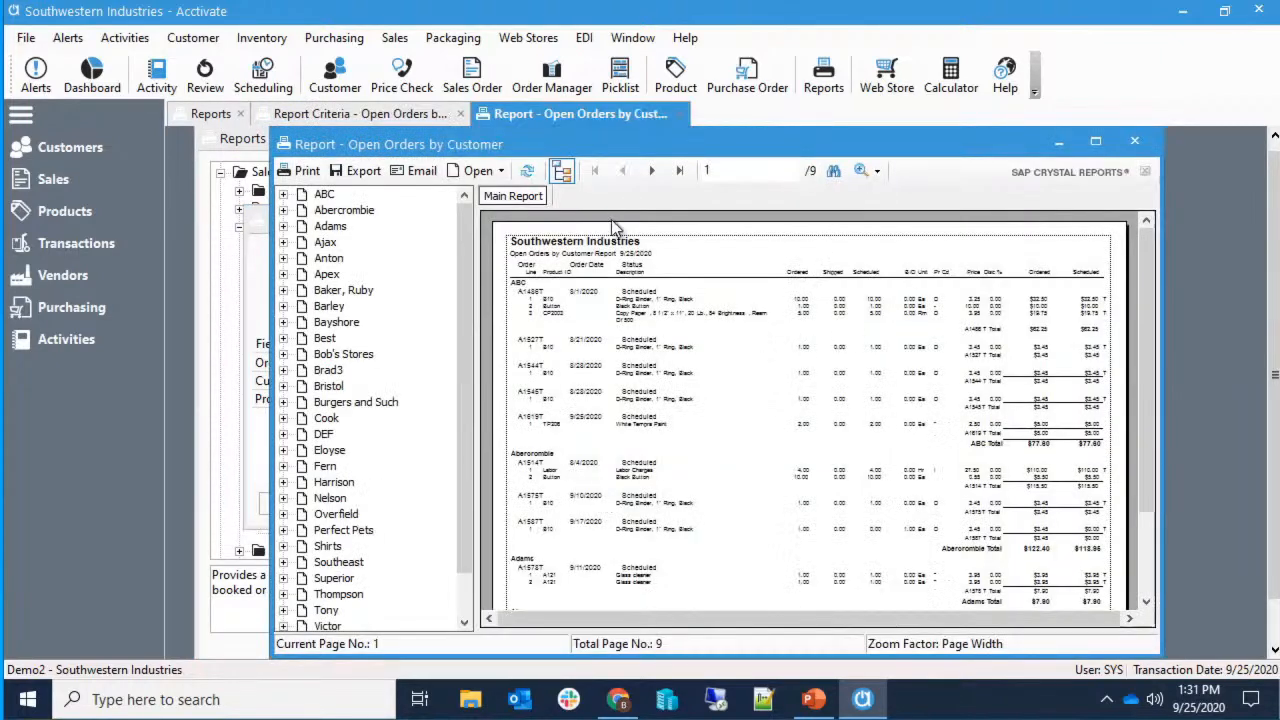
Hide the group tree, maximize the preview, inspect several order fields, then return to Reports.
left_click(561, 171)
left_click(1095, 142)
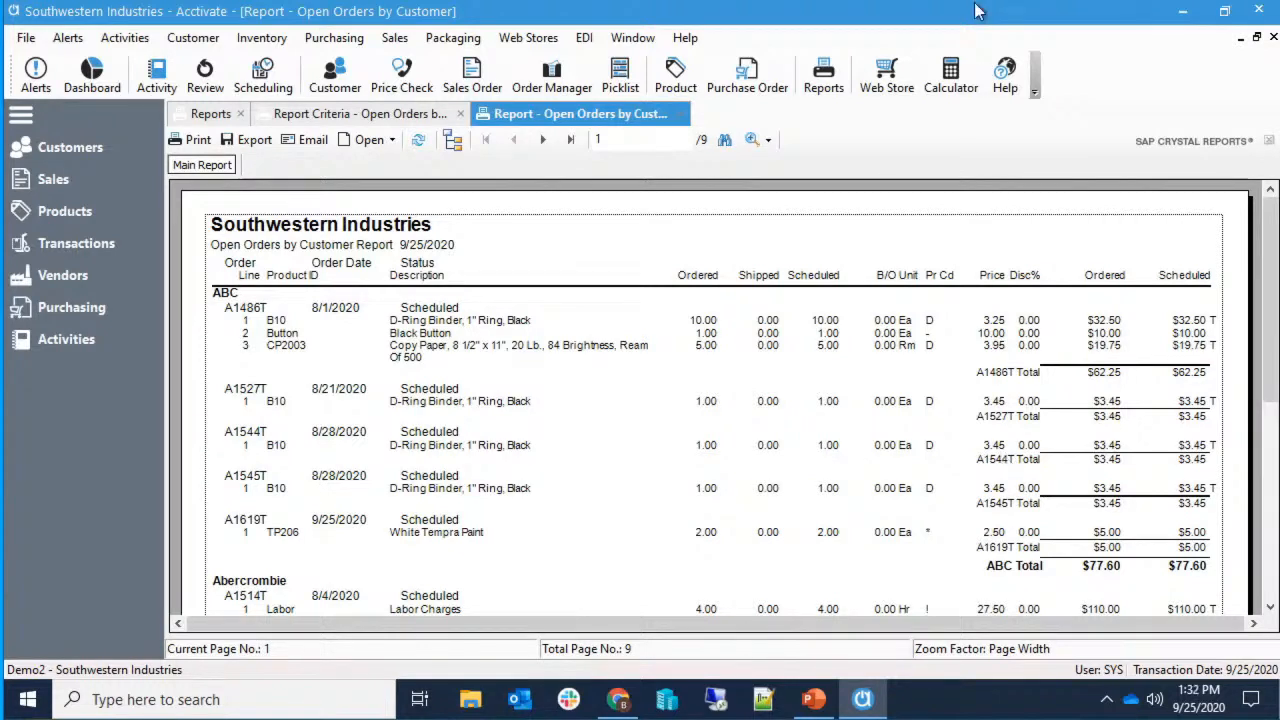
left_click(931, 324)
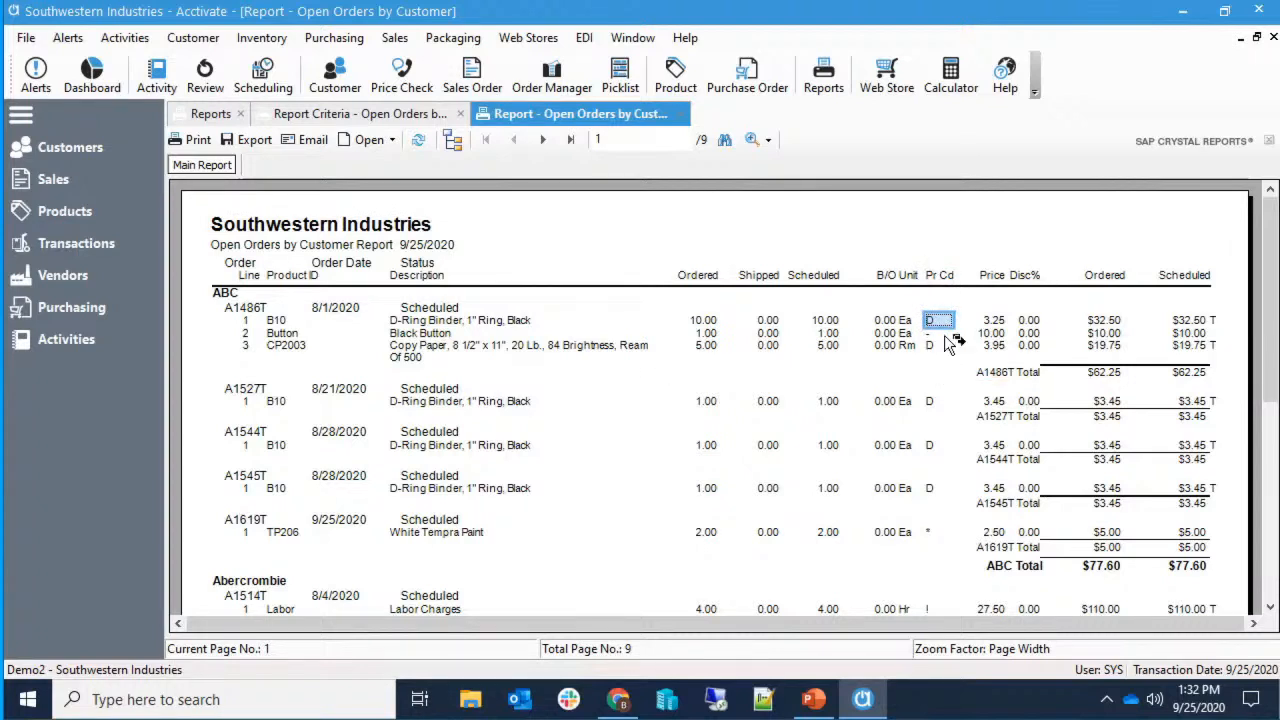
left_click(1032, 322)
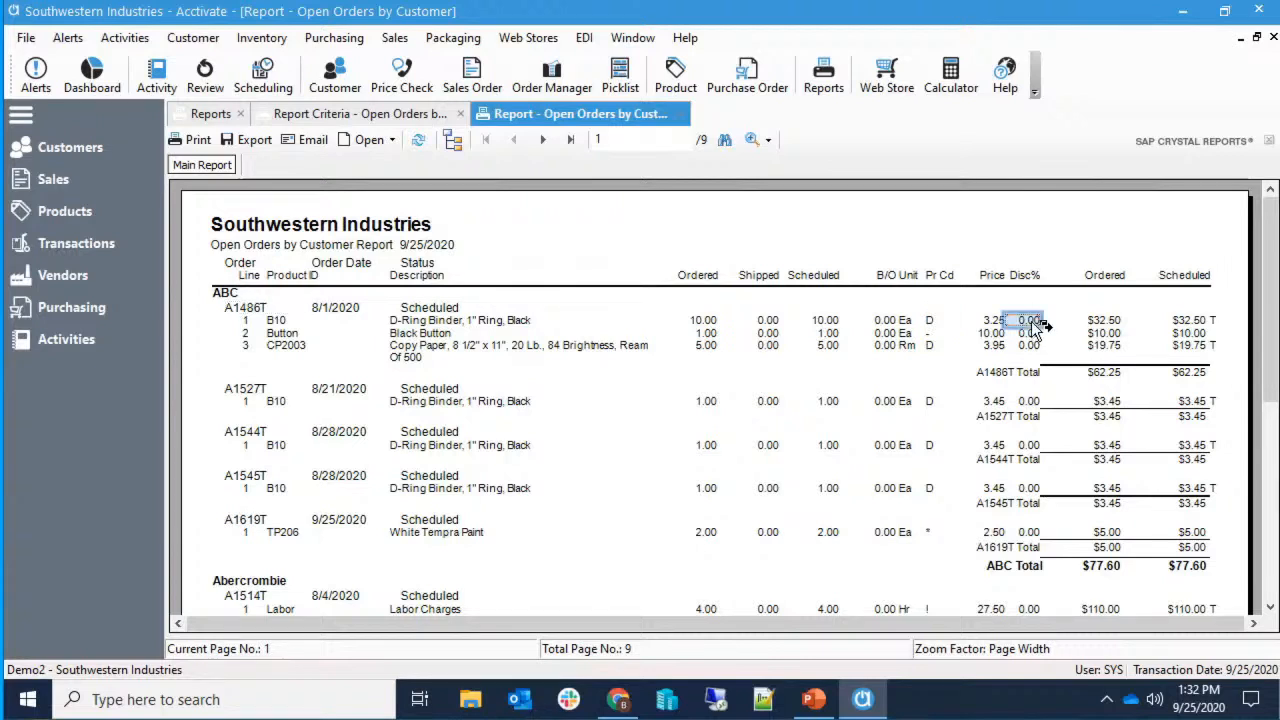
left_click(1072, 383)
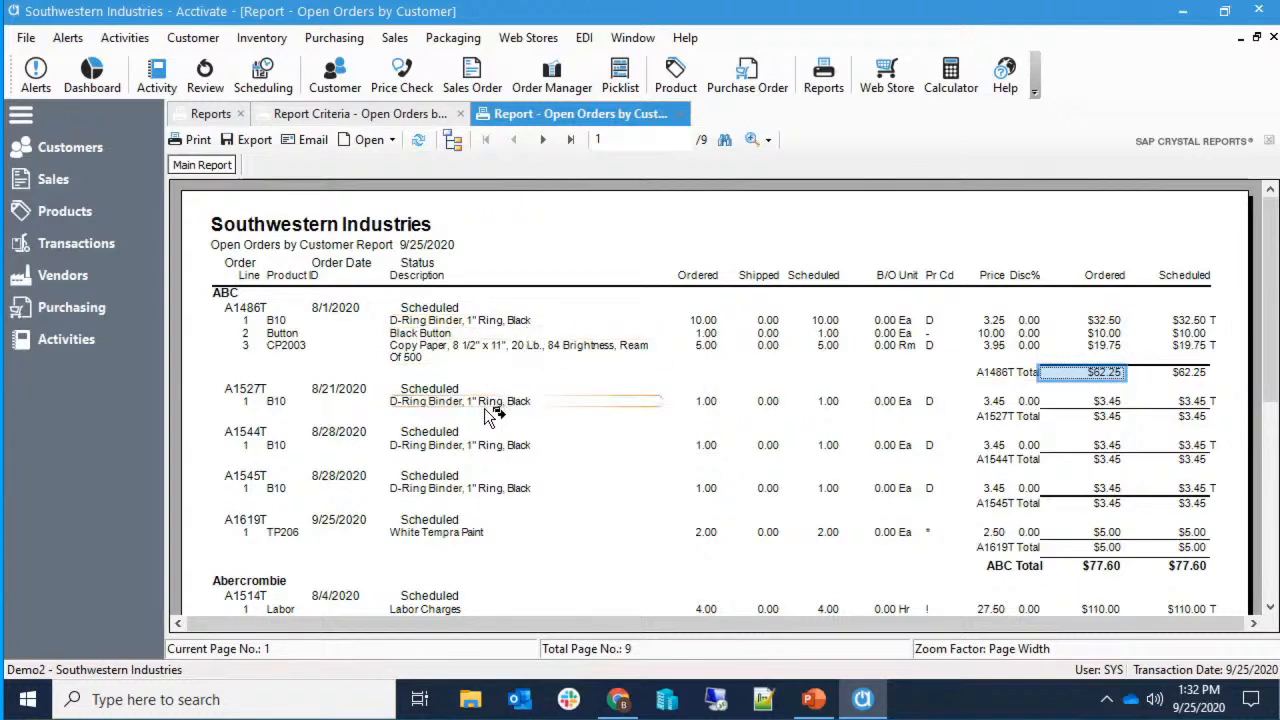
left_click(440, 308)
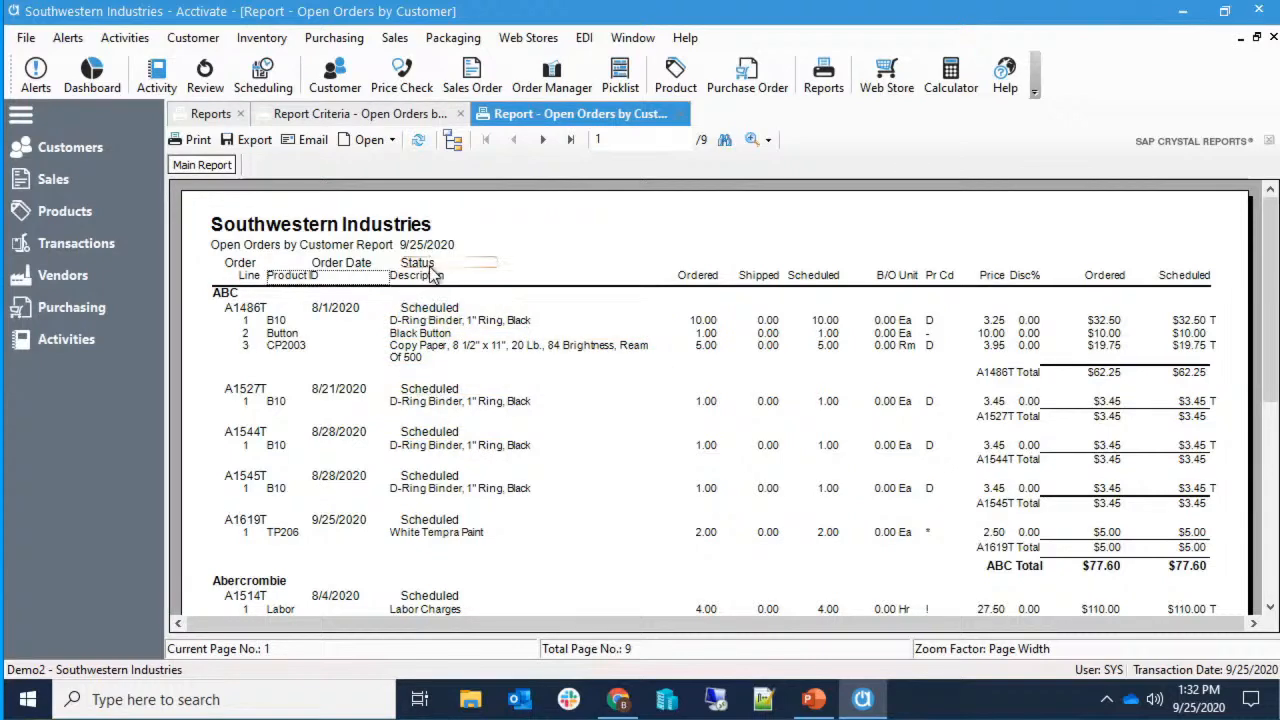
left_click(420, 263)
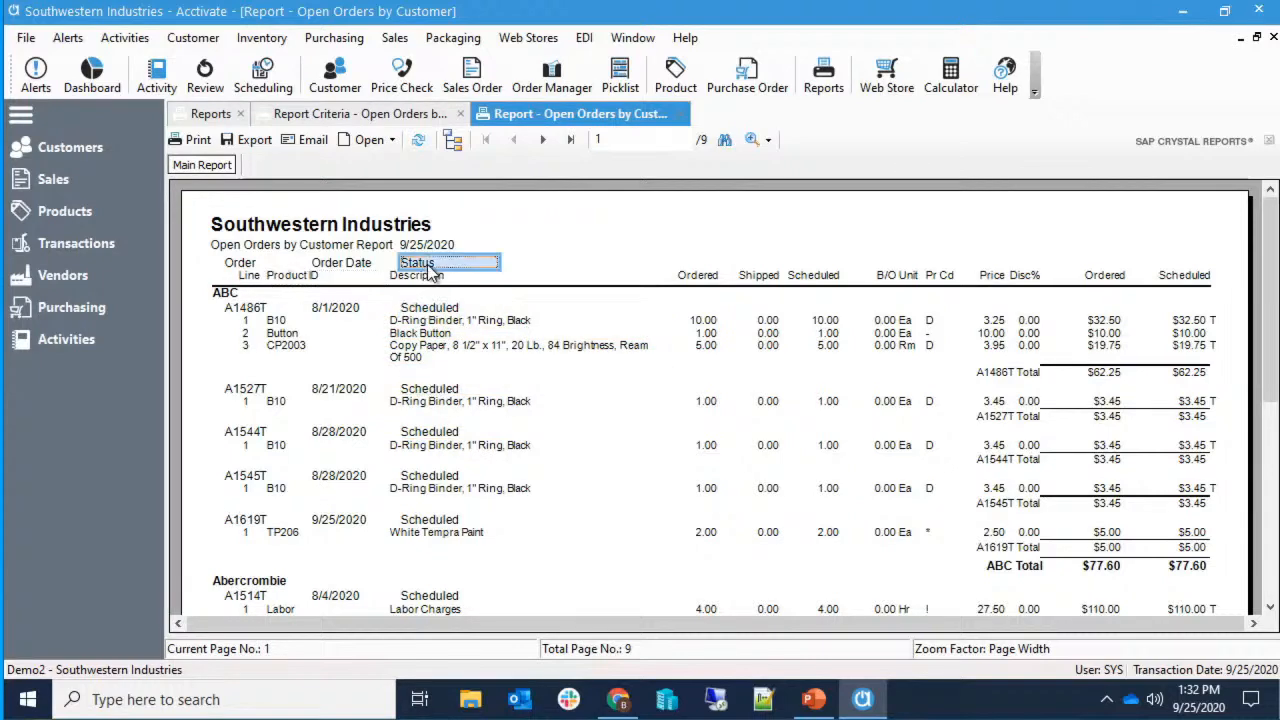
left_click(210, 118)
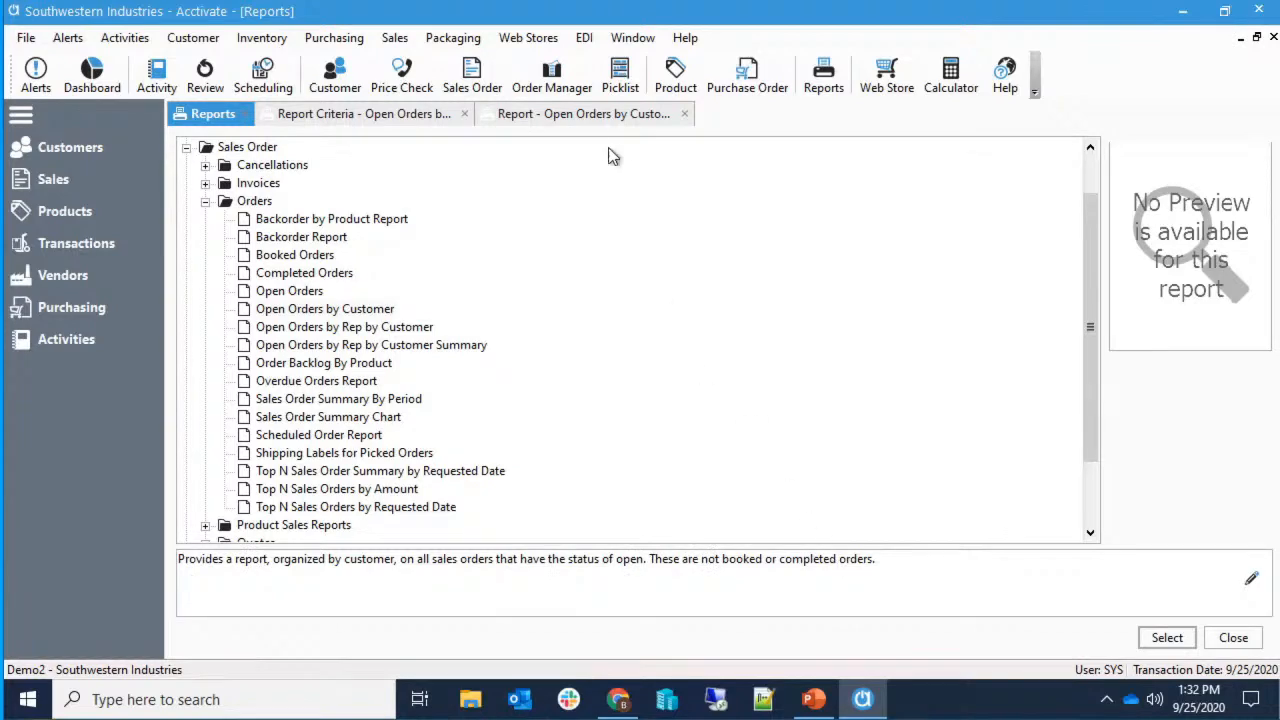
Clear the field selection and close the Open Orders by Customer preview.
left_click(579, 114)
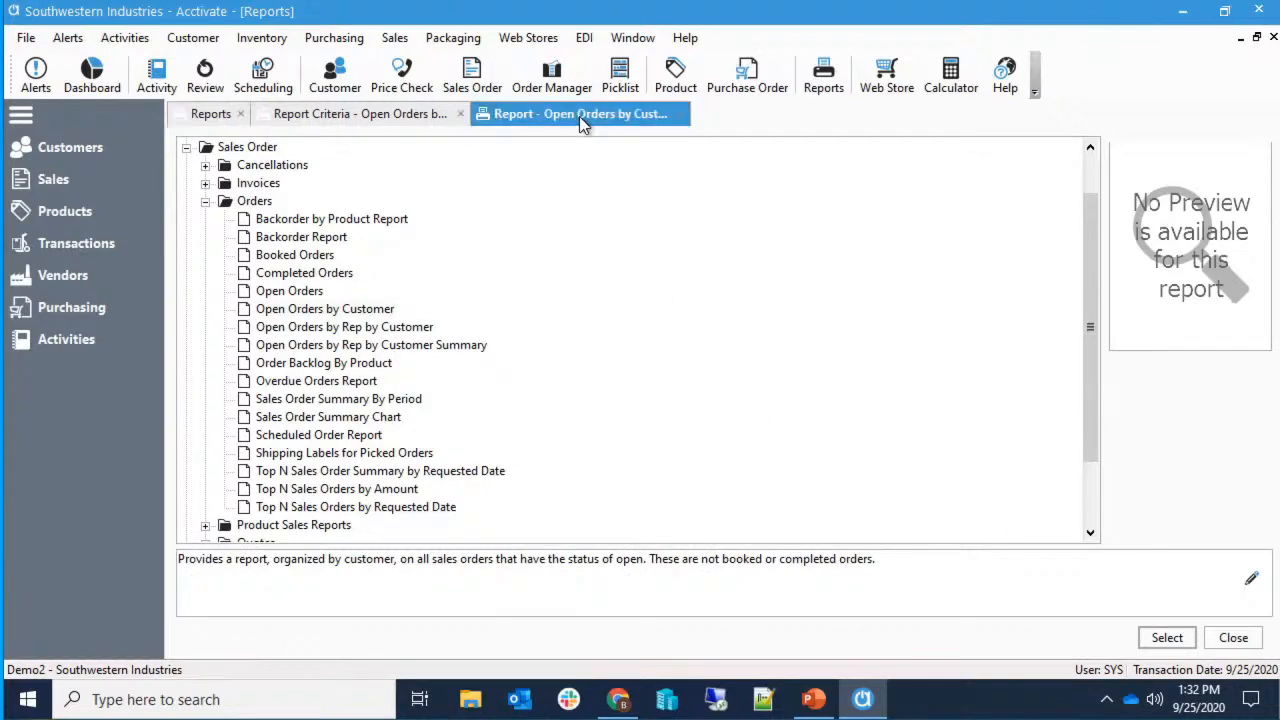
left_click(691, 360)
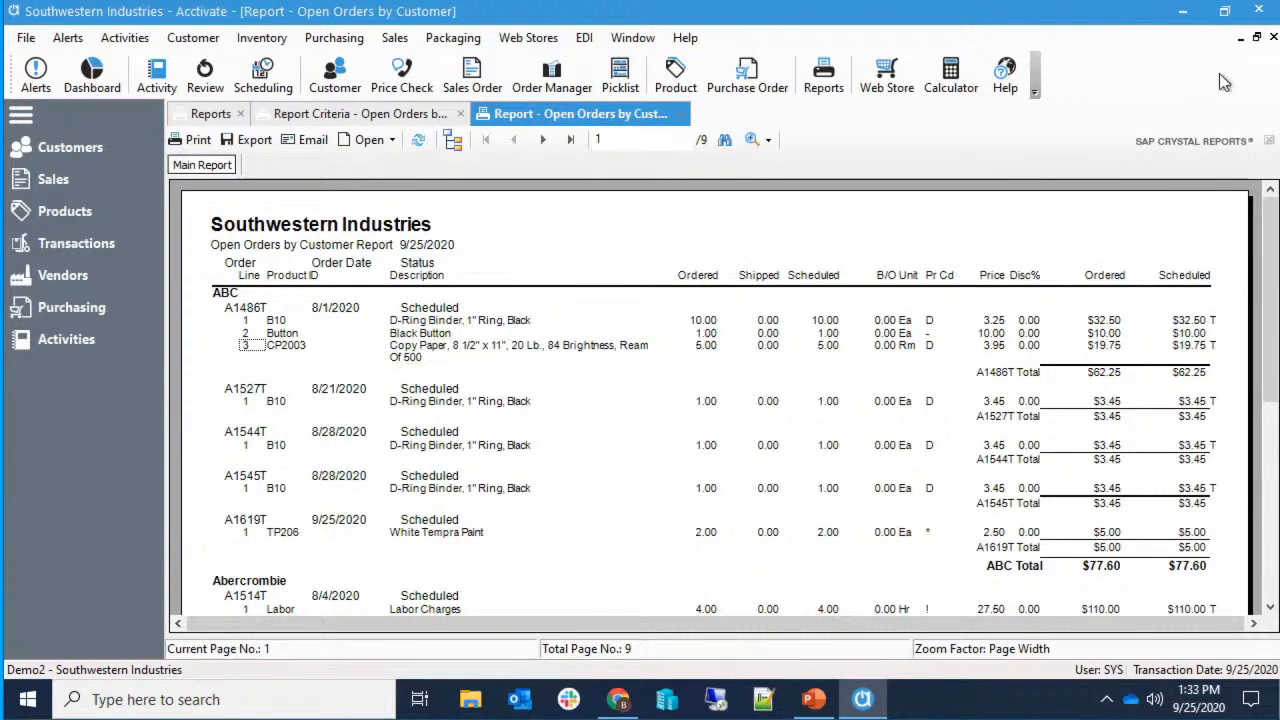
left_click(1273, 37)
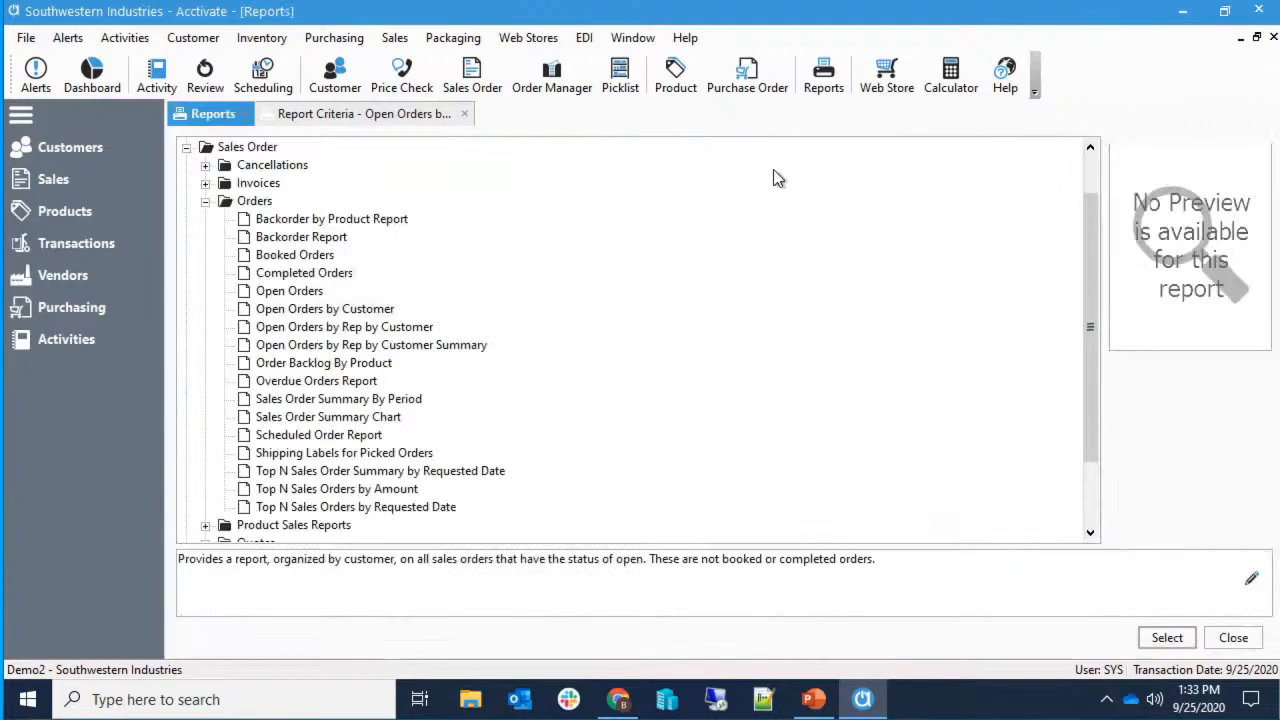
Reselect Open Orders by Customer in the Orders folder and close its selection criteria.
left_click(262, 219)
left_click(250, 205)
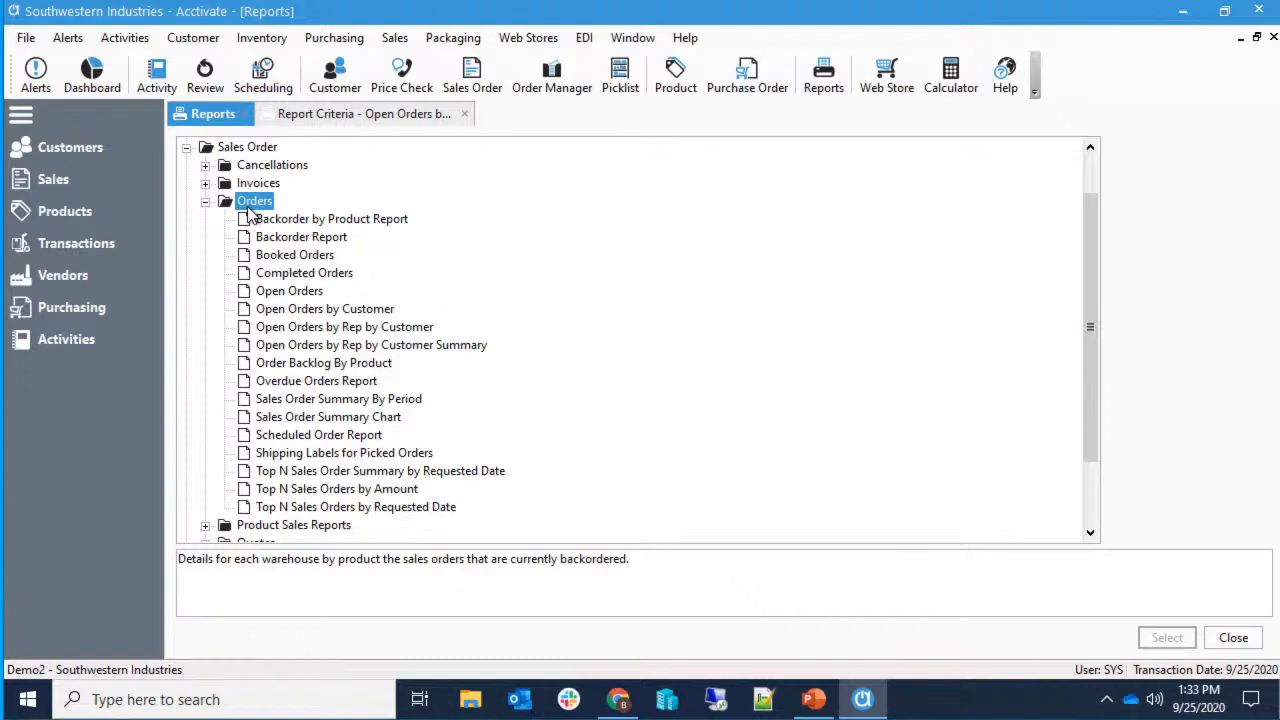
scroll(250, 212, "up", 1)
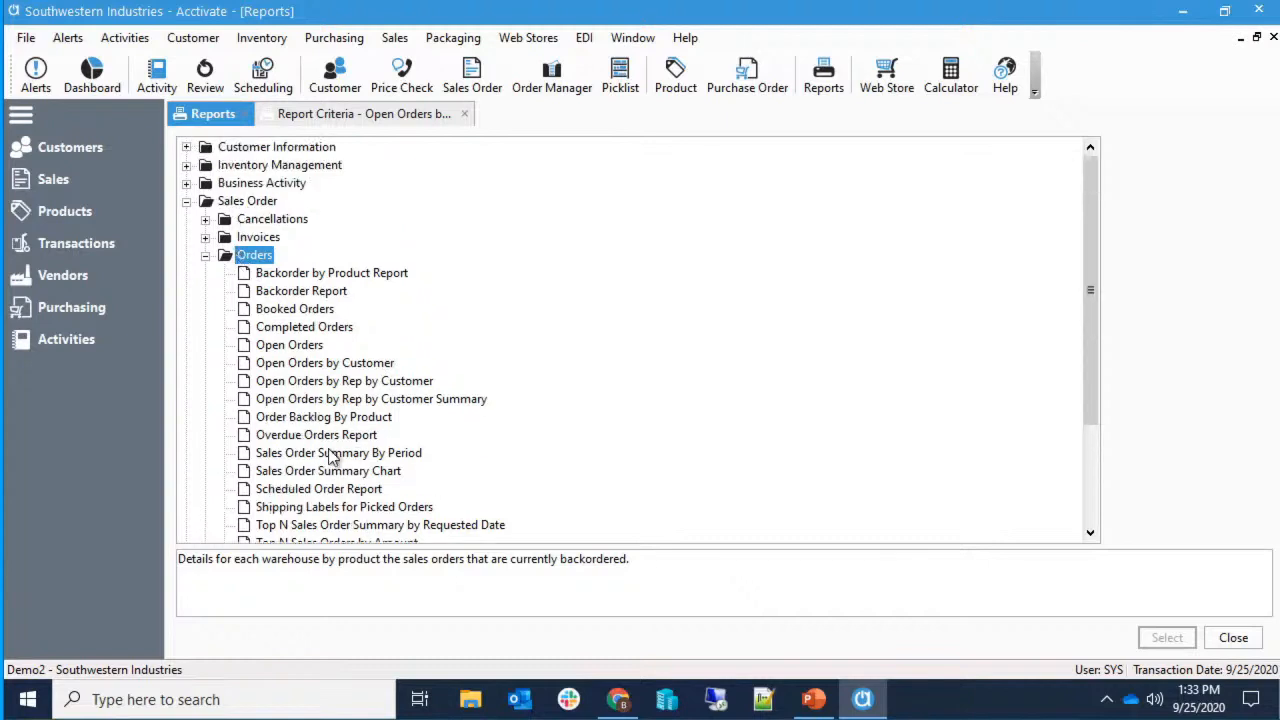
scroll(330, 457, "down", 1)
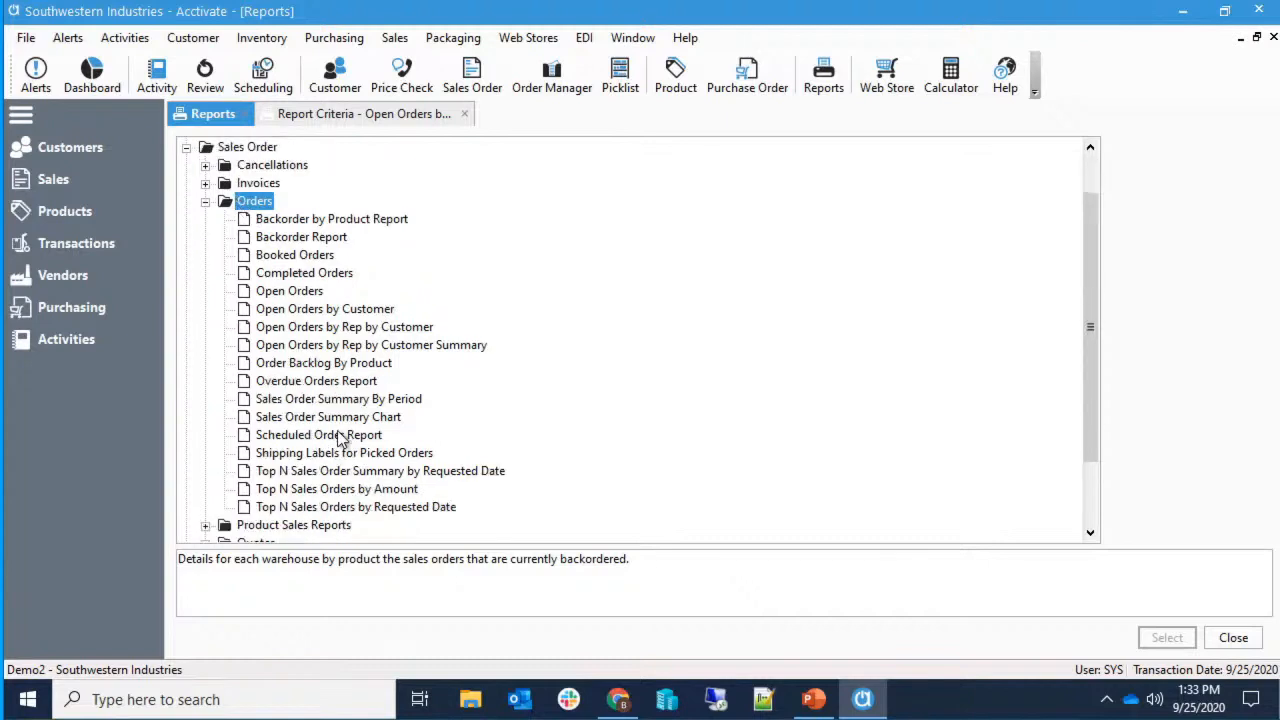
left_click(345, 310)
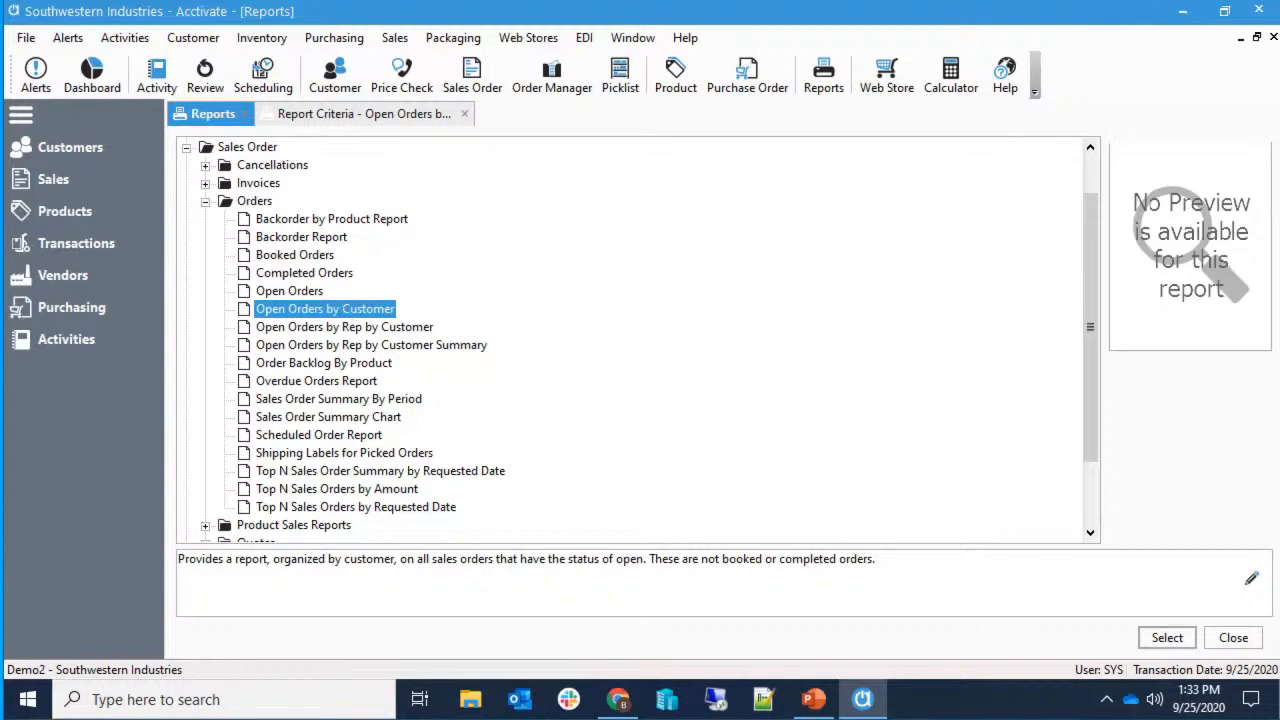
left_click(1273, 38)
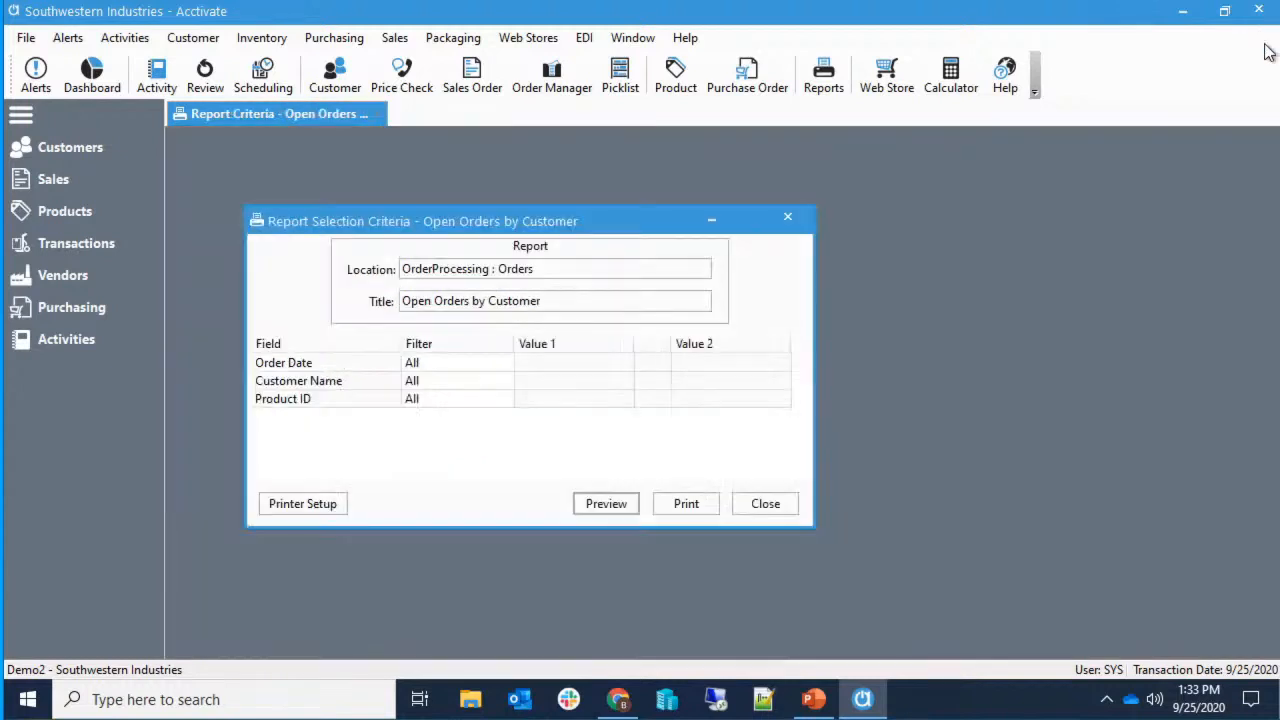
left_click(787, 218)
Open the Report Catalog in Configuration Manager's Reports settings.
left_click(27, 40)
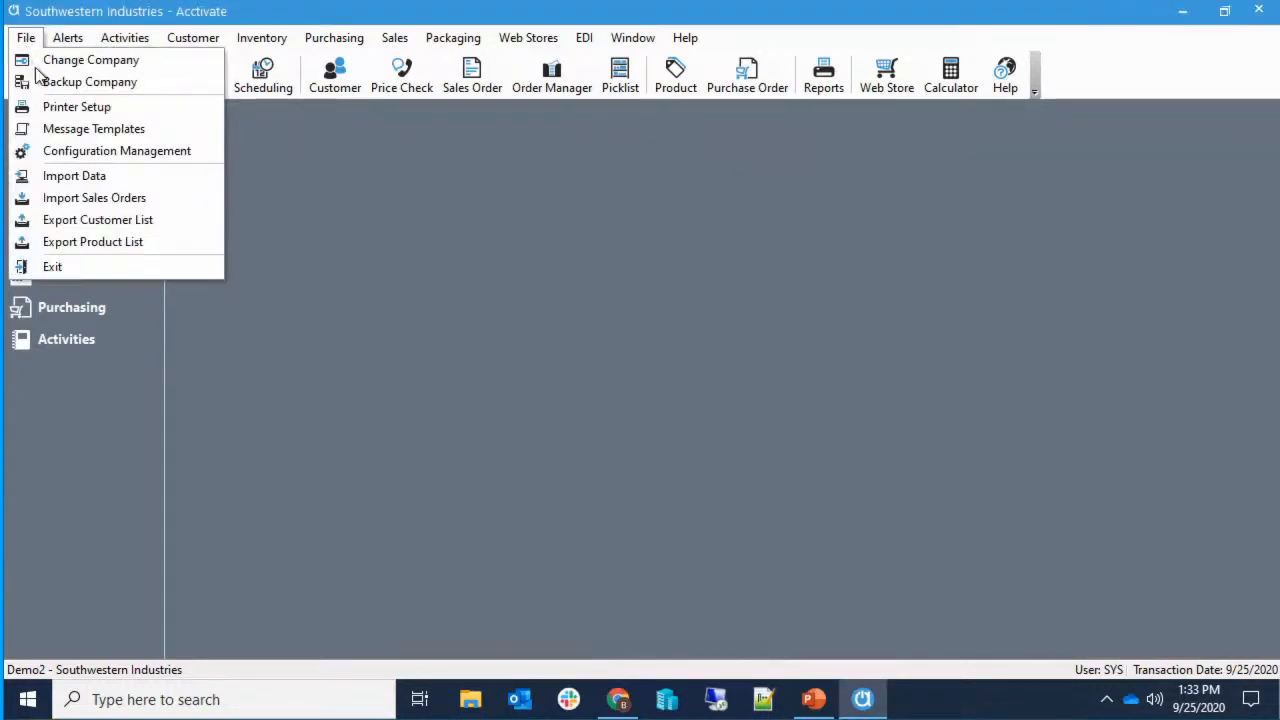
left_click(80, 150)
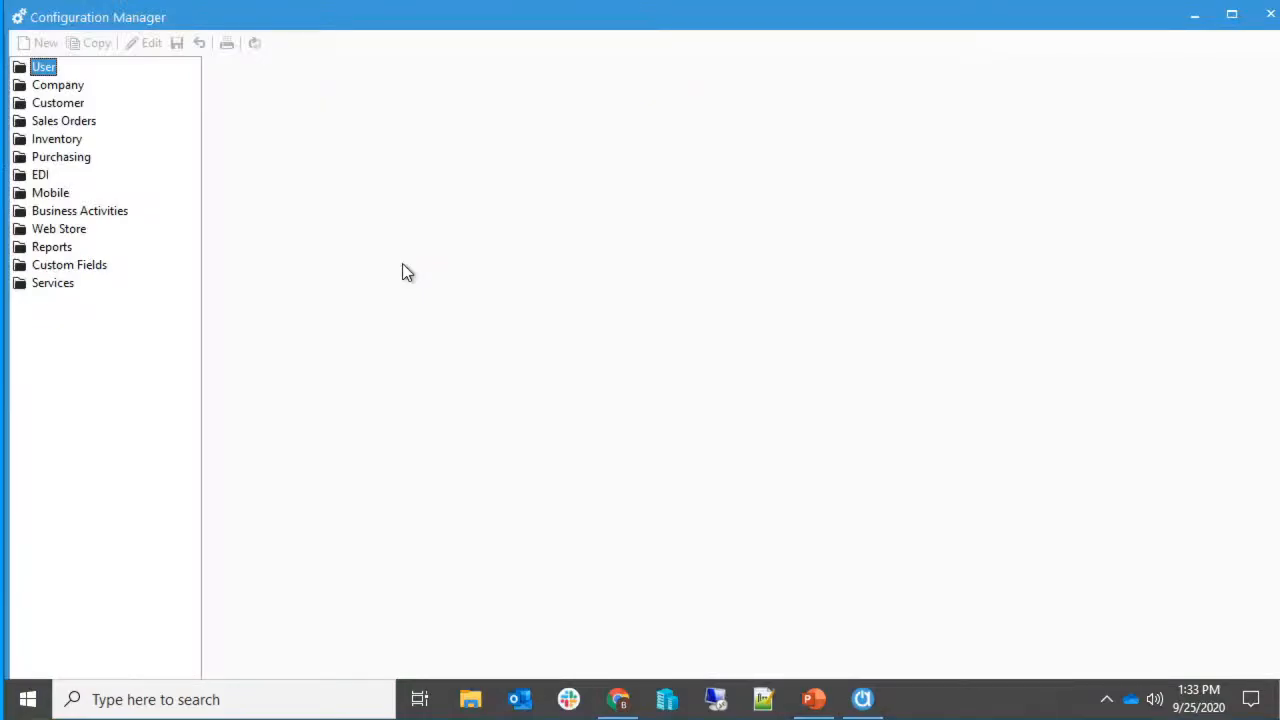
double_click(75, 247)
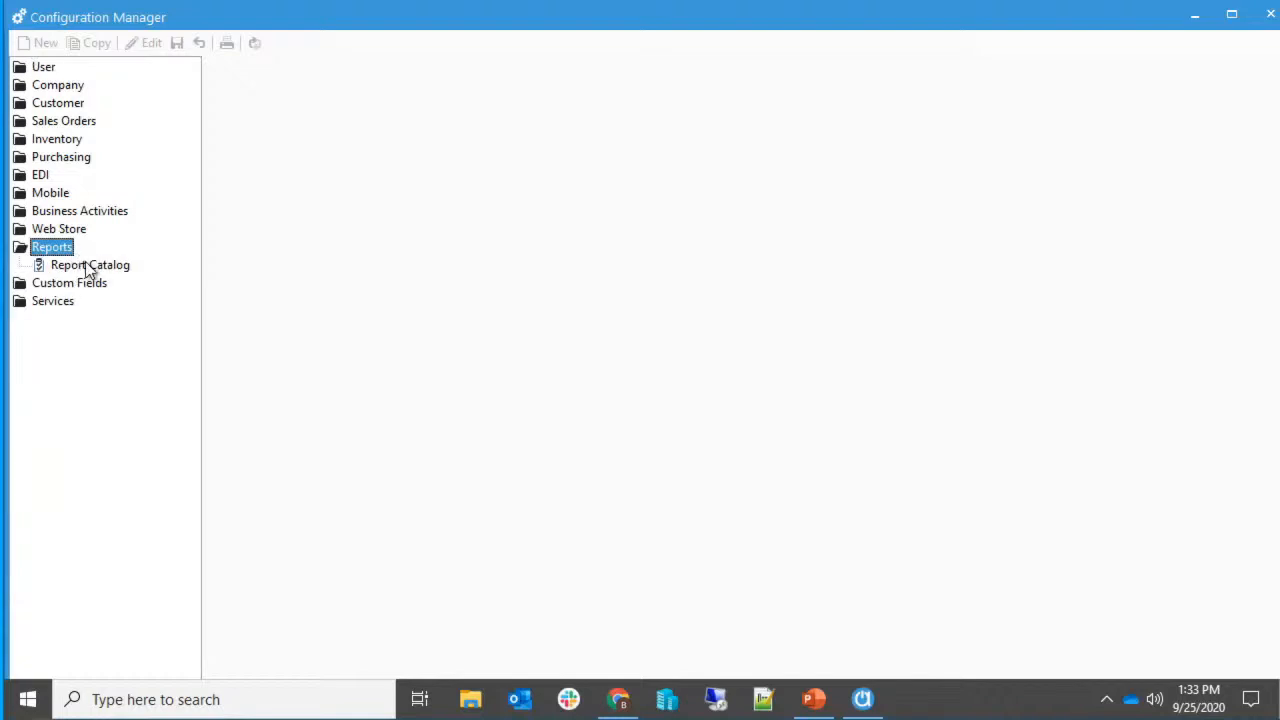
left_click(86, 266)
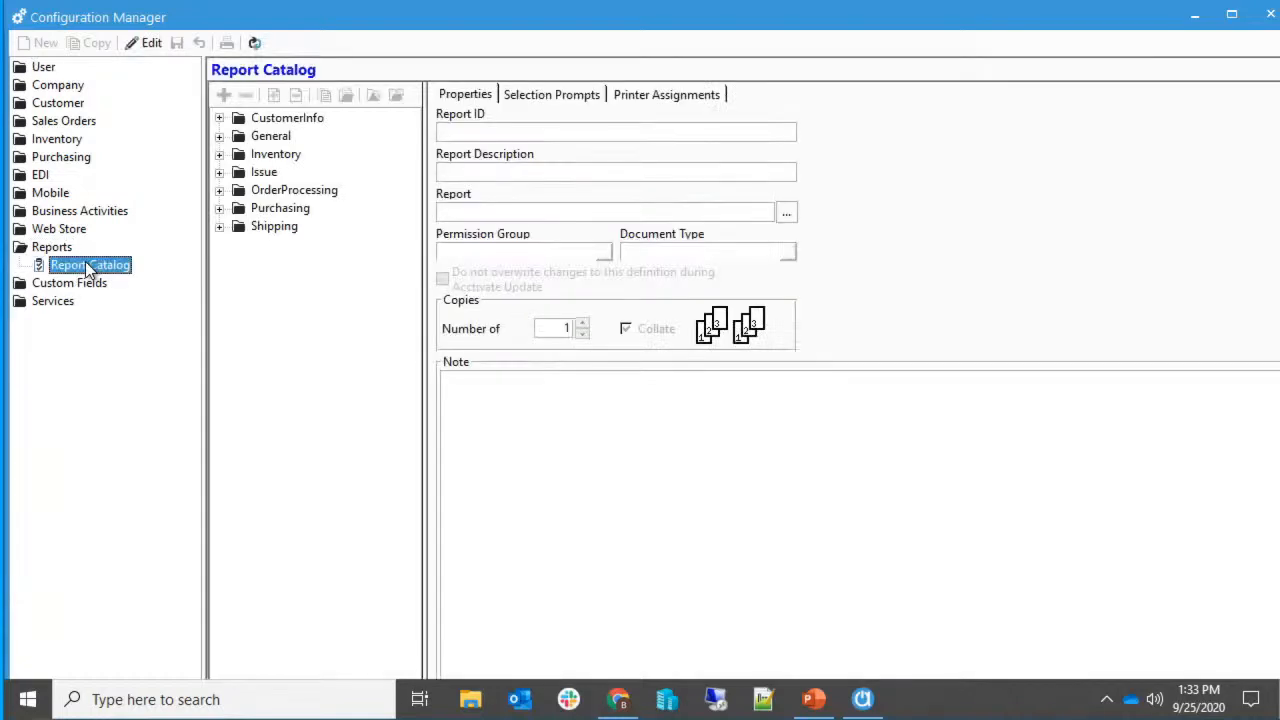
Show the OrderProcessing > Orders > Open Orders by Customer entry and highlight its OpenOrdersByCustomer.rpt file name.
left_click(220, 191)
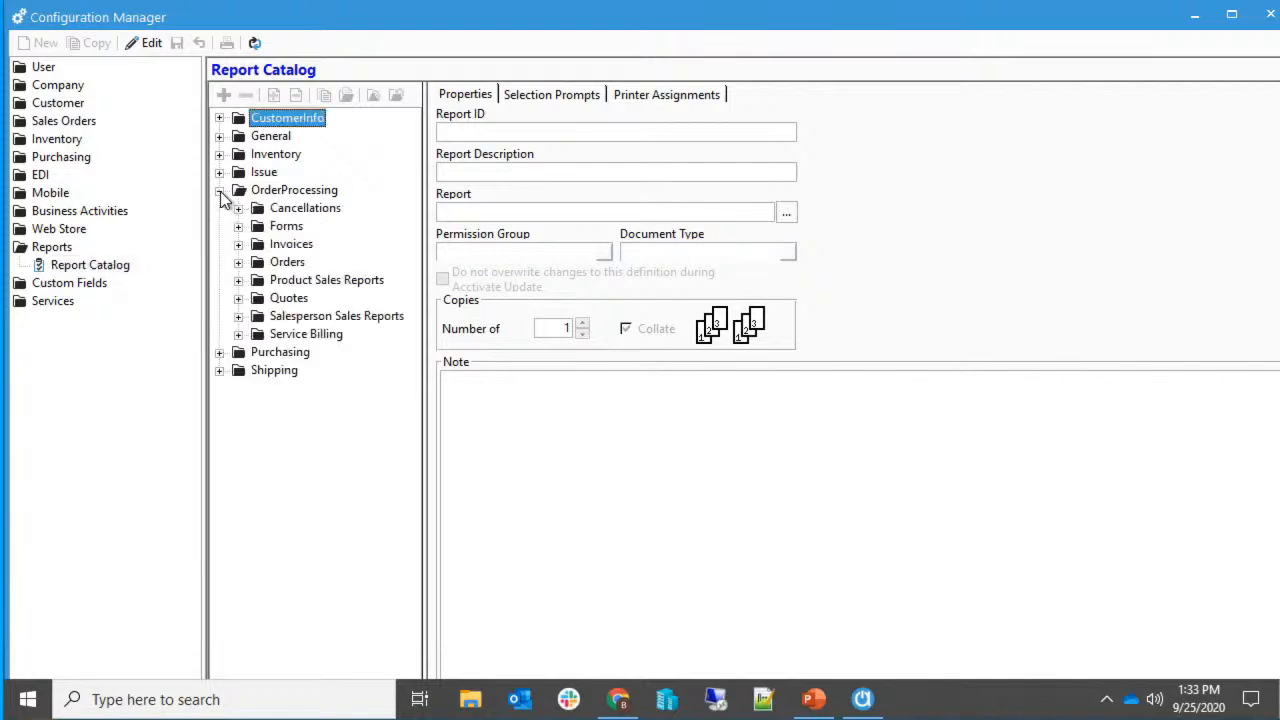
left_click(238, 262)
left_click_drag(426, 291, 515, 292)
left_click(400, 371)
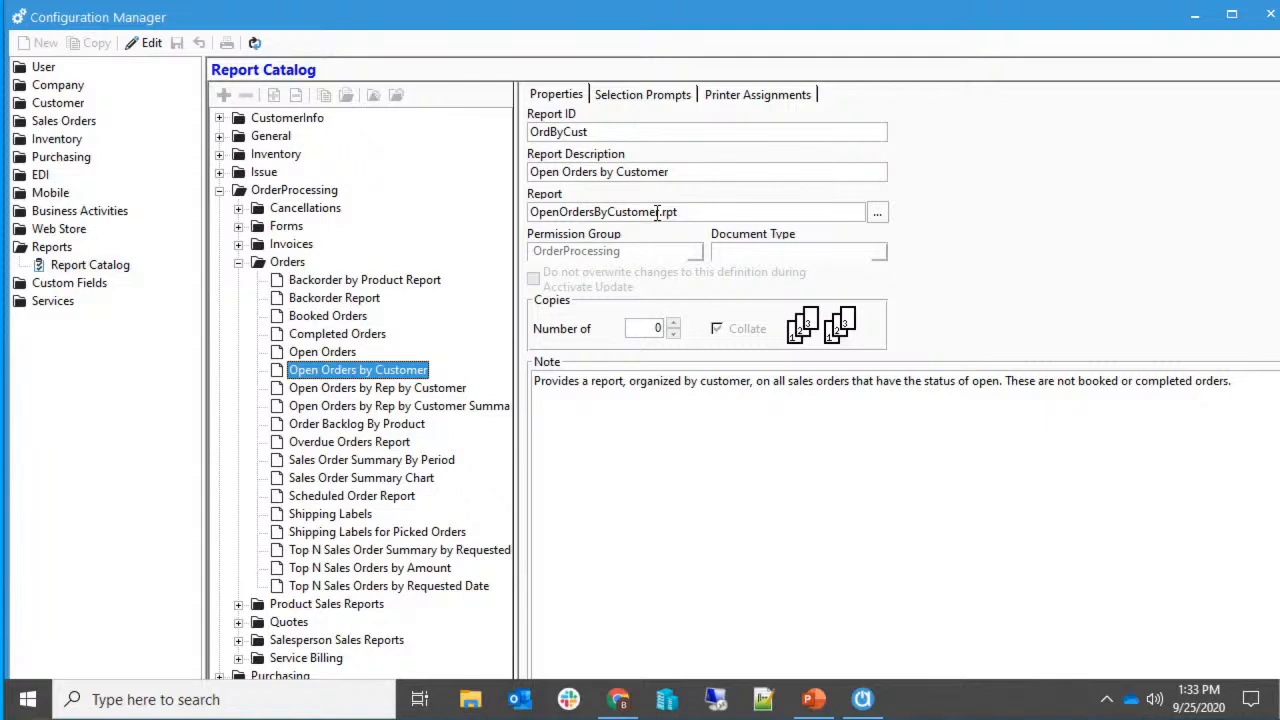
left_click(702, 218)
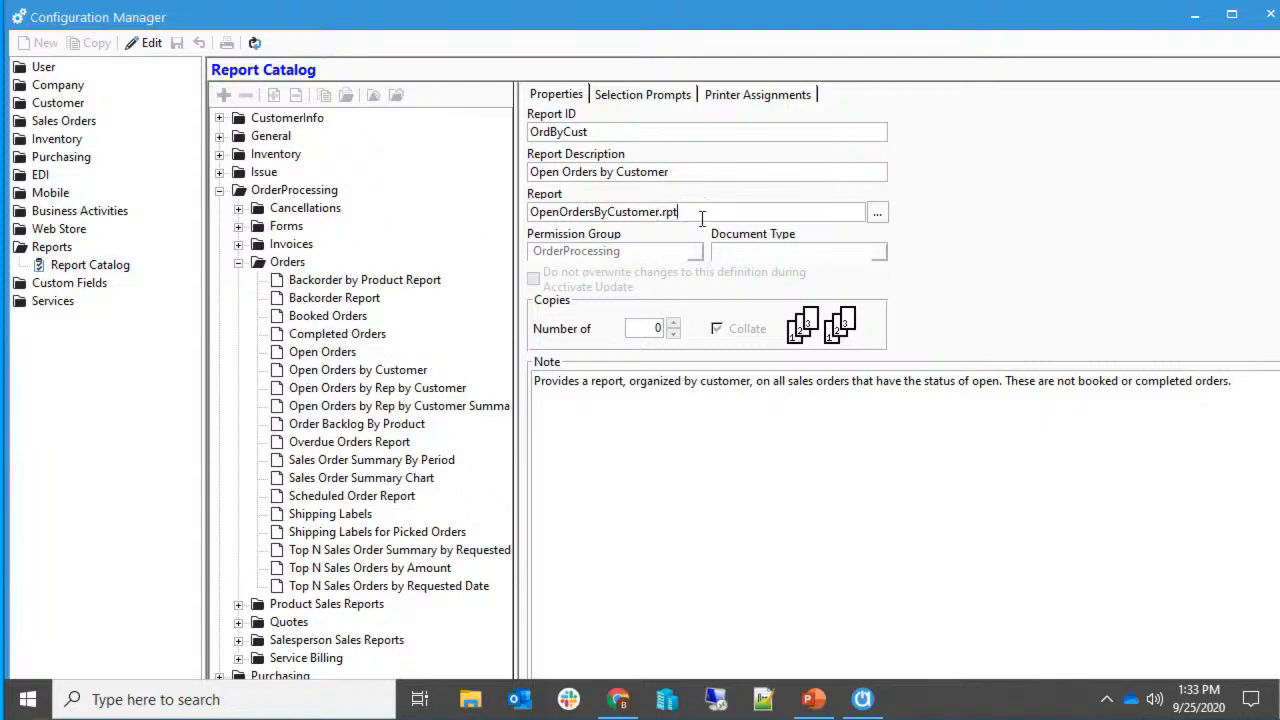
left_click_drag(675, 212, 505, 208)
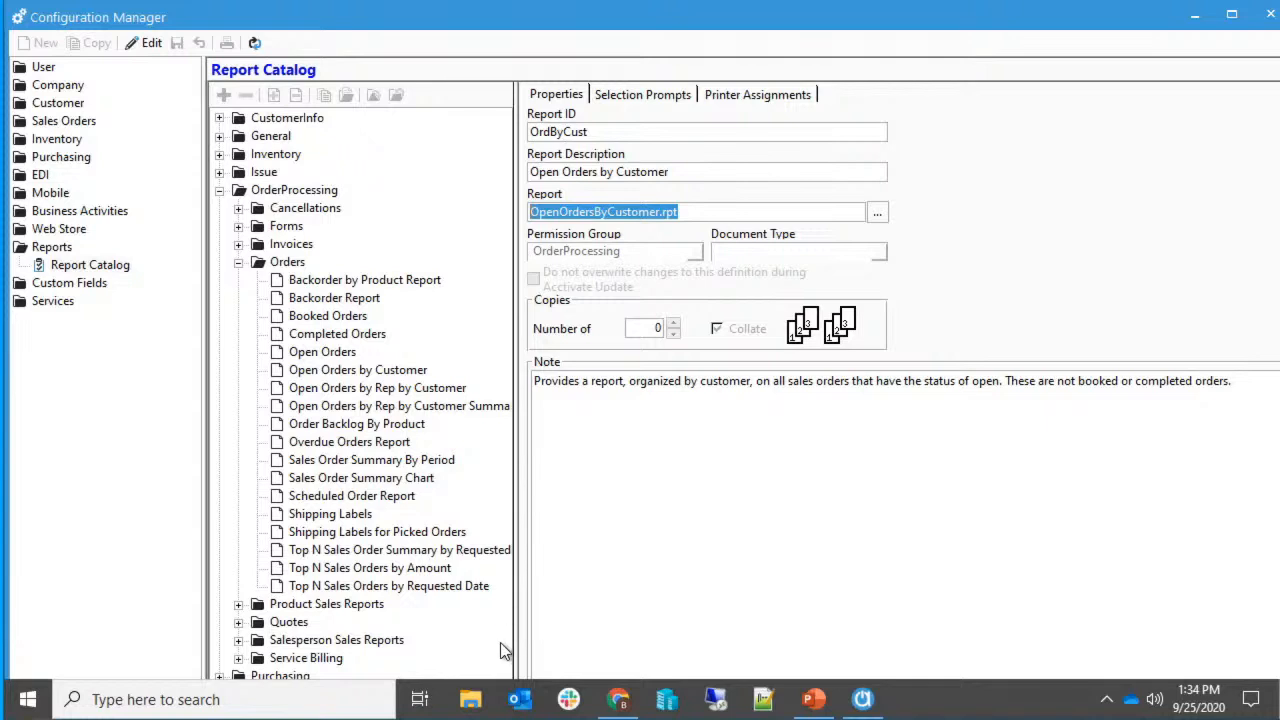
Navigate File Explorer to C:\Program Files (x86)\Acctivate\Reports.
left_click(470, 699)
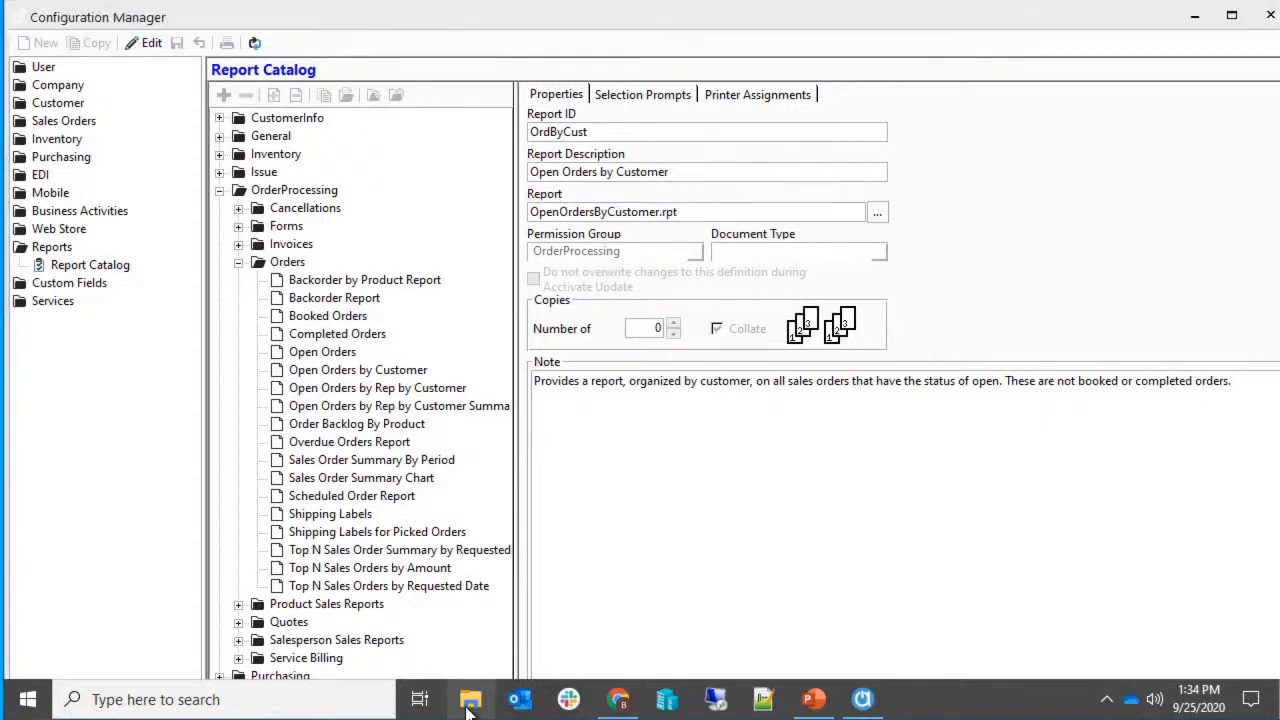
left_click(521, 233)
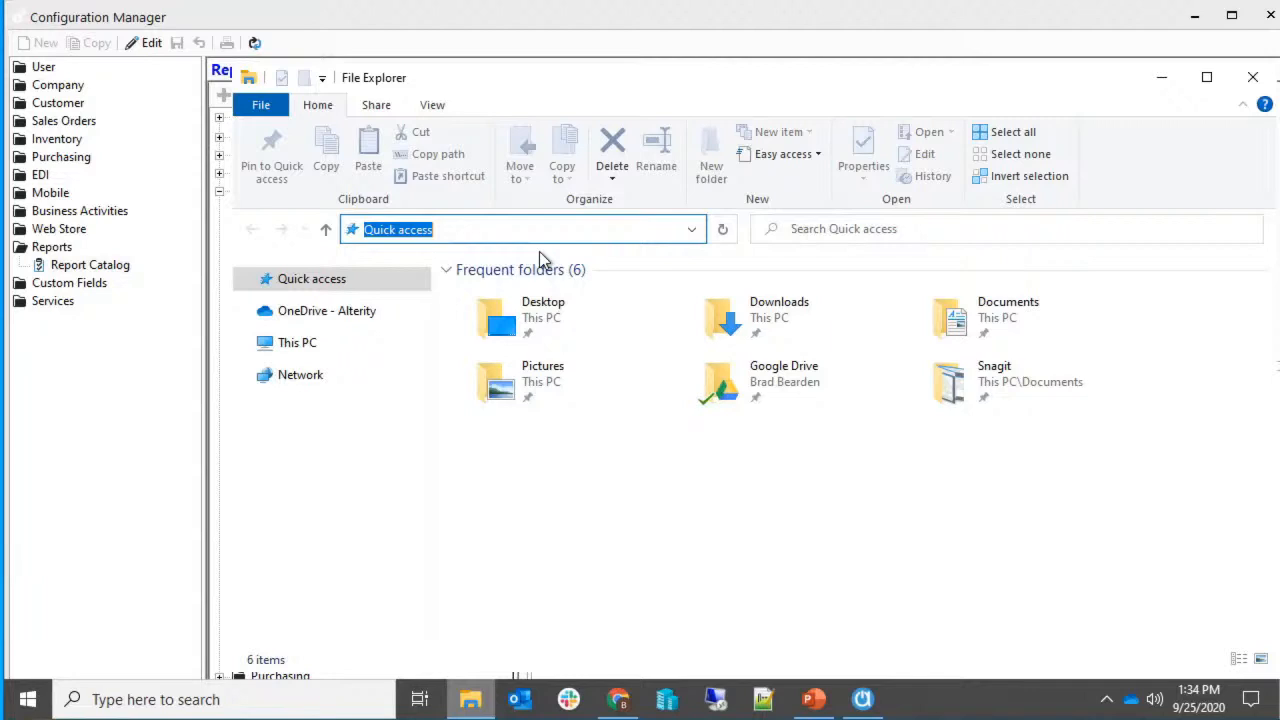
type("C:\\")
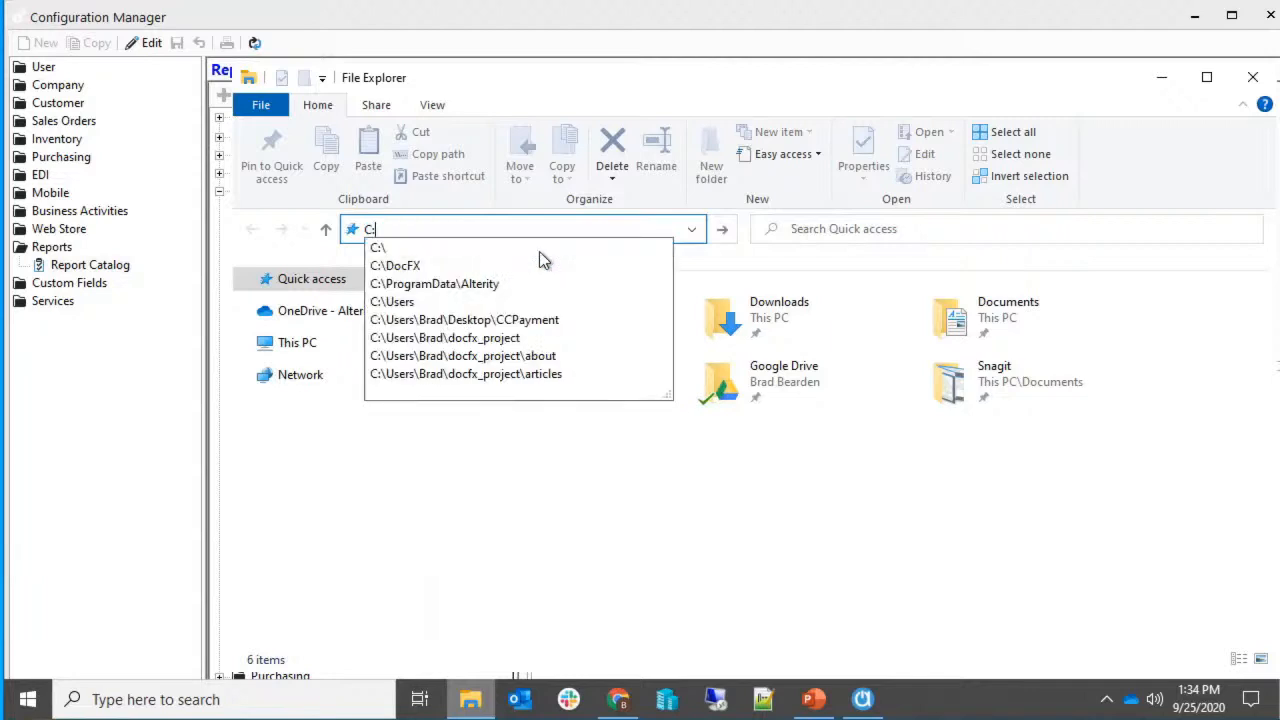
type("program")
key("Down")
key("Down")
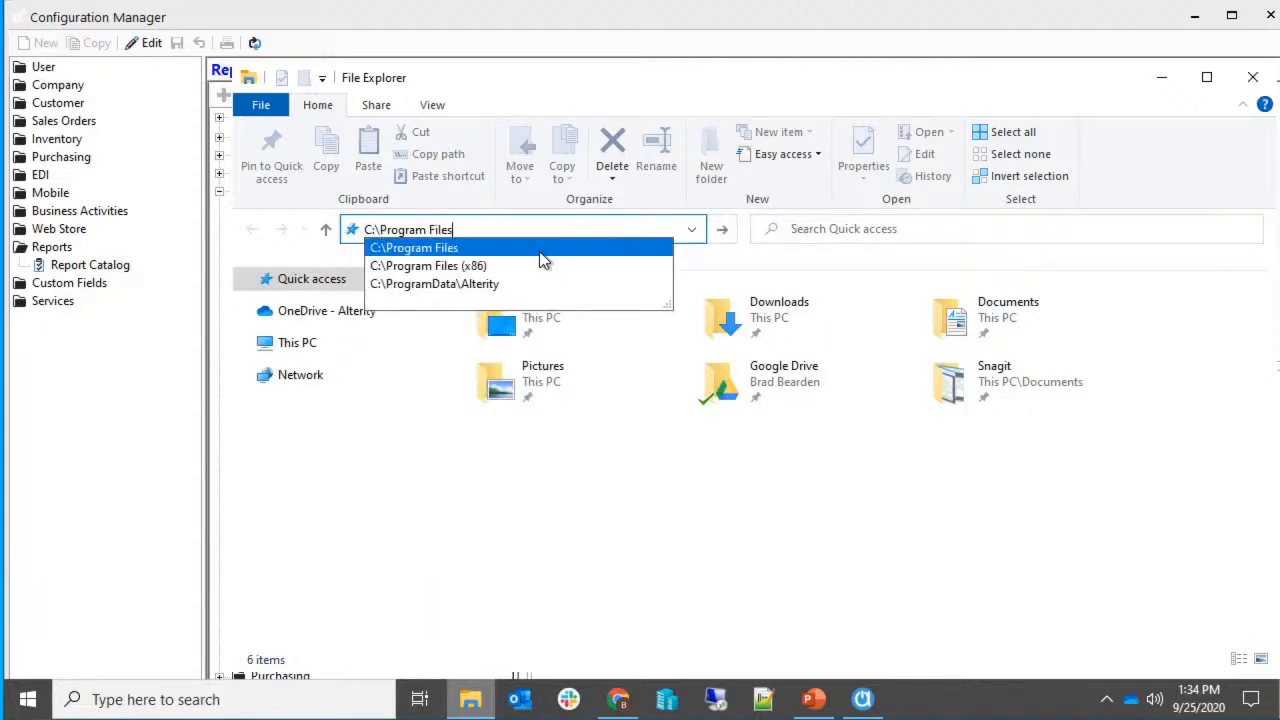
left_click(541, 264)
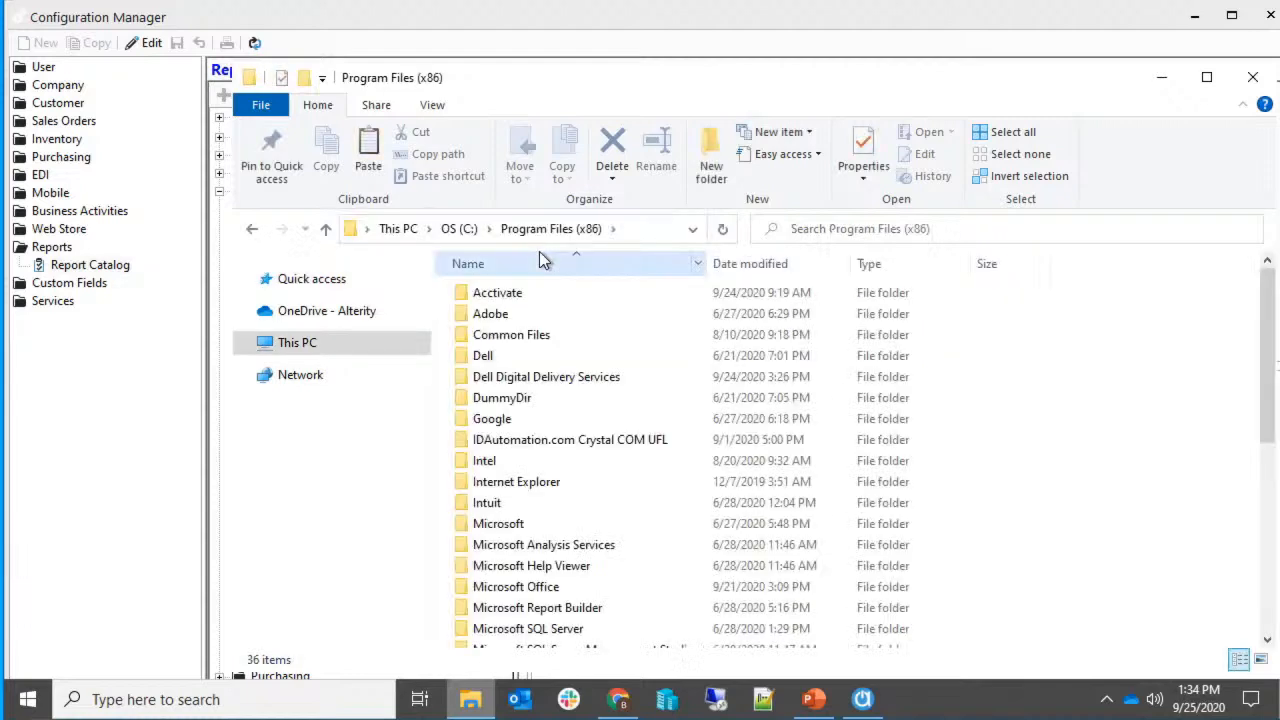
double_click(548, 298)
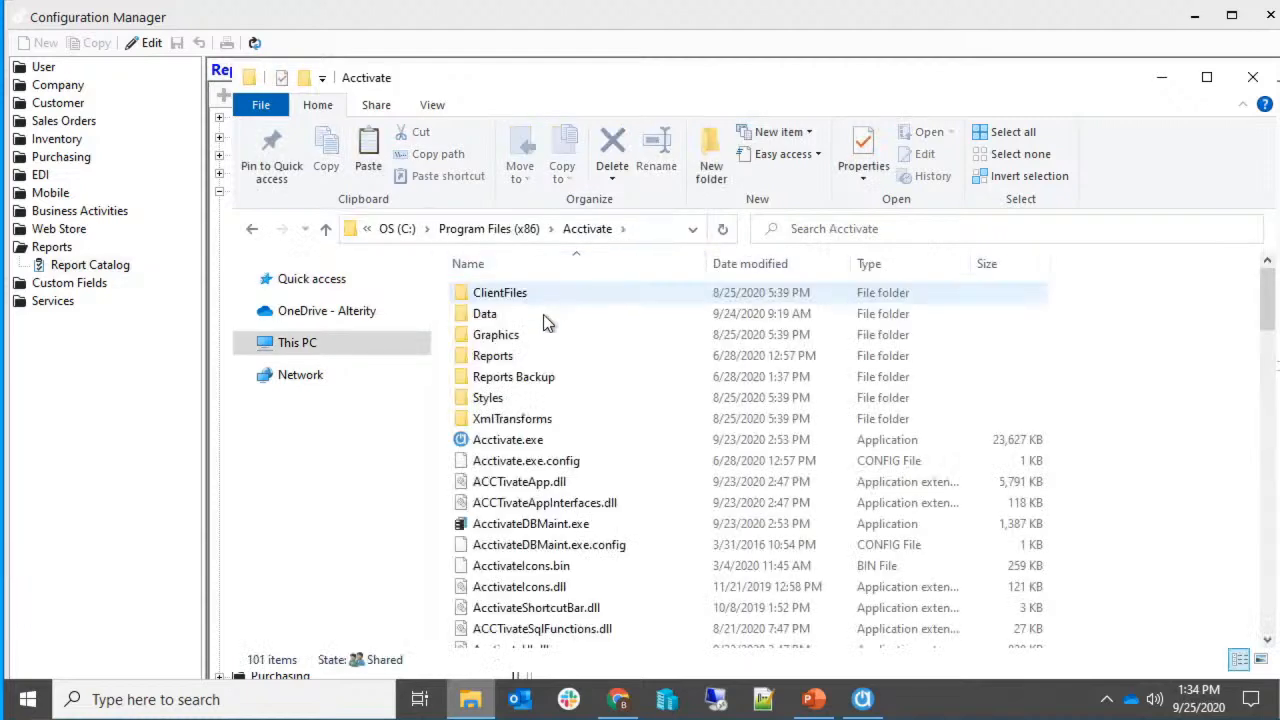
double_click(541, 355)
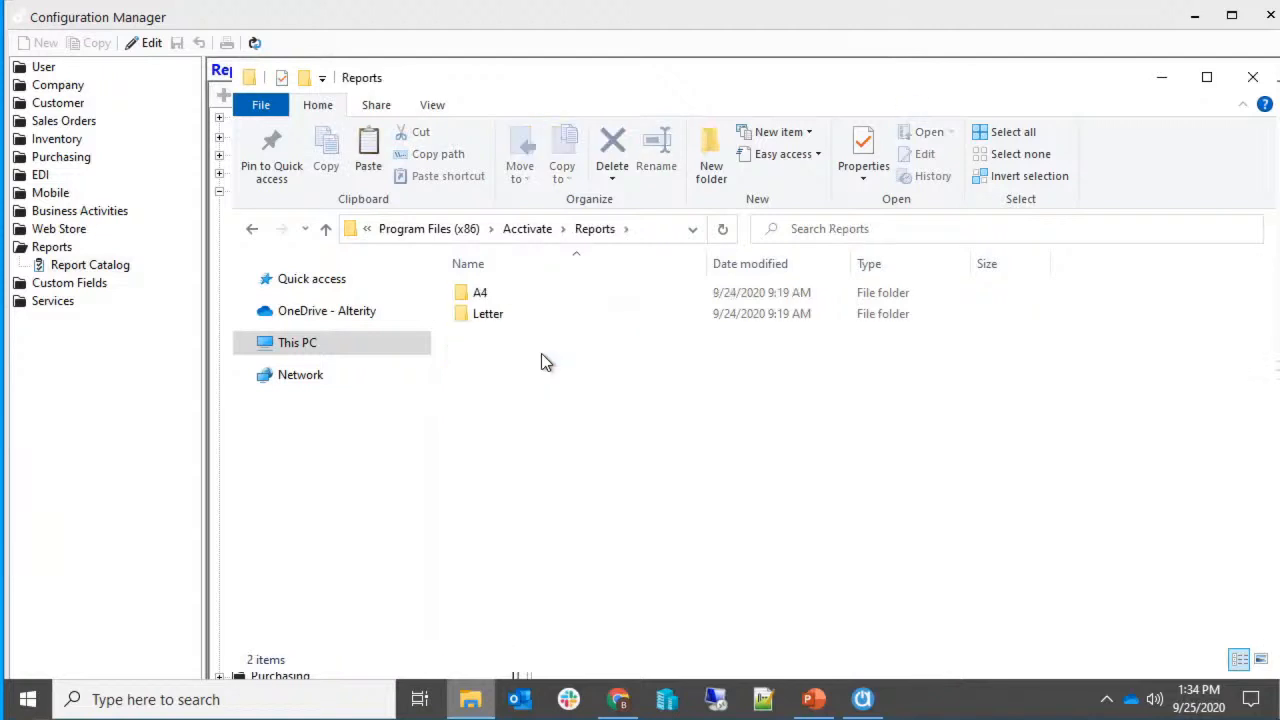
left_click(648, 232)
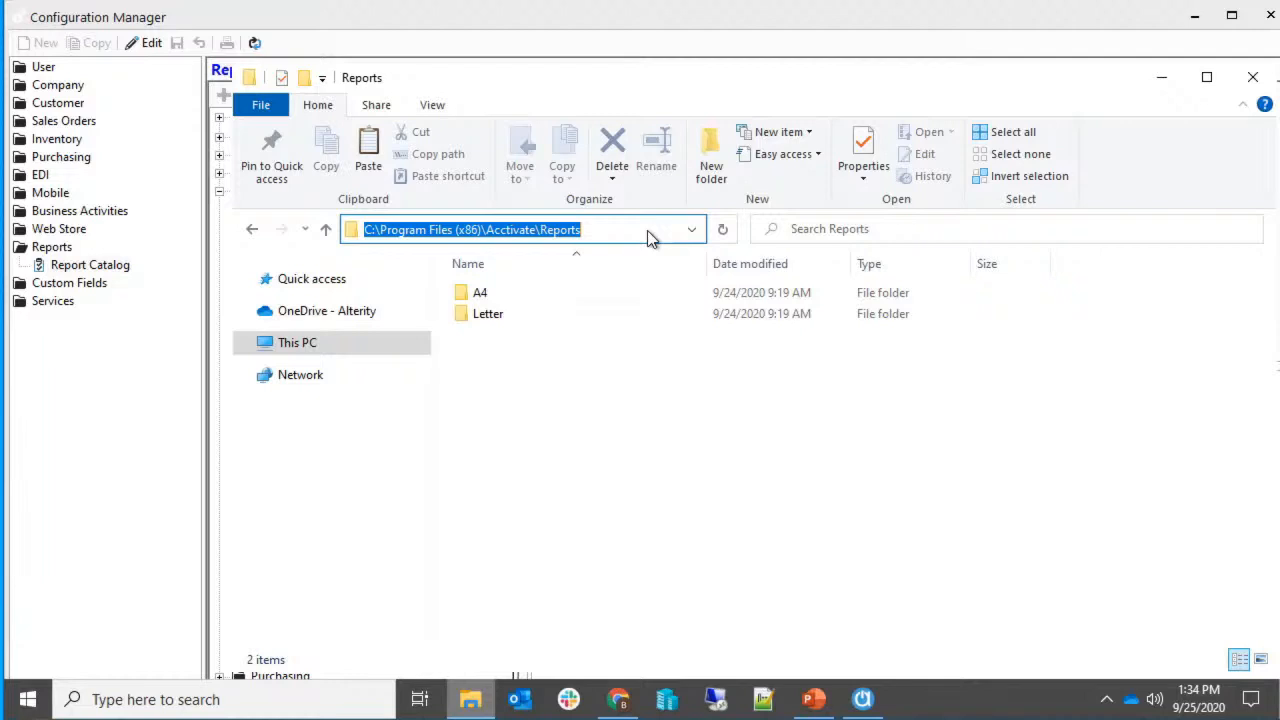
Go to the network share's Acctivate Reports path and open its Letter folder.
type("\\\\Brad")
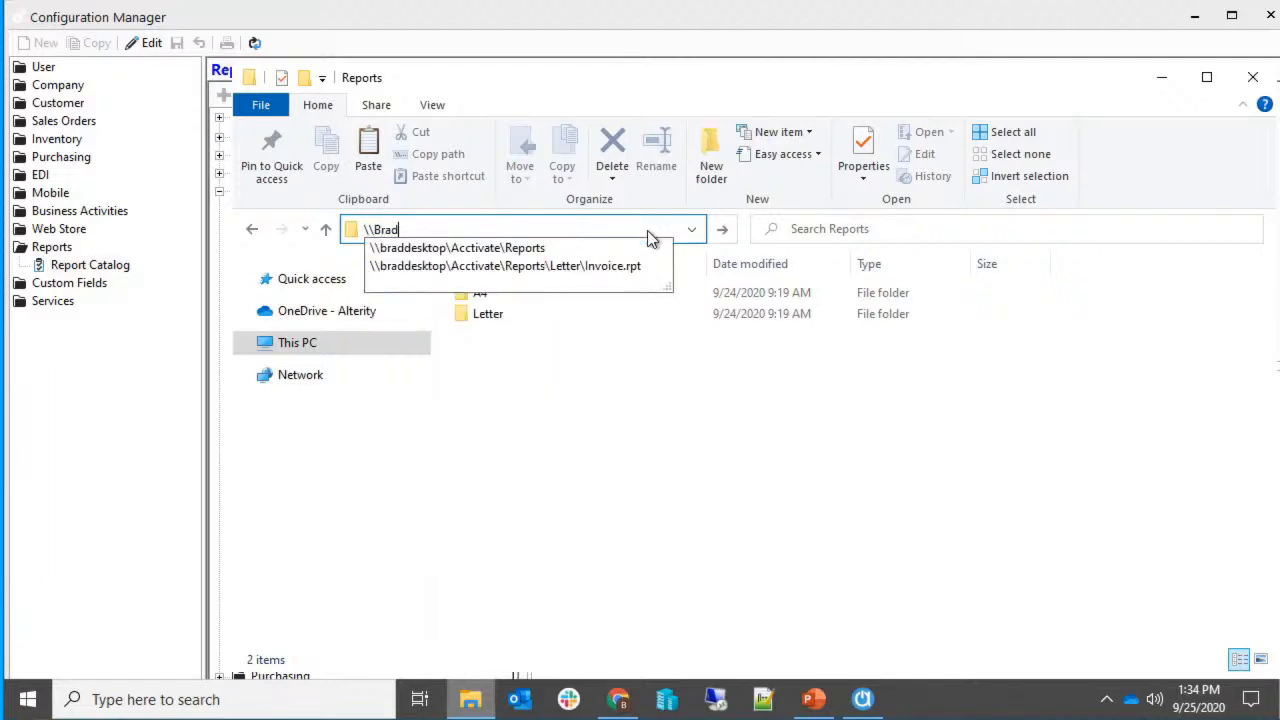
key("Down")
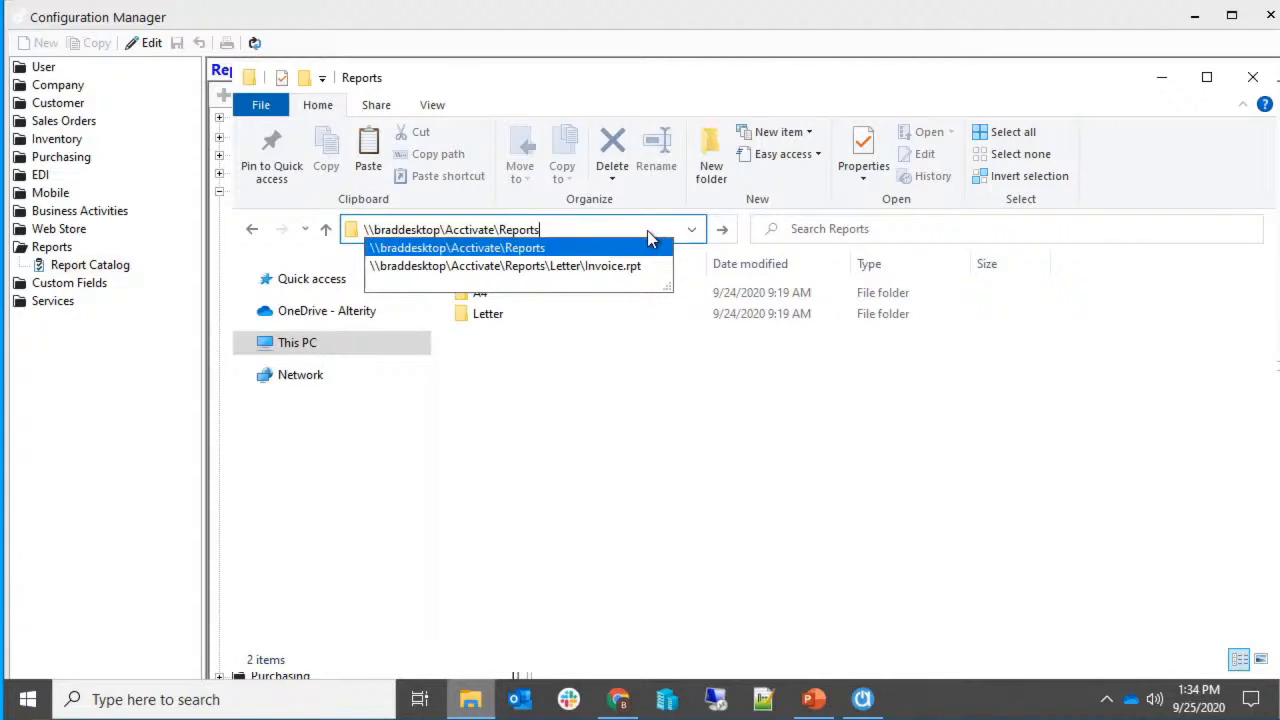
key("Return")
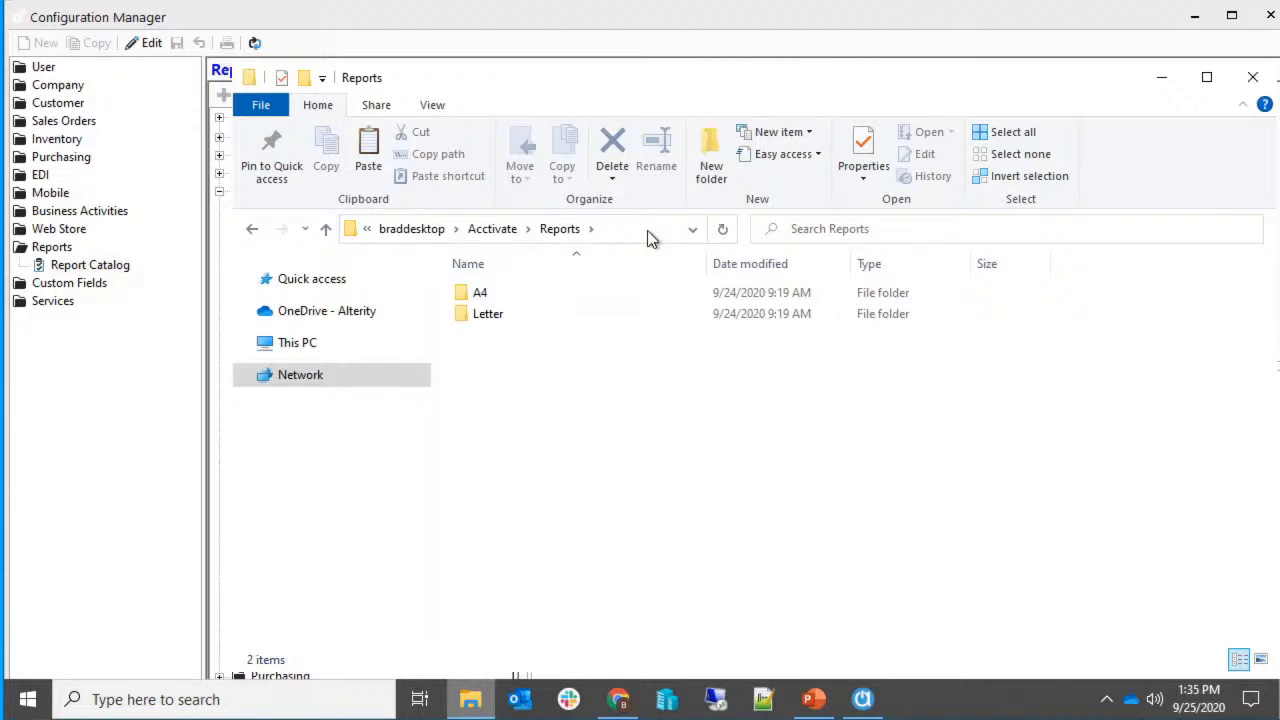
left_click(525, 314)
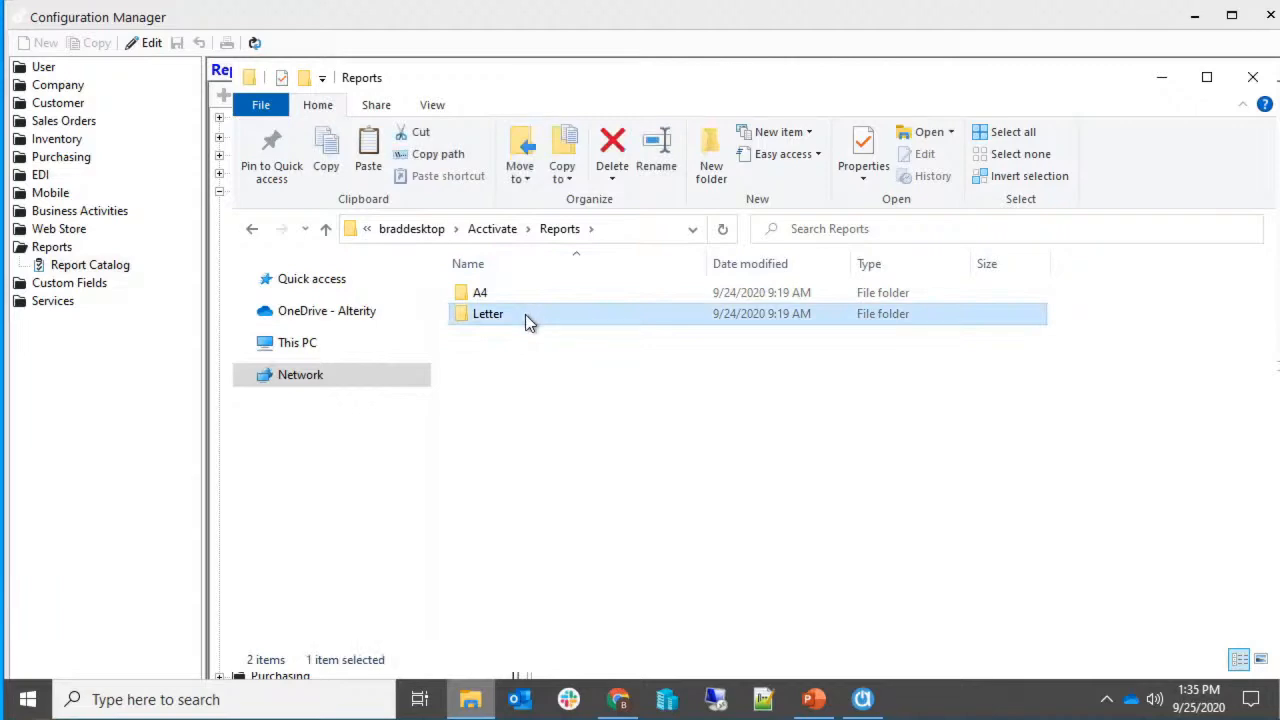
double_click(525, 314)
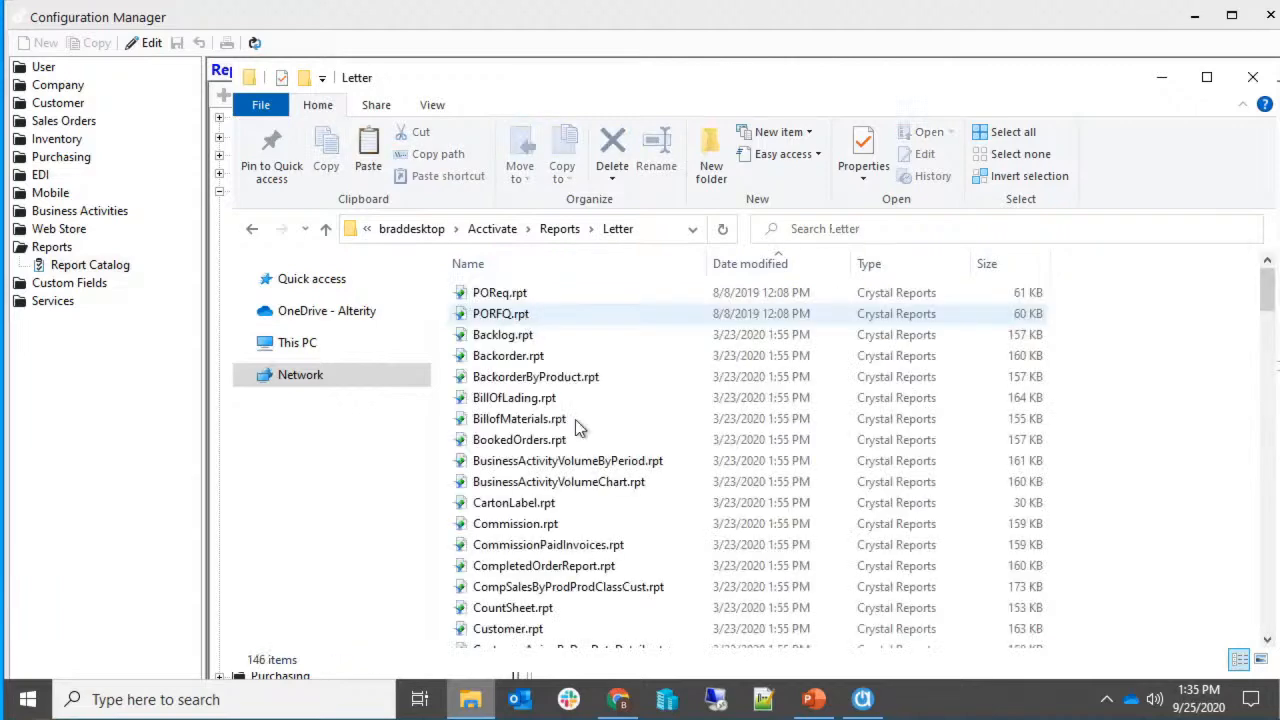
scroll(655, 470, "down", 20)
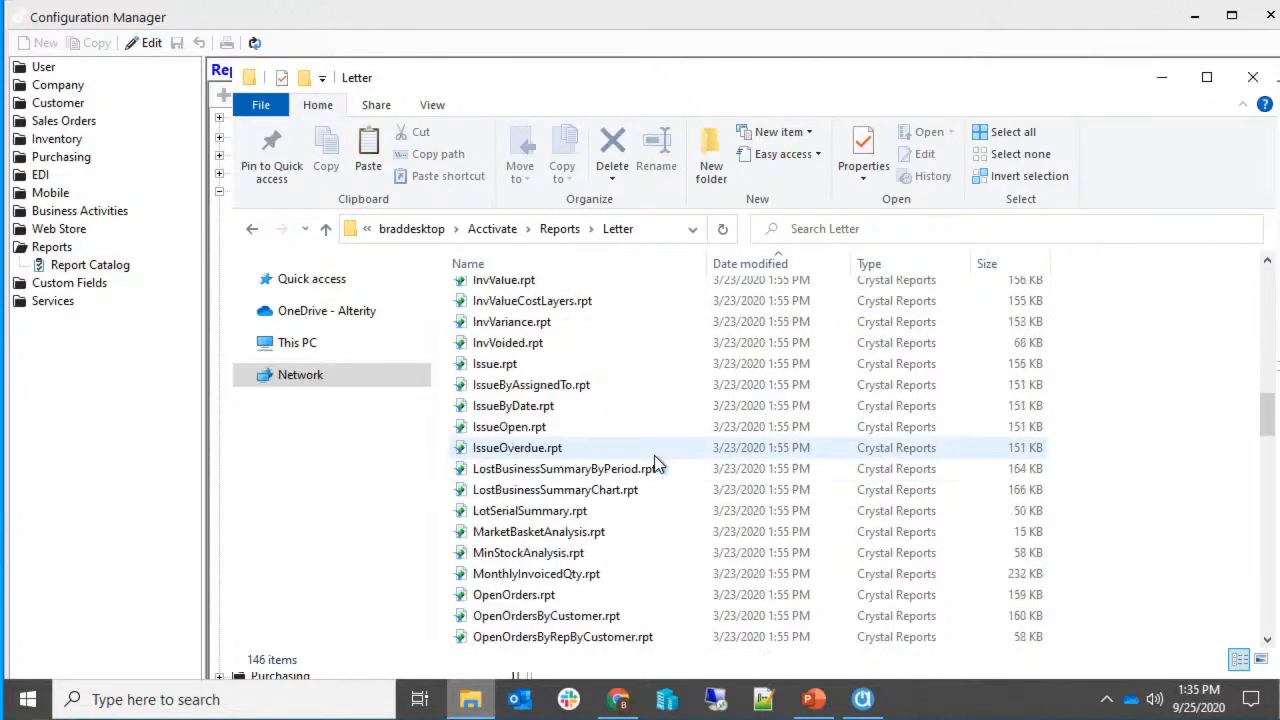
scroll(654, 455, "up", 2)
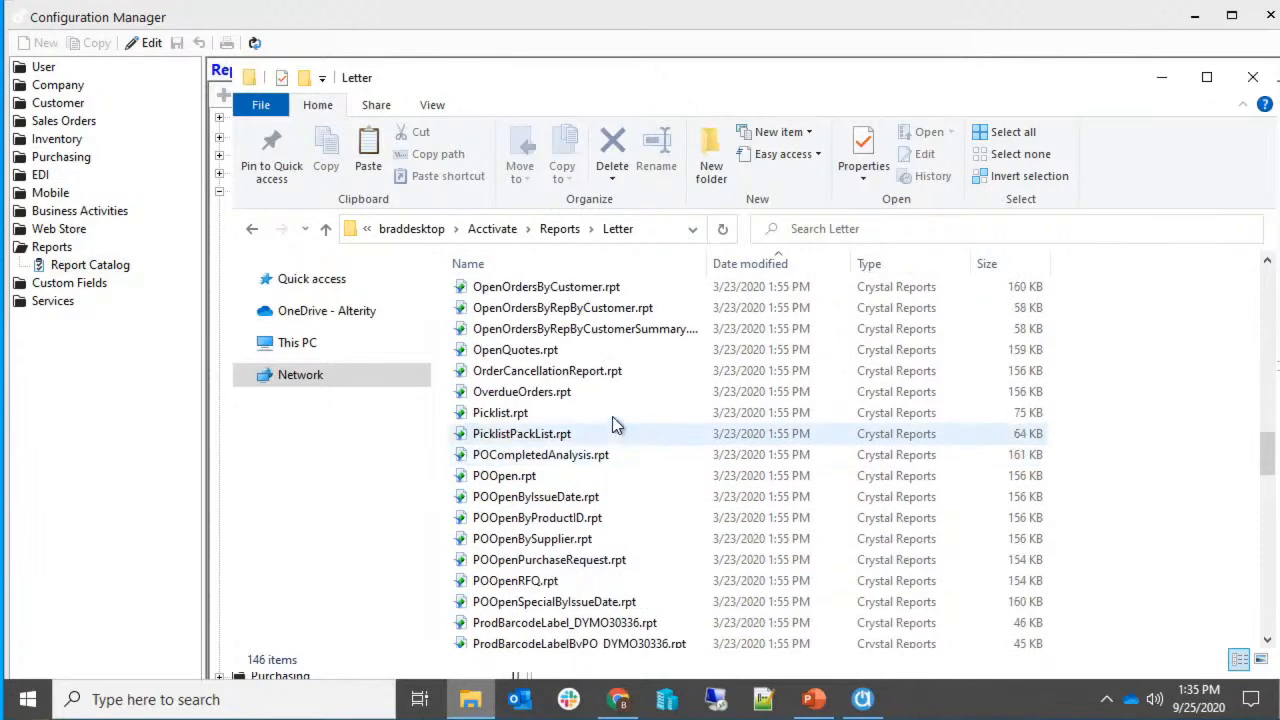
scroll(612, 420, "up", 1)
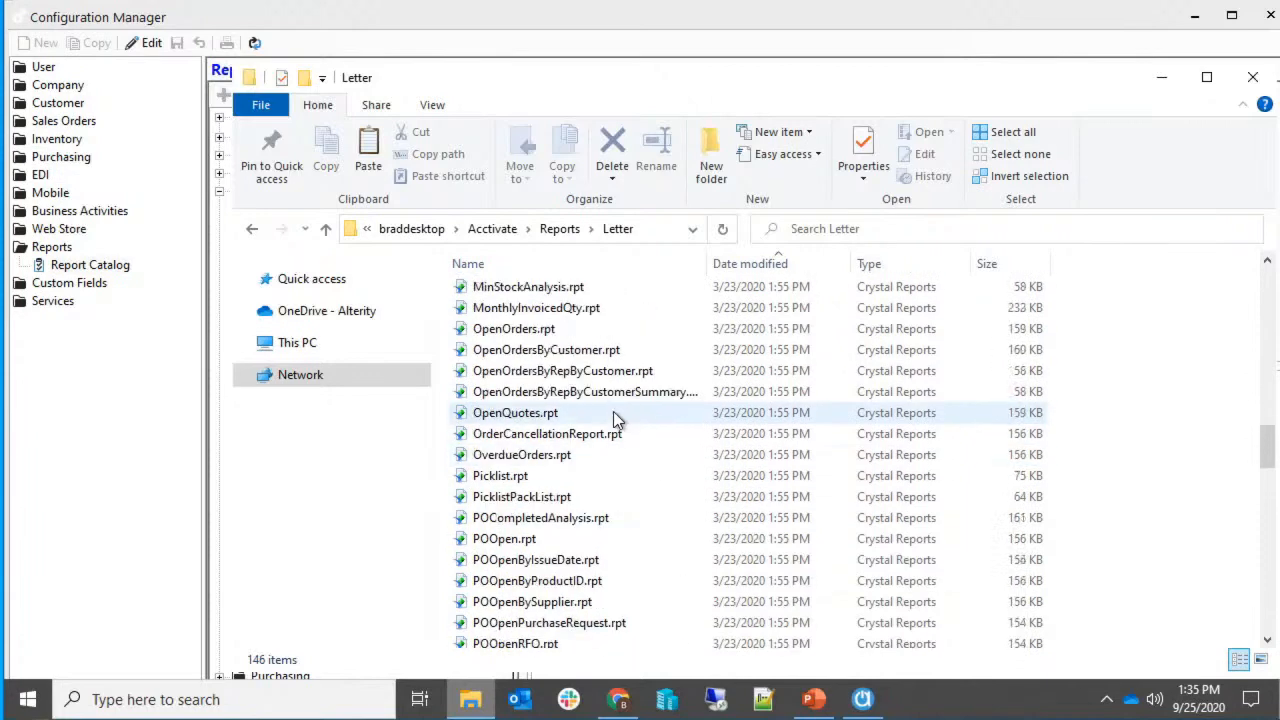
Copy OpenOrdersByCustomer.rpt from the Letter folder.
left_click(581, 355)
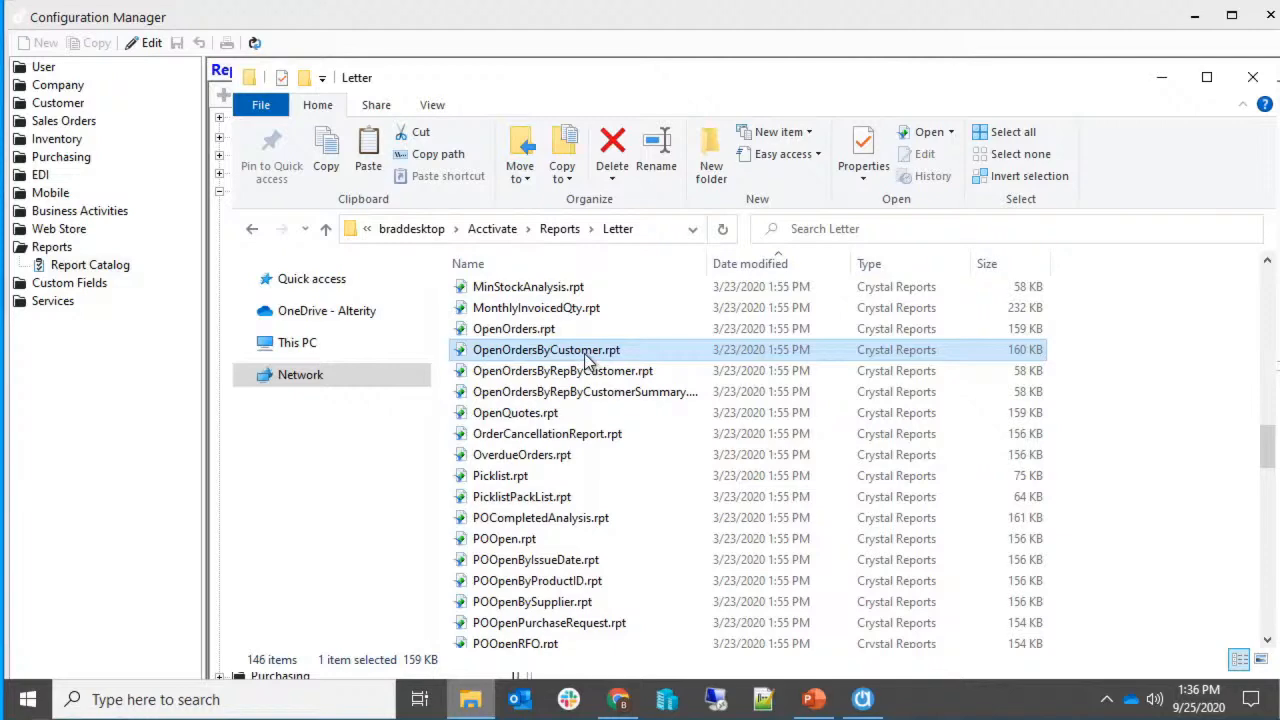
right_click(587, 360)
left_click(628, 561)
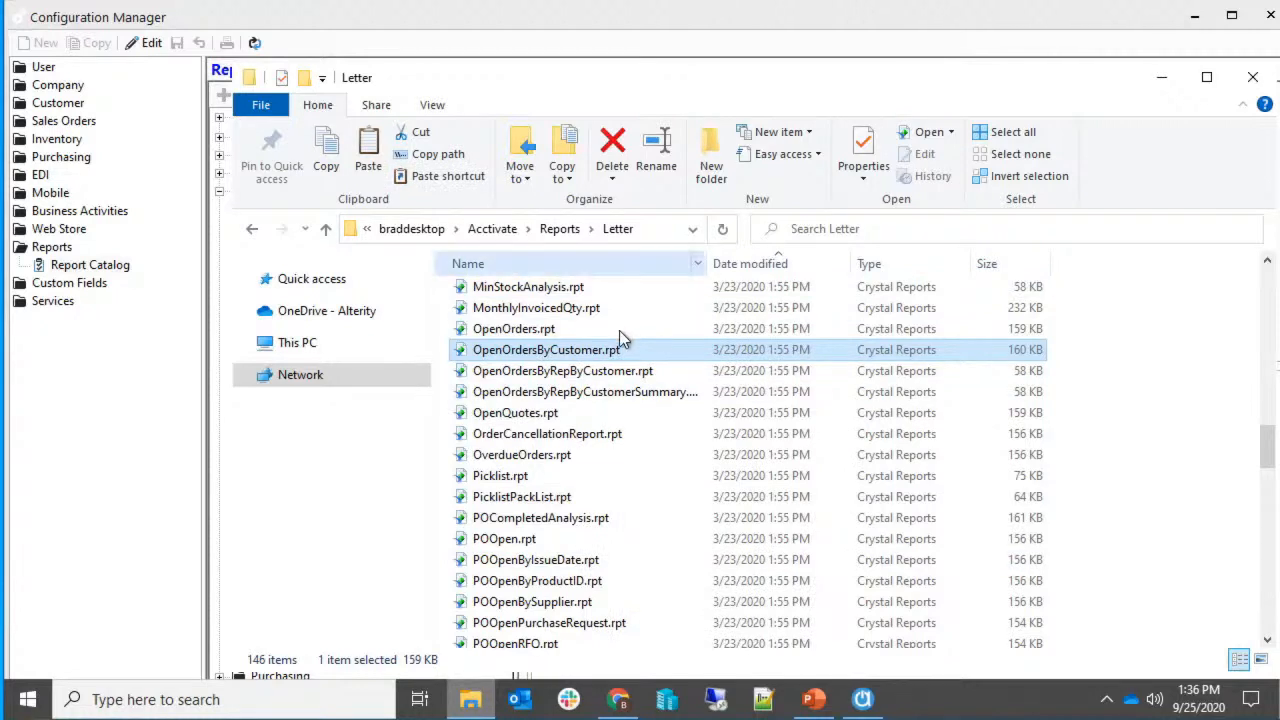
left_click(647, 236)
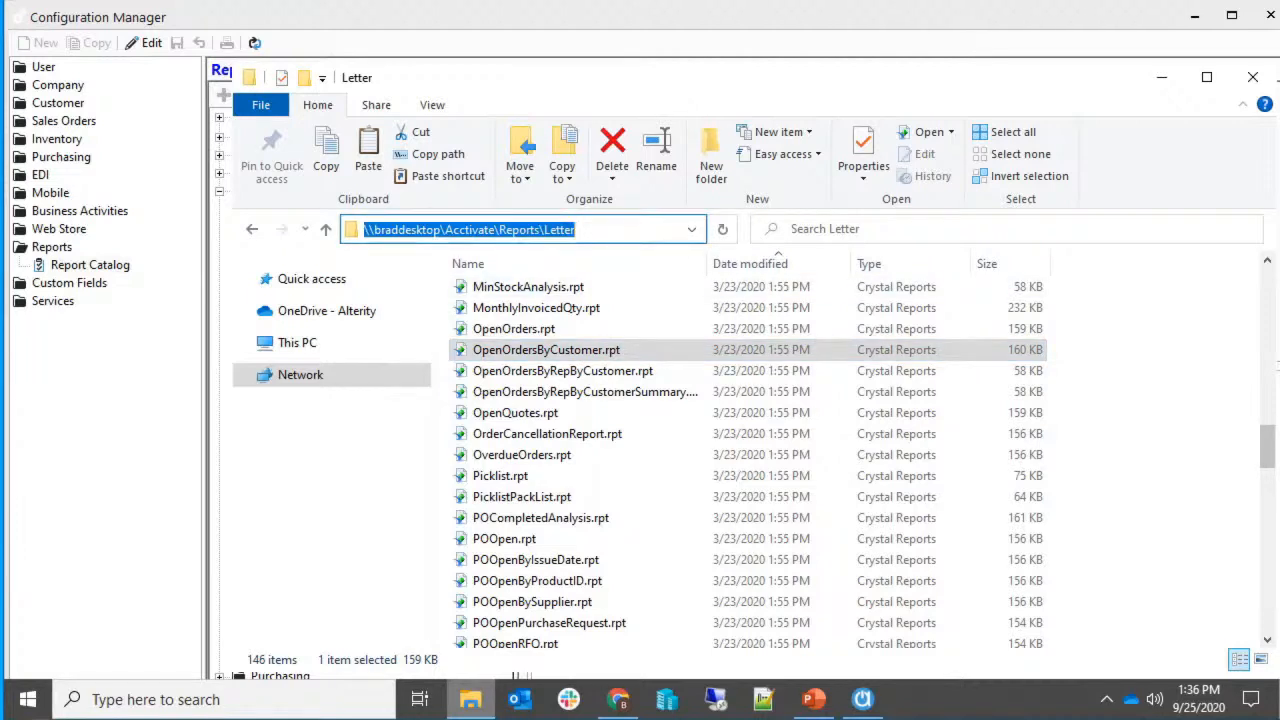
Paste OpenOrdersByCustomer.rpt into CustomReports under ProgramData\Alterity\Acctivate.
type("C:\\program")
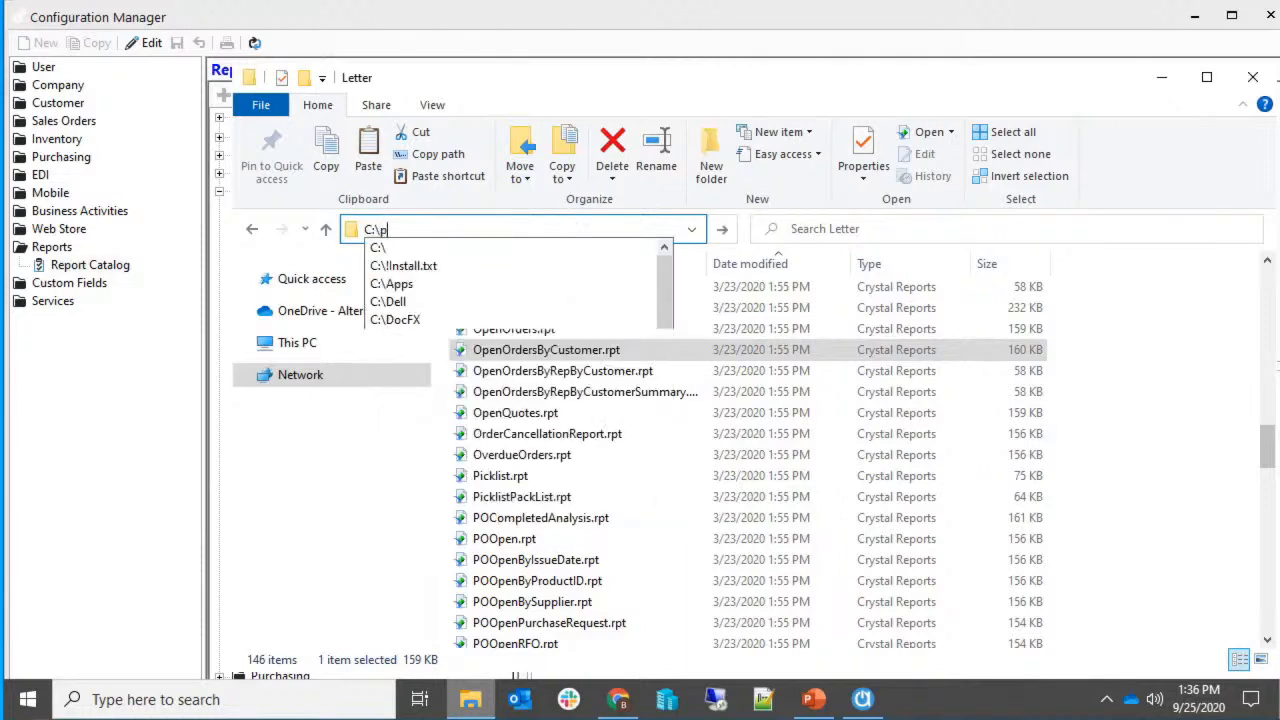
key("Down")
key("Down")
key("Down")
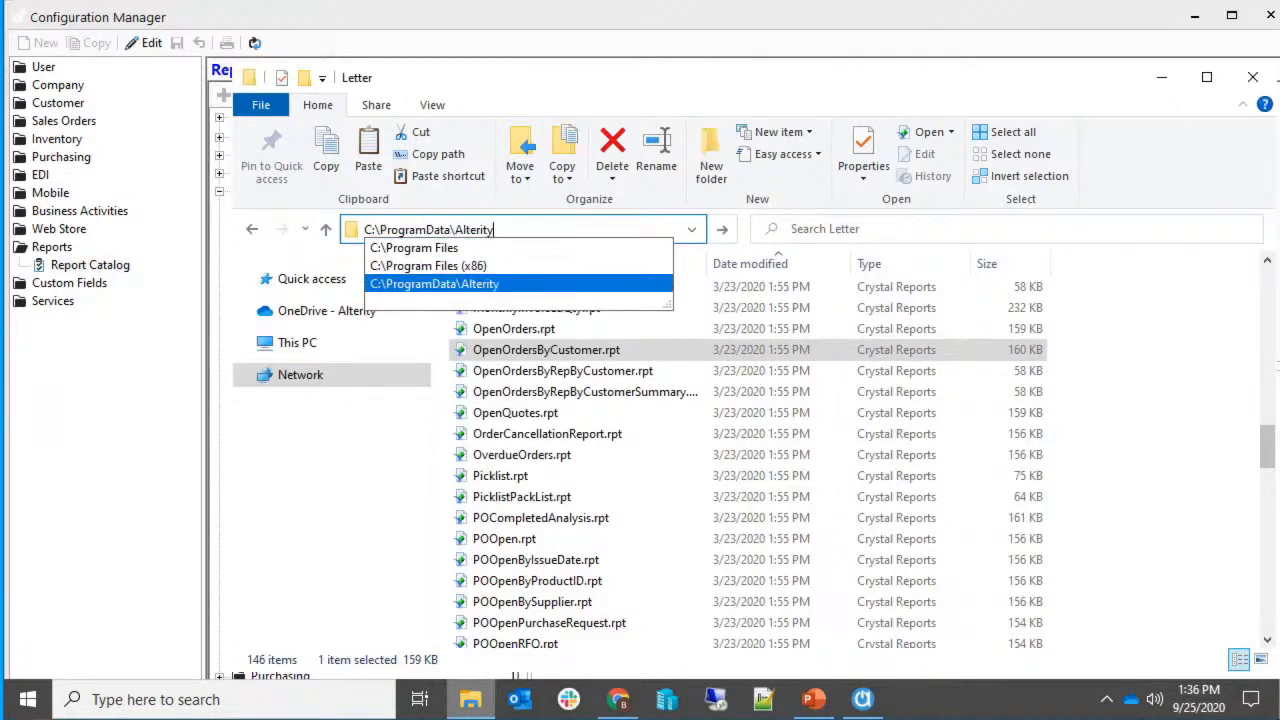
type("\\Acc")
key("Down")
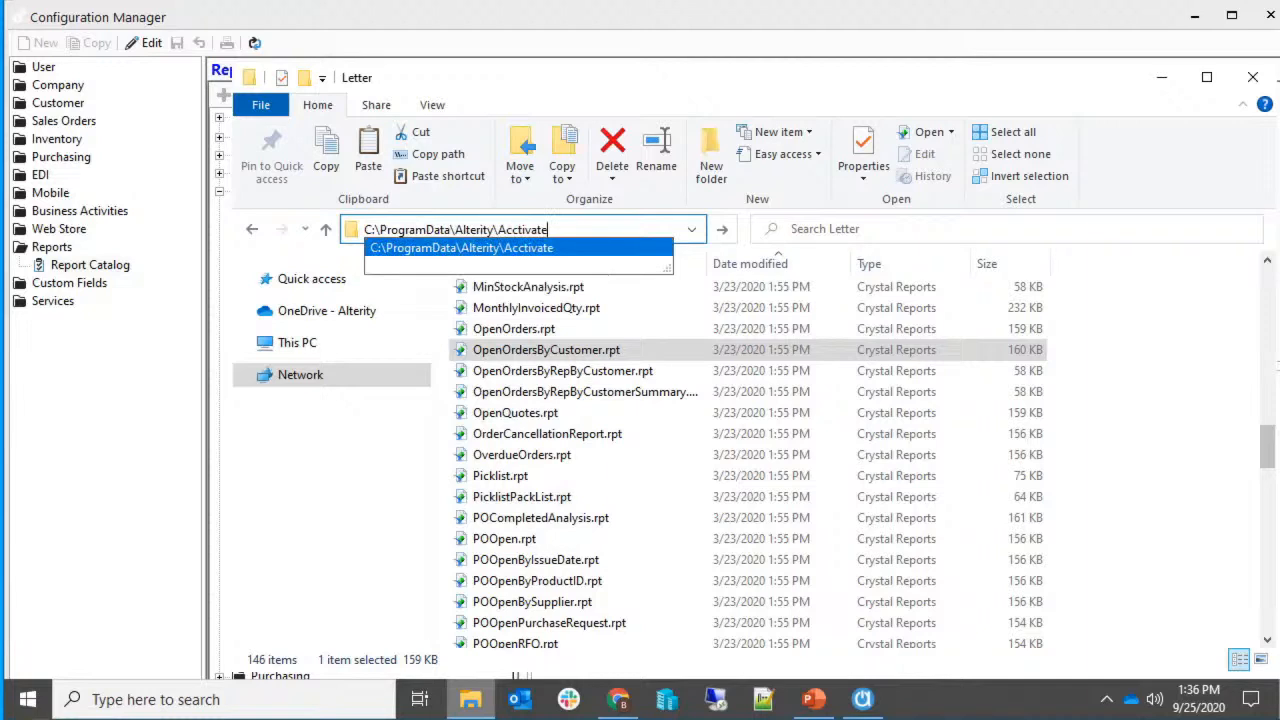
key("Return")
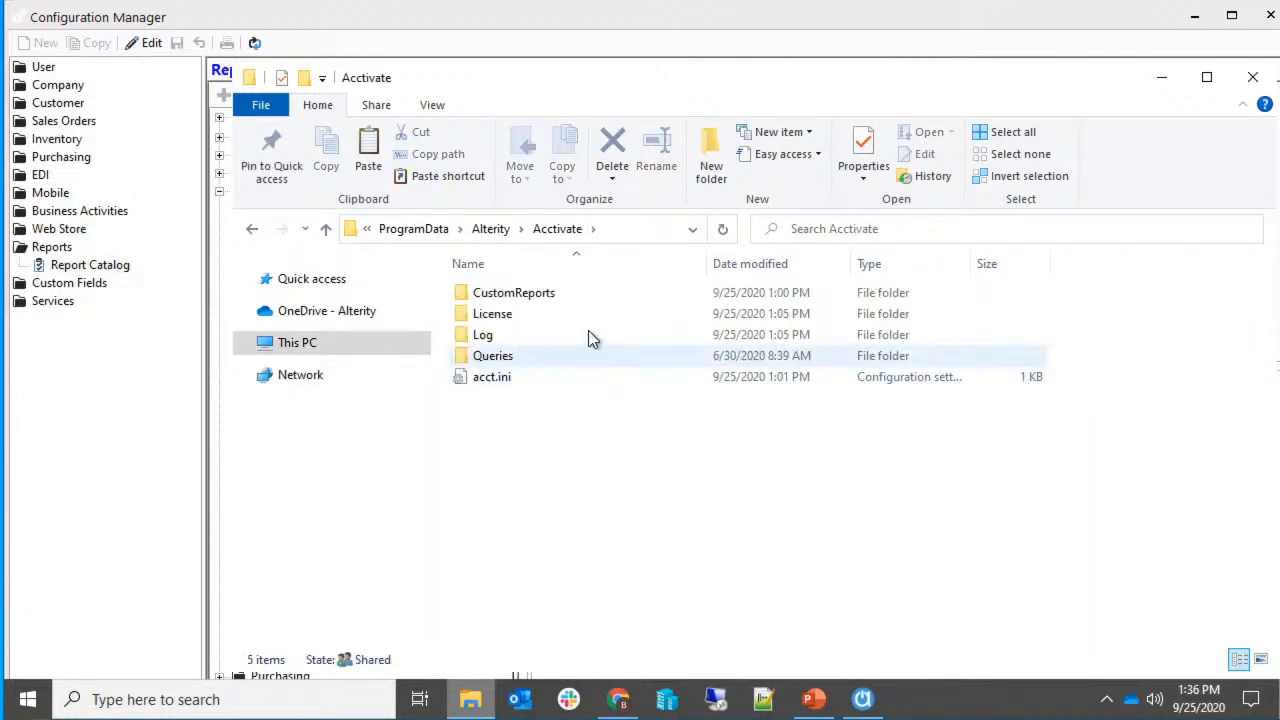
left_click(575, 294)
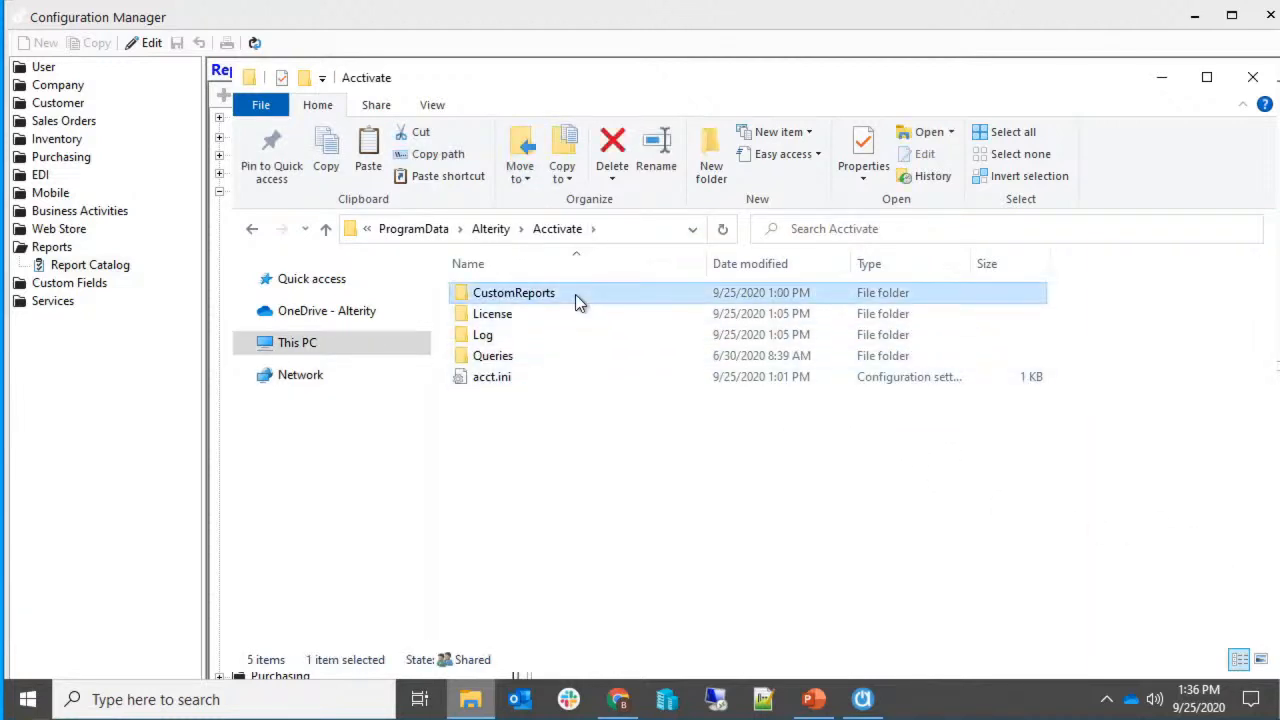
double_click(575, 294)
key("ctrl+v")
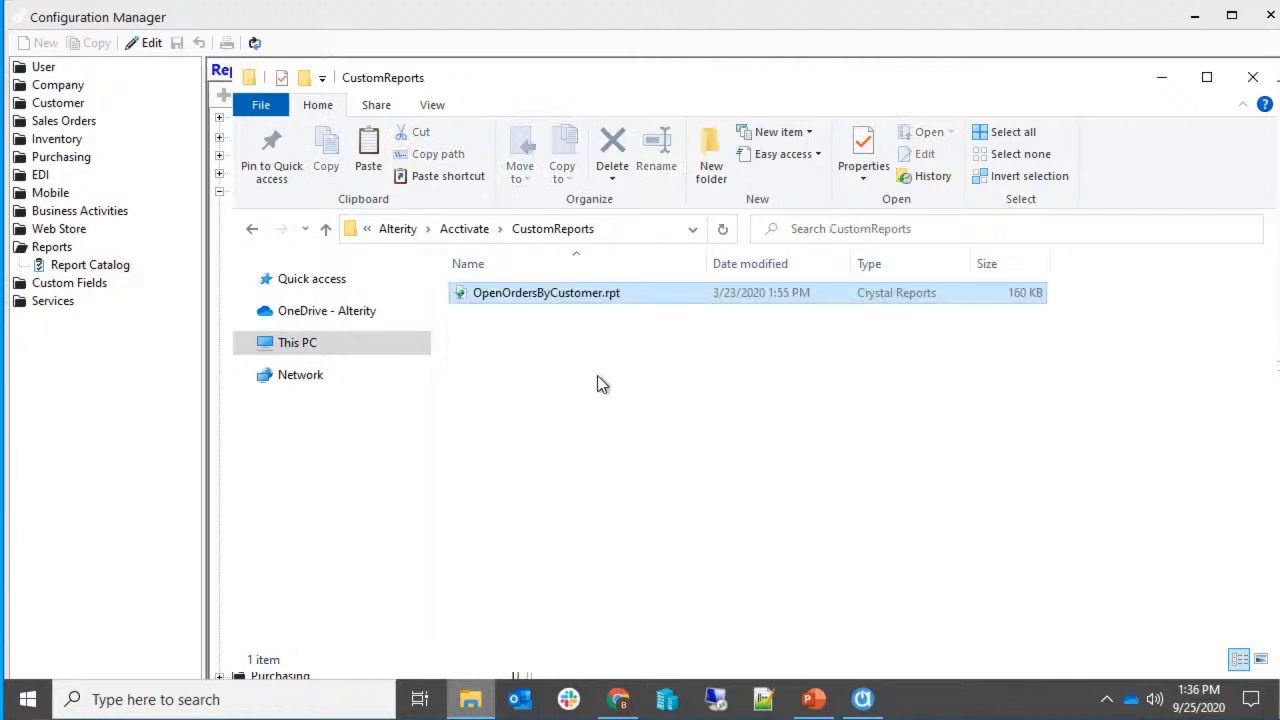
Replace the address bar path with the network share's Acctivate Reports folder.
left_click(464, 229)
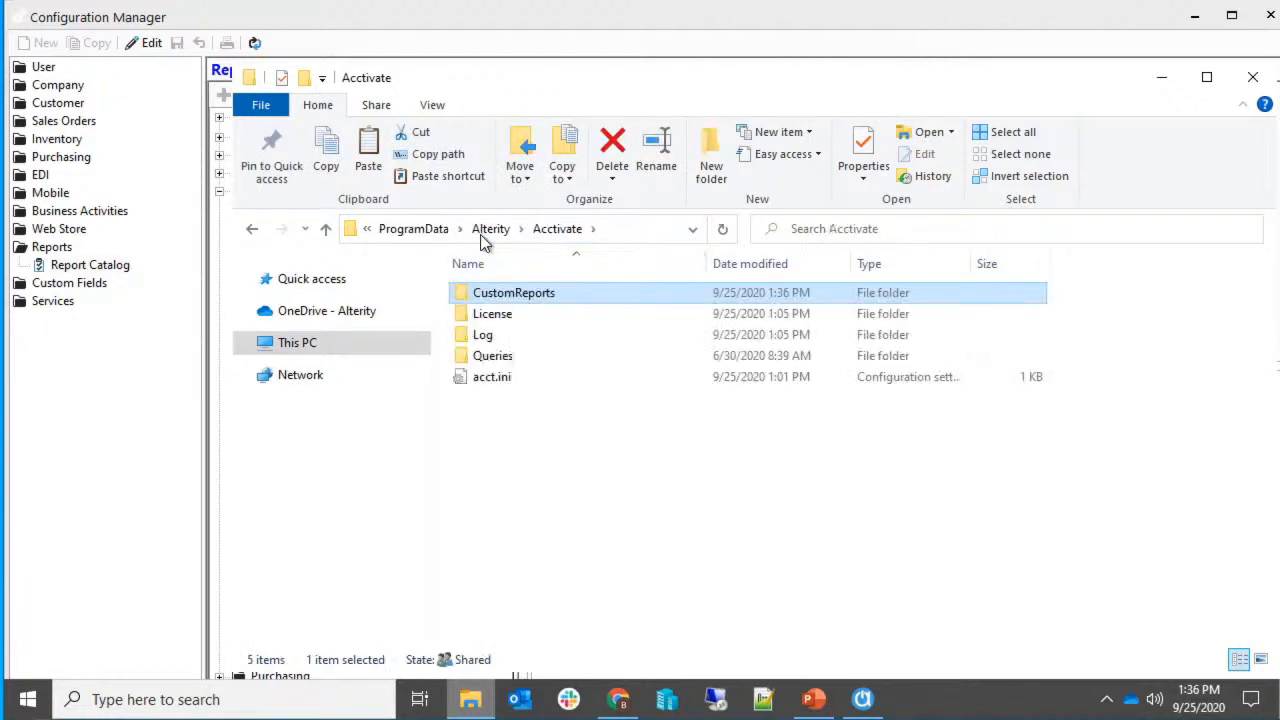
left_click(658, 231)
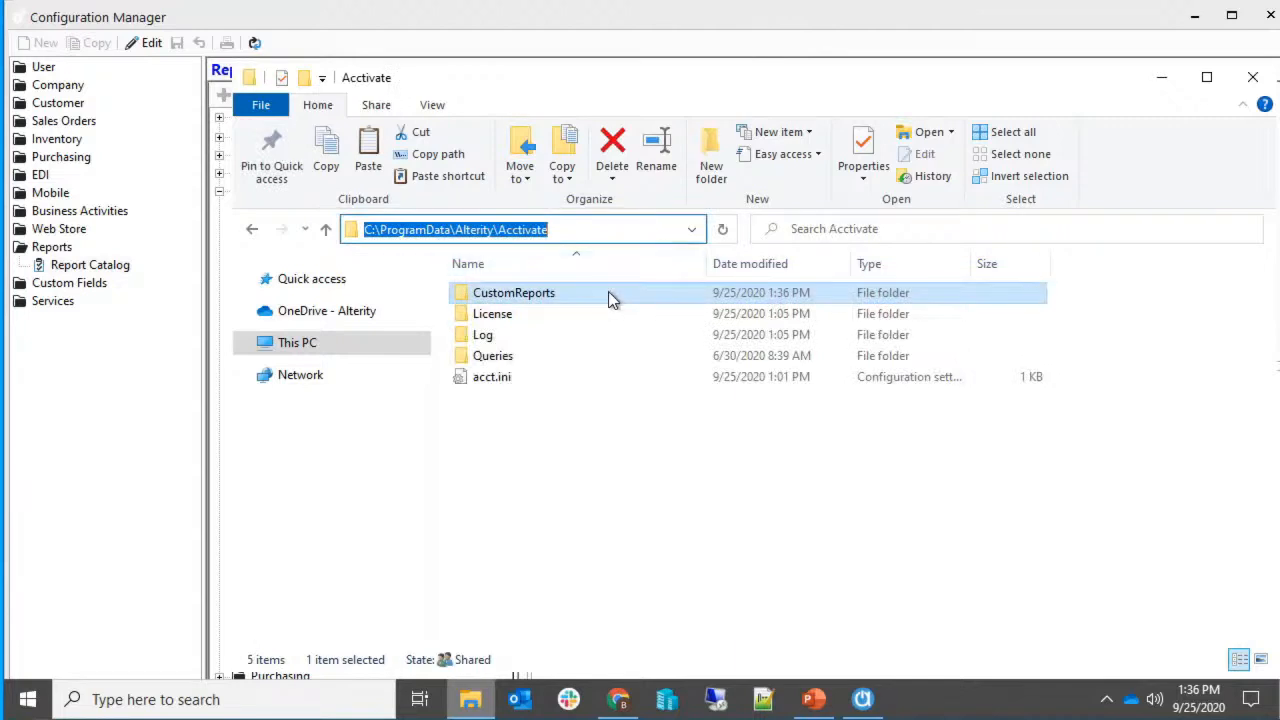
key("End")
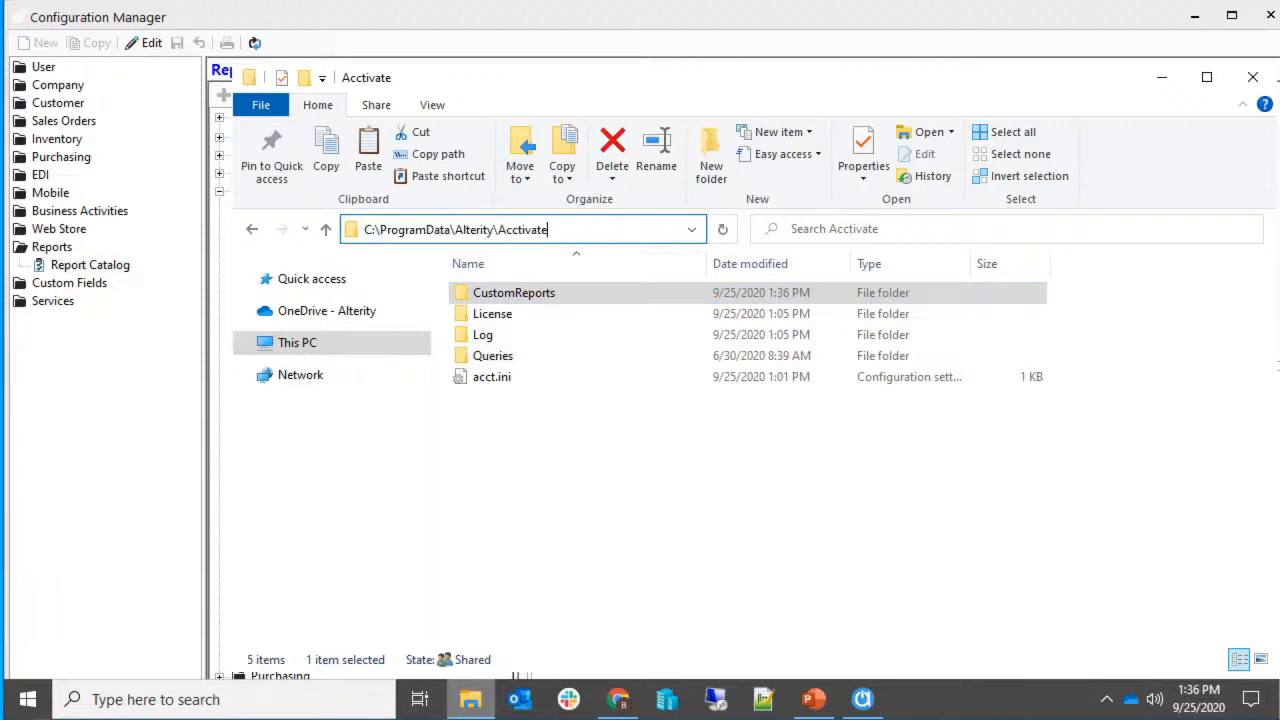
key("ctrl+a")
type("\\\\")
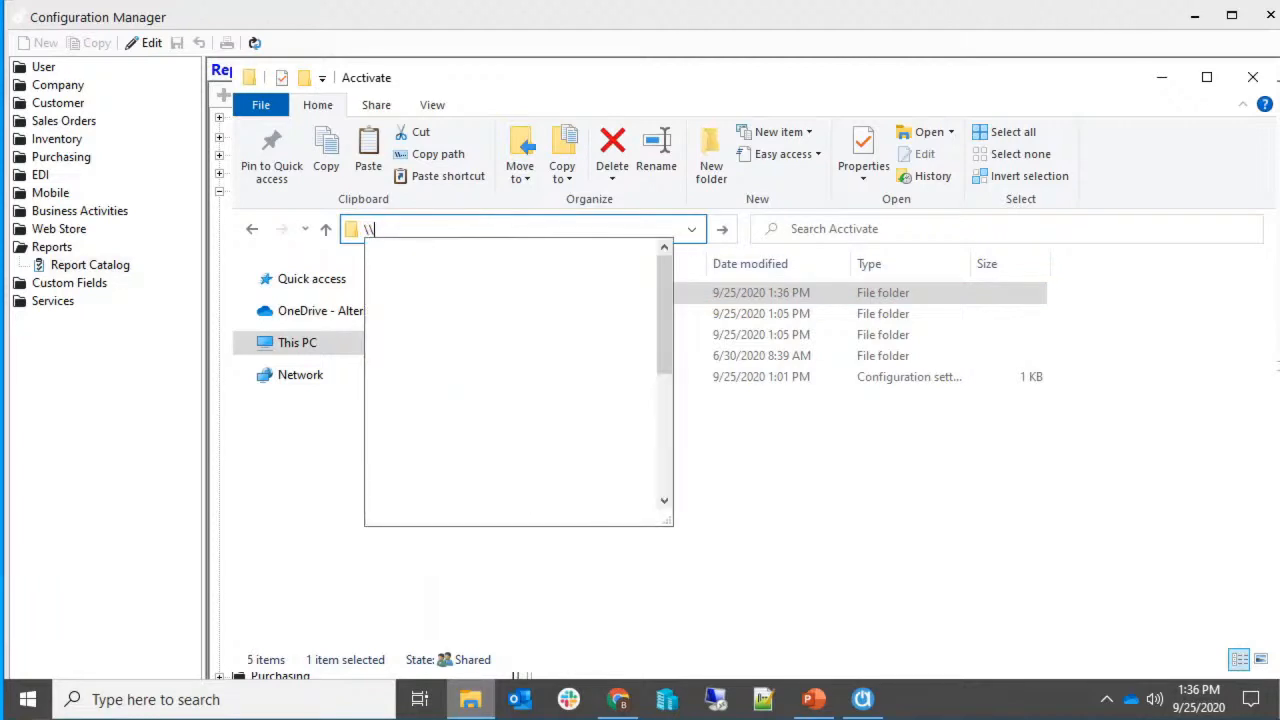
type("Brad")
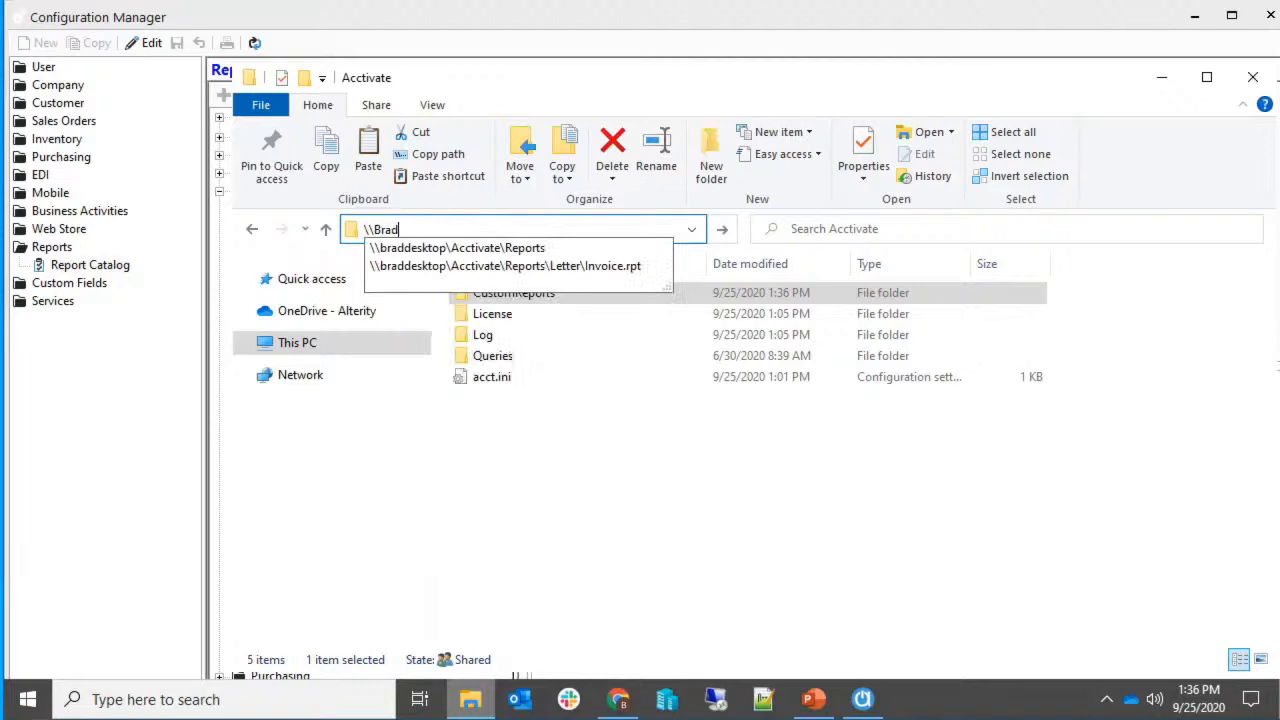
key("Down")
key("Down")
key("ctrl+shift+Left")
key("ctrl+shift+Left")
key("ctrl+shift+Left")
key("ctrl+shift+Left")
key("ctrl+shift+Left")
key("ctrl+shift+Left")
key("BackSpace")
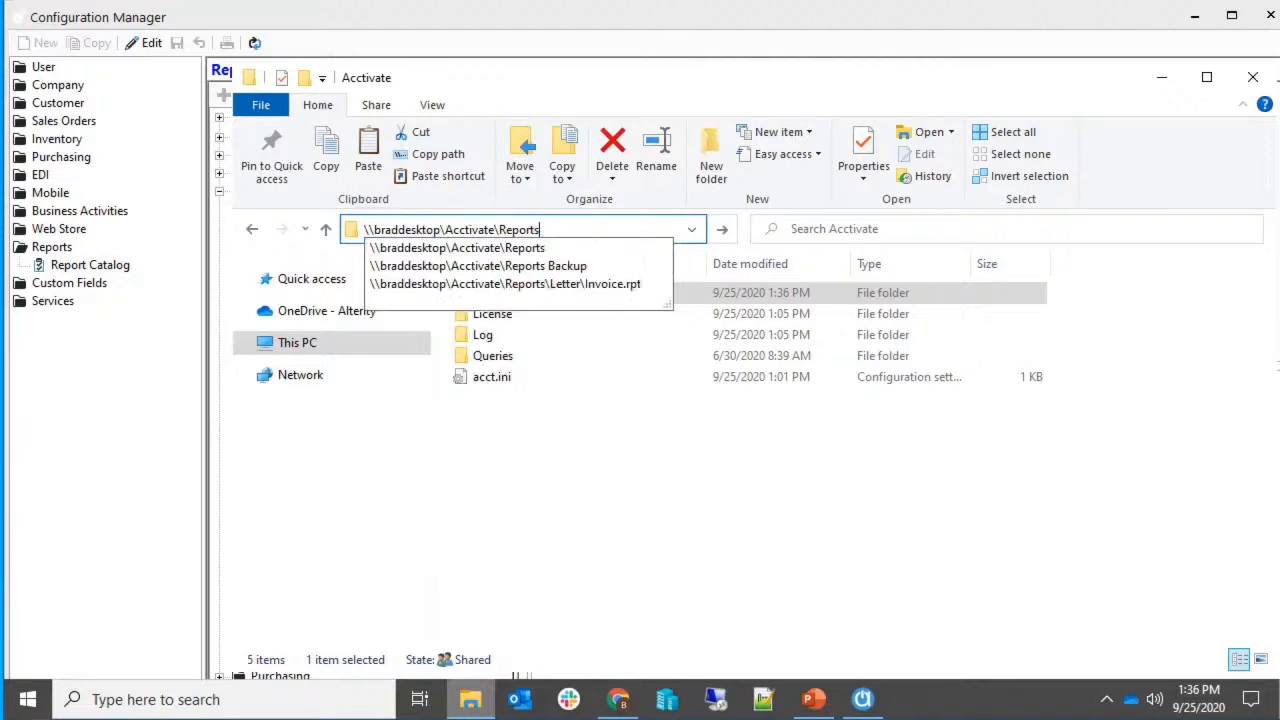
key("Return")
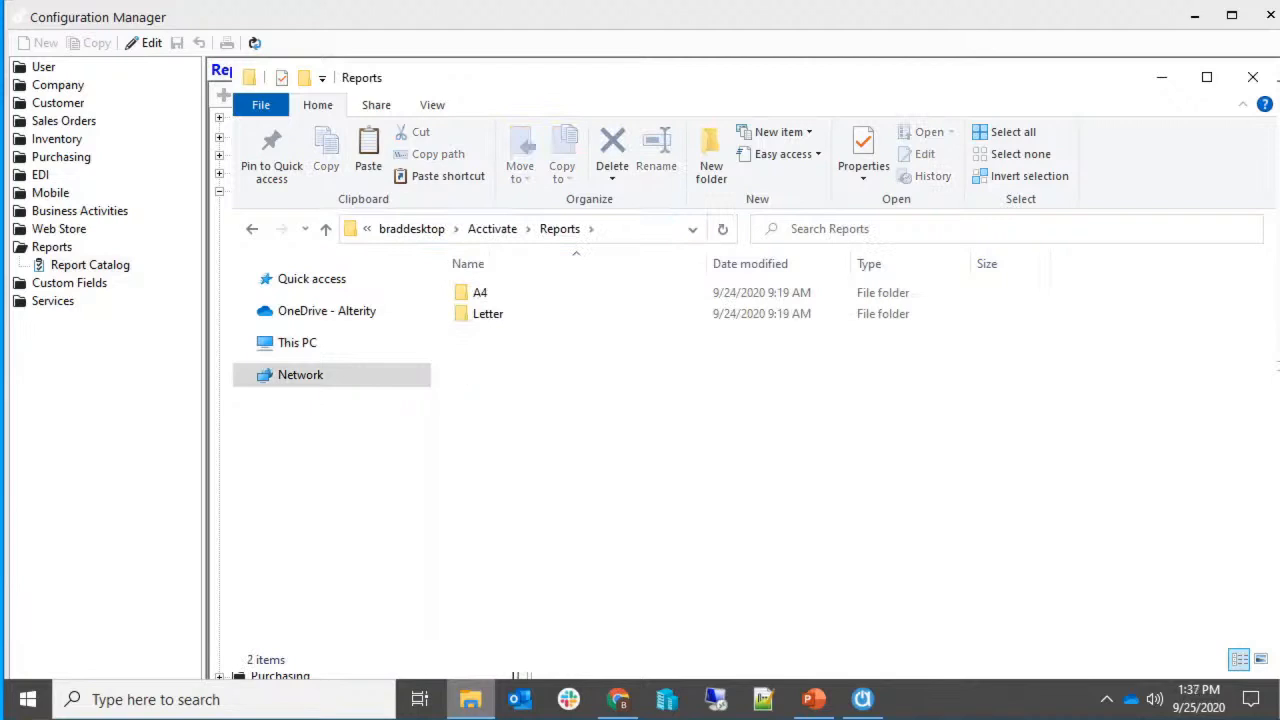
Change the path to the AcctivateData share, open CustomReports, then return to Configuration Manager.
left_click(492, 230)
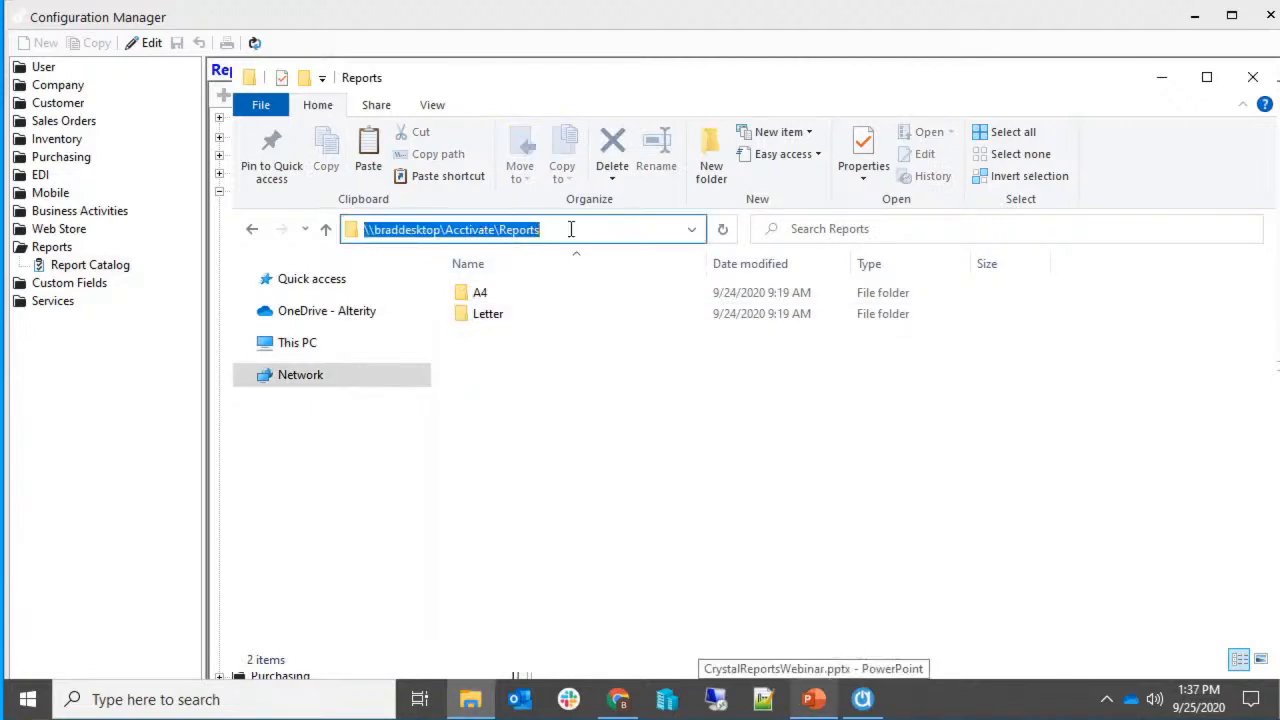
key("End")
key("shift+Left")
key("shift+Left")
key("shift+Left")
key("shift+Left")
key("shift+Left")
key("shift+Left")
key("shift+Left")
key("shift+Left")
type("Data")
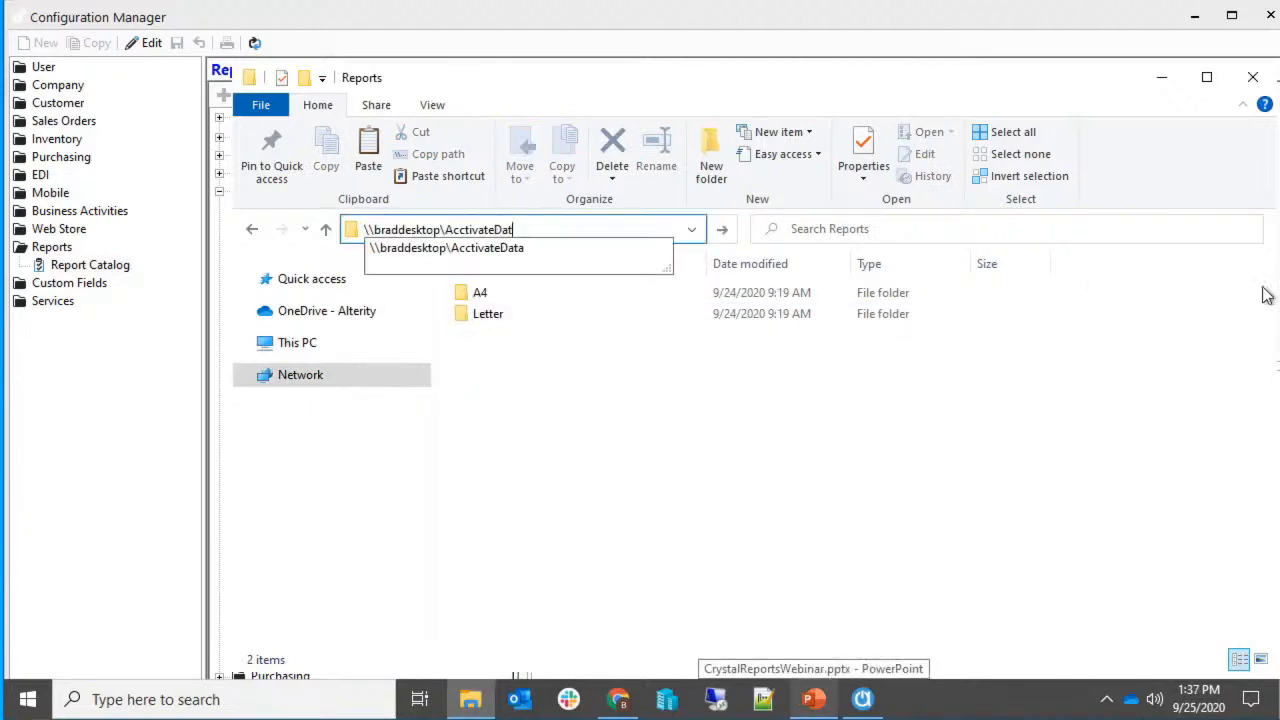
key("Return")
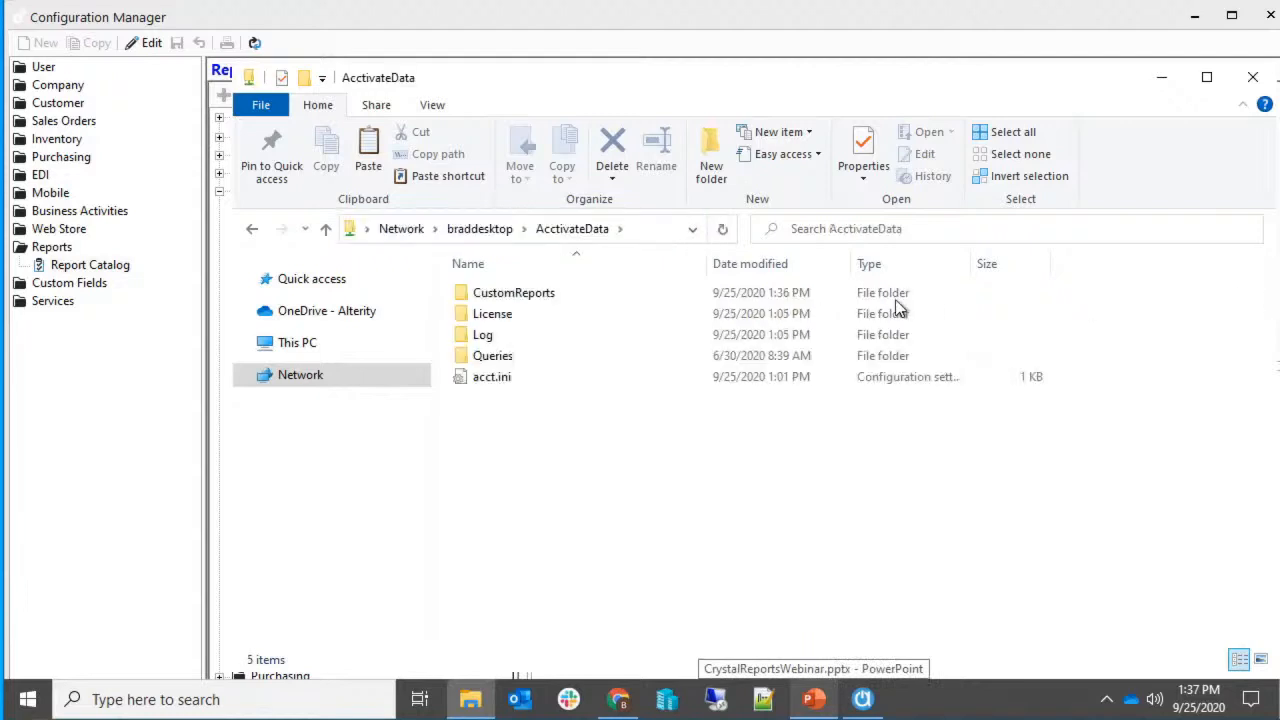
double_click(666, 292)
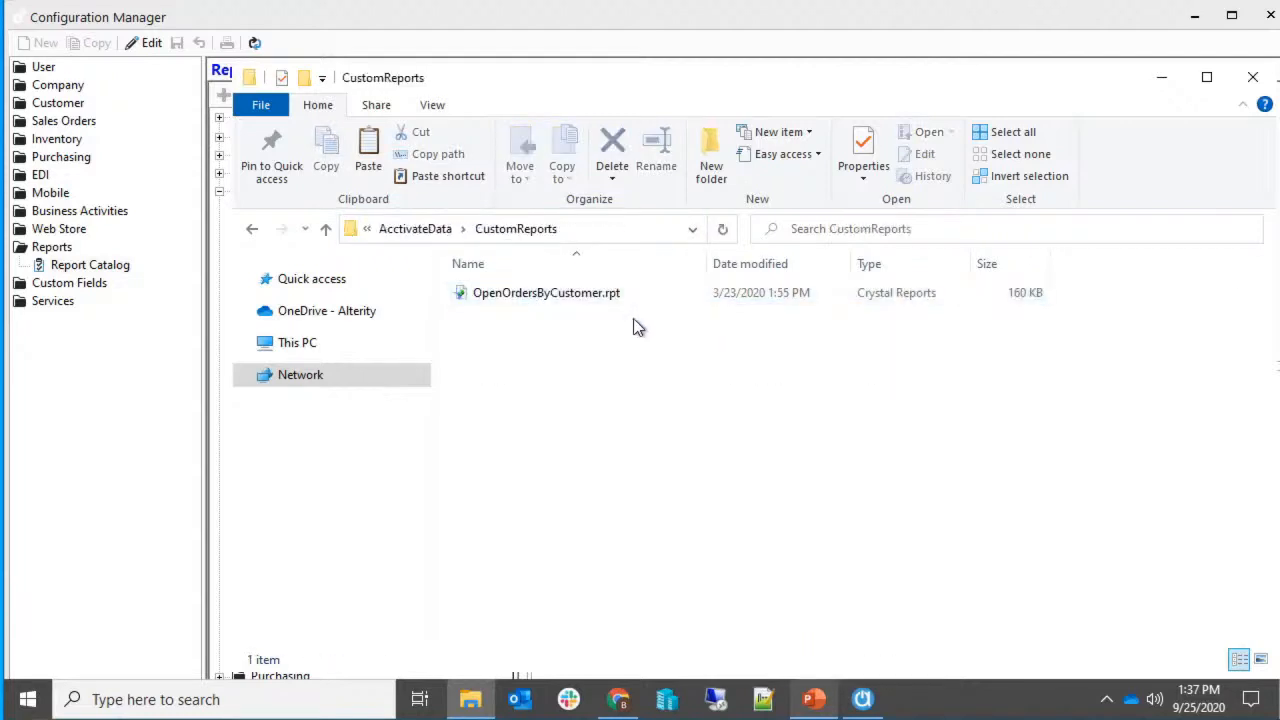
left_click(626, 229)
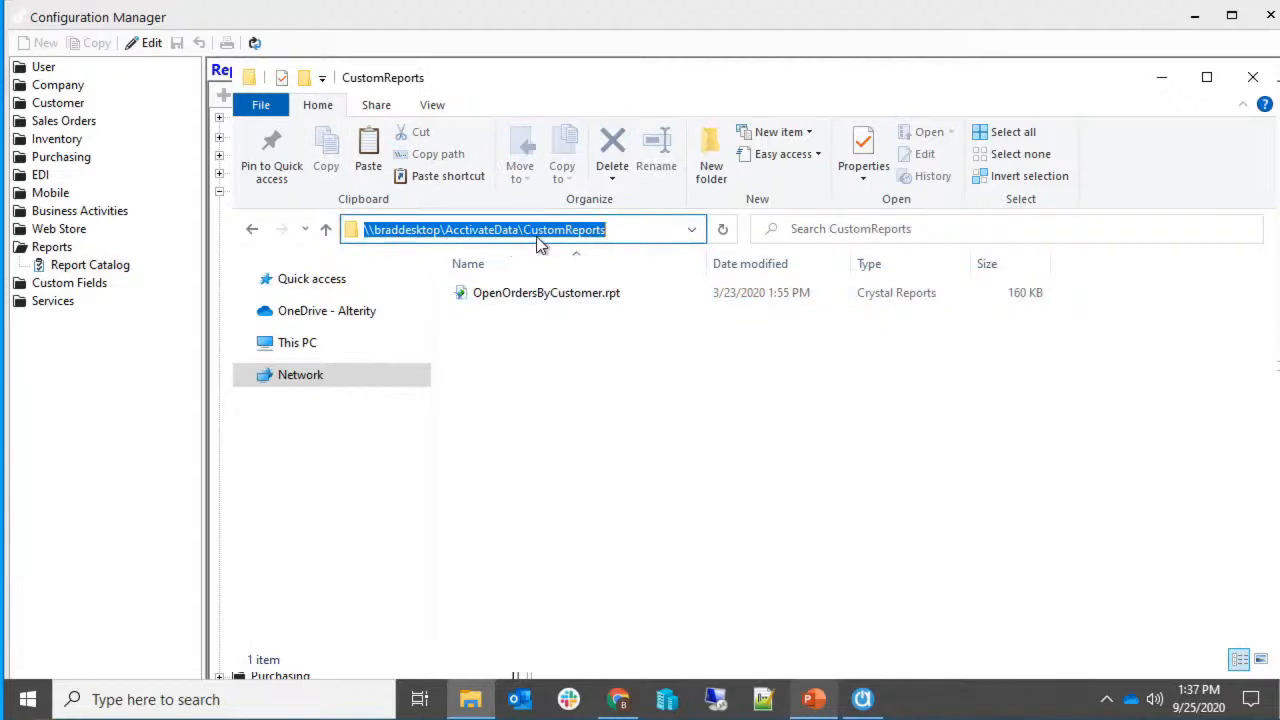
left_click(645, 332)
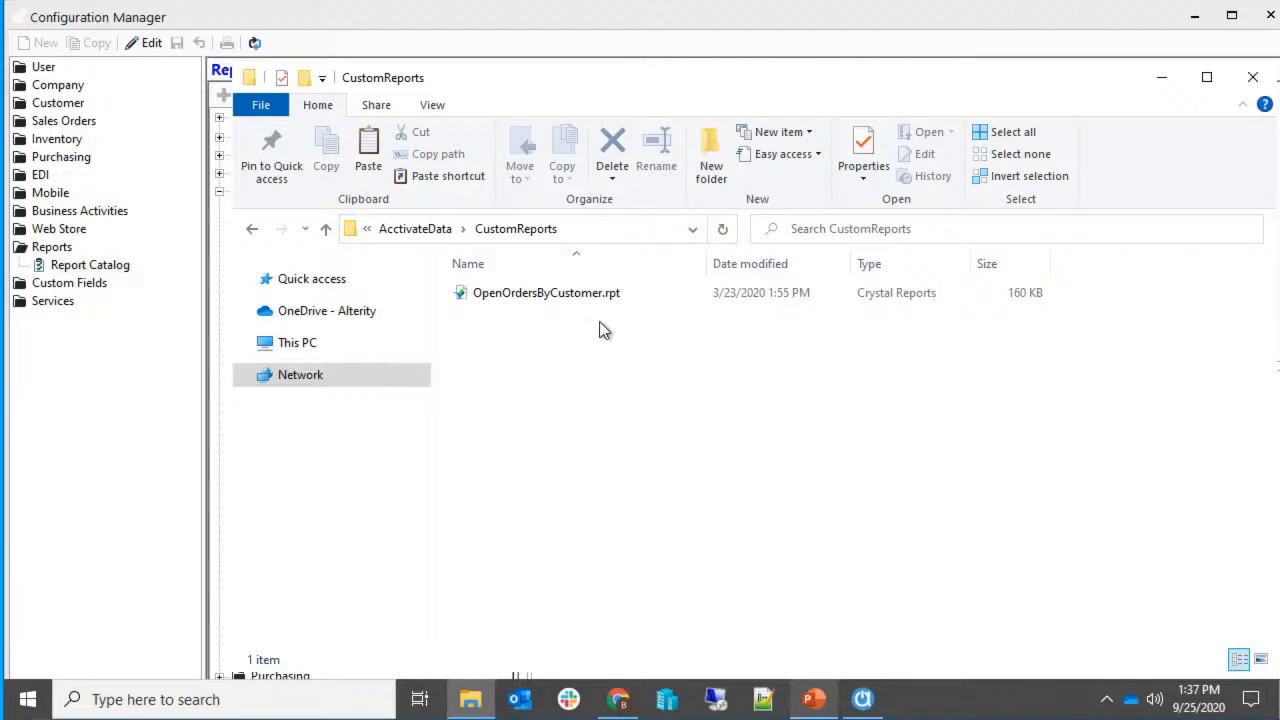
left_click(862, 699)
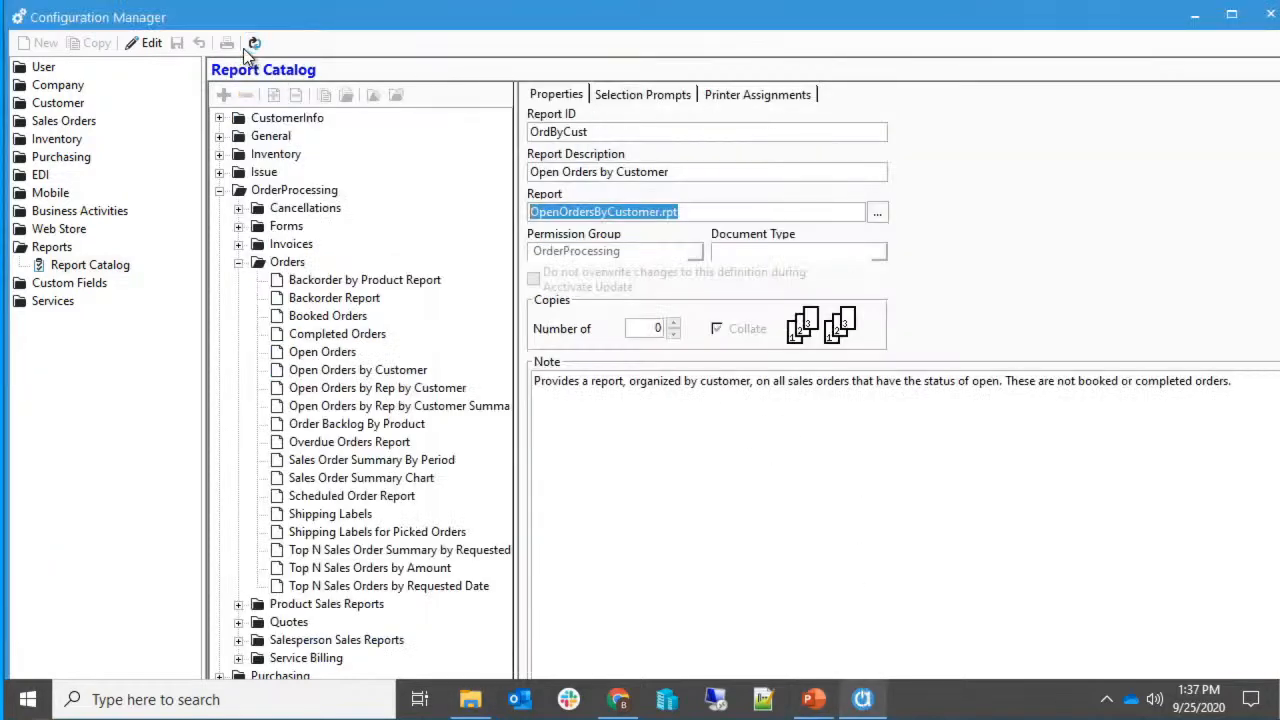
Check that the Open Orders by Customer catalog entry uses OpenOrdersByCustomer.rpt.
left_click(378, 375)
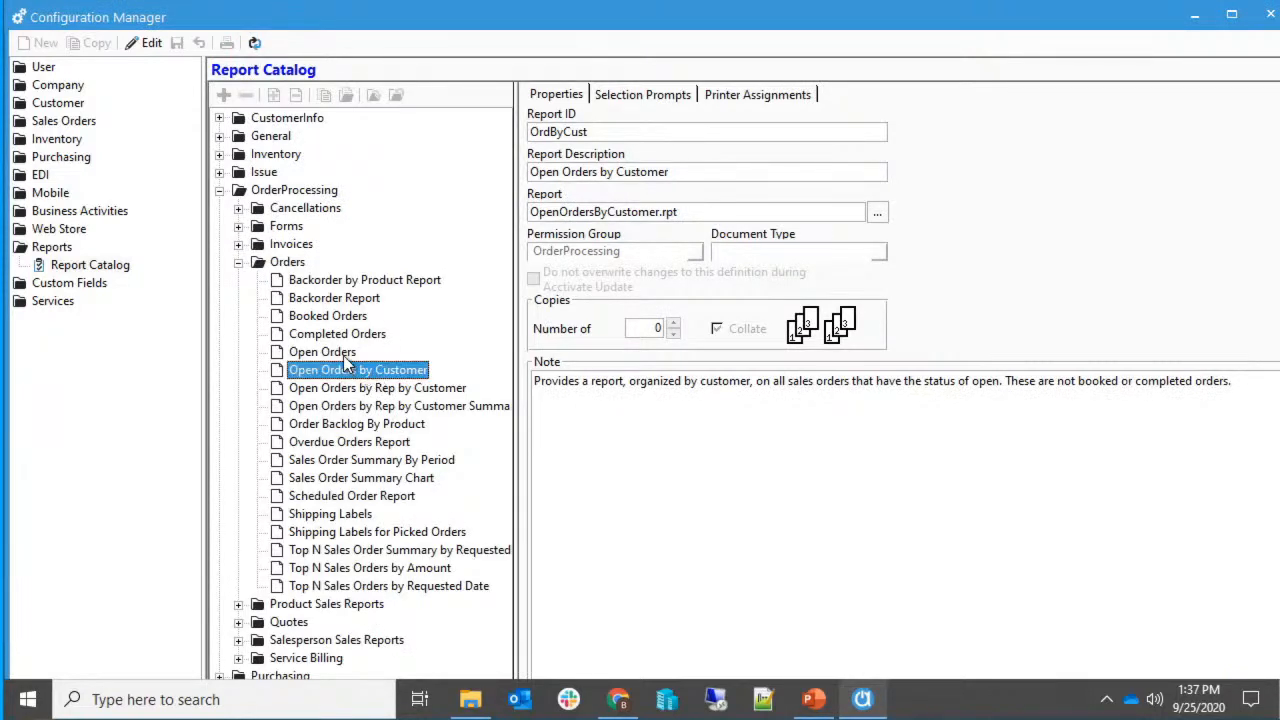
left_click(345, 374)
left_click(842, 214)
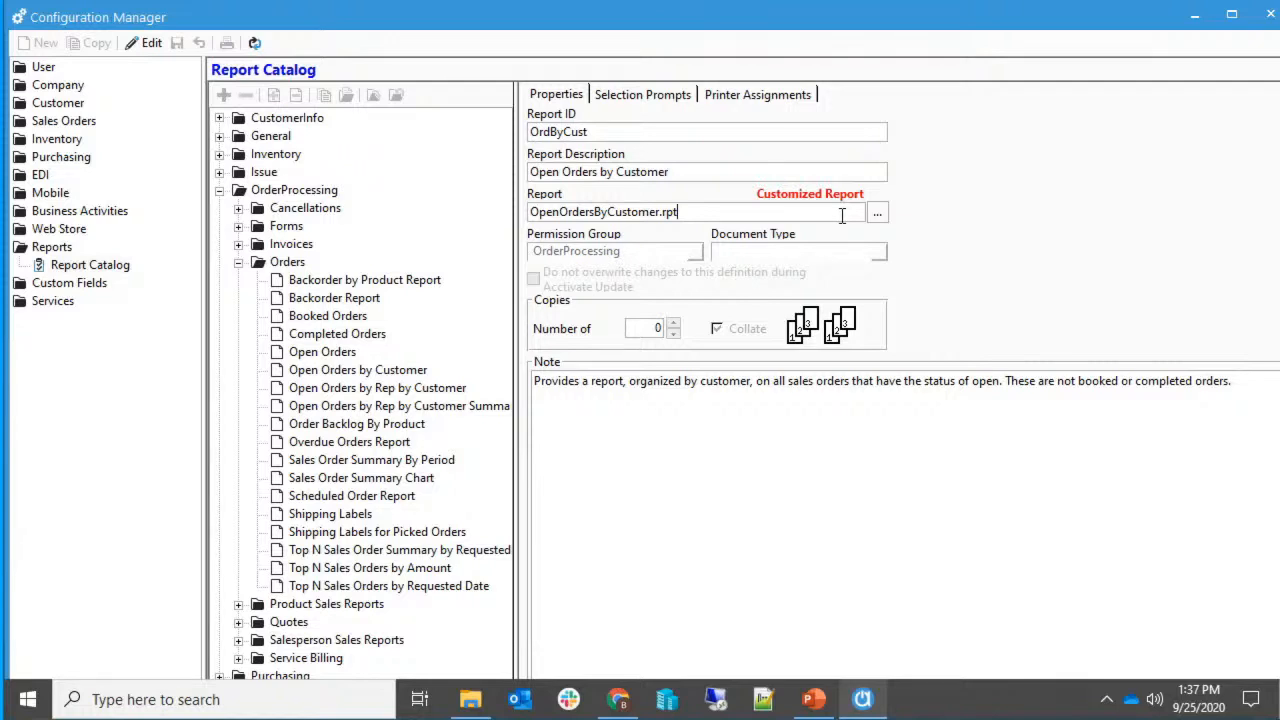
left_click_drag(815, 213, 505, 218)
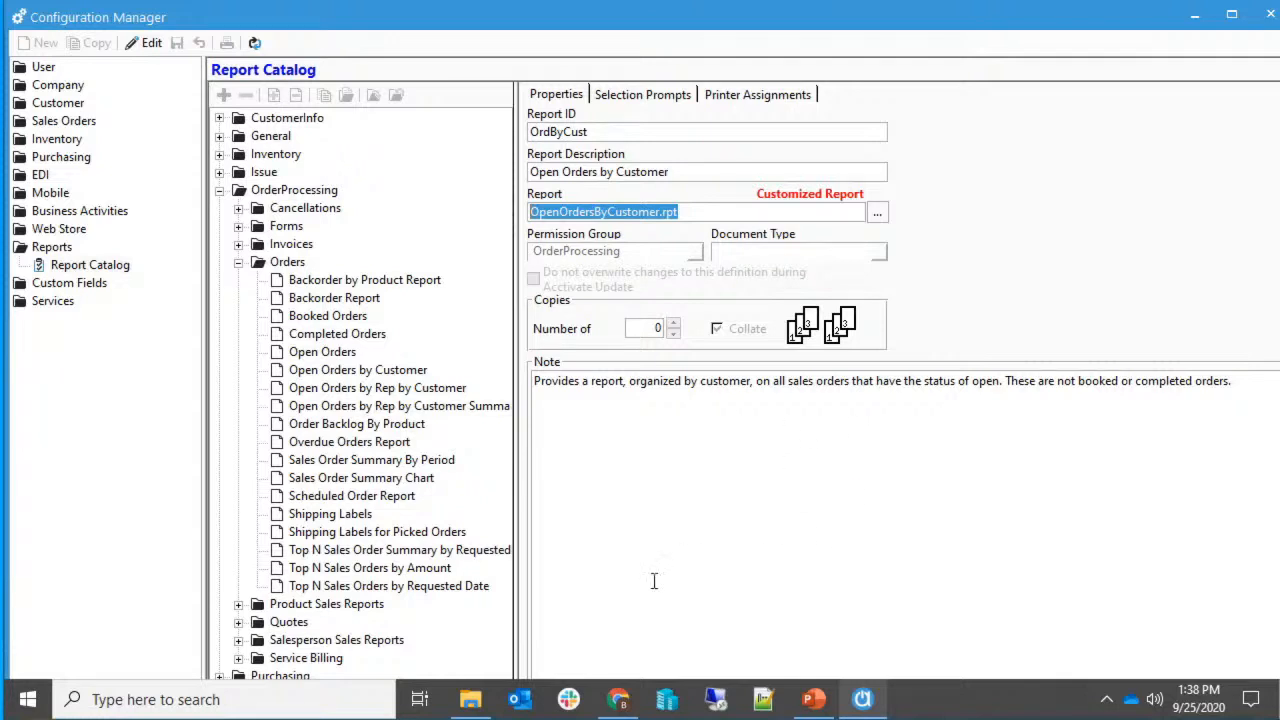
Bring the CustomReports Explorer window forward and select OpenOrdersByCustomer.rpt.
left_click(470, 699)
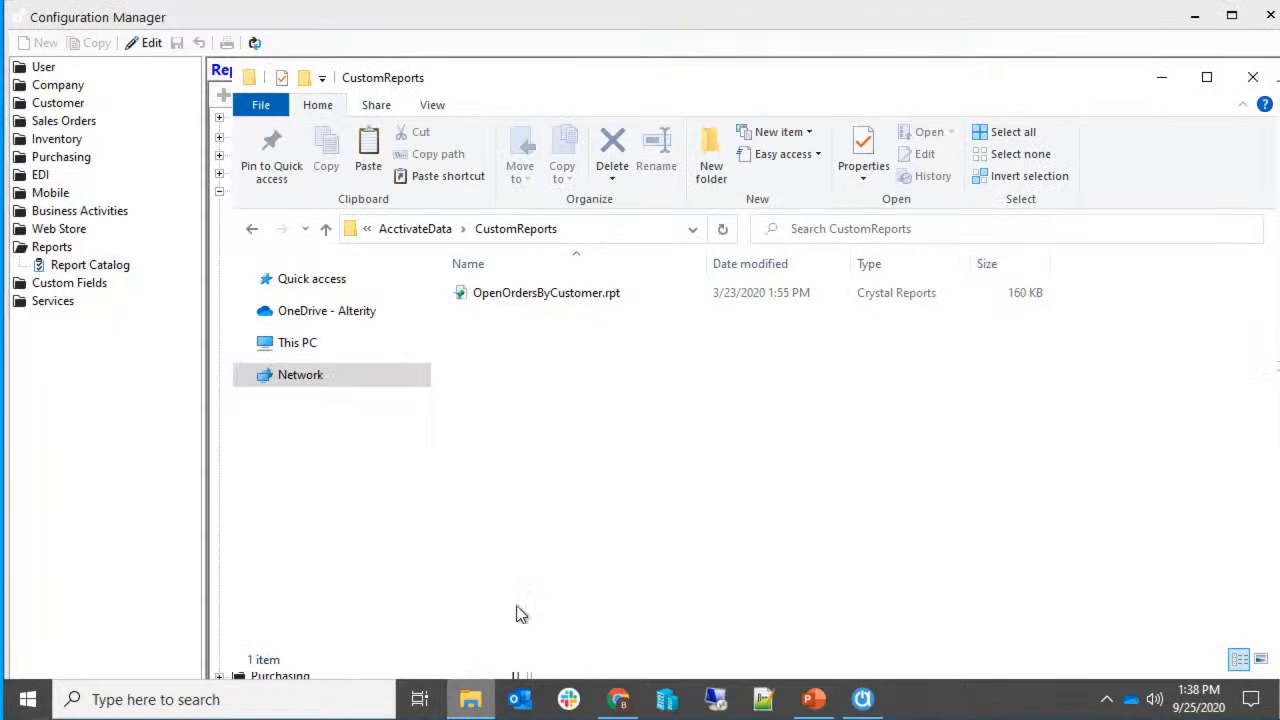
left_click(606, 57)
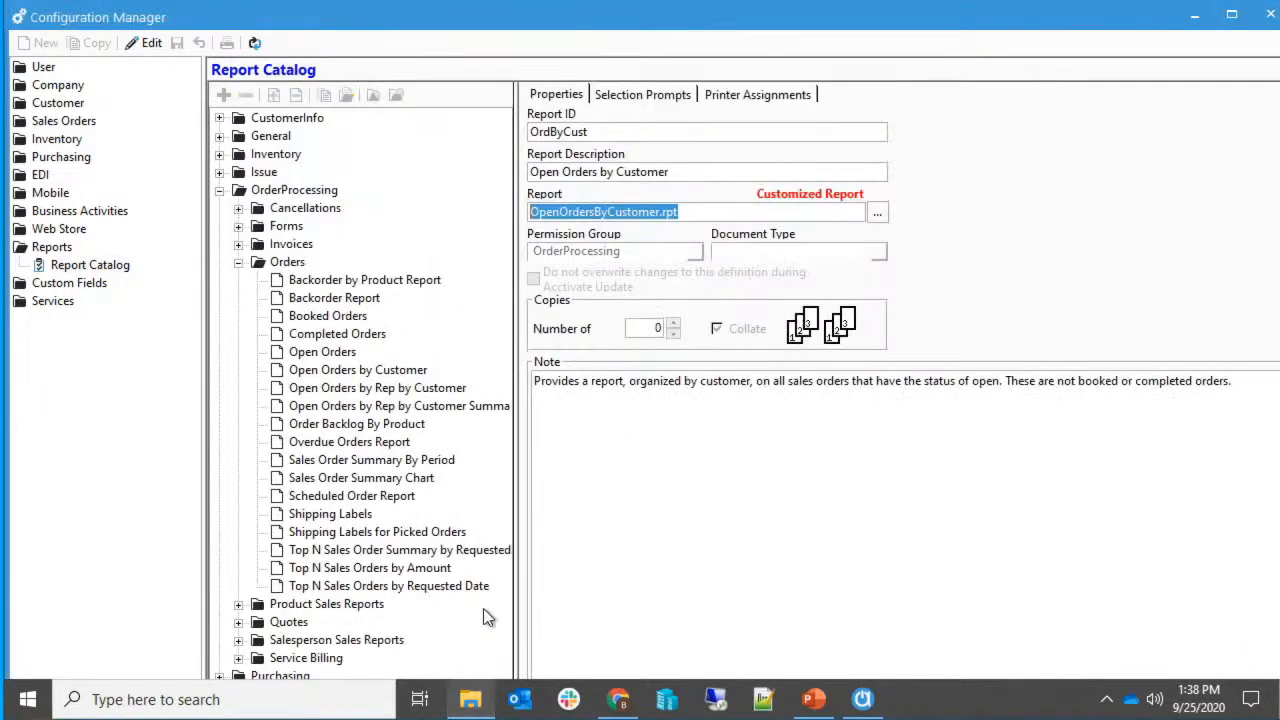
left_click(476, 707)
left_click_drag(686, 80, 650, 72)
left_click(558, 288)
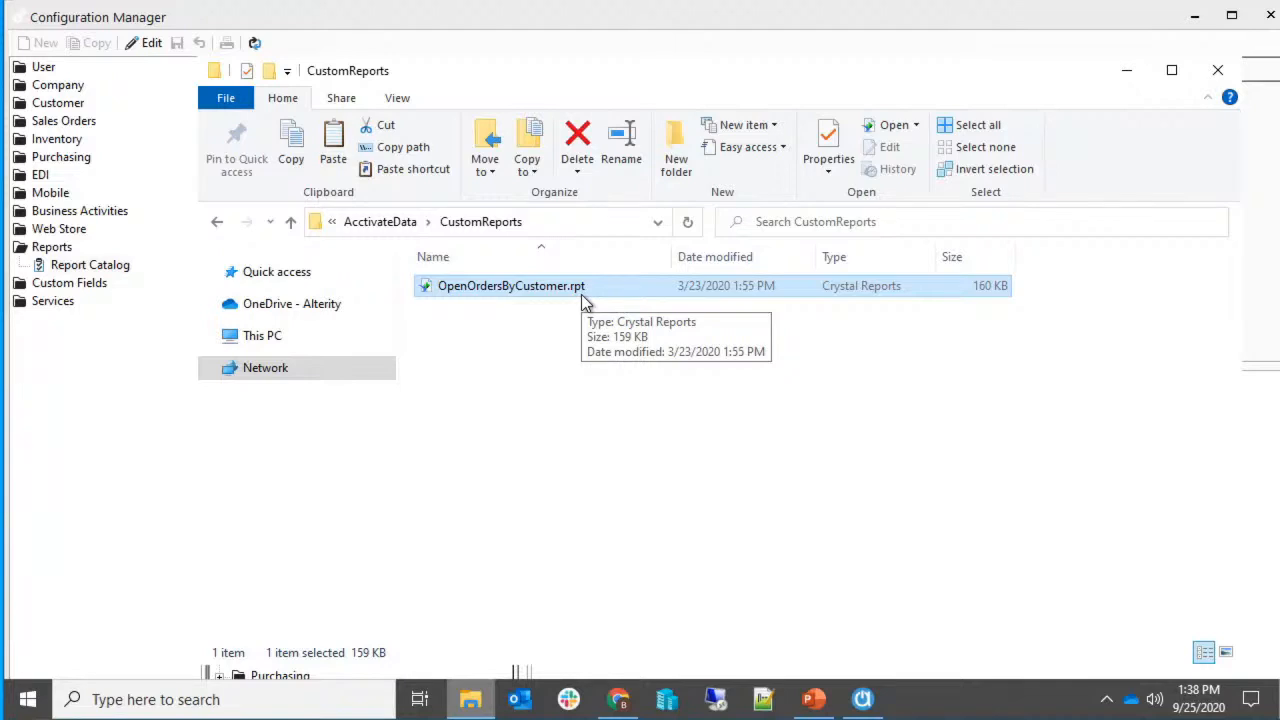
Open OpenOrdersByCustomer.rpt in Crystal Reports Design view.
double_click(583, 287)
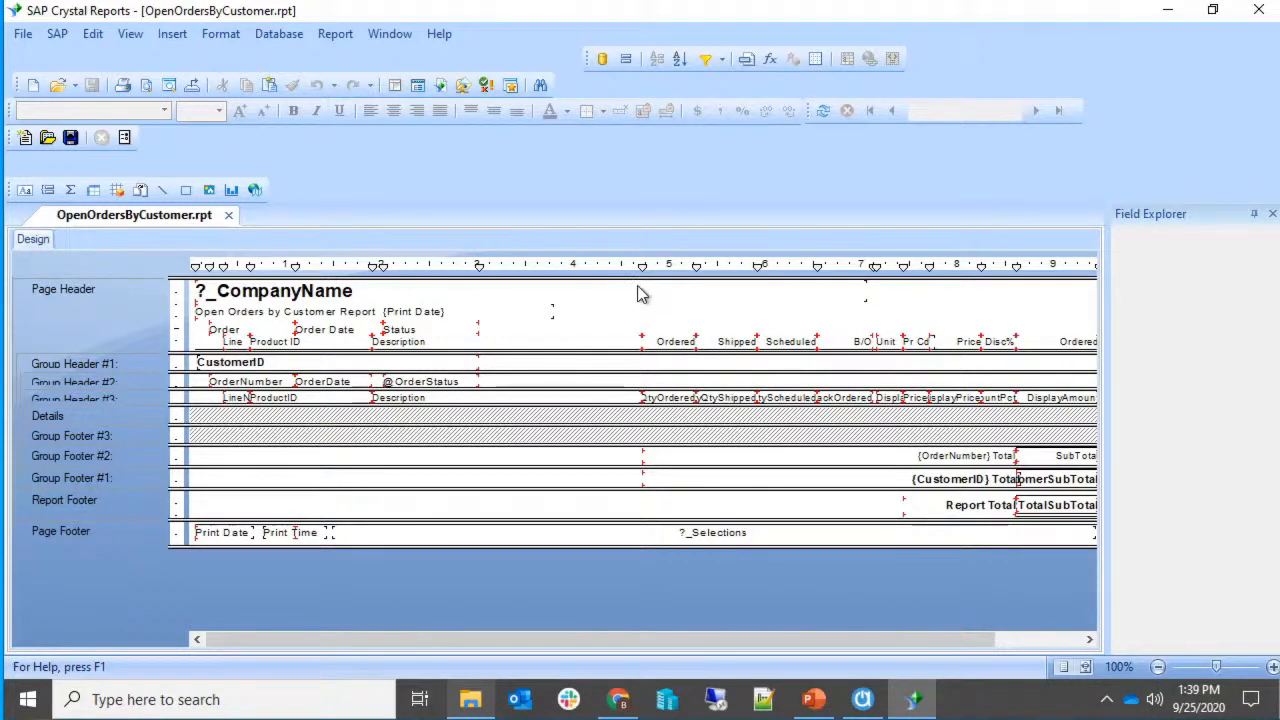
left_click(129, 34)
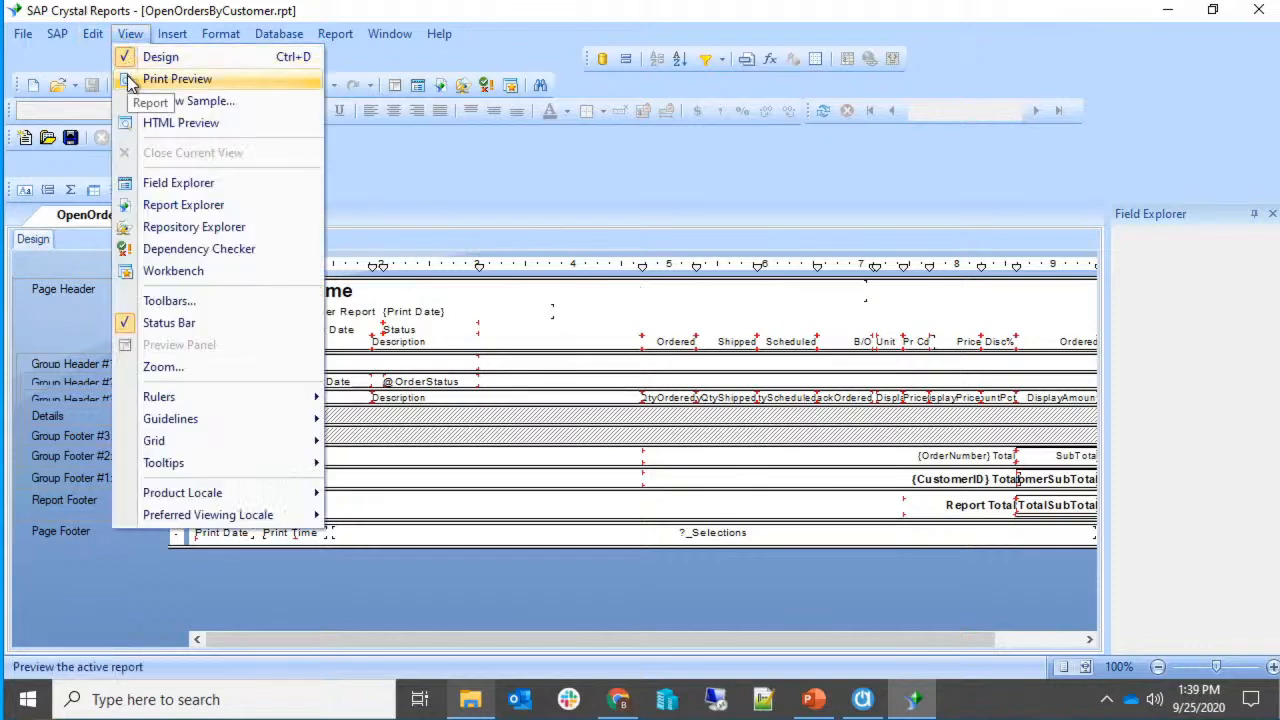
Run Print Preview and dismiss the Enter Values prompt, reaching the ACCTivate$Demo login.
left_click(129, 80)
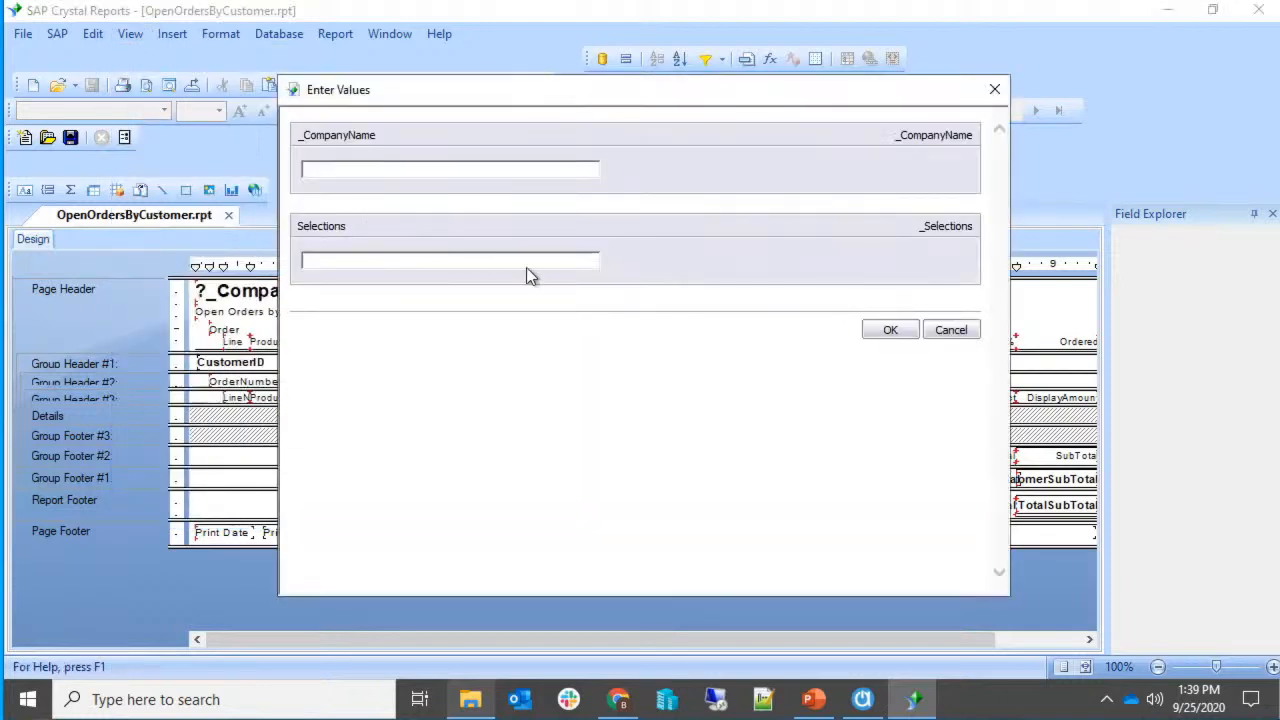
left_click(890, 332)
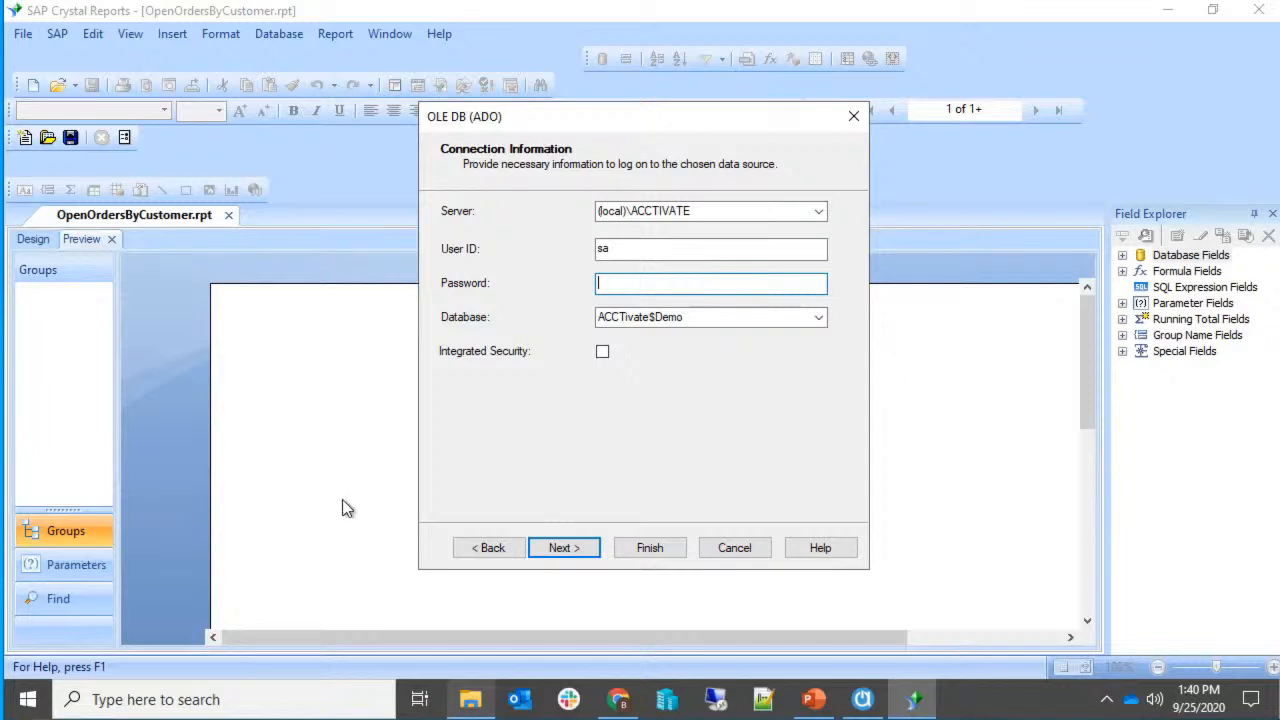
Replace '(local)' in the OLE DB (ADO) Server box with the desktop's computer name.
left_click(458, 542)
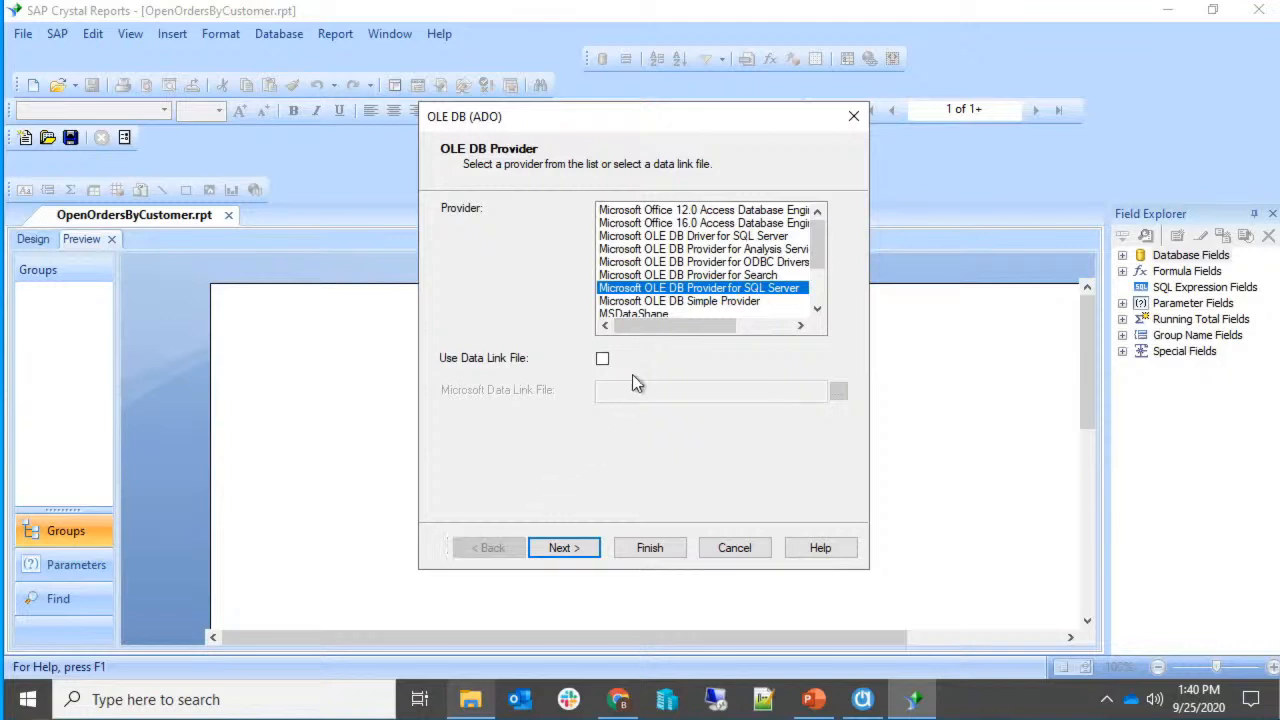
left_click_drag(673, 324, 636, 306)
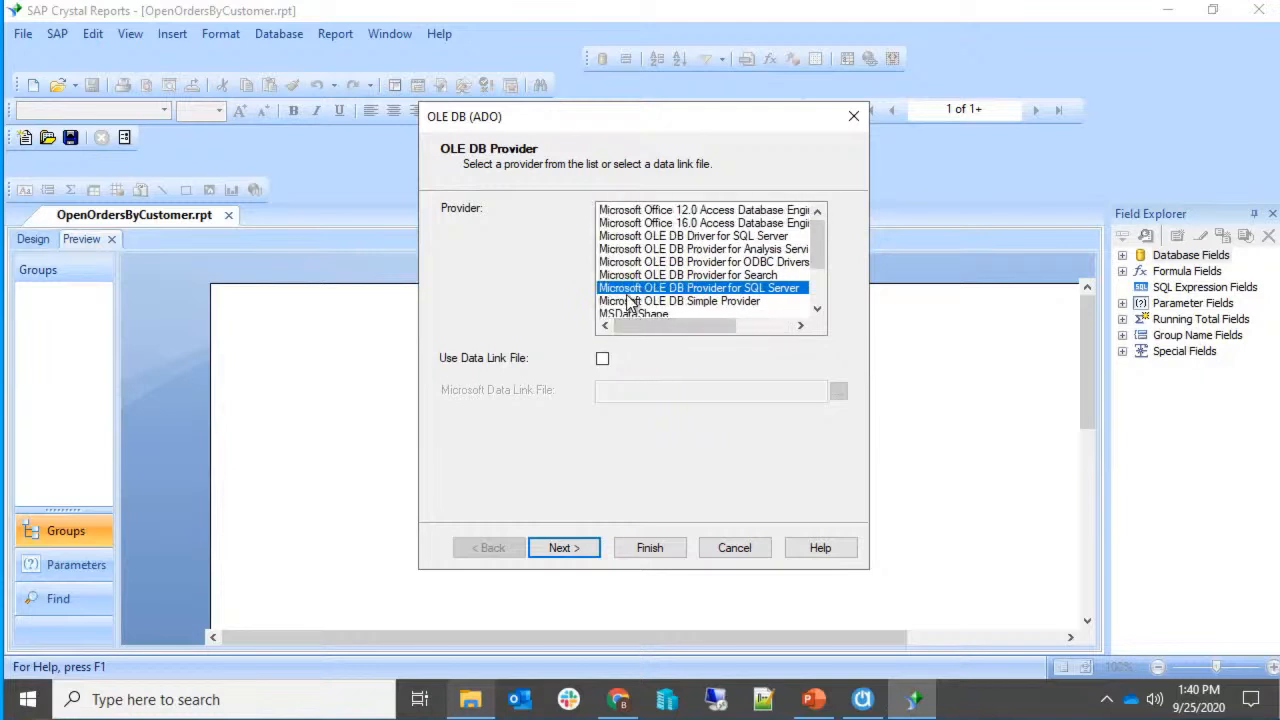
left_click(566, 552)
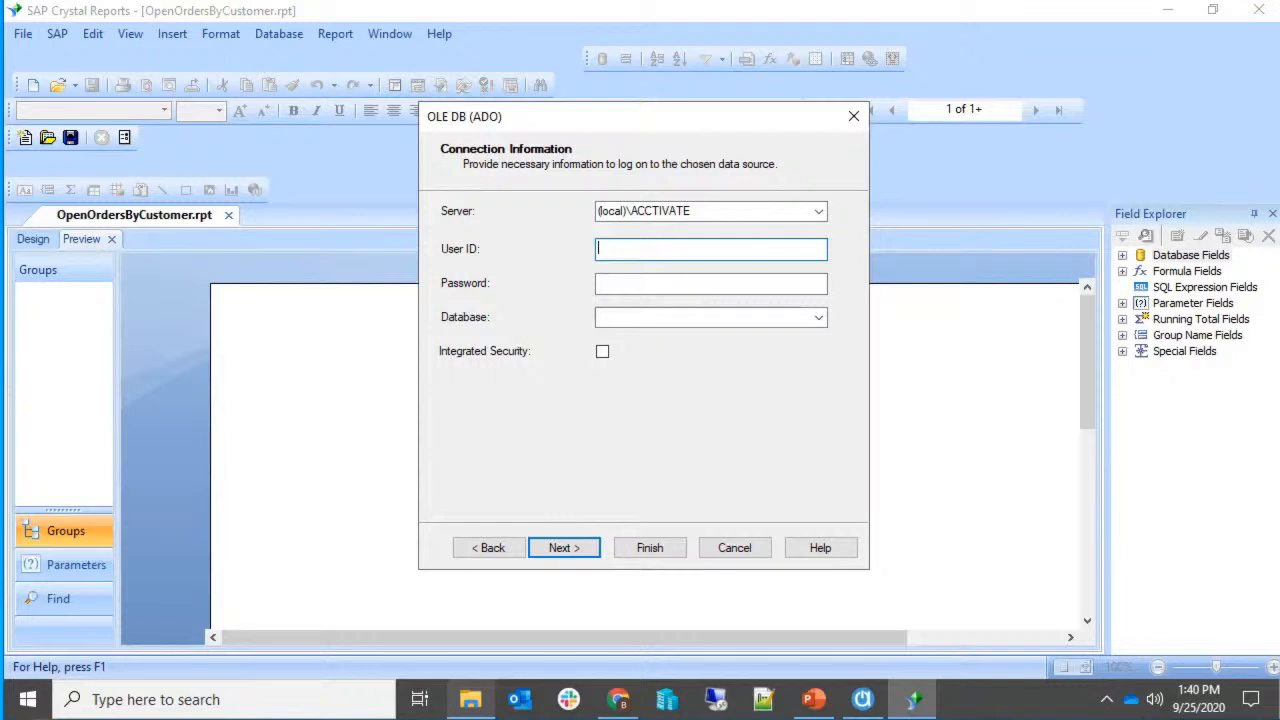
left_click(628, 211)
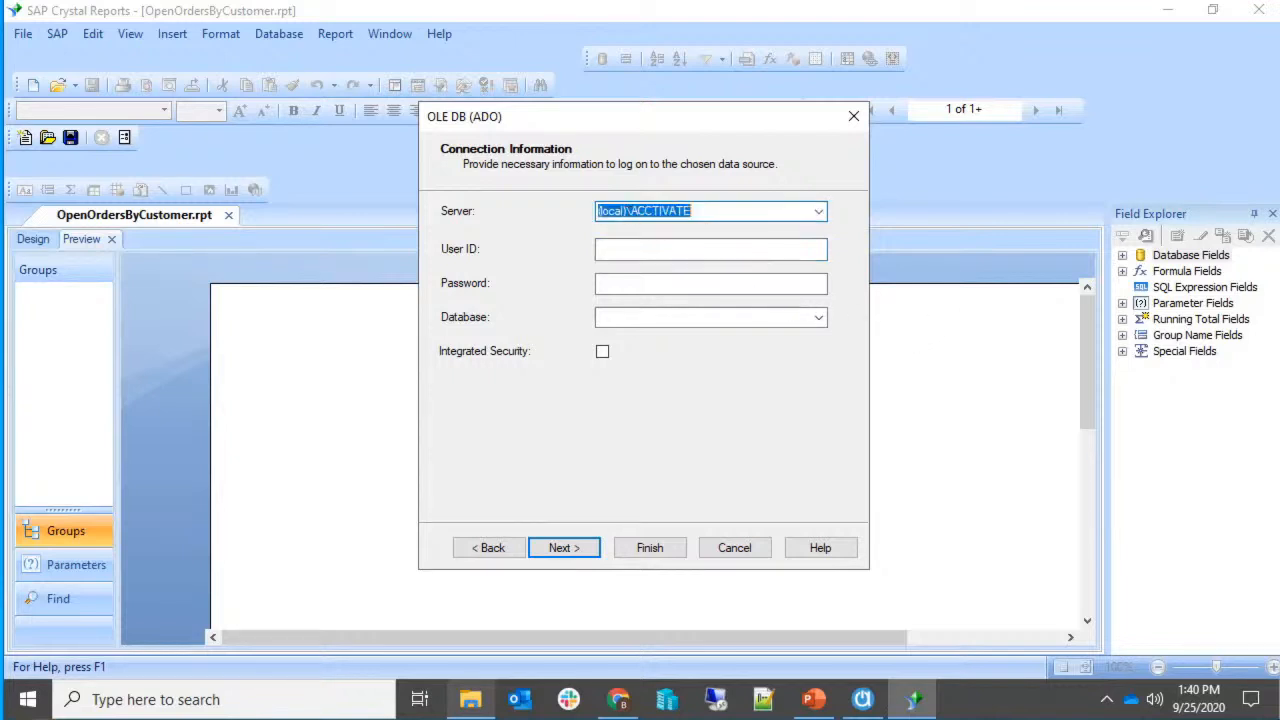
left_click(628, 211)
double_click(627, 211)
type("BRADDESKTOP")
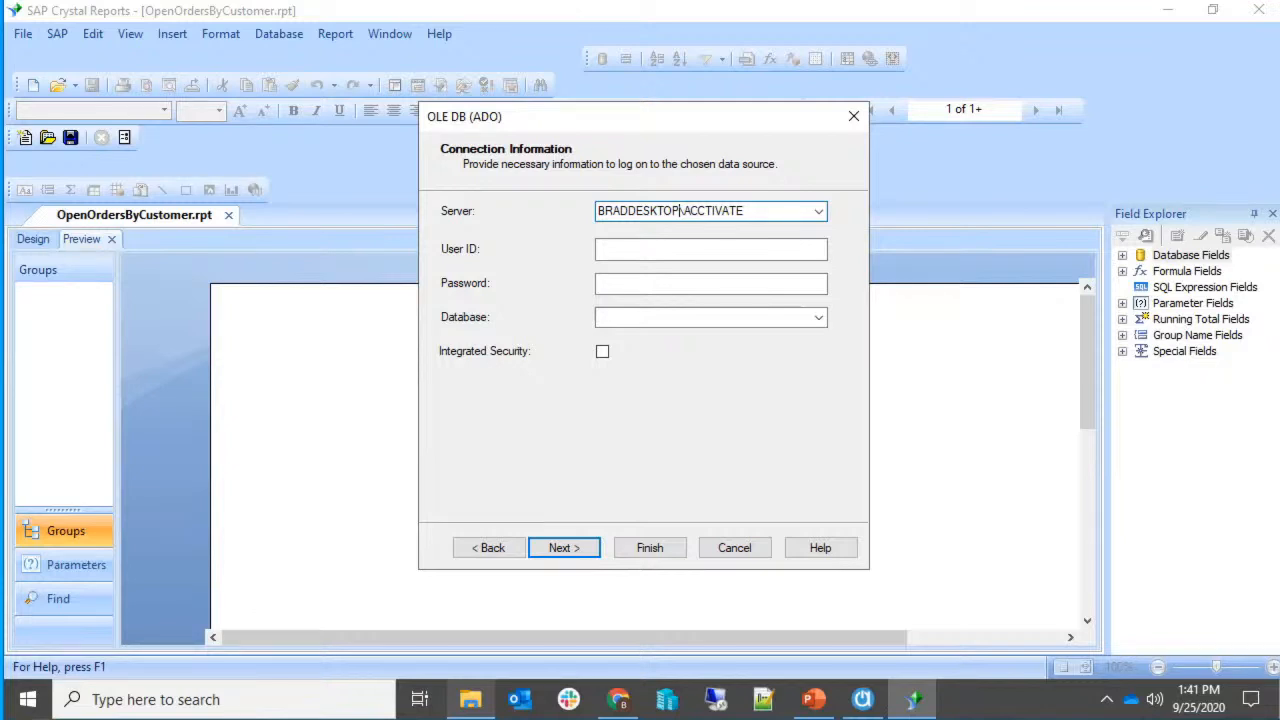
left_click(772, 254)
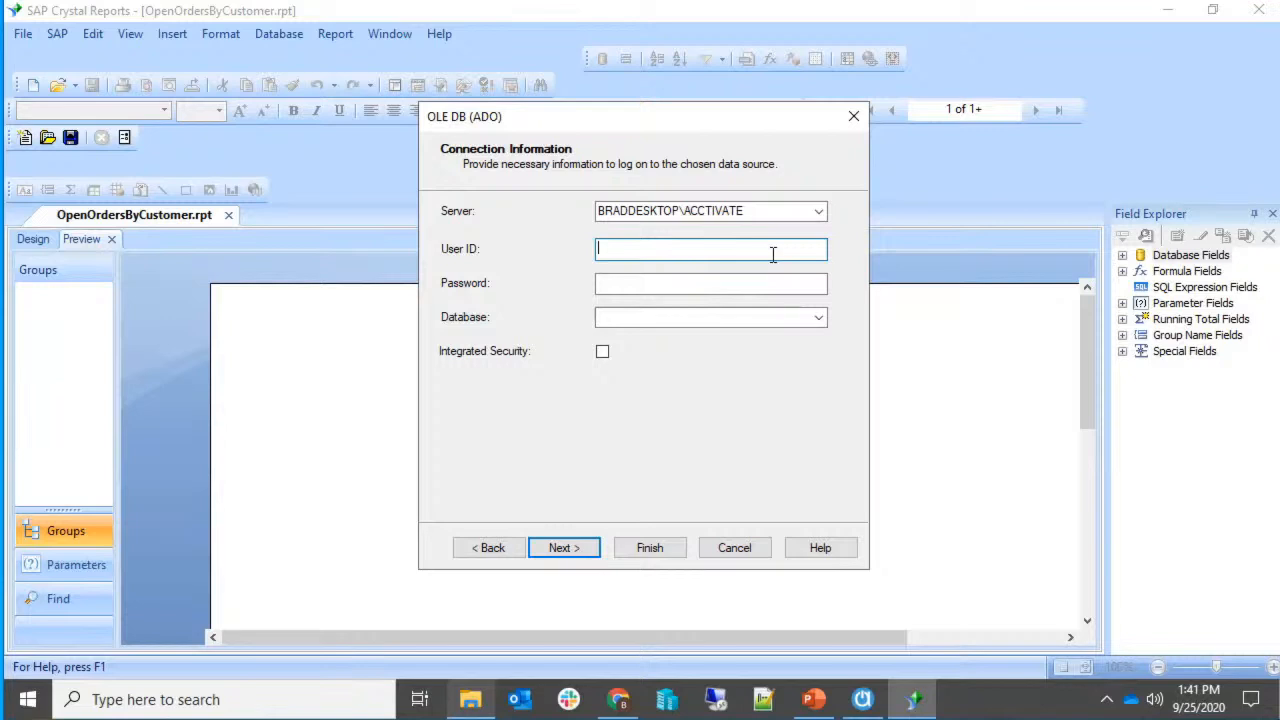
Enter SQL user ID 'sa' and the account password.
type("sa")
key("Tab")
type("•••••••••")
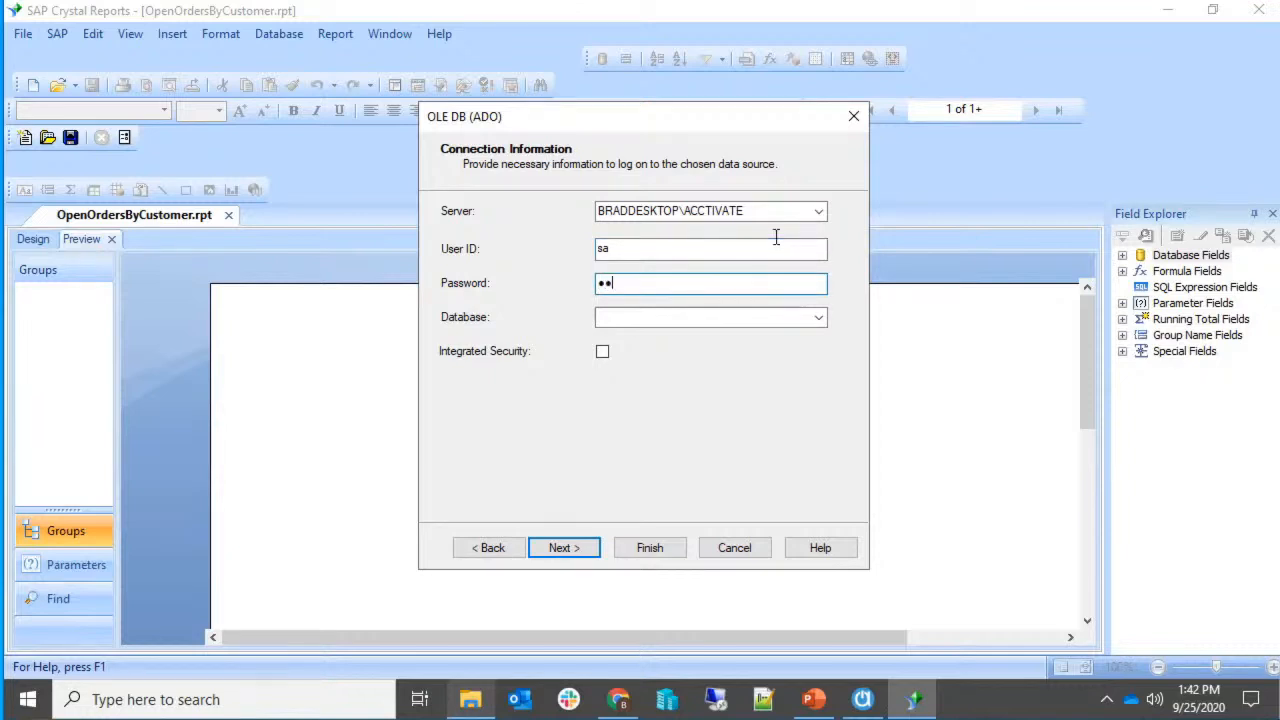
type("••••••")
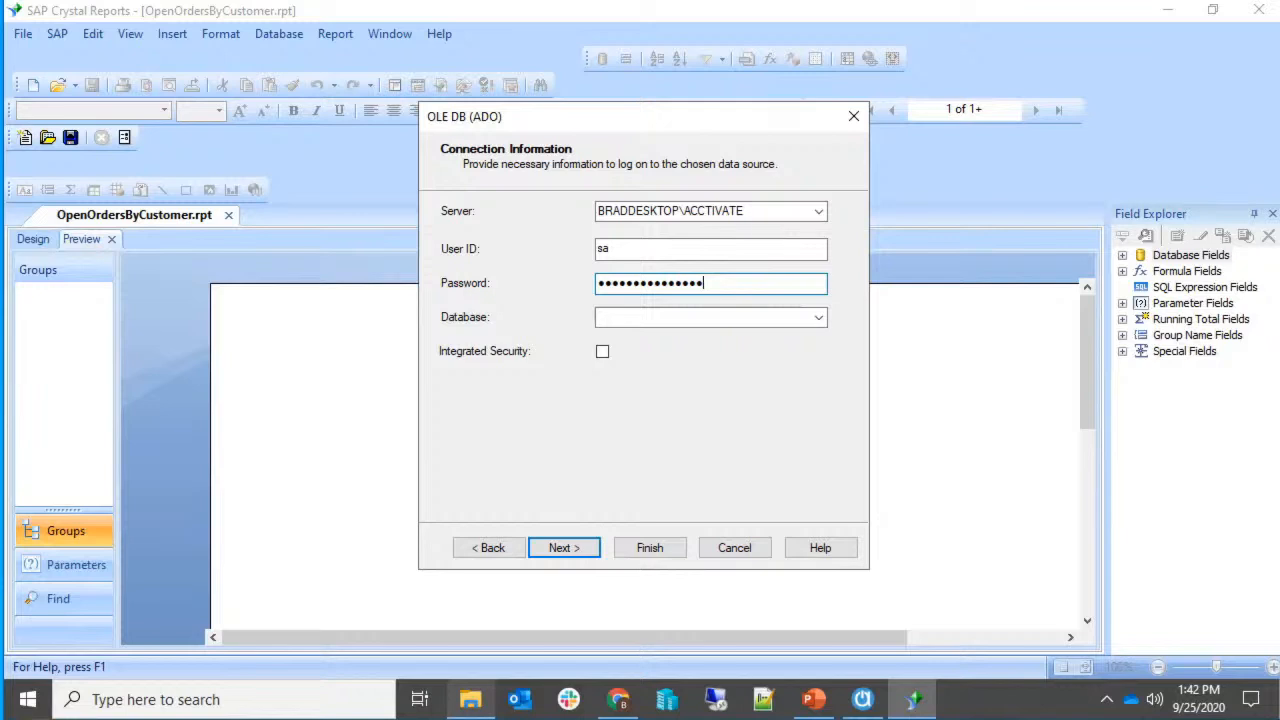
Select the Acctivate$DEMO2 database, leaving Integrated Security turned off.
left_click(819, 319)
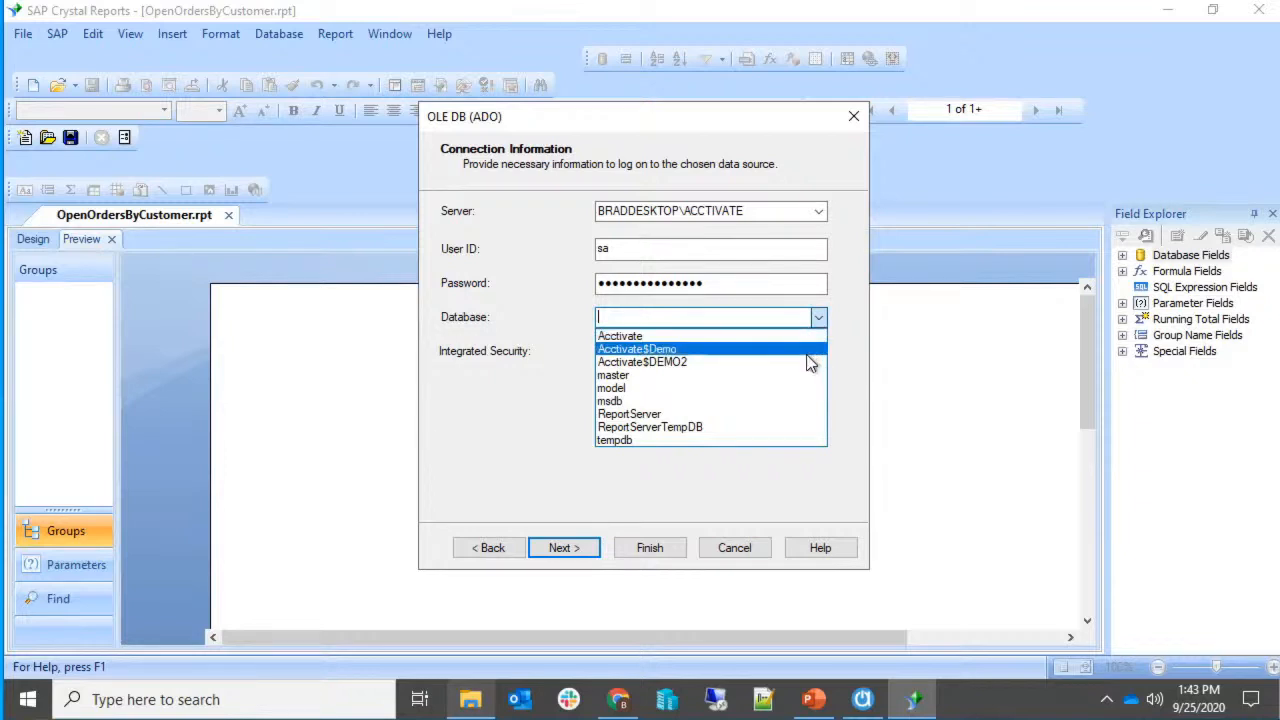
left_click(806, 362)
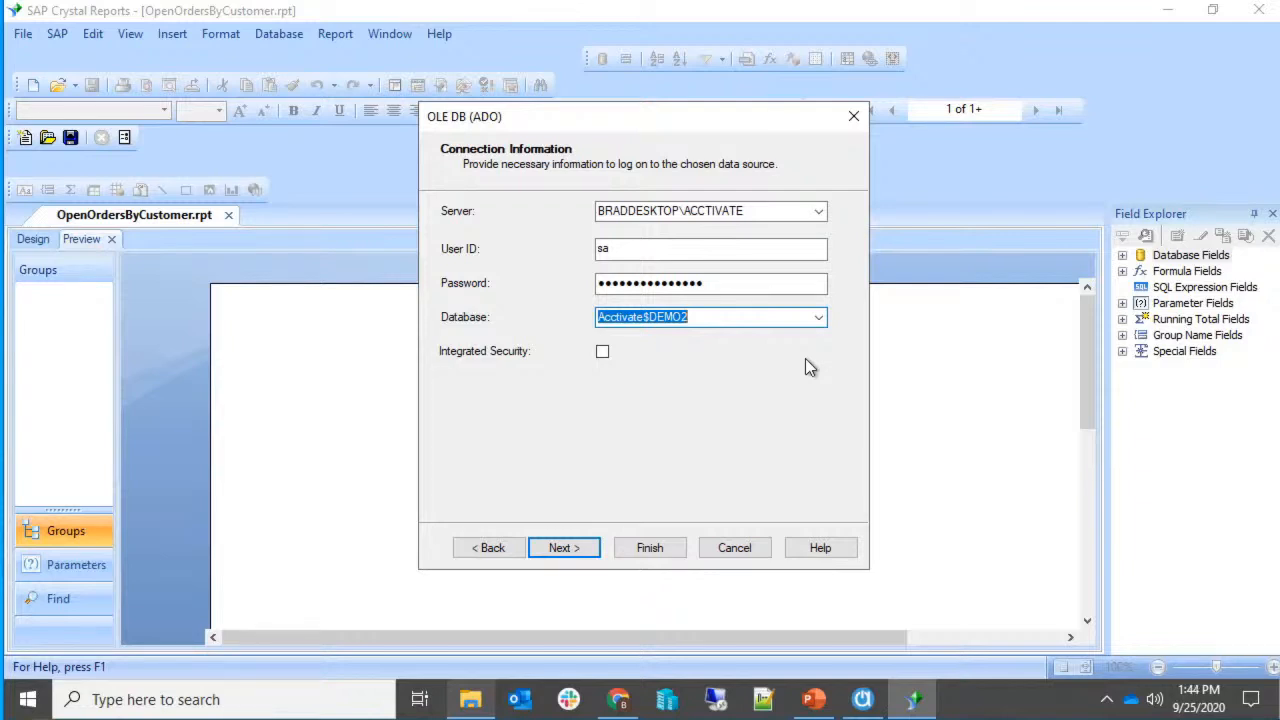
left_click(602, 351)
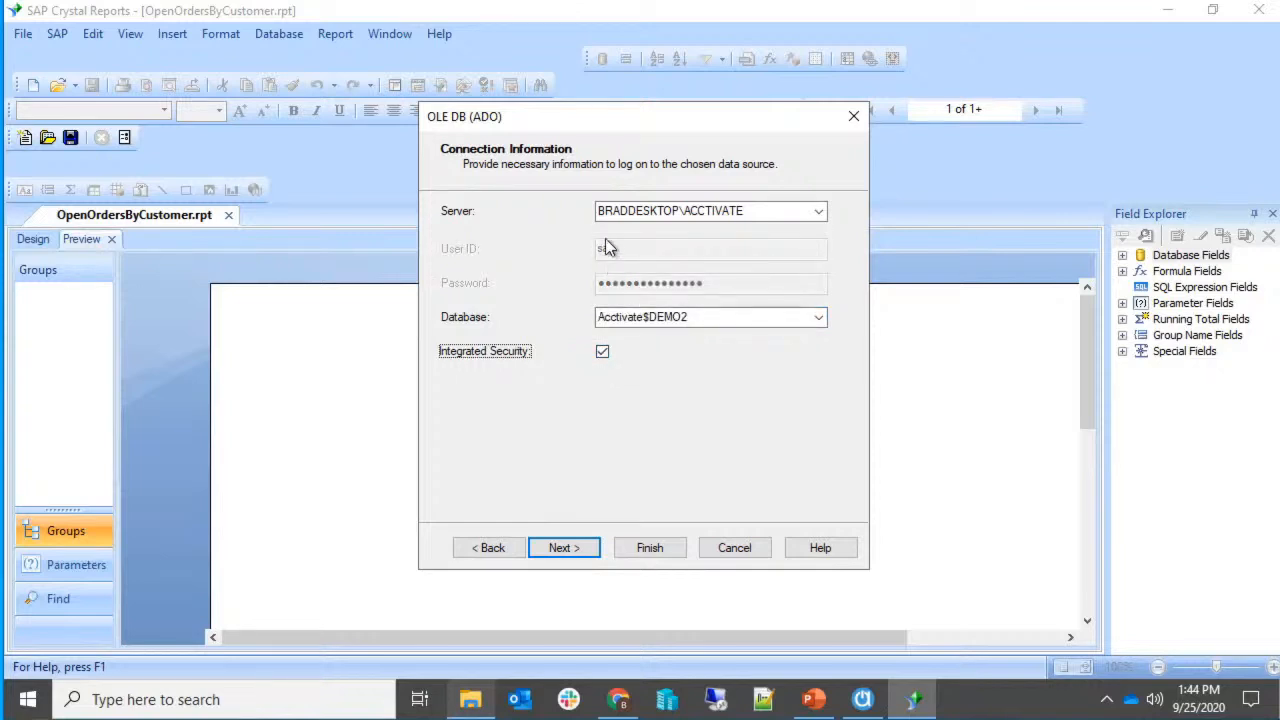
left_click(603, 352)
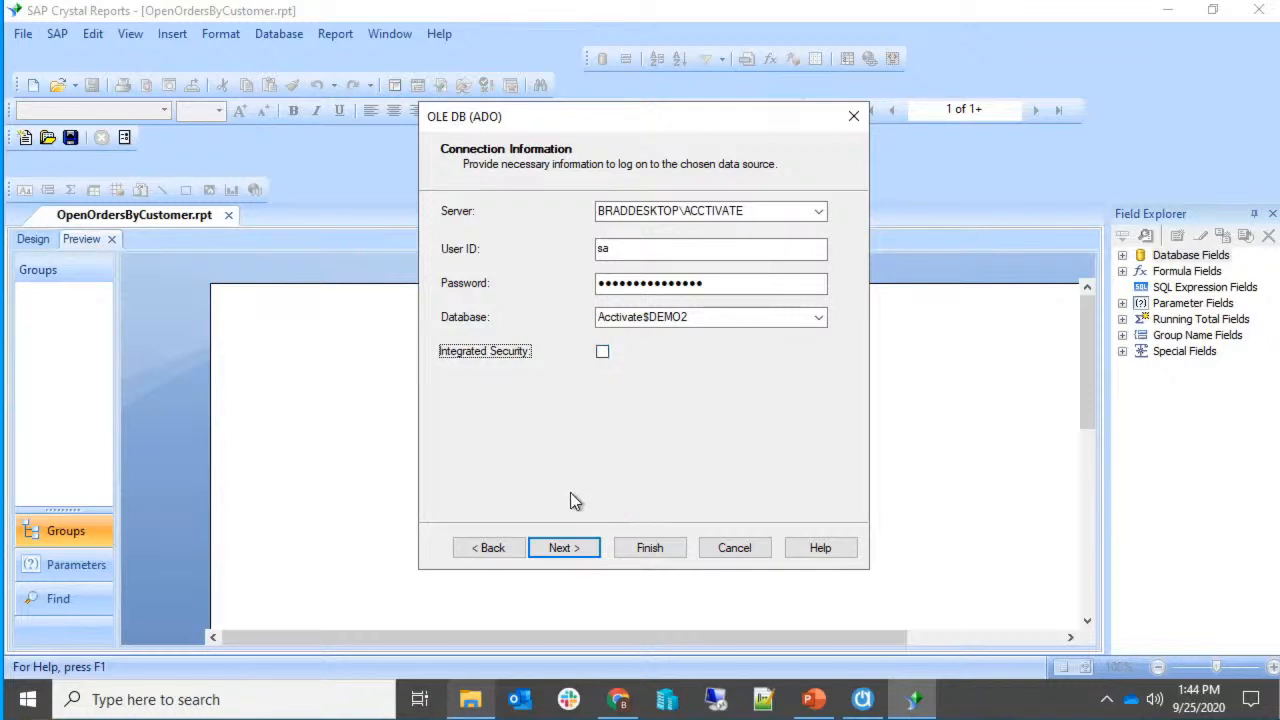
Finish the connection and accept the Verify Database fix-up for the changed Orders table.
left_click(640, 550)
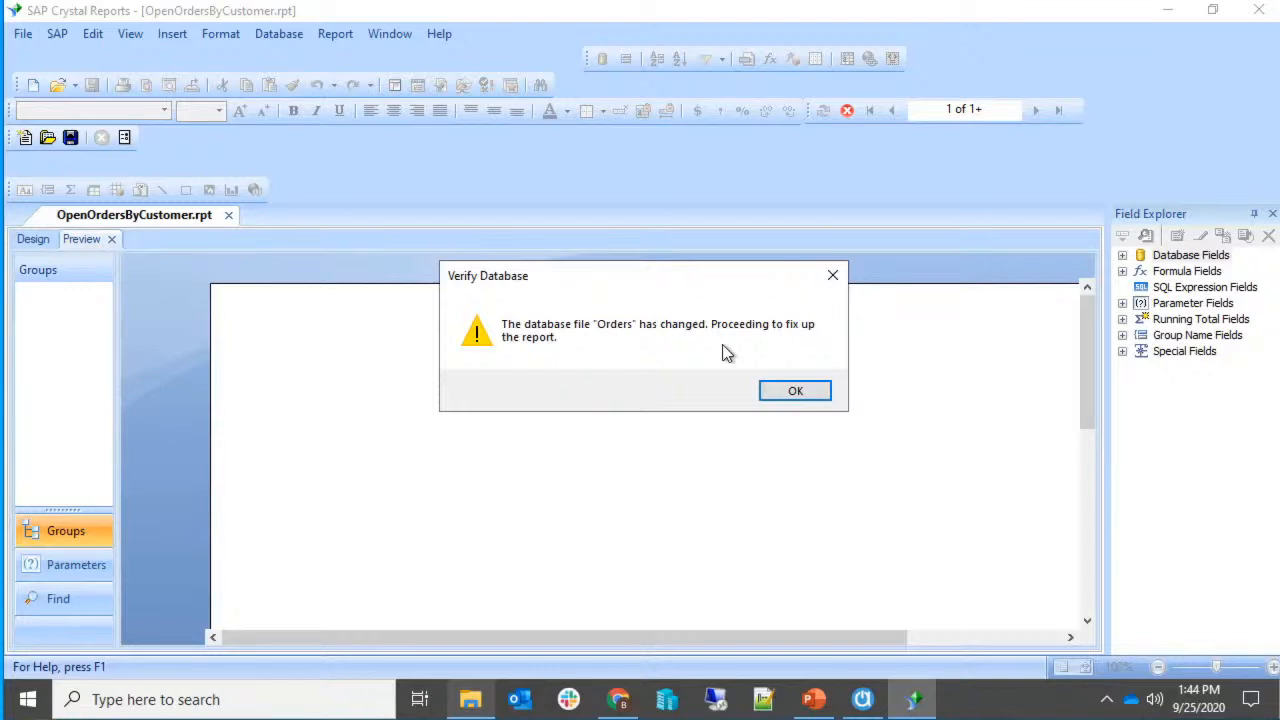
left_click(767, 398)
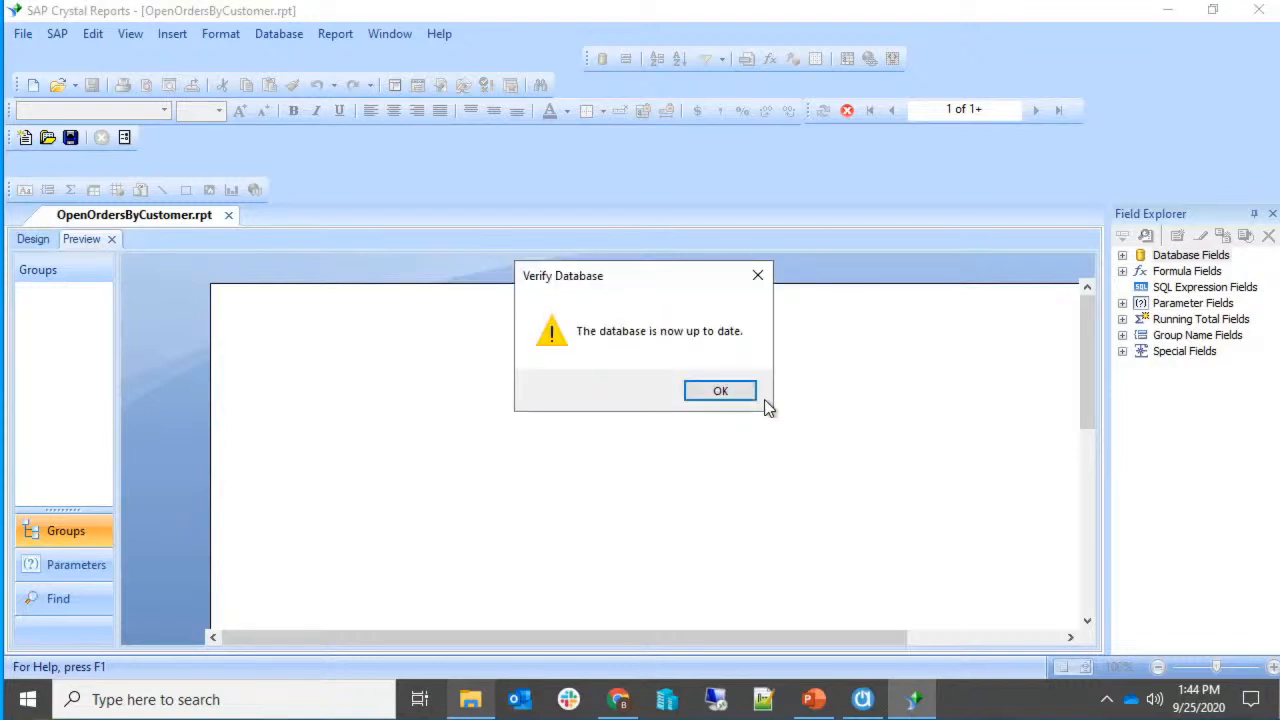
left_click(751, 395)
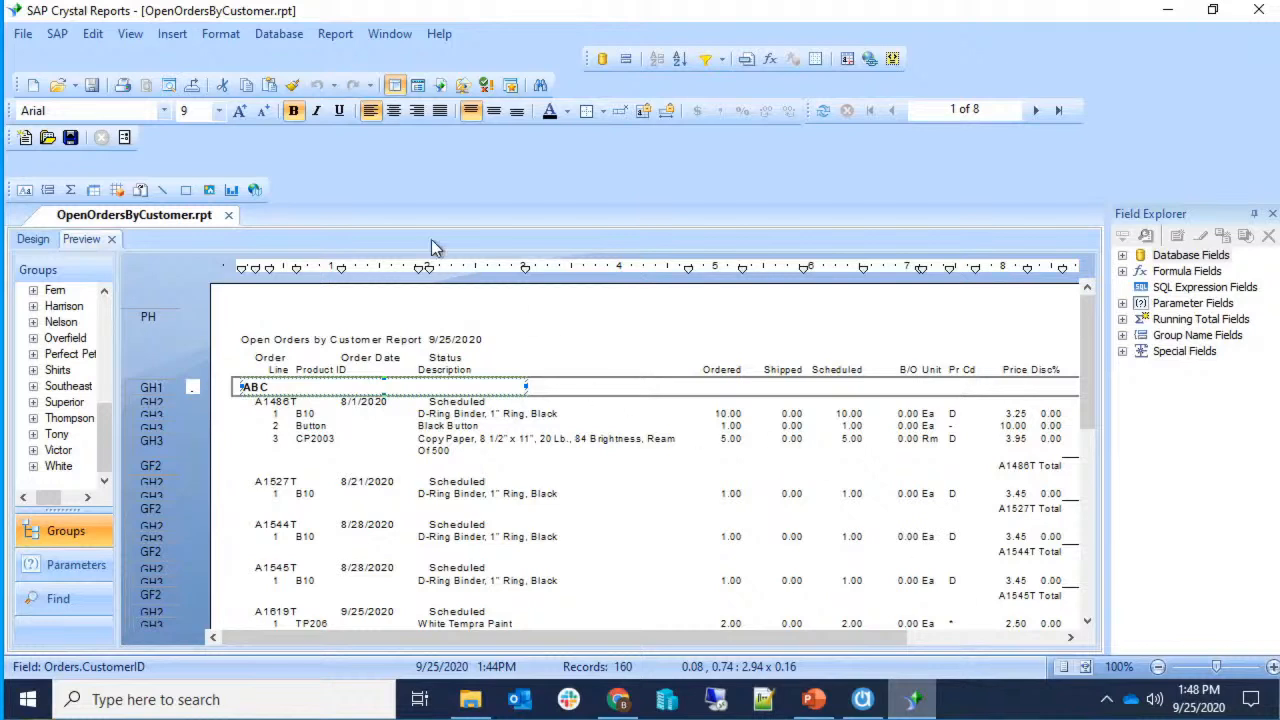
Open the Database menu after reviewing the 160-record preview.
left_click(272, 35)
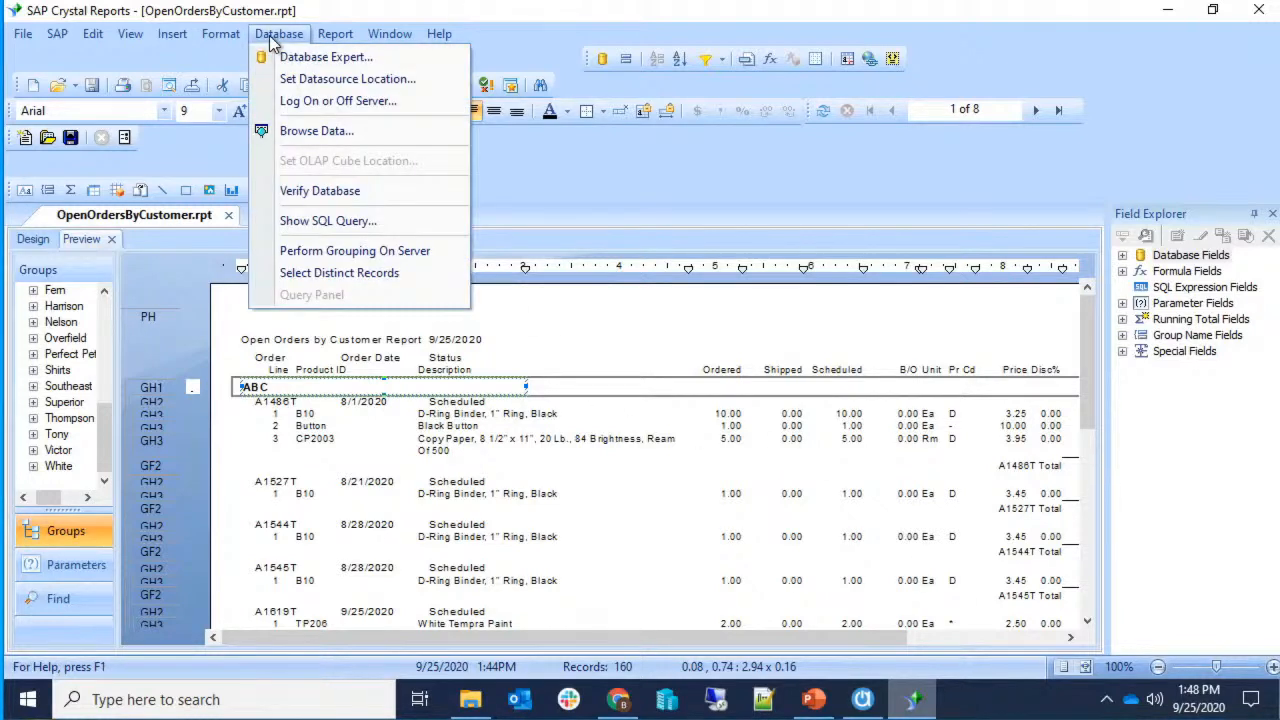
In Set Datasource Location, select Customer and expand the ACCTIVATE_1 connection's Acctivate$DEMO2 database.
left_click(360, 80)
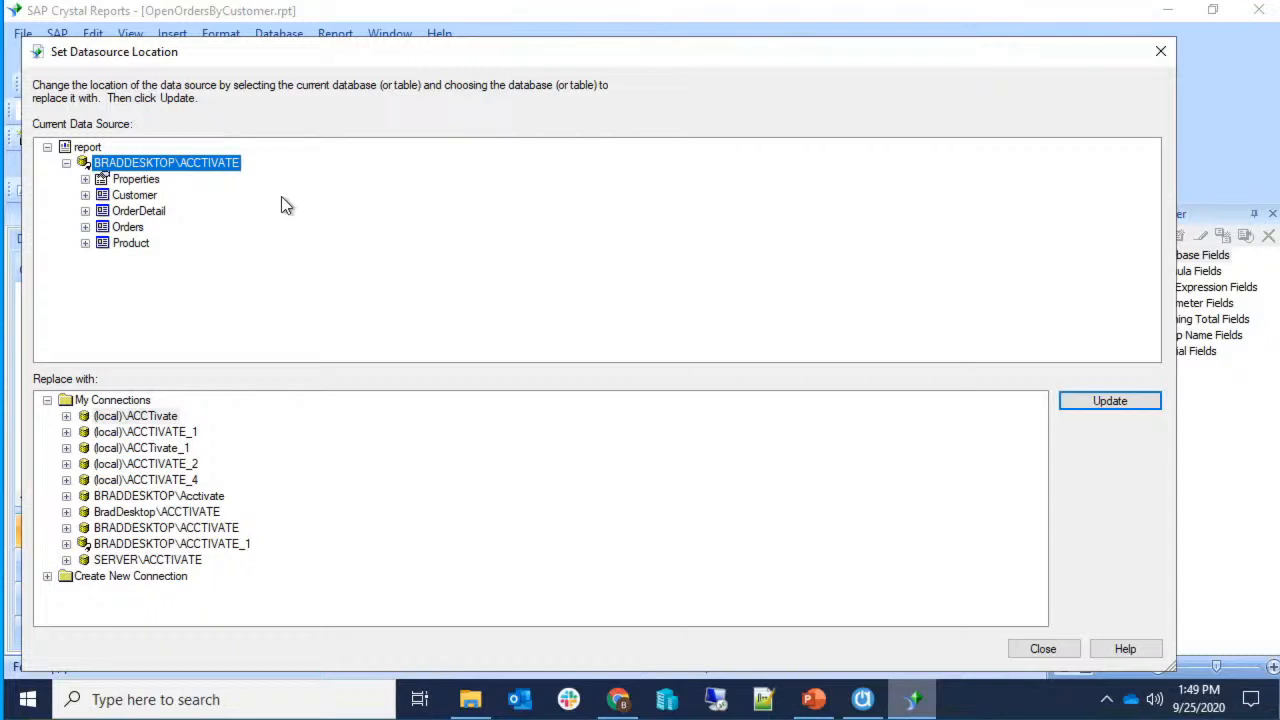
left_click(130, 196)
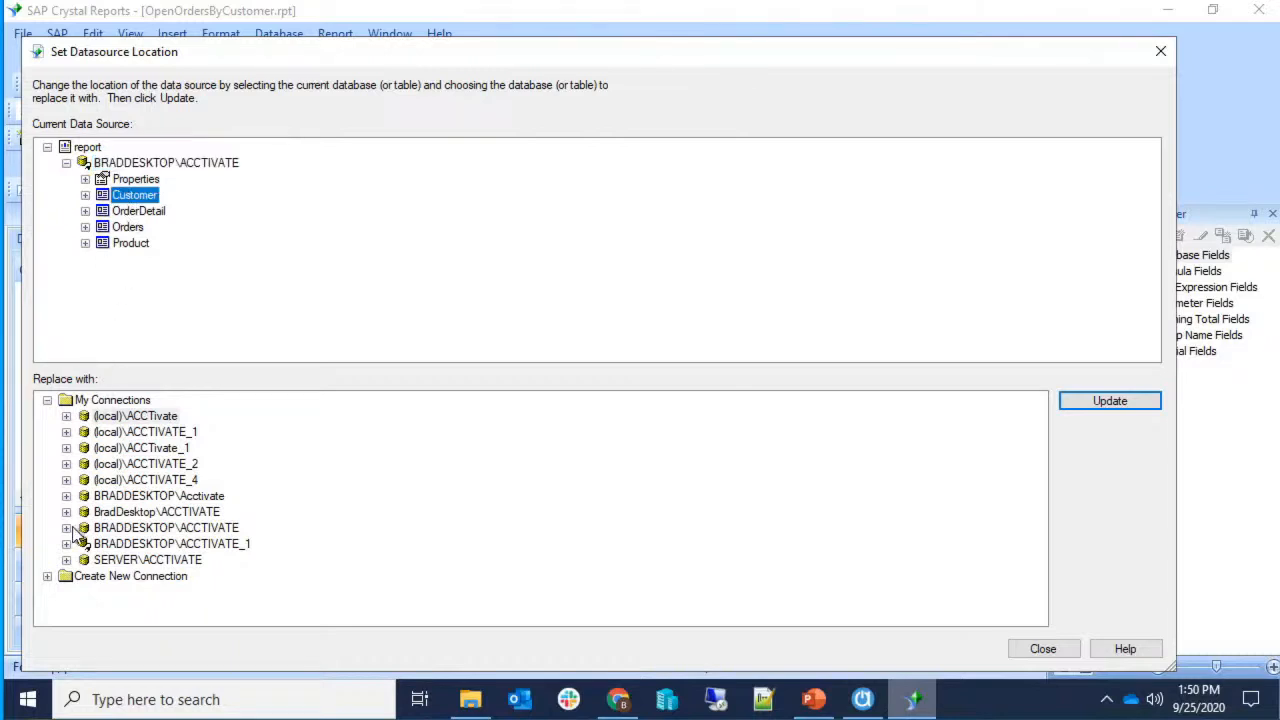
left_click(67, 544)
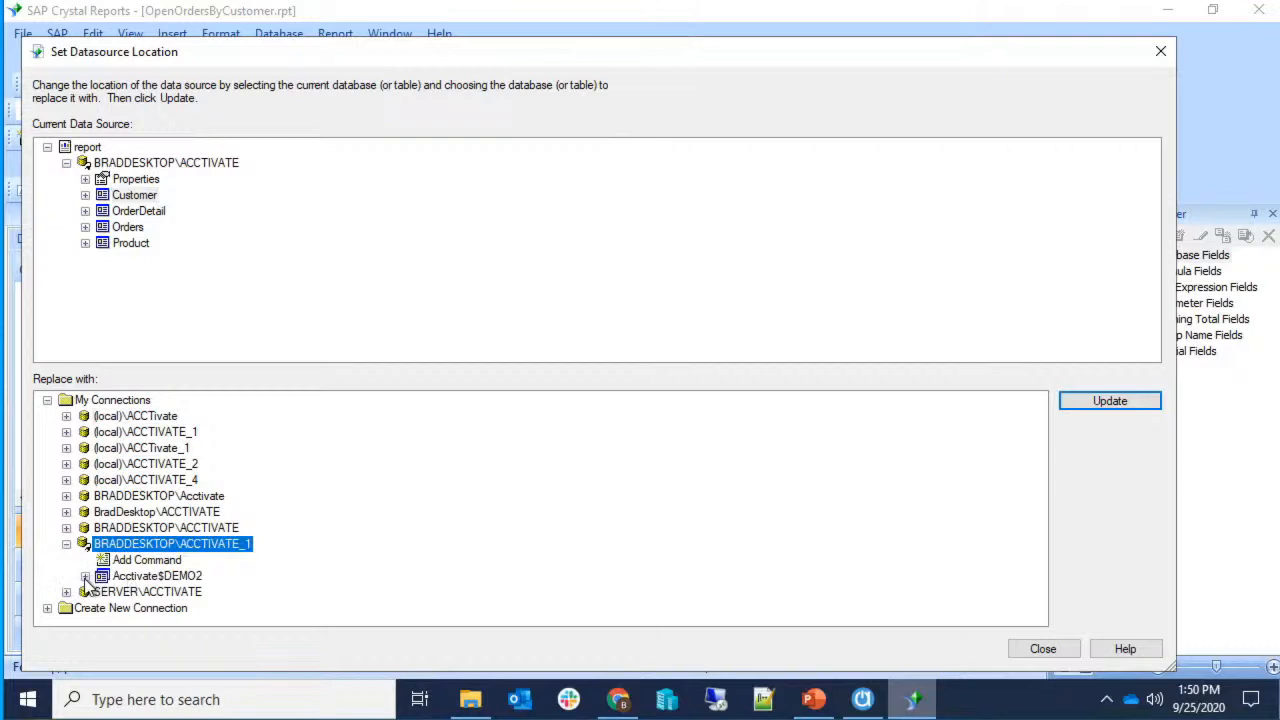
left_click(83, 577)
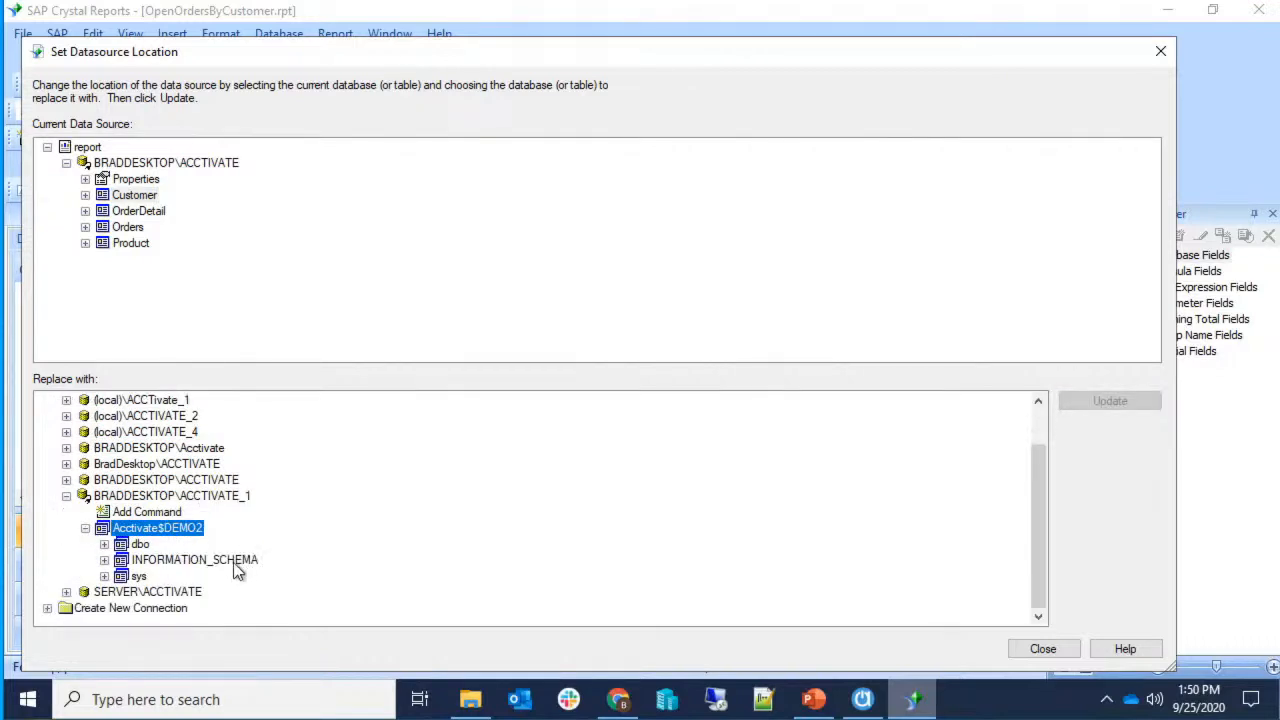
Expand the dbo schema, browse its table list, then collapse it.
left_click(105, 545)
scroll(315, 560, "down", 1)
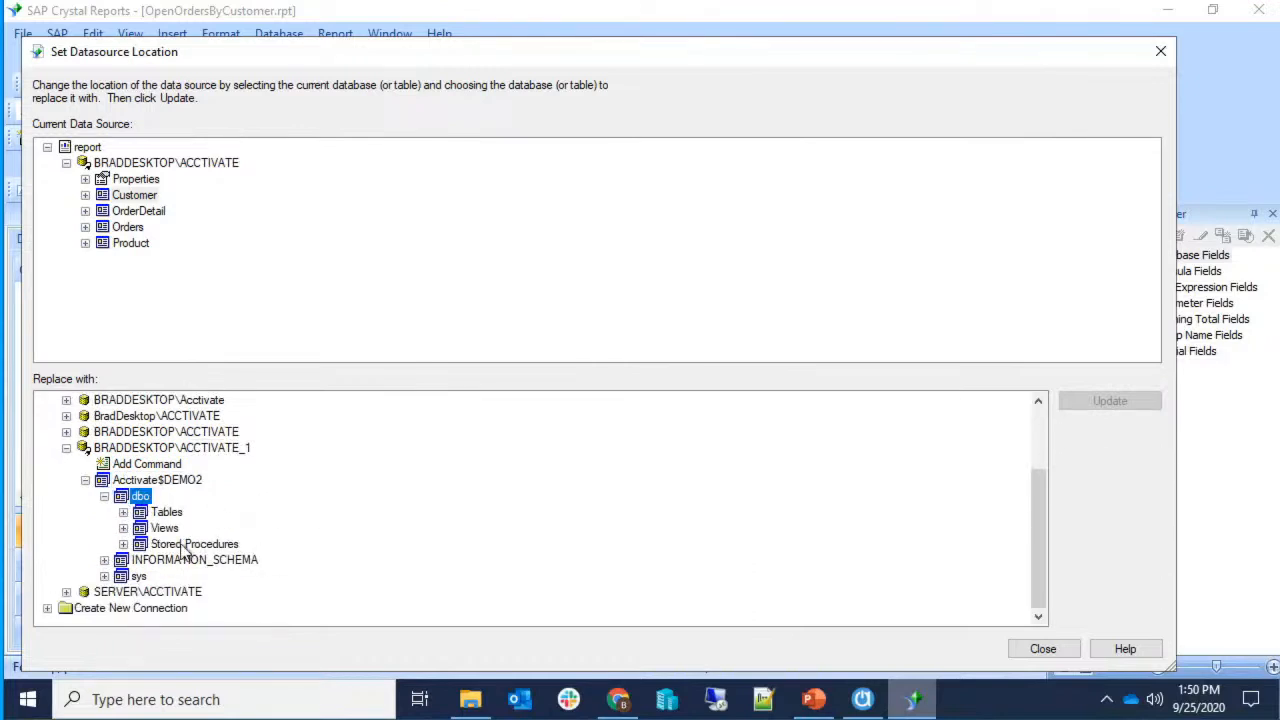
left_click(123, 512)
scroll(206, 528, "down", 2)
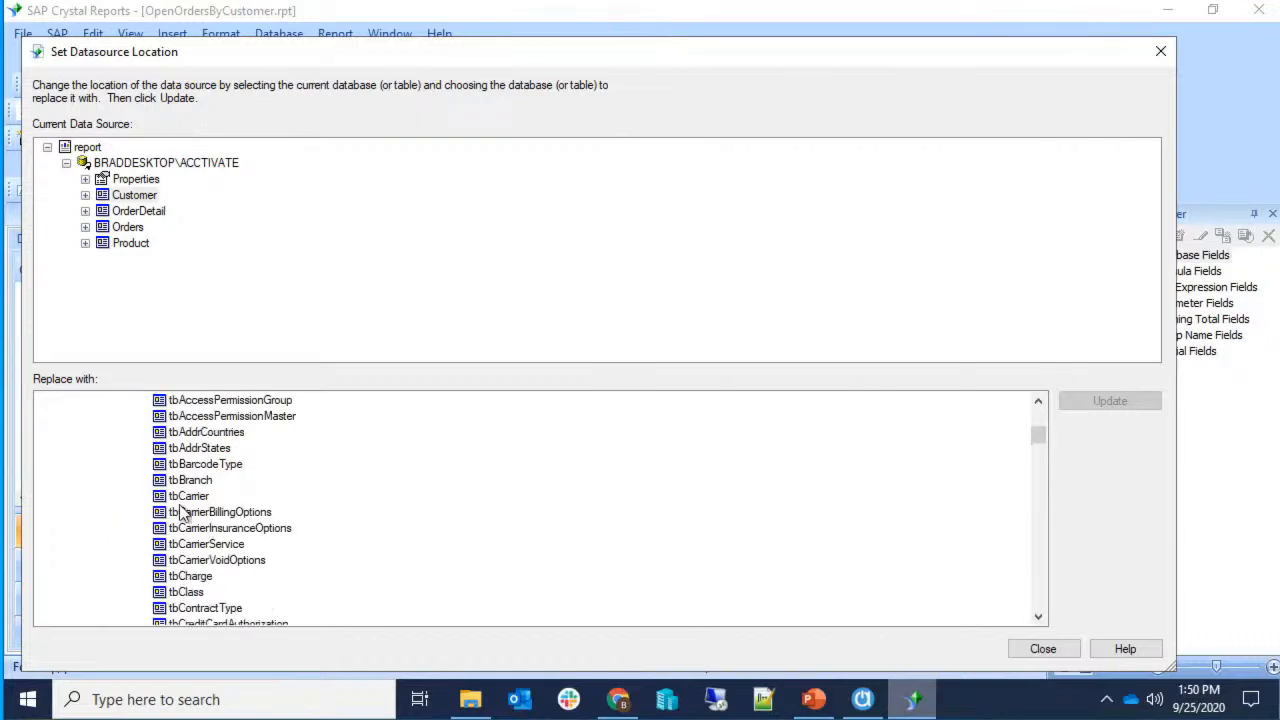
scroll(188, 540, "down", 4)
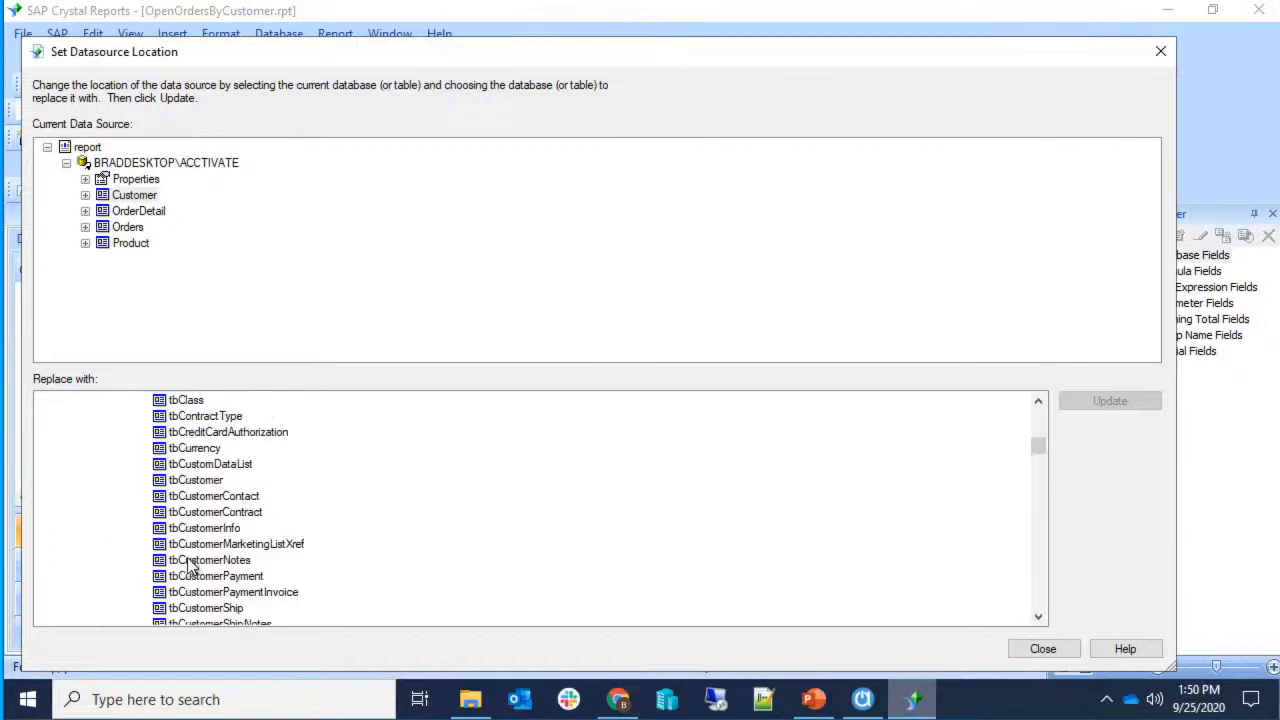
scroll(185, 545, "up", 3)
scroll(150, 530, "up", 4)
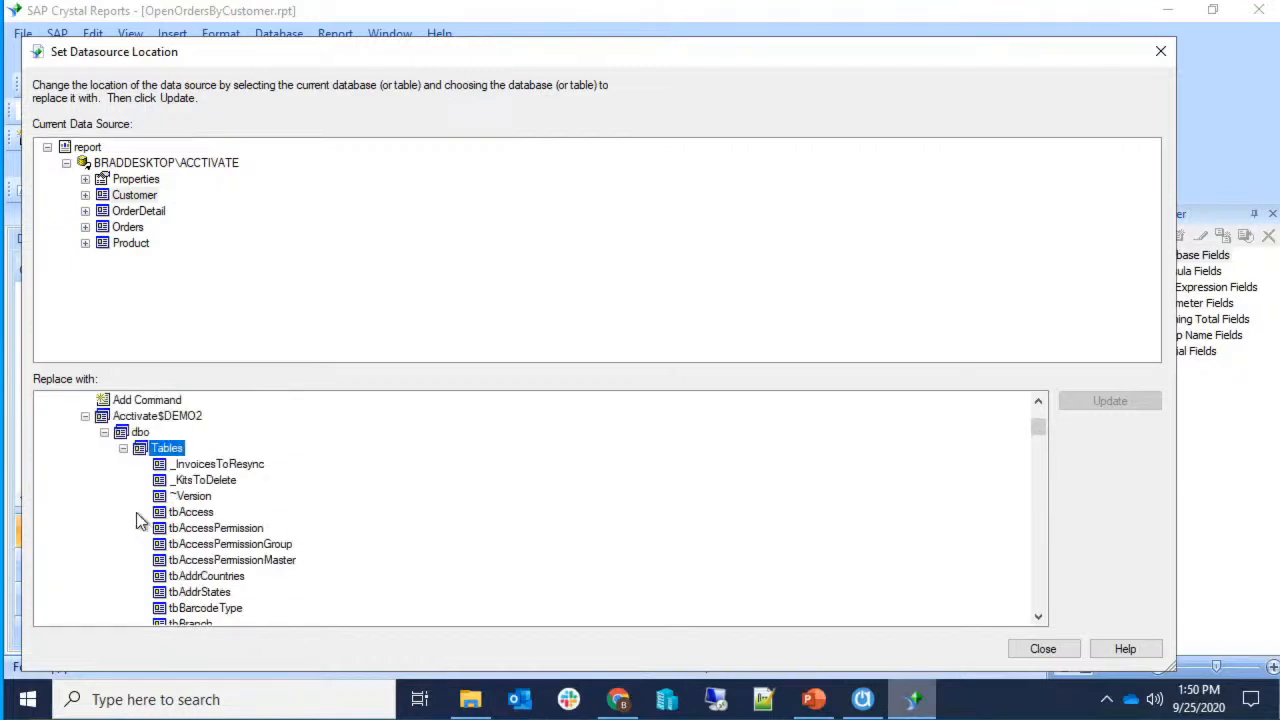
left_click(123, 448)
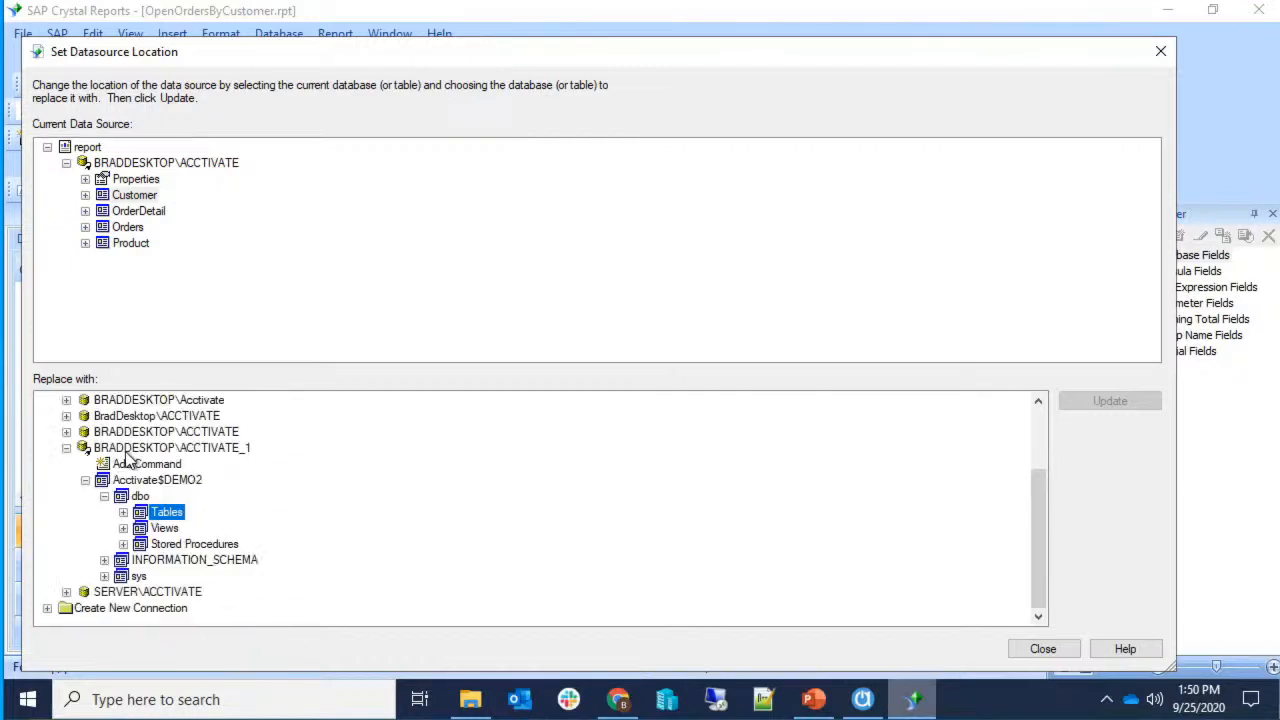
Expand the dbo views and select Customer as the replacement.
left_click(123, 528)
scroll(150, 535, "down", 8)
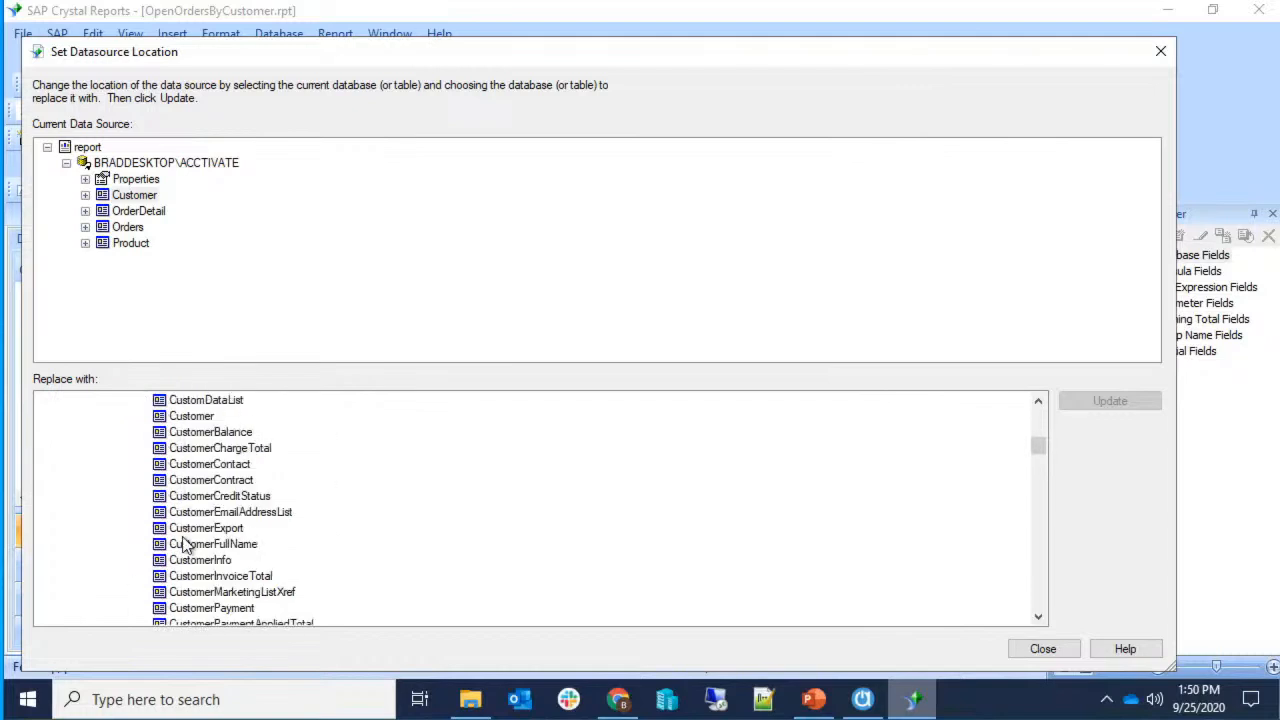
scroll(183, 545, "down", 3)
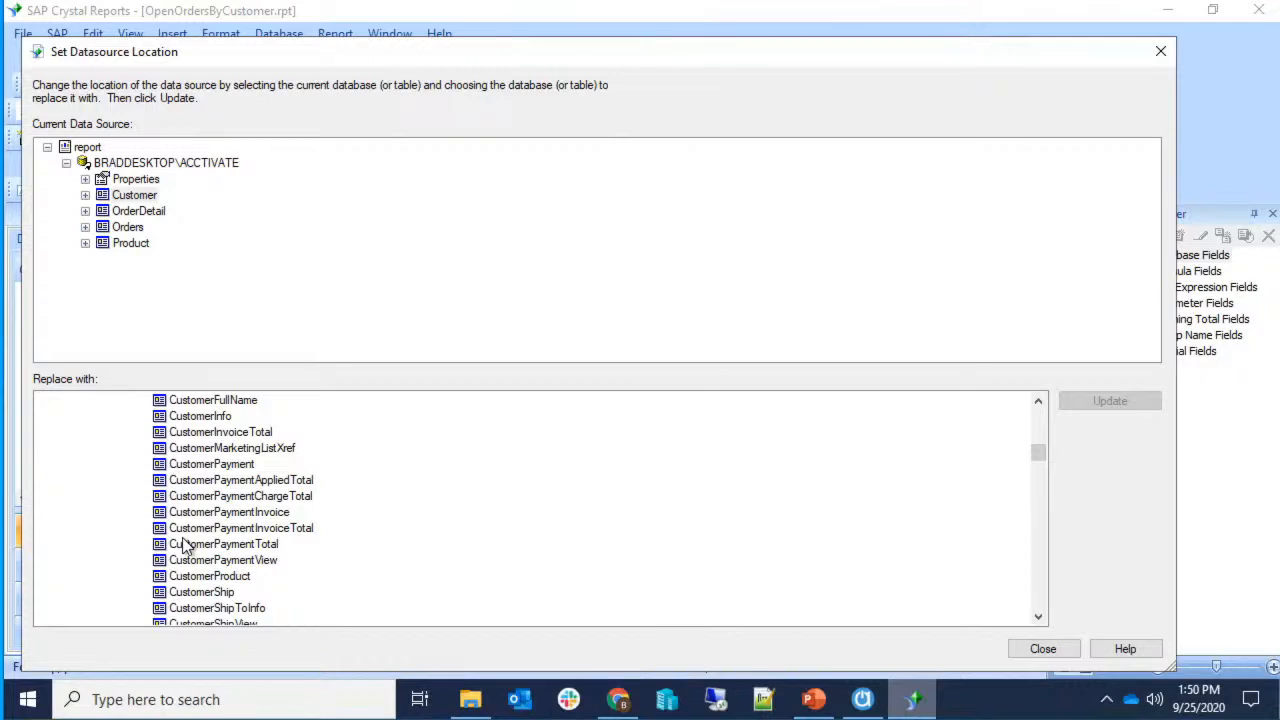
scroll(309, 527, "down", 7)
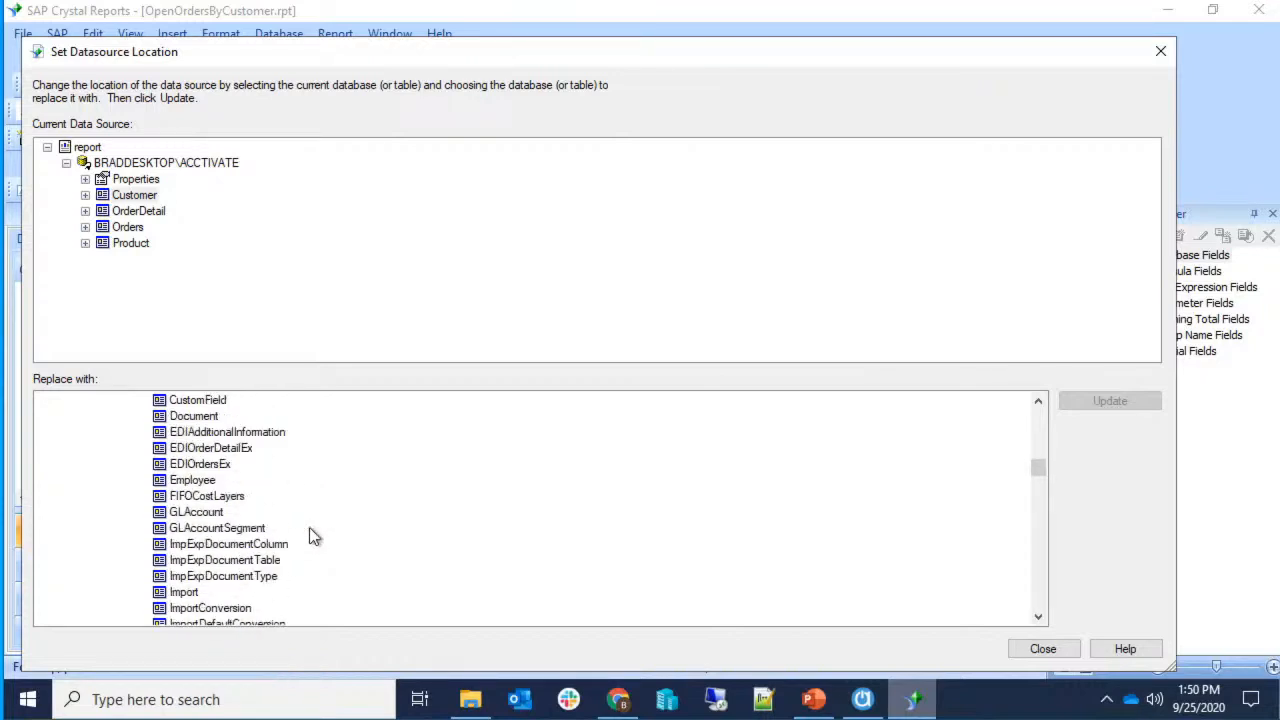
scroll(309, 537, "down", 4)
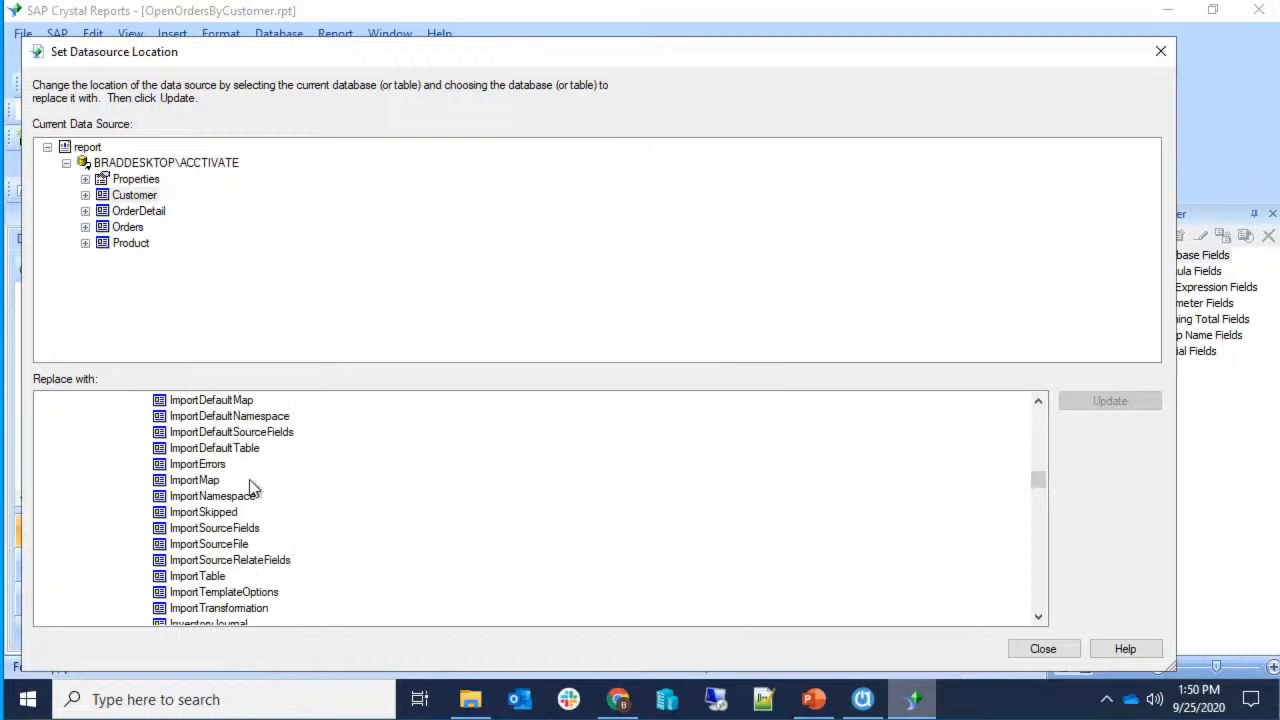
scroll(252, 485, "up", 13)
scroll(212, 513, "up", 3)
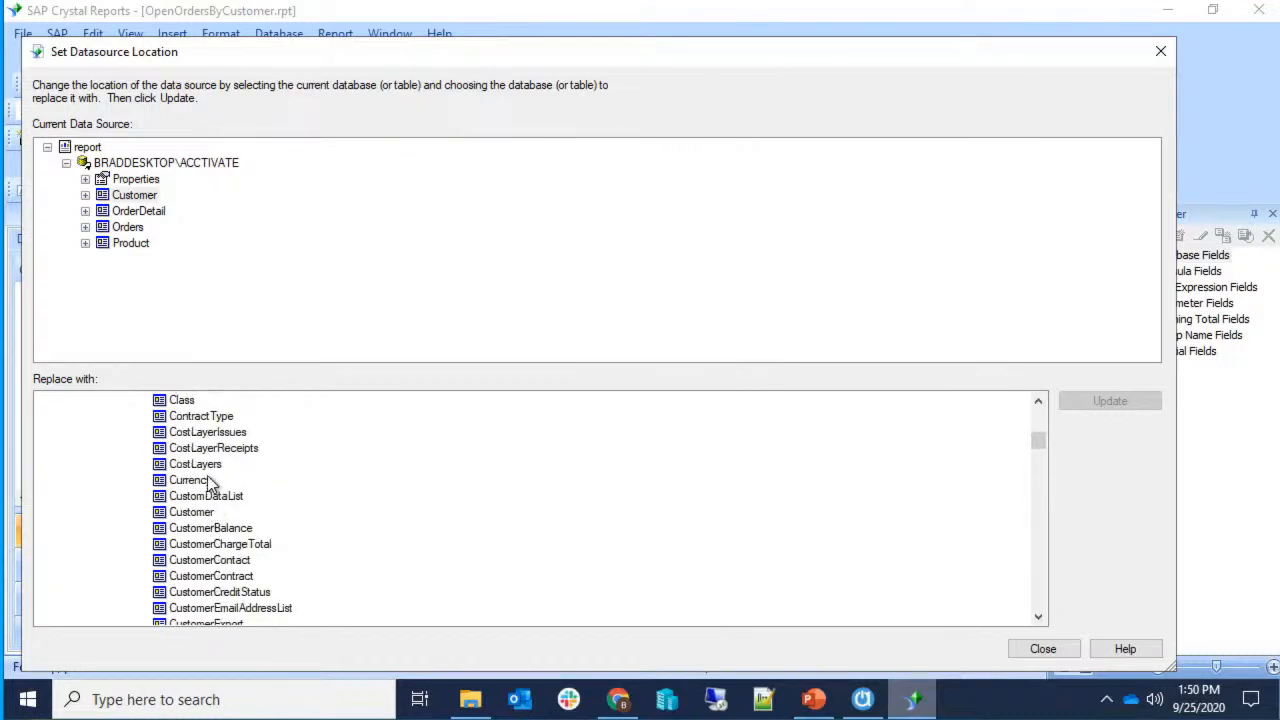
left_click(209, 514)
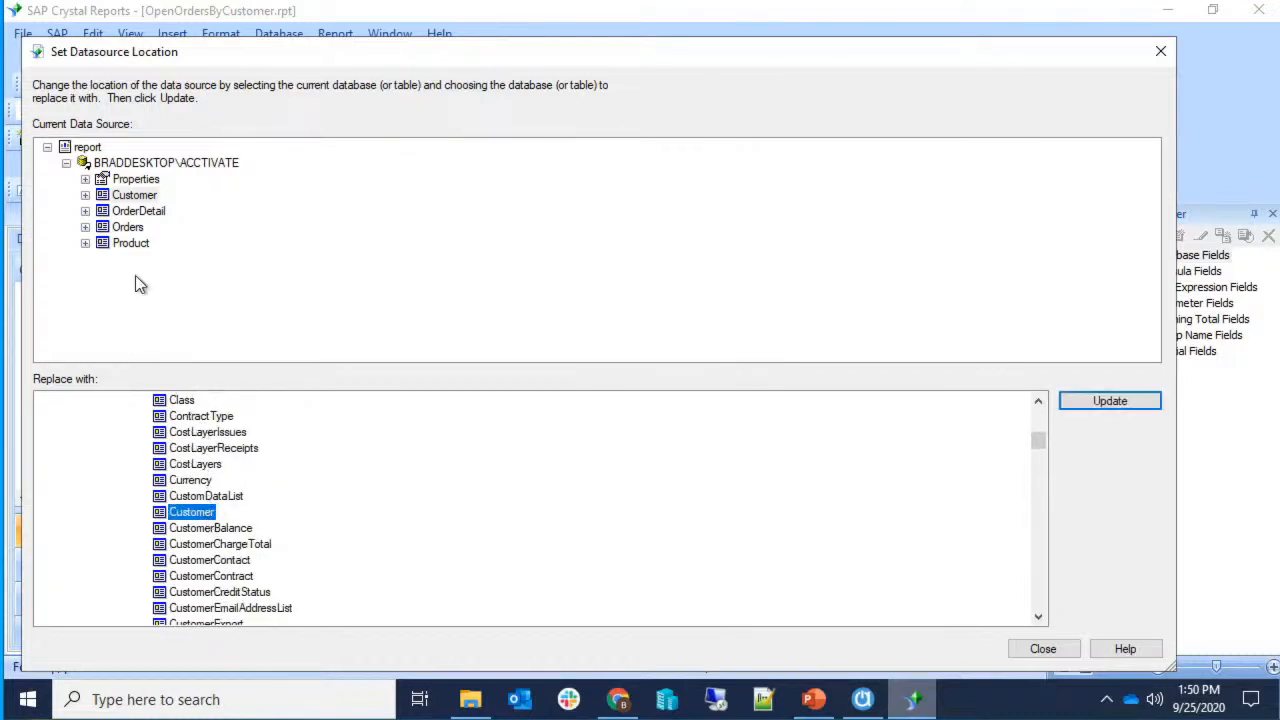
Remap the report's Customer and OrderDetail tables to the same-named database tables.
left_click(125, 200)
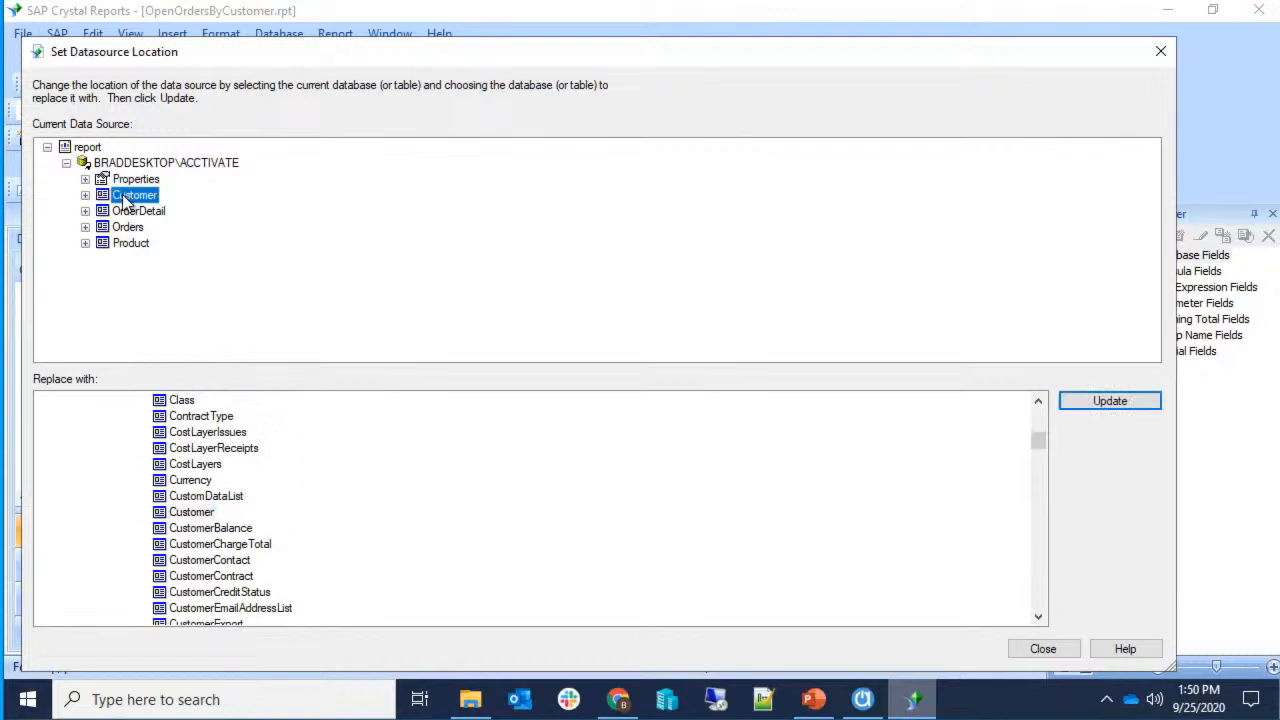
left_click(181, 516)
left_click(1099, 401)
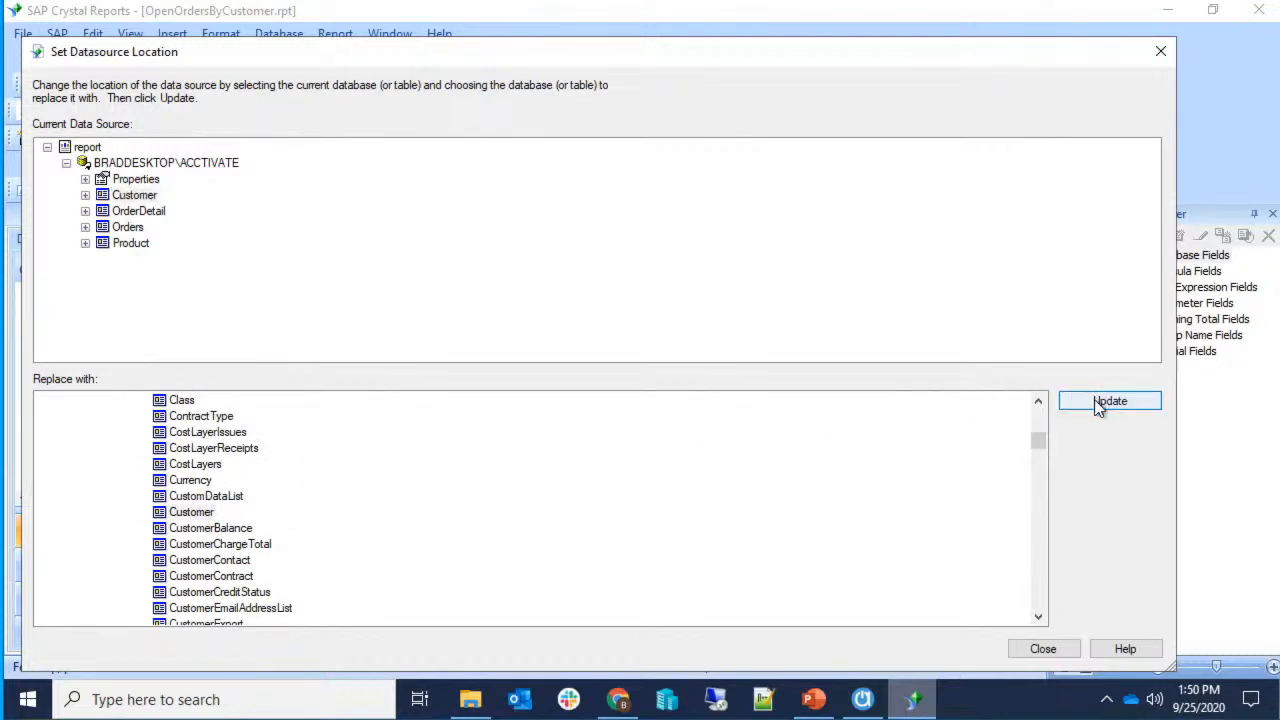
left_click(150, 214)
scroll(245, 590, "down", 20)
scroll(245, 572, "down", 20)
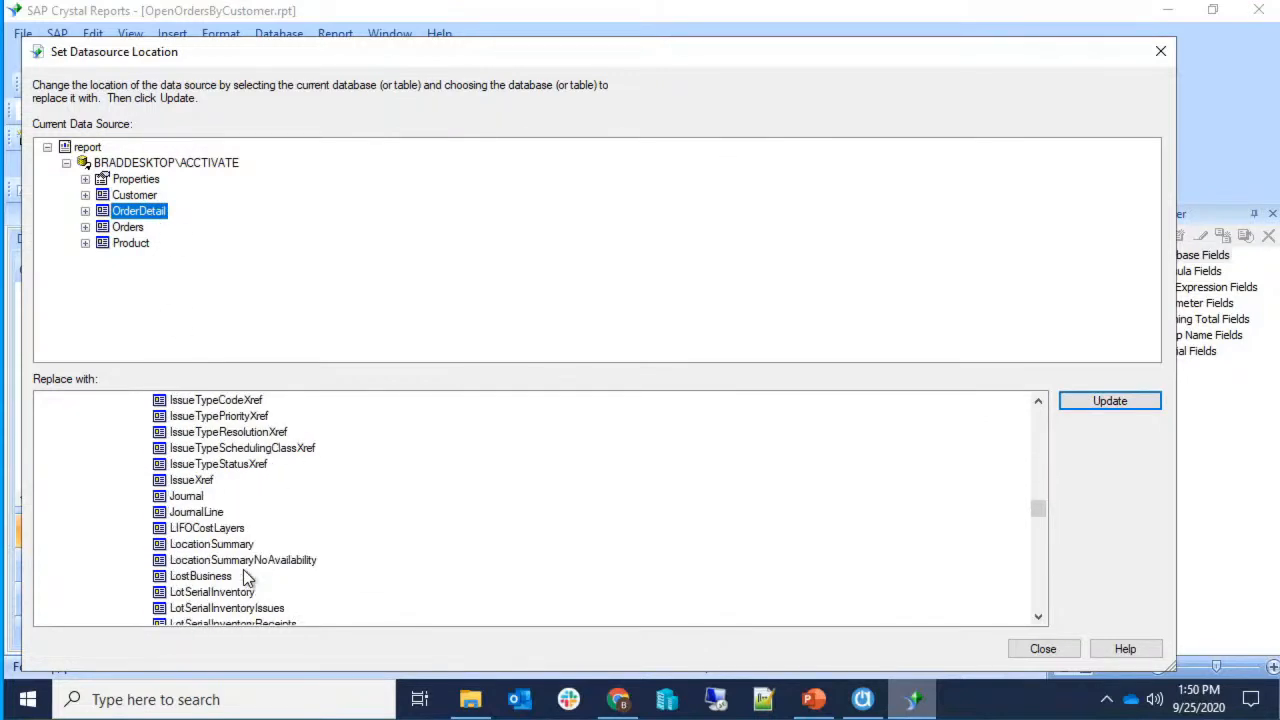
scroll(245, 572, "up", 2)
left_click(210, 481)
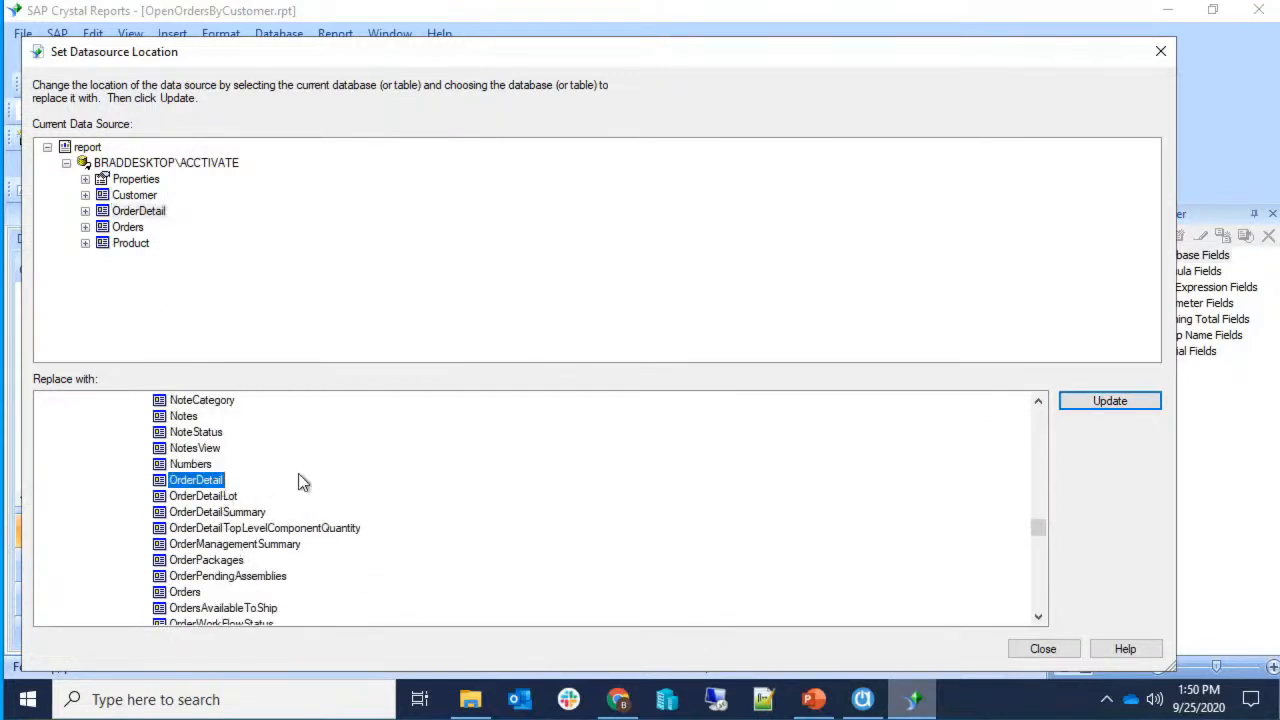
left_click(1100, 401)
Remap the Orders and Product tables likewise, then close Set Datasource Location.
left_click(128, 227)
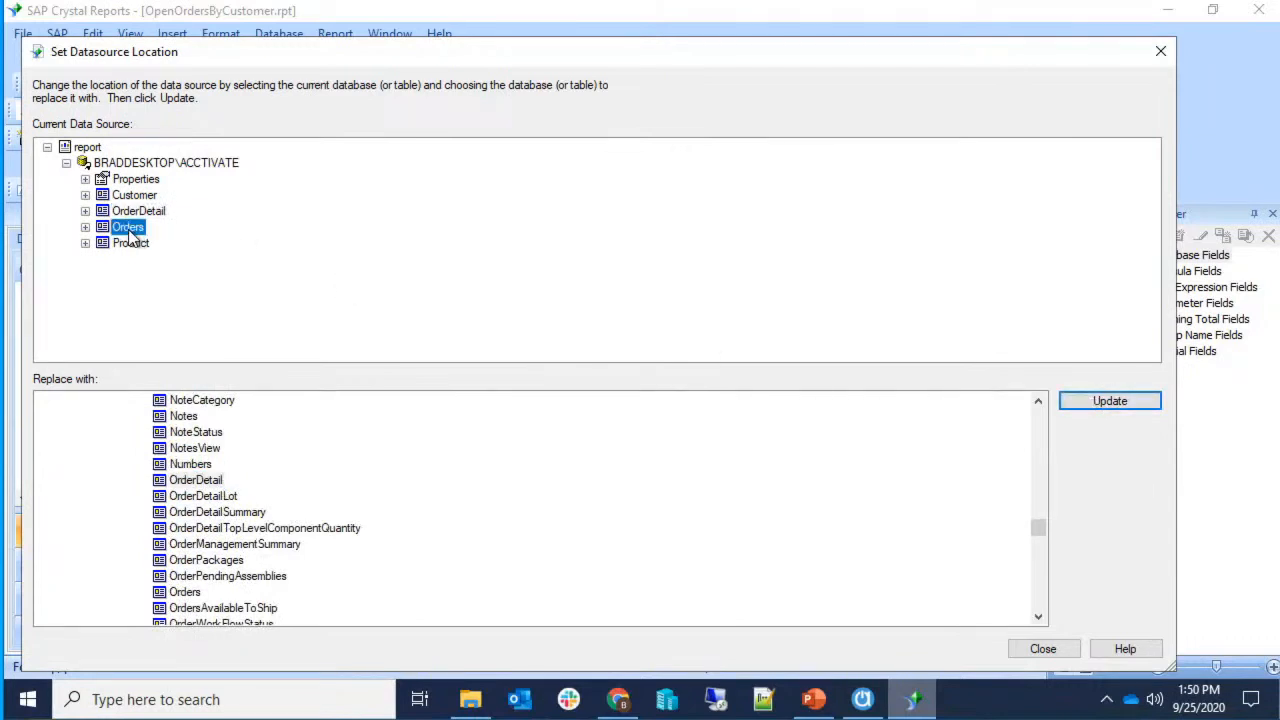
scroll(250, 585, "down", 3)
scroll(250, 585, "up", 1)
left_click(180, 496)
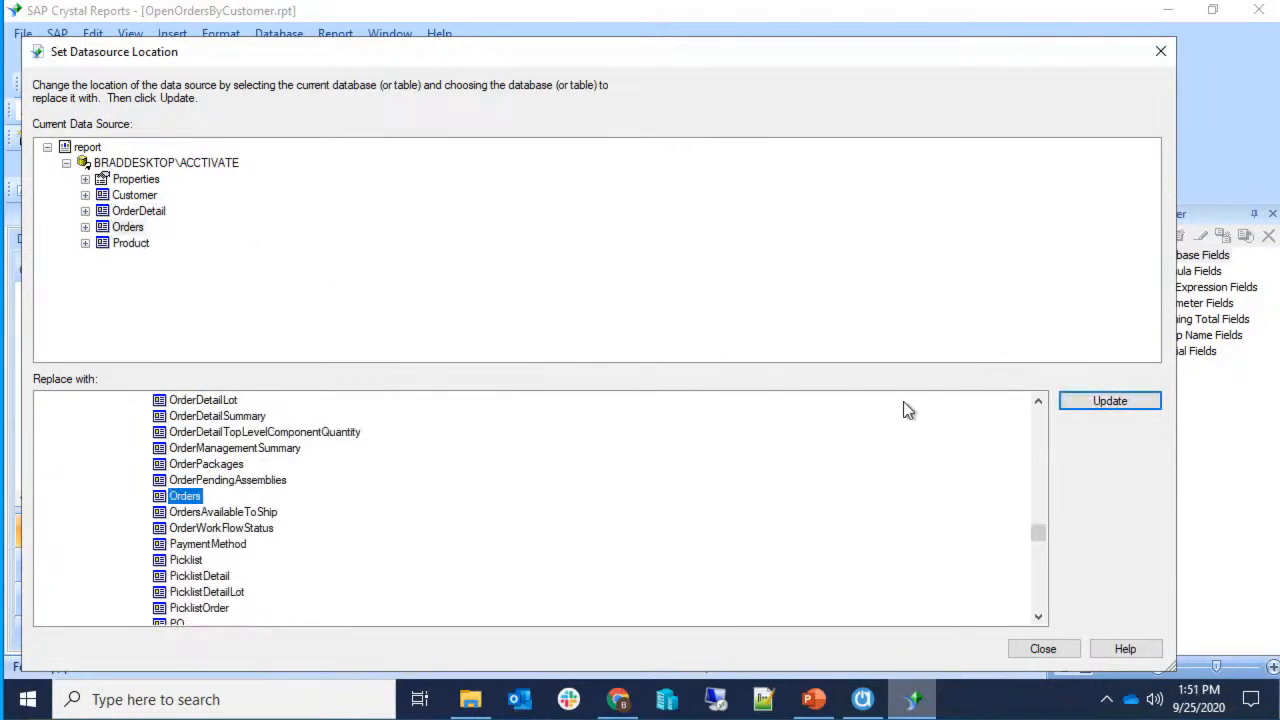
left_click(1121, 400)
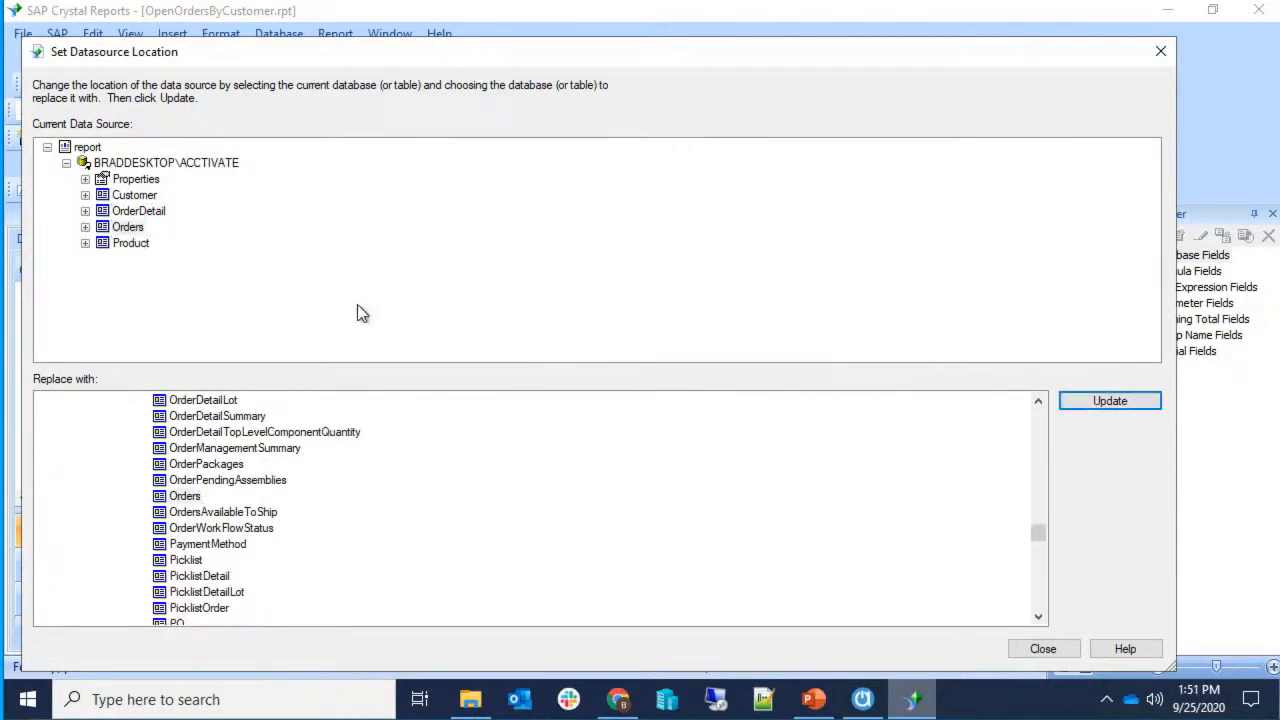
left_click(131, 243)
scroll(226, 565, "down", 3)
scroll(226, 565, "down", 1)
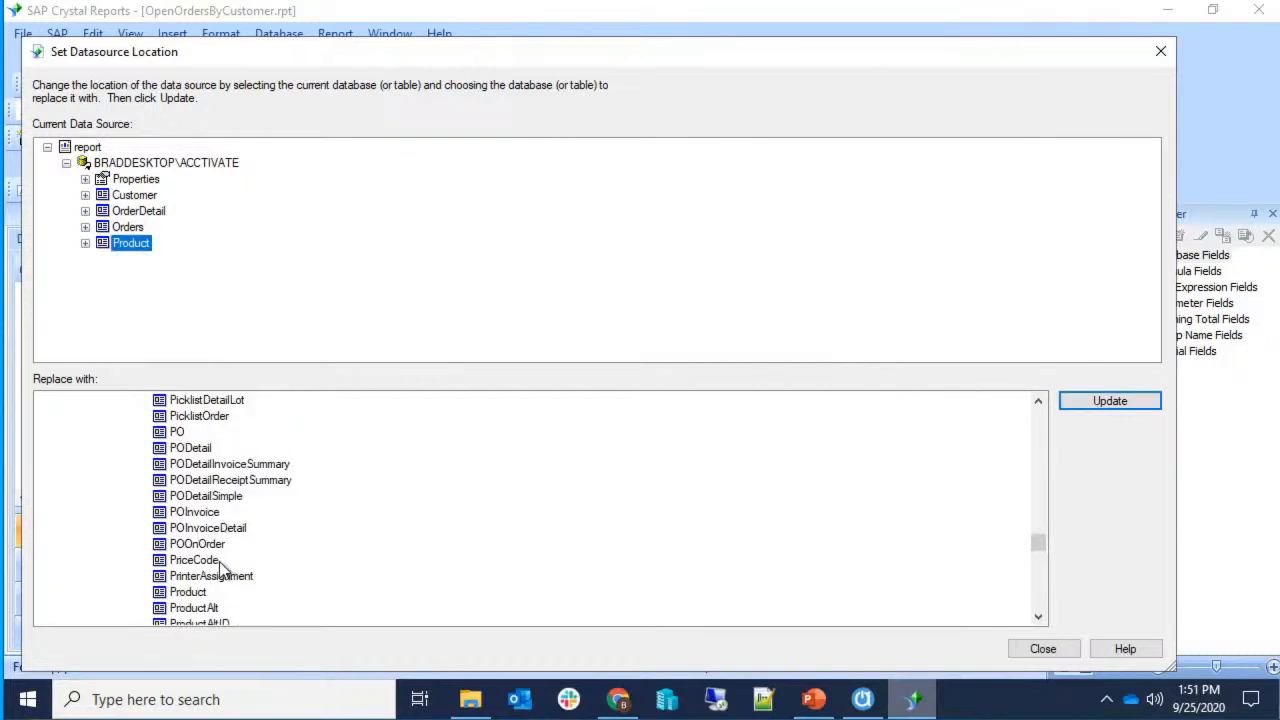
scroll(222, 560, "down", 1)
left_click(195, 544)
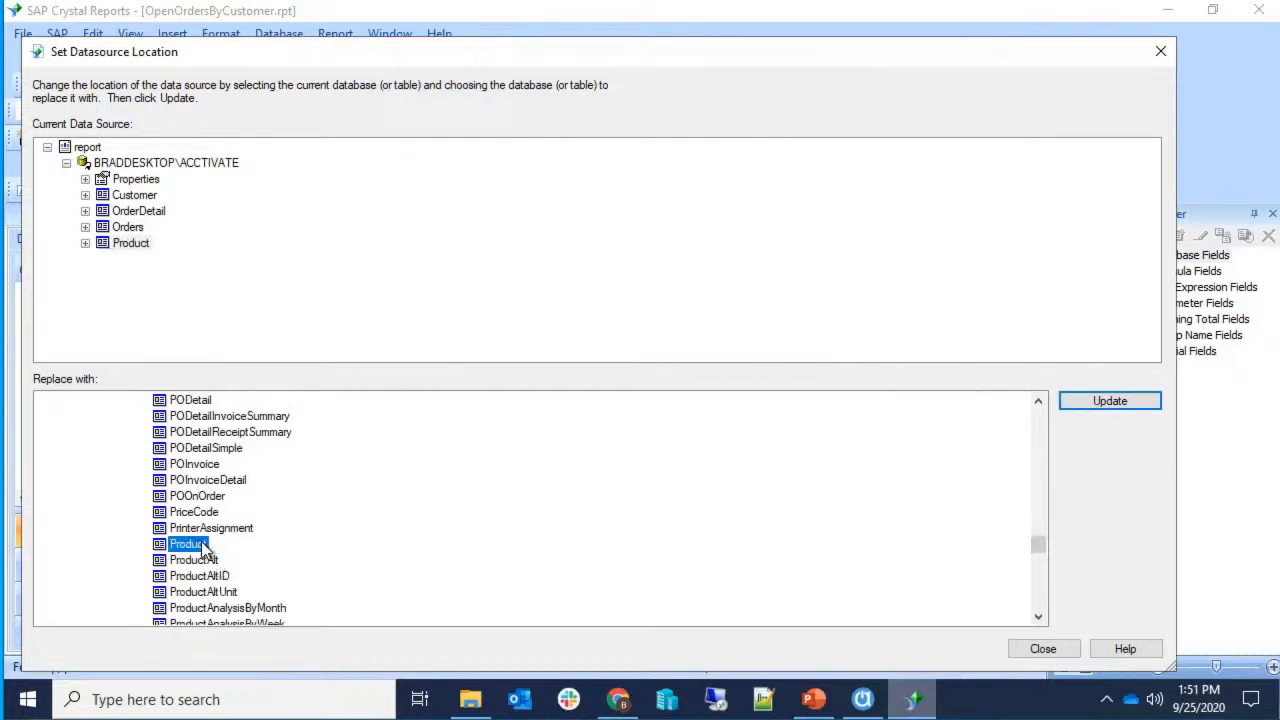
left_click(1124, 400)
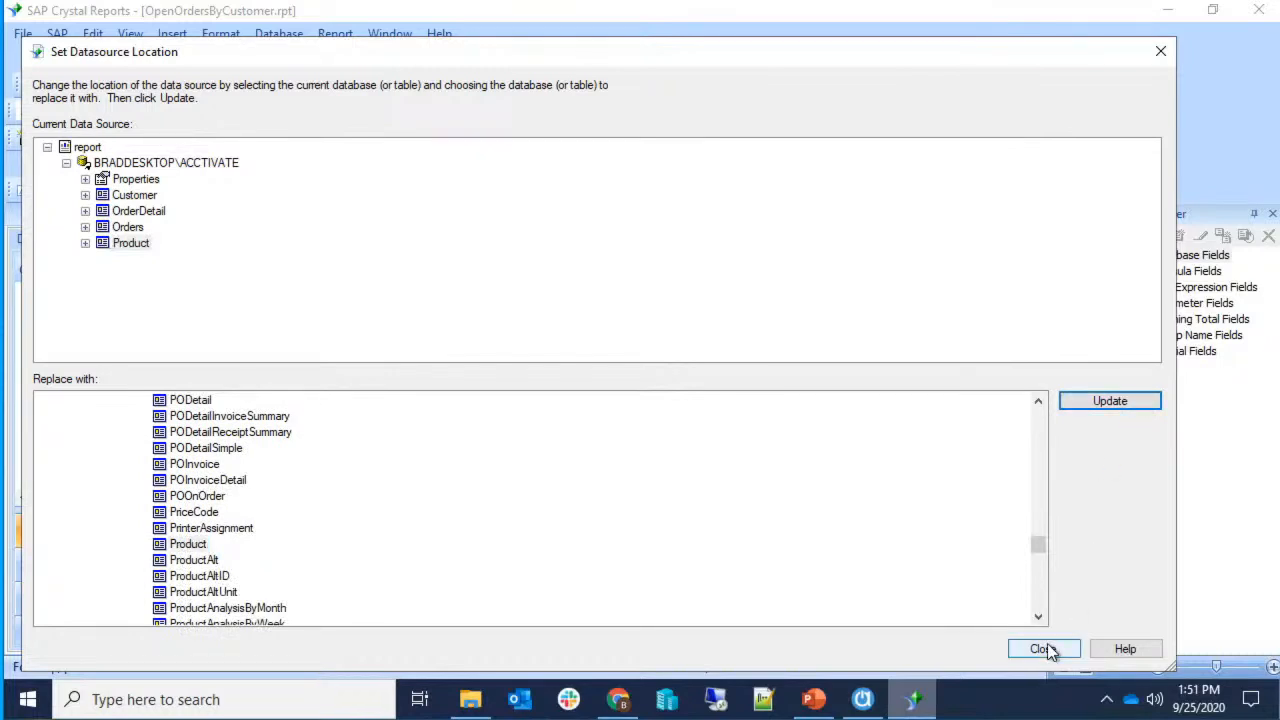
left_click(141, 199)
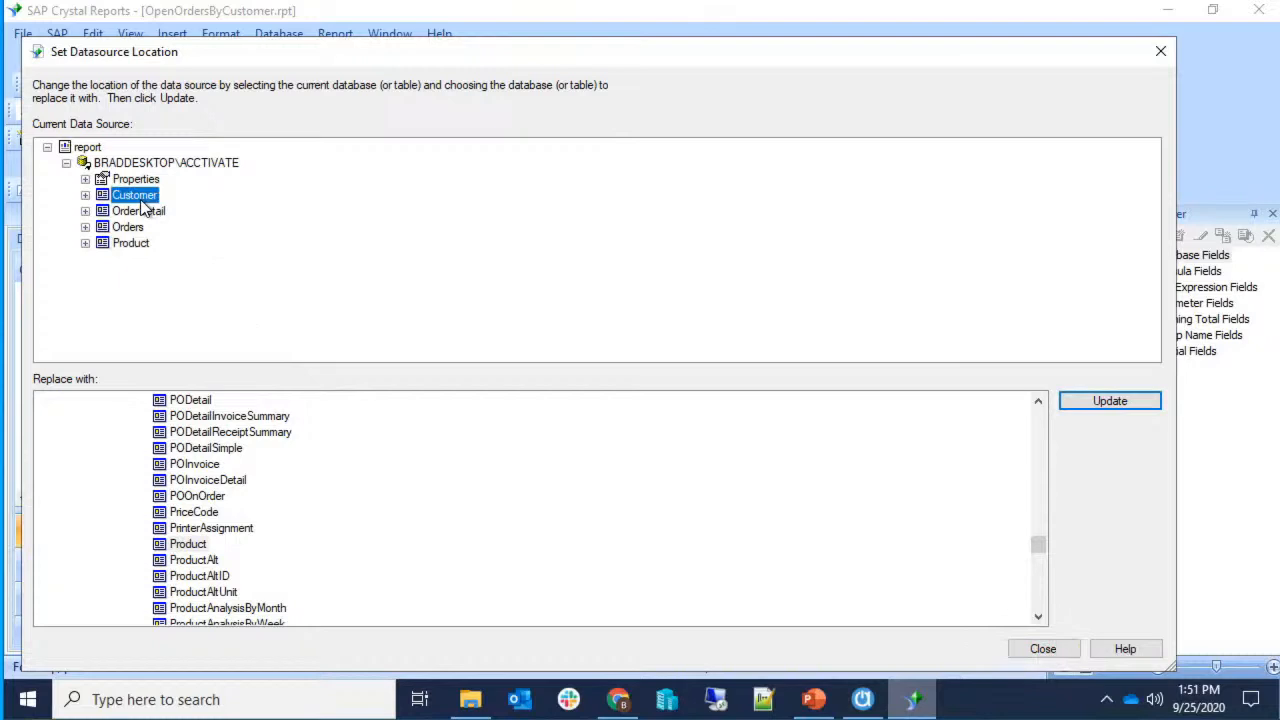
left_click(1040, 648)
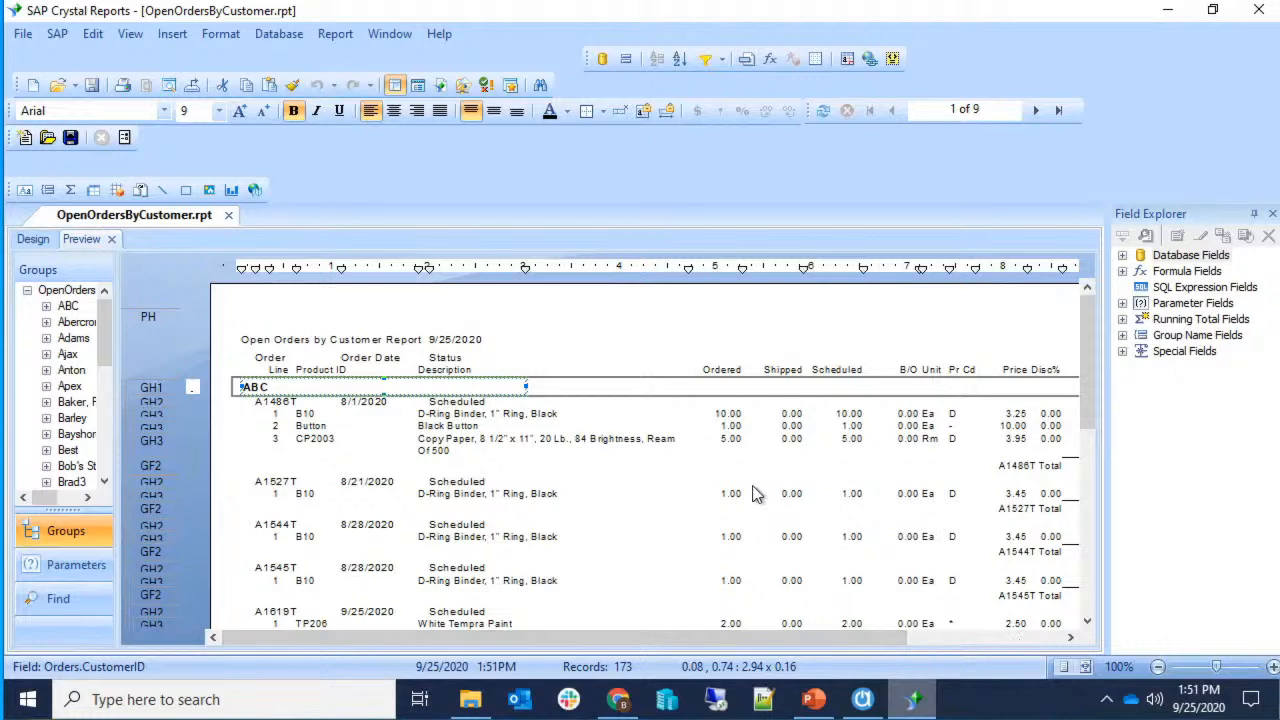
Scroll the Groups tree to Western Industries, then view its sales order A1621T in Acctivate.
left_click_drag(108, 349, 100, 470)
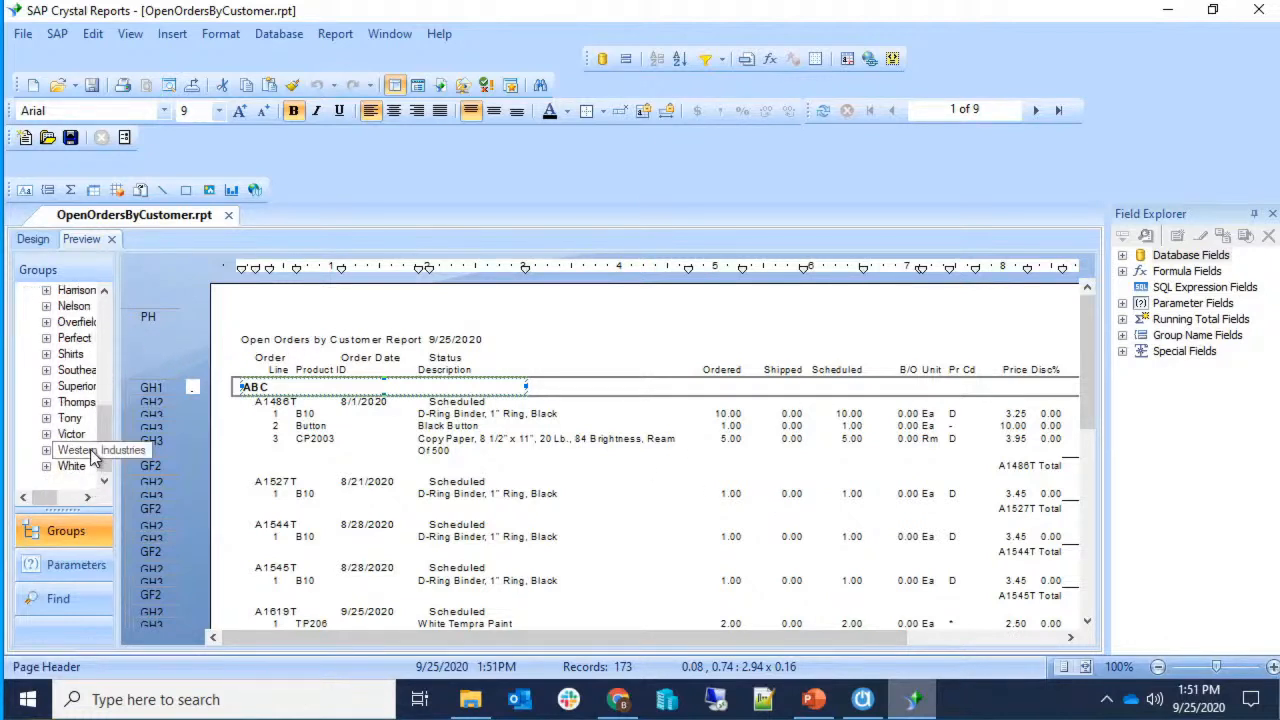
left_click(88, 498)
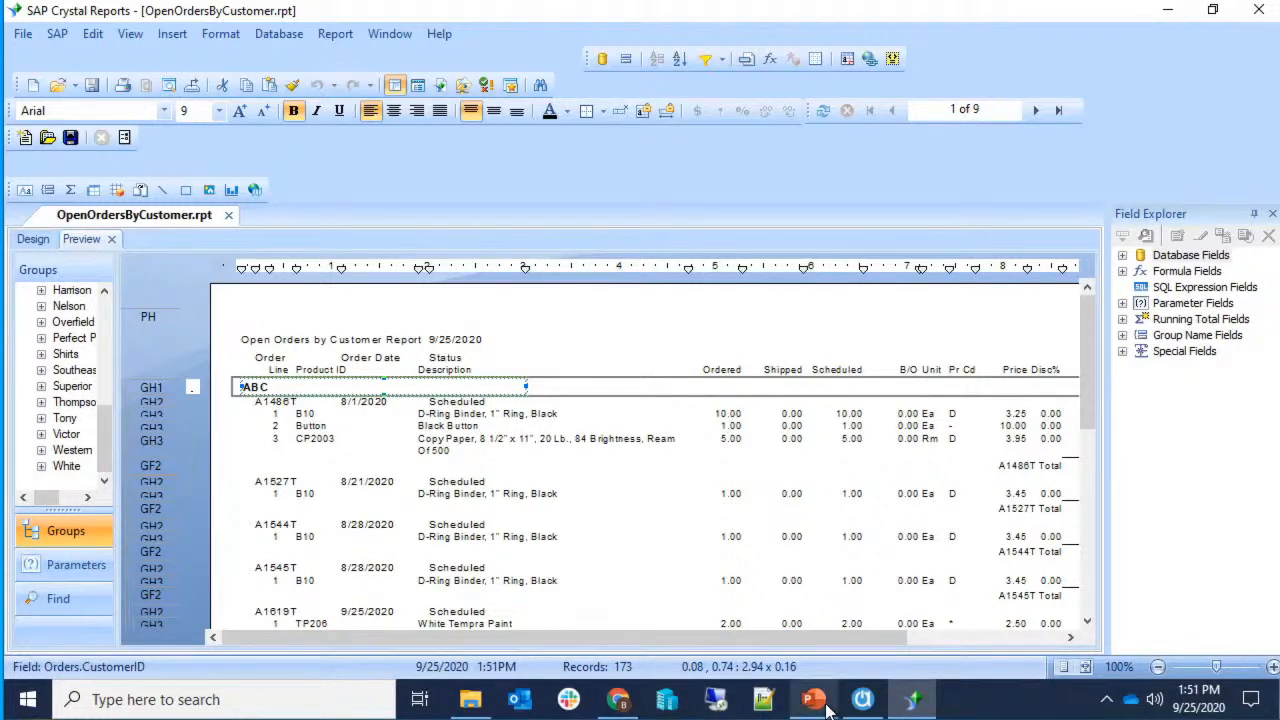
left_click(862, 700)
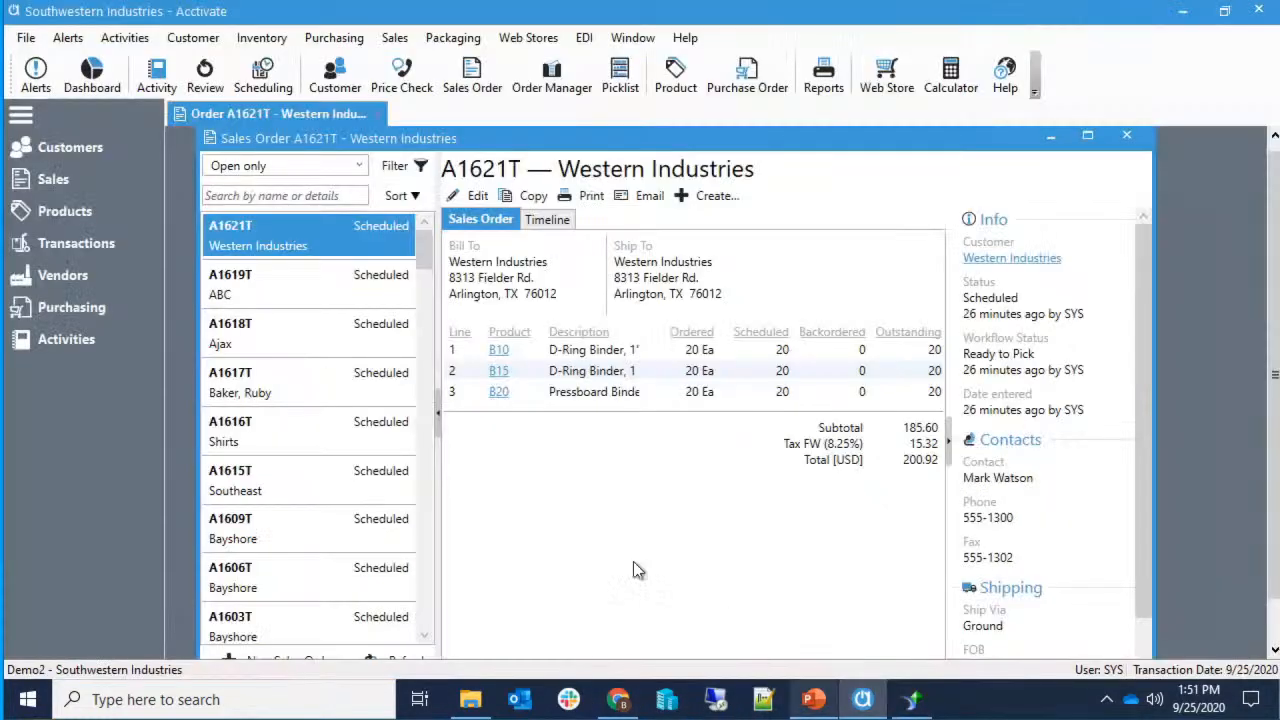
Switch back to the OpenOrdersByCustomer report in Crystal Reports.
left_click(907, 698)
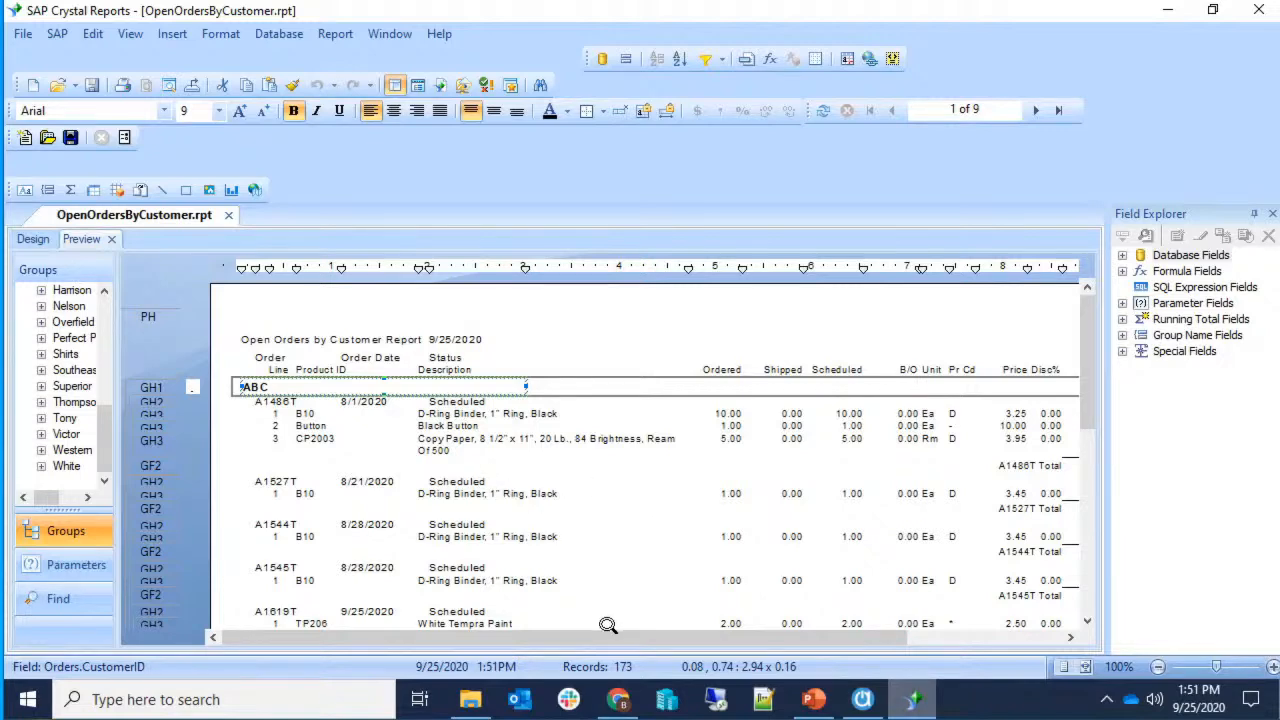
left_click_drag(608, 635, 784, 642)
left_click(33, 239)
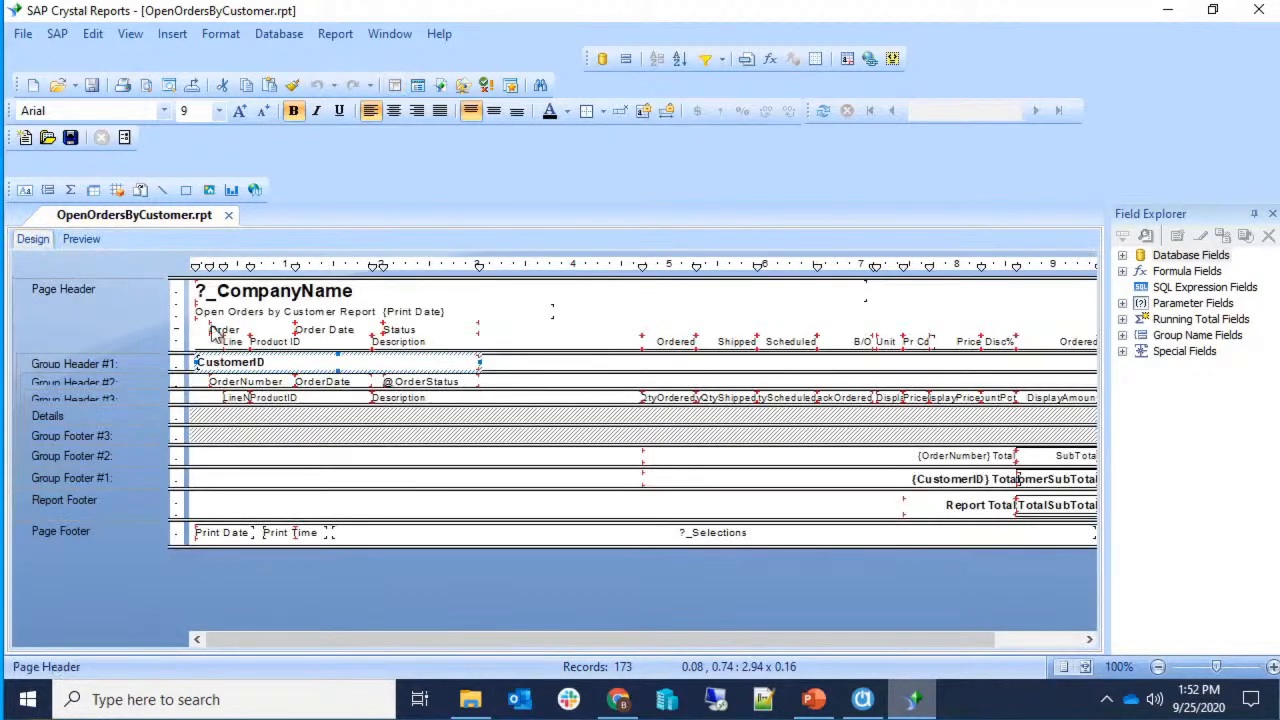
left_click_drag(414, 643, 502, 642)
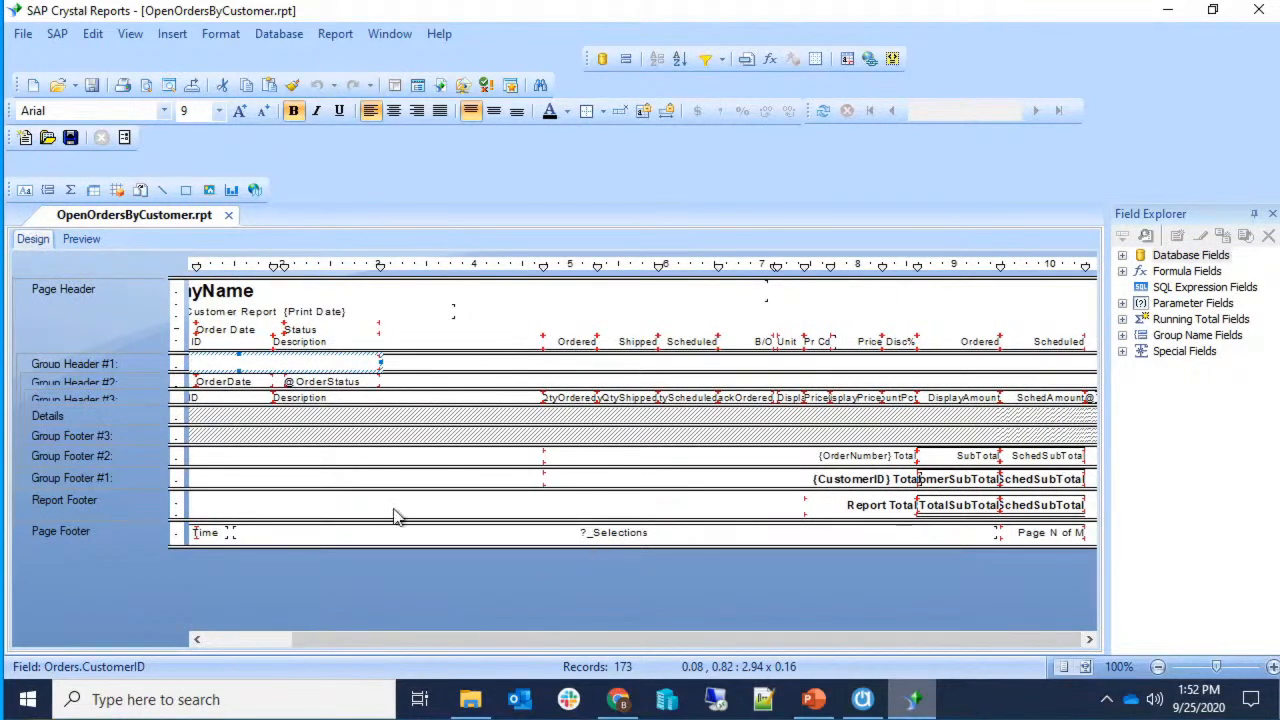
left_click(90, 240)
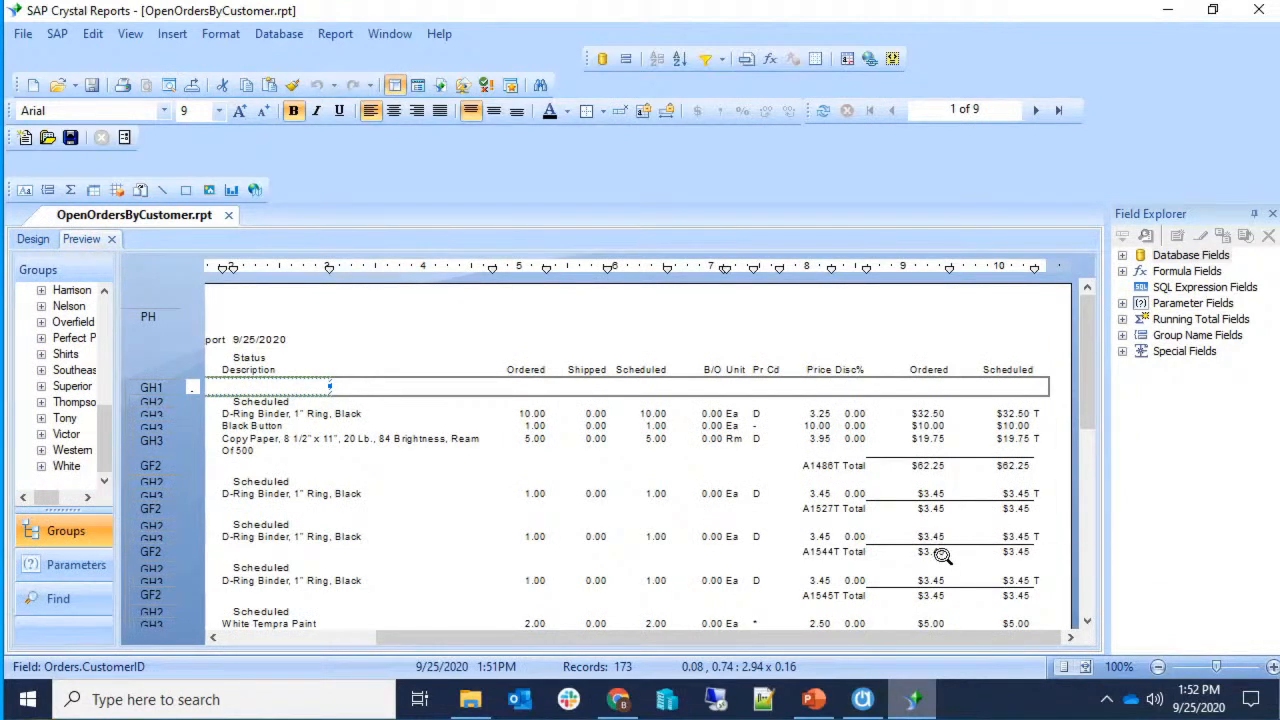
Delete the Disc% and Pr Cd value fields along with their column headings.
left_click(857, 413)
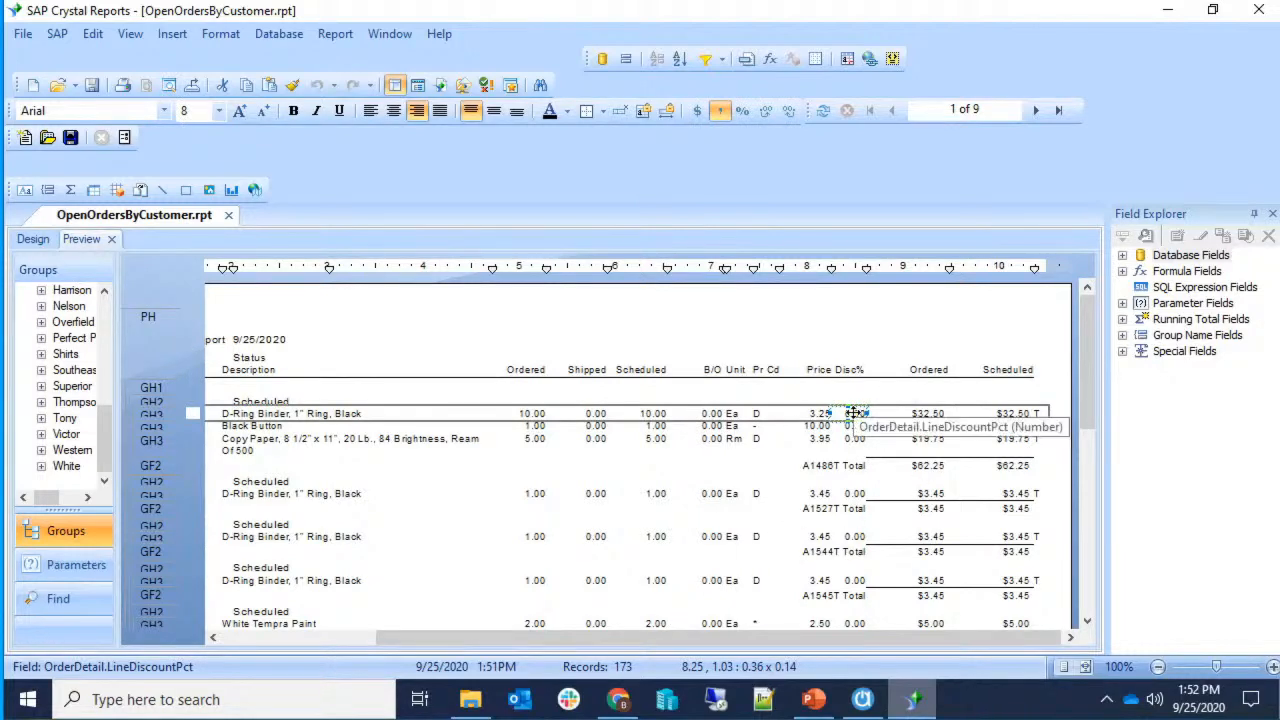
key("Delete")
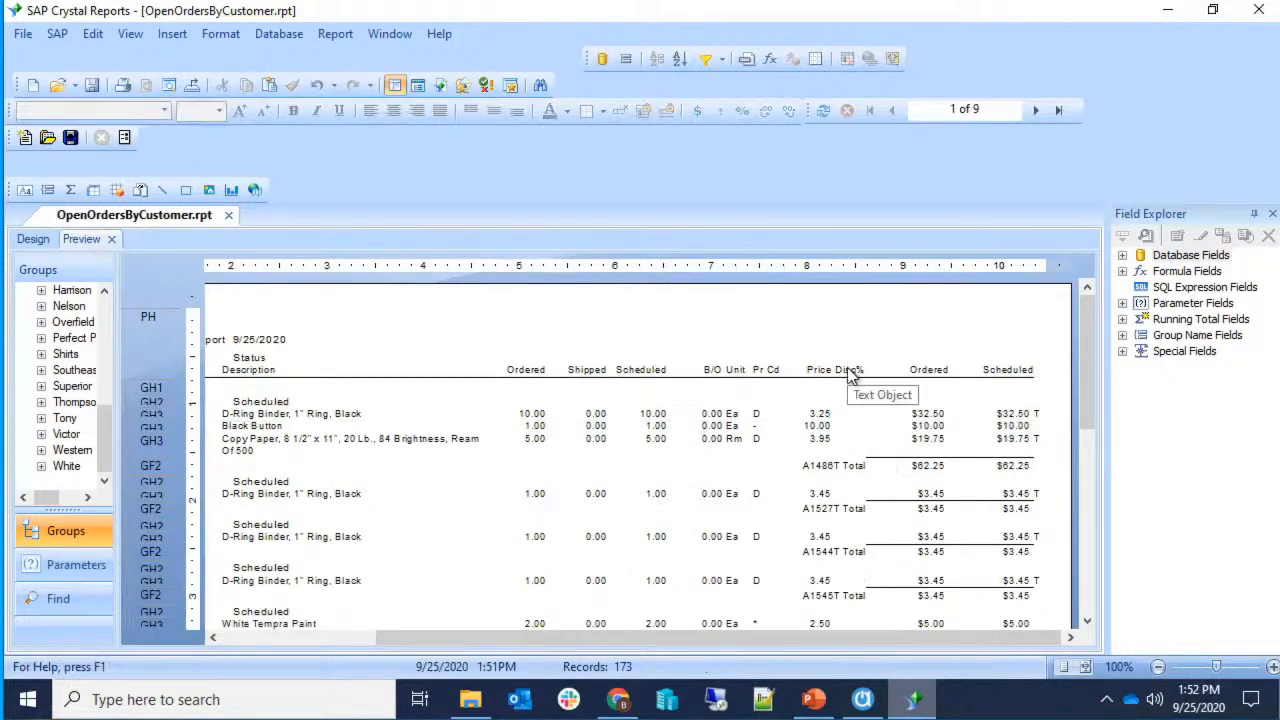
left_click(849, 372)
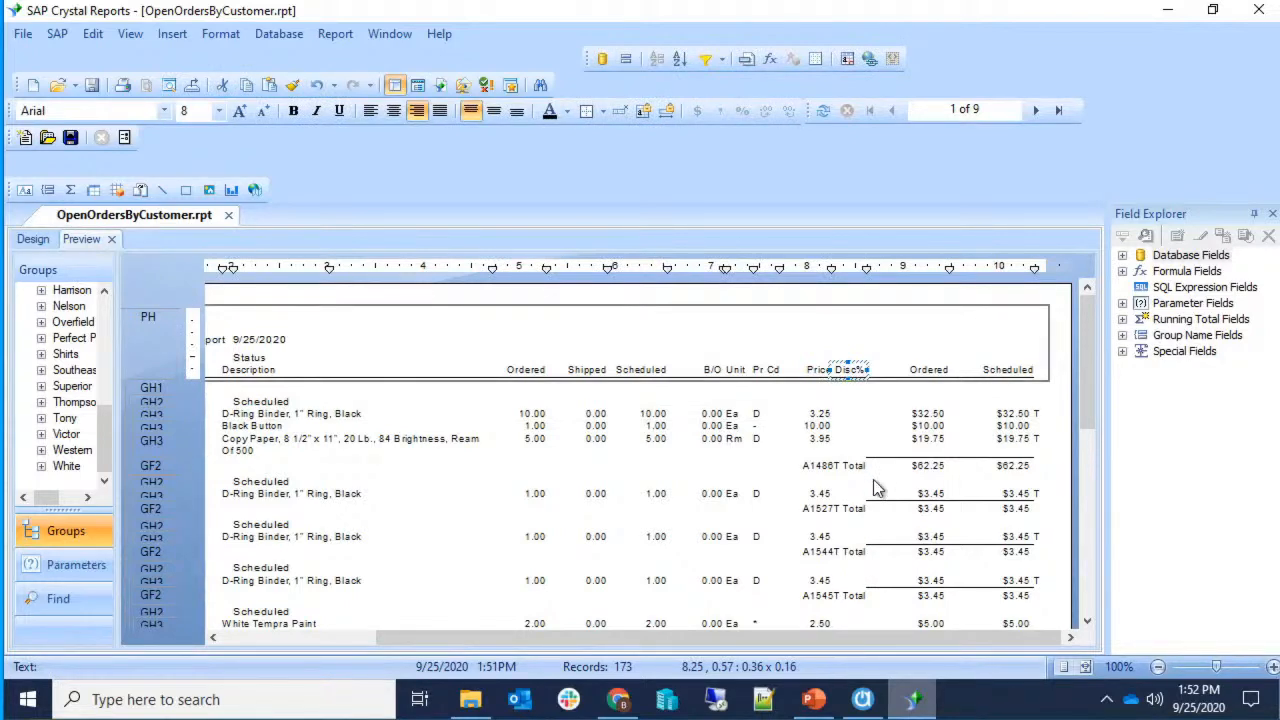
key("Delete")
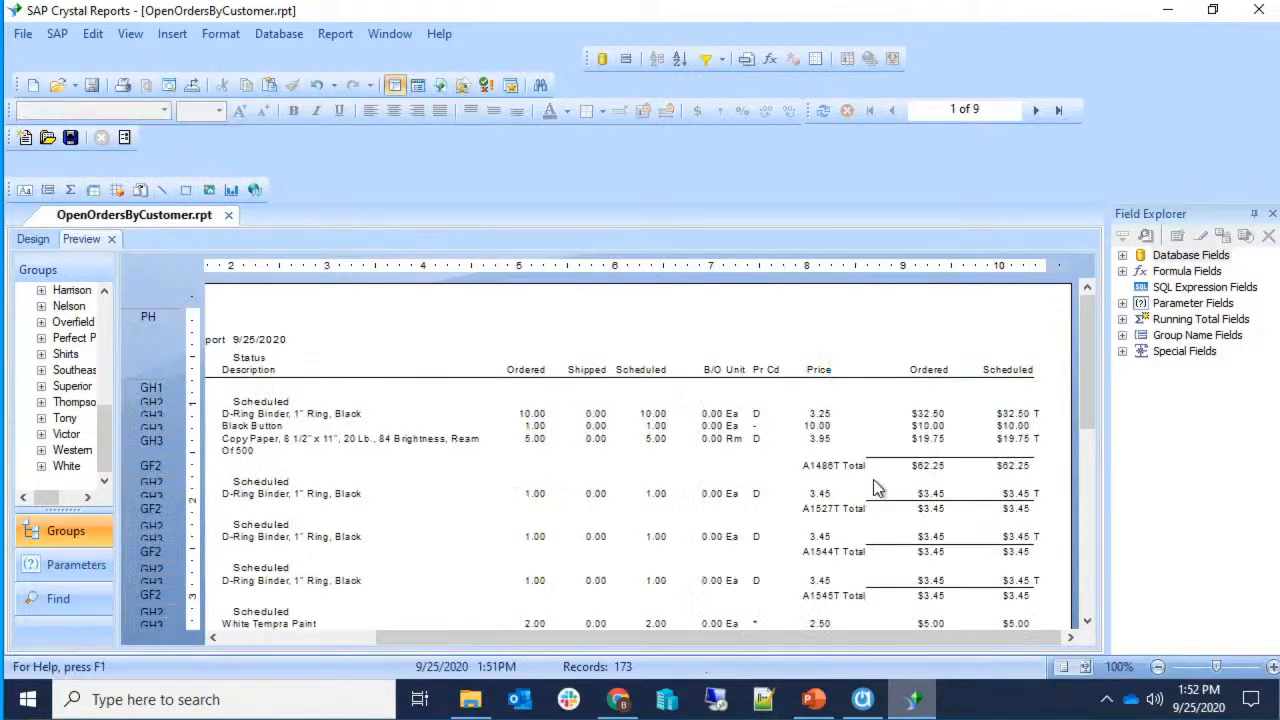
left_click(765, 414)
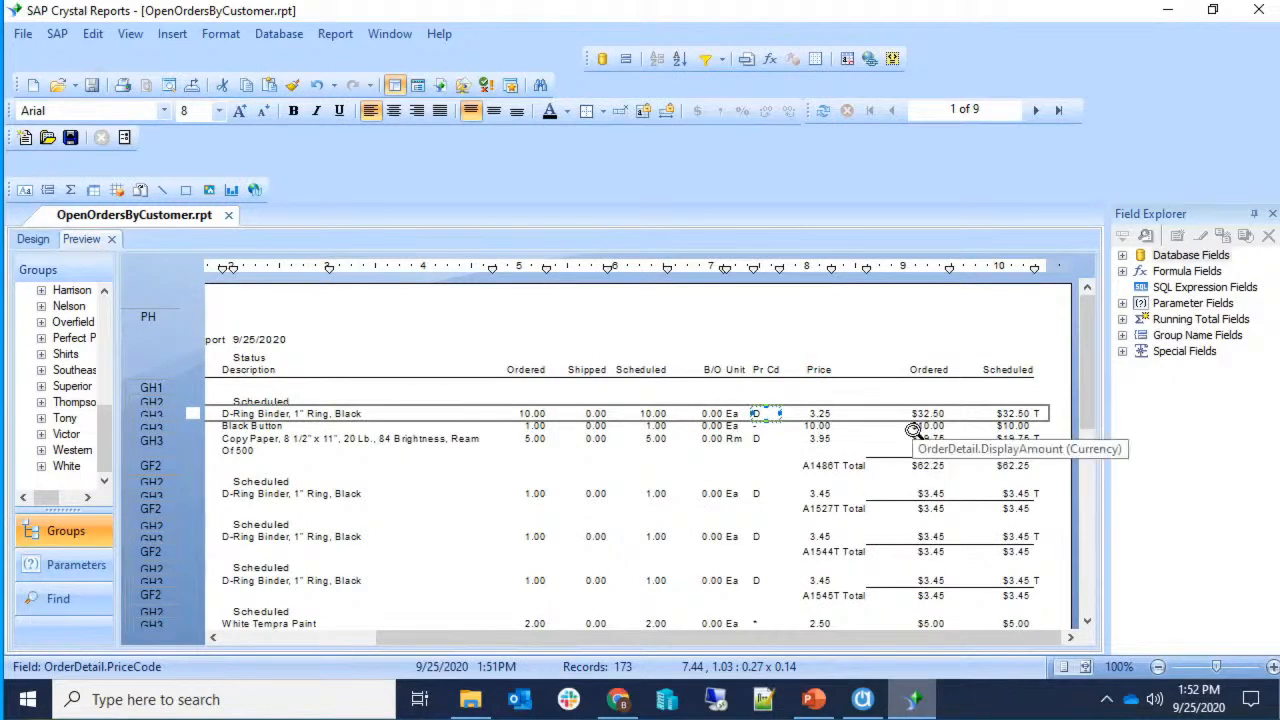
key("Delete")
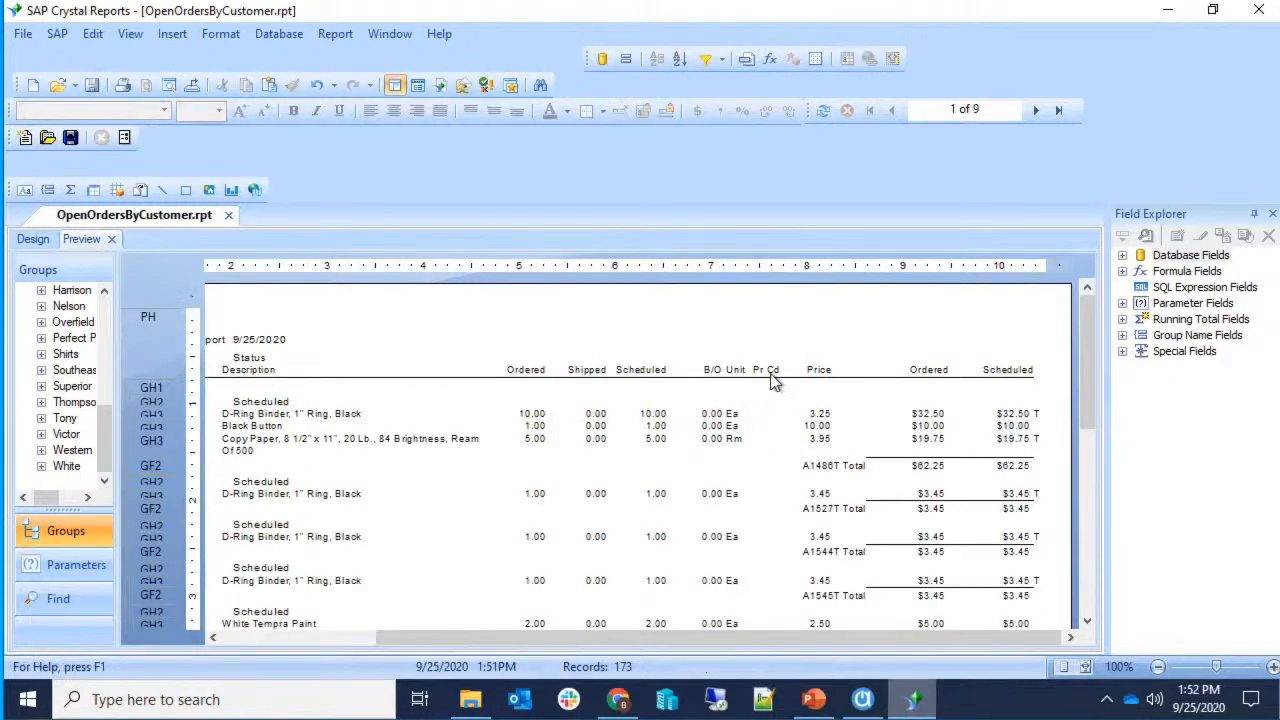
left_click(770, 370)
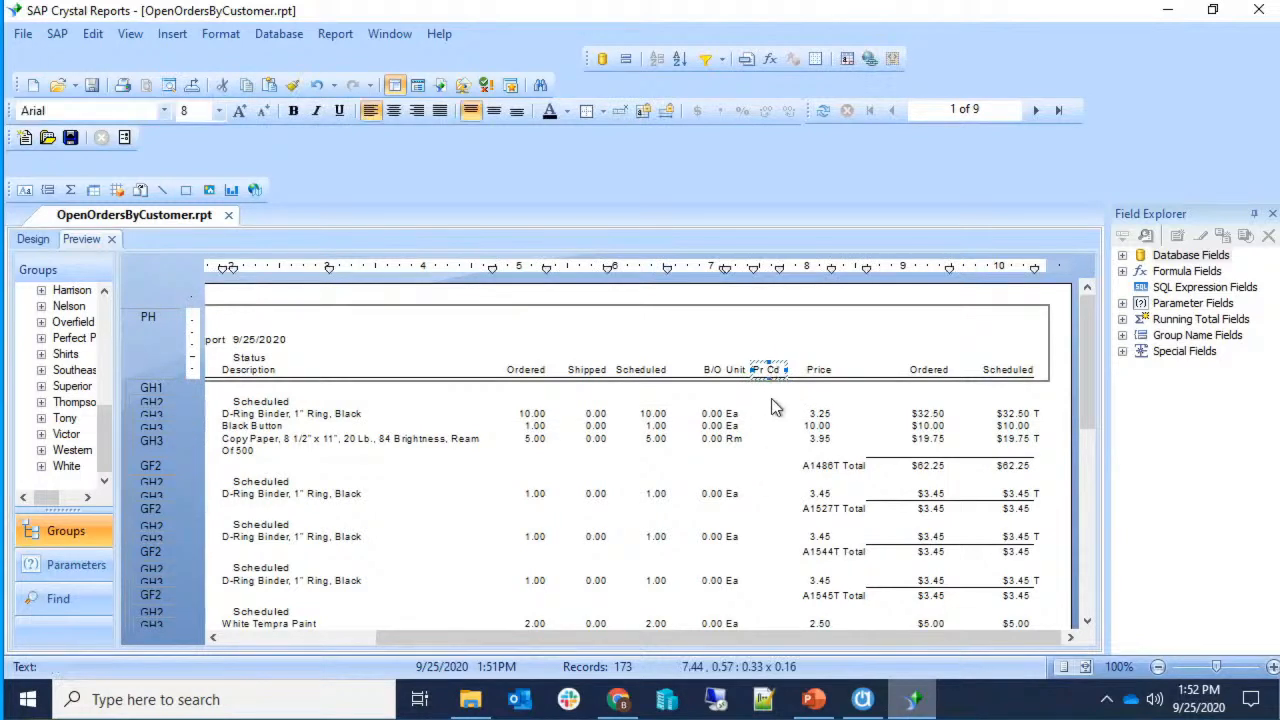
key("Delete")
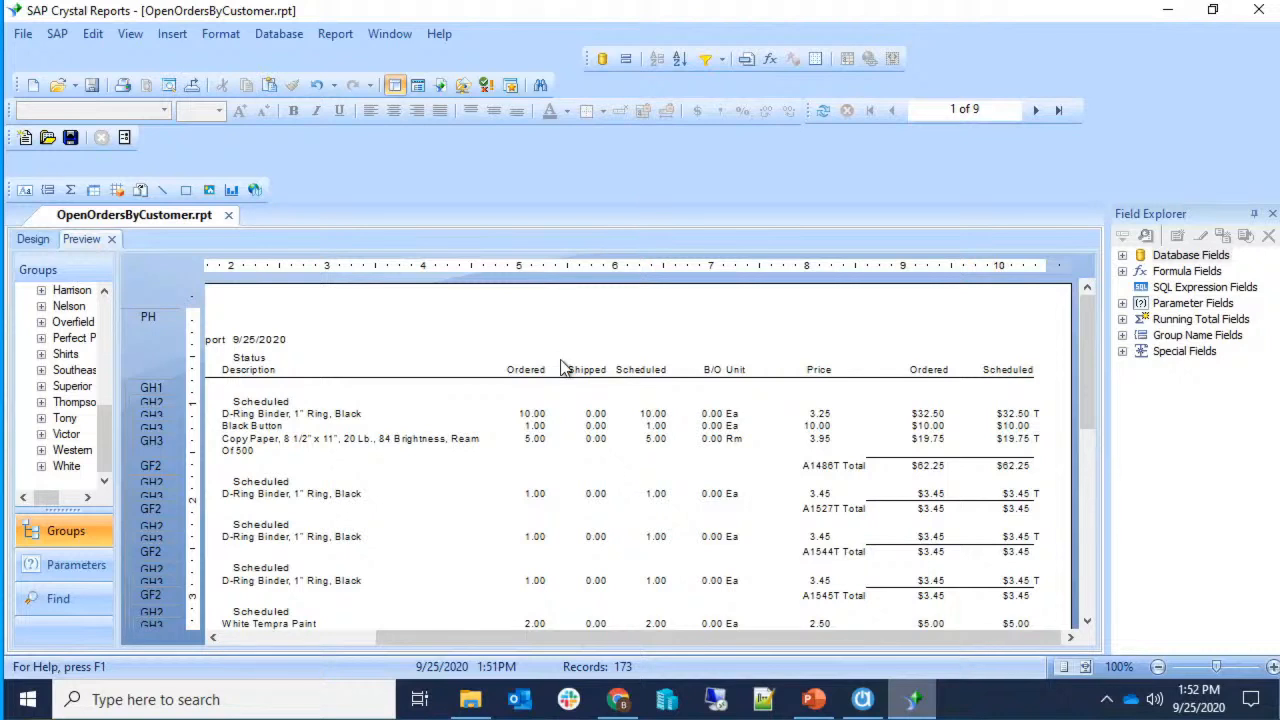
left_click(800, 413)
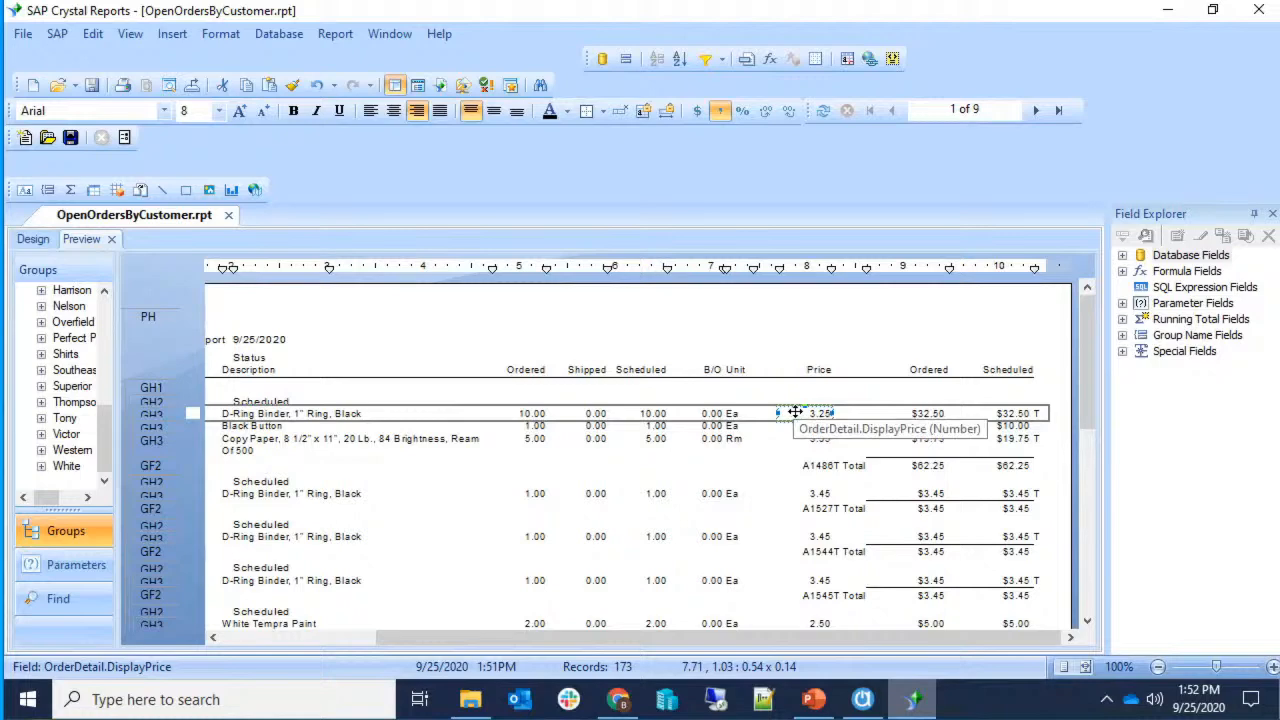
In the design layout, shift the Price heading and DisplayPrice field right and line them up.
left_click_drag(795, 412, 773, 424)
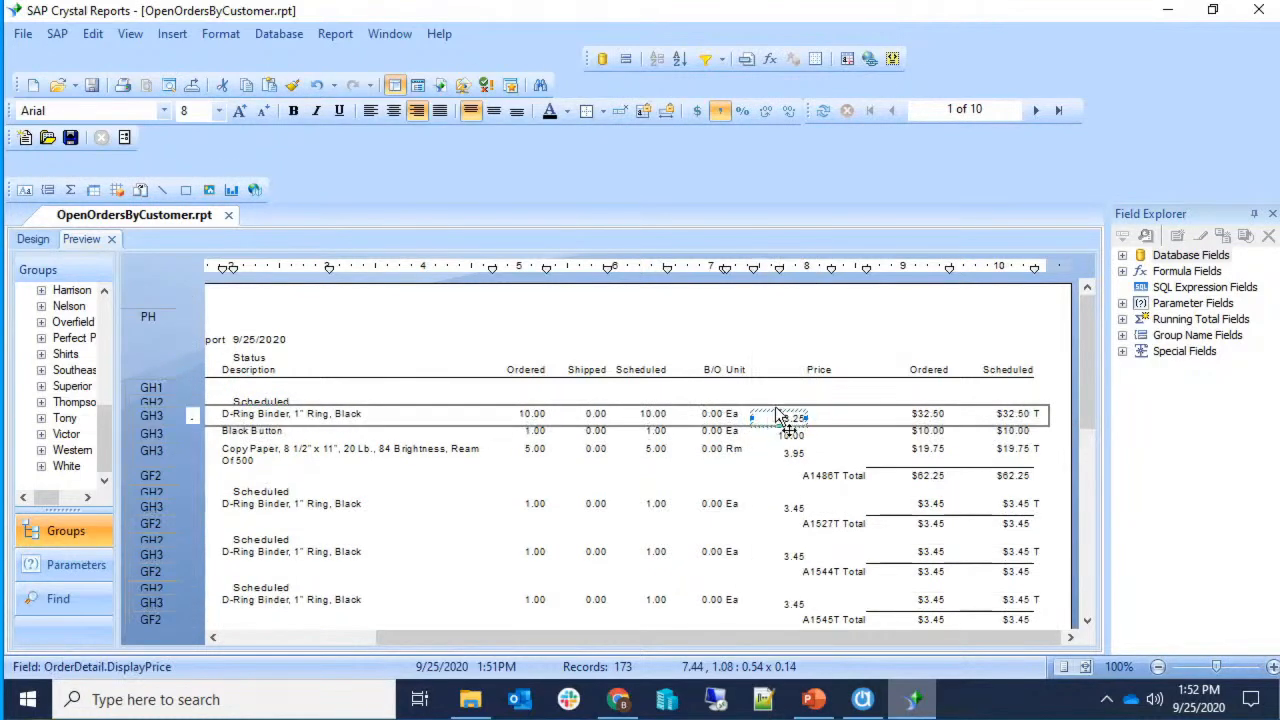
left_click(33, 239)
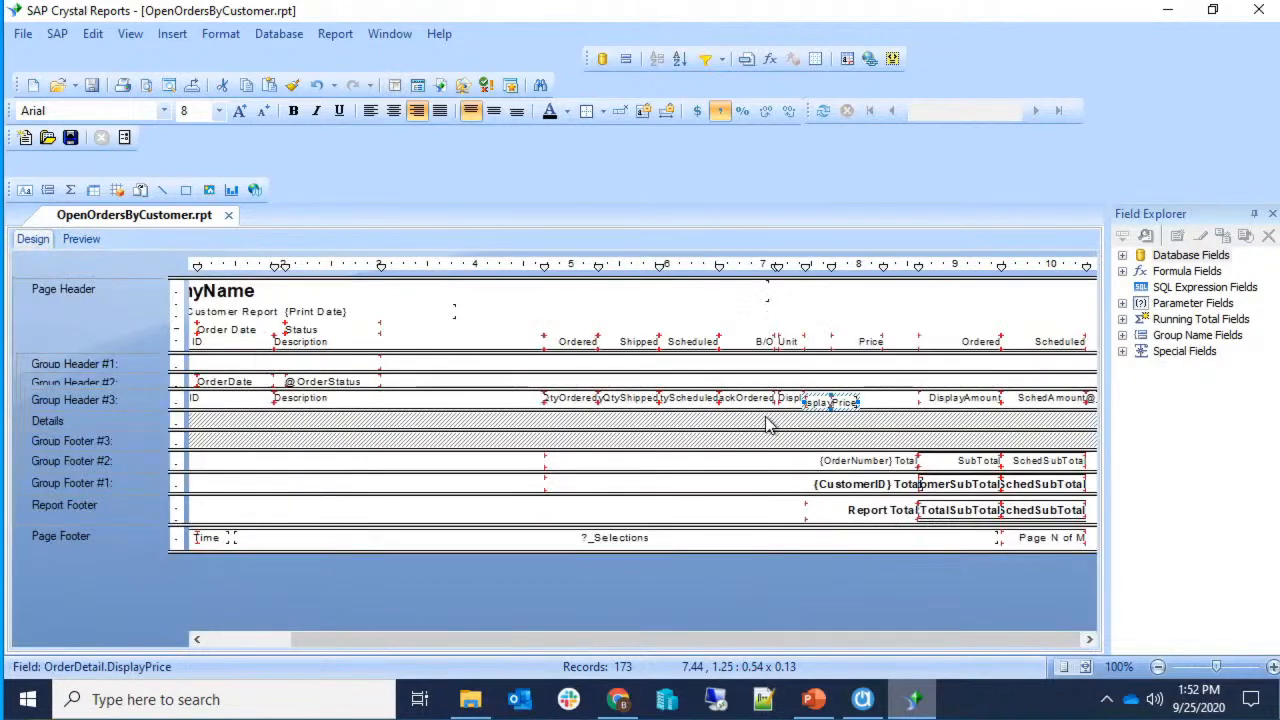
left_click_drag(855, 402, 907, 402)
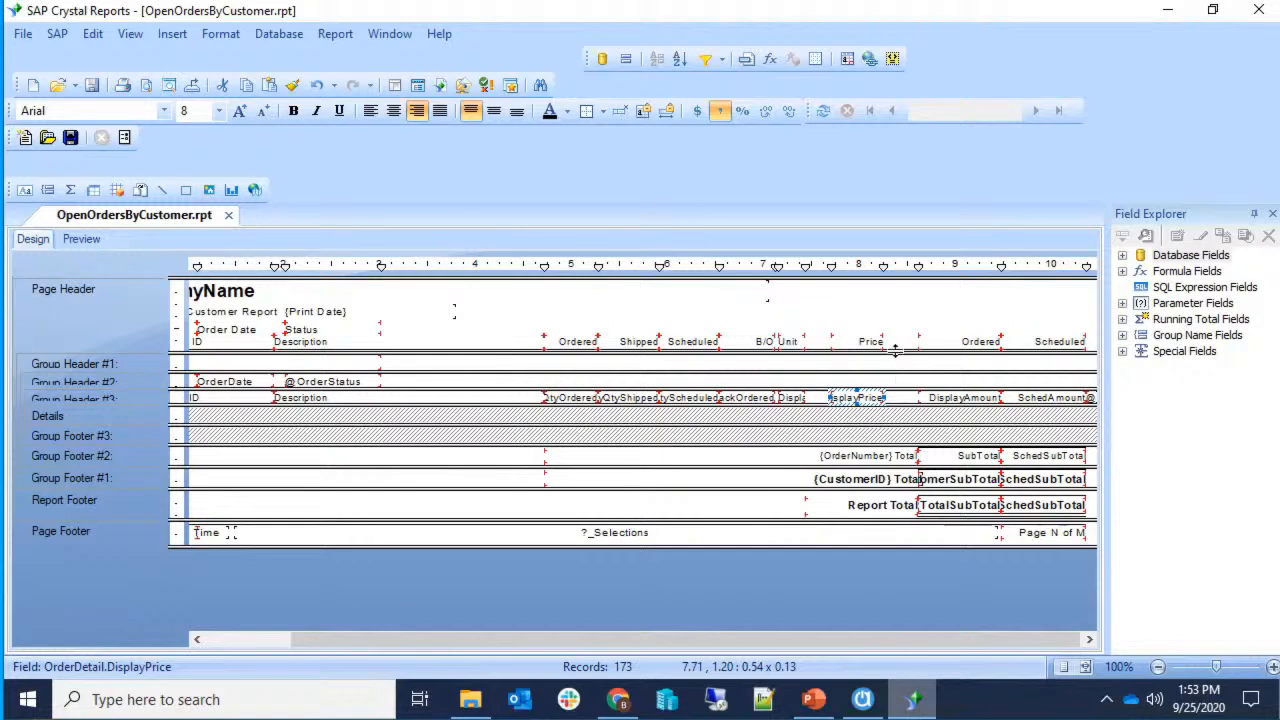
left_click_drag(886, 272, 910, 275)
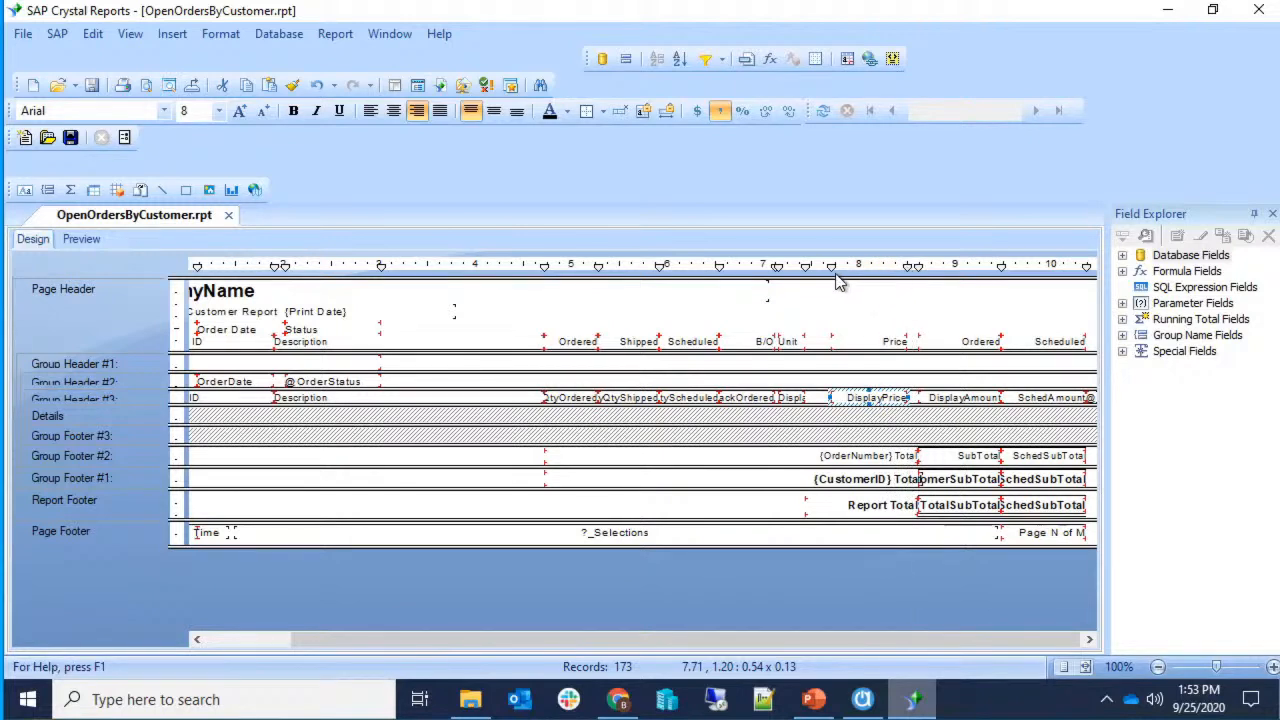
mouse_move(832, 267)
left_mouse_down()
mouse_move(864, 271)
mouse_move(843, 268)
left_mouse_up()
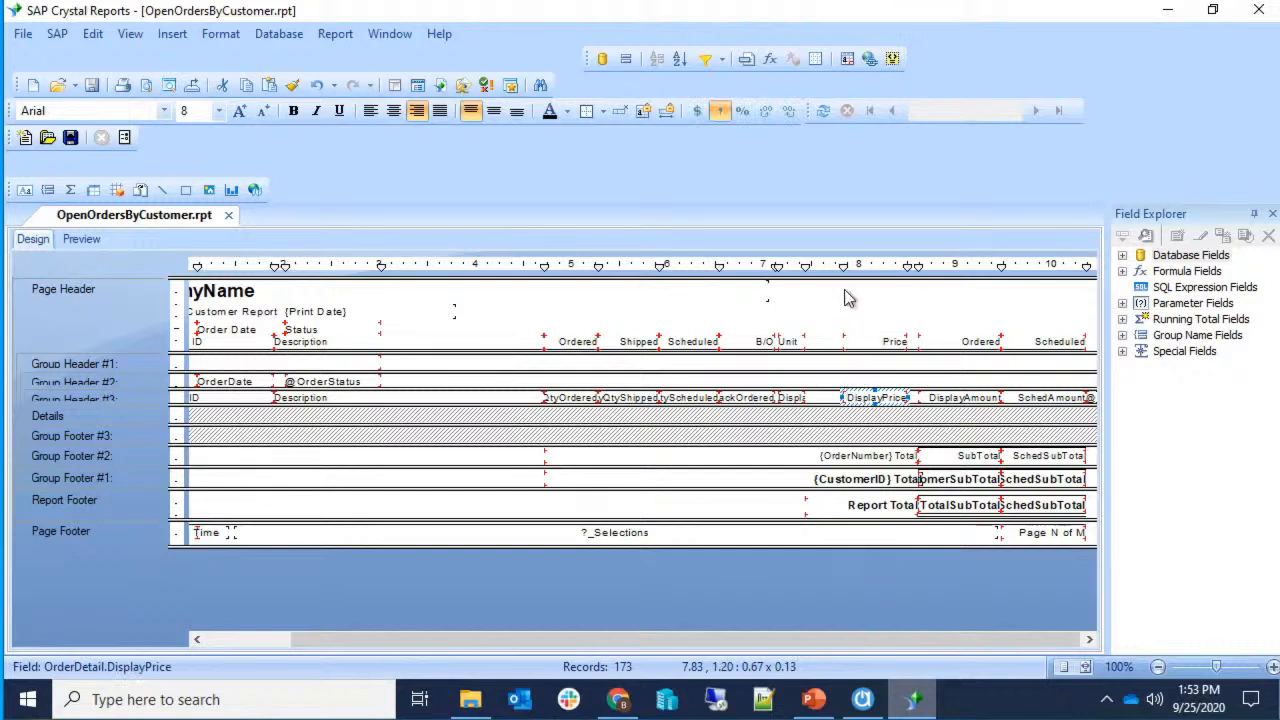
left_click_drag(848, 268, 869, 270)
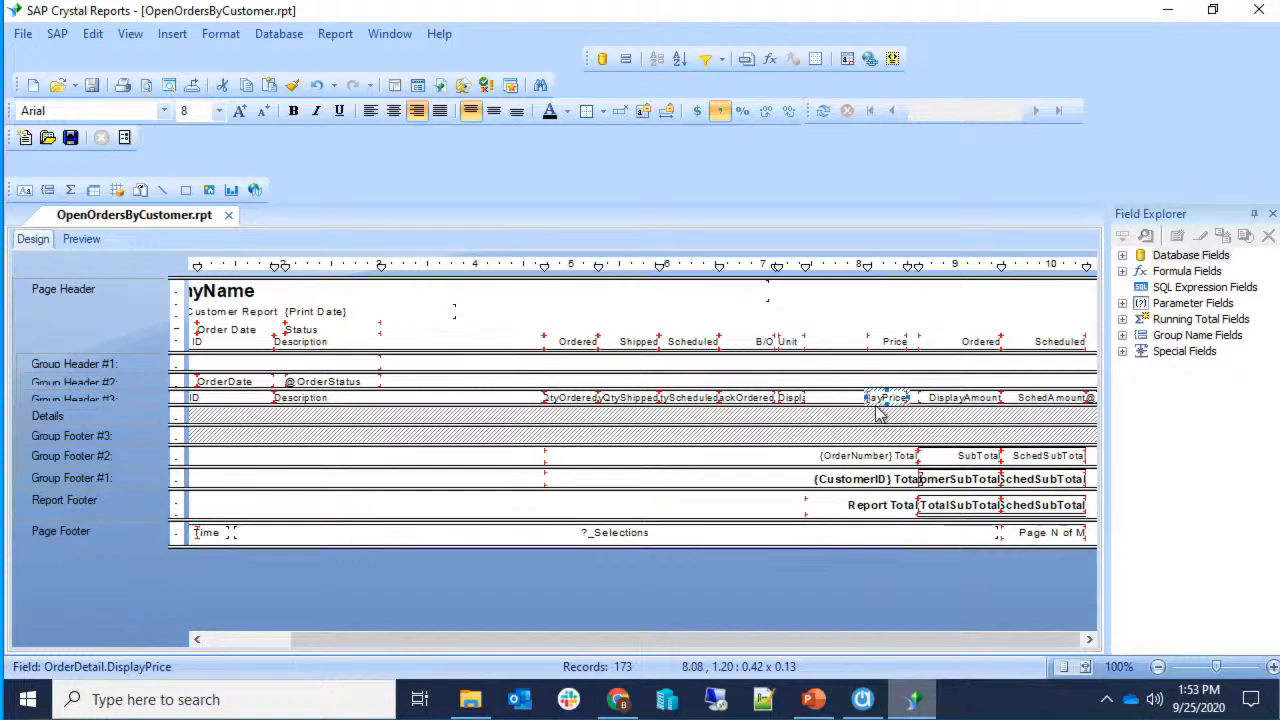
left_click(890, 343)
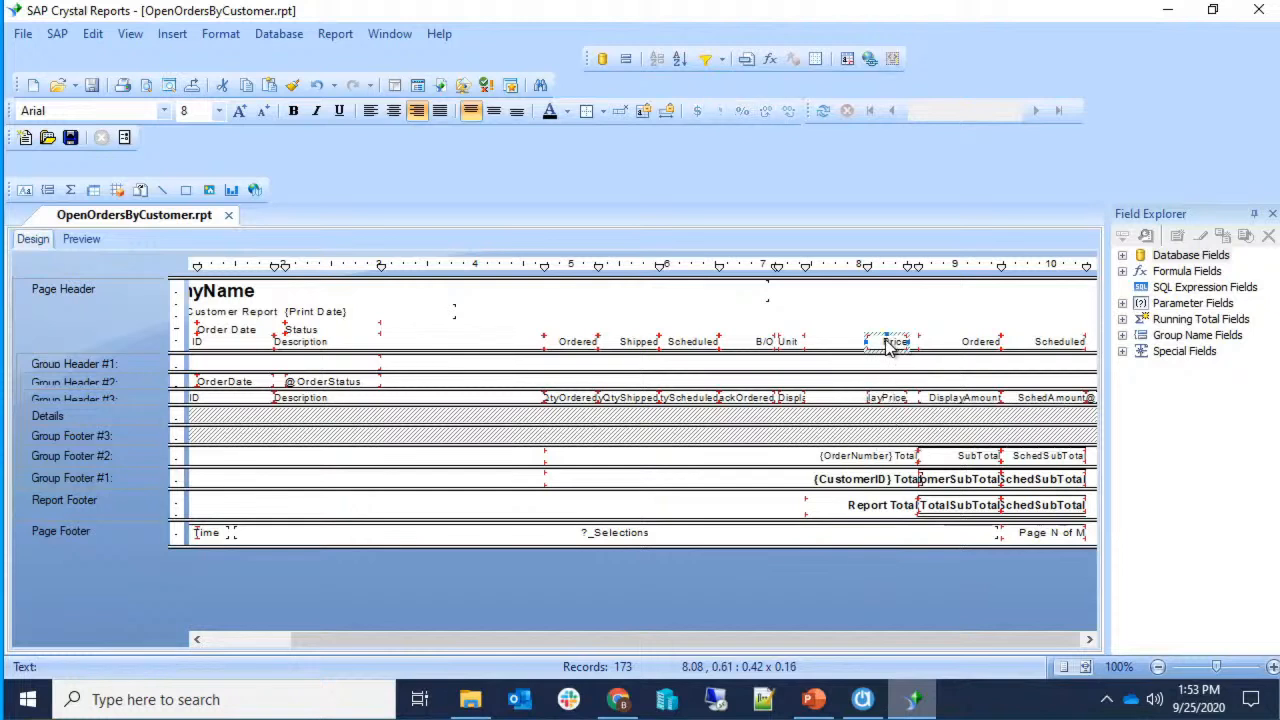
left_click(882, 398)
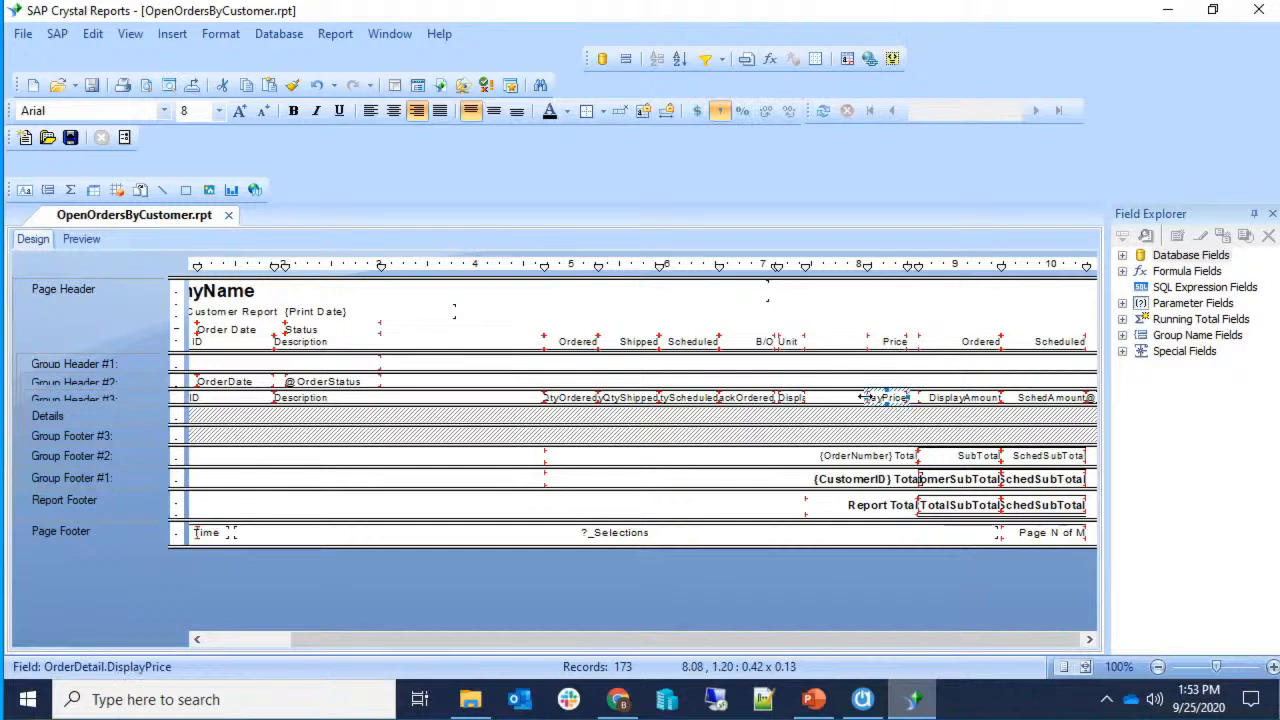
mouse_move(857, 397)
left_mouse_down()
mouse_move(845, 397)
mouse_move(864, 397)
left_mouse_up()
Widen the Unit, B/O, Scheduled, Shipped and Ordered columns, shifting them right.
mouse_move(808, 268)
left_mouse_down()
mouse_move(855, 266)
mouse_move(771, 266)
mouse_move(828, 268)
left_mouse_up()
left_click(769, 265)
left_click_drag(770, 268, 816, 268)
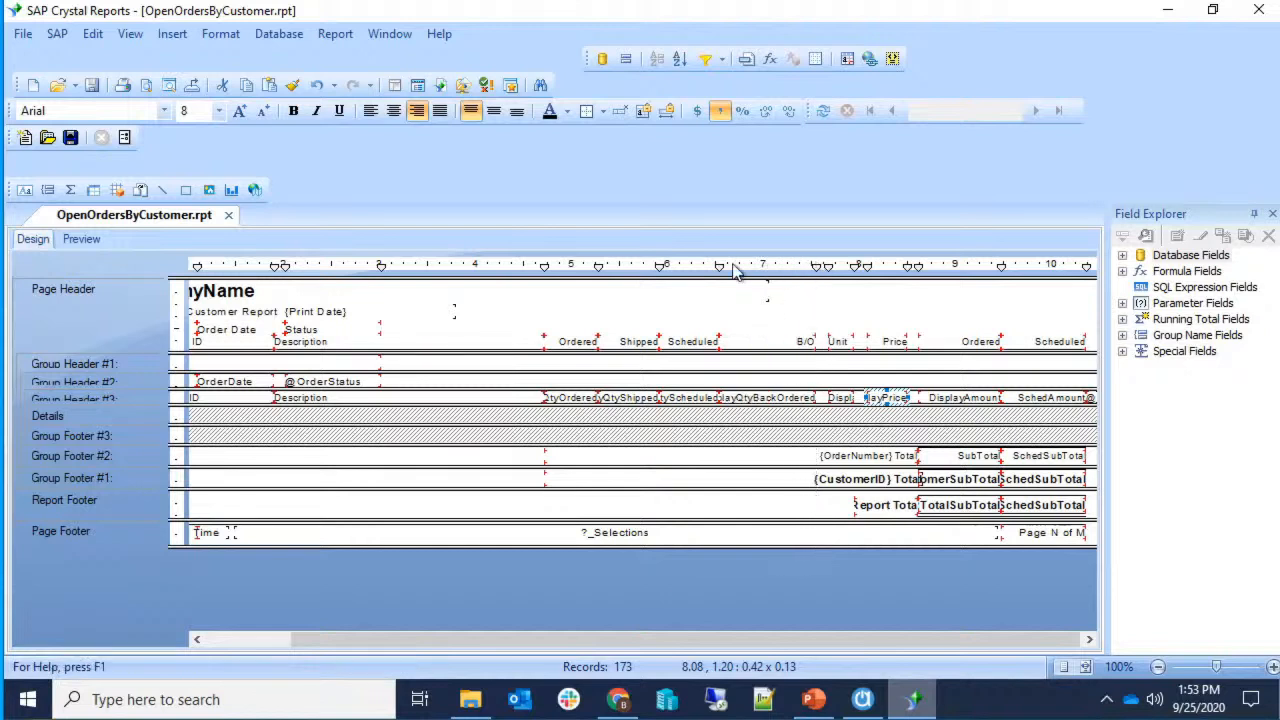
left_click_drag(720, 266, 760, 266)
left_click_drag(660, 266, 700, 266)
left_click_drag(594, 270, 638, 268)
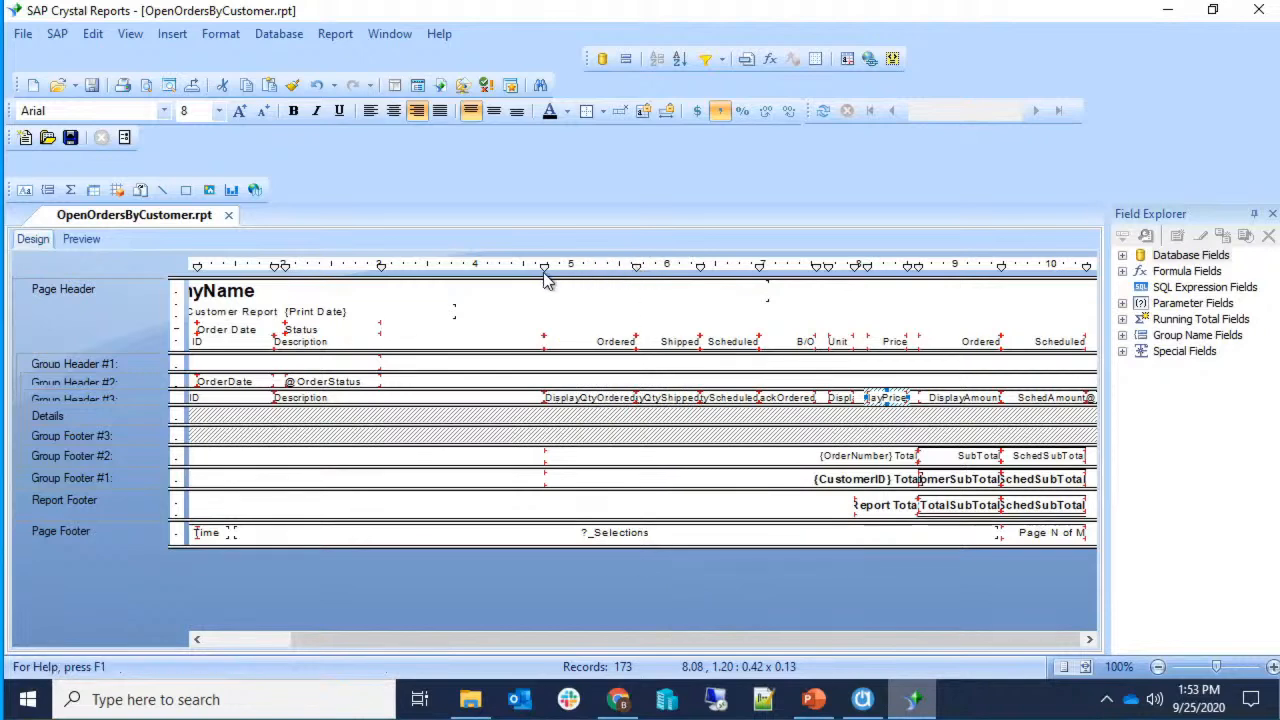
left_click_drag(545, 268, 574, 268)
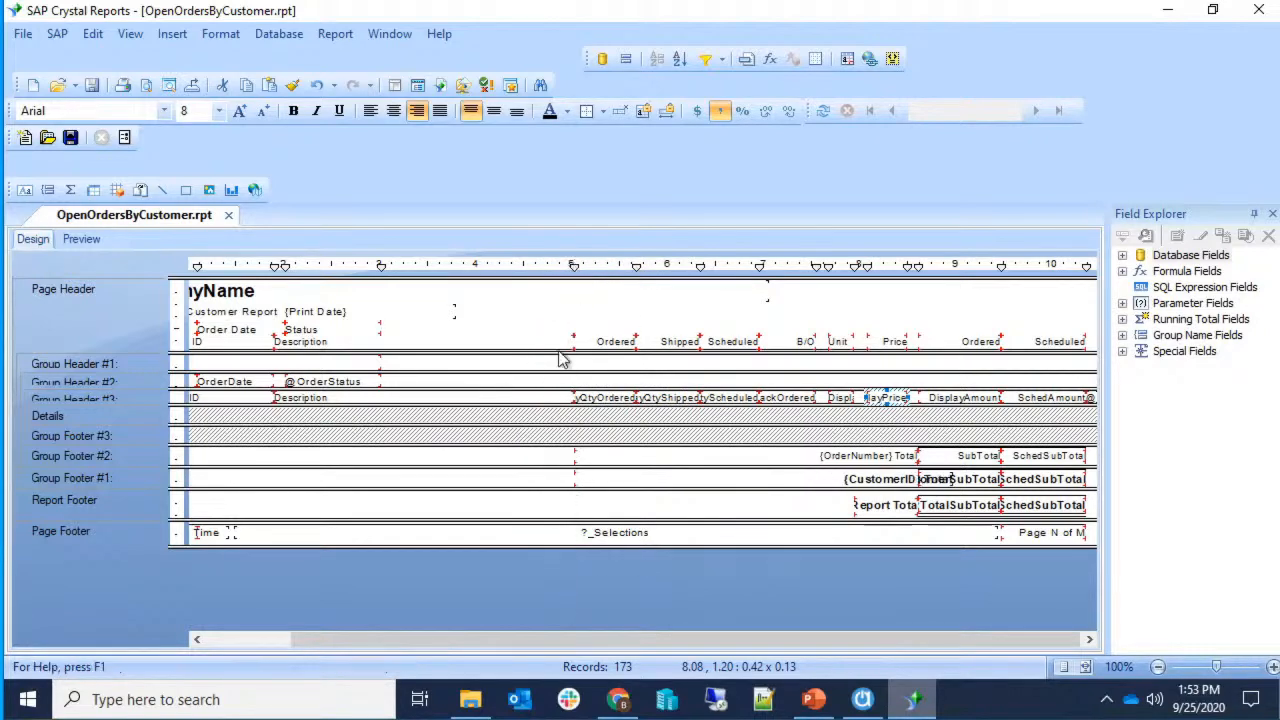
Narrow the {CustomerID} Total text, then expand Database Fields > Orders in Field Explorer.
left_click(800, 482)
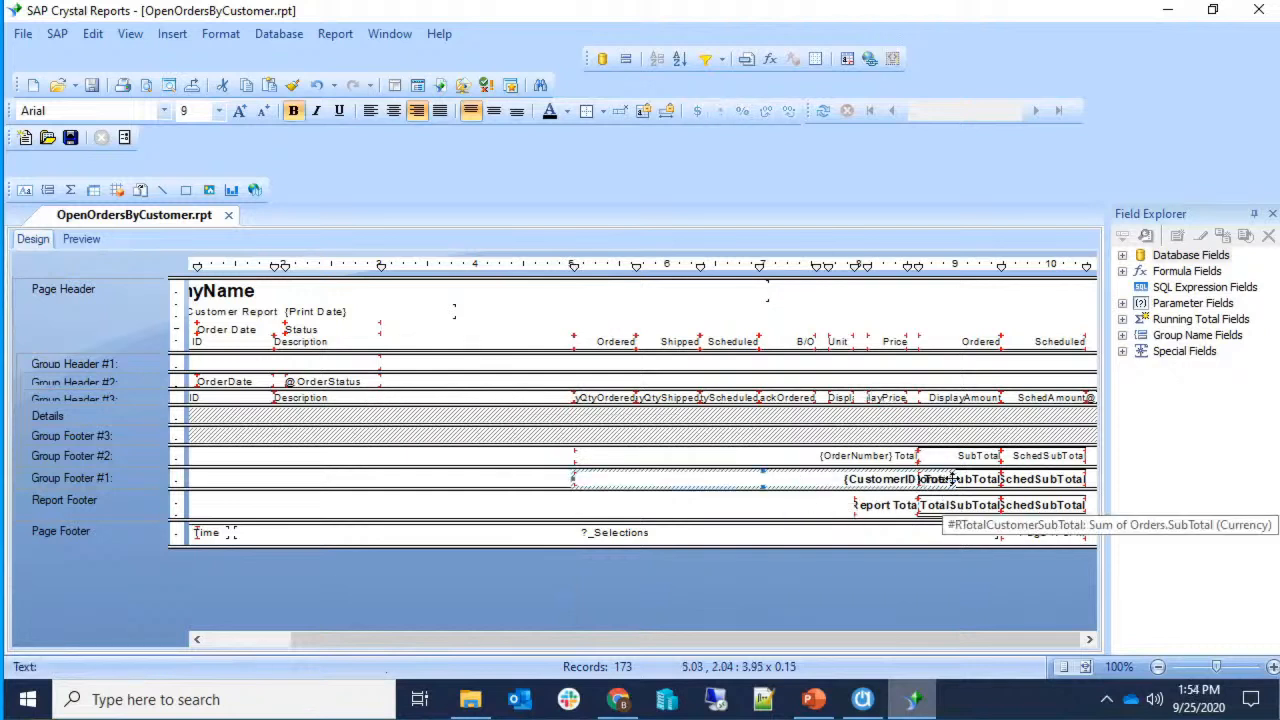
left_click_drag(952, 479, 918, 479)
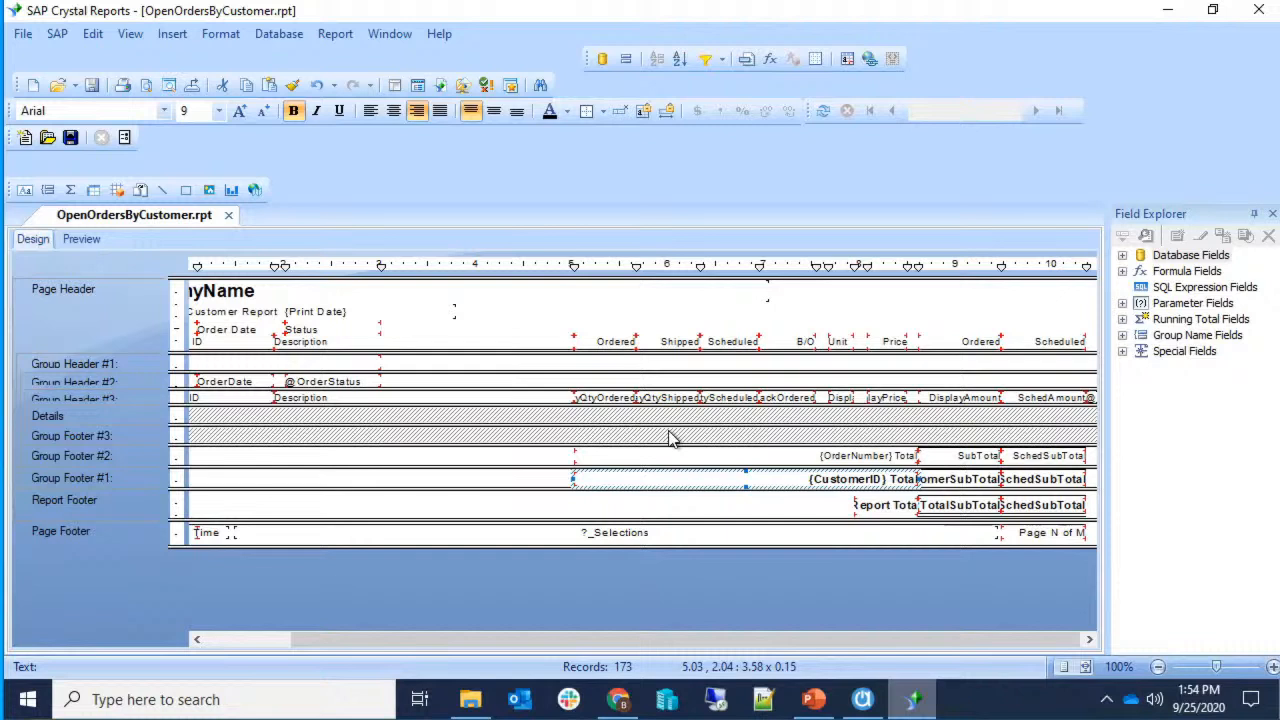
left_click(1123, 255)
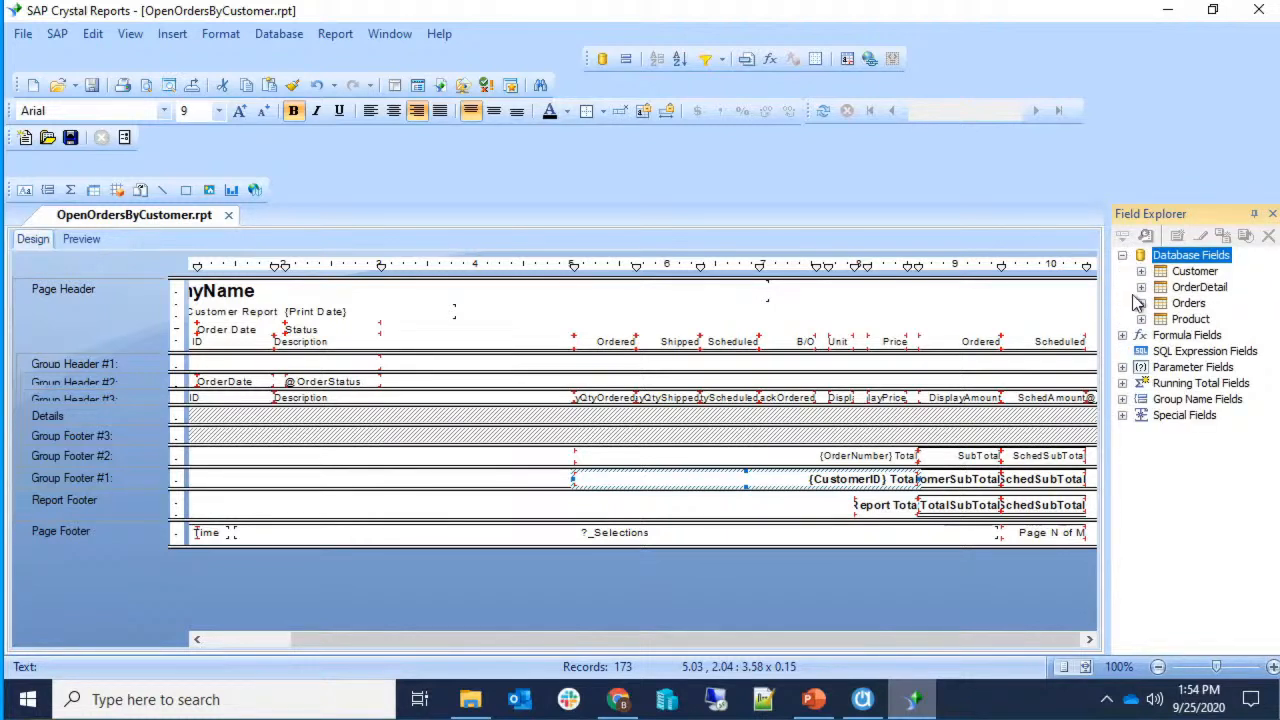
left_click(1142, 303)
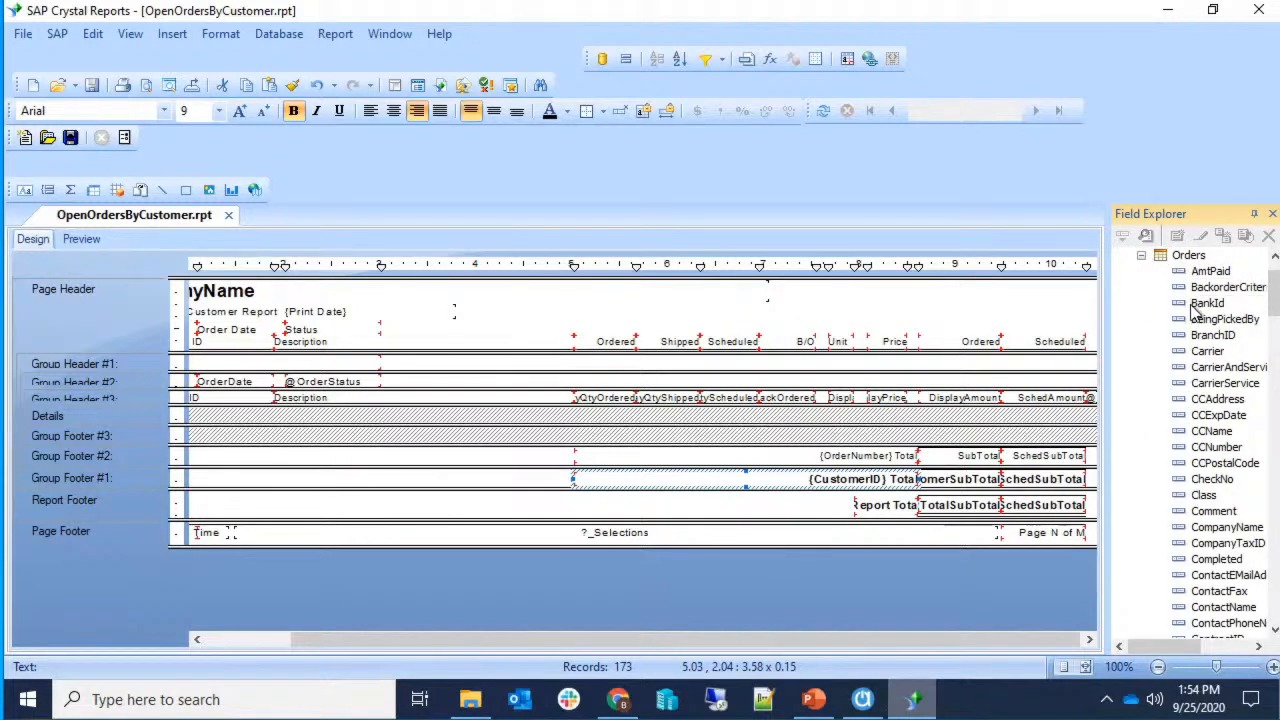
left_click(1208, 271)
left_click(1222, 319)
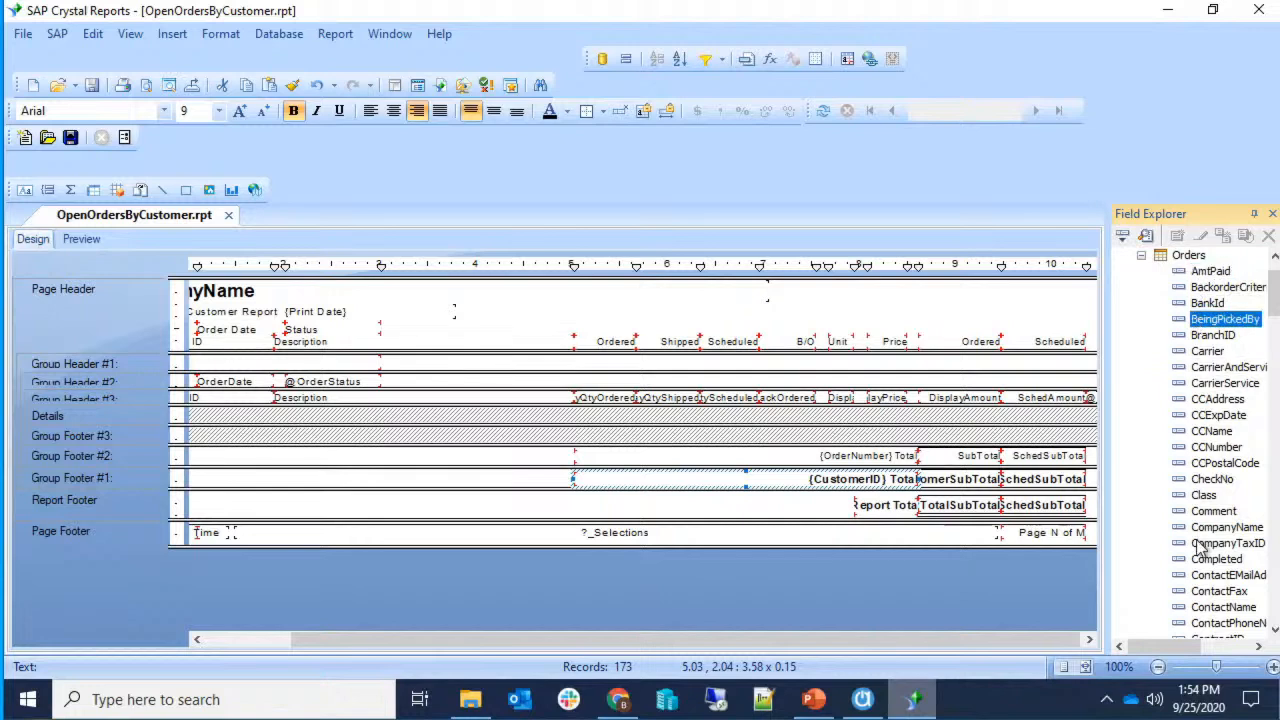
Close sales order A1621T in Acctivate and open the Custom Fields configuration.
left_click(862, 699)
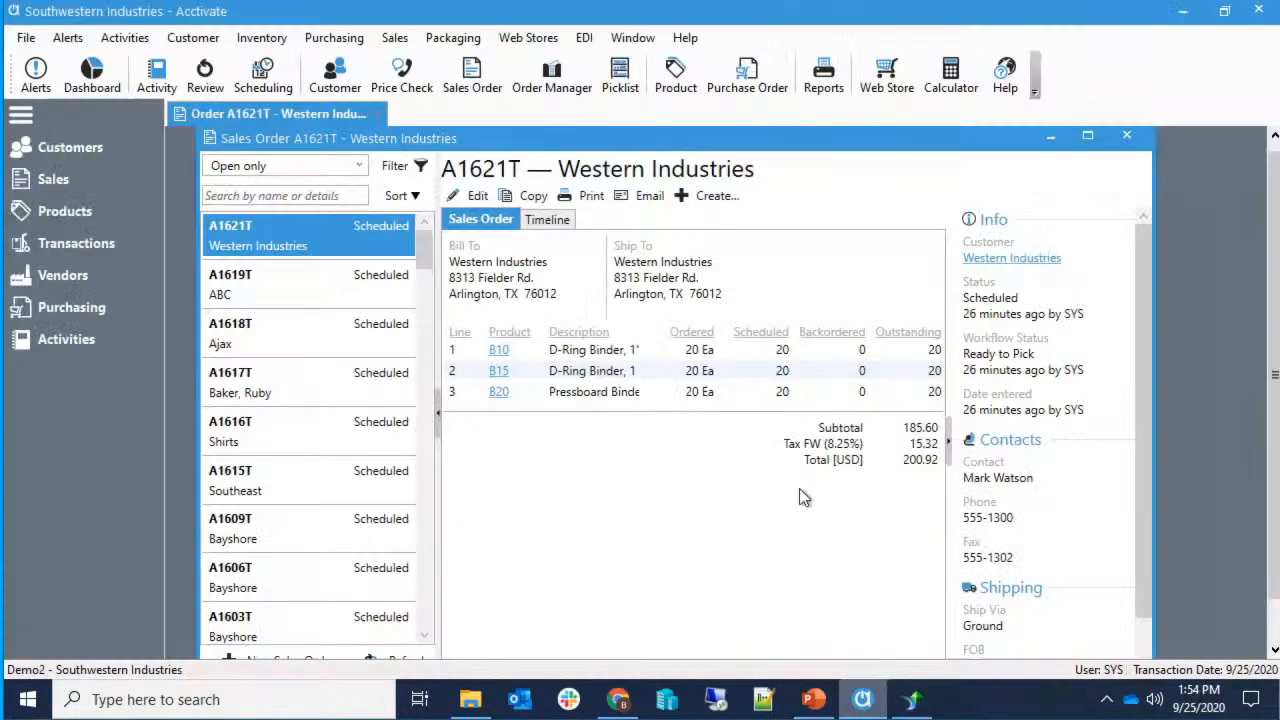
left_click(1128, 136)
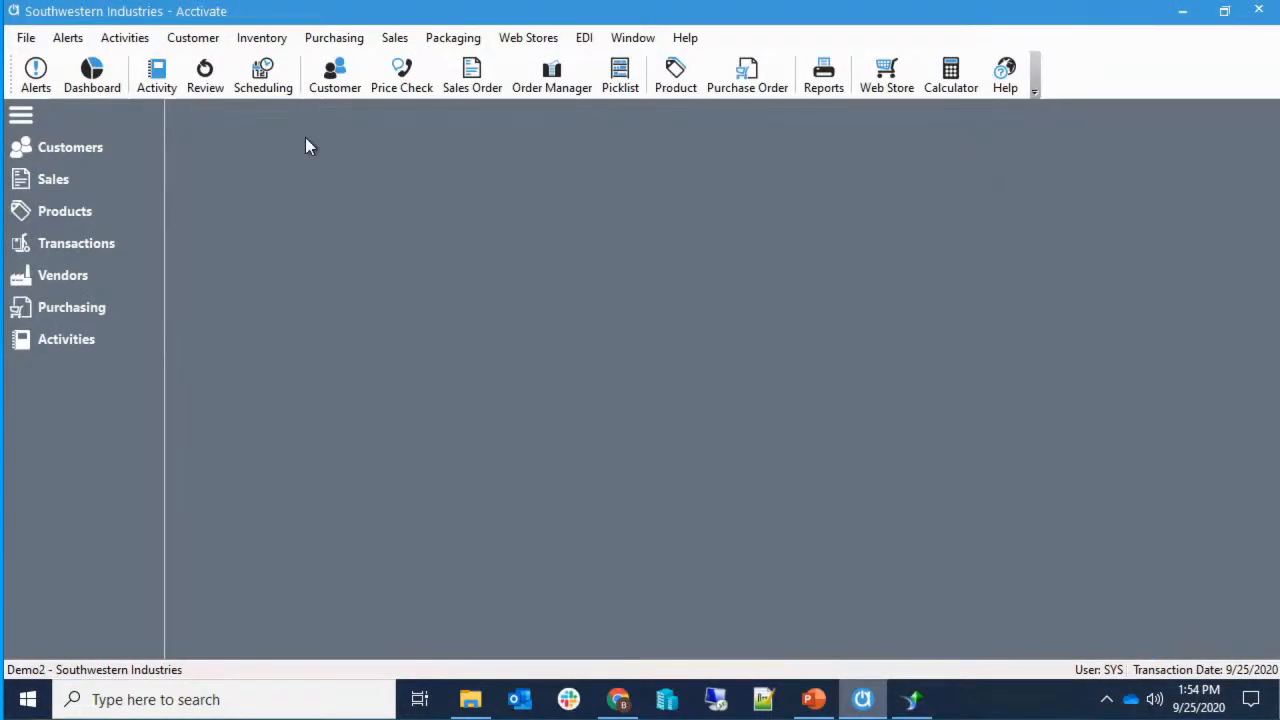
left_click(26, 38)
left_click(60, 151)
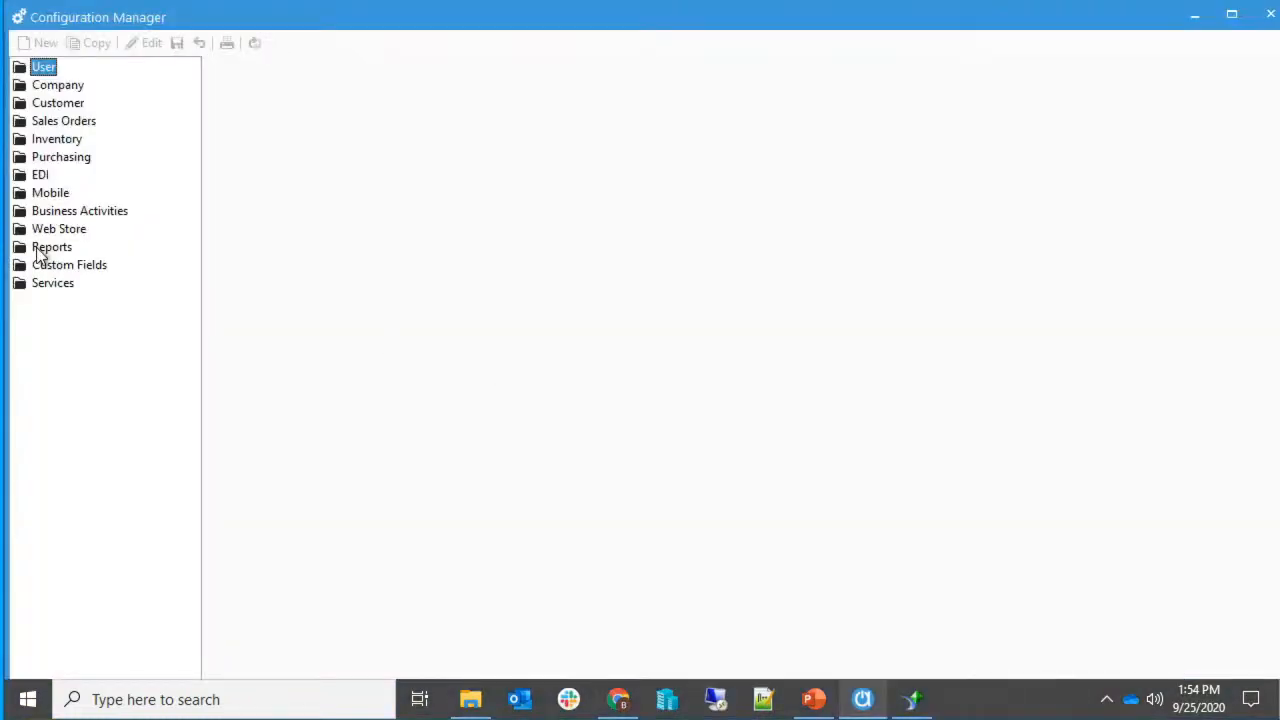
left_click(40, 252)
left_click(43, 266)
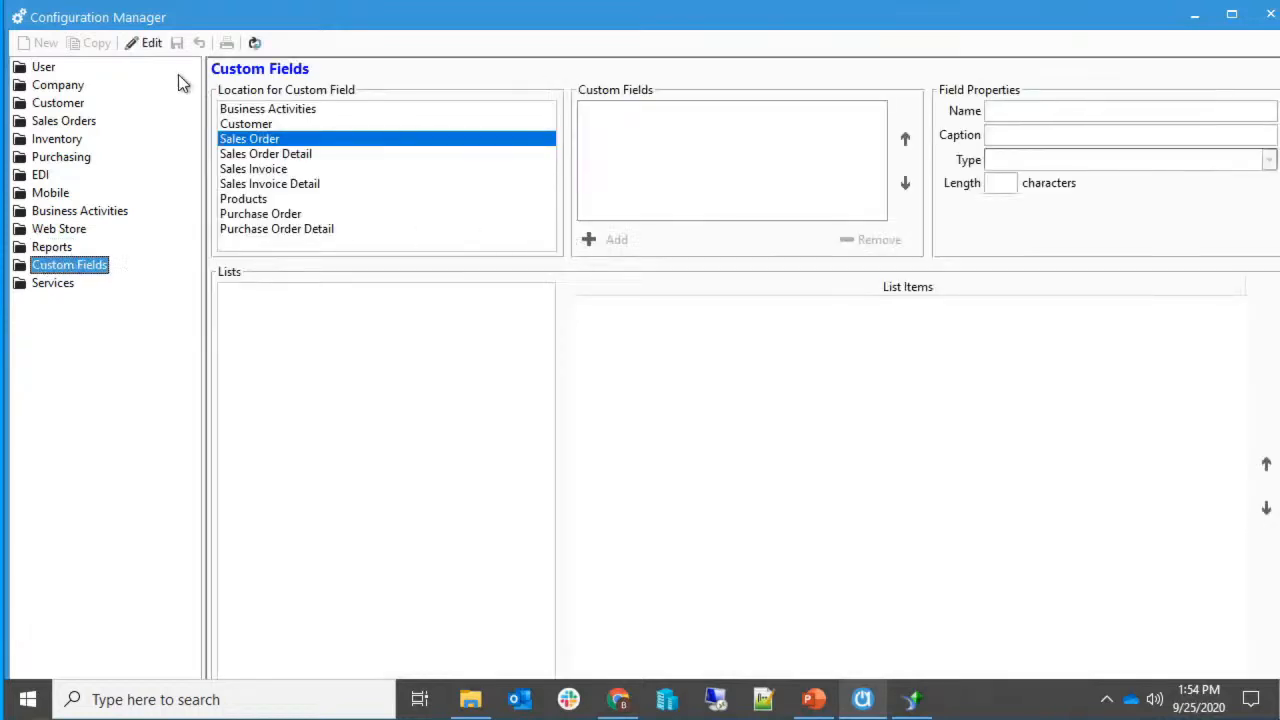
Create the Numeric custom field PalletQty, save it, and go back to Crystal Reports.
left_click(152, 44)
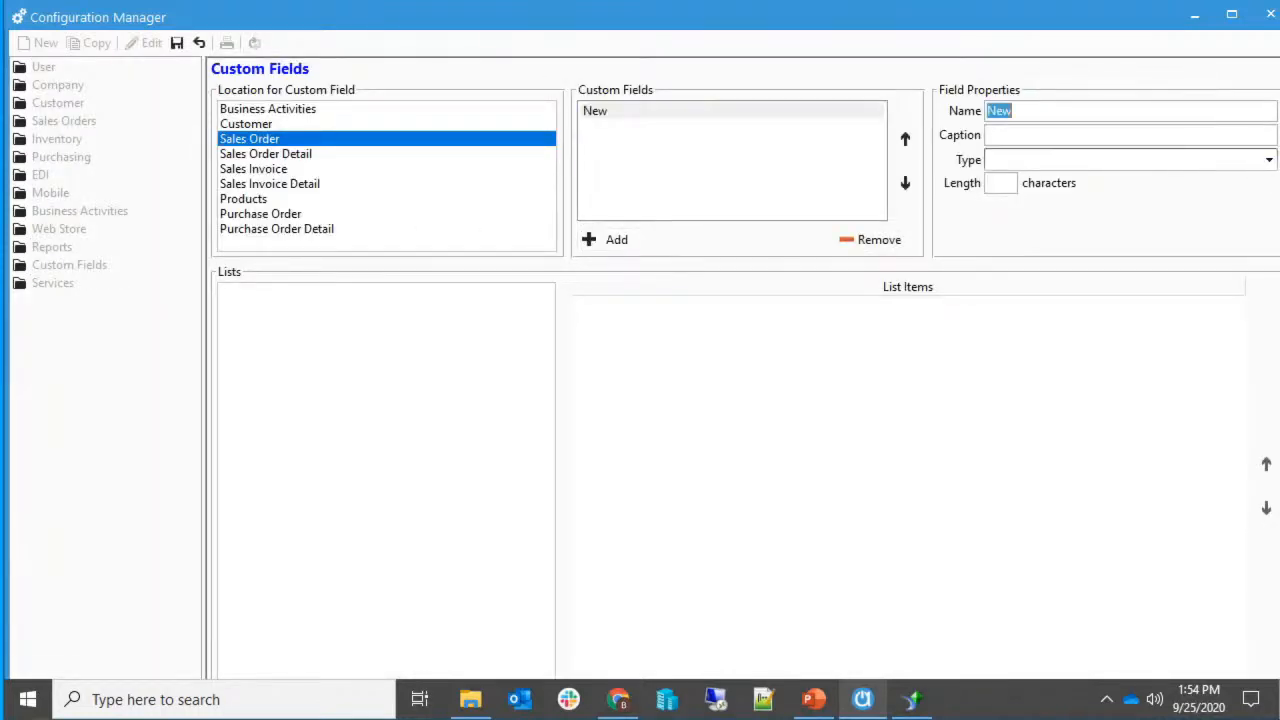
type("PalletQty")
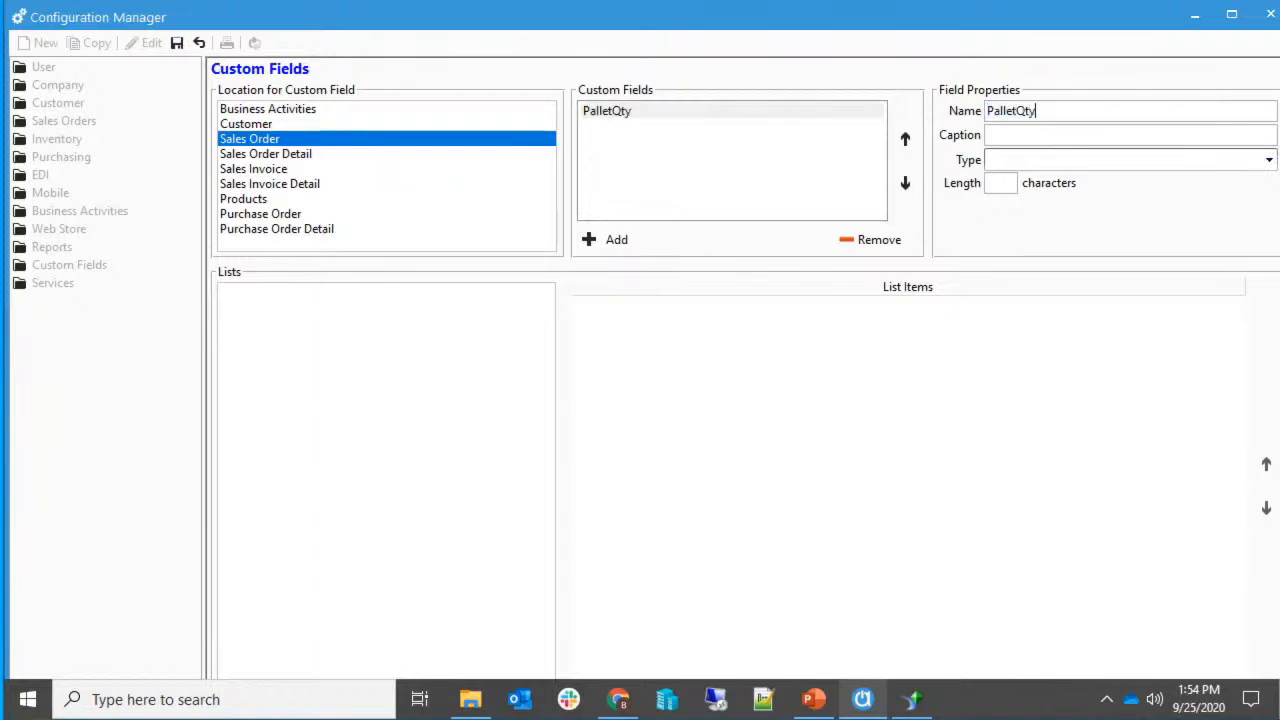
key("Tab")
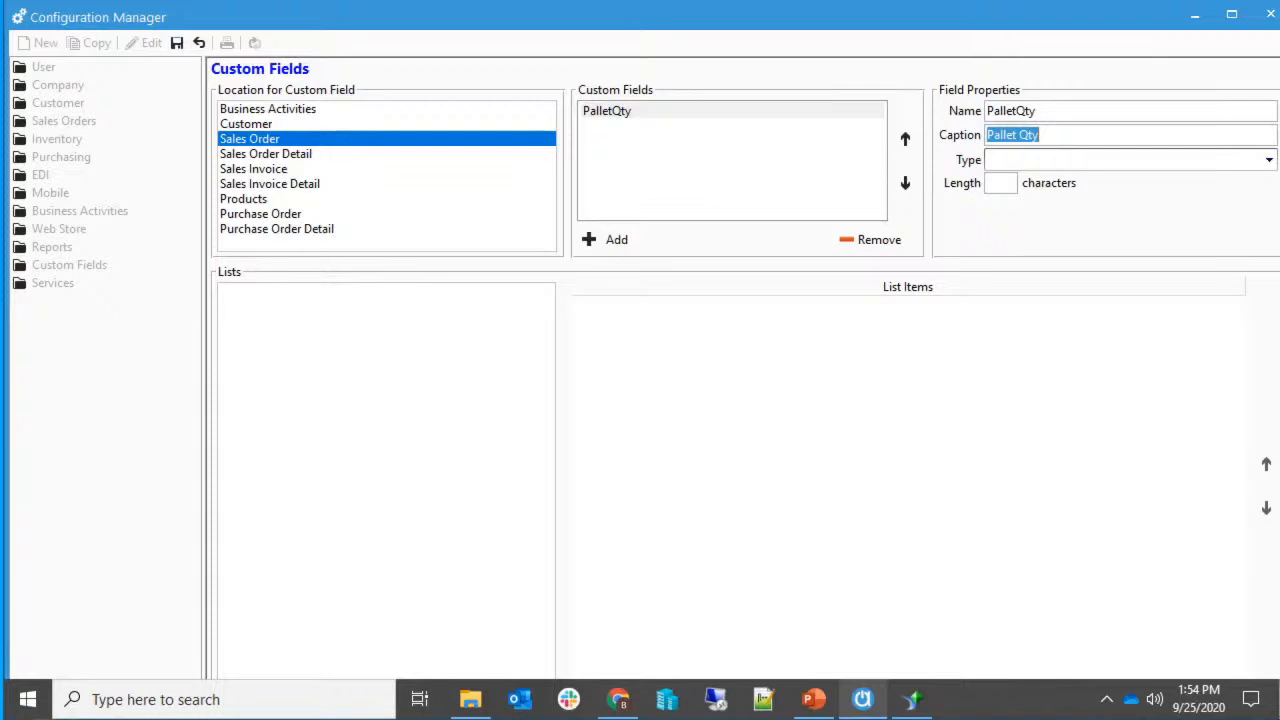
key("Tab")
key("Down")
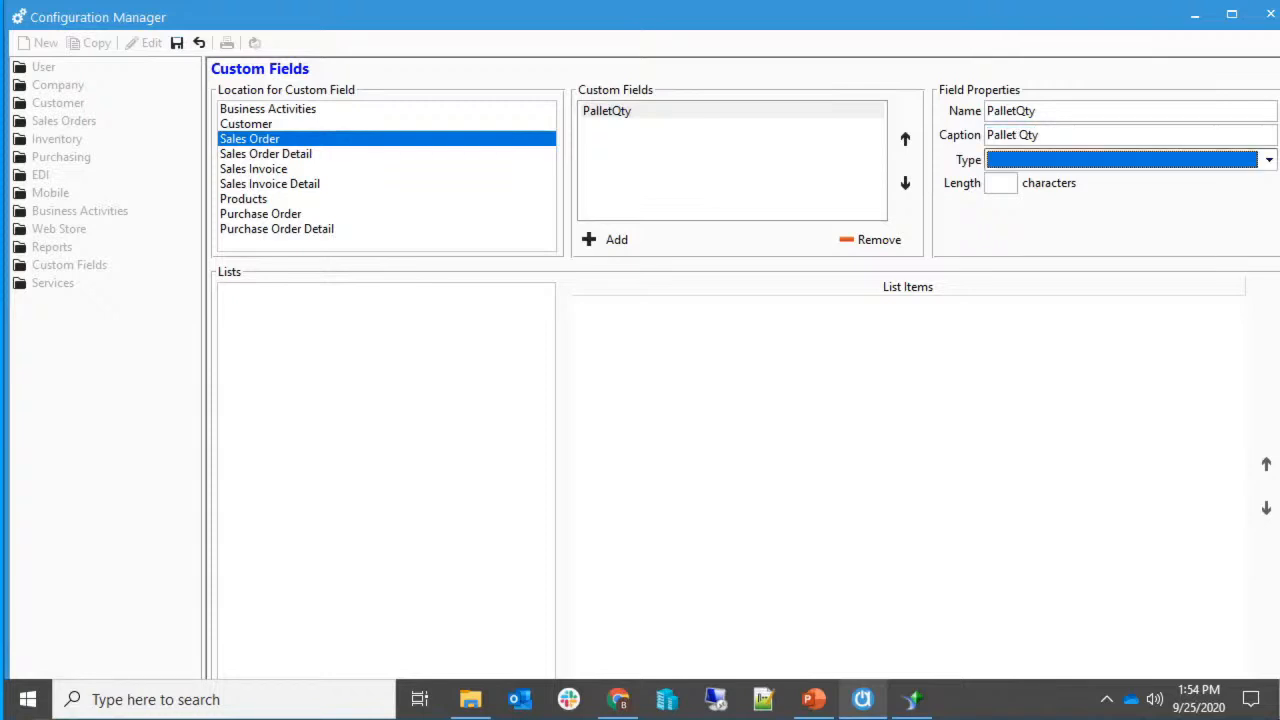
left_click(176, 44)
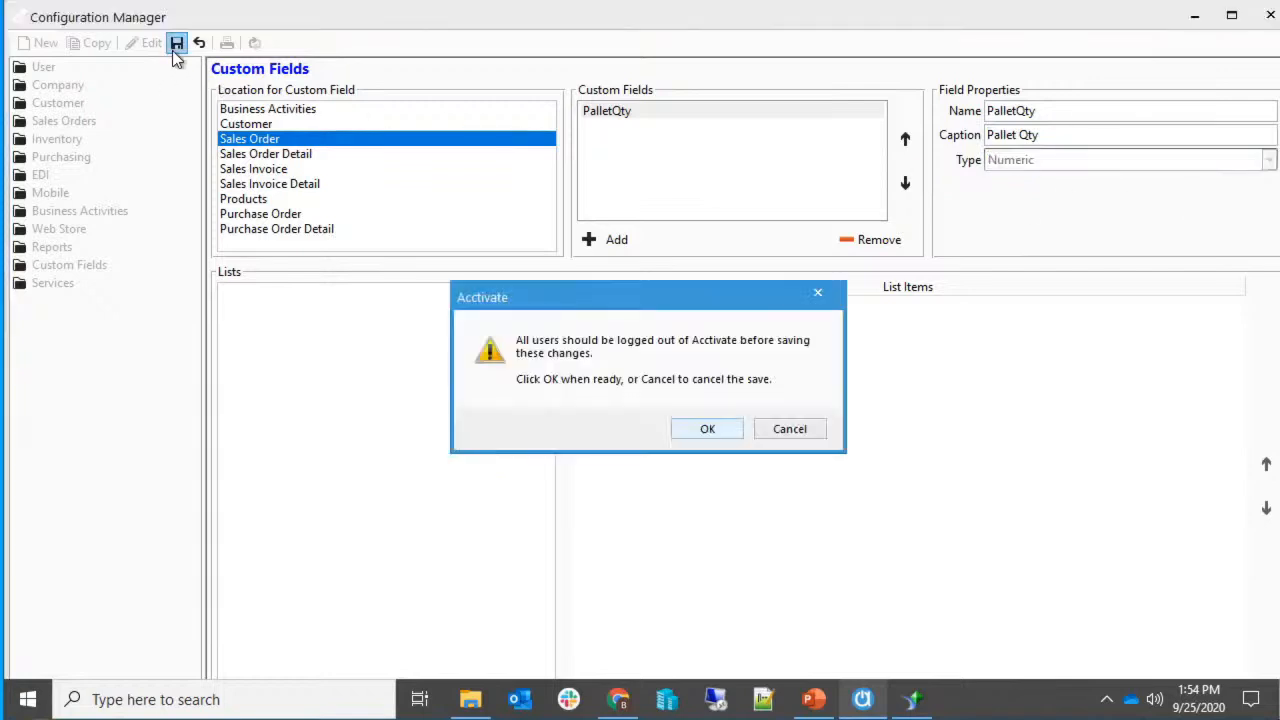
left_click(717, 430)
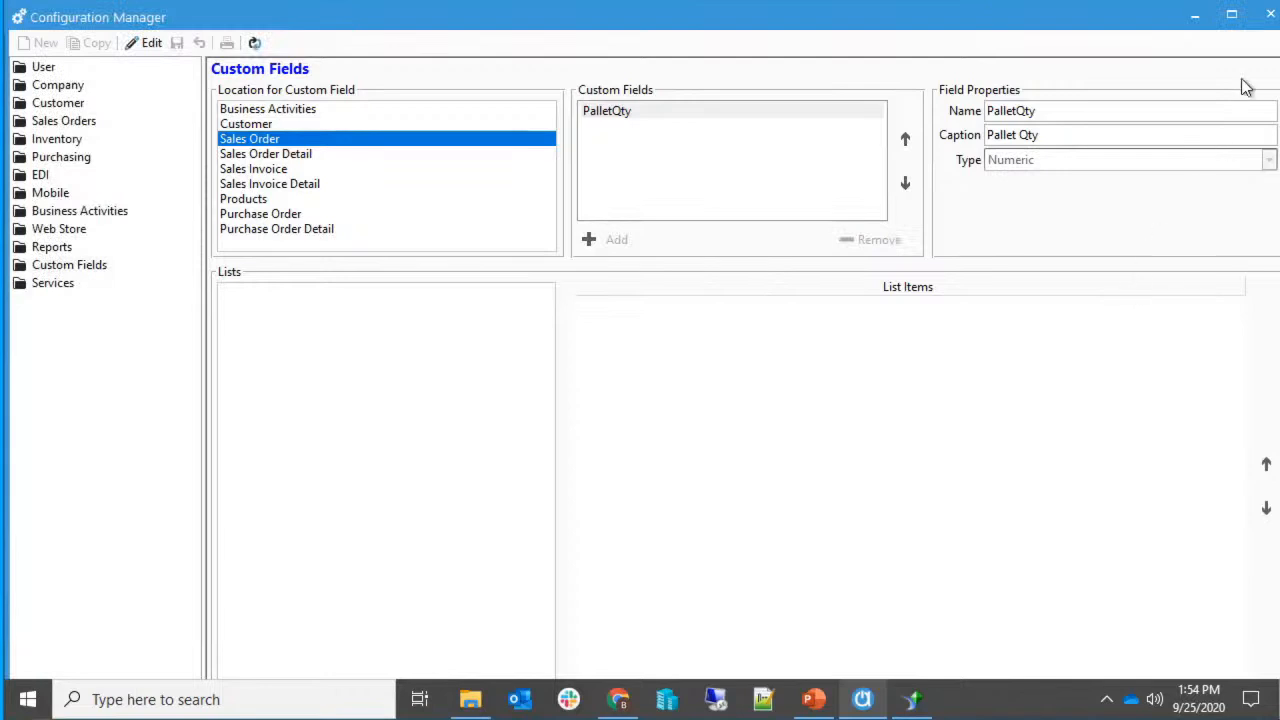
left_click(1268, 18)
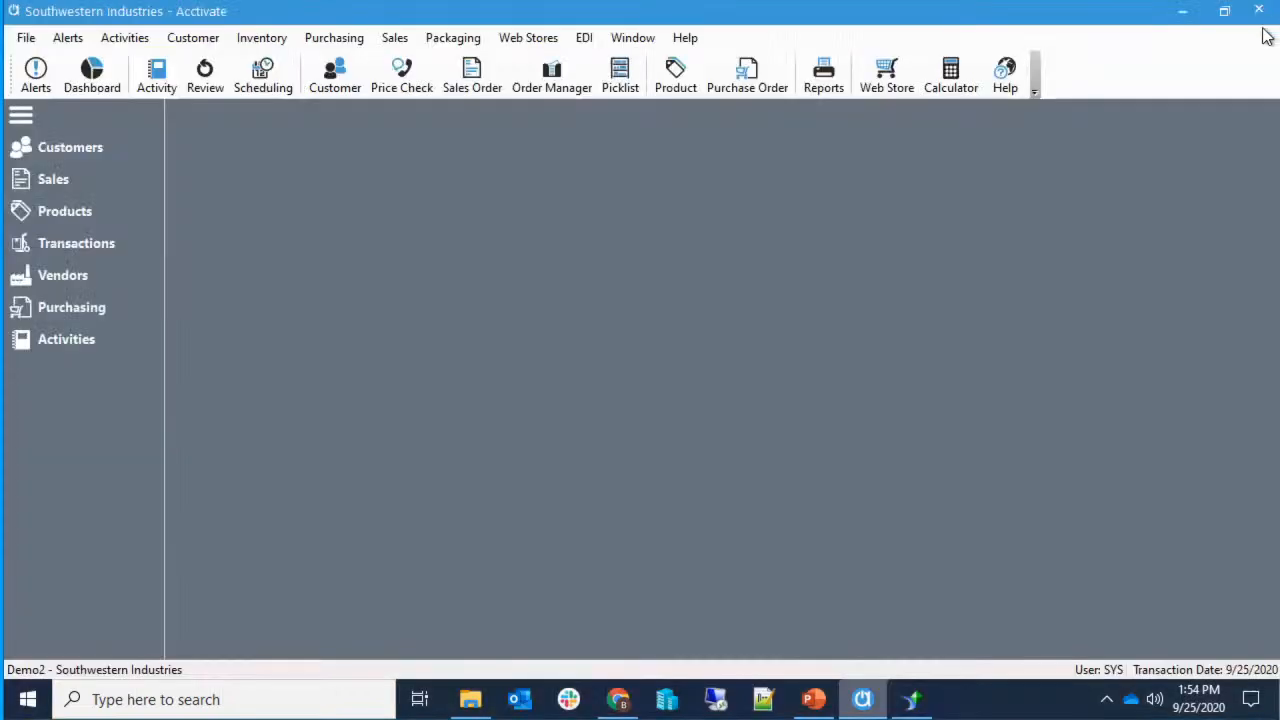
left_click(908, 698)
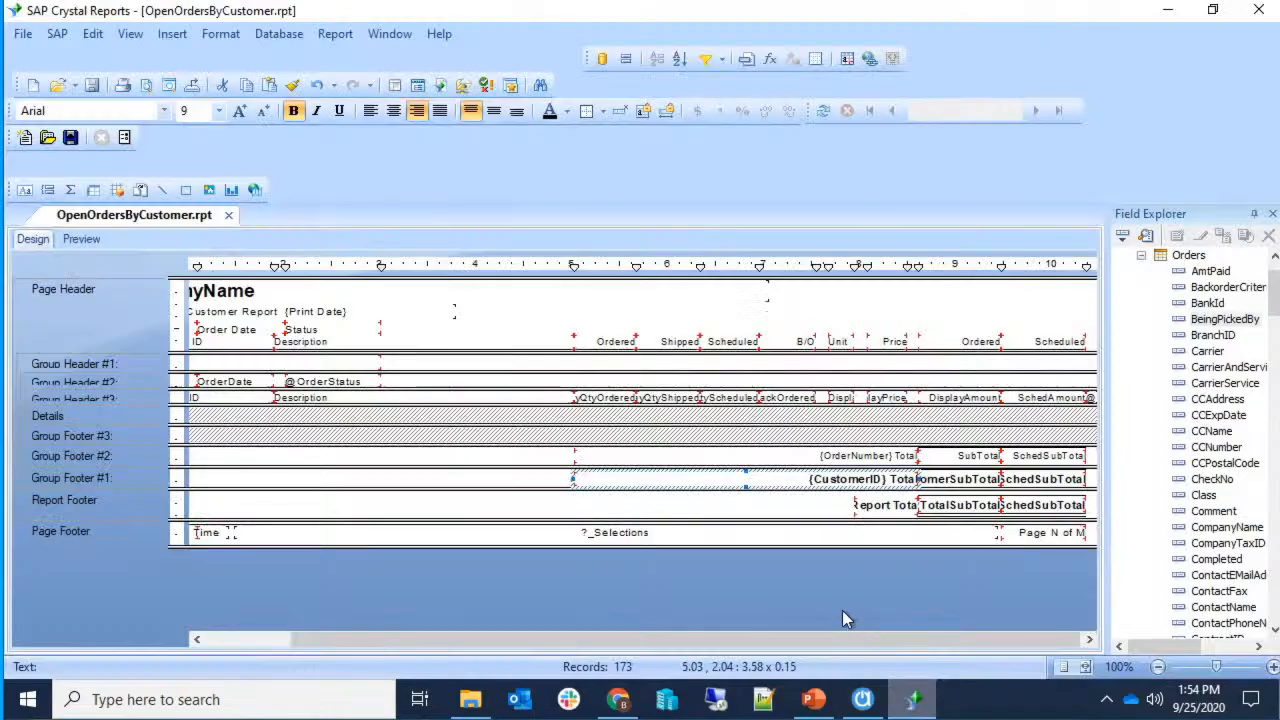
Preview the report with its data.
left_click(128, 35)
left_click(140, 80)
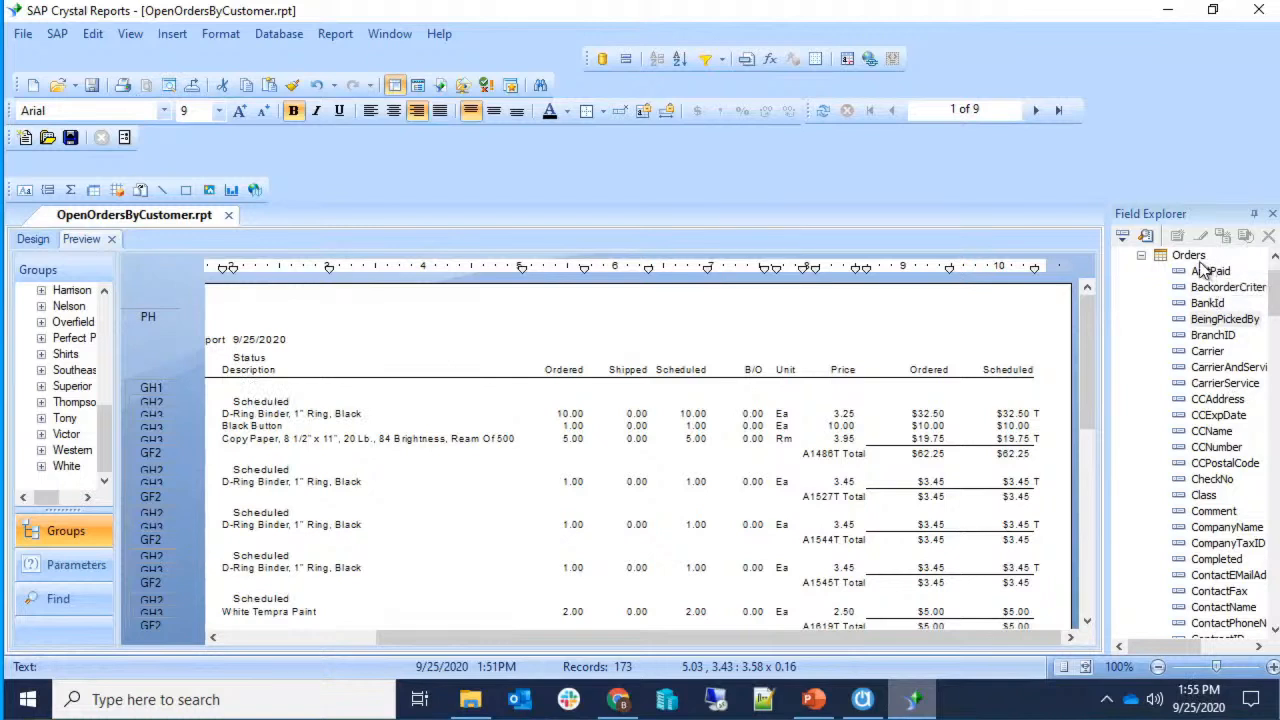
scroll(1213, 298, "up", 1)
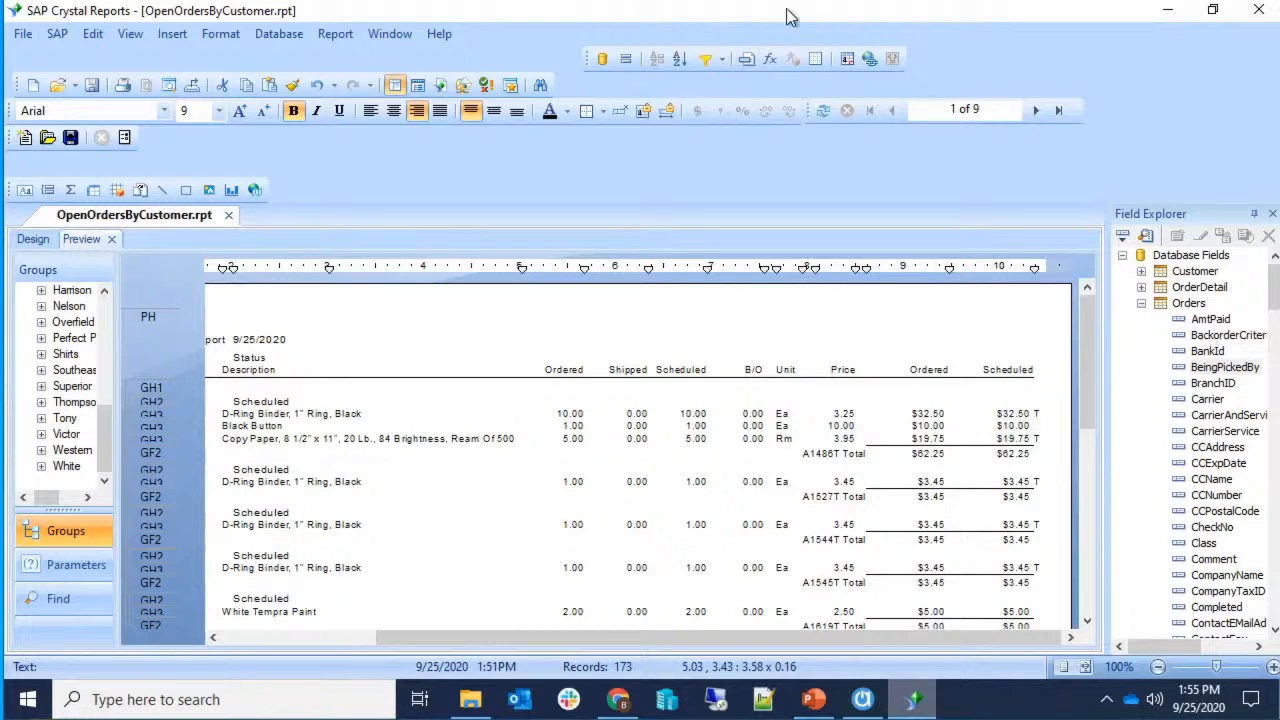
Verify the database, accept the changed Orders table, and select the new _PalletQty field.
left_click(261, 38)
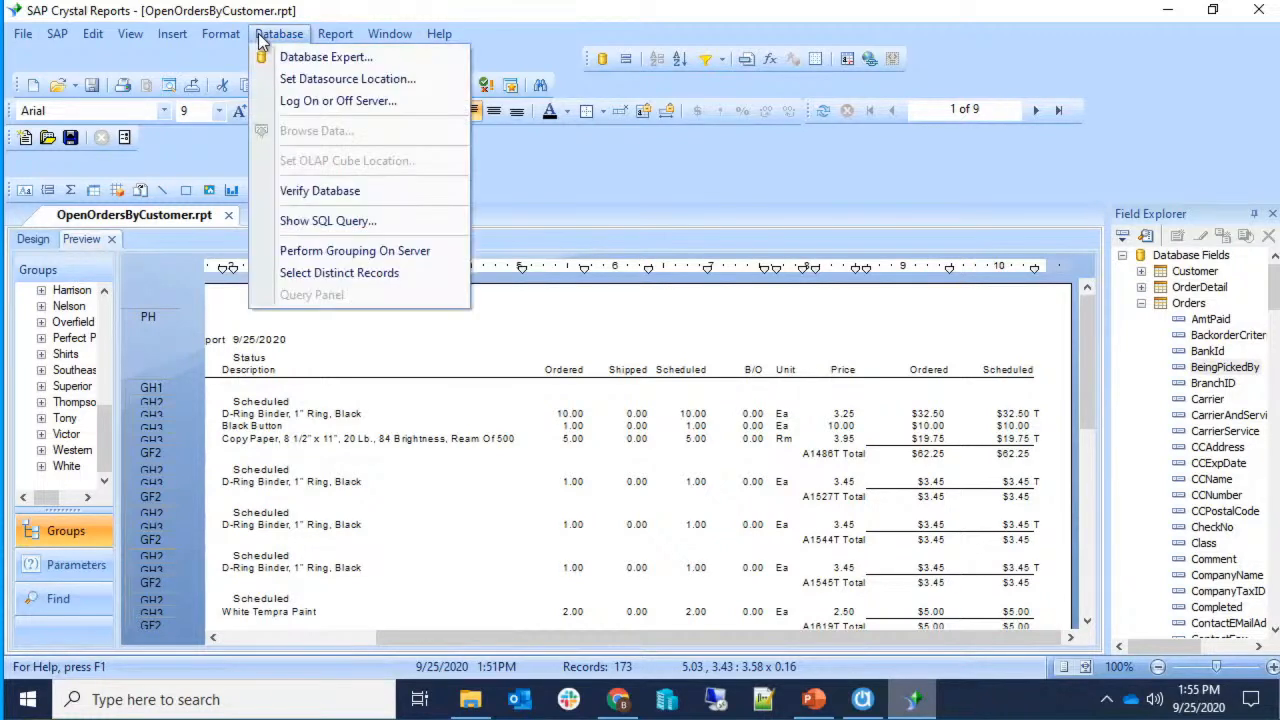
left_click(290, 190)
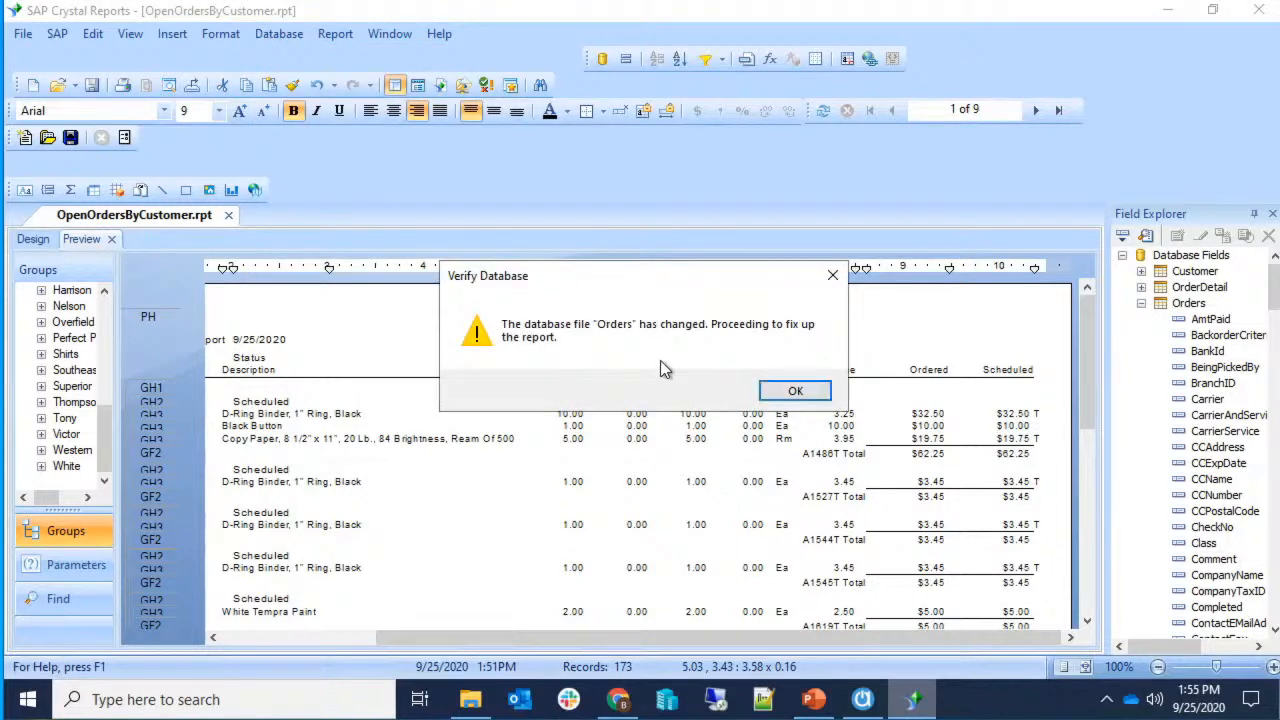
left_click(795, 392)
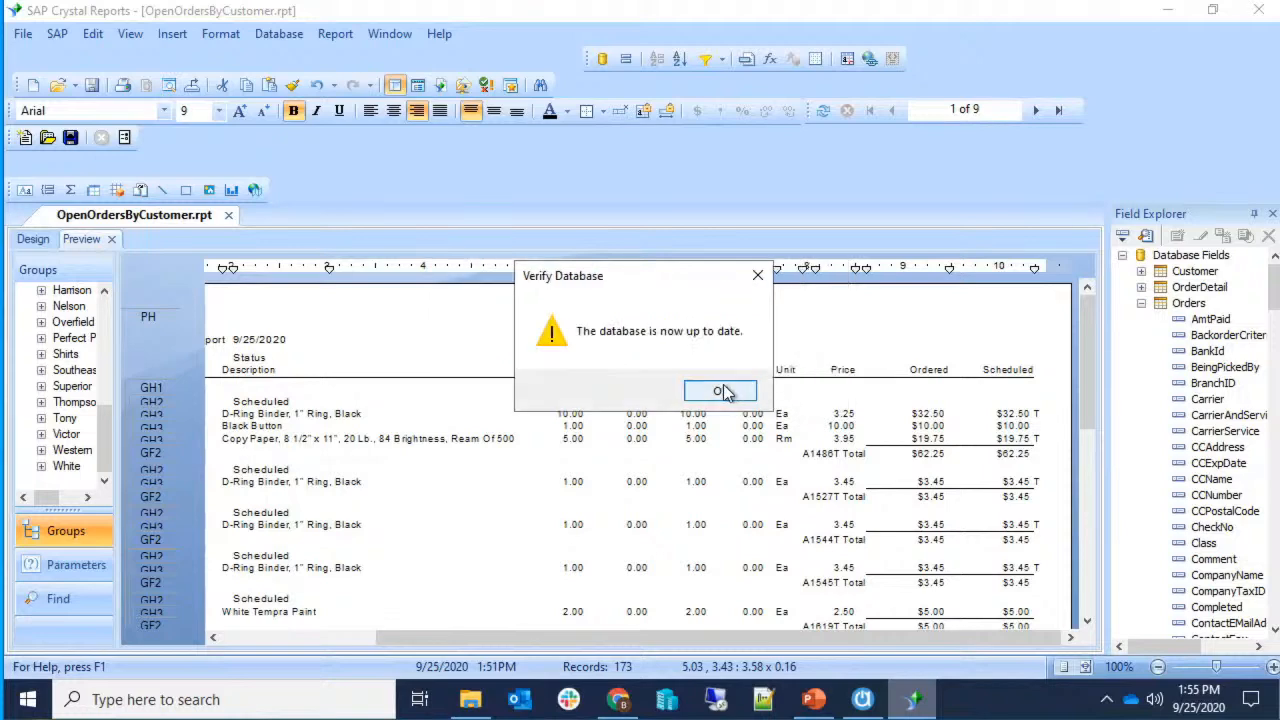
left_click(725, 389)
left_click(1216, 271)
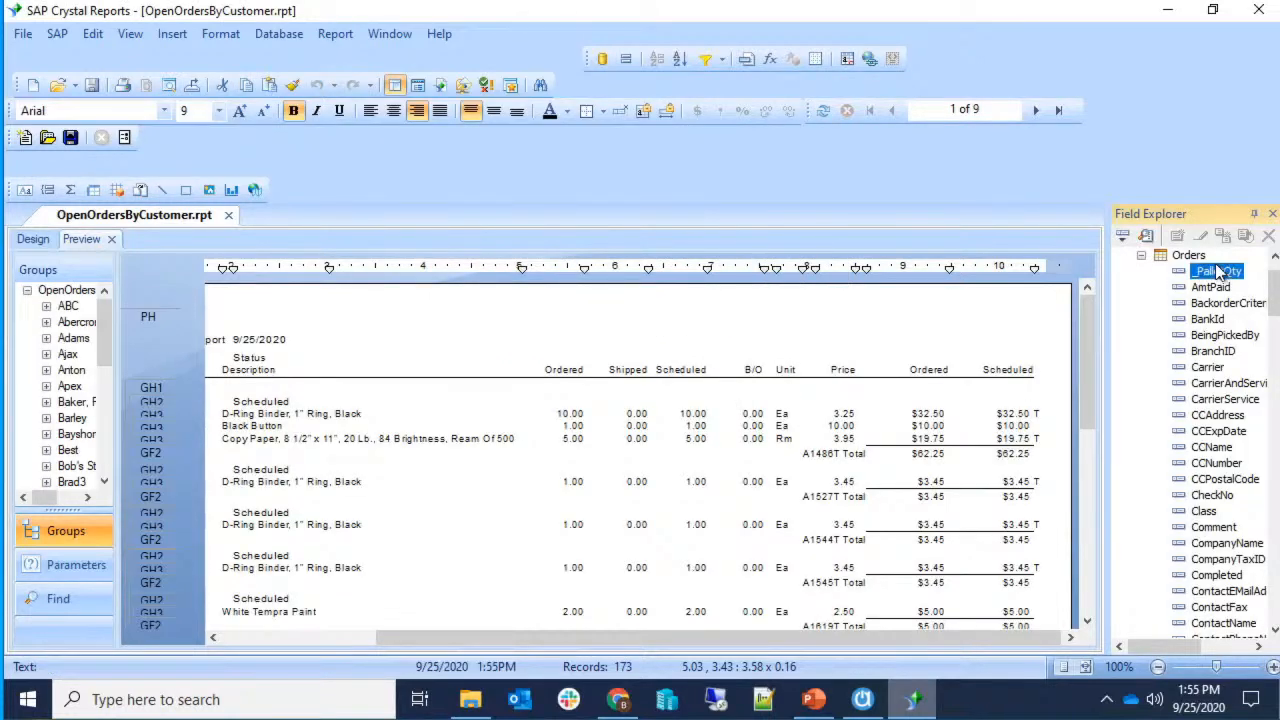
left_click(32, 238)
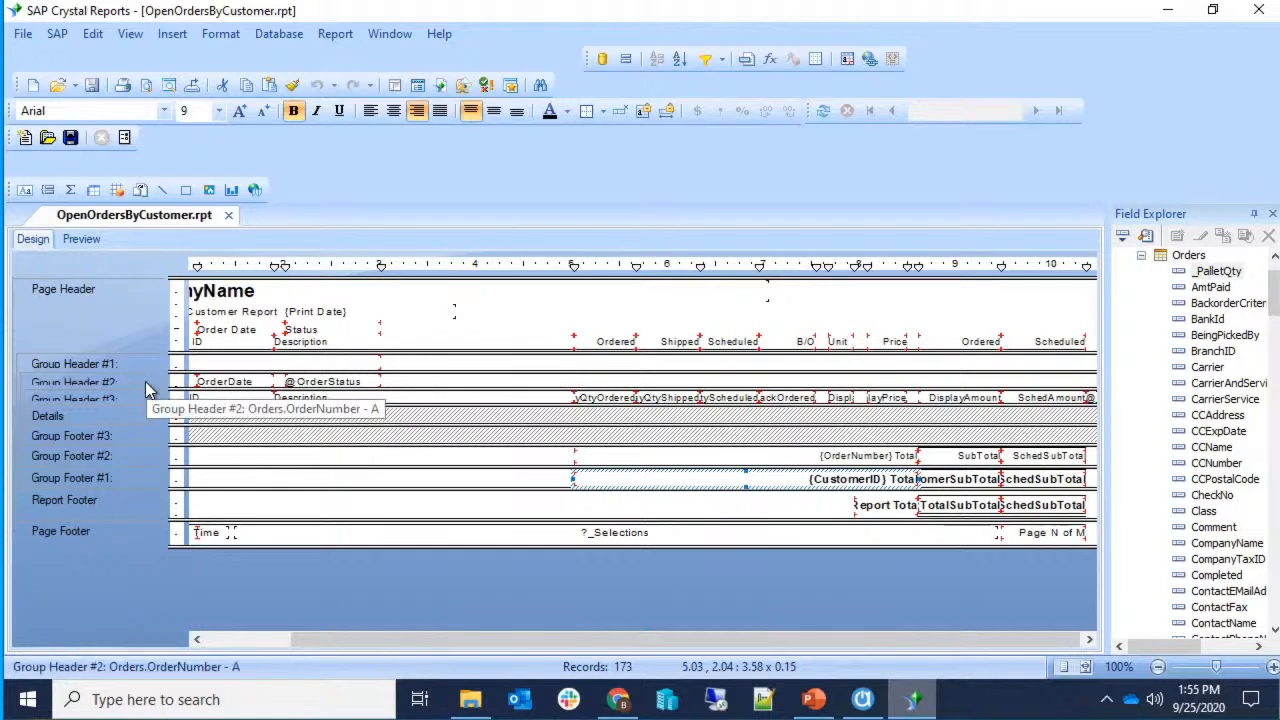
Drop _PalletQty into Group Header #2, preview, and compare its 0.00 value with Shipped quantities.
left_click_drag(1221, 273, 512, 380)
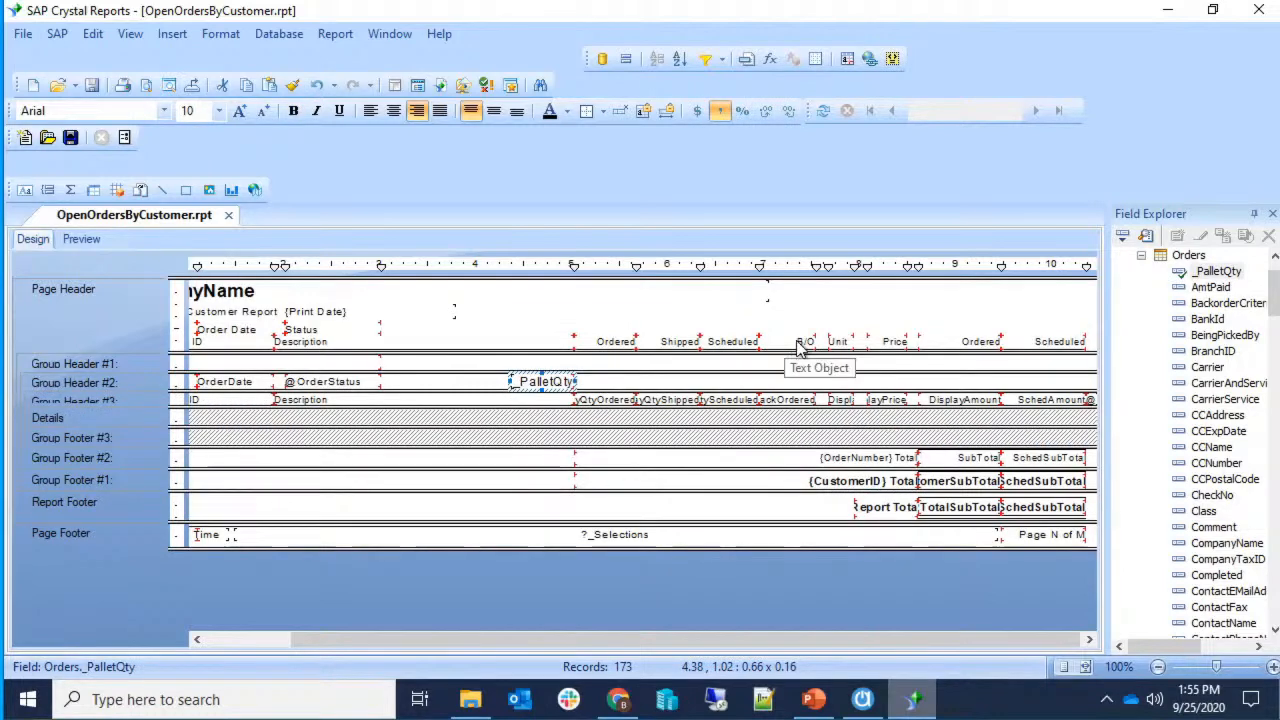
left_click(84, 239)
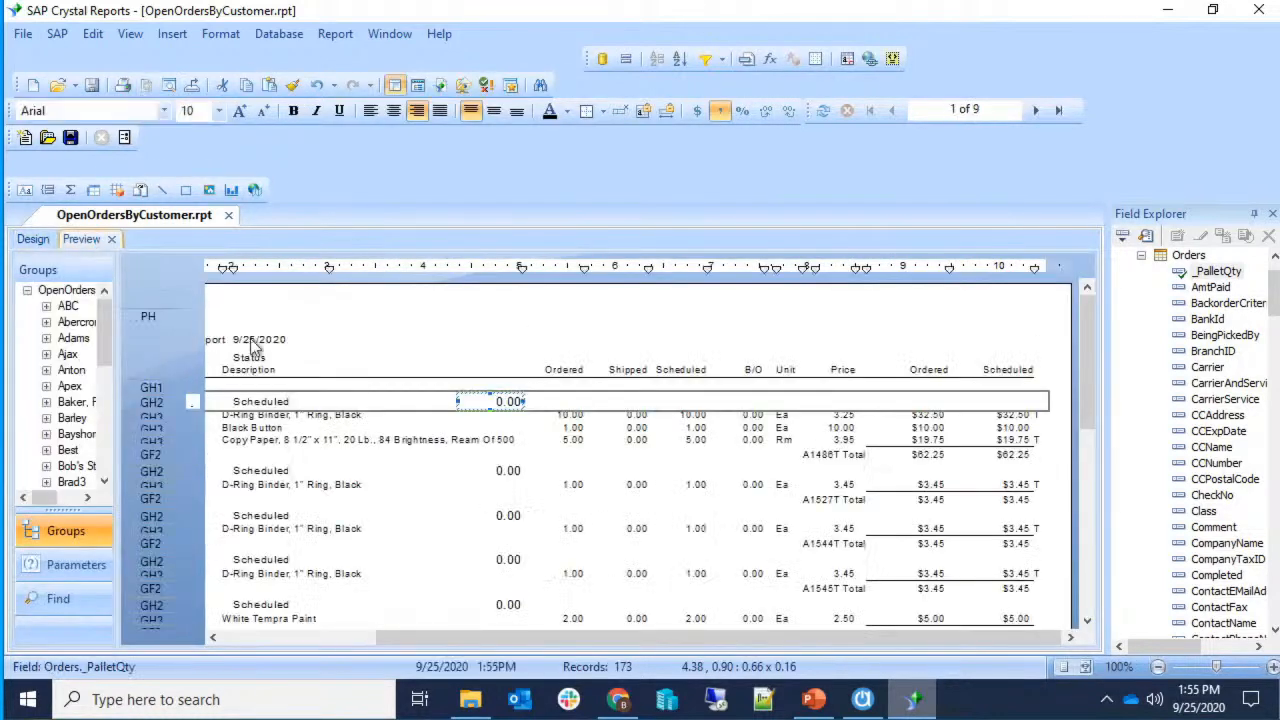
left_click(562, 500)
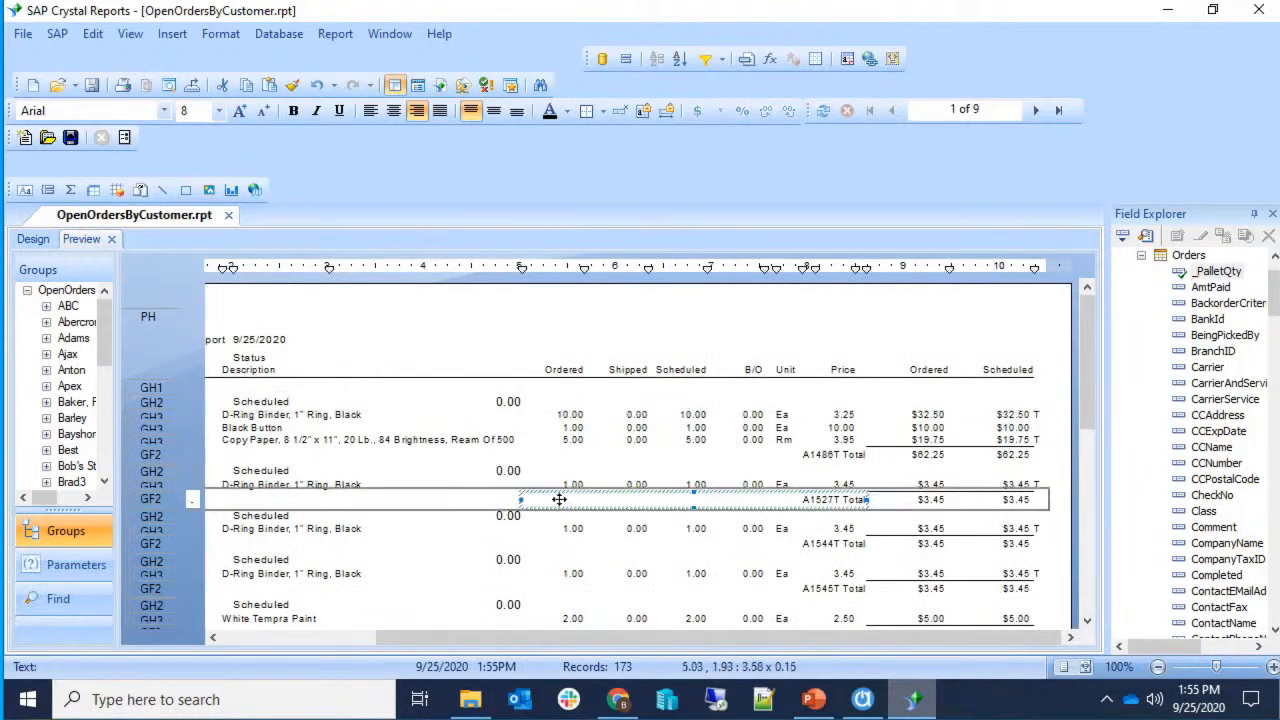
left_click(510, 402)
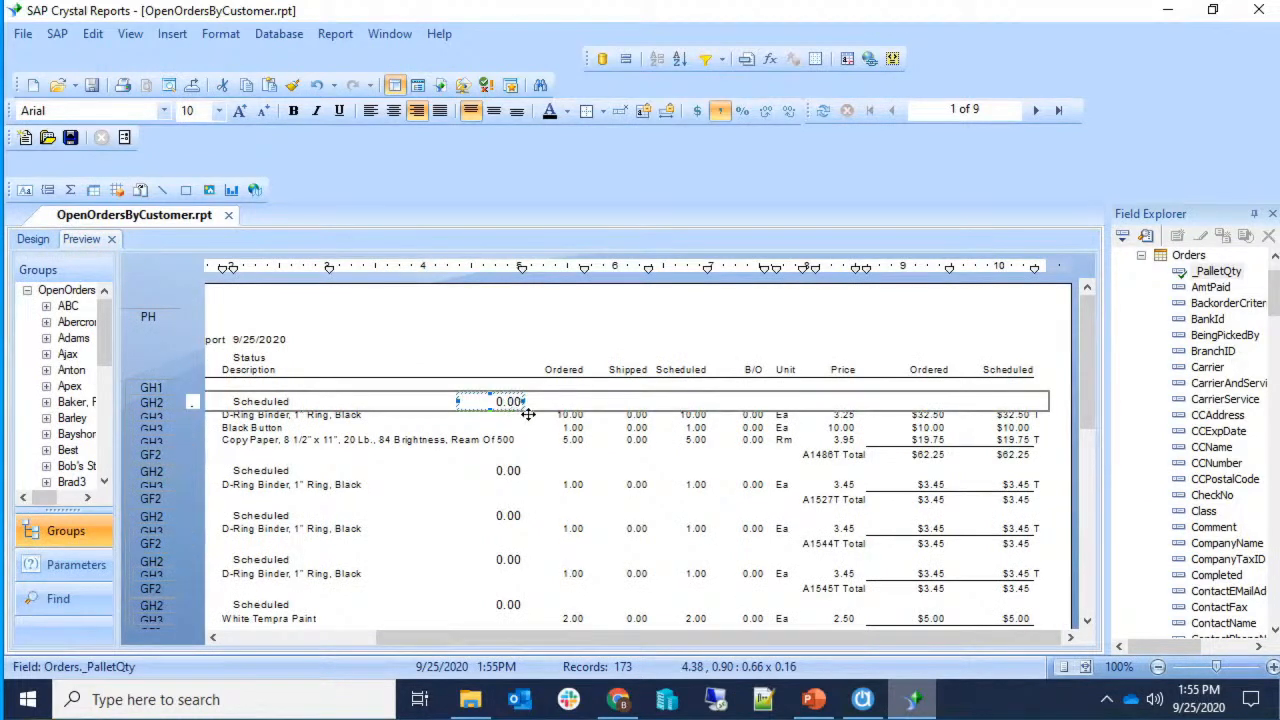
left_click(632, 418)
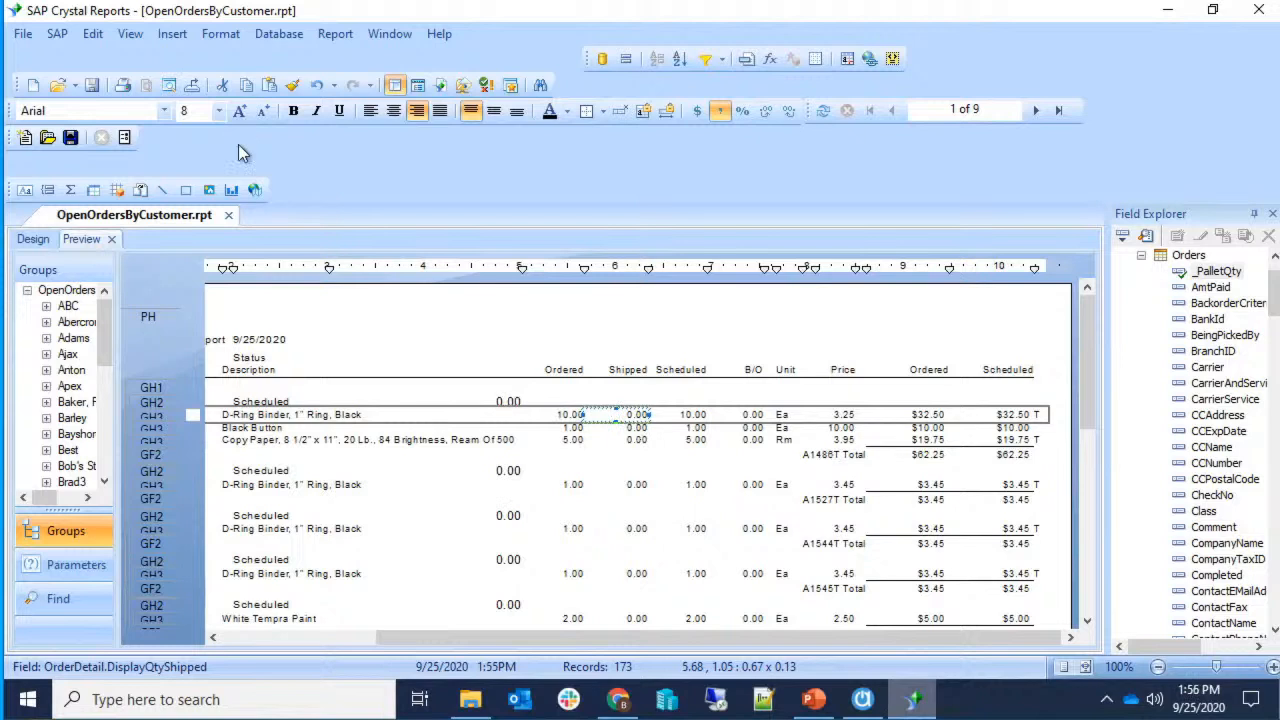
left_click(509, 402)
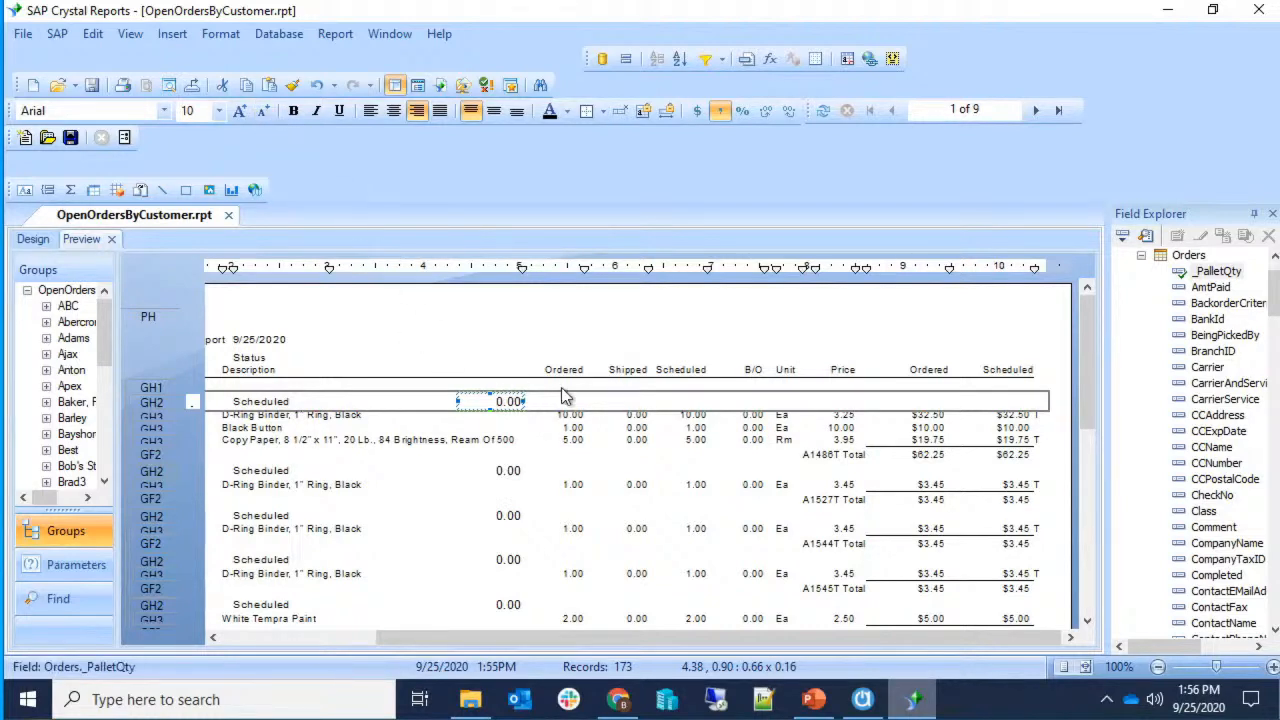
left_click(657, 473)
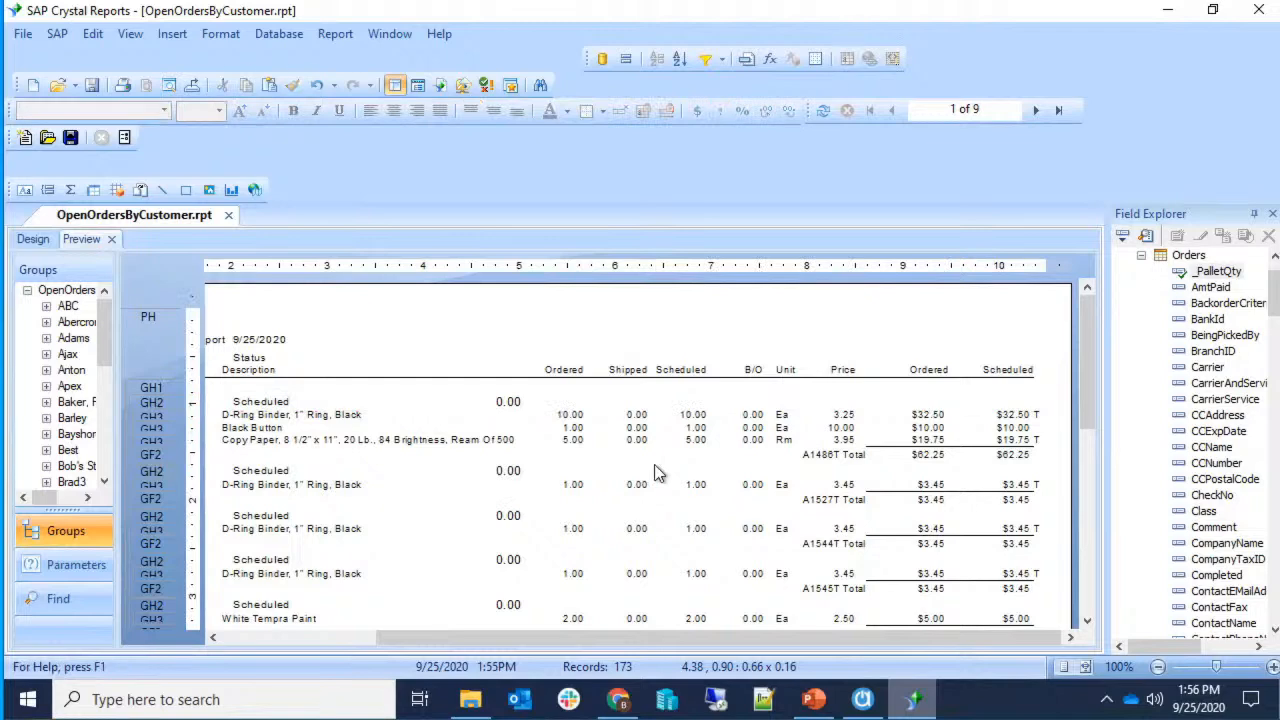
Copy the Shipped field's formatting onto the PalletQty value with Format Painter.
right_click(639, 416)
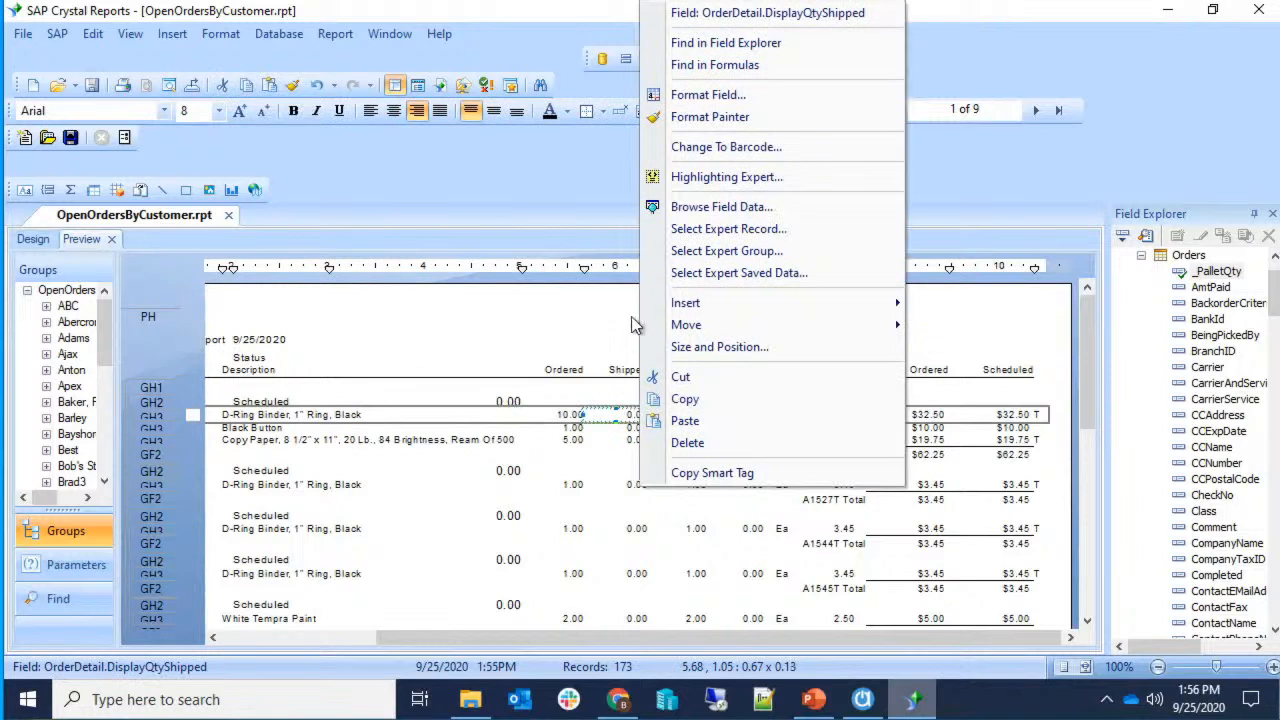
left_click(683, 118)
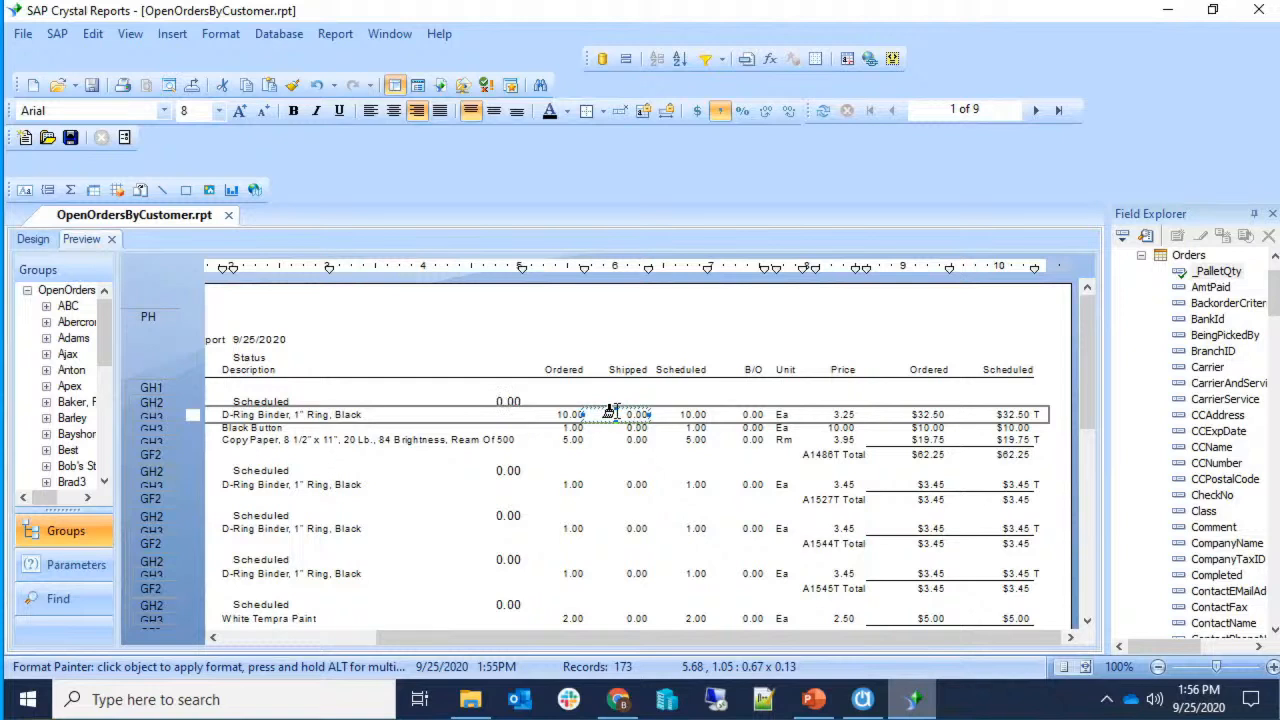
left_click(497, 401)
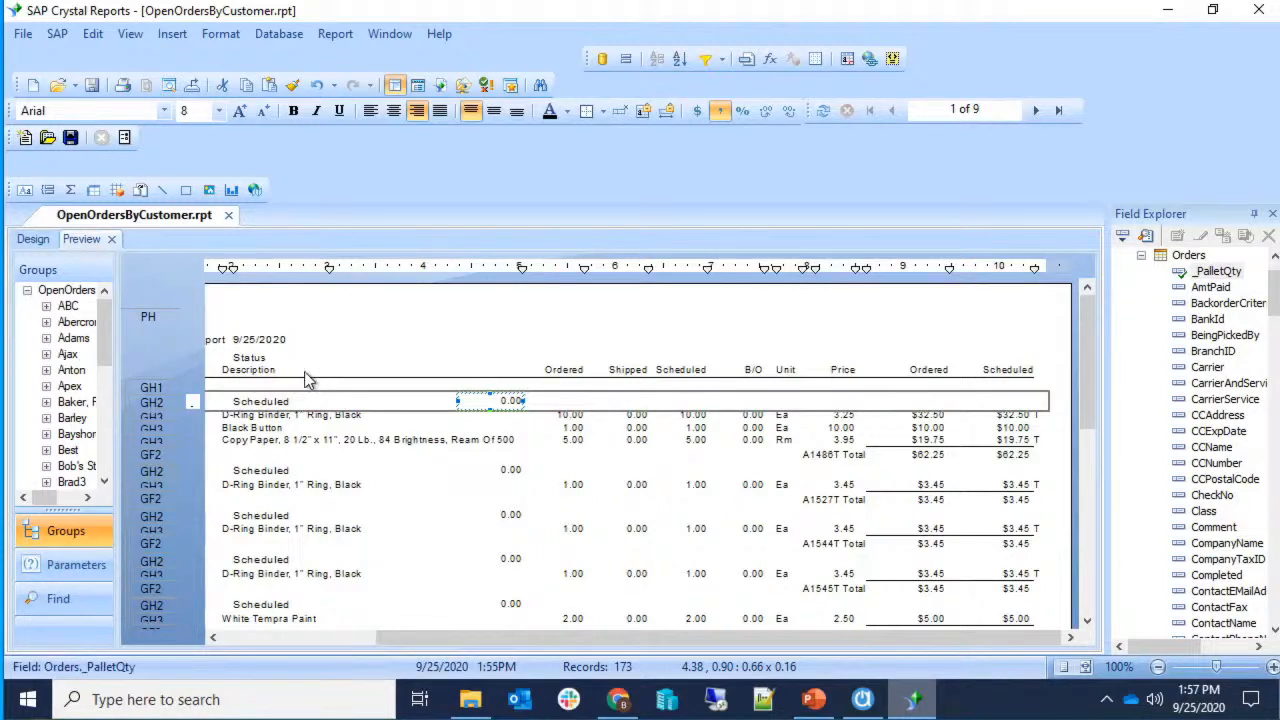
Try Decrease and Increase Decimals on PalletQty, leaving it at two decimal places.
left_click(412, 368)
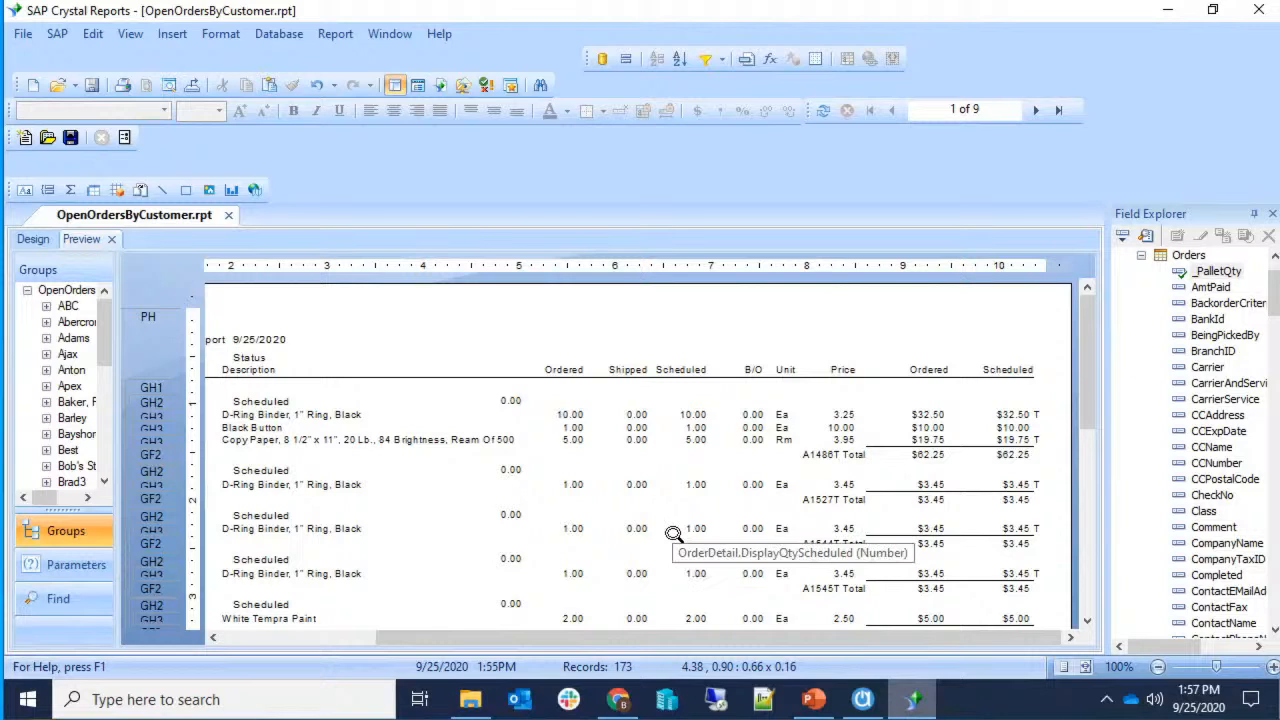
left_click(512, 401)
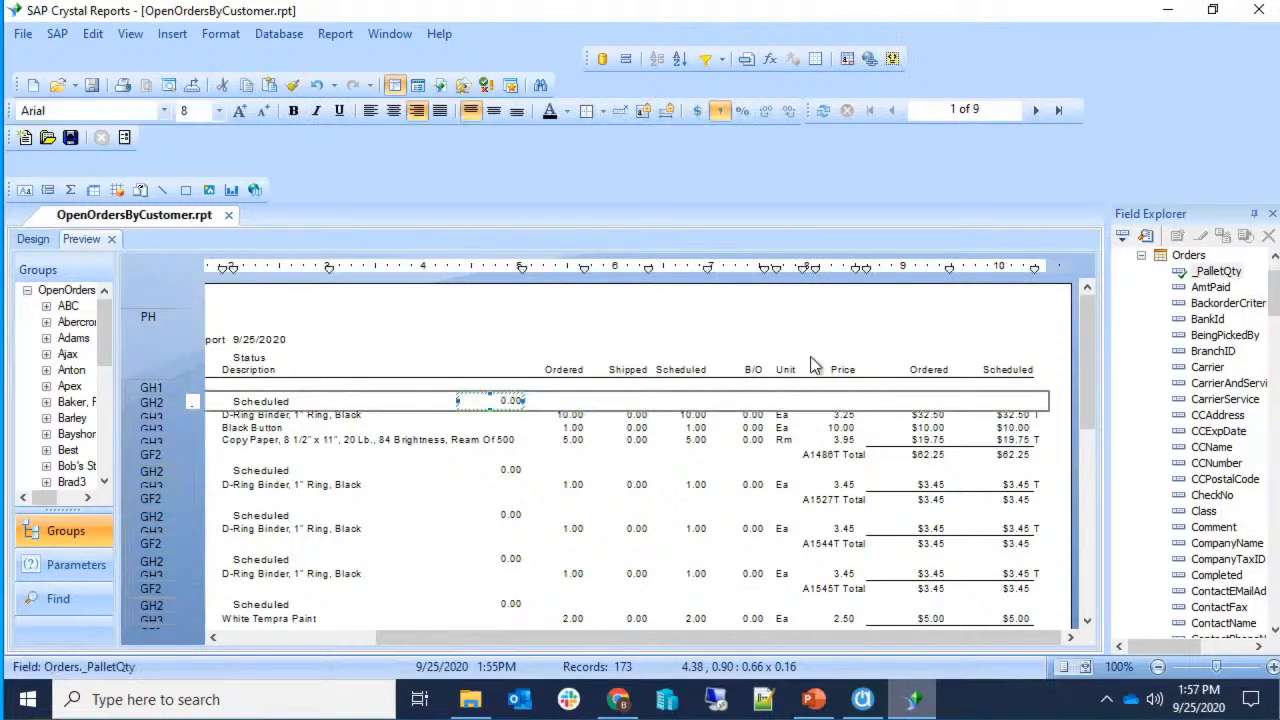
left_click(789, 117)
left_click(789, 117)
left_click(764, 114)
left_click(764, 114)
Open PalletQty's customized number format and start a conditional formula for Decimals.
right_click(506, 401)
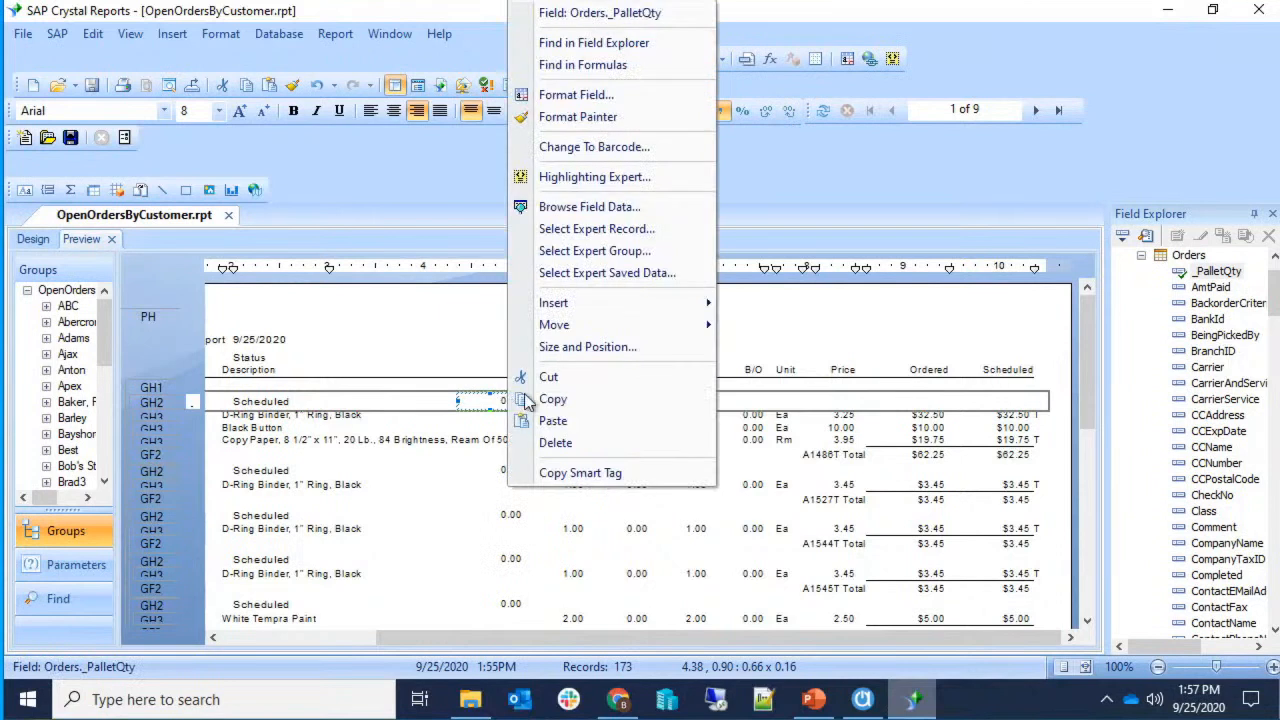
left_click(623, 92)
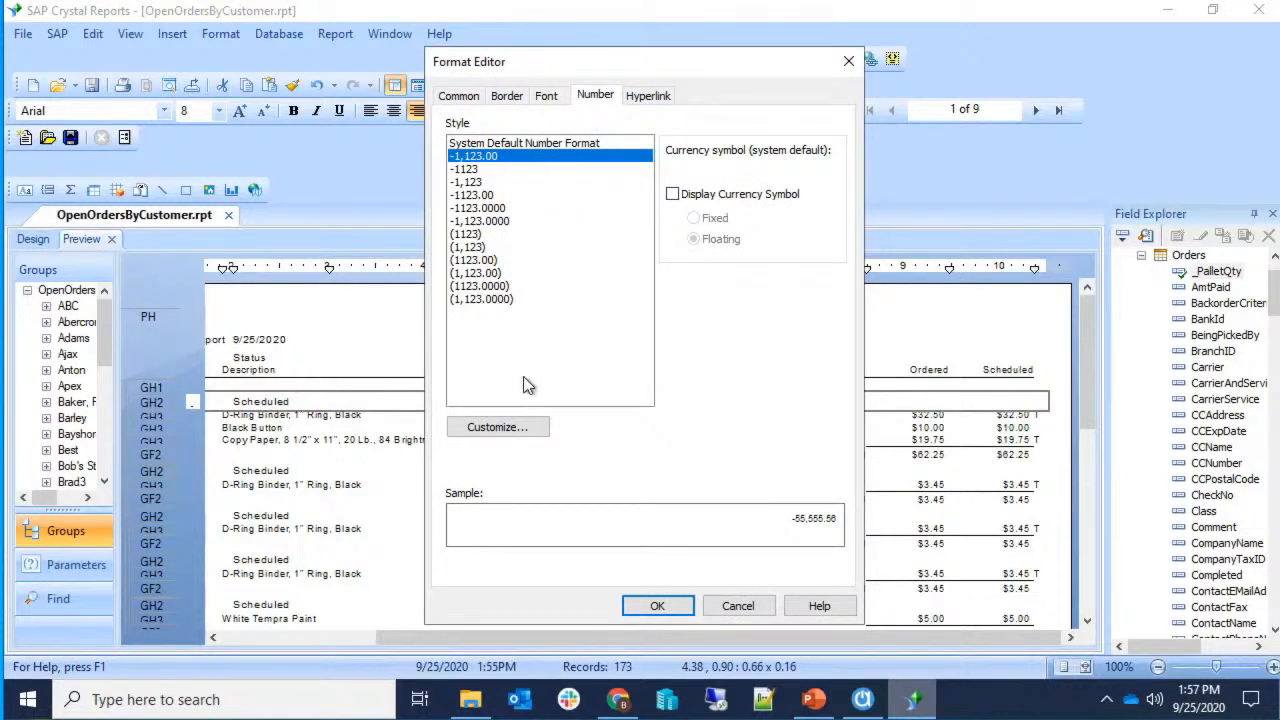
left_click(527, 428)
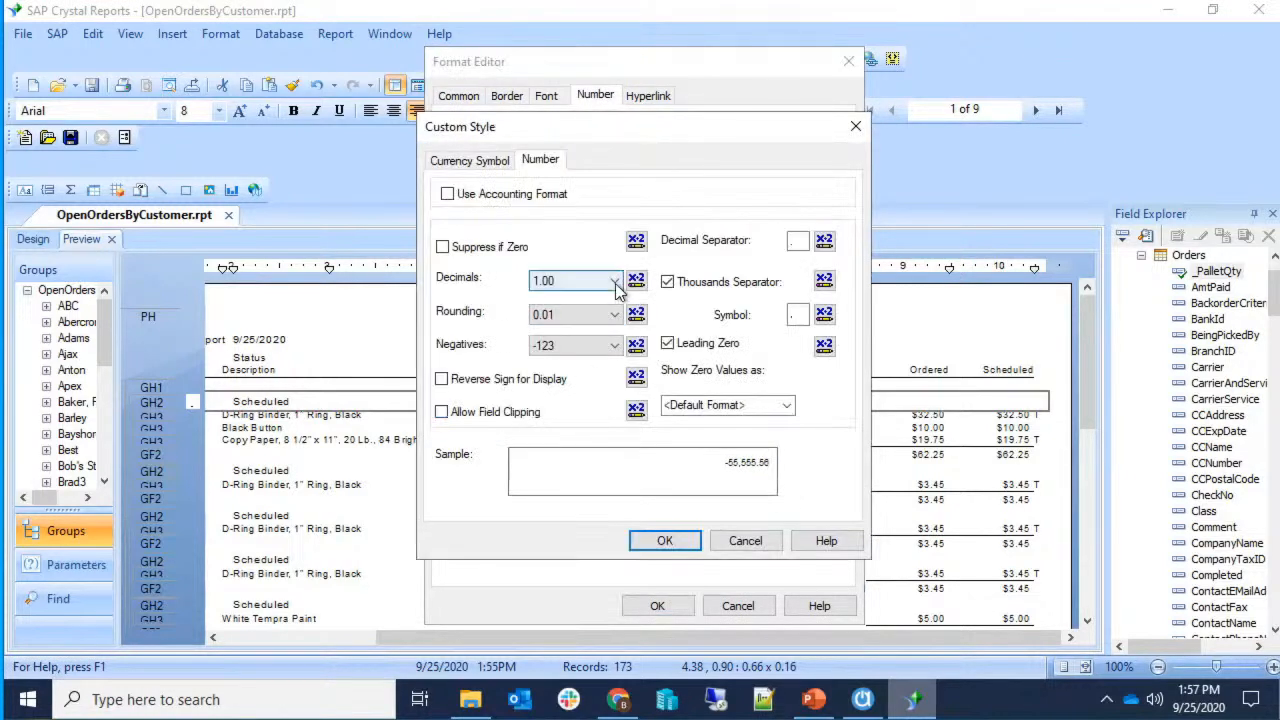
left_click(614, 281)
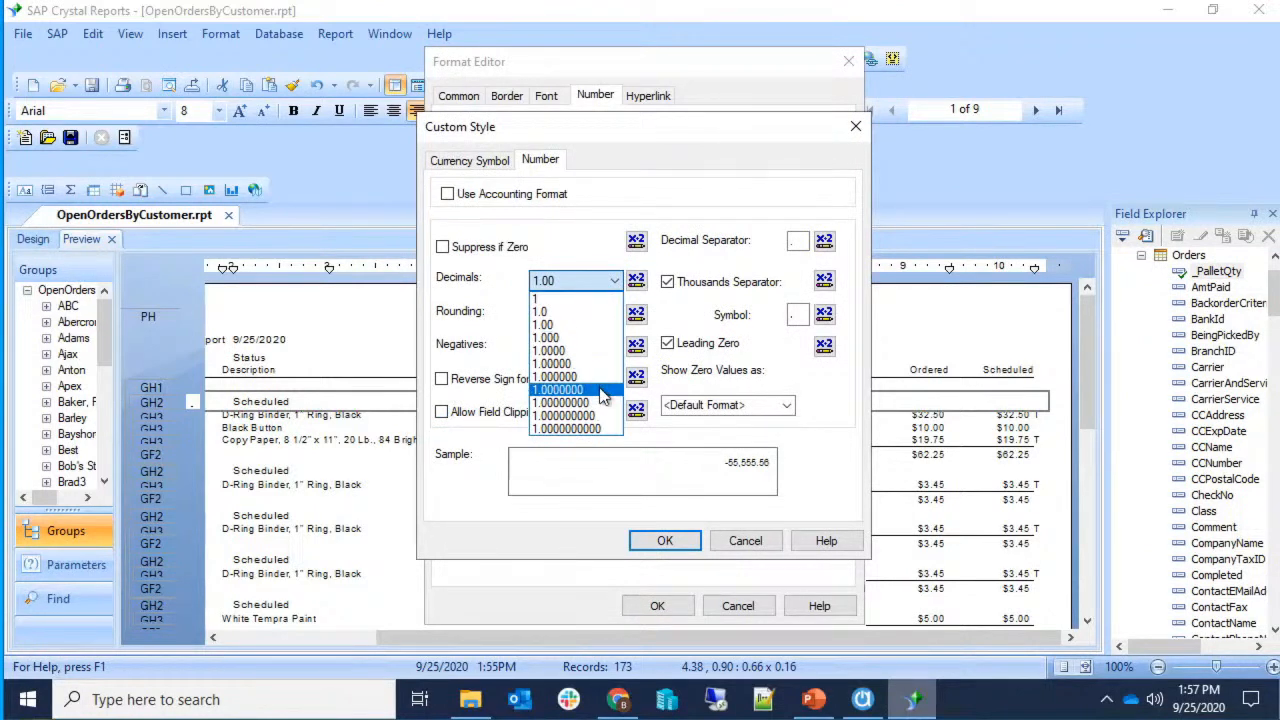
left_click(601, 285)
left_click(605, 314)
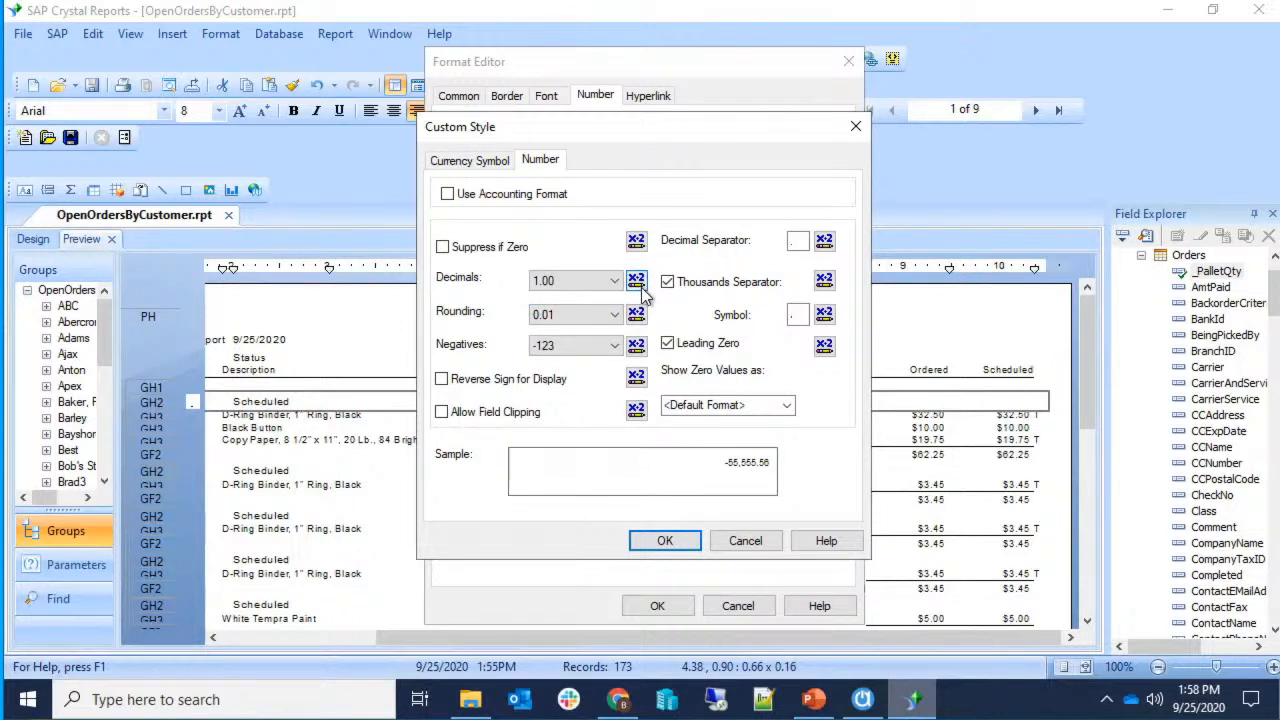
left_click(641, 287)
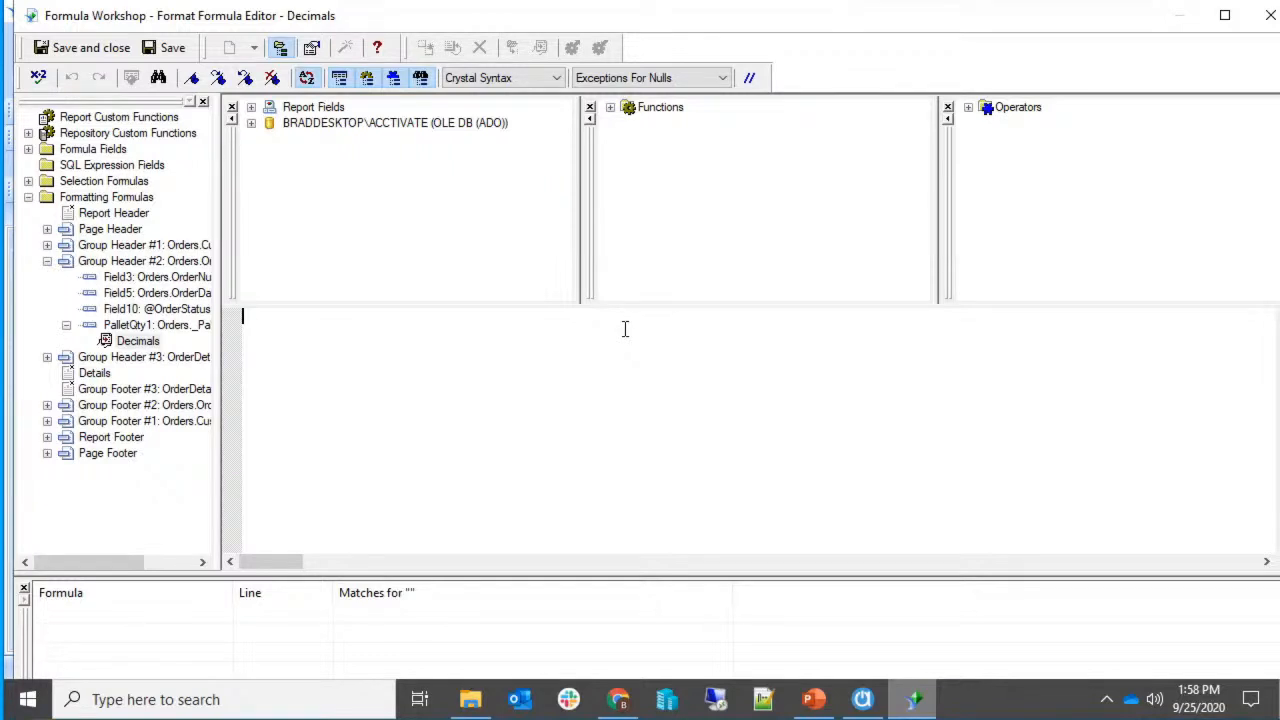
left_click(620, 700)
Select the dynamic-decimals Formula Code block in the Knowledge Base article, then return to Crystal Reports.
scroll(590, 380, "up", 1)
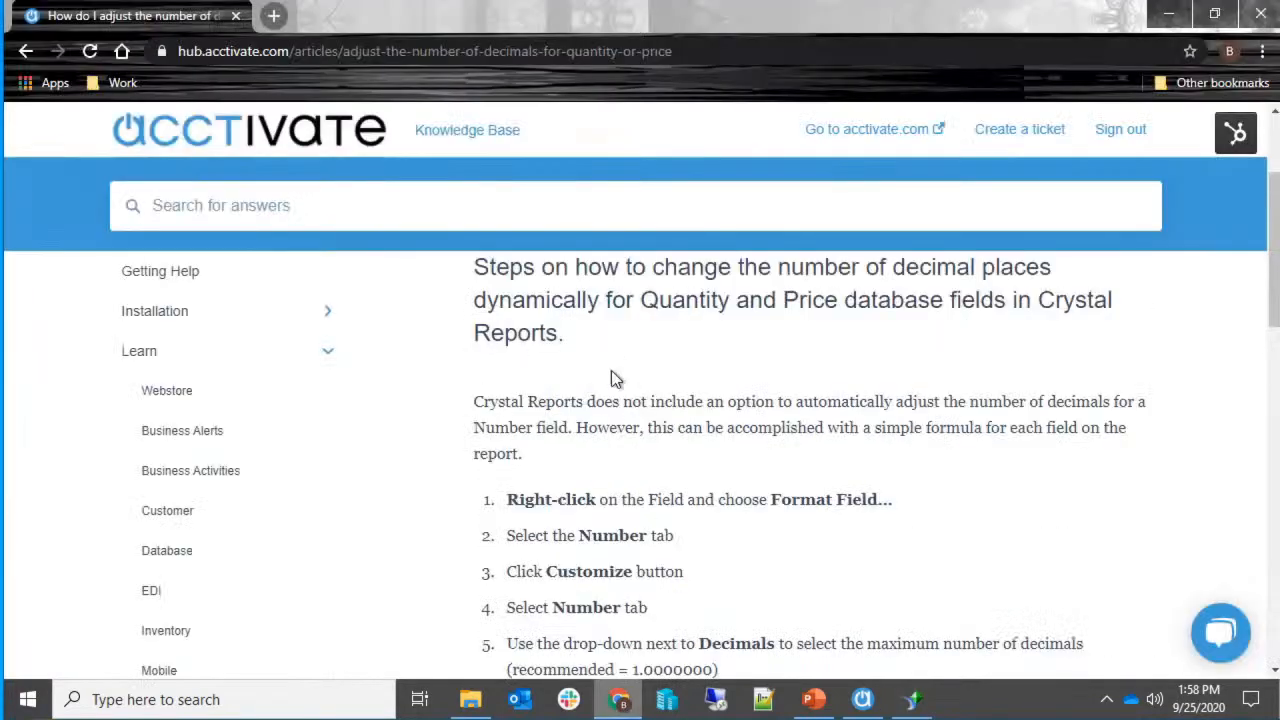
scroll(583, 345, "up", 2)
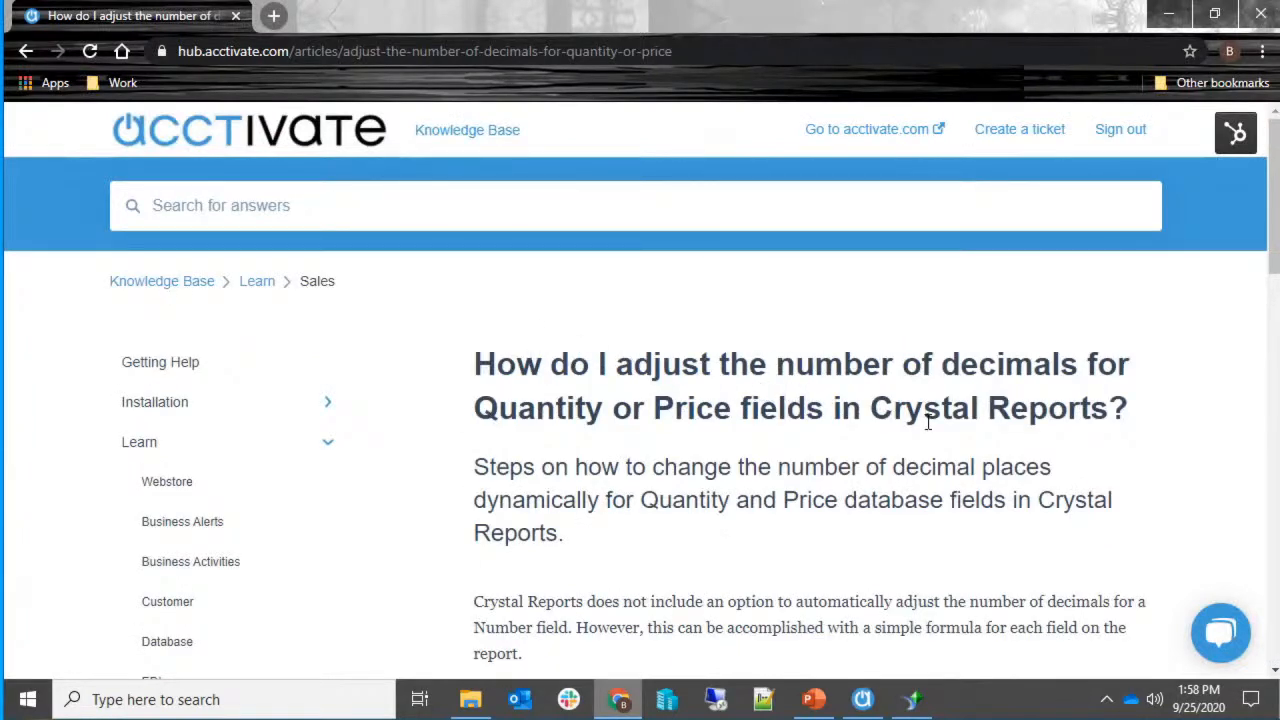
scroll(928, 422, "down", 4)
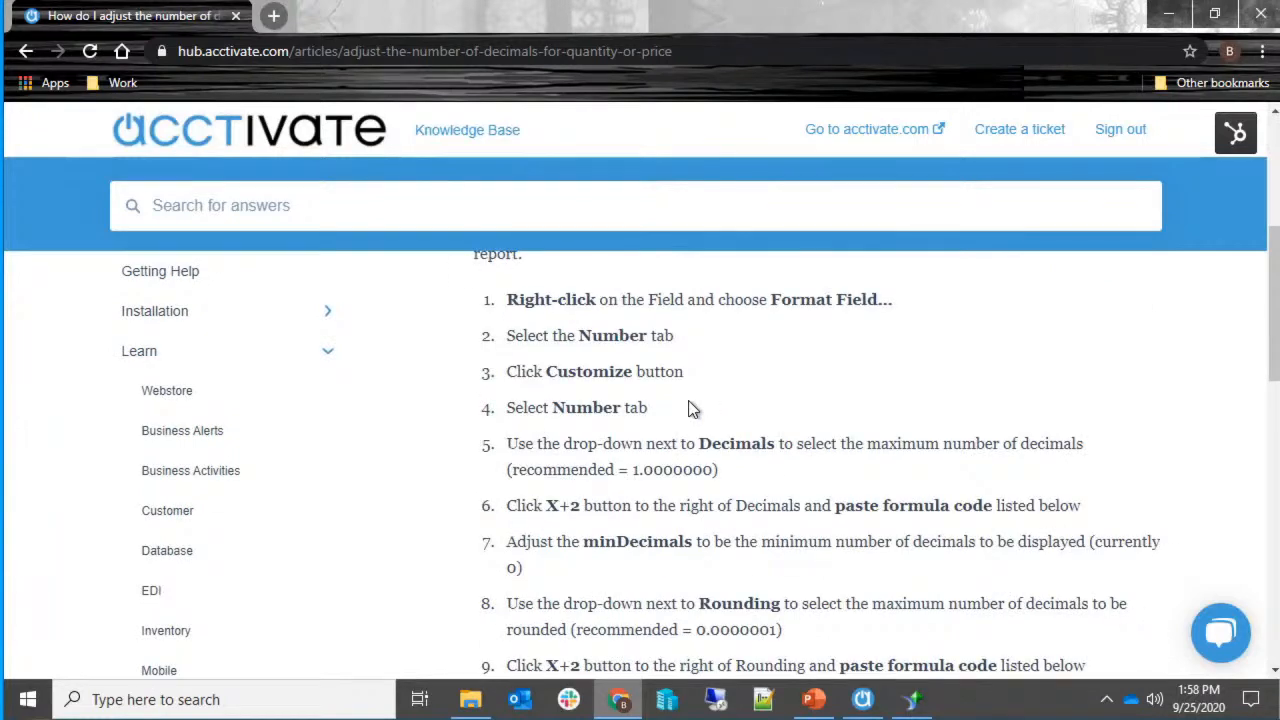
scroll(627, 415, "down", 5)
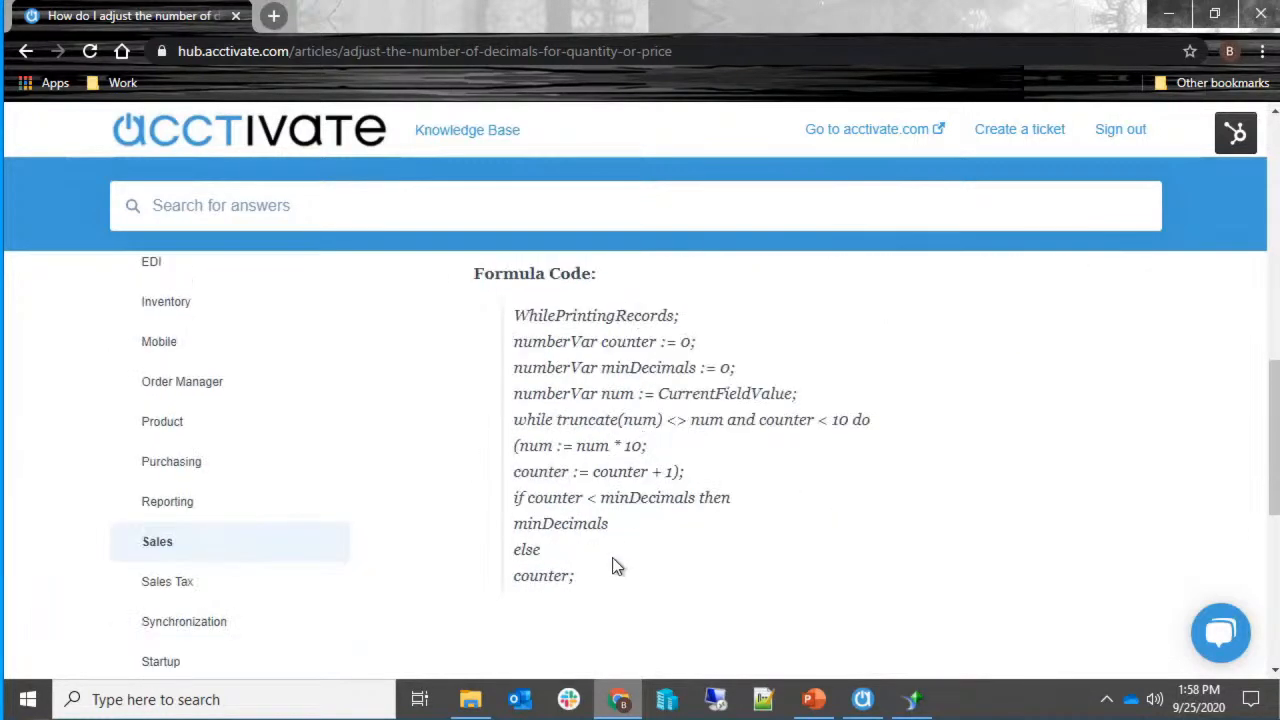
left_click_drag(600, 592, 513, 325)
key("ctrl+c")
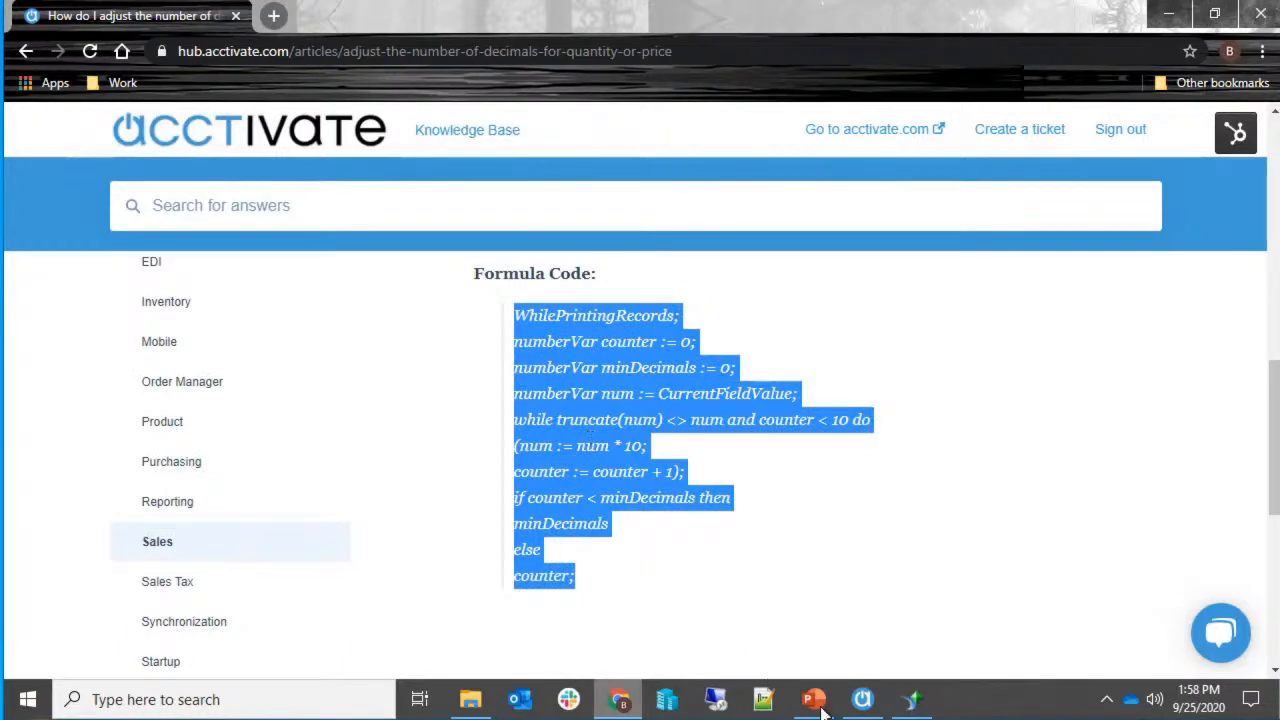
left_click(912, 705)
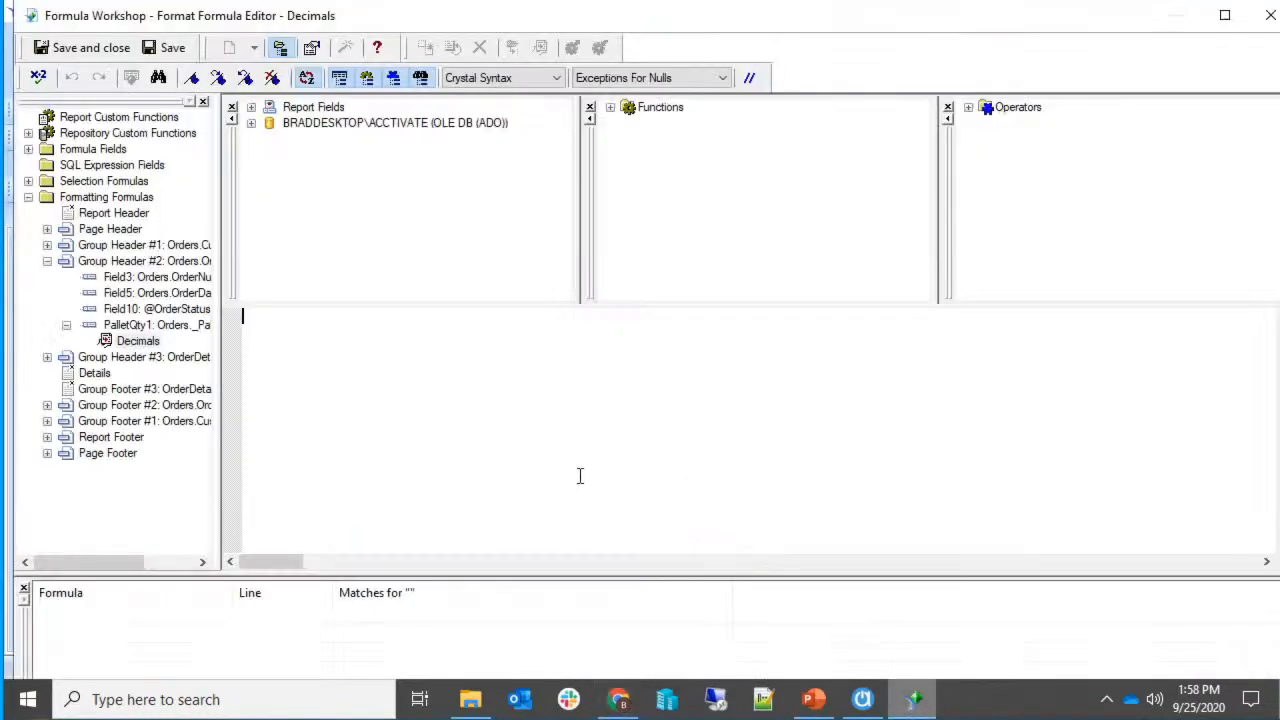
Paste the dynamic-decimals code into the Decimals formula and save it.
key("ctrl+v")
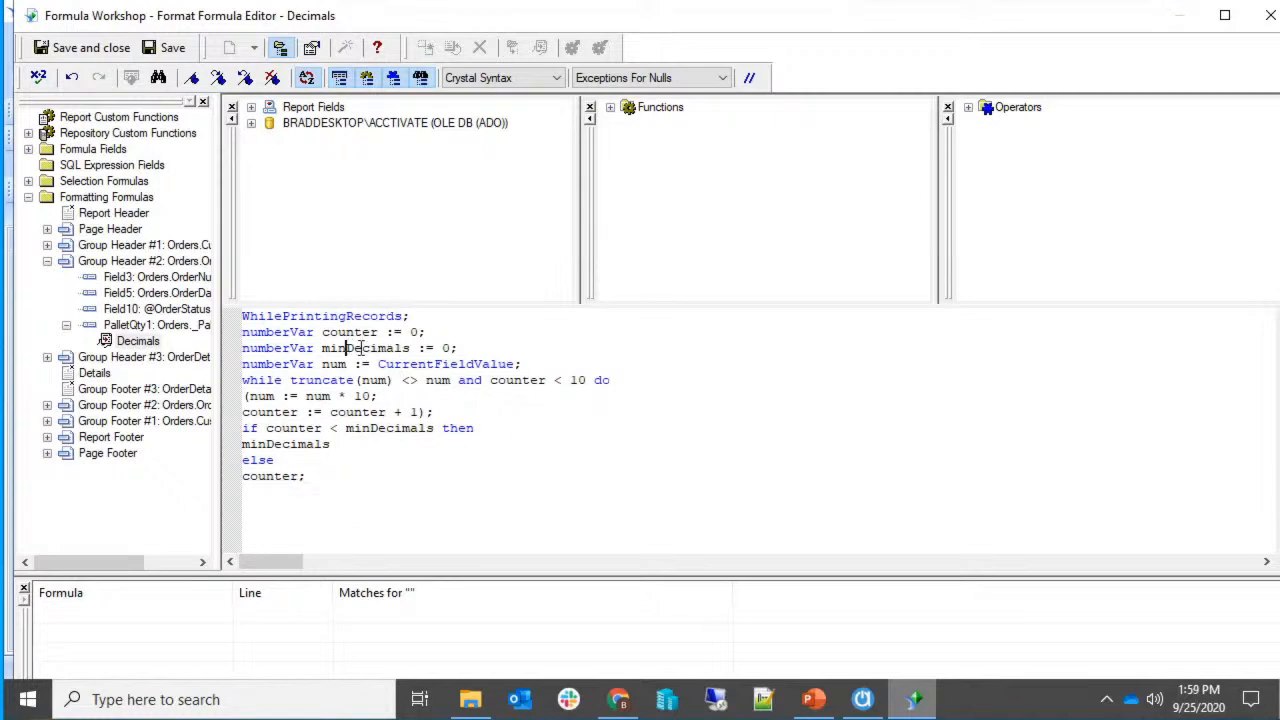
left_click(443, 348)
left_click(68, 54)
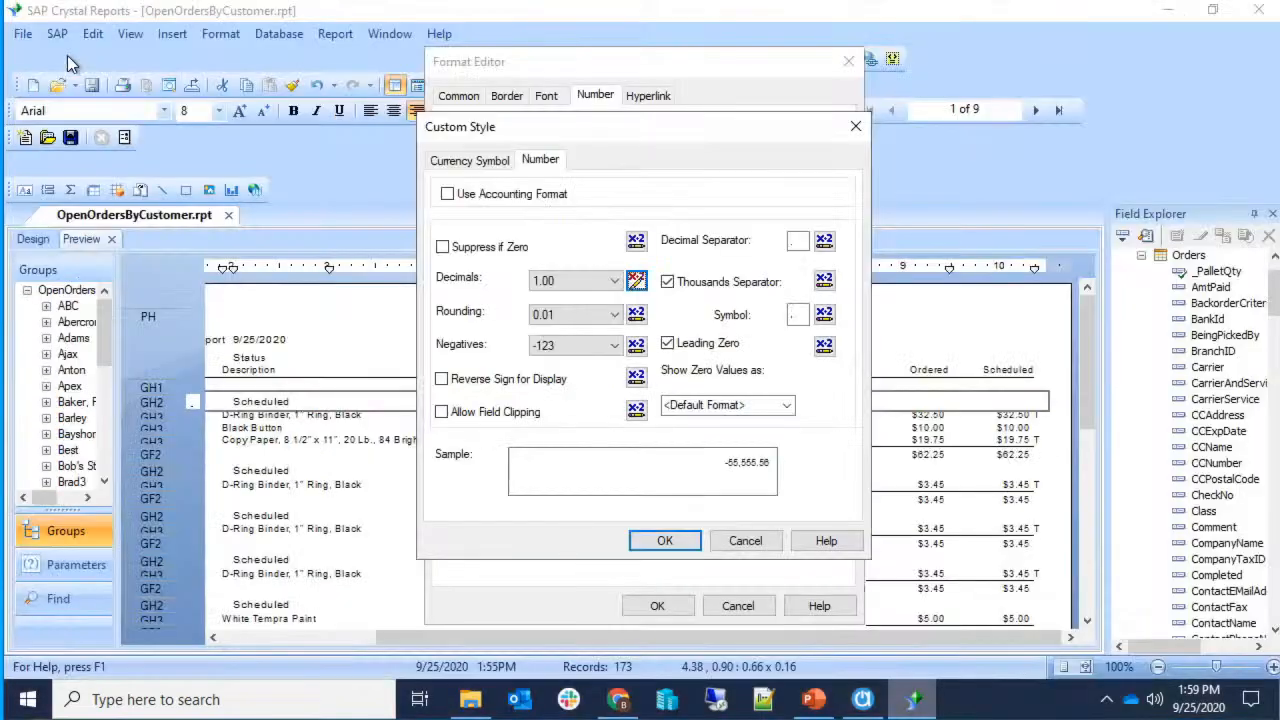
Paste the same code into the Rounding formula, save, and confirm both format dialogs.
left_click(636, 315)
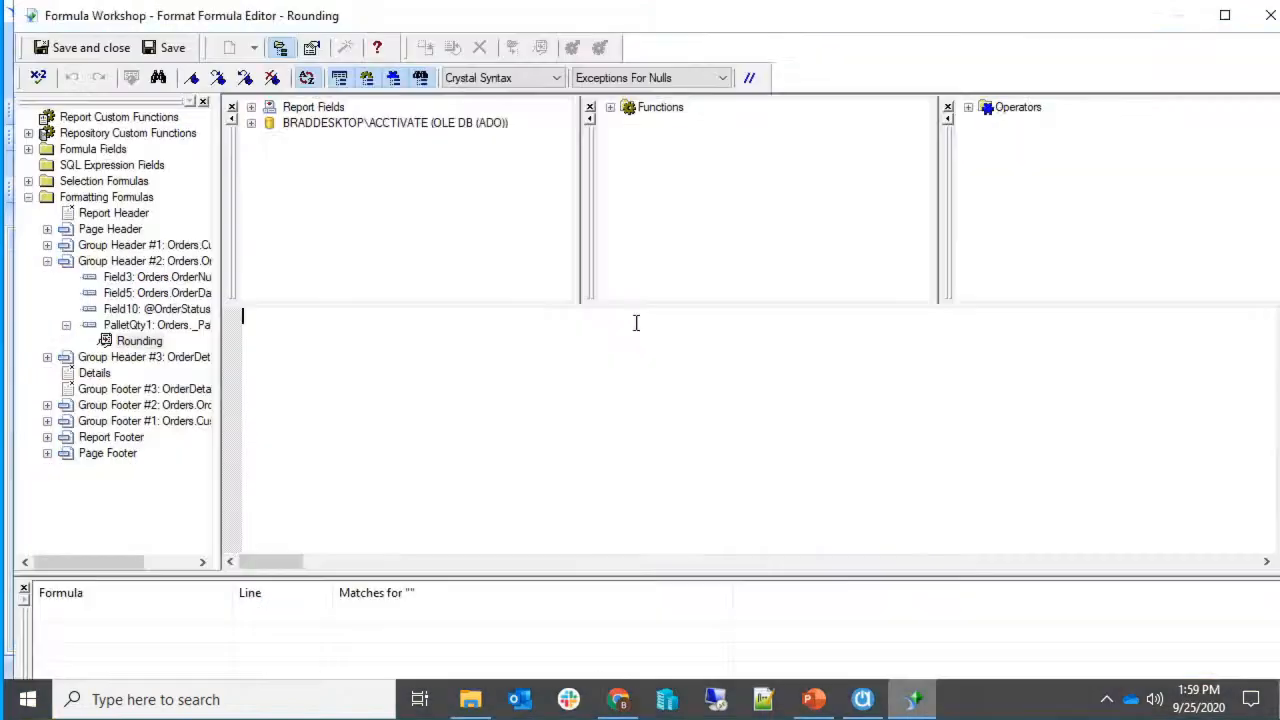
key("ctrl+v")
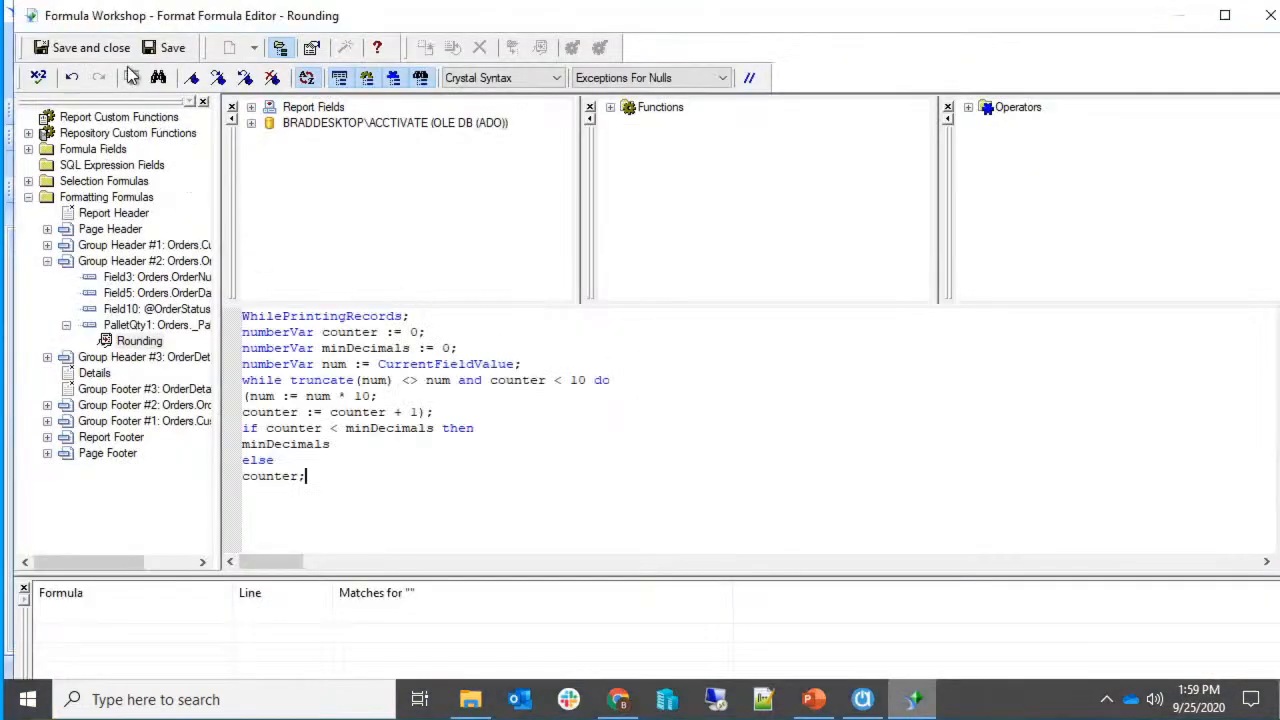
left_click(82, 47)
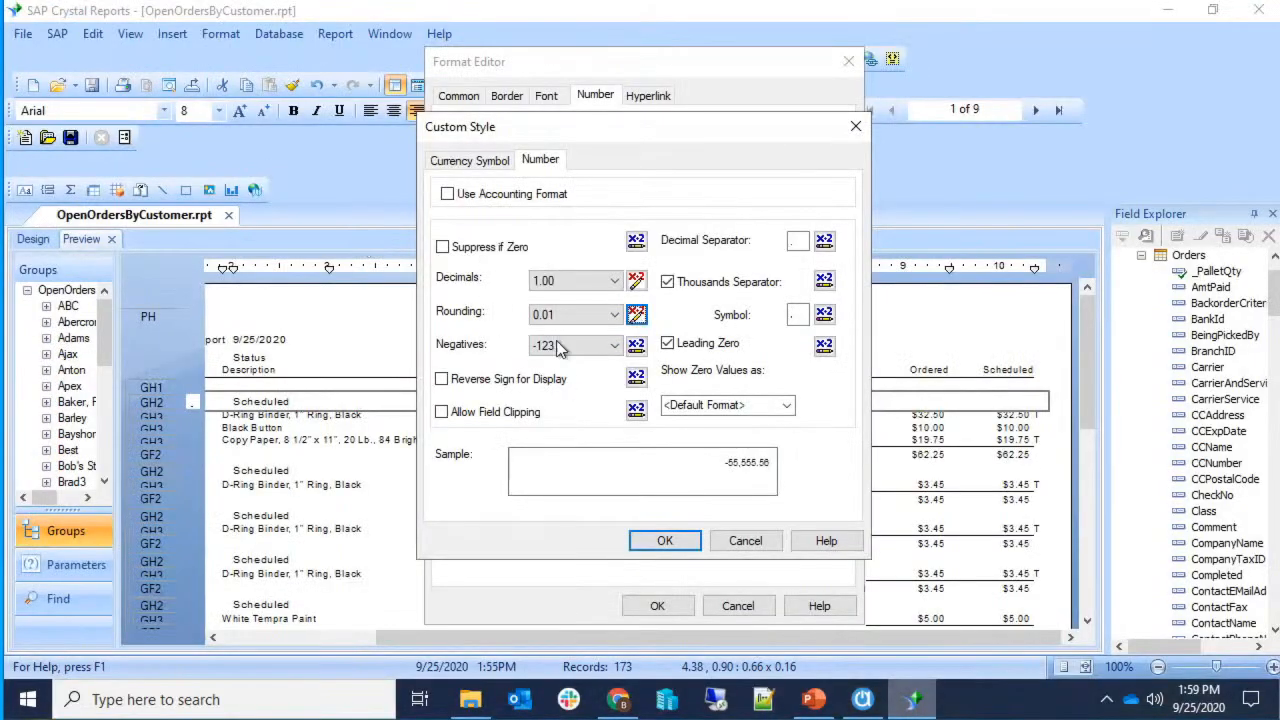
left_click(651, 543)
left_click(657, 607)
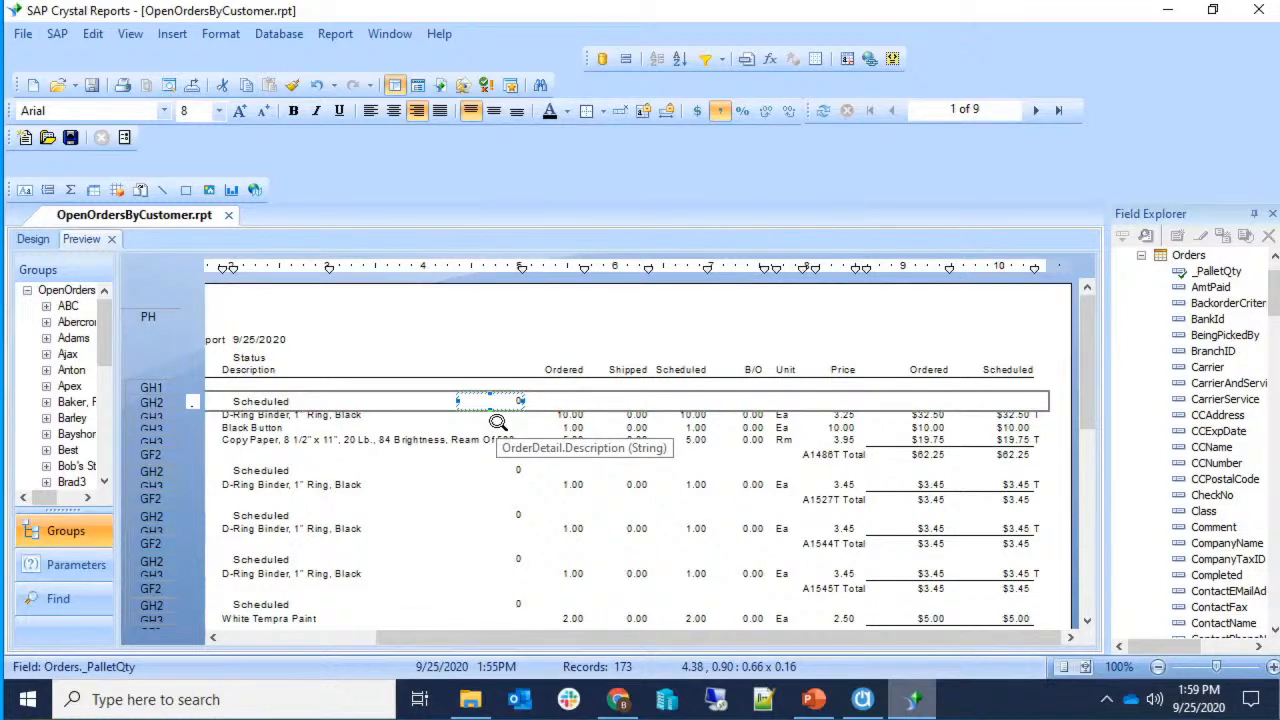
left_click(862, 699)
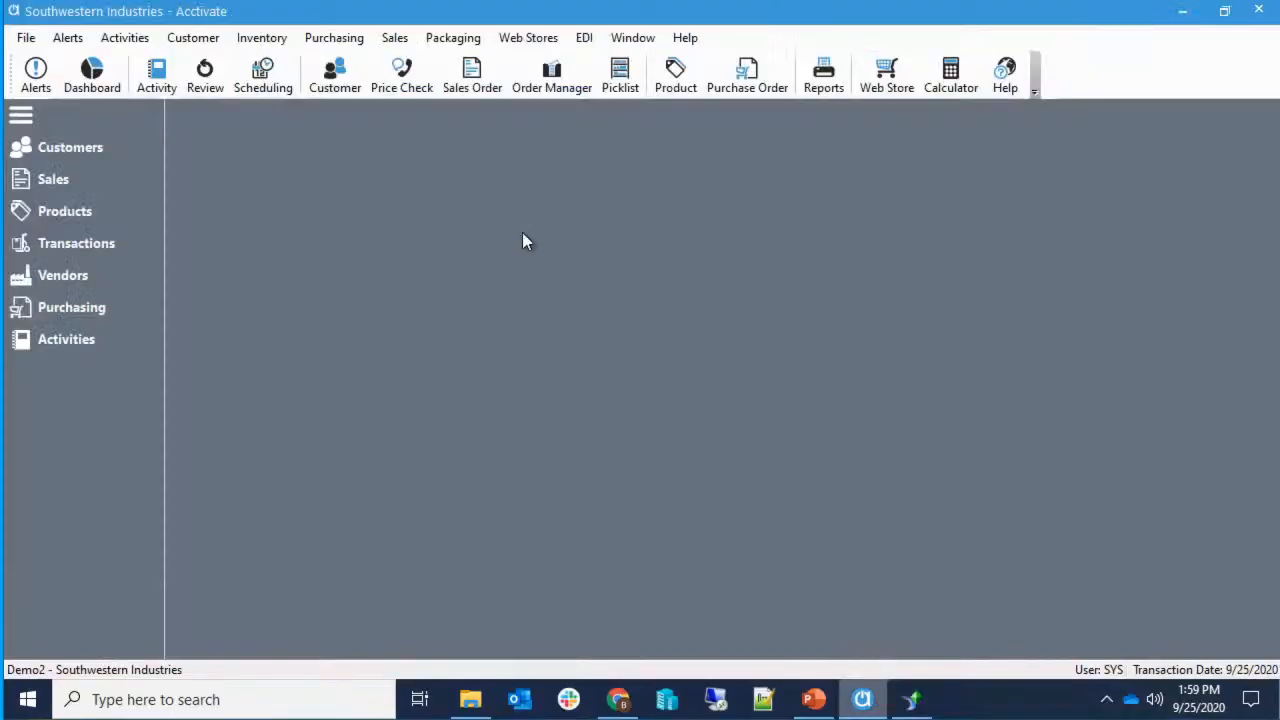
Enter Pallet Qty 1.5 on order A1621T and save it.
left_click(96, 188)
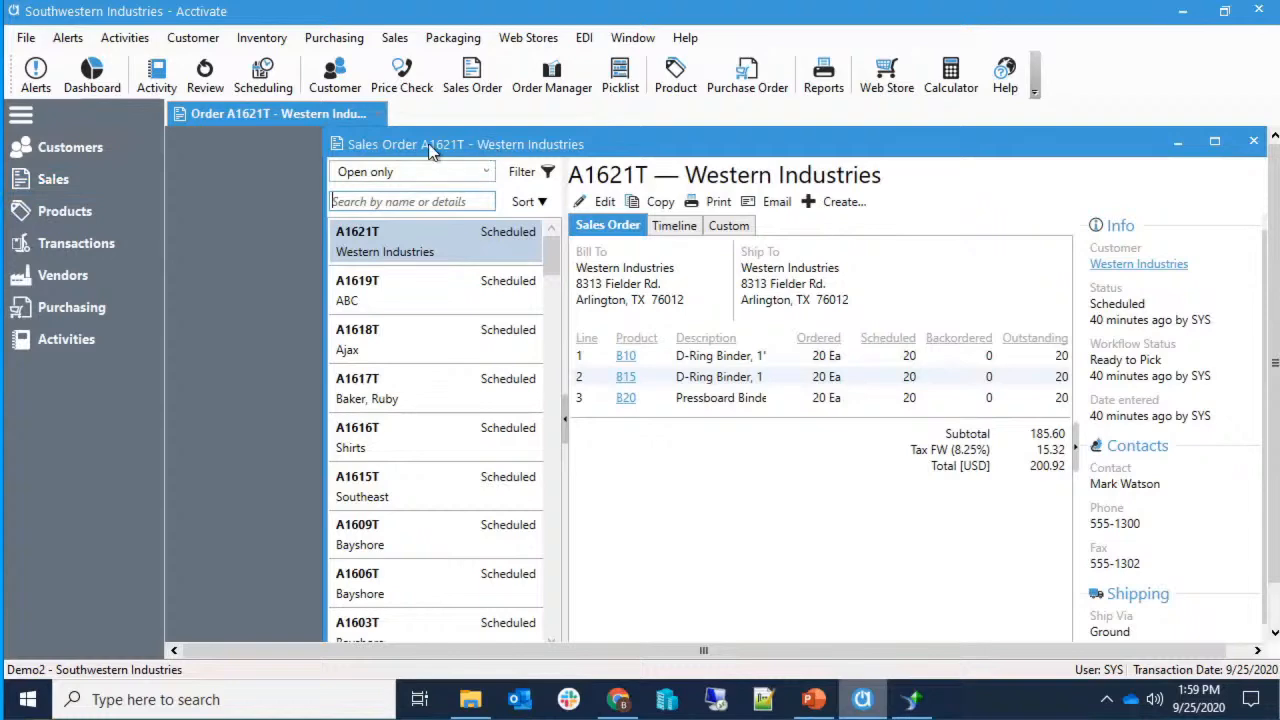
left_click_drag(458, 148, 337, 149)
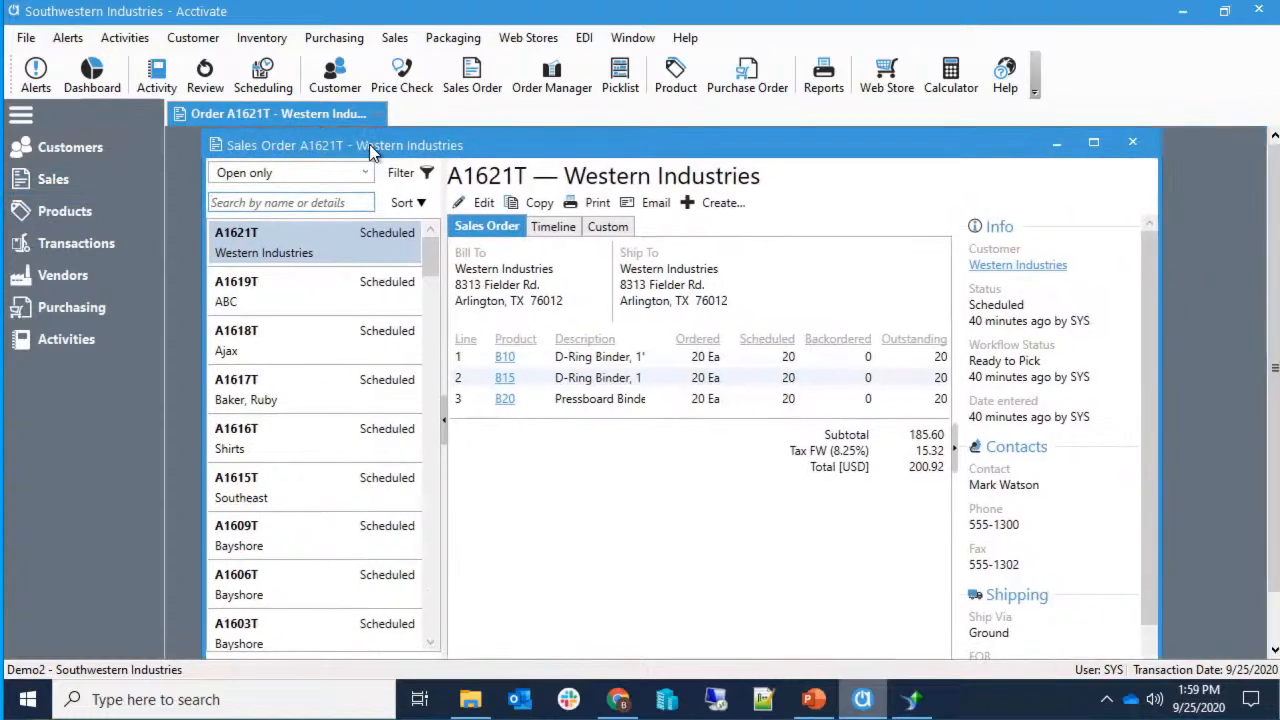
left_click(470, 206)
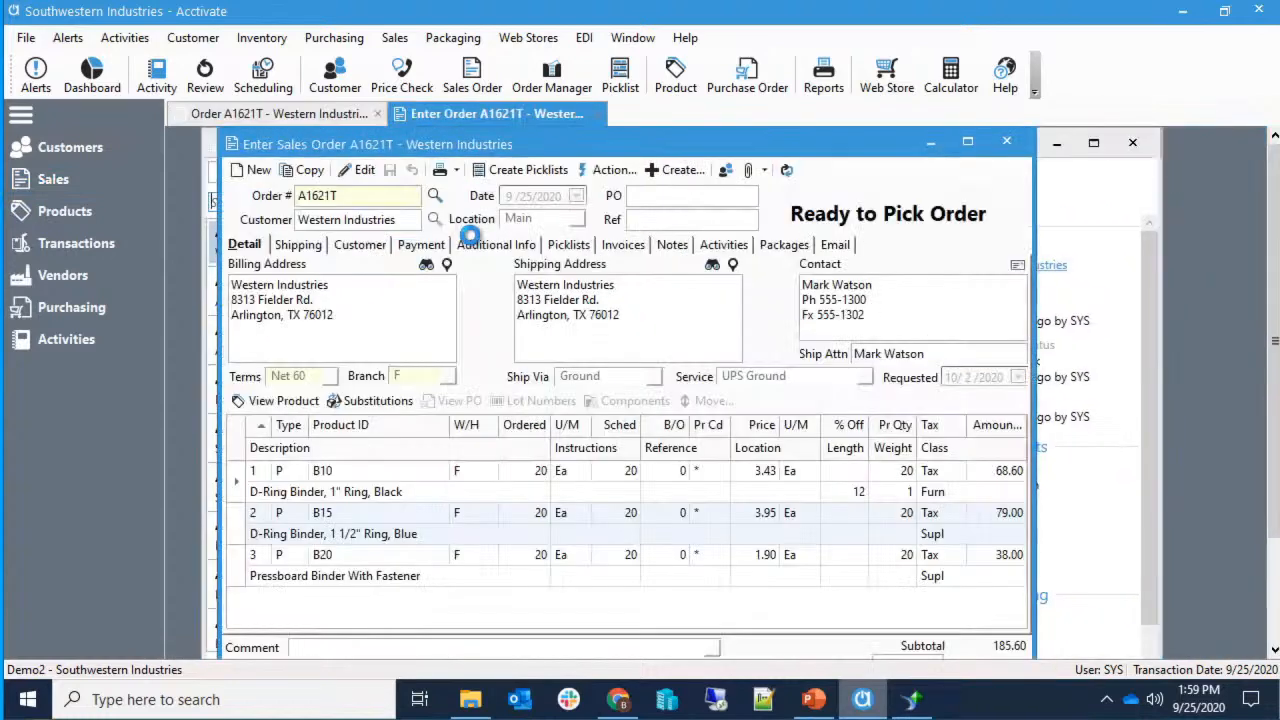
left_click(521, 250)
left_click(629, 296)
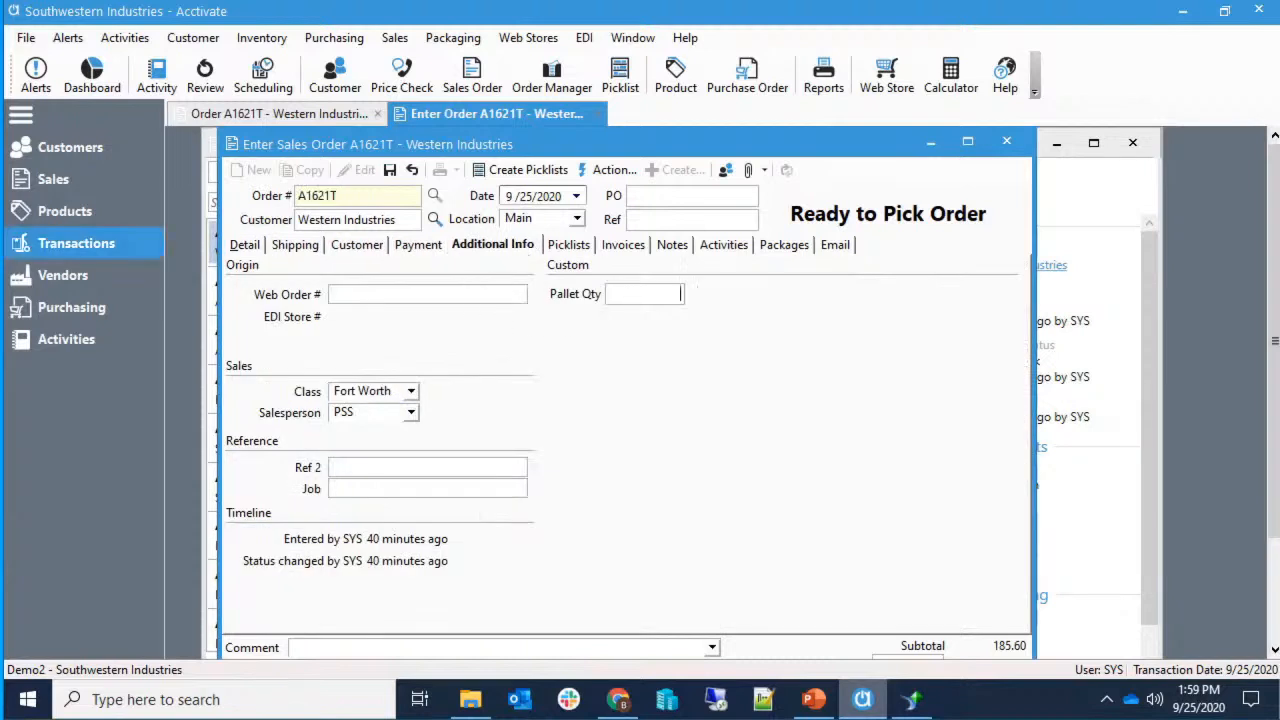
type("1.5")
key("ctrl+s")
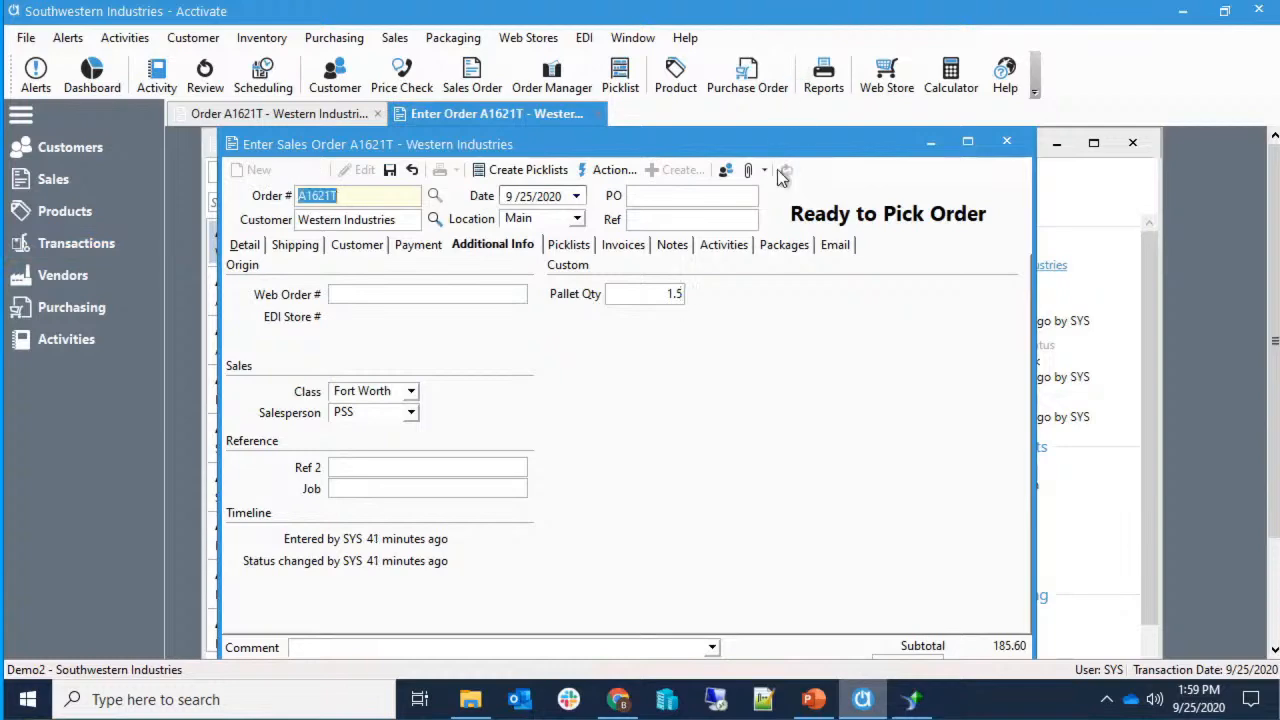
left_click(1006, 141)
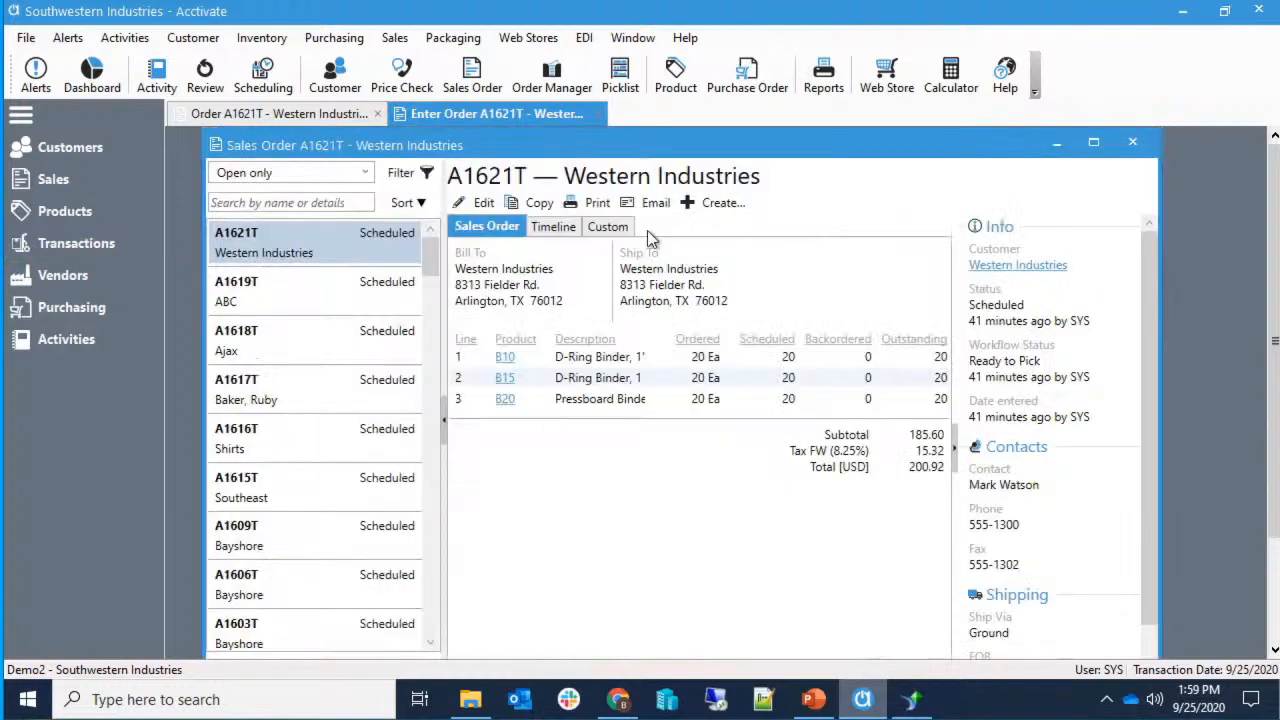
Enter Pallet Qty 5 on order A1619T for ABC, save, and switch to Crystal Reports.
left_click(283, 297)
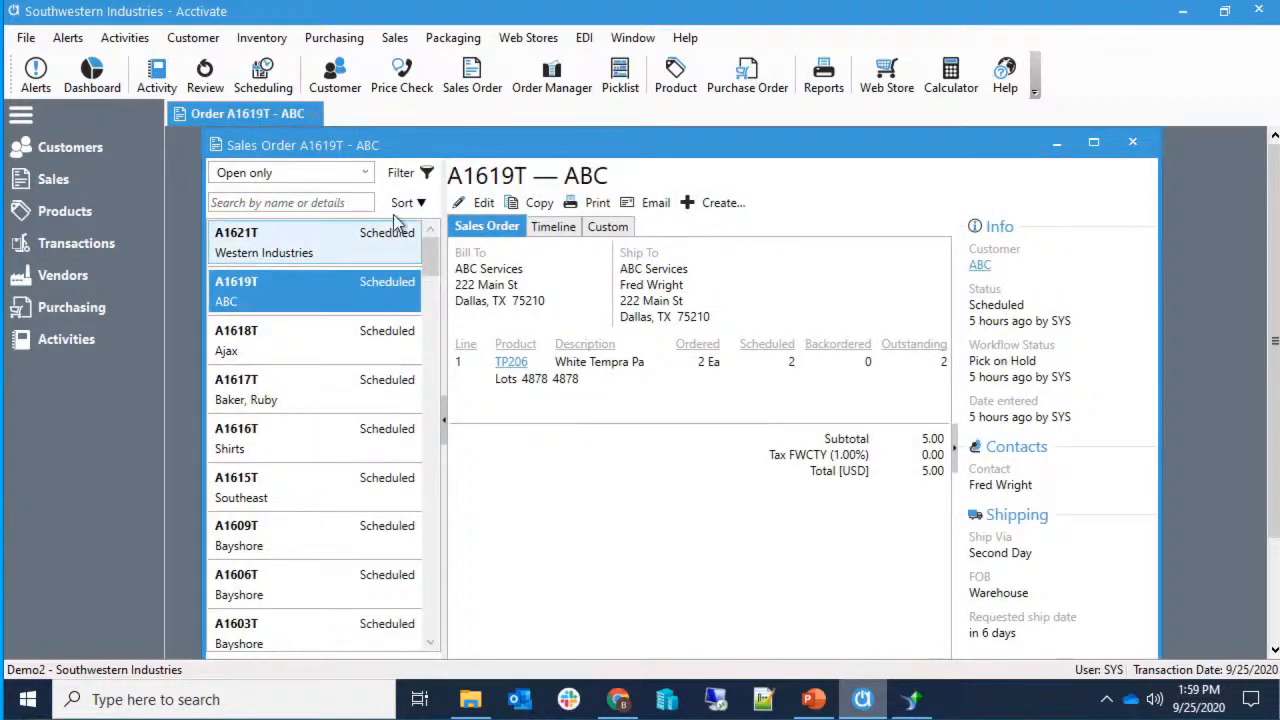
left_click(460, 203)
left_click(633, 295)
type("5")
key("ctrl+s")
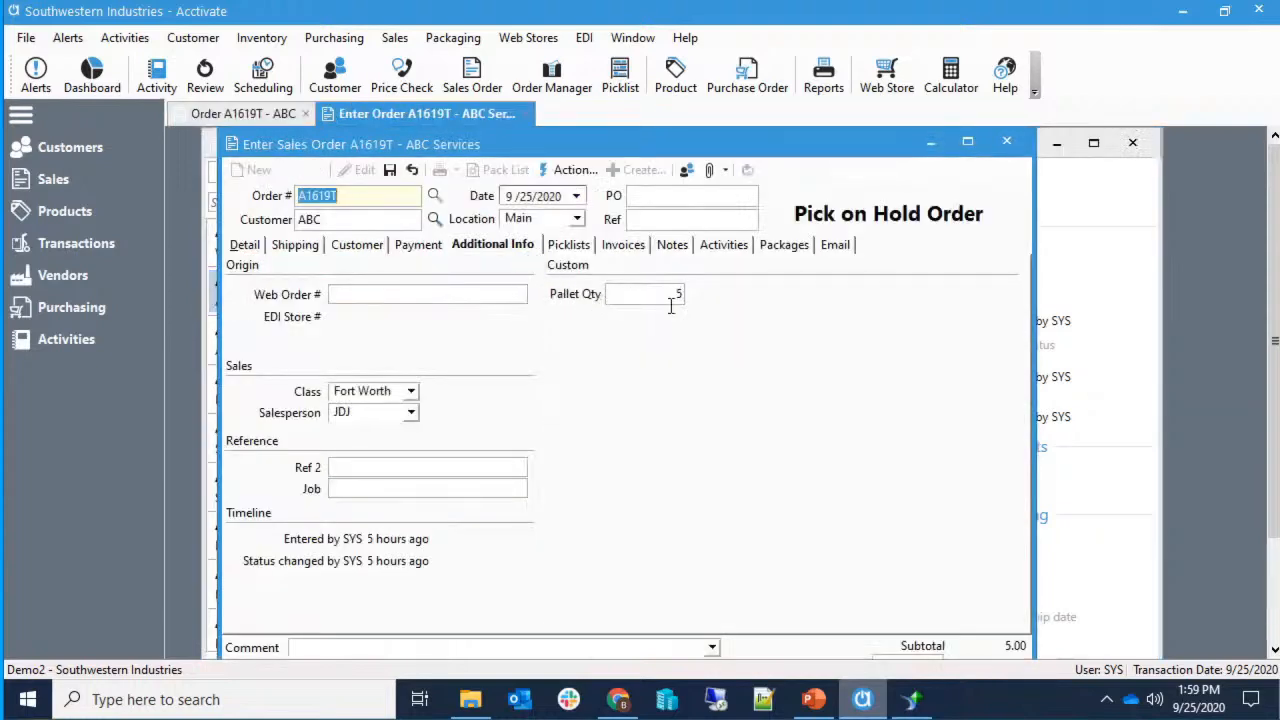
left_click(1007, 143)
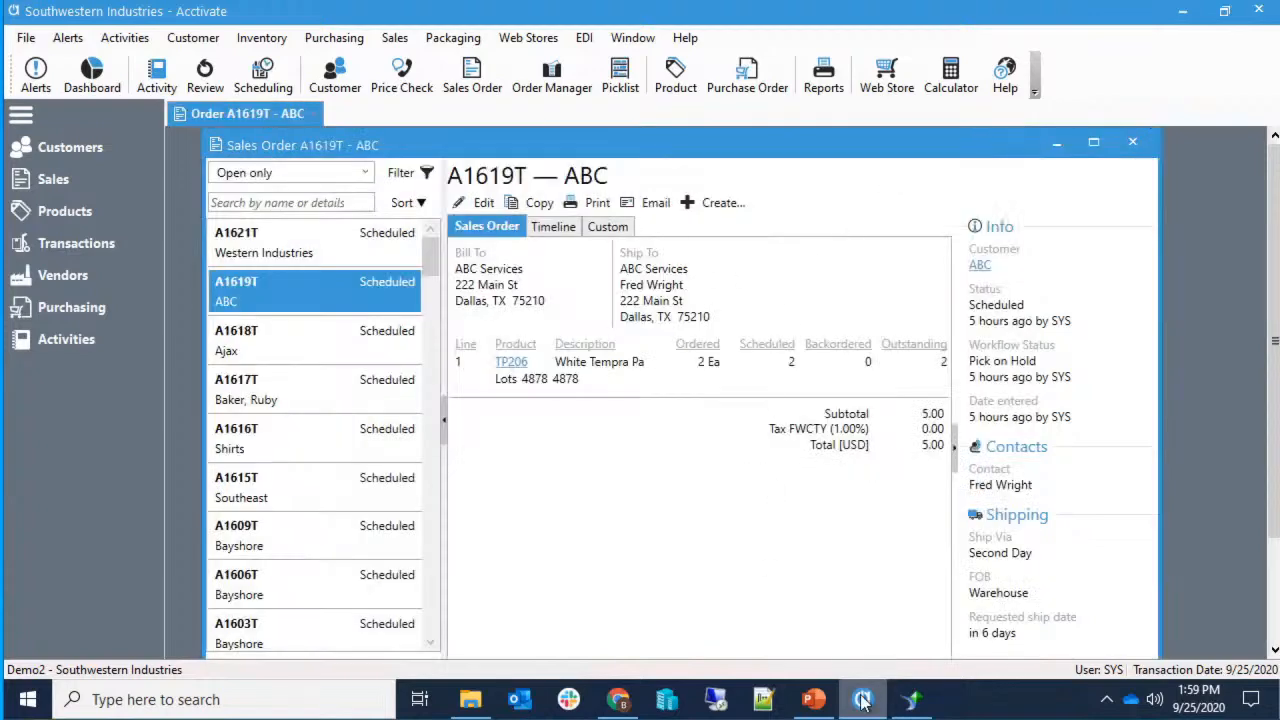
left_click(914, 702)
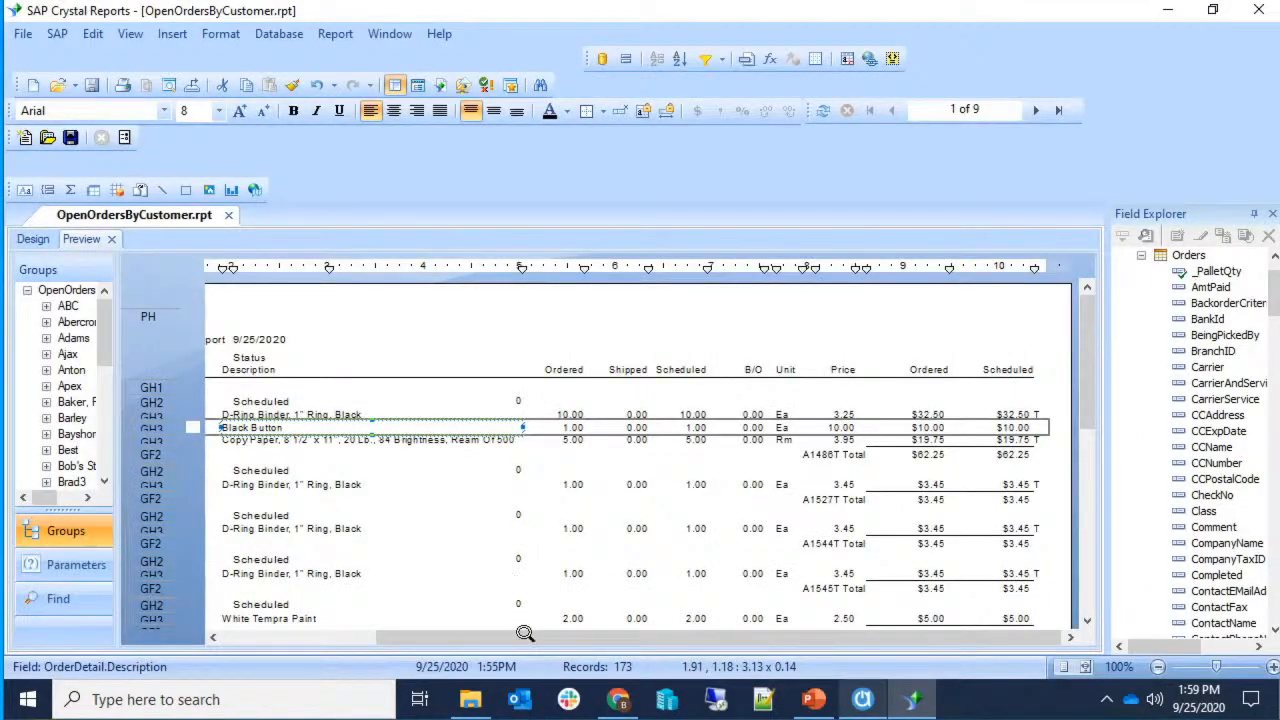
Refresh the report data using the current parameter values.
left_click_drag(390, 630, 362, 633)
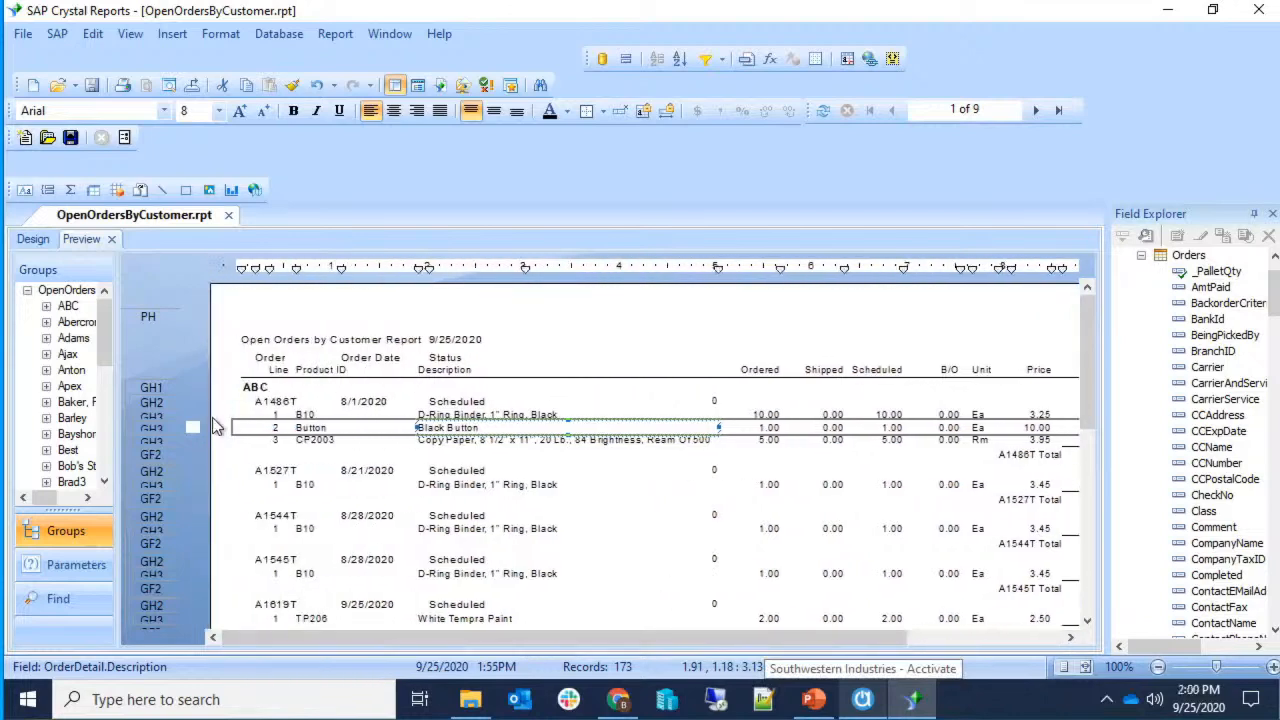
key("F5")
key("Return")
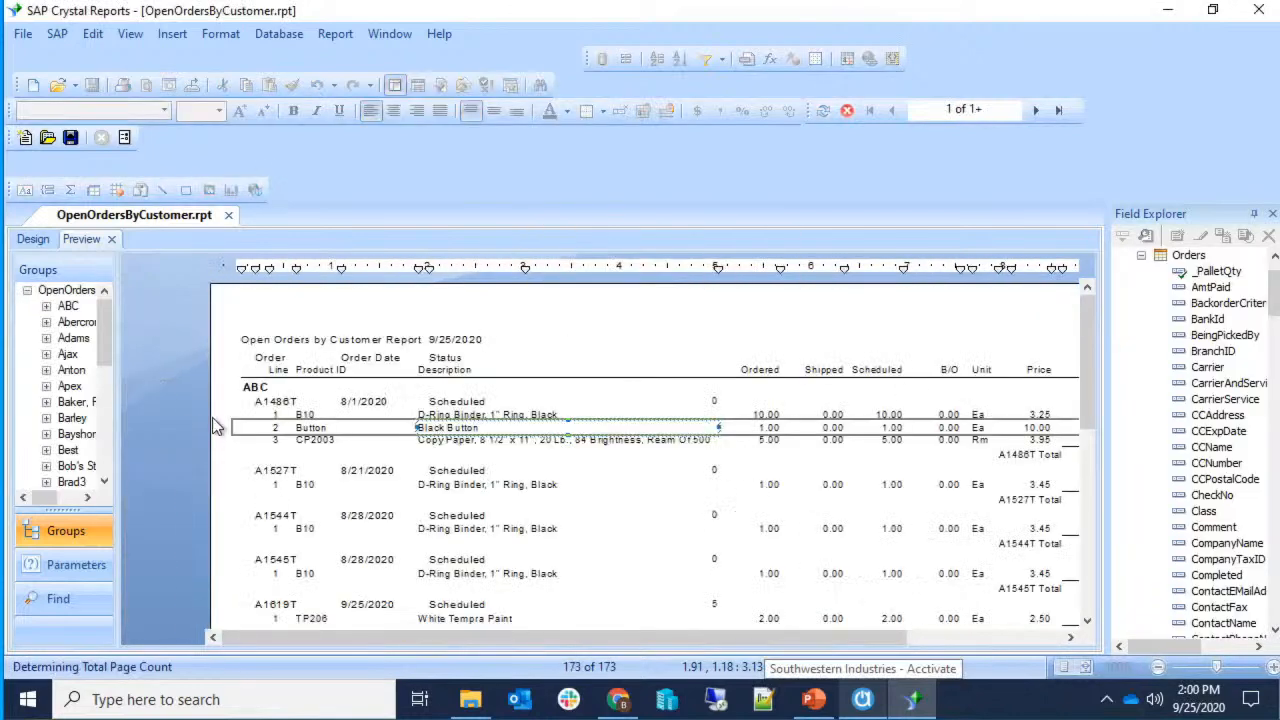
Confirm order A1619T shows Pallet Qty 5, then jump to the Western Industries group.
left_click(680, 568)
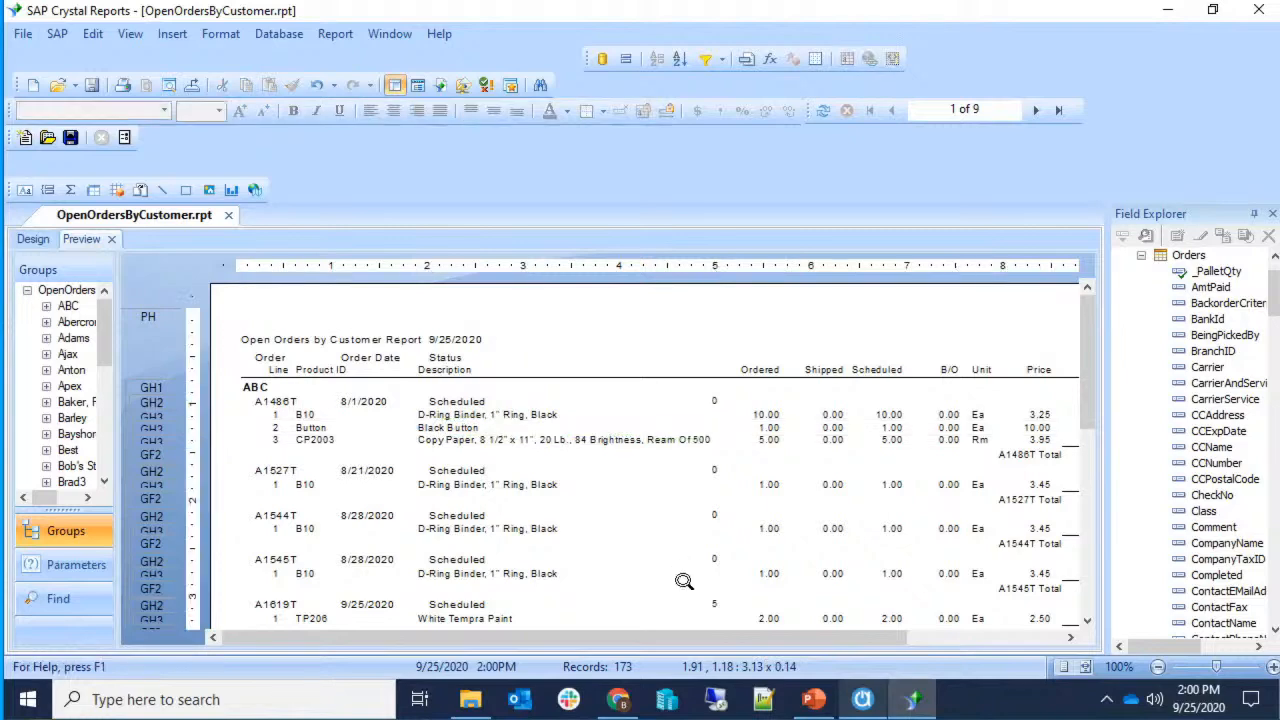
left_click(710, 604)
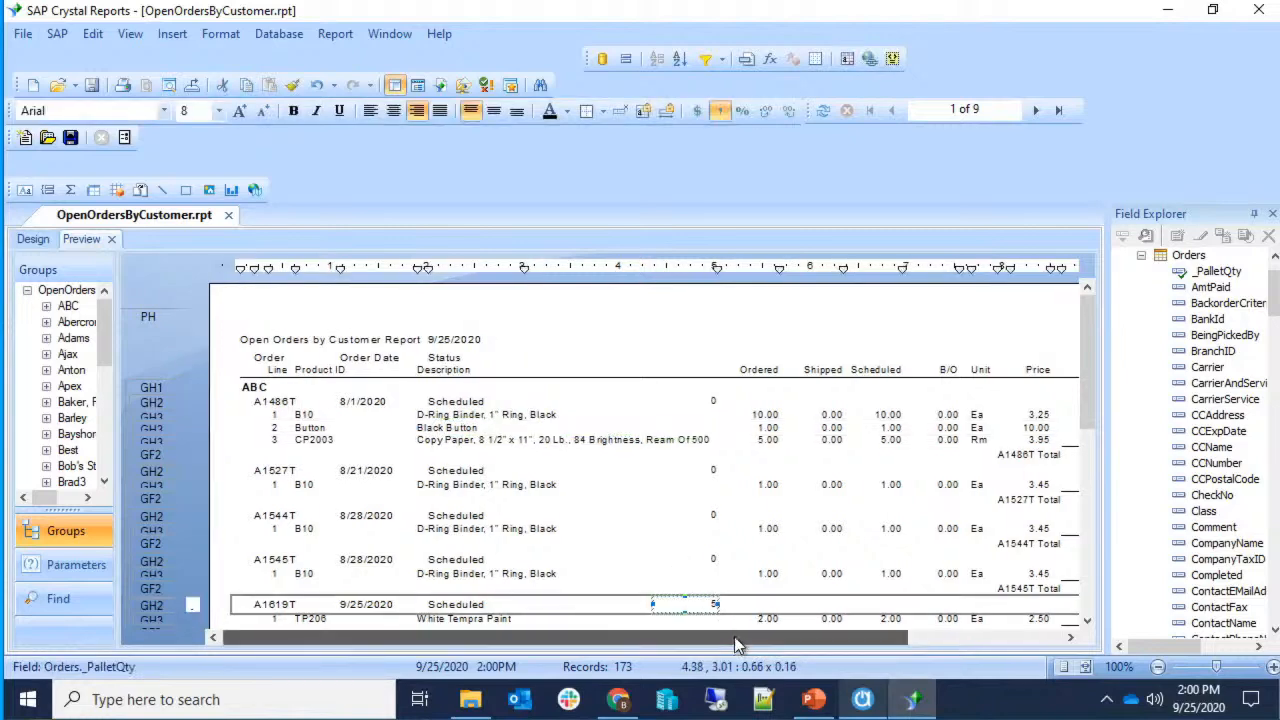
scroll(763, 566, "down", 2)
left_click(726, 567)
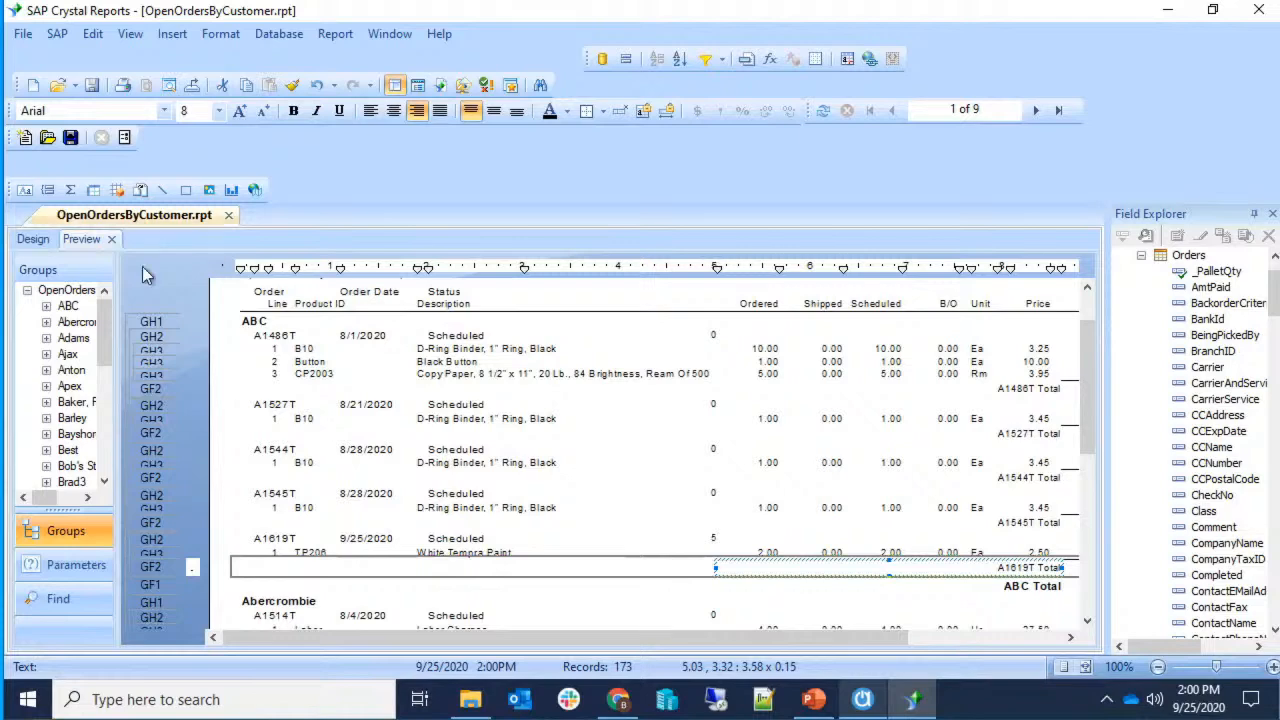
left_click_drag(103, 319, 91, 474)
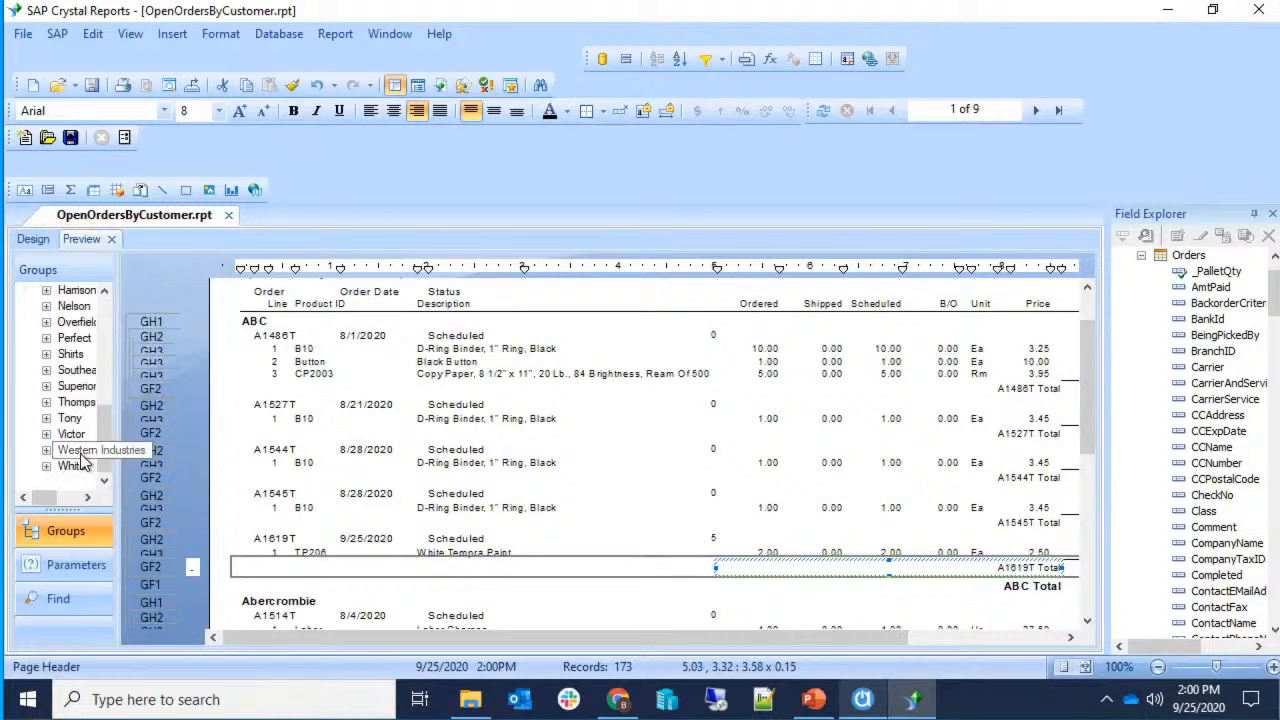
left_click(76, 450)
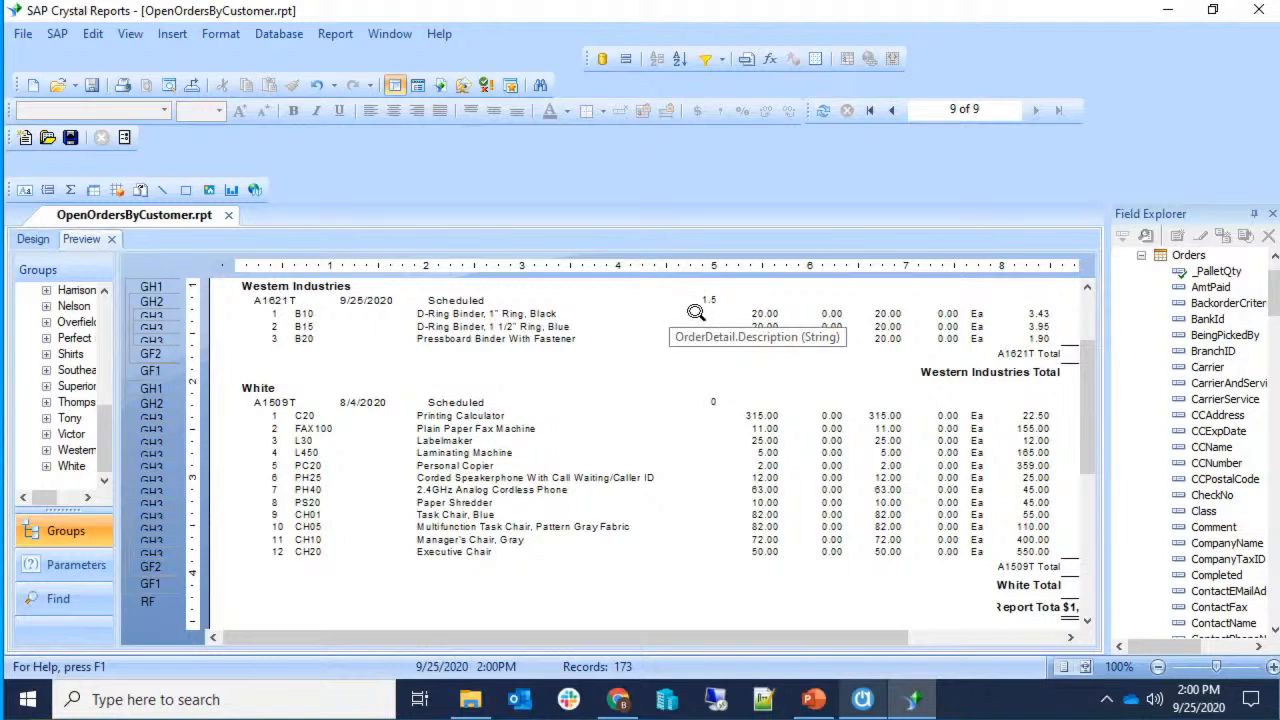
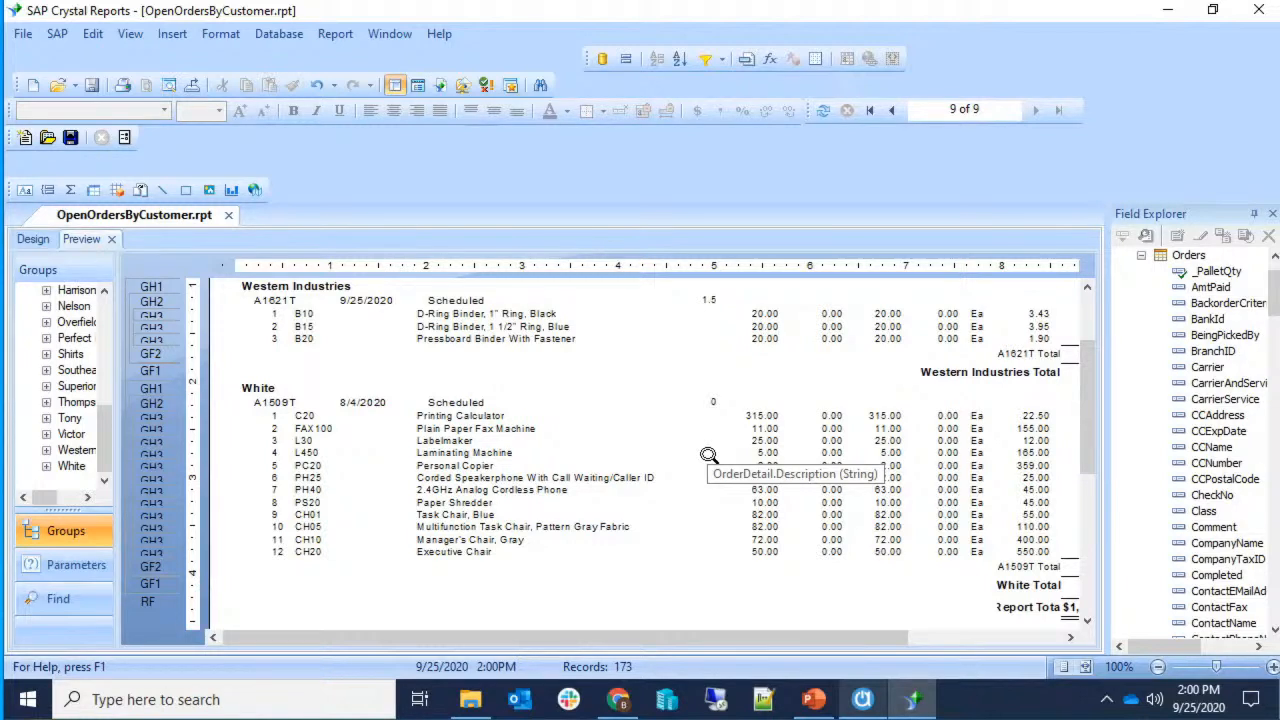
In the design layout, paste a copy of the Ordered column heading above the _PalletQty field.
scroll(515, 455, "up", 2)
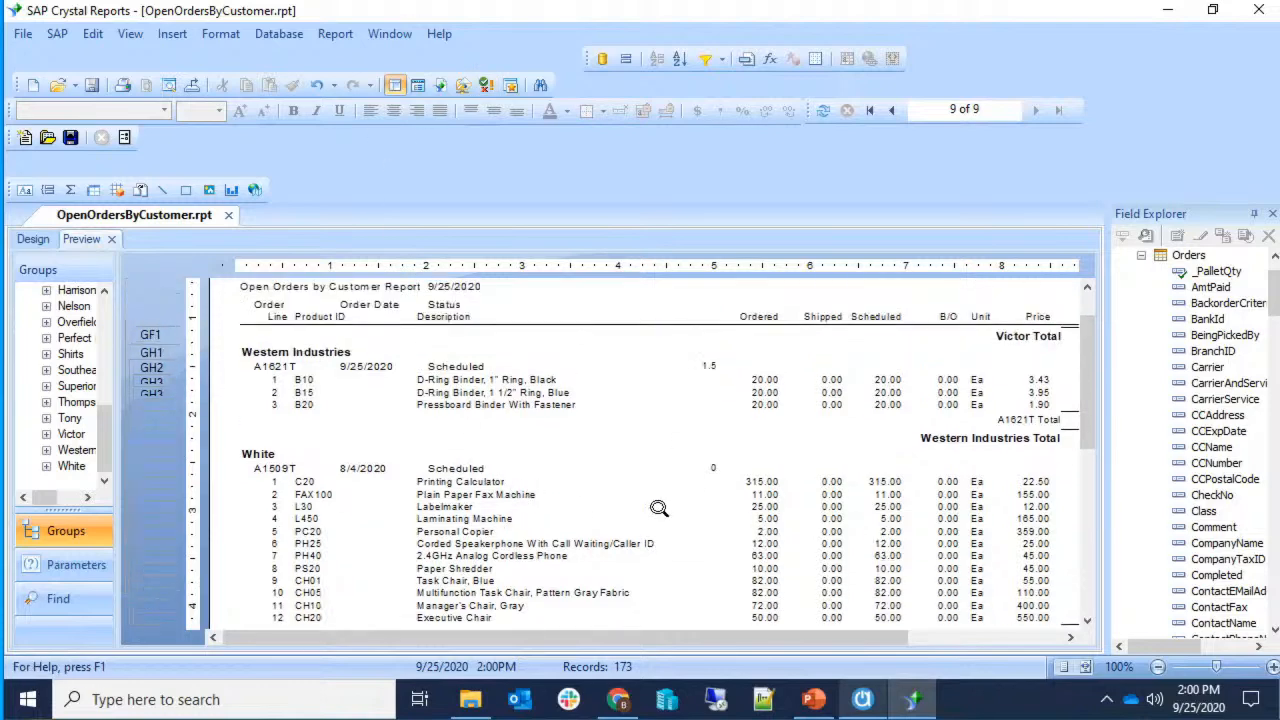
left_click(32, 239)
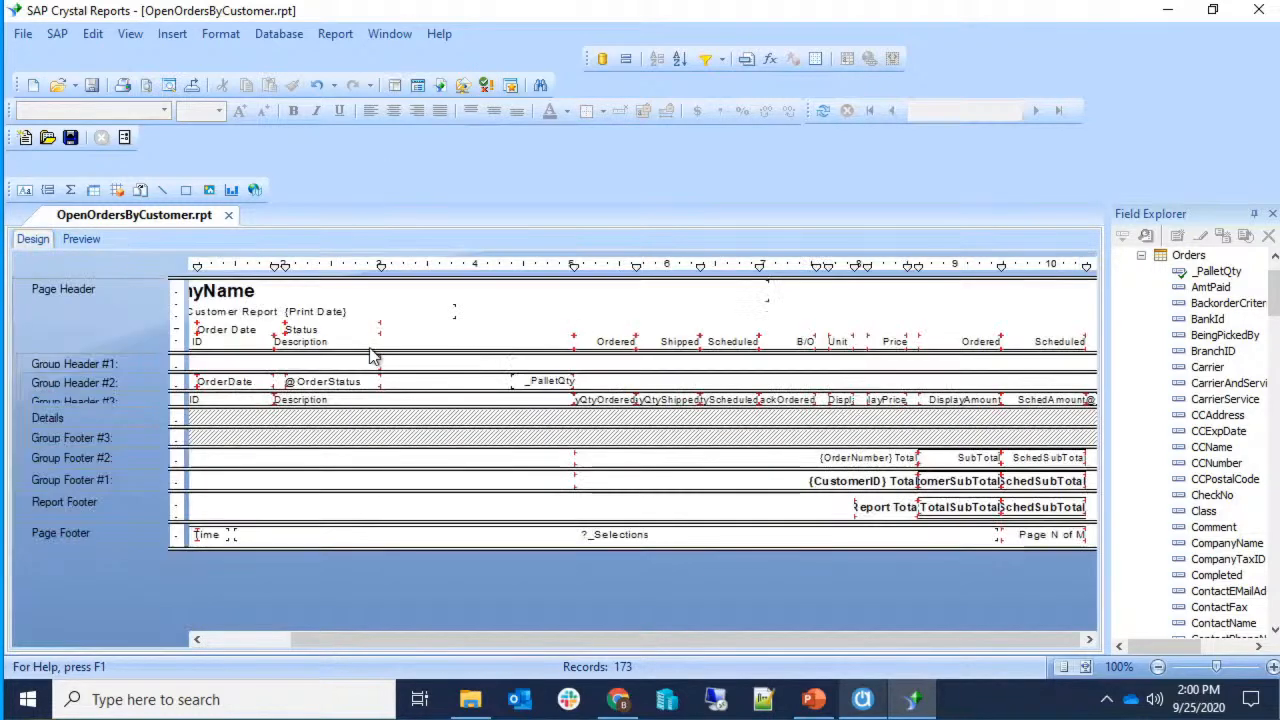
left_click(616, 346)
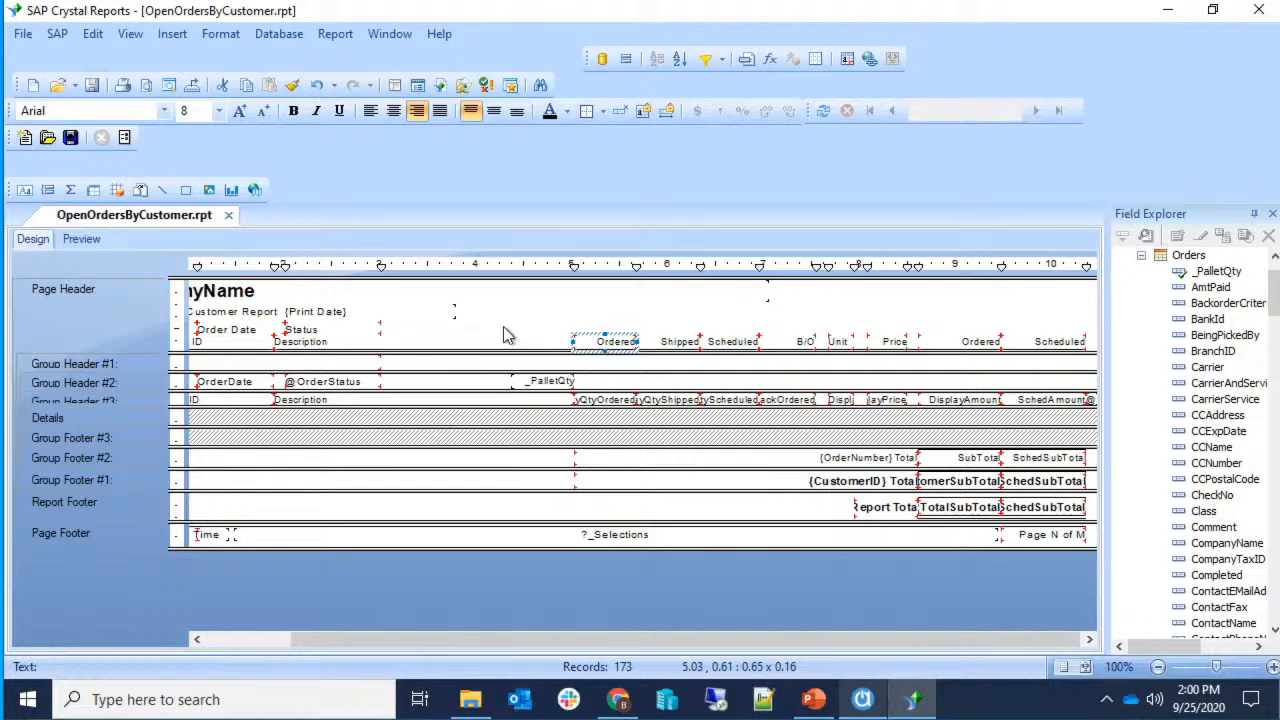
left_click(170, 36)
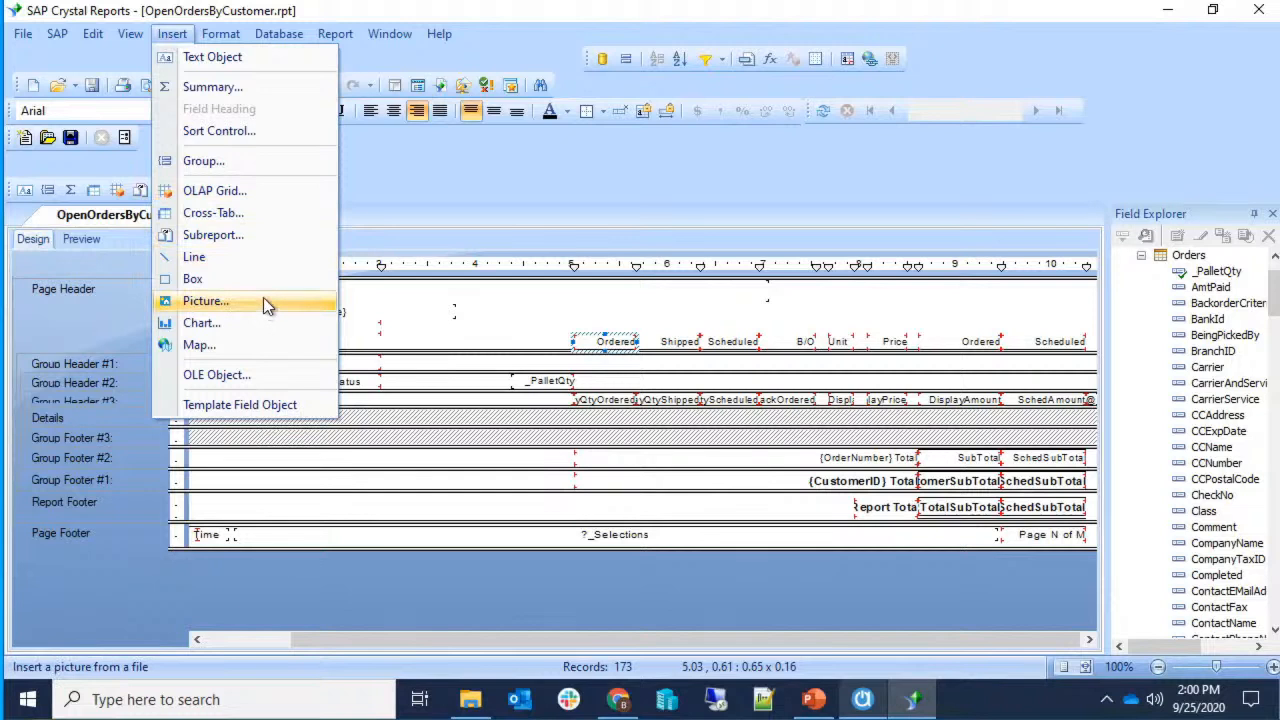
left_click(268, 63)
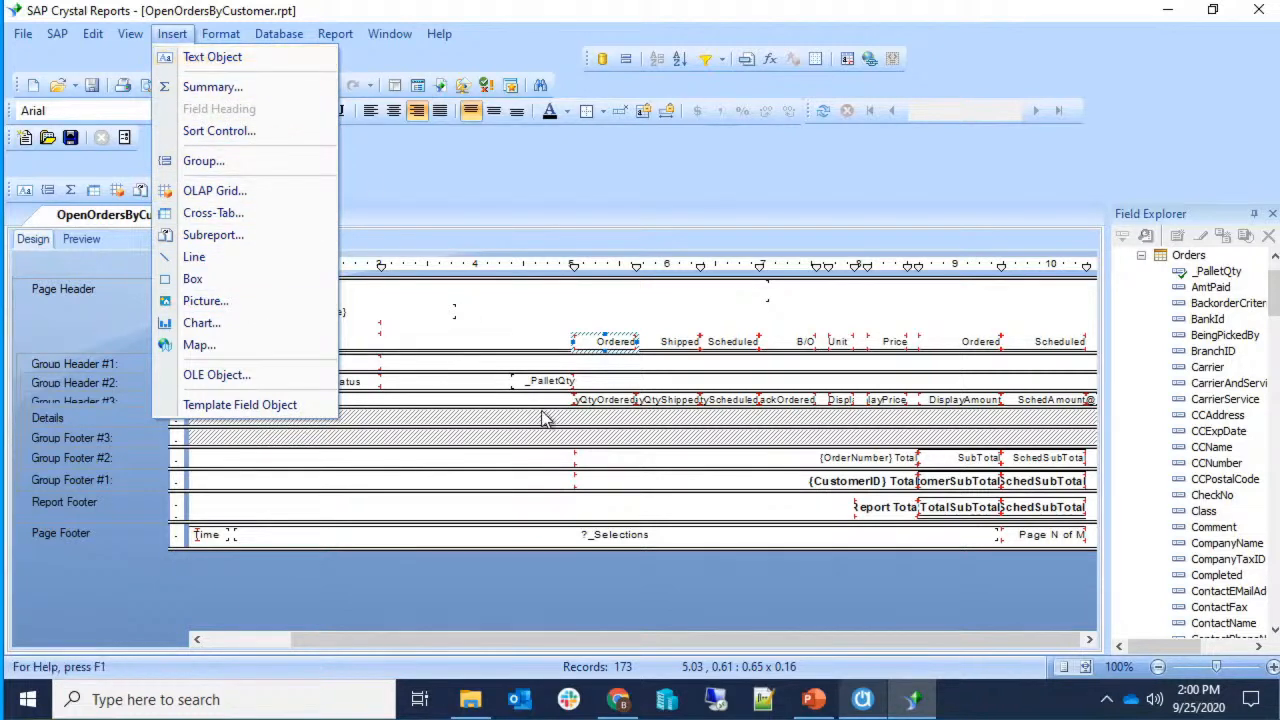
left_click(610, 344)
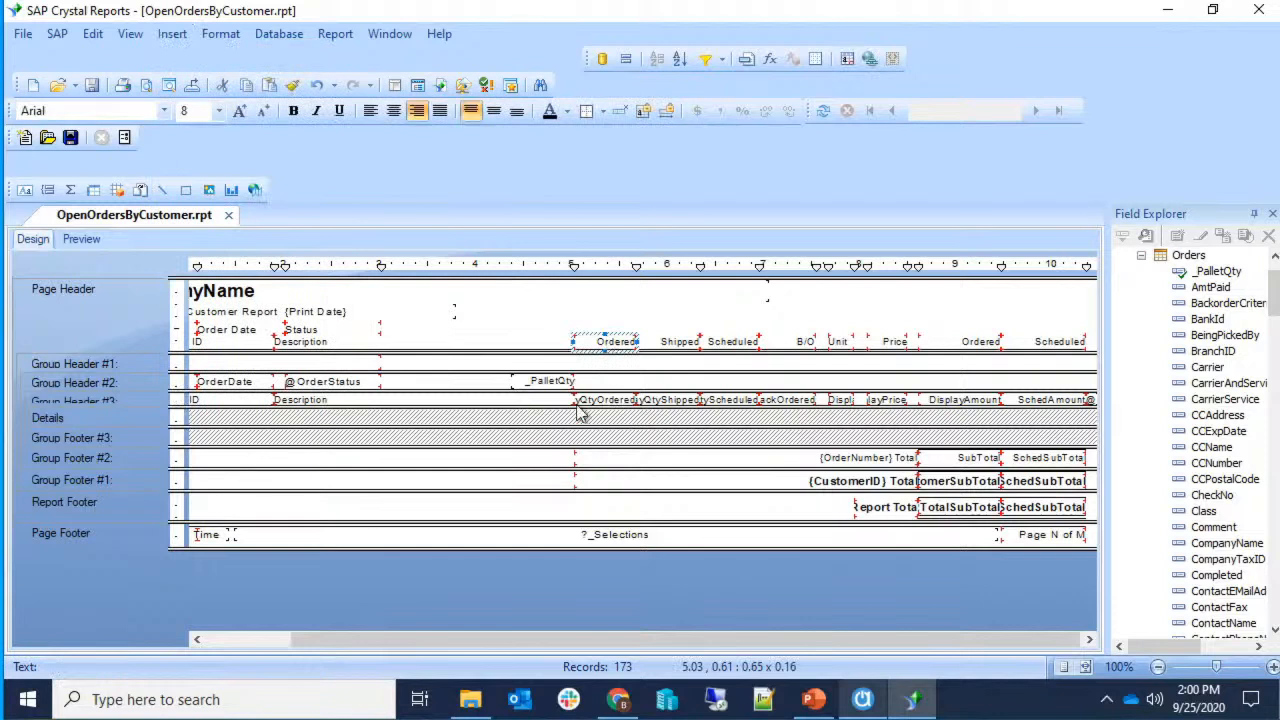
key("ctrl+v")
left_click(511, 342)
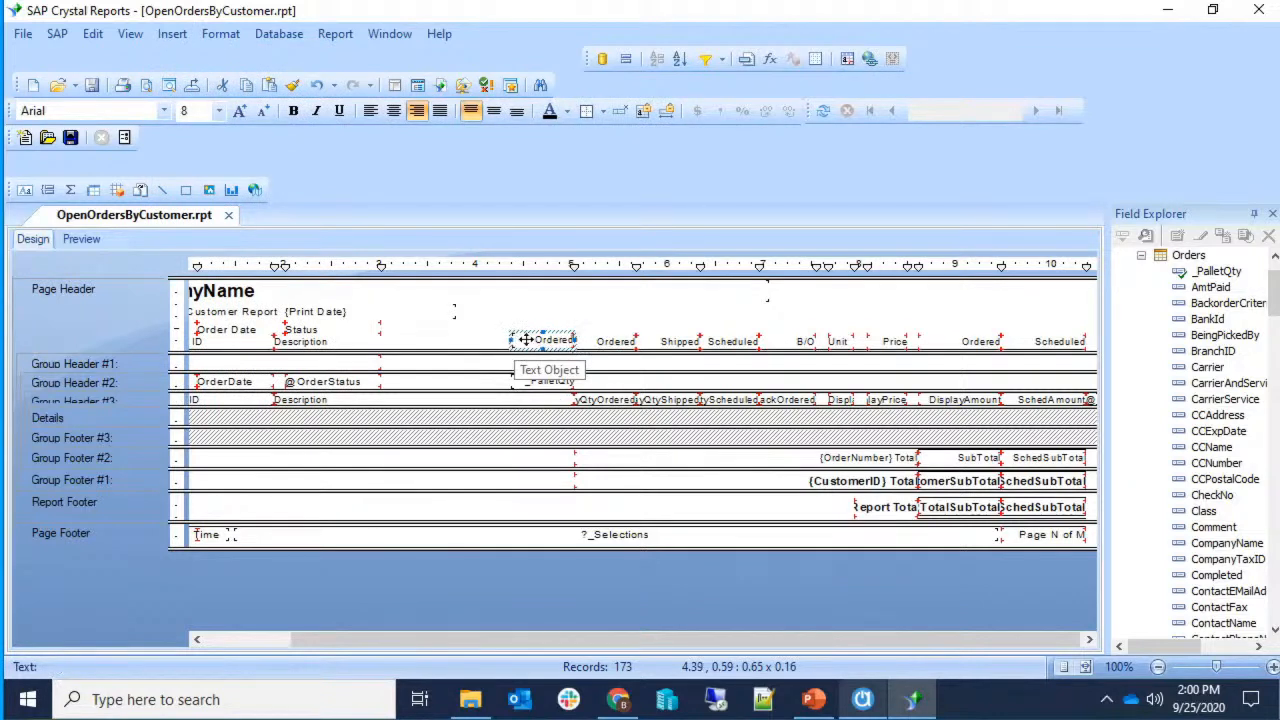
Change the copied heading's text to 'Pallet Qty'.
double_click(524, 340)
key("ctrl+a")
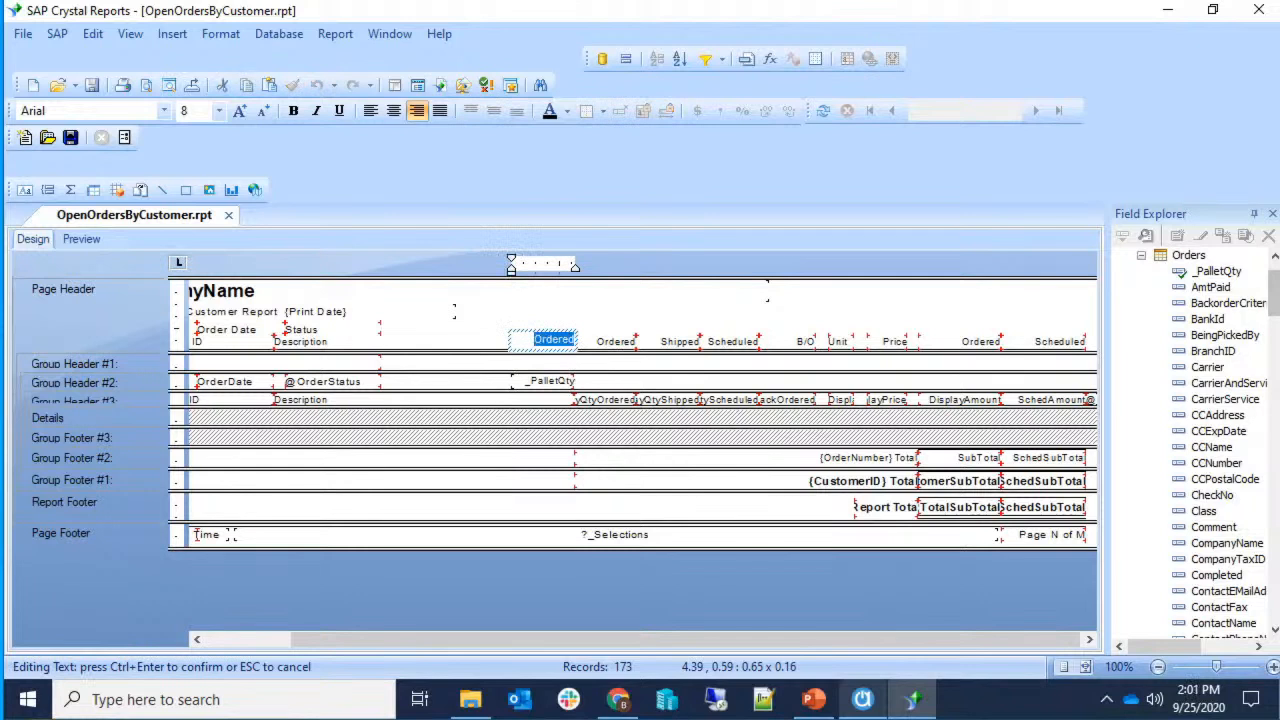
type("Pallet Qty")
left_click(690, 388)
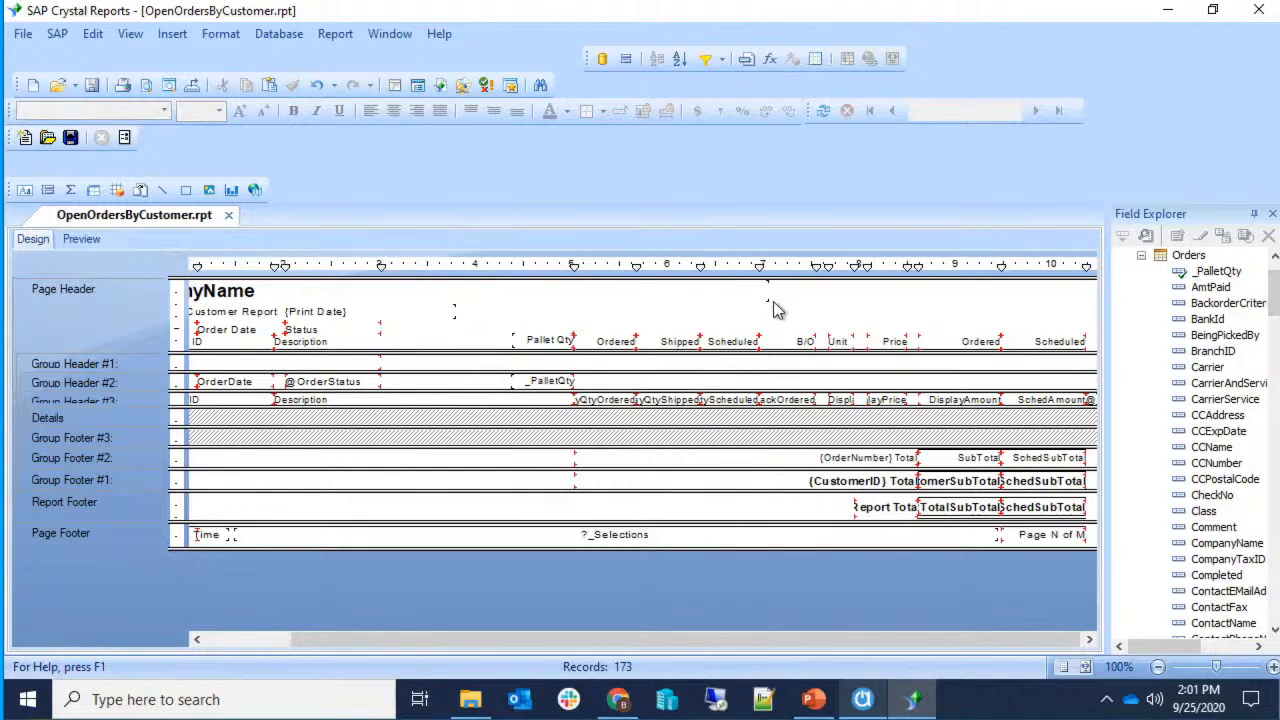
left_click(82, 239)
Show the preview from page 1, scroll to the Pallet Qty column and select the $62.25 subtotal.
left_click_drag(809, 634, 757, 610)
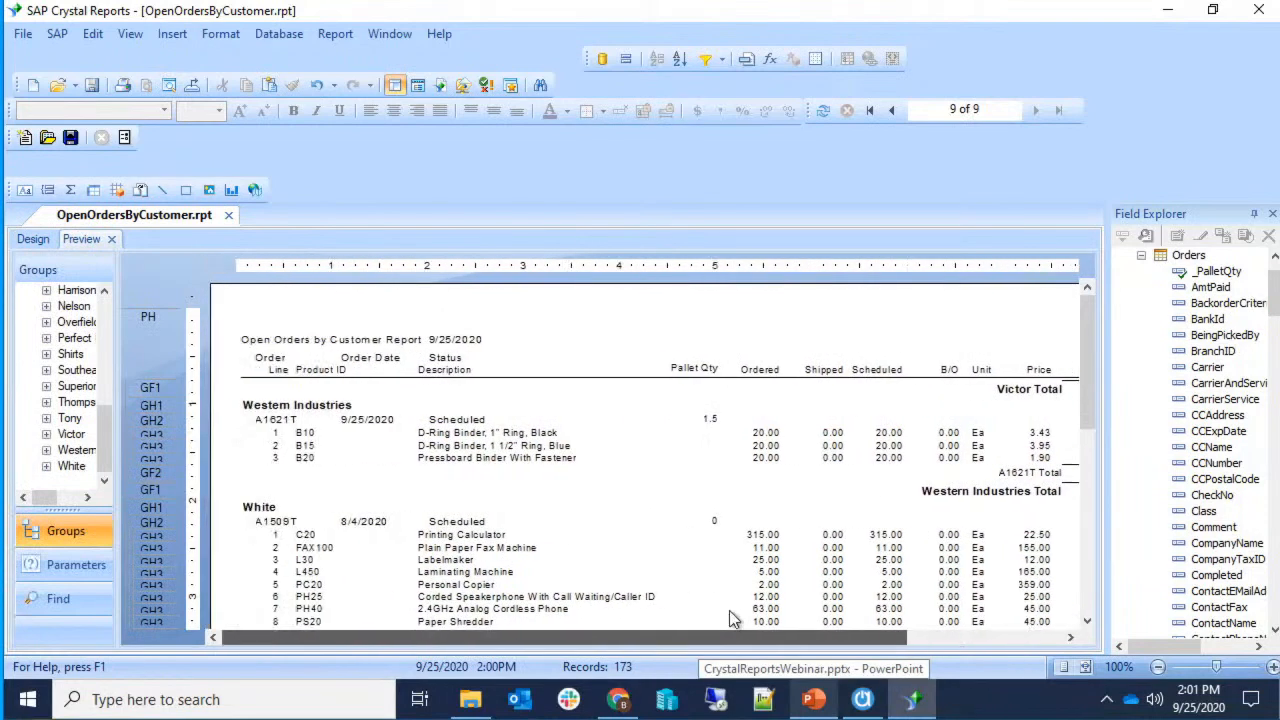
left_click(870, 112)
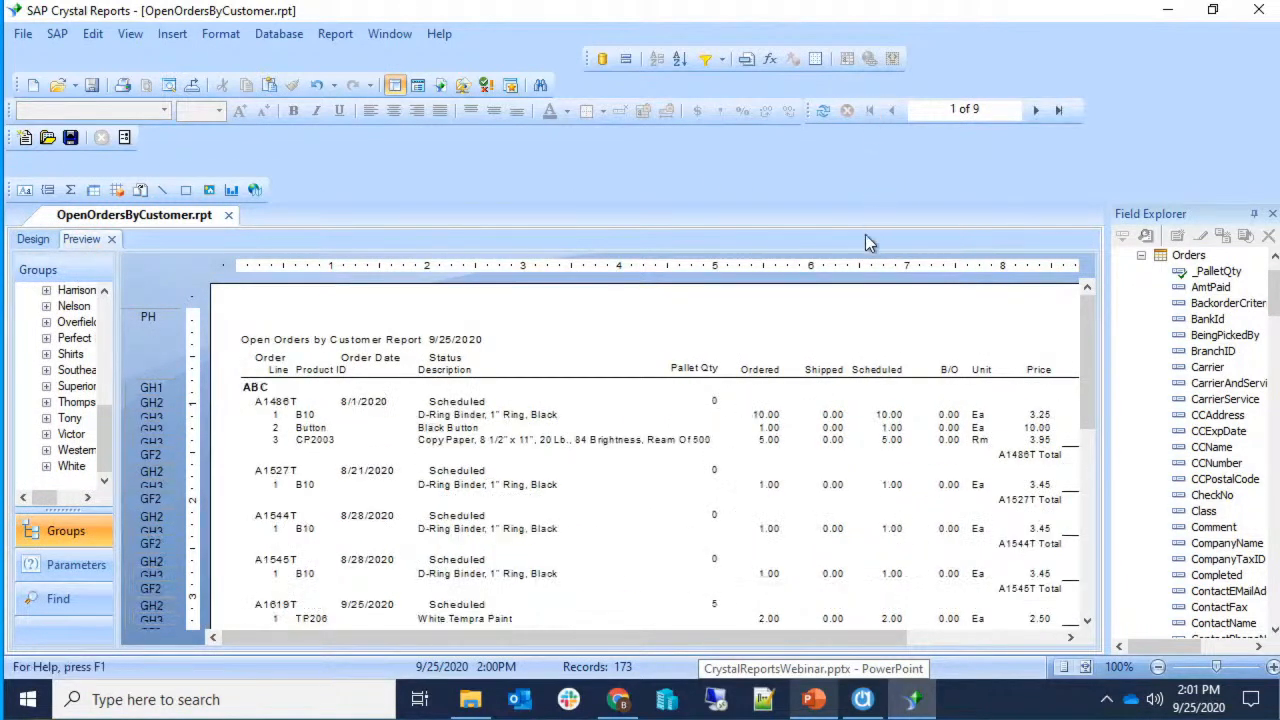
left_click_drag(845, 636, 979, 643)
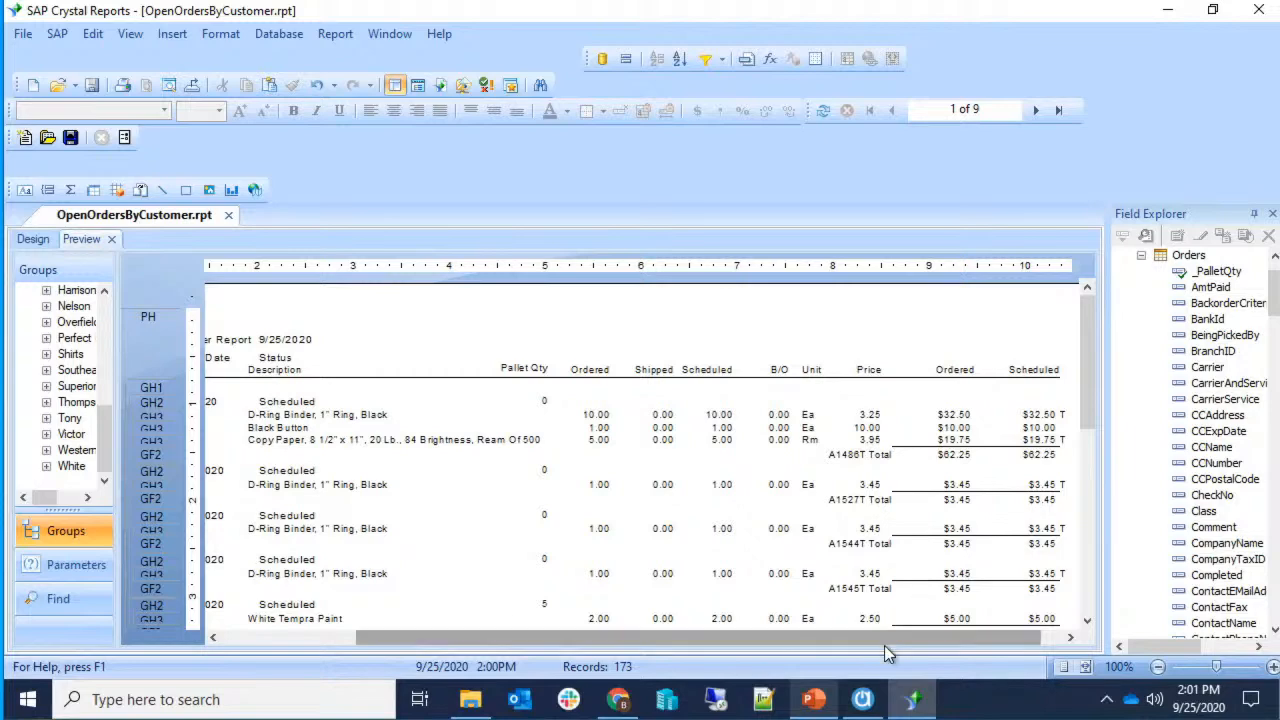
left_click_drag(884, 641, 925, 628)
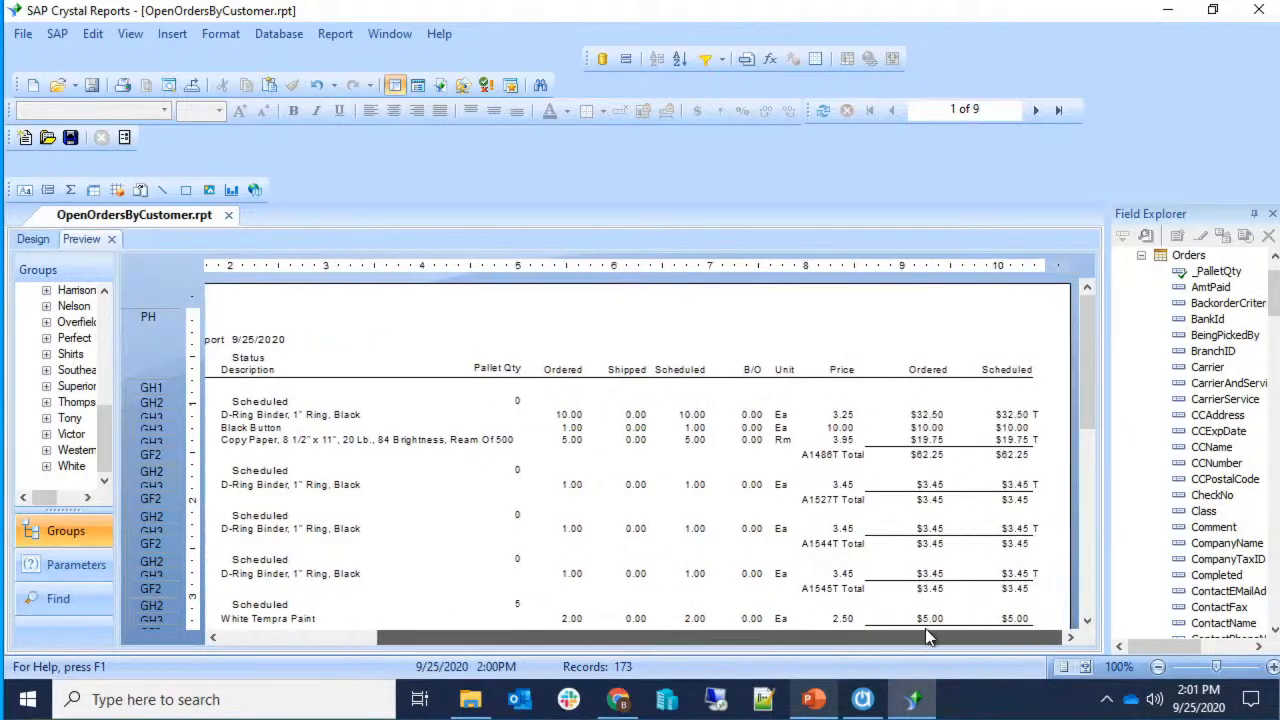
left_click(924, 455)
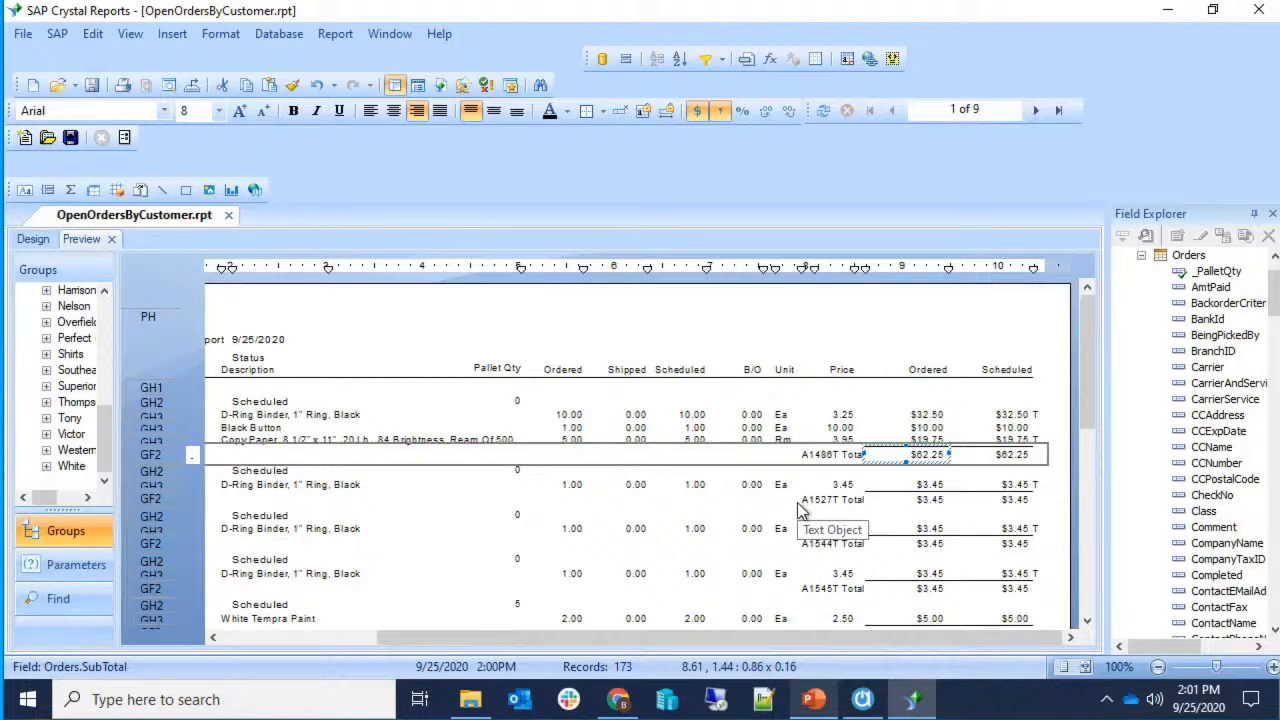
Open the $62.25 subtotal field's Font format settings, leaving the colour Black.
right_click(875, 455)
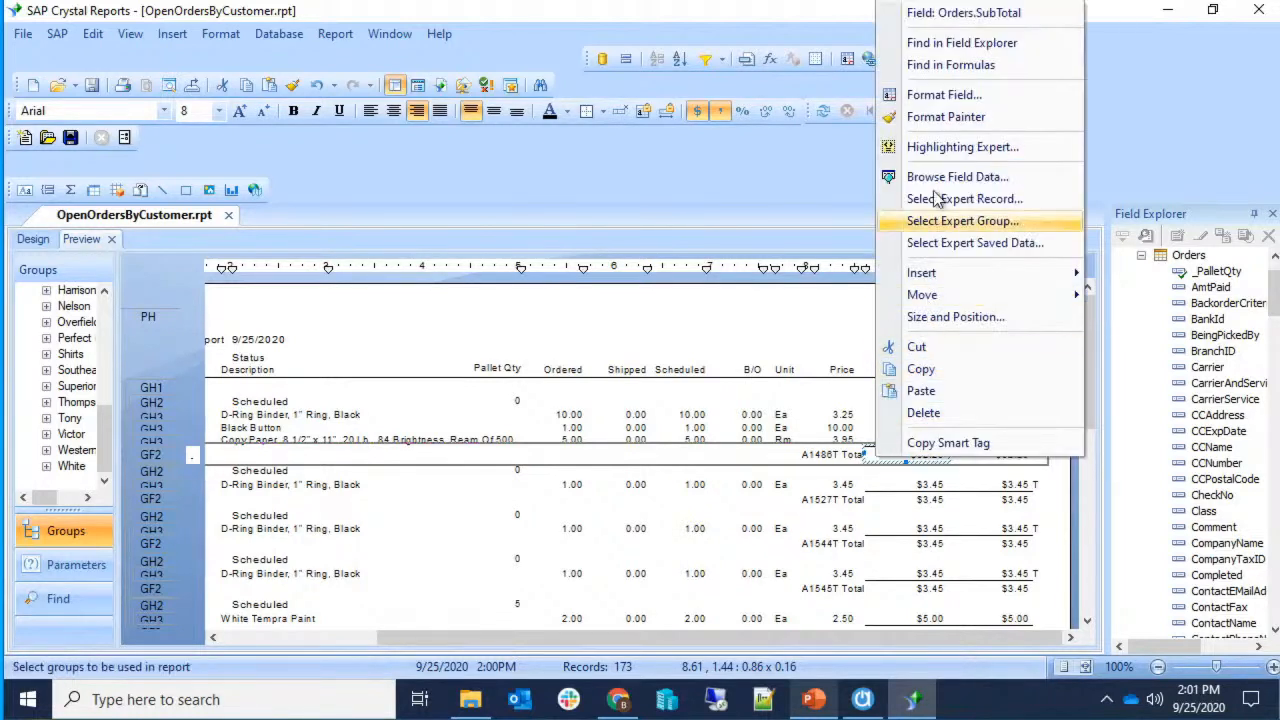
left_click(937, 102)
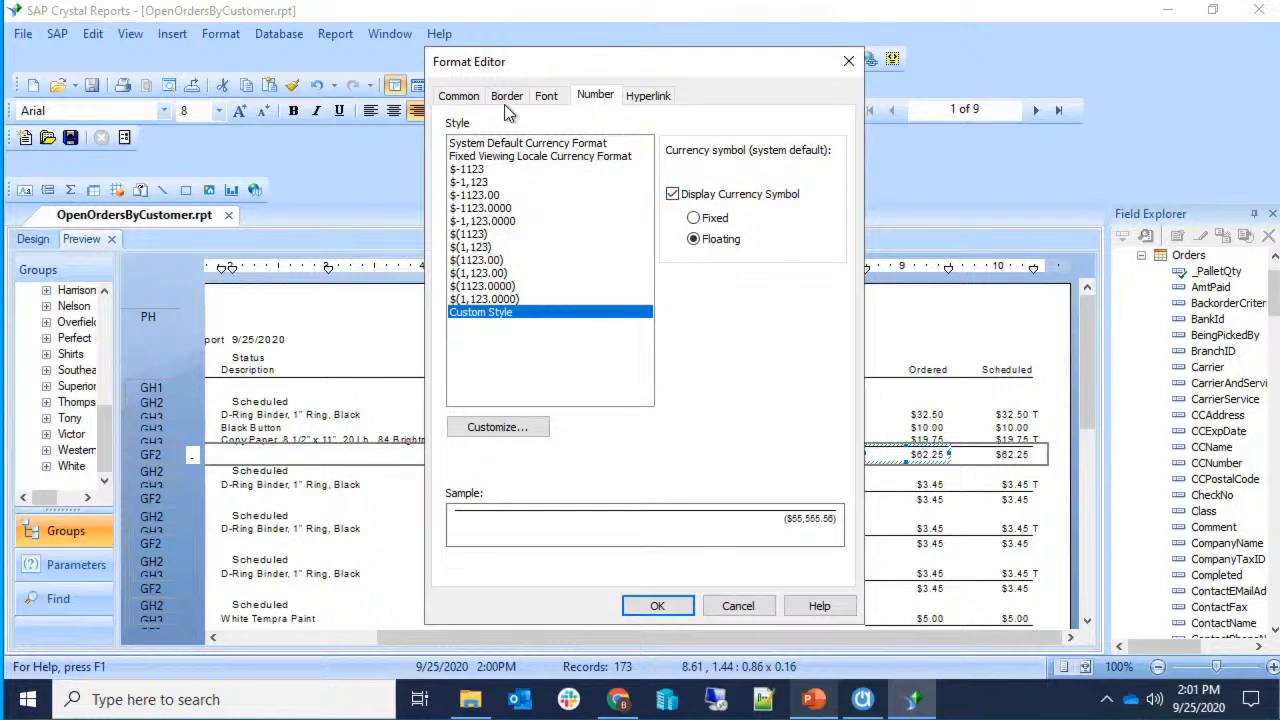
left_click(545, 97)
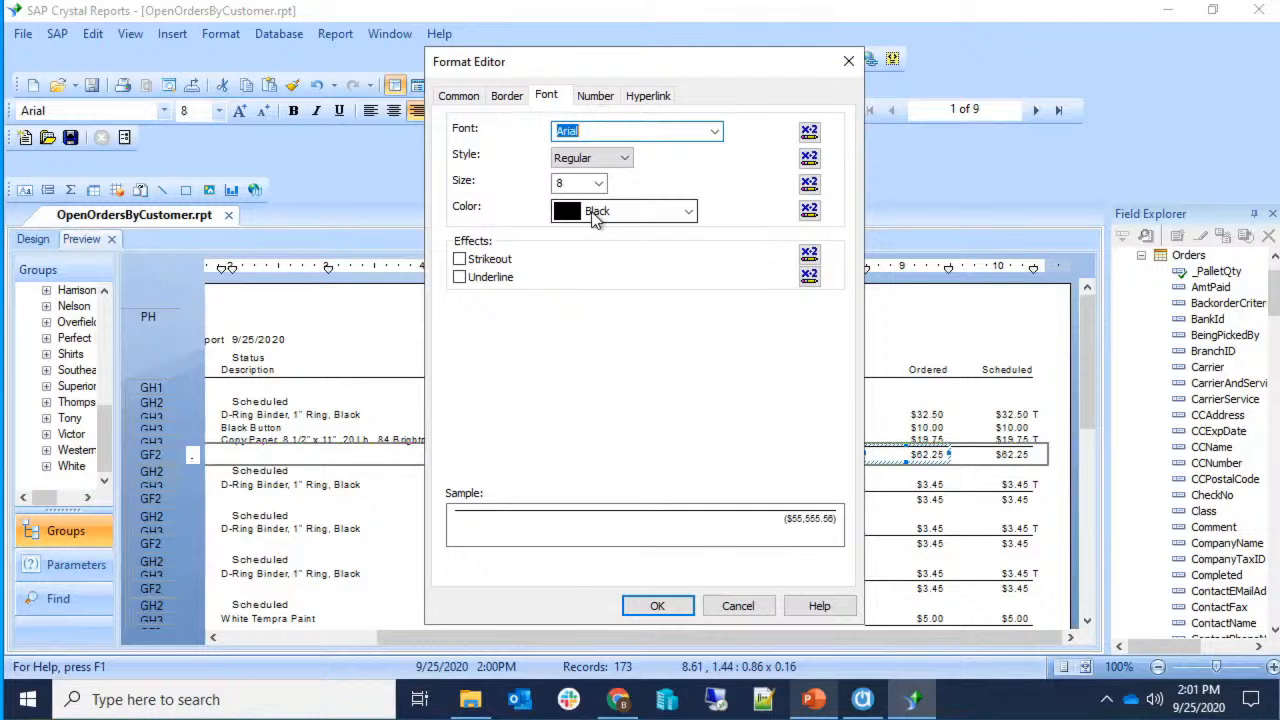
left_click(672, 214)
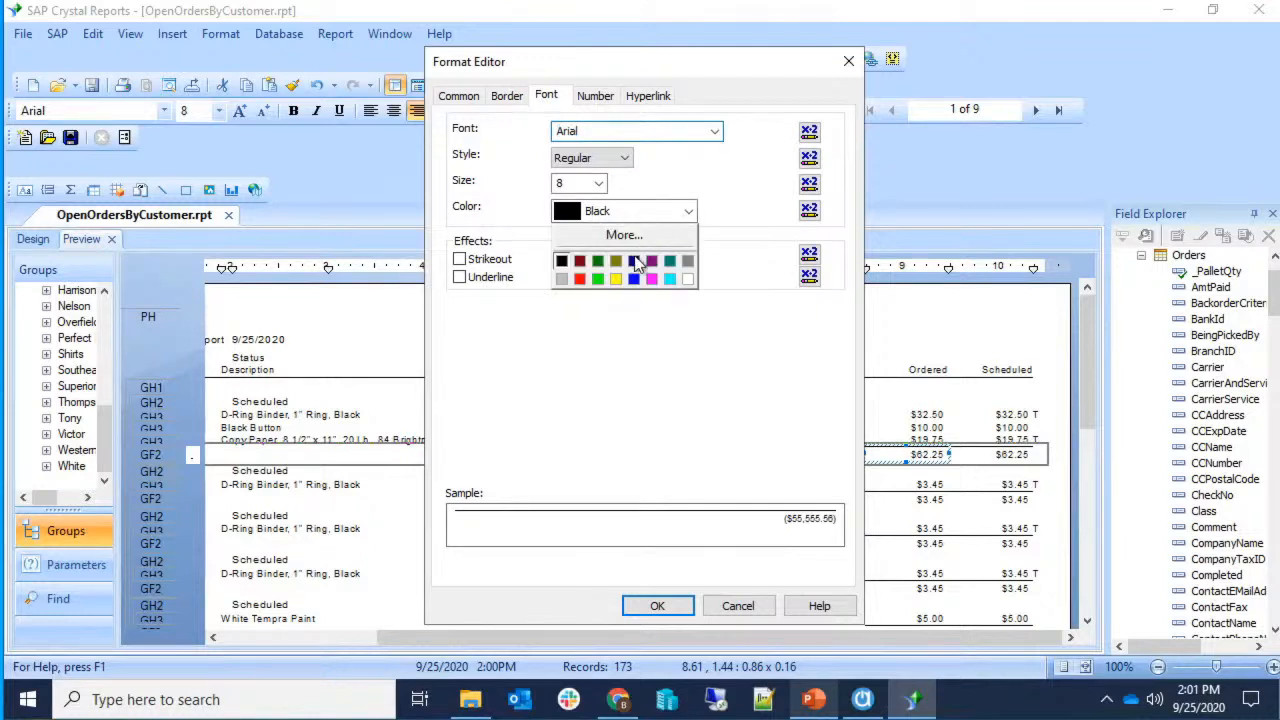
left_click(627, 214)
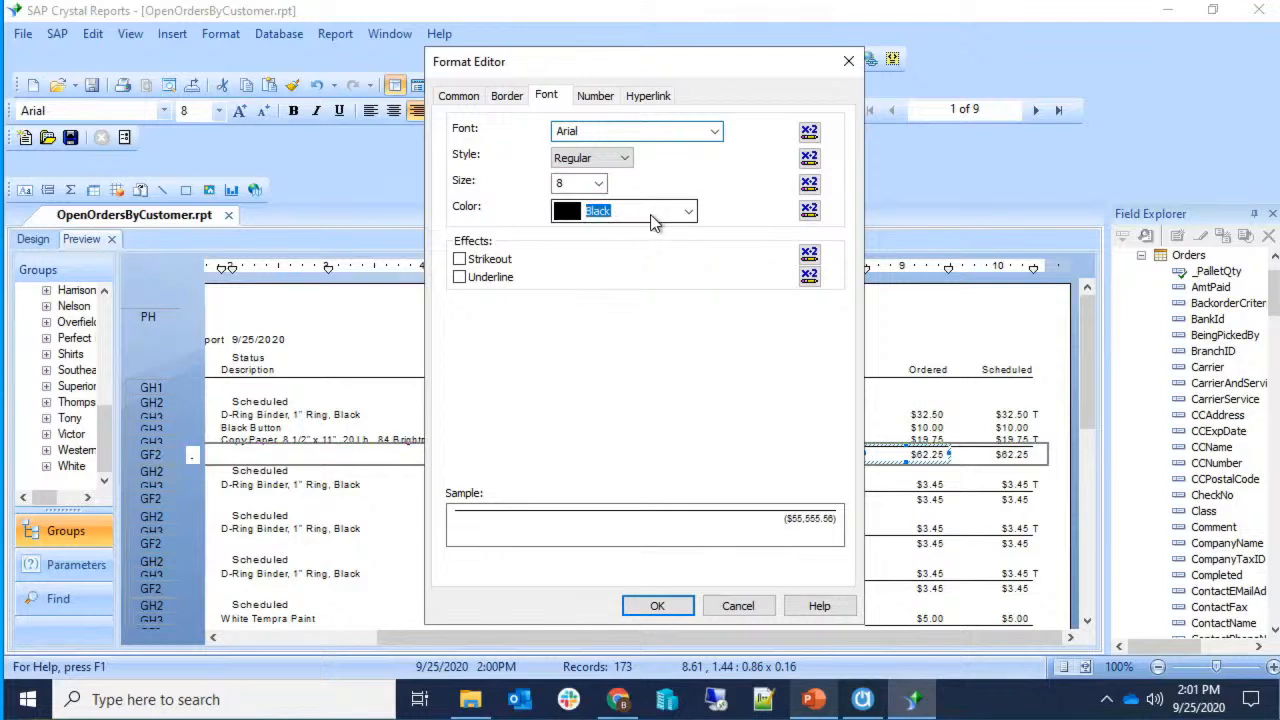
Open the conditional Font Color formula, close it with black kept, then reopen it.
left_click(808, 212)
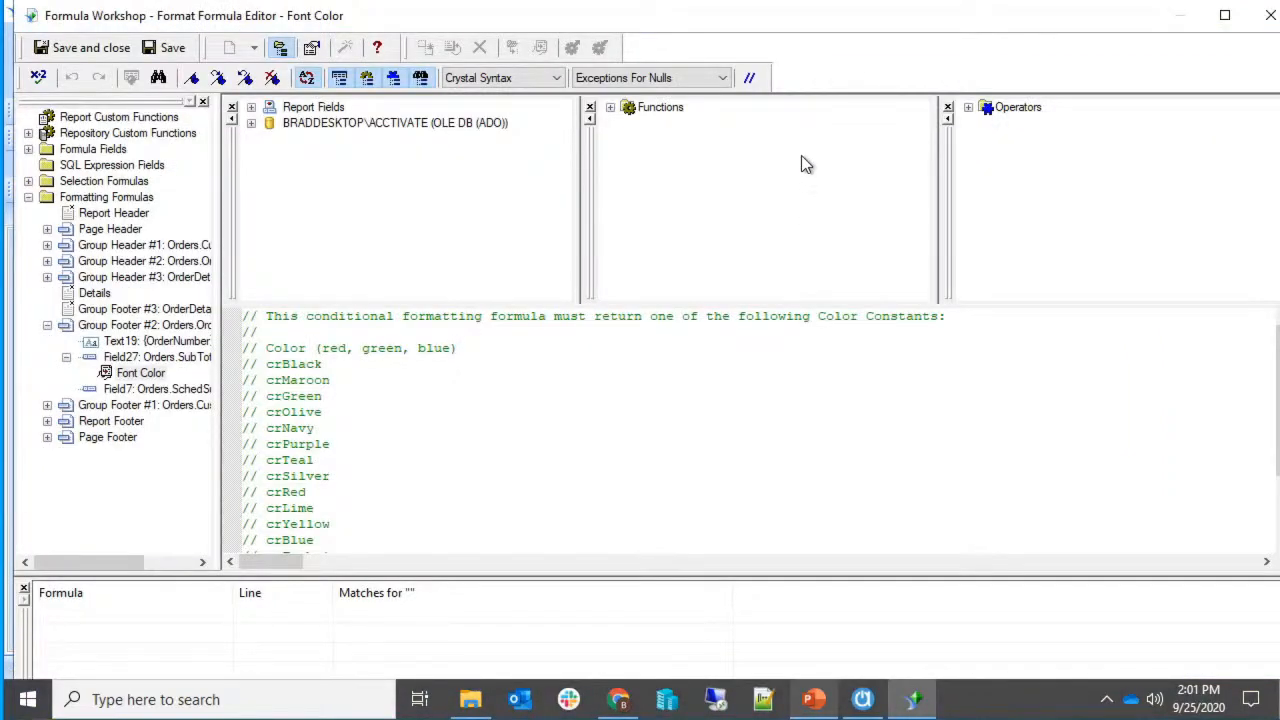
scroll(710, 380, "down", 1)
scroll(714, 377, "up", 1)
left_click(1268, 15)
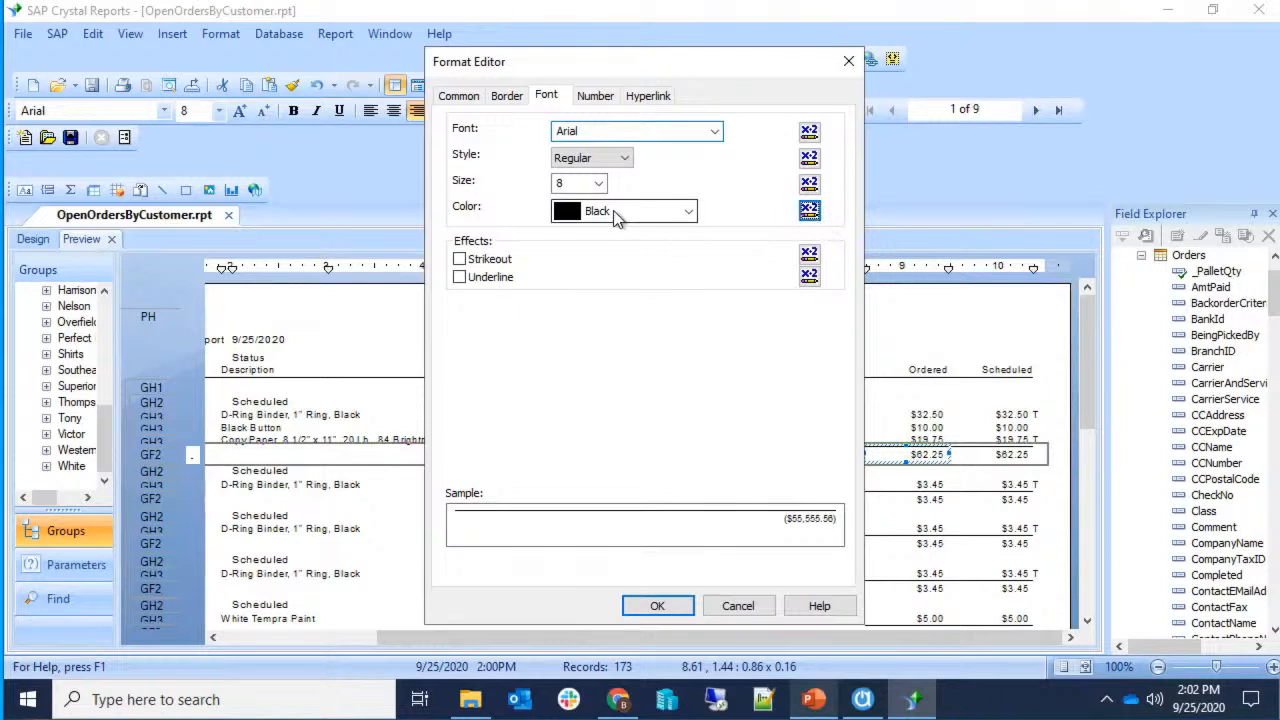
left_click(663, 215)
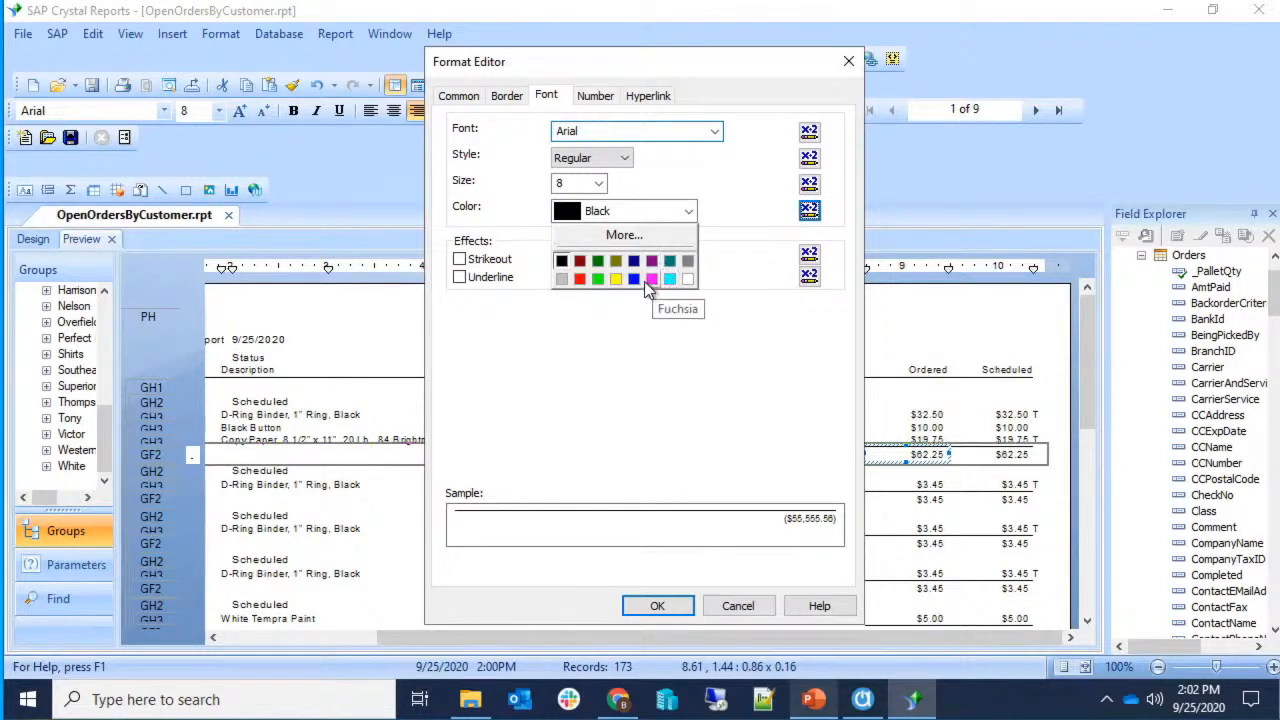
left_click(730, 246)
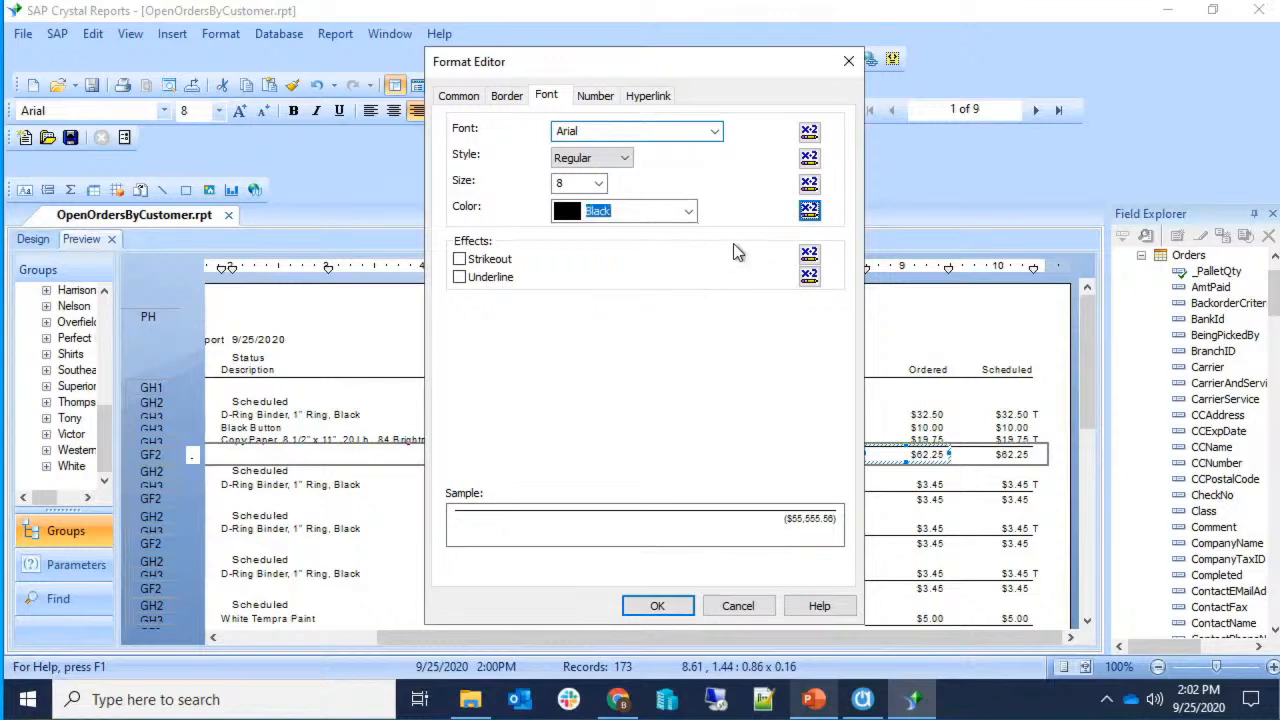
left_click(808, 212)
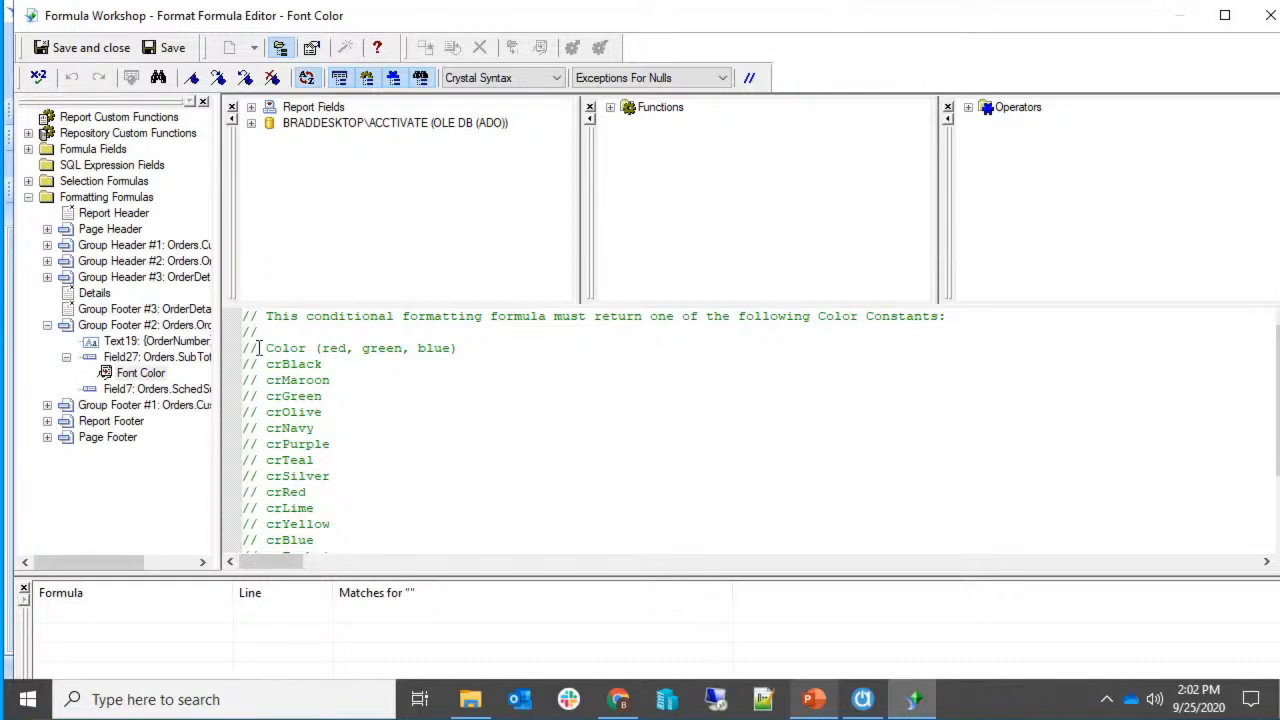
Try typing a test comment at the end of the Font Color formula, then remove it.
scroll(370, 468, "down", 1)
scroll(370, 468, "up", 1)
key("ctrl+End")
type("//")
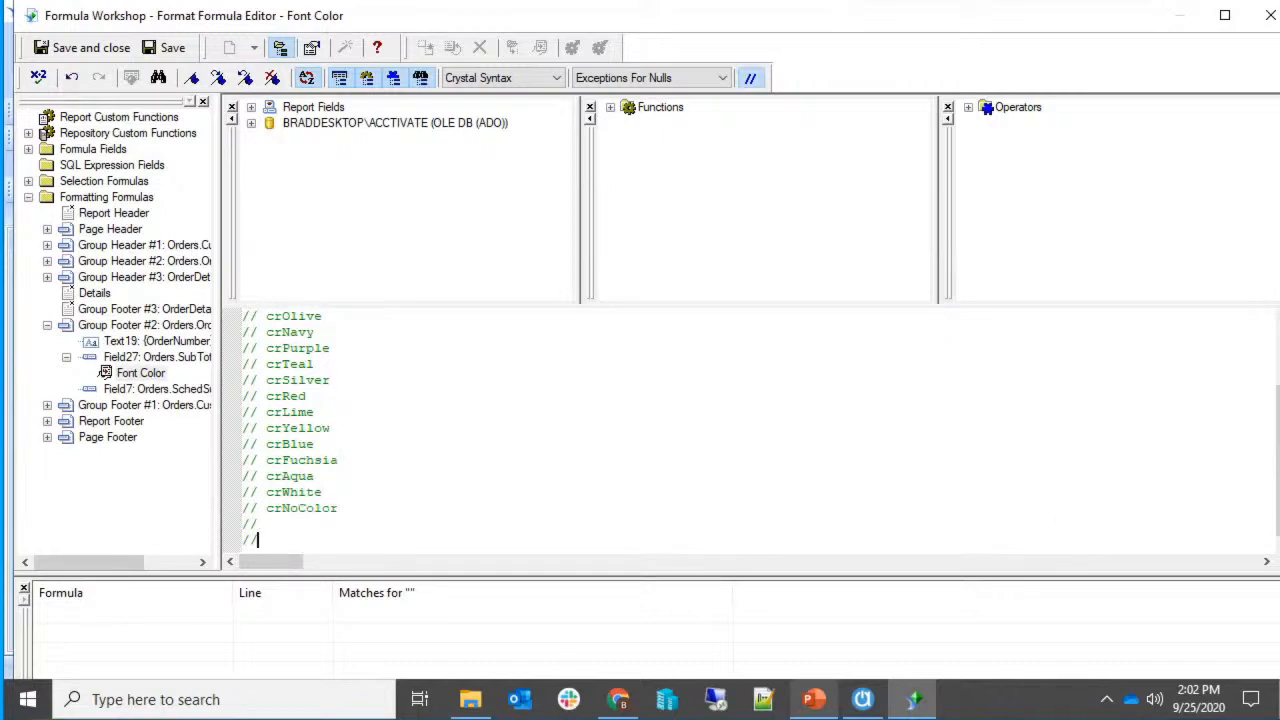
type(" This is a comment")
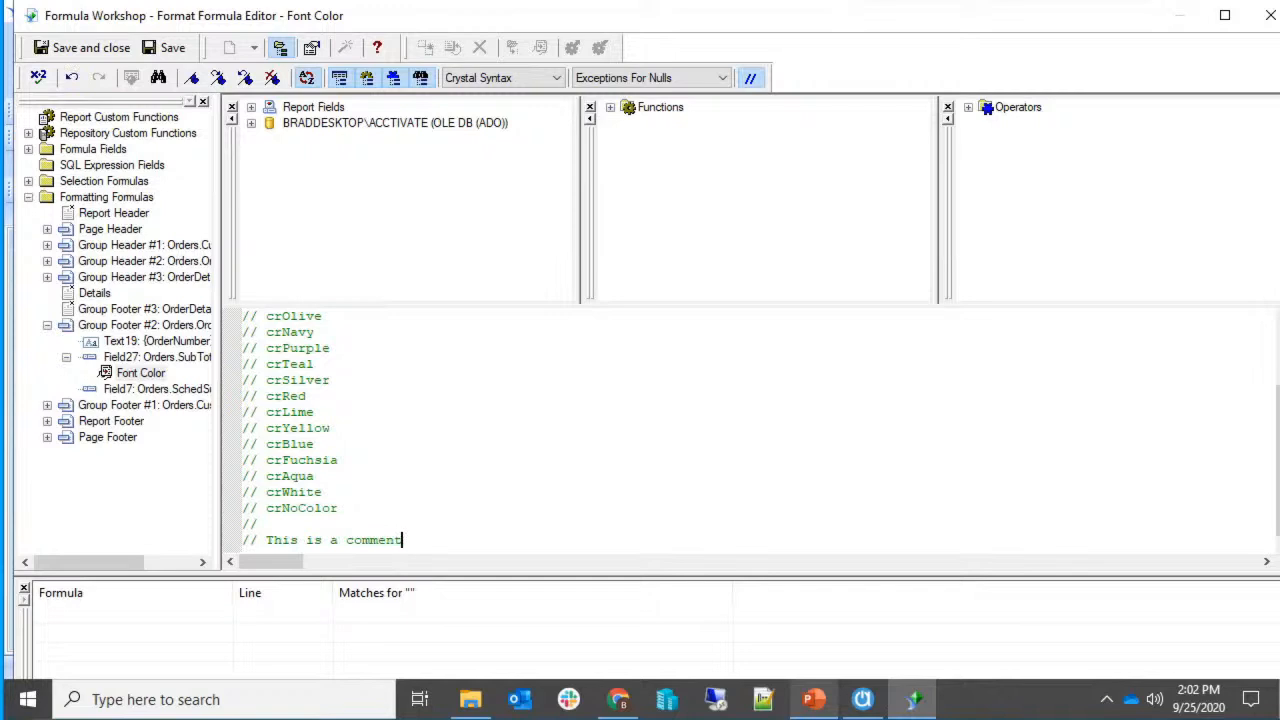
key("BackSpace")
key("BackSpace")
key("BackSpace")
key("BackSpace")
key("BackSpace")
key("BackSpace")
key("BackSpace")
key("BackSpace")
key("BackSpace")
key("BackSpace")
key("BackSpace")
key("BackSpace")
key("BackSpace")
key("BackSpace")
key("BackSpace")
key("BackSpace")
key("BackSpace")
key("BackSpace")
key("BackSpace")
key("BackSpace")
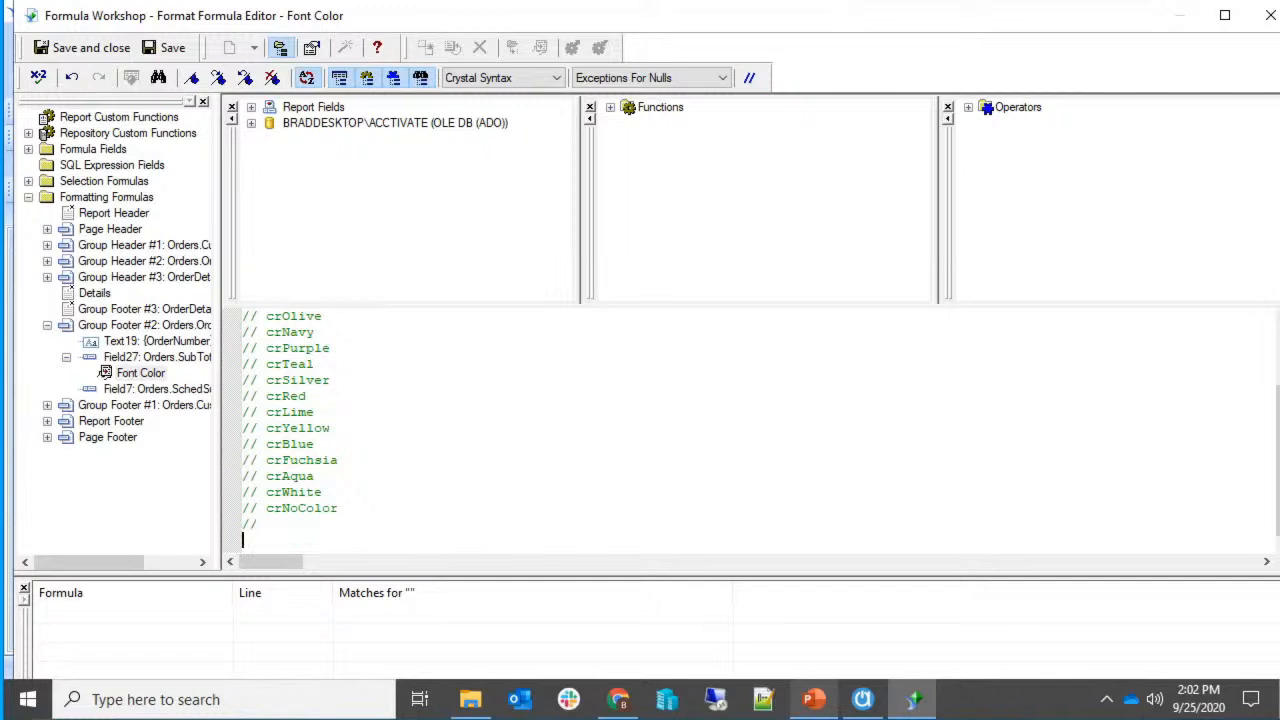
scroll(777, 362, "up", 2)
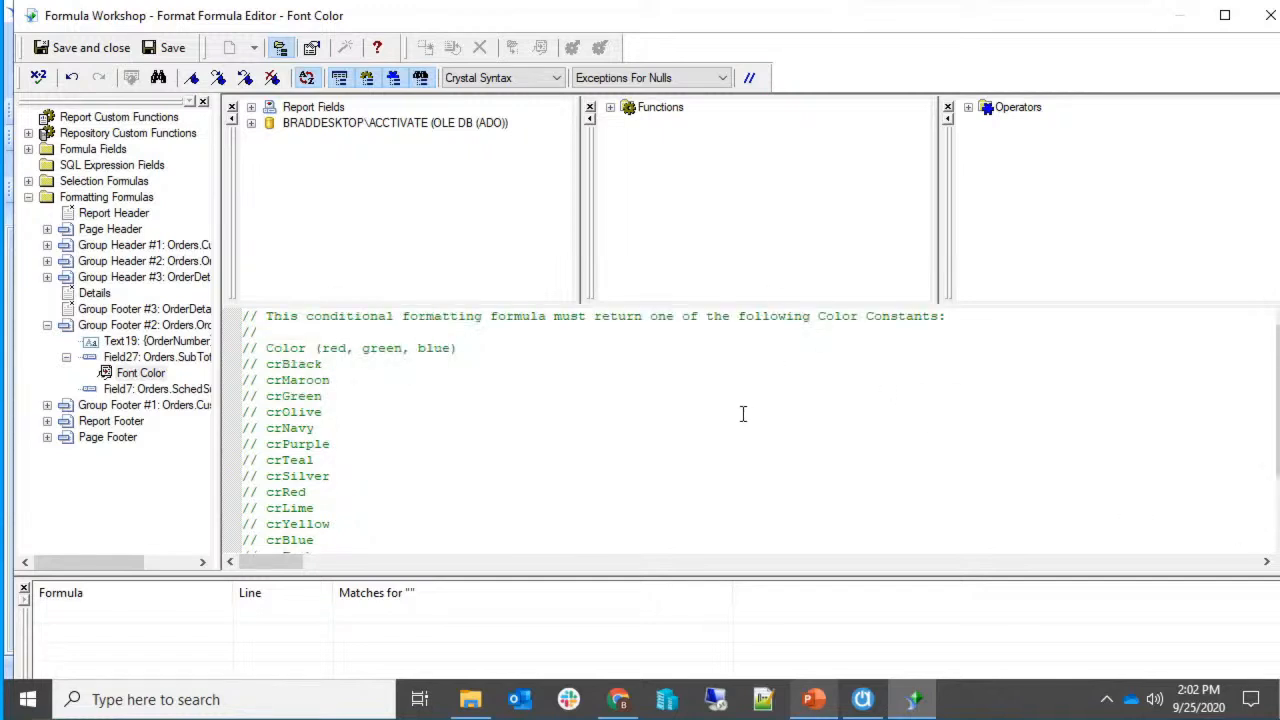
left_click_drag(265, 316, 487, 320)
left_click(515, 320)
Start a new blank line after the last colour-constant comment line.
left_click(937, 405)
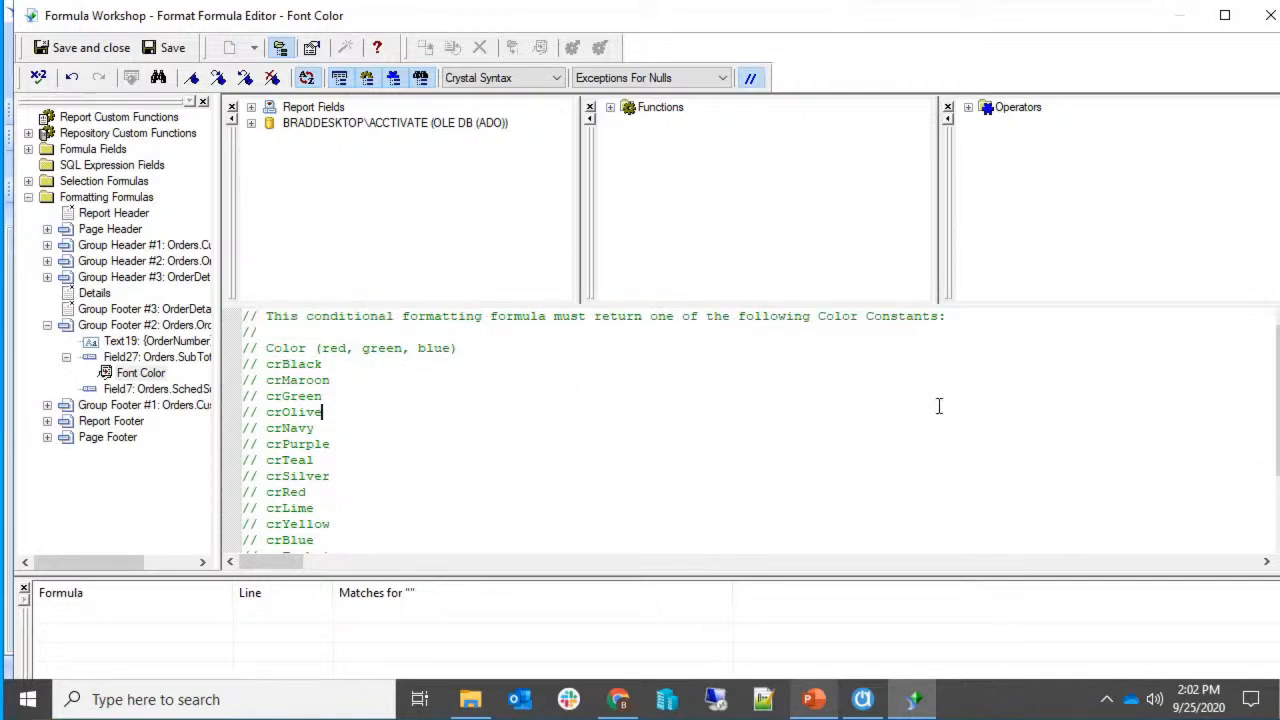
left_click(299, 365)
left_click(443, 348)
left_click(467, 350)
scroll(534, 449, "down", 2)
left_click(433, 525)
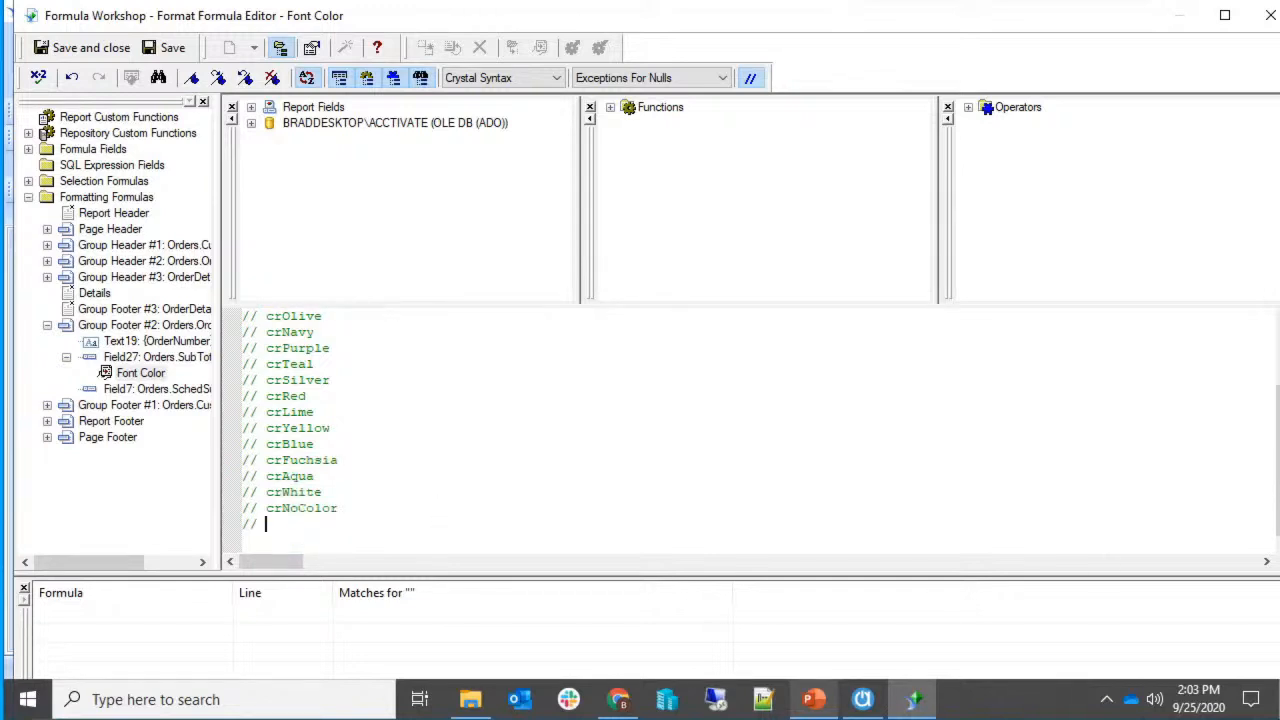
key("Return")
Write the formula If {Orders.SubTotal} >= 10000 Then crRed Else crBlack.
type("If {")
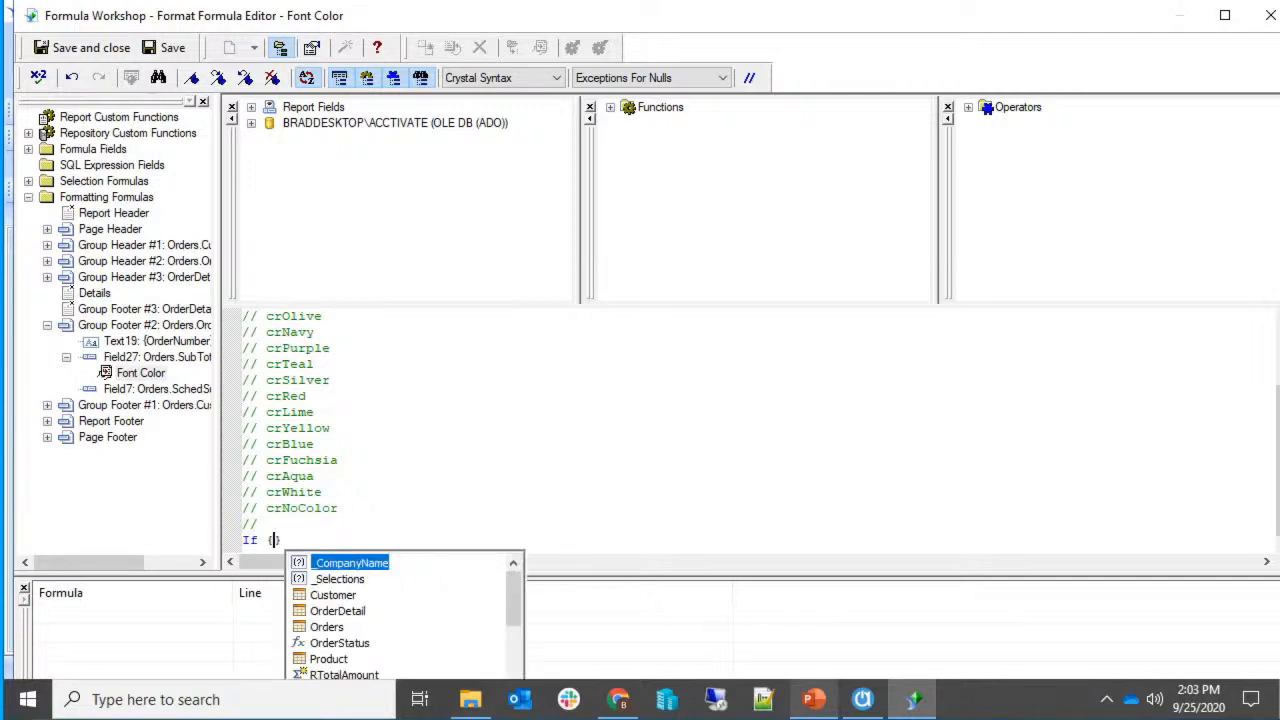
type("Orders")
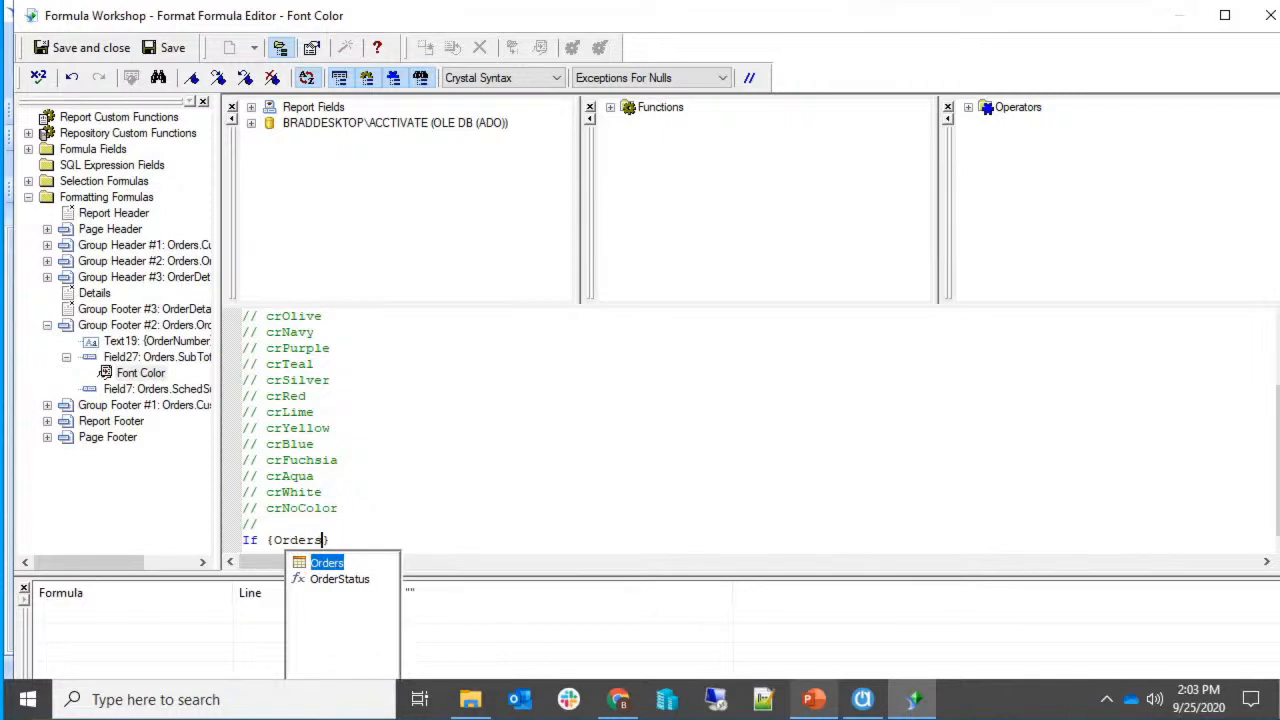
type(".")
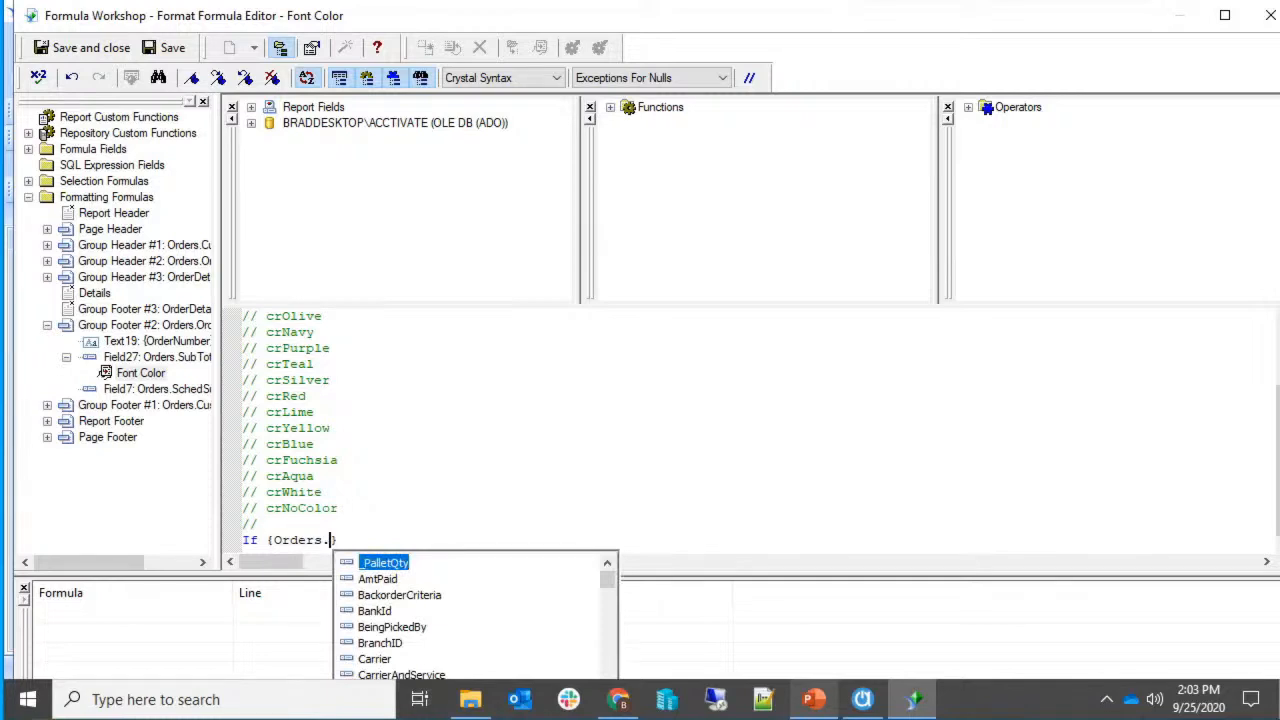
type("Total")
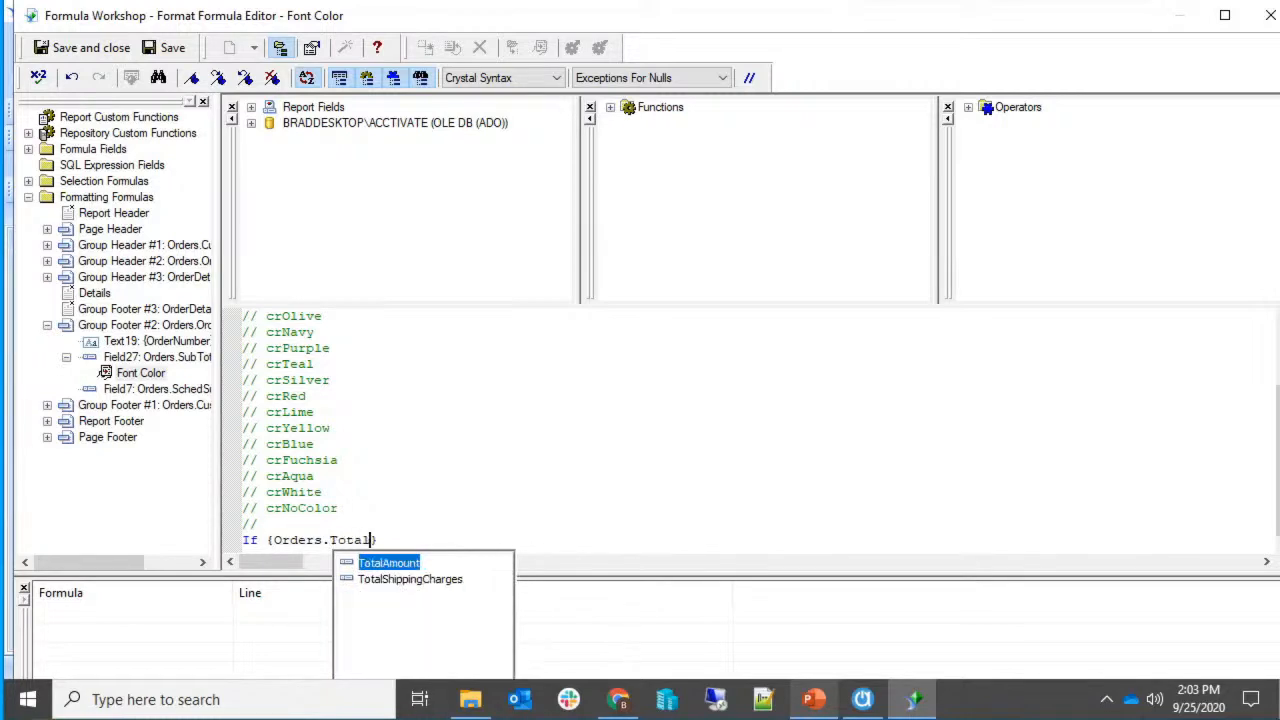
key("ctrl+shift+Left")
type("Su")
key("Return")
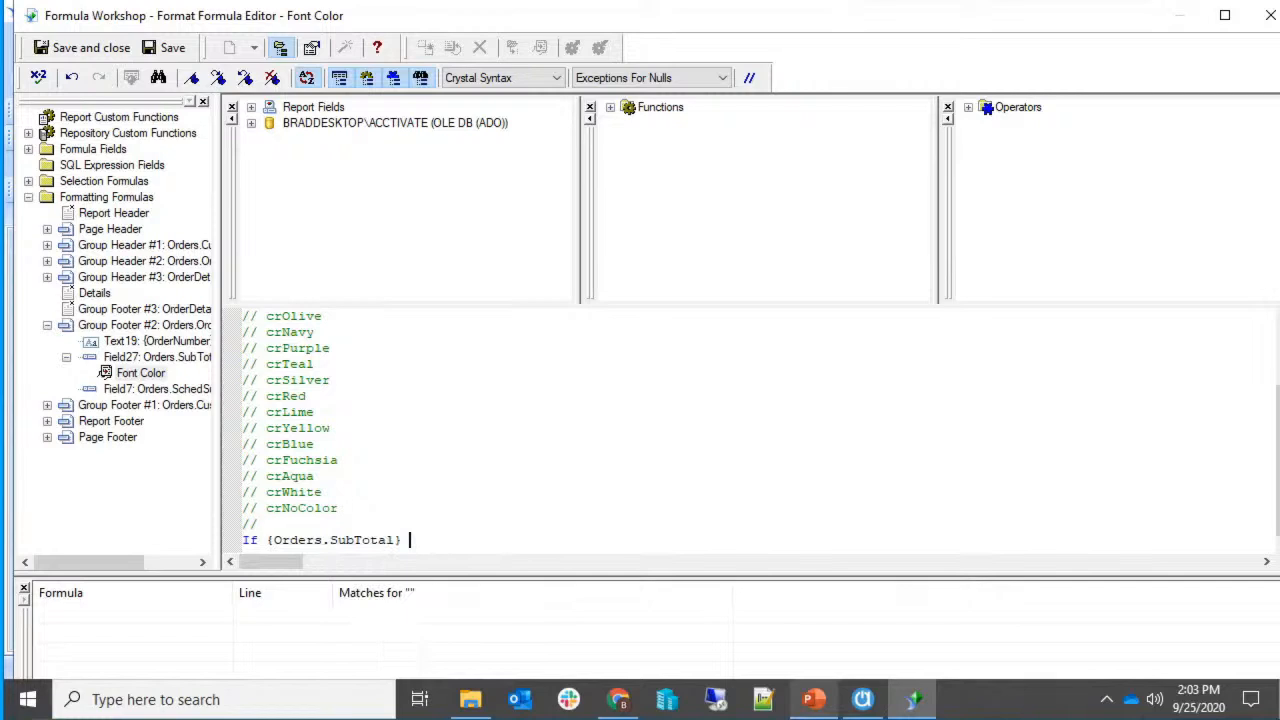
type(">= 10000 THEN")
key("ctrl+shift+Left")
type("then")
key("ctrl+shift+Left")
type("Then crRed El")
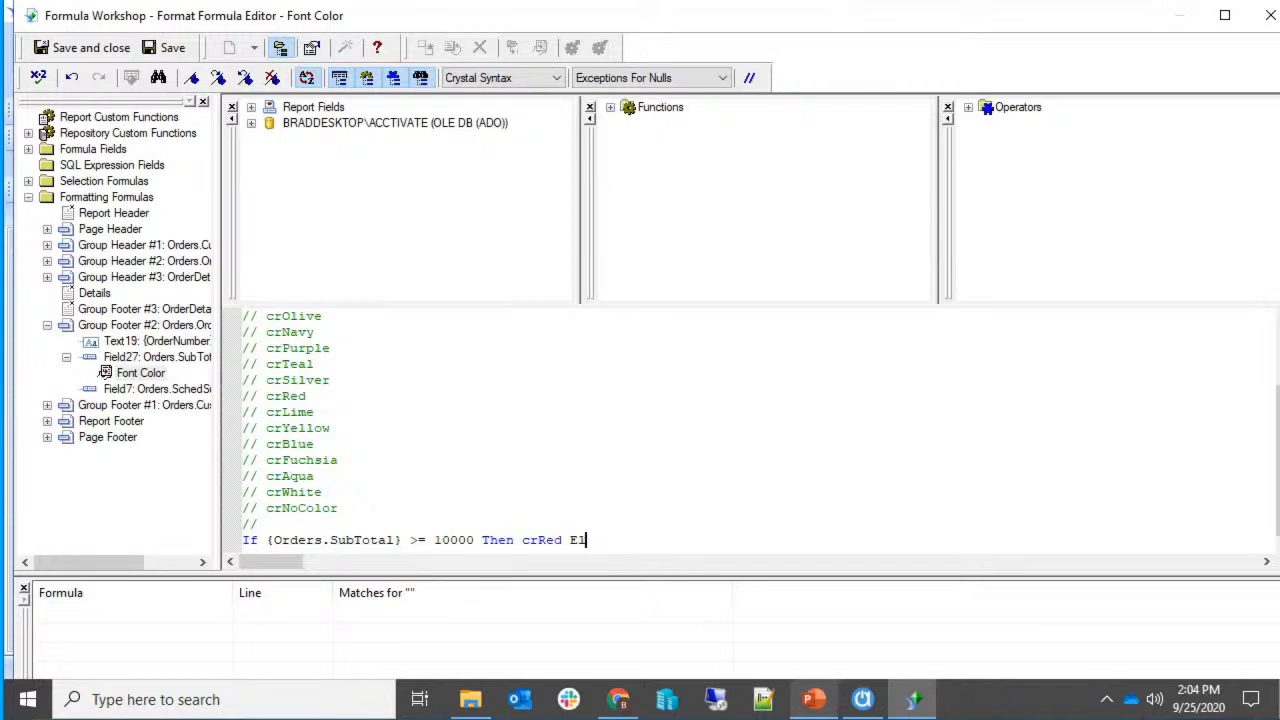
type("se crBlack")
Check the formula for errors, save it, and apply the font formatting to the subtotal.
left_click(39, 78)
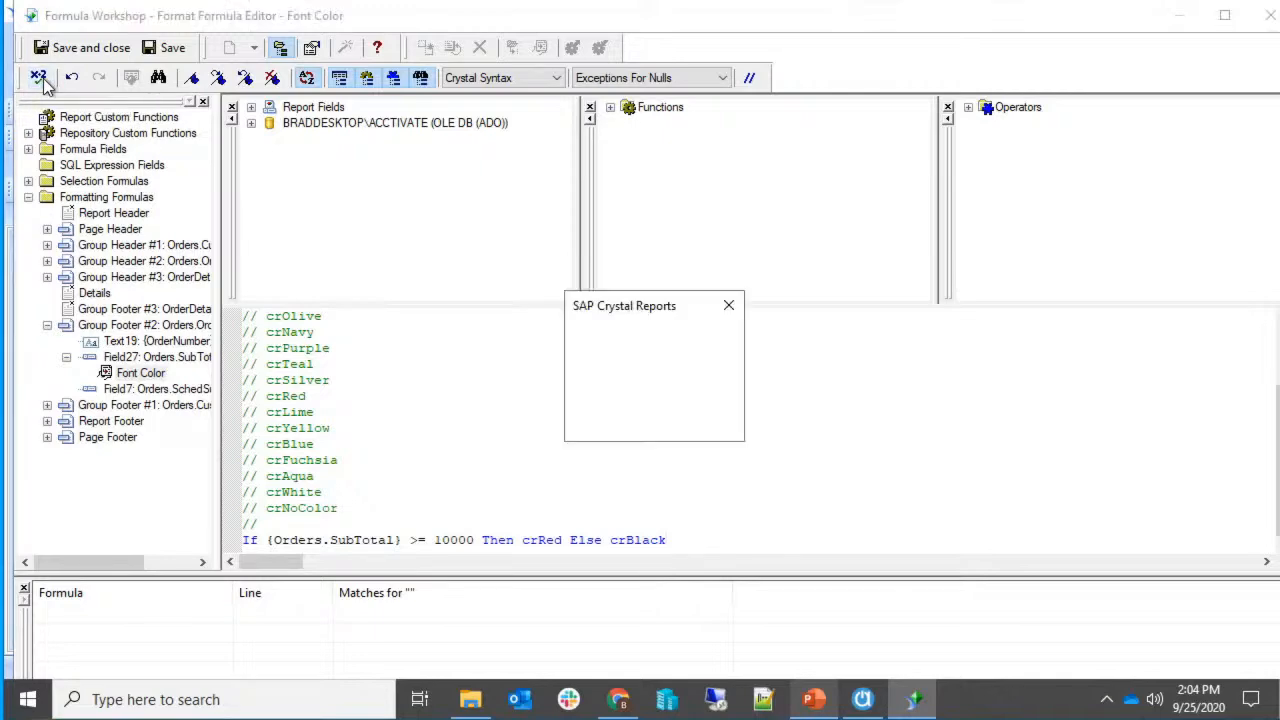
left_click(710, 423)
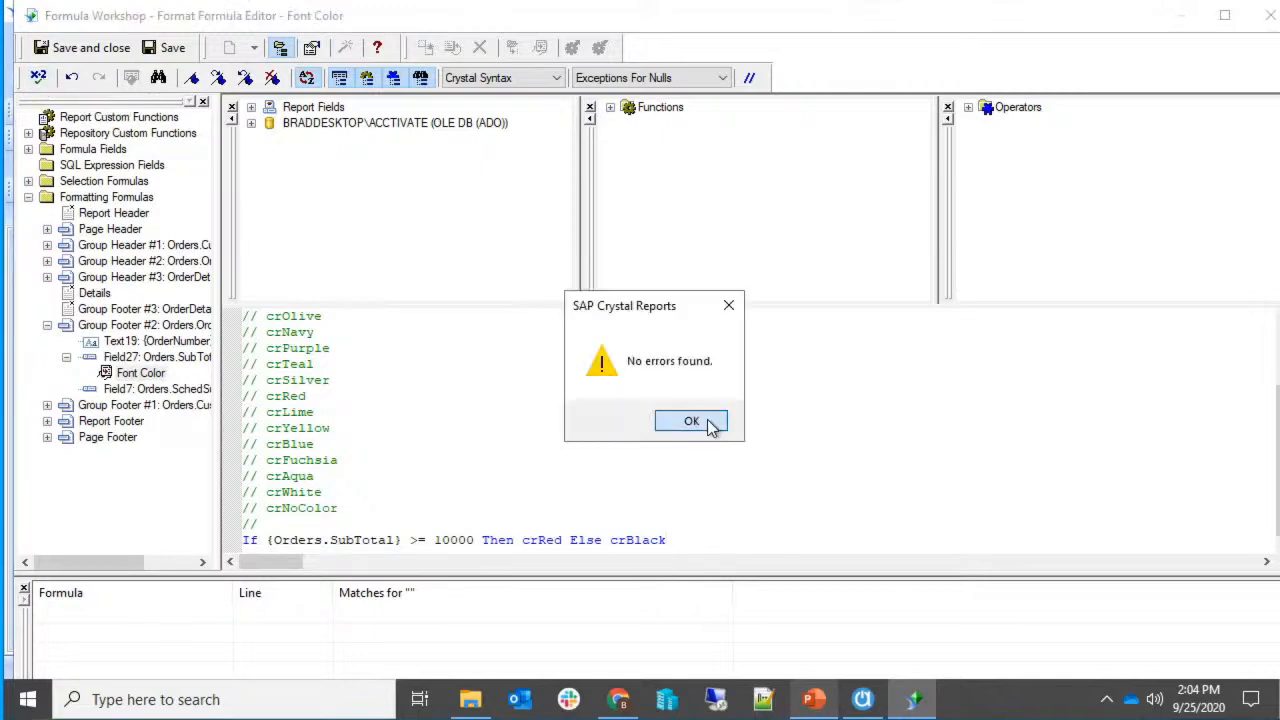
left_click(92, 48)
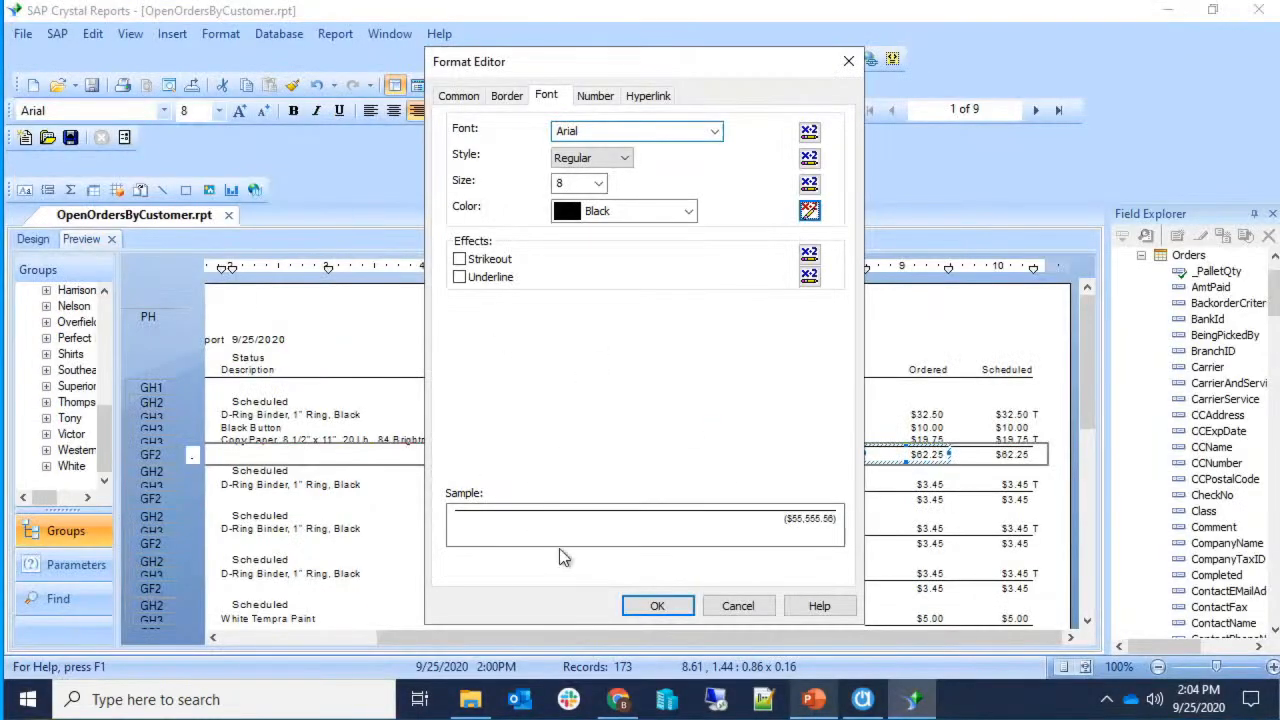
left_click(655, 606)
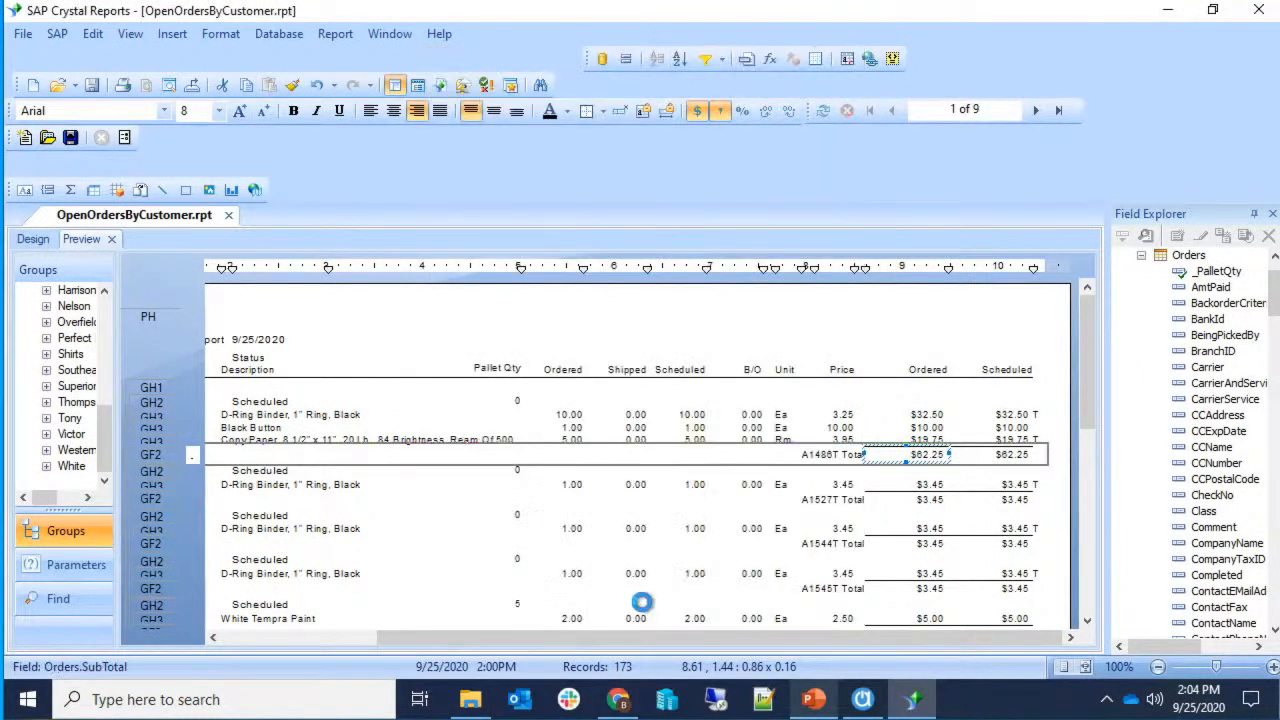
scroll(816, 545, "down", 10)
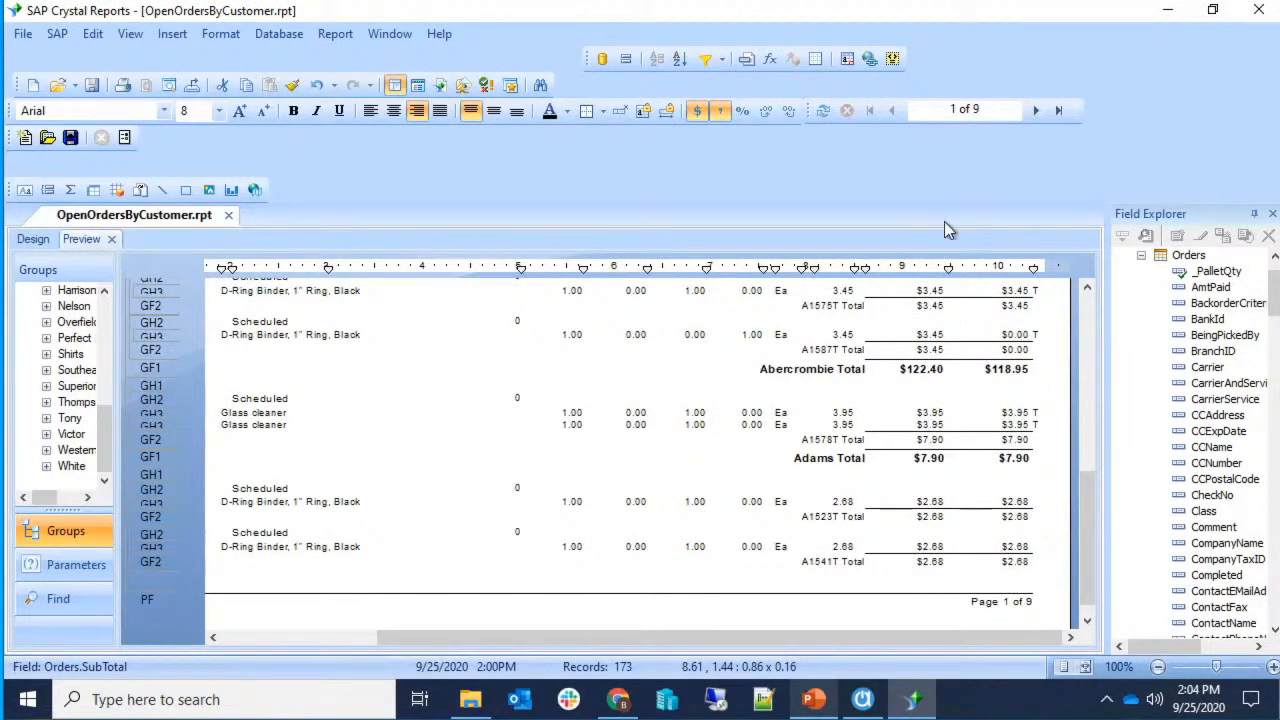
Page to page 3 to confirm the $27,652.50 subtotal shows red, then return to page 1.
left_click(1033, 112)
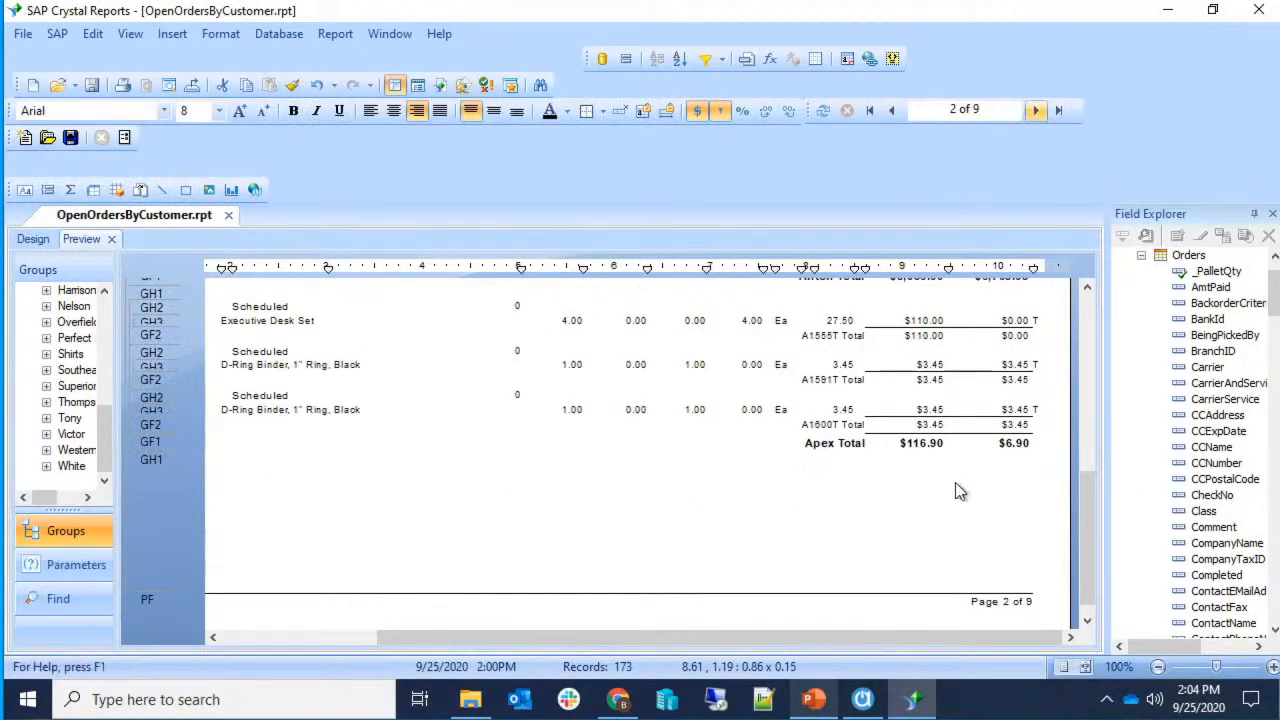
scroll(955, 490, "up", 10)
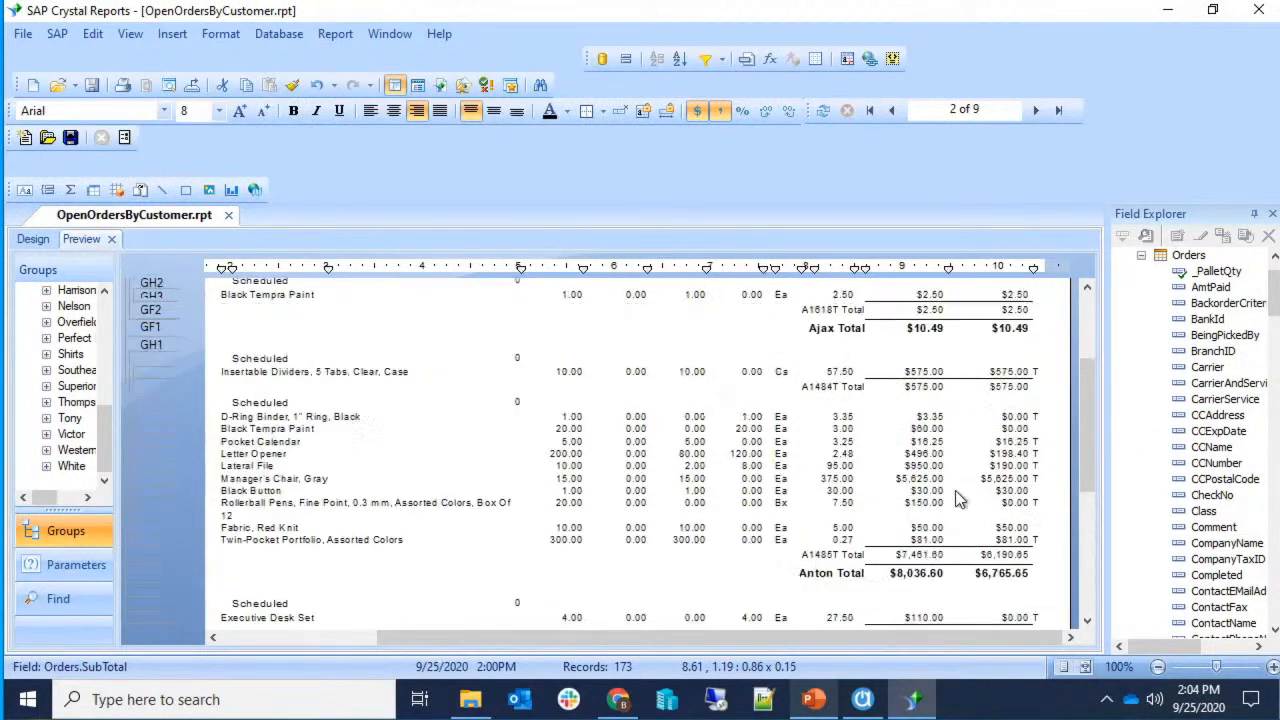
left_click(1035, 110)
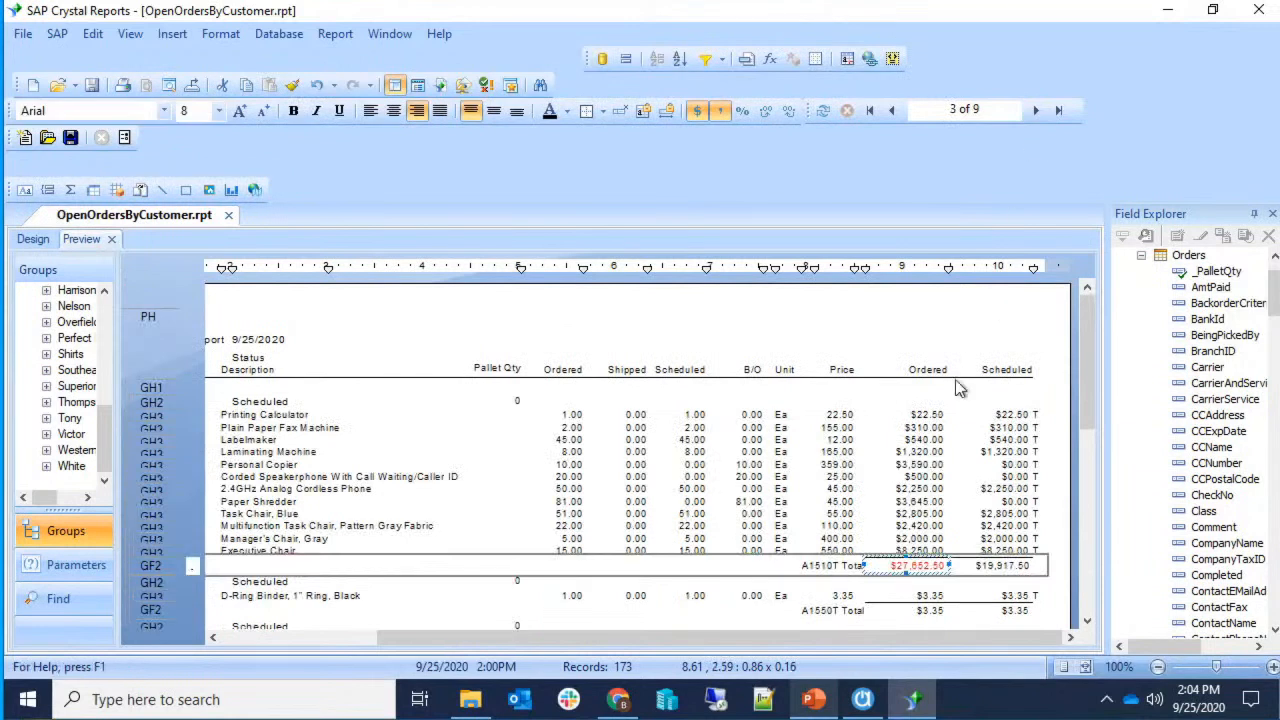
left_click(1057, 582)
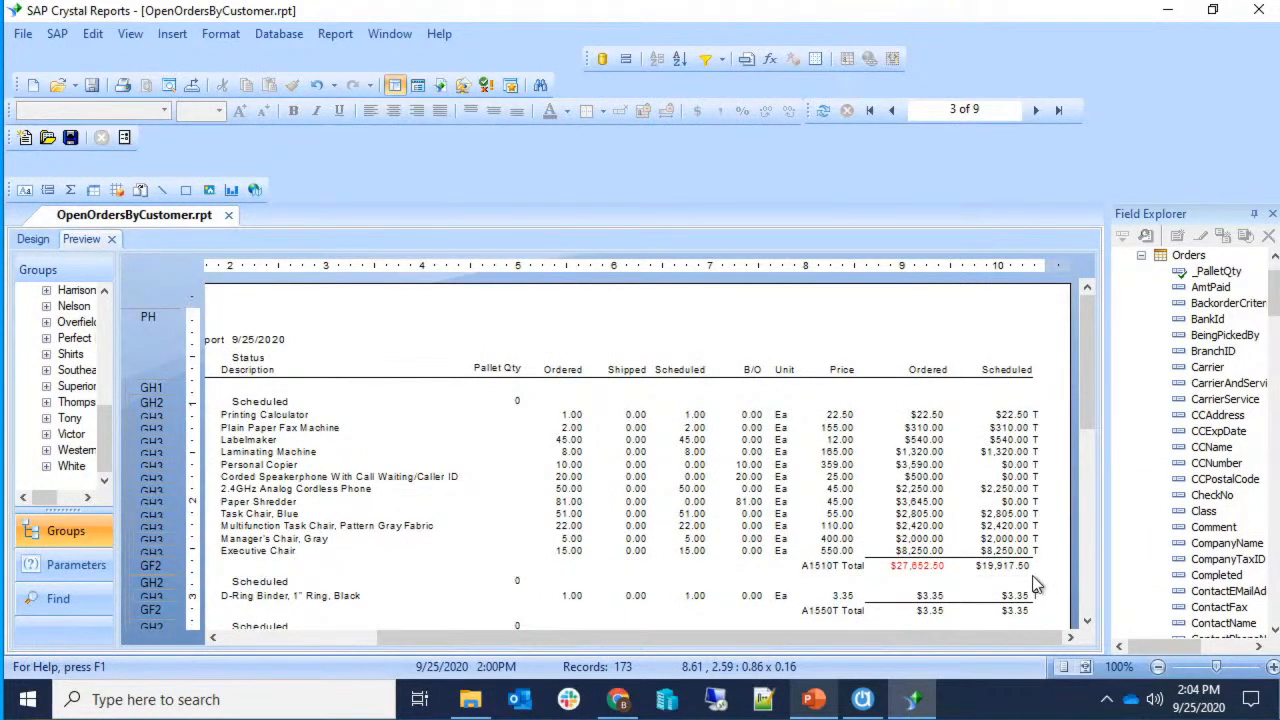
left_click_drag(757, 636, 588, 636)
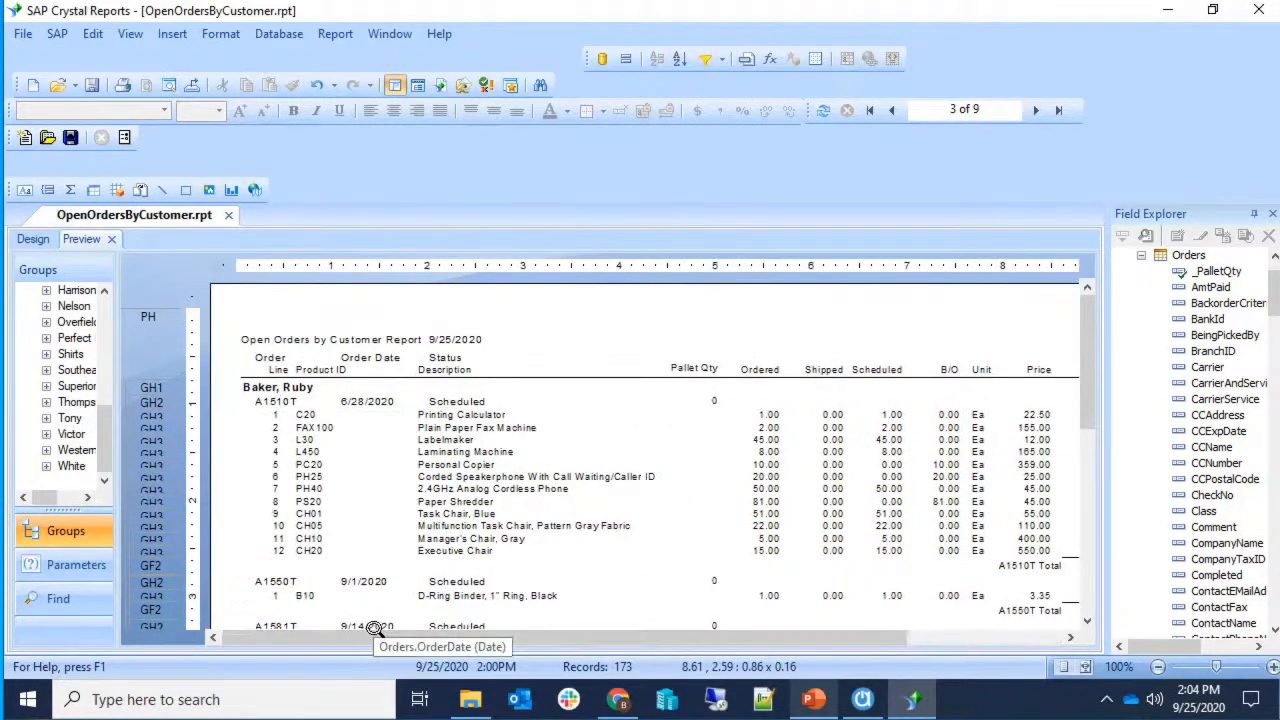
left_click_drag(374, 634, 625, 639)
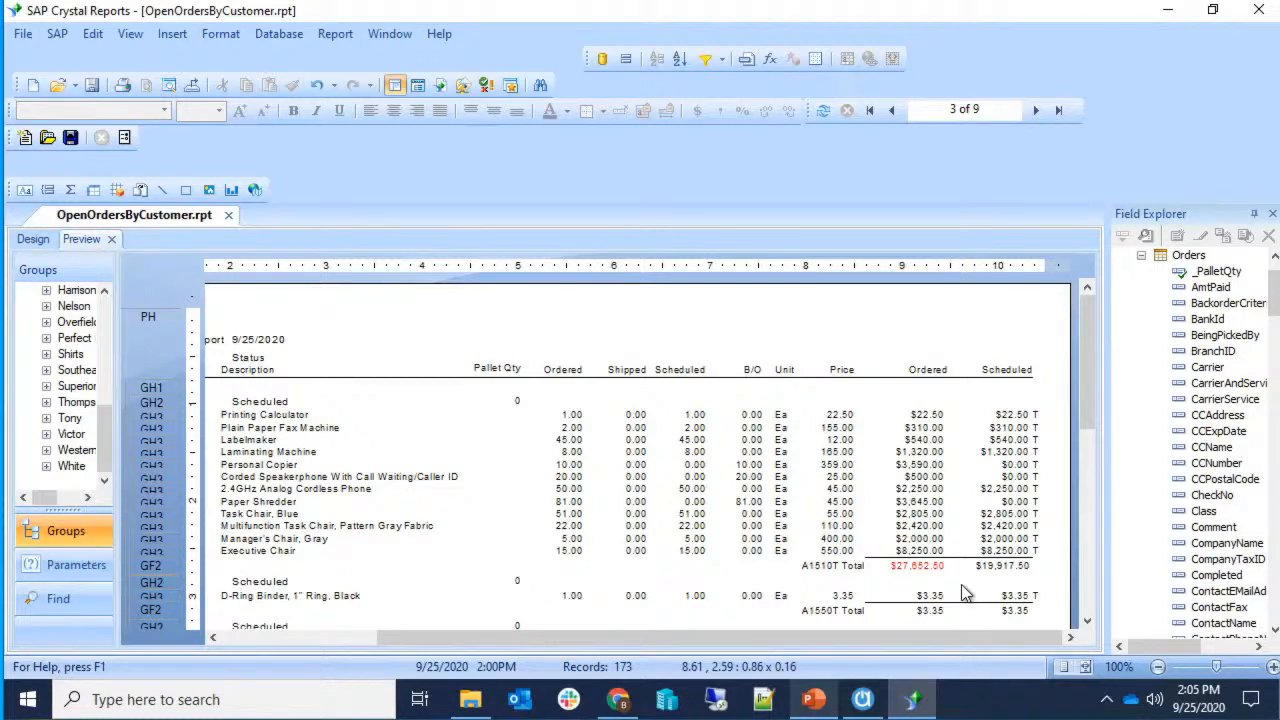
left_click_drag(703, 633, 537, 632)
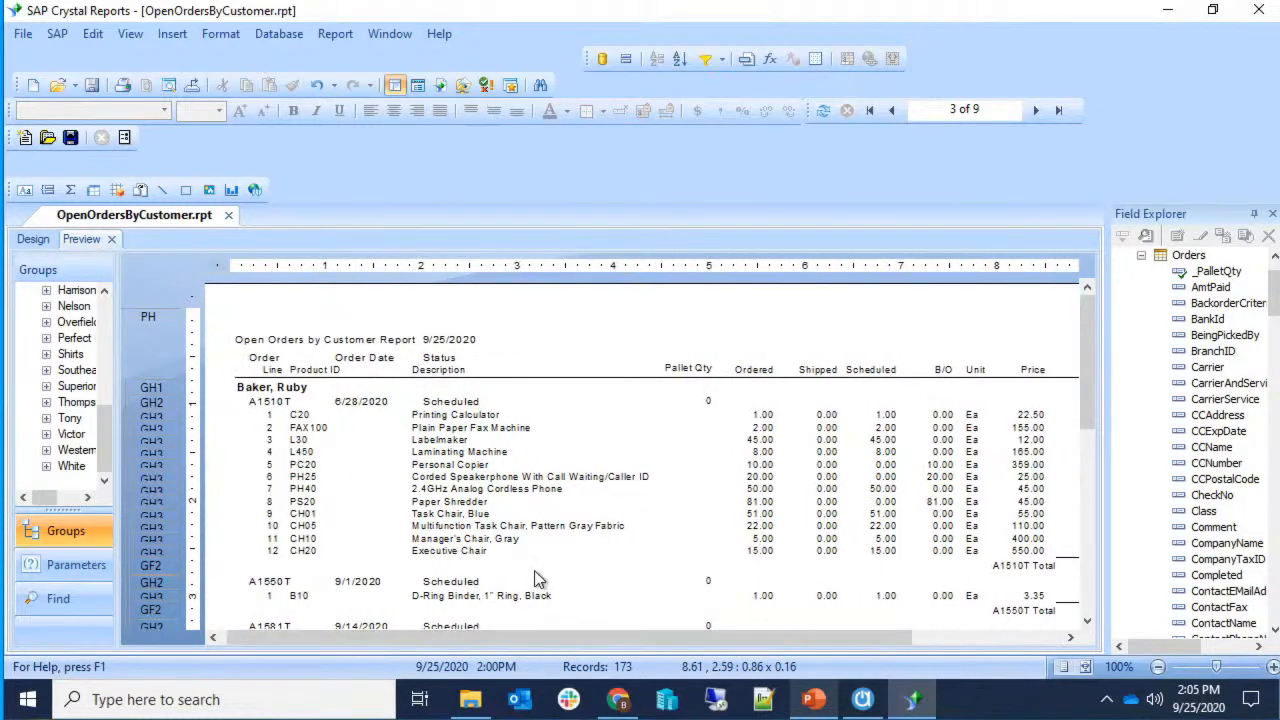
left_click(542, 478)
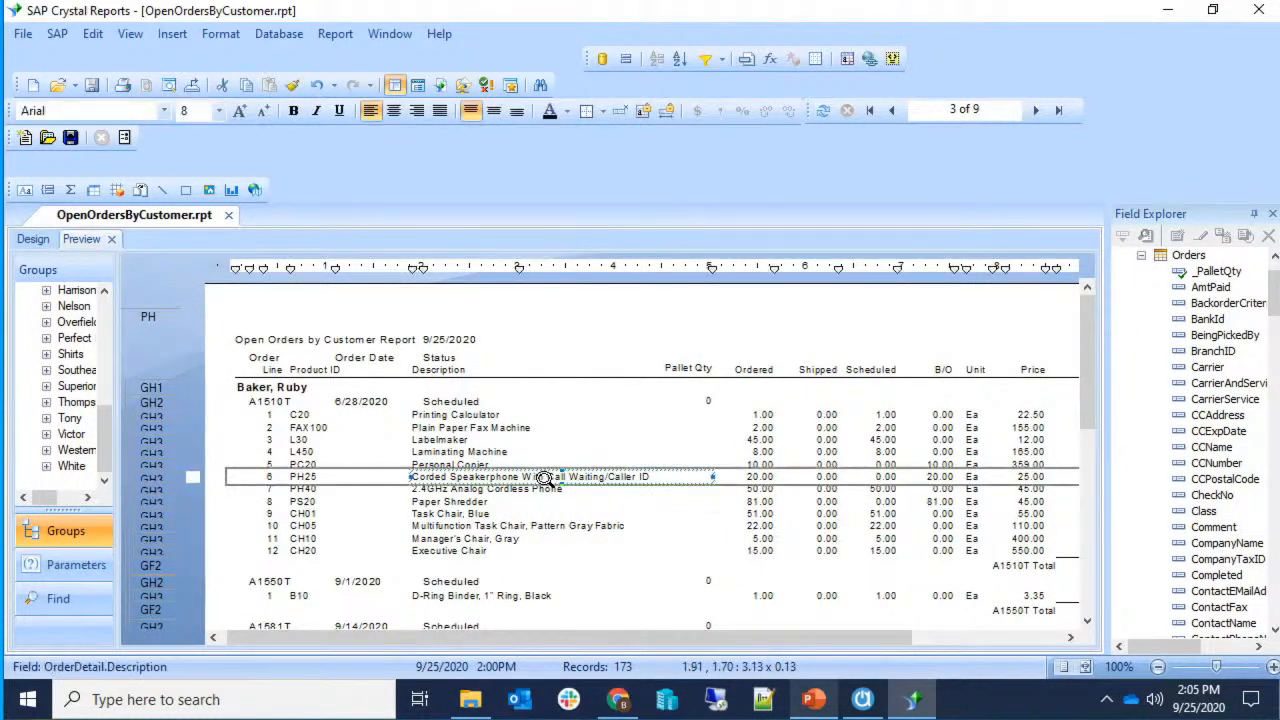
left_click(870, 110)
Make the Description field slightly narrower in the design layout.
left_click(655, 440)
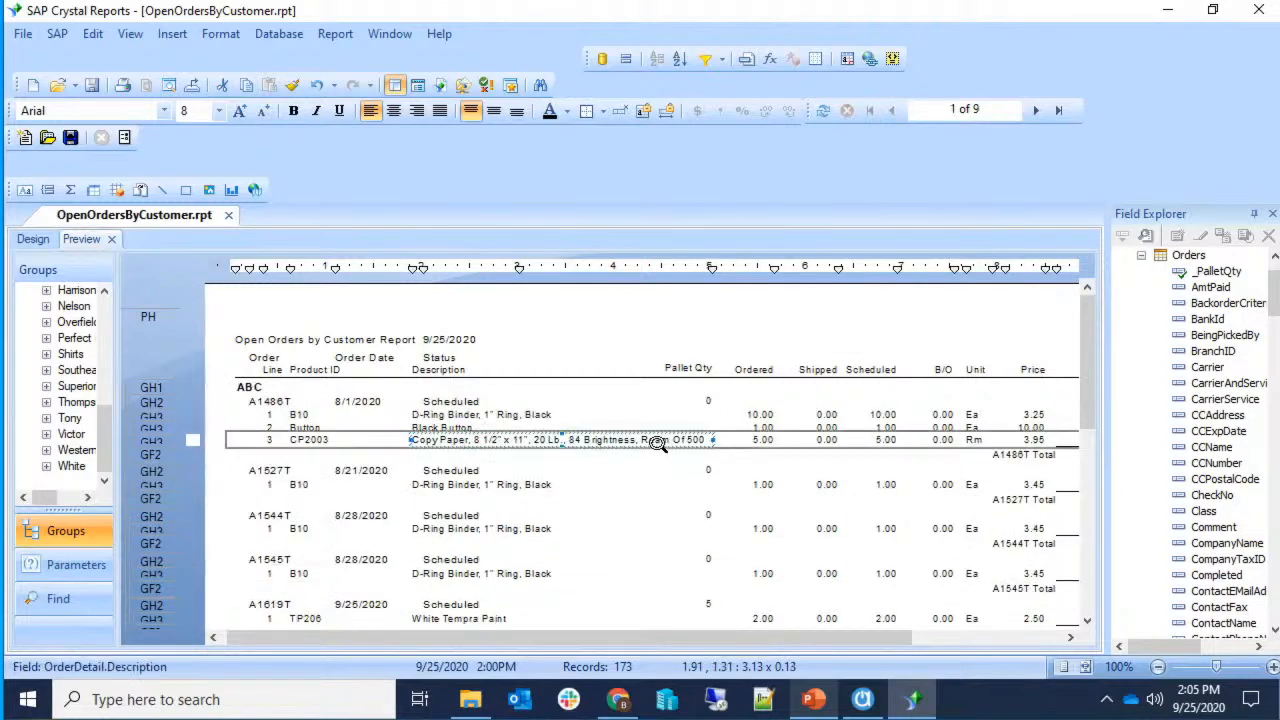
left_click(33, 240)
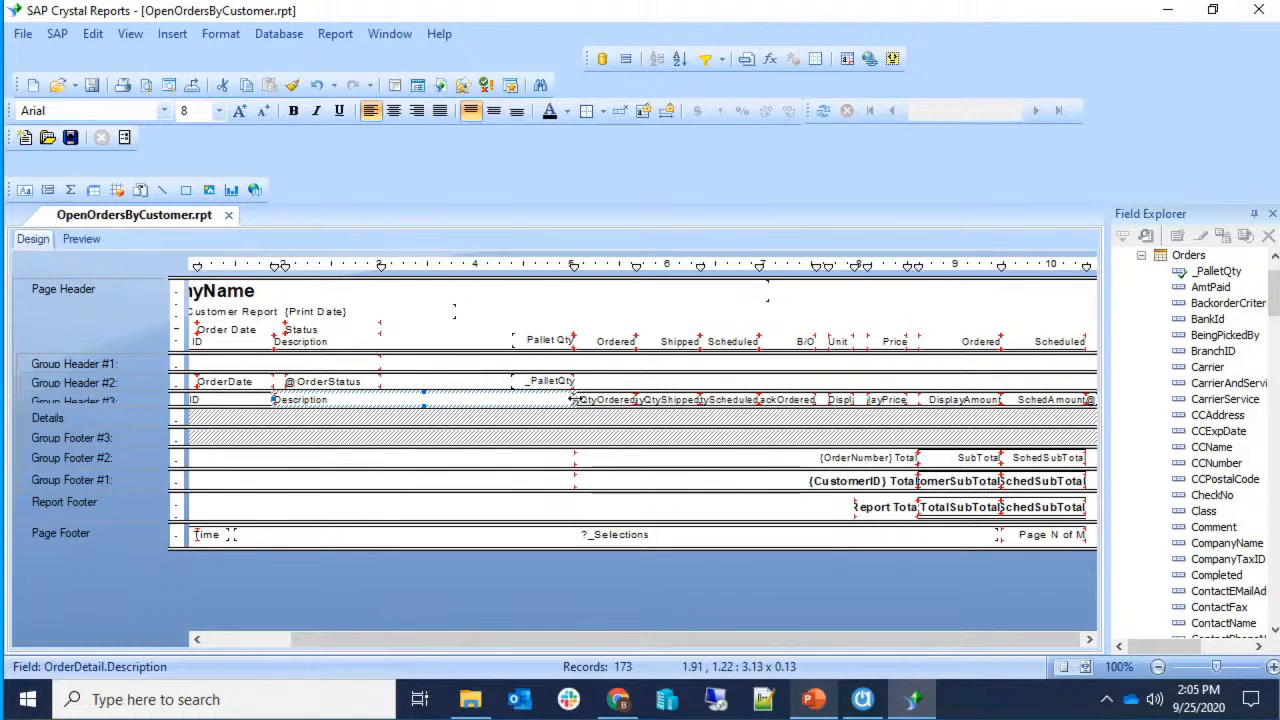
left_click_drag(569, 397, 535, 398)
left_click(81, 240)
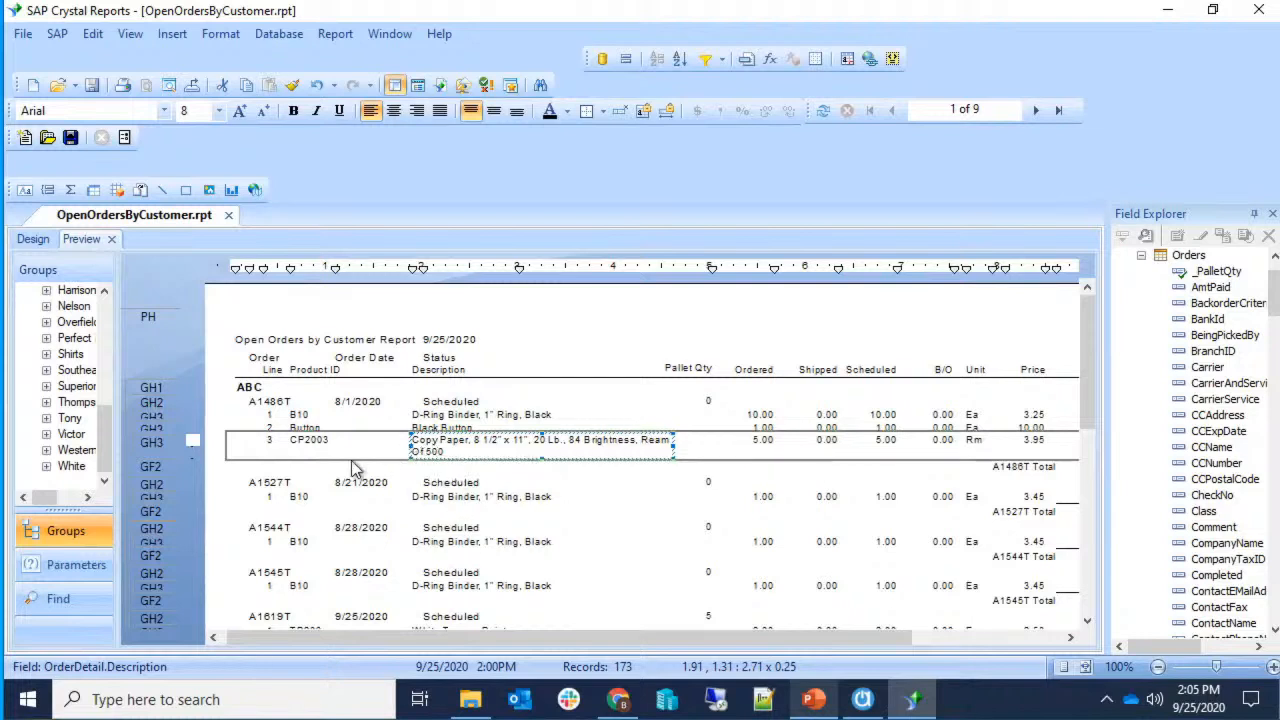
Confirm Can Grow is enabled in the Description field's Common format settings.
right_click(425, 452)
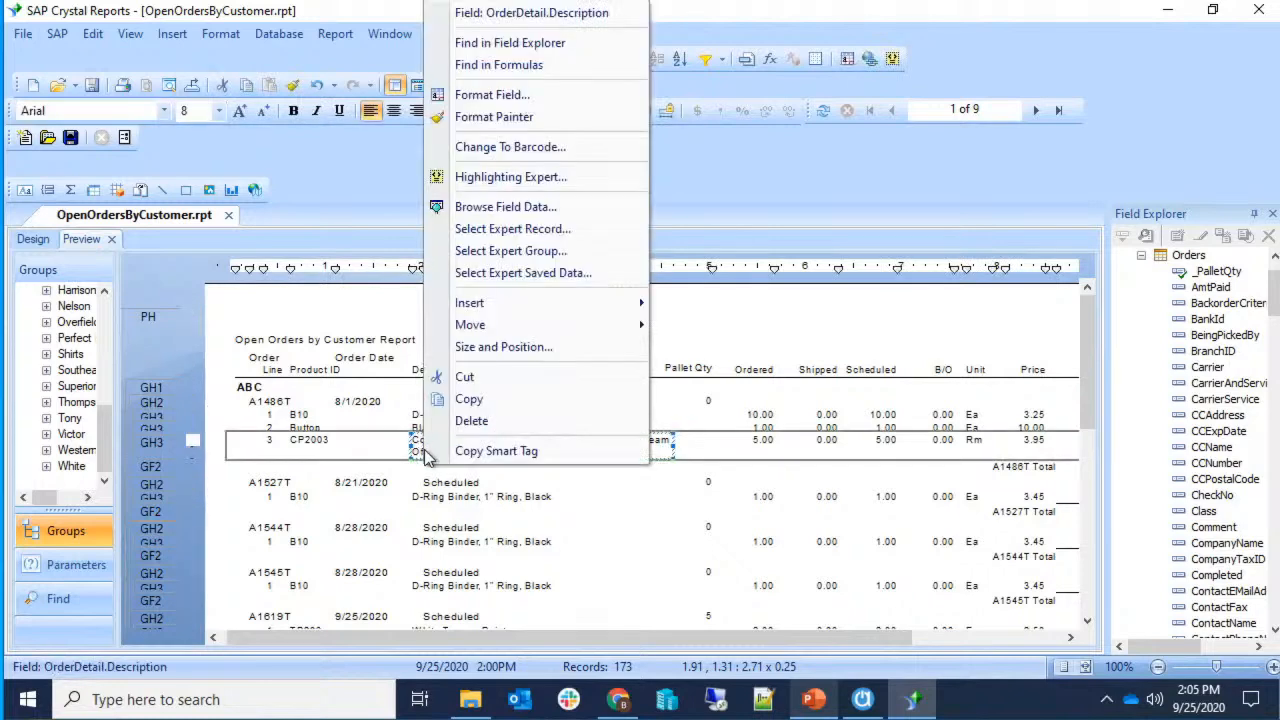
left_click(483, 95)
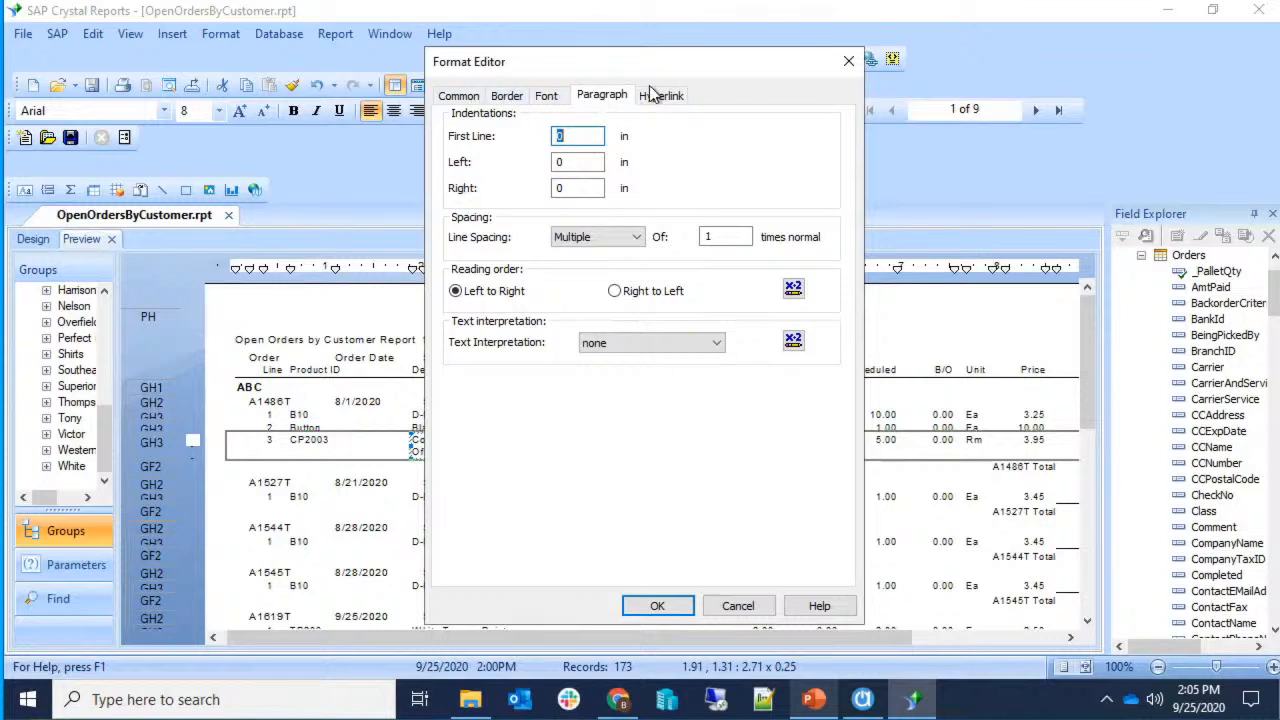
left_click(458, 97)
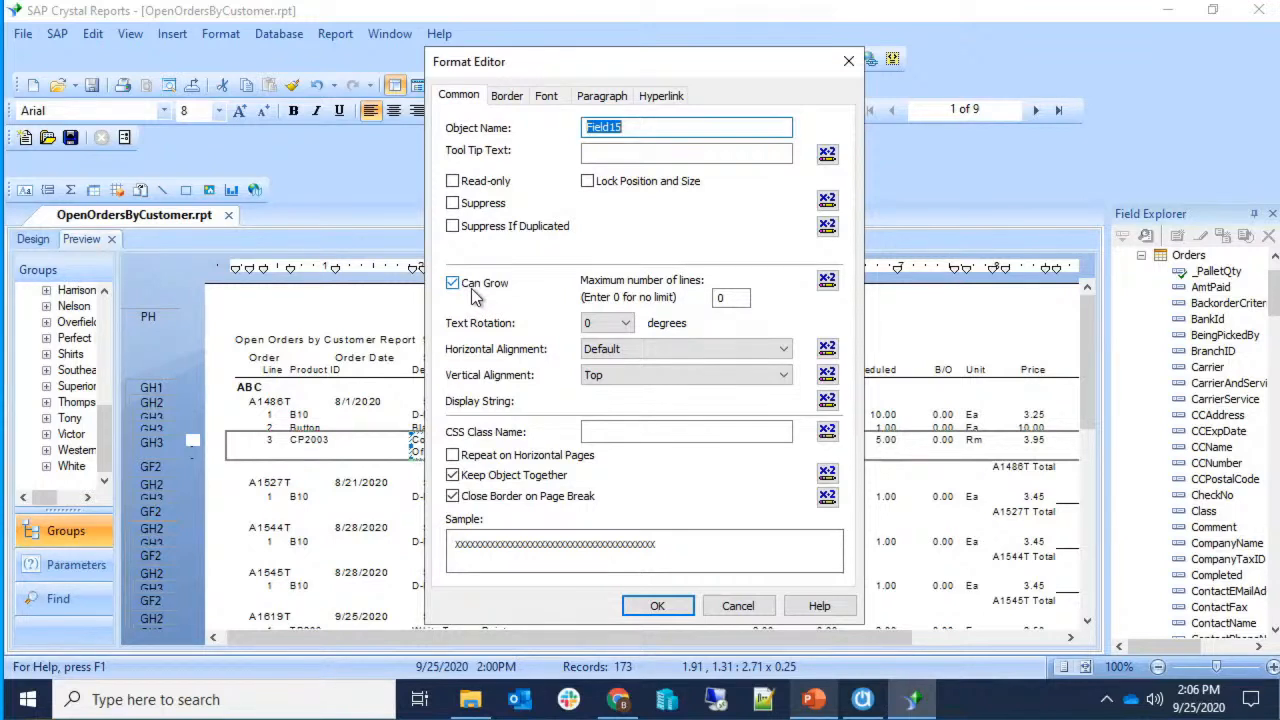
left_click(648, 606)
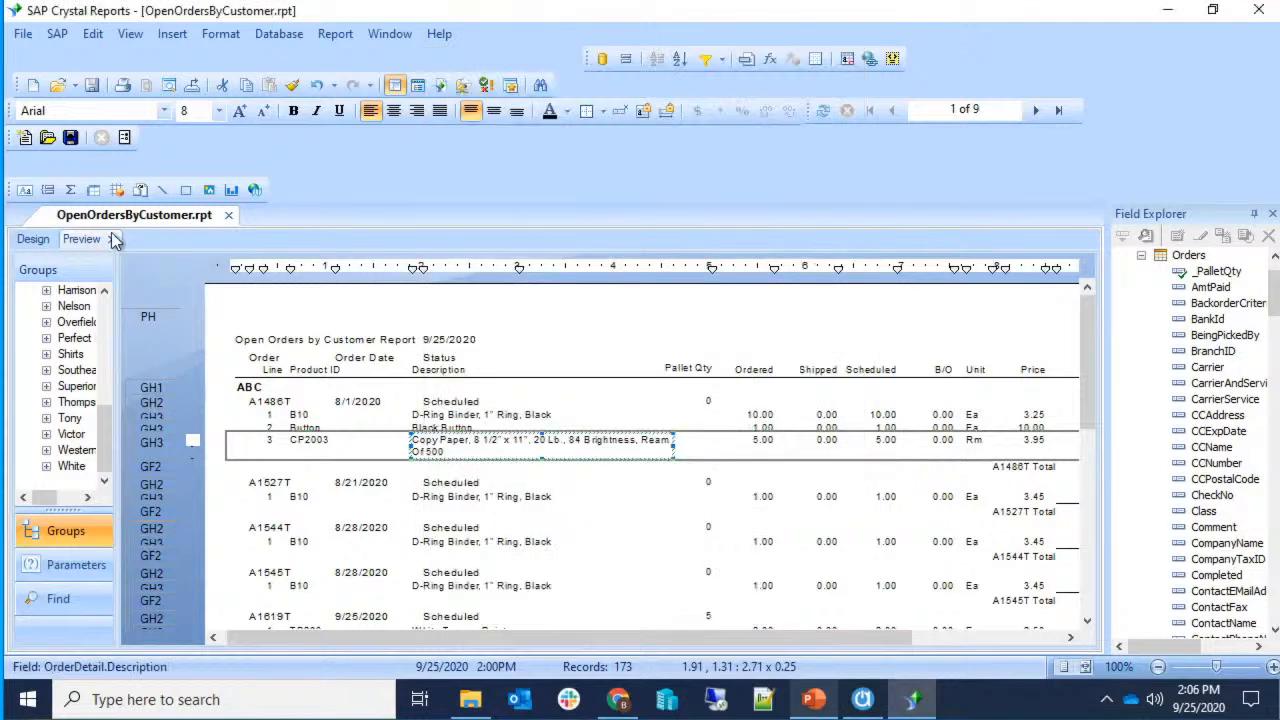
Narrow the Description field to 1.94 inches so the Copy Paper line wraps after '84'.
left_click(33, 239)
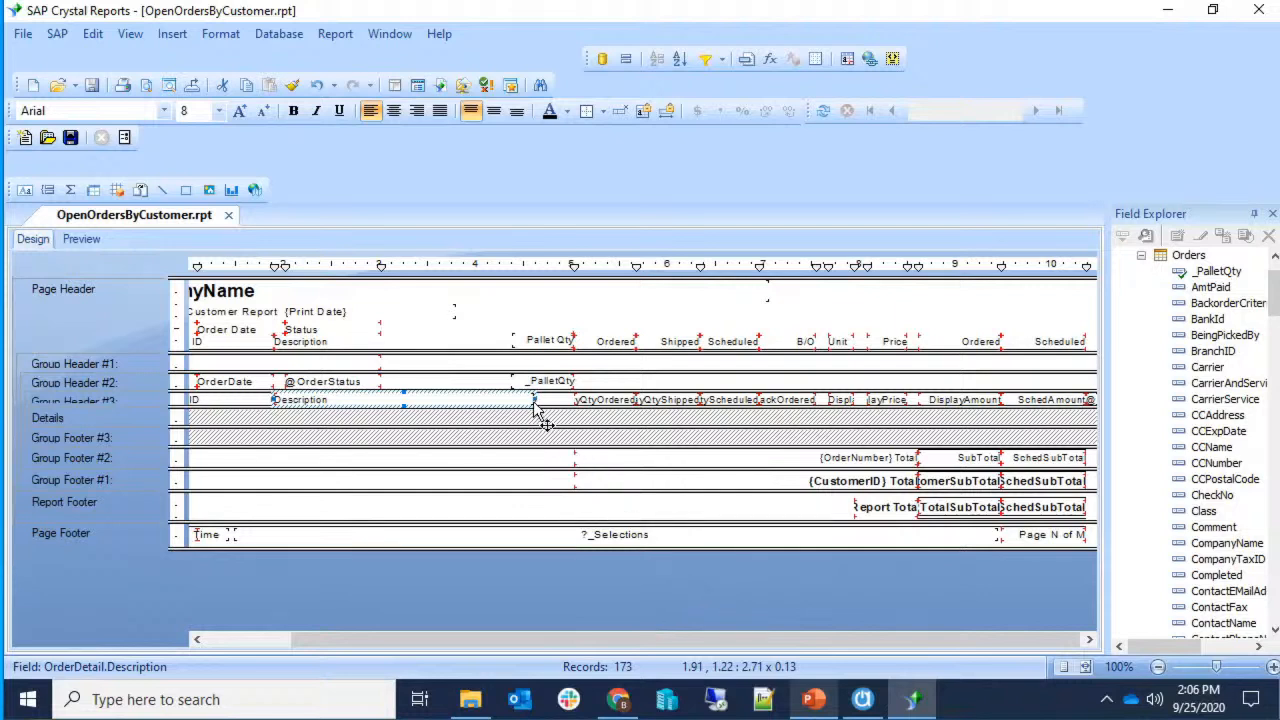
left_click_drag(535, 401, 460, 400)
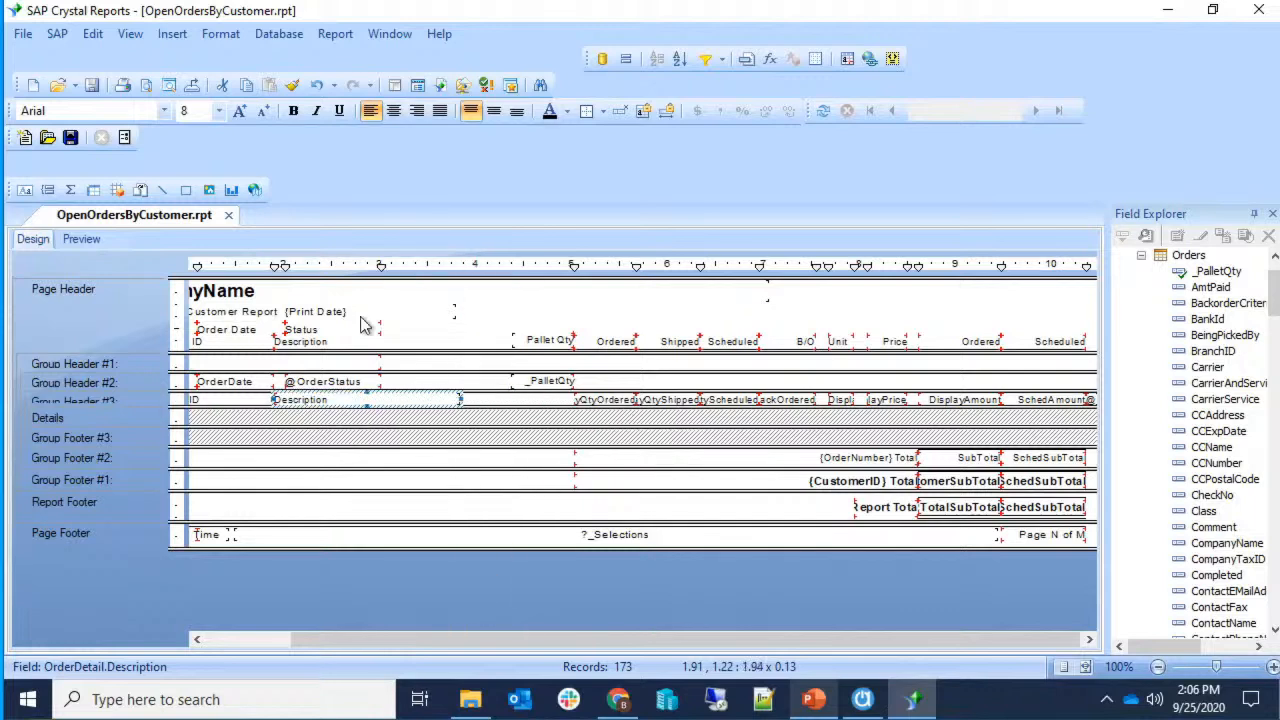
left_click(72, 240)
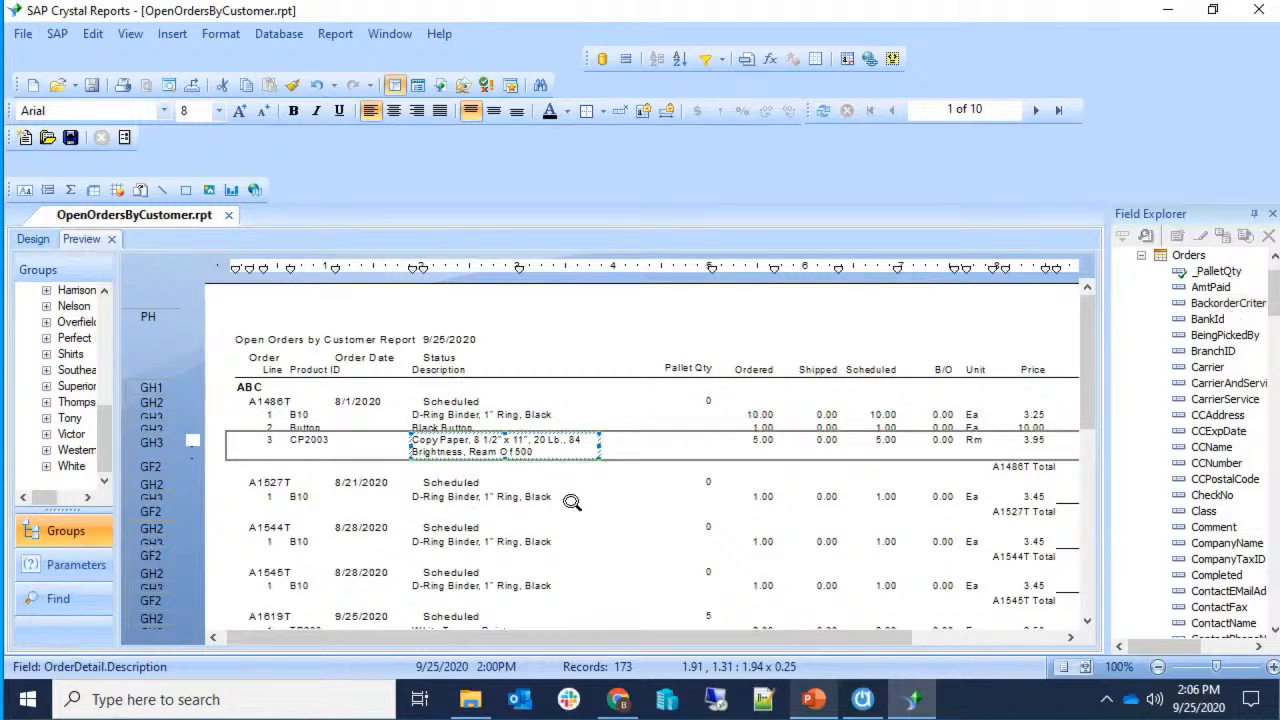
right_click(541, 442)
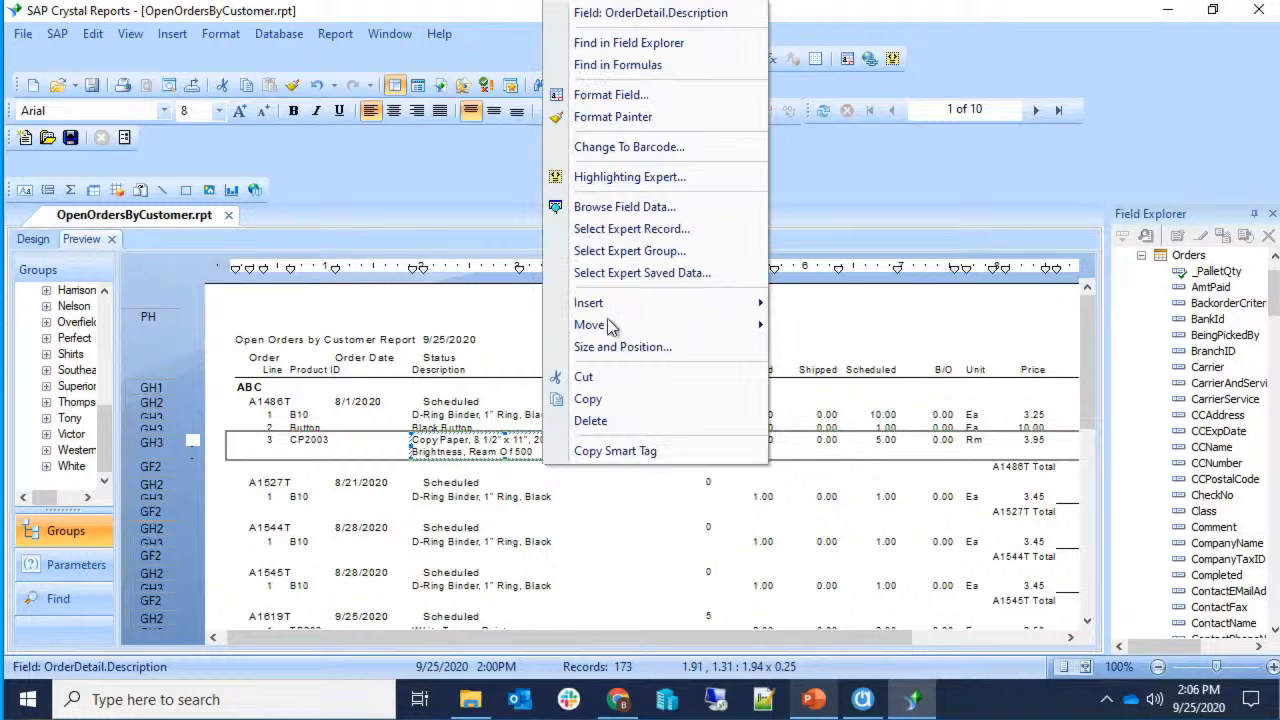
left_click(611, 94)
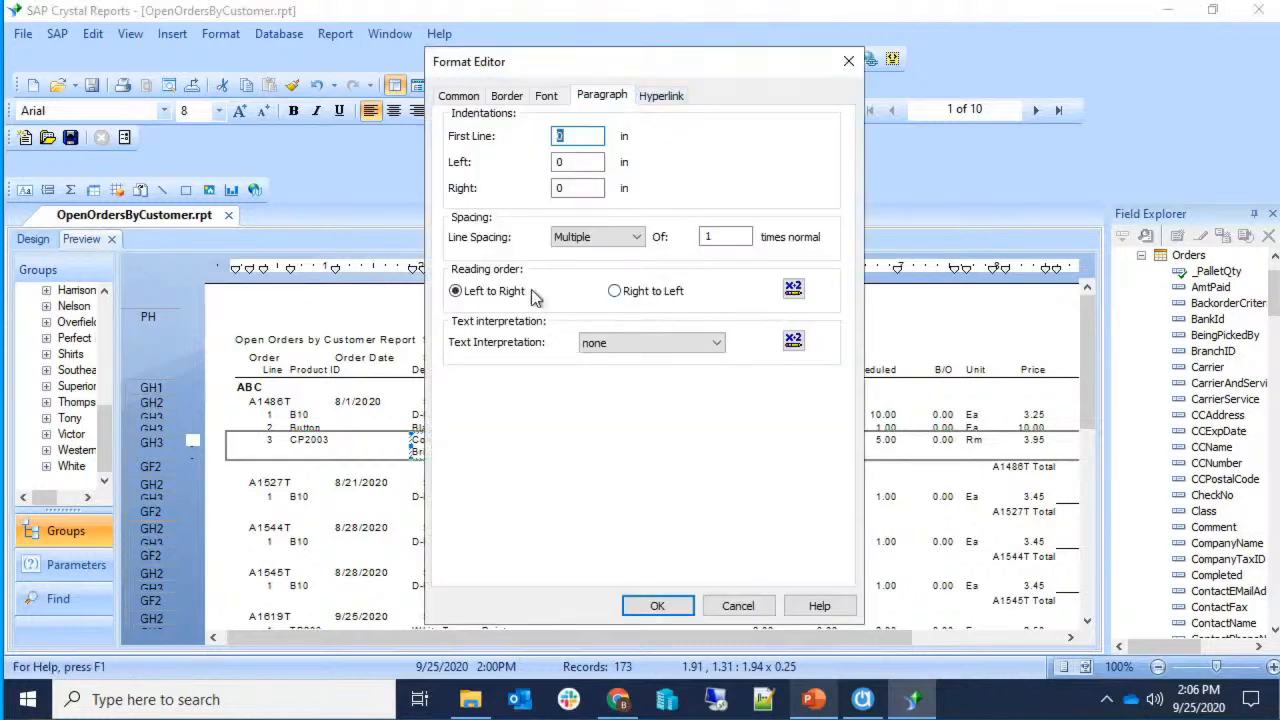
left_click(472, 95)
left_click_drag(559, 61, 795, 85)
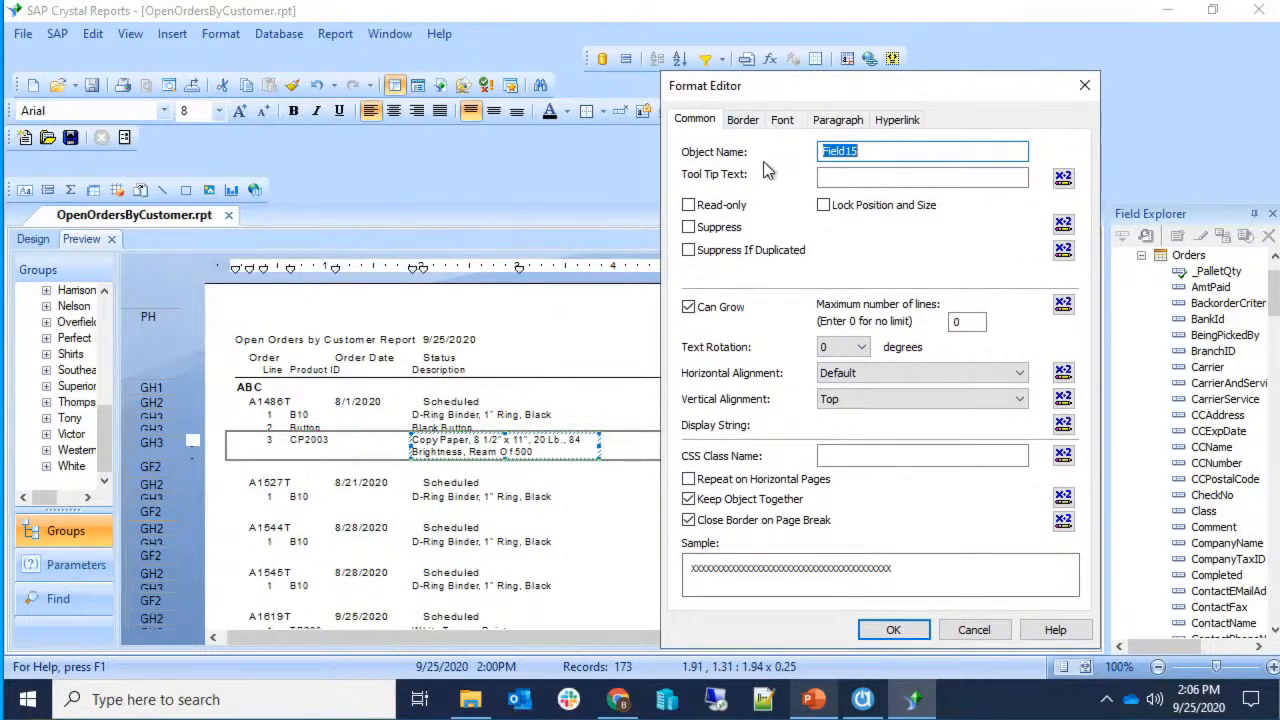
left_click(725, 307)
left_click(889, 629)
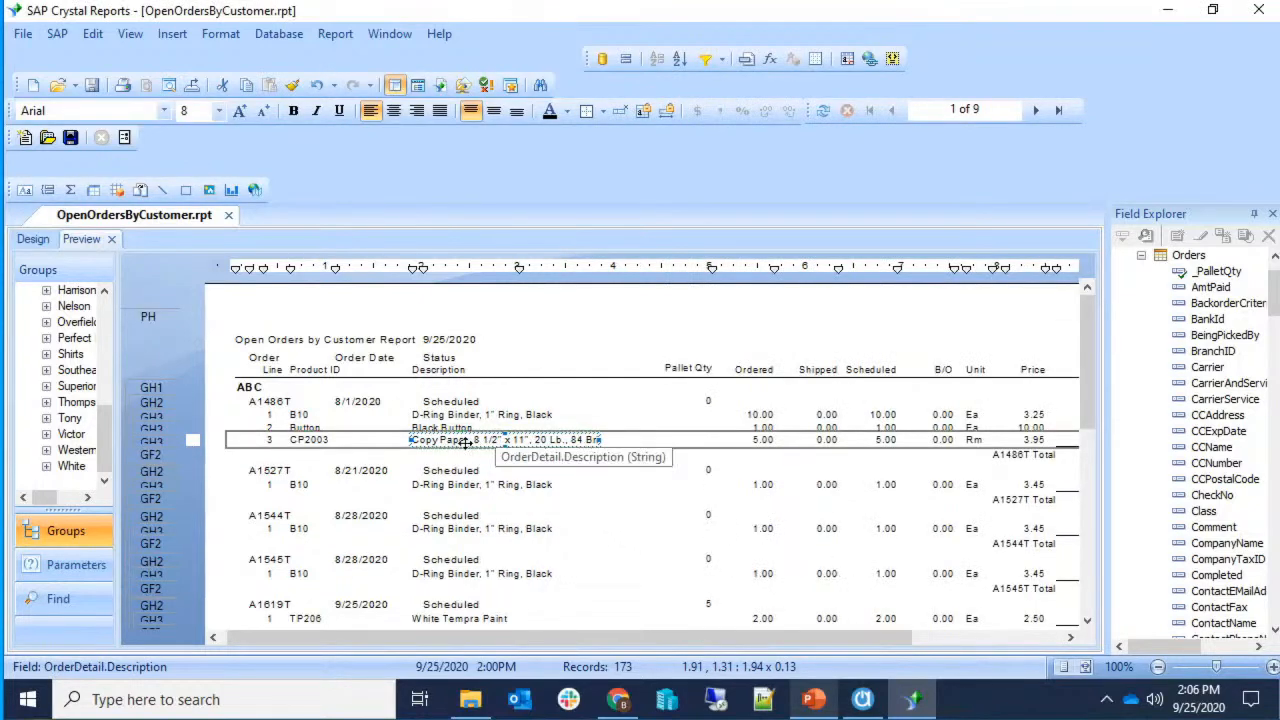
right_click(594, 441)
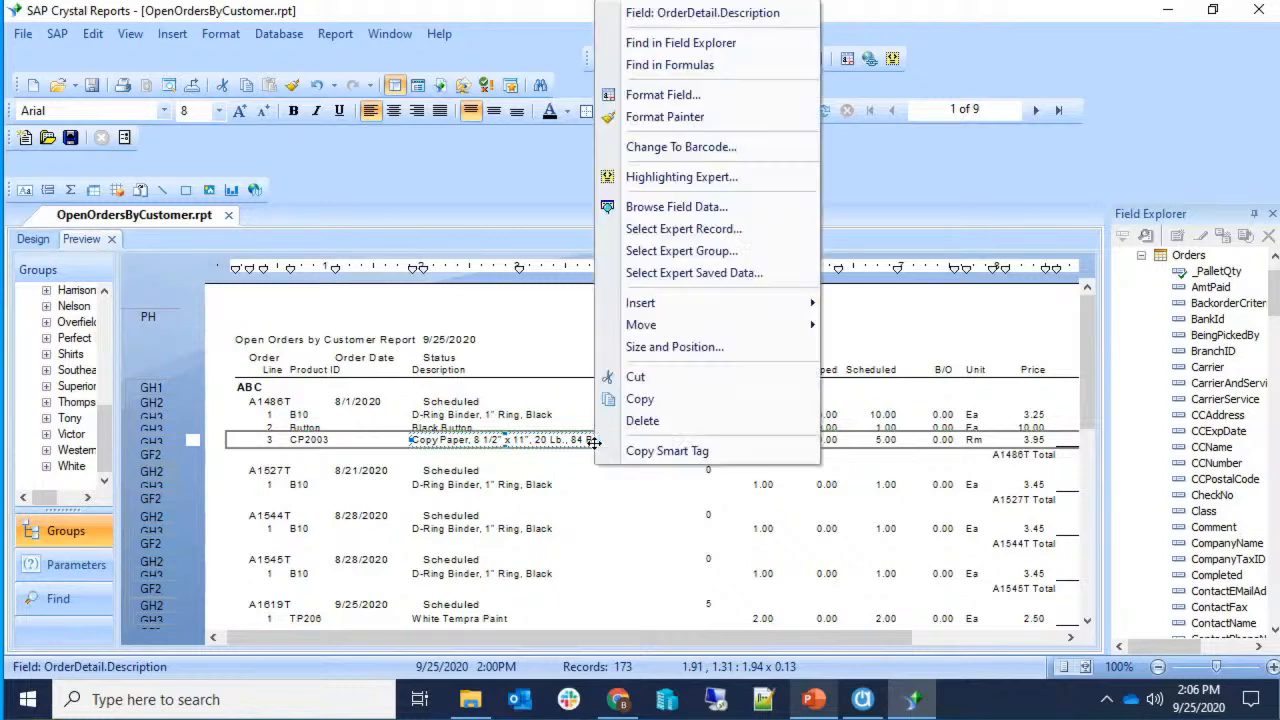
left_click(696, 96)
left_click(458, 95)
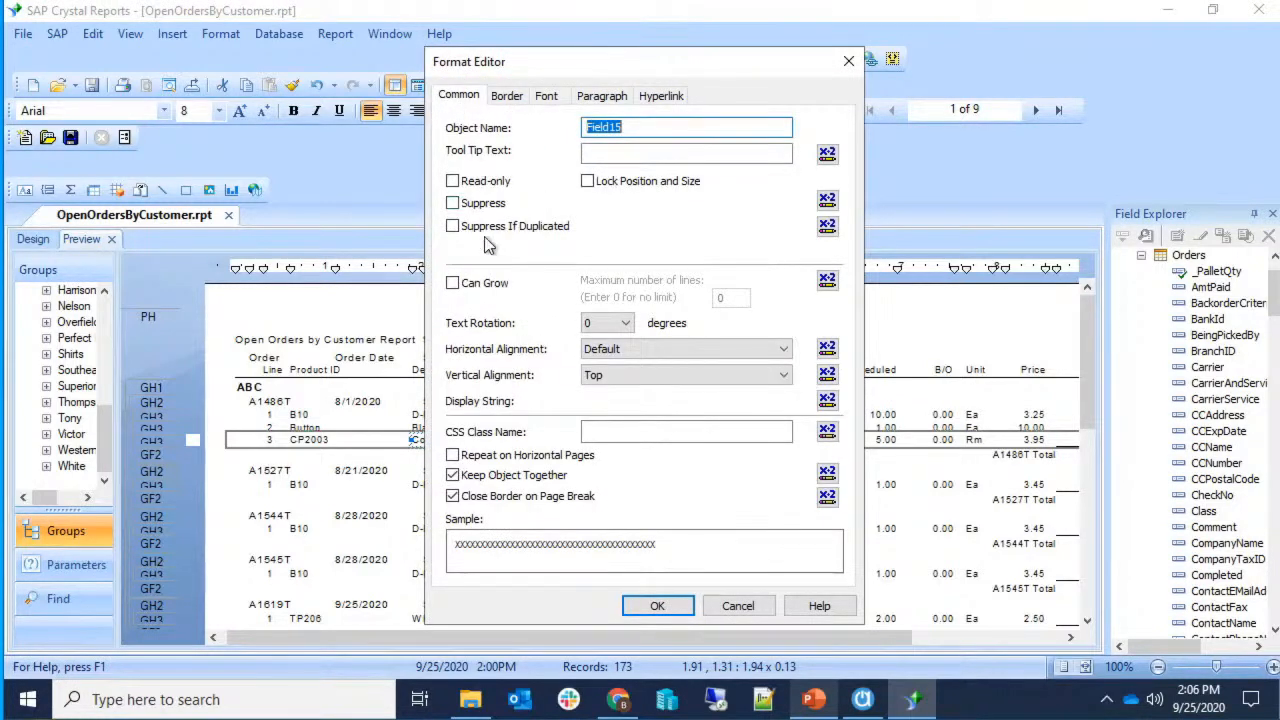
left_click(490, 283)
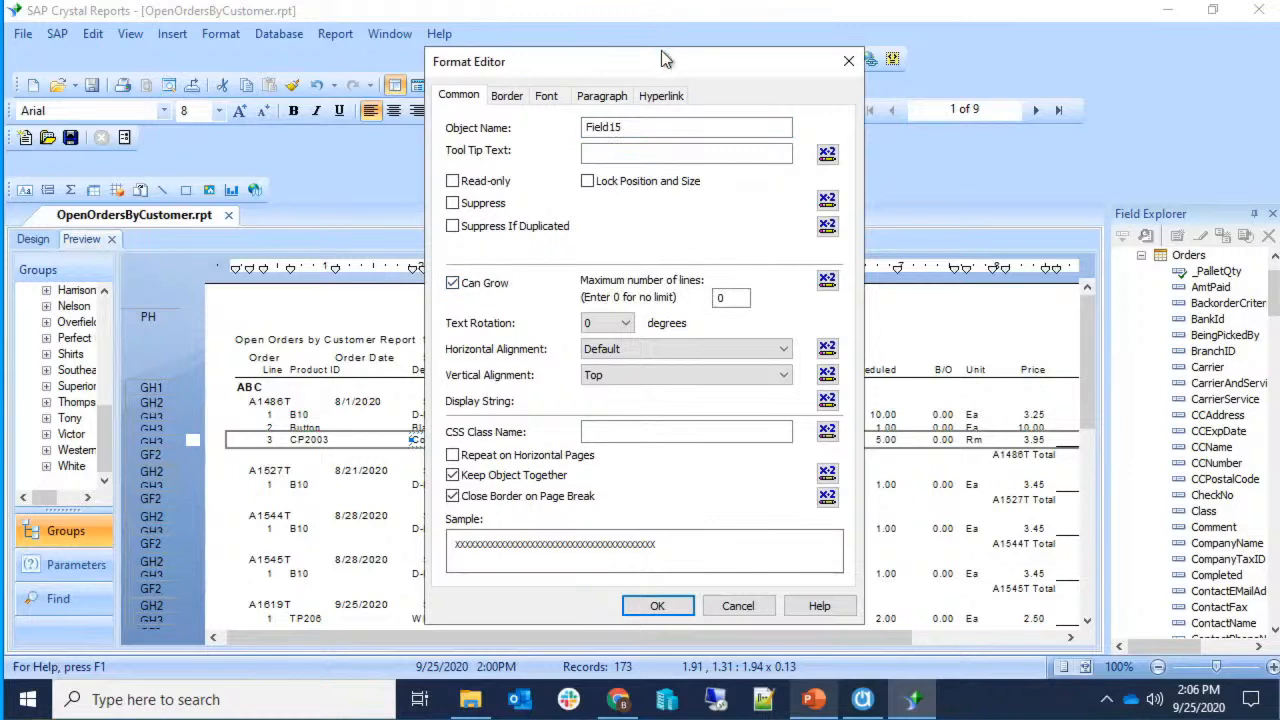
left_click_drag(661, 50, 709, 53)
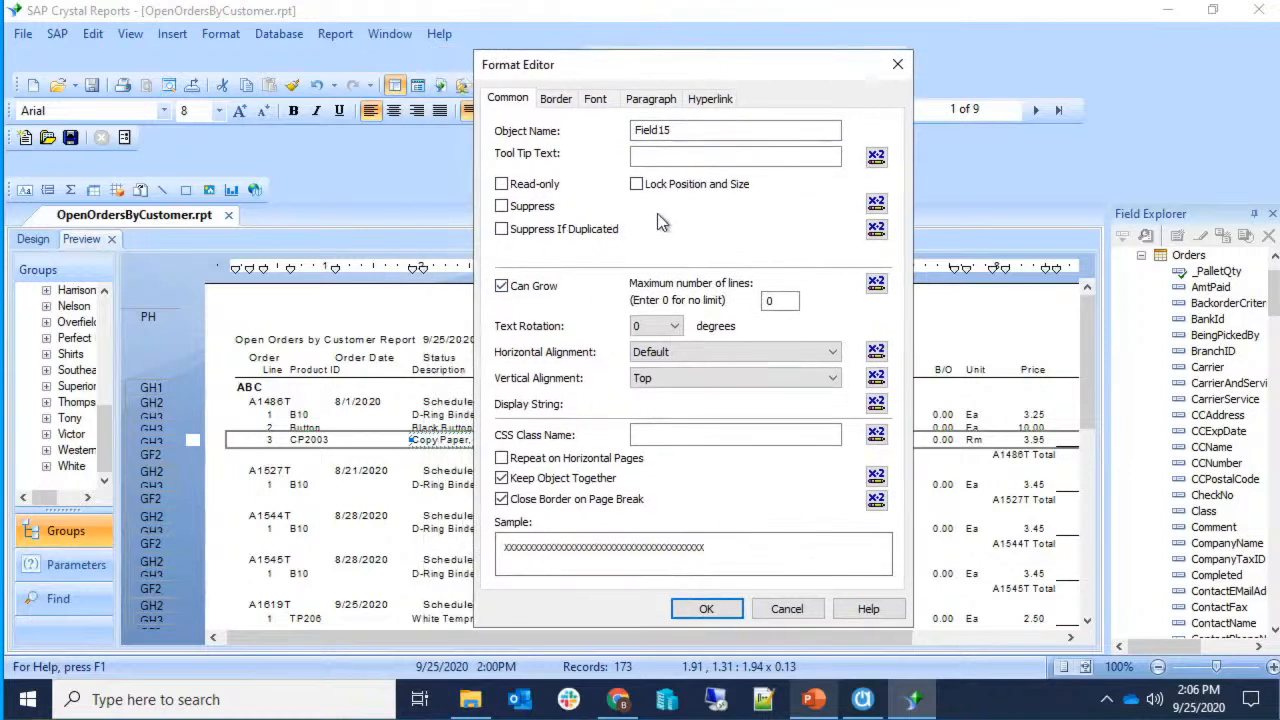
left_click(785, 301)
left_click(733, 610)
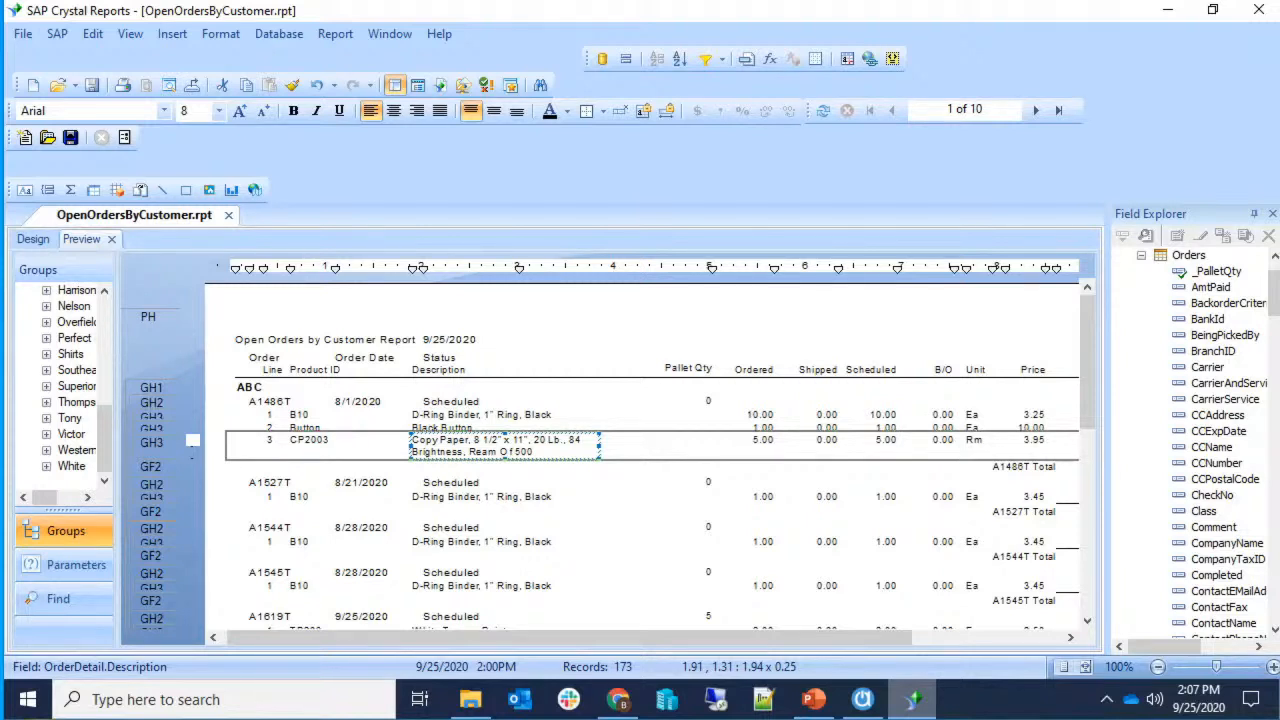
left_click(30, 240)
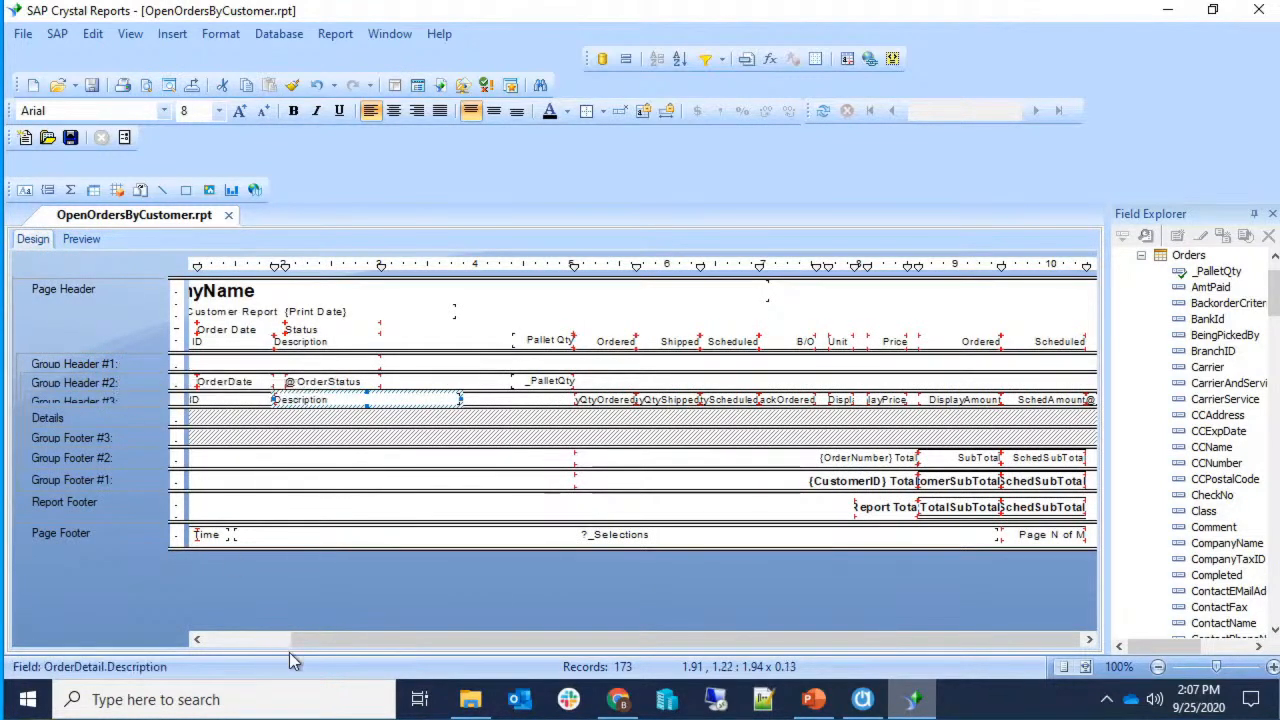
Open up the Report Header section and stretch the Page Footer taller below Print Date and Print Time.
left_click_drag(329, 640, 245, 636)
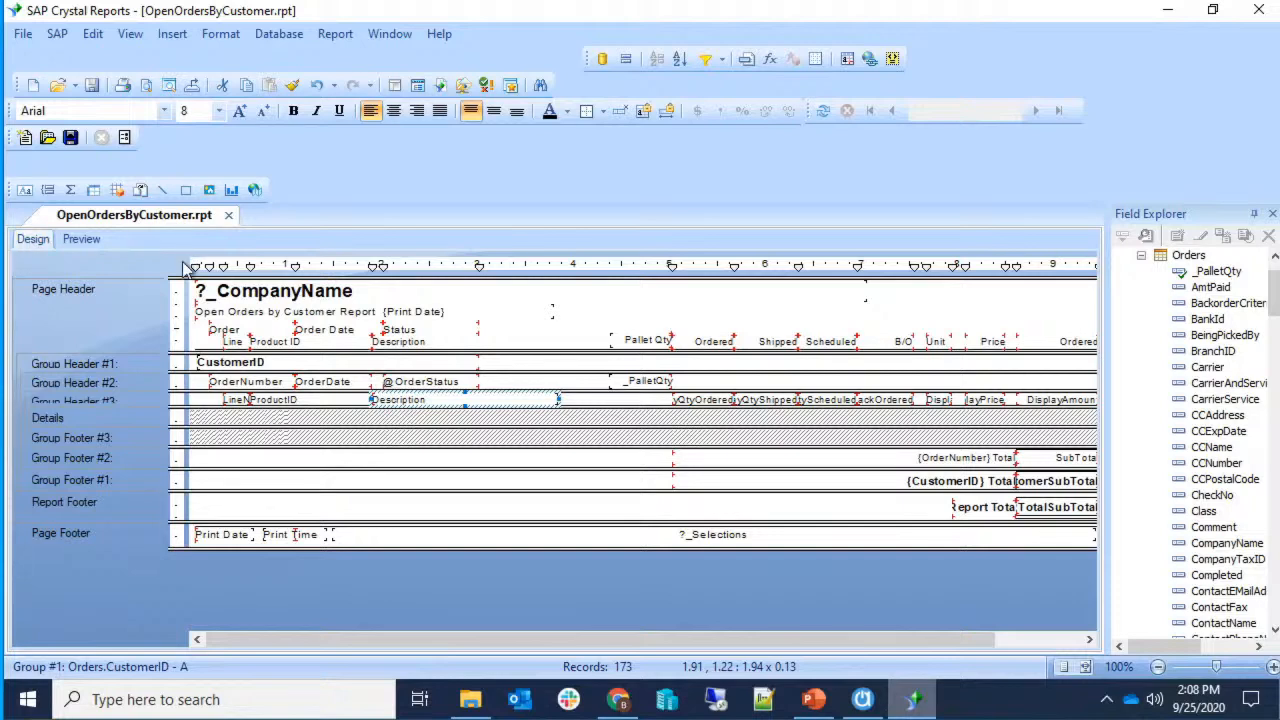
left_click_drag(185, 288, 187, 341)
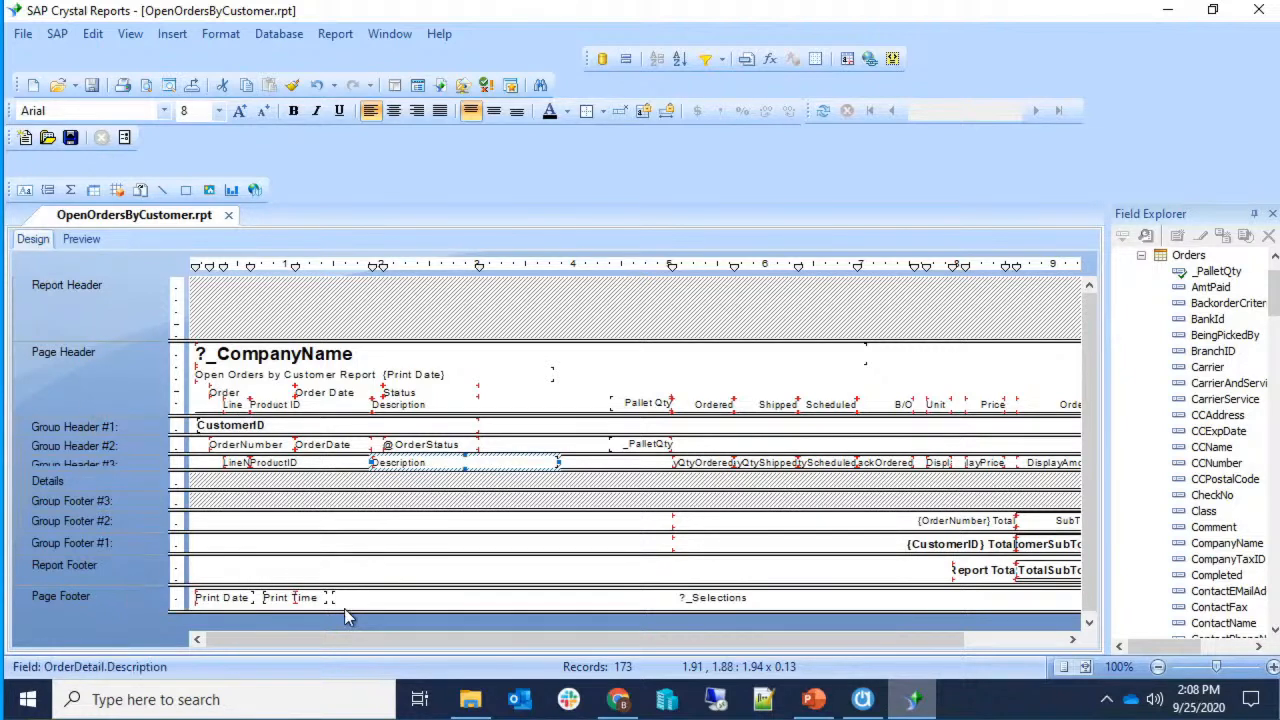
left_click_drag(350, 611, 362, 547)
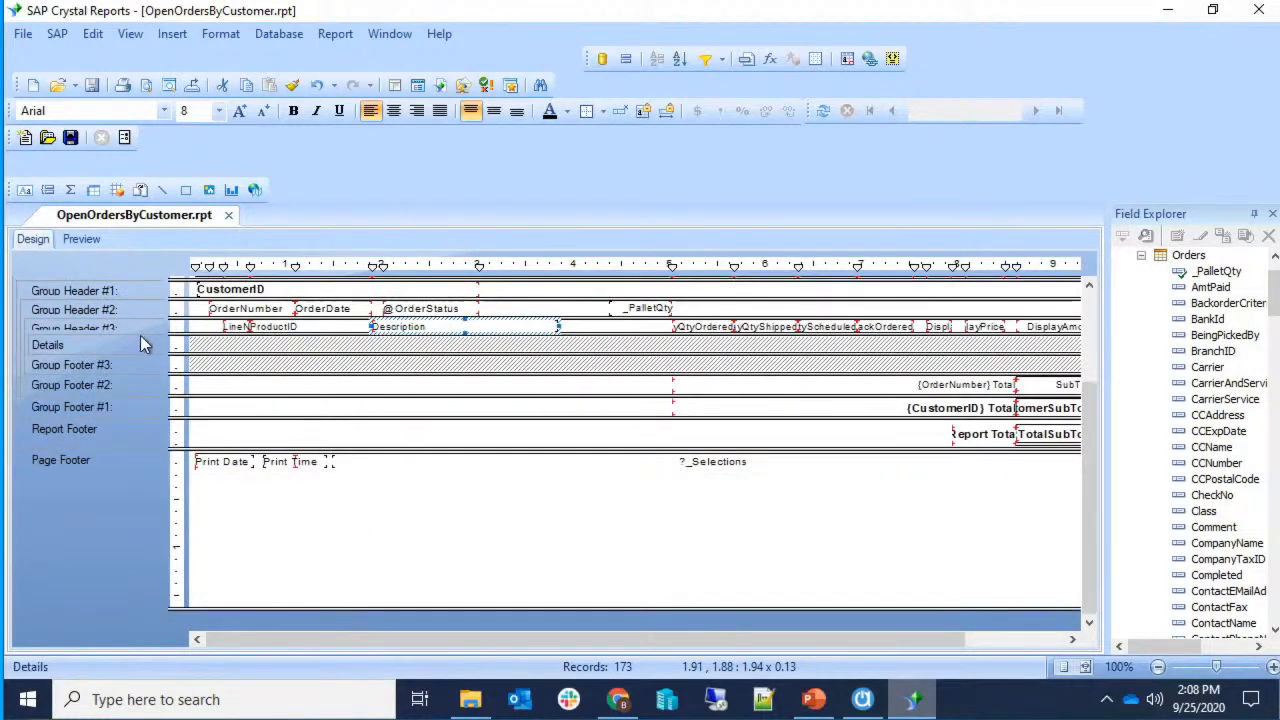
Preview the now 12-page report to check the taller page footer's print date and time.
left_click(80, 238)
scroll(290, 450, "down", 10)
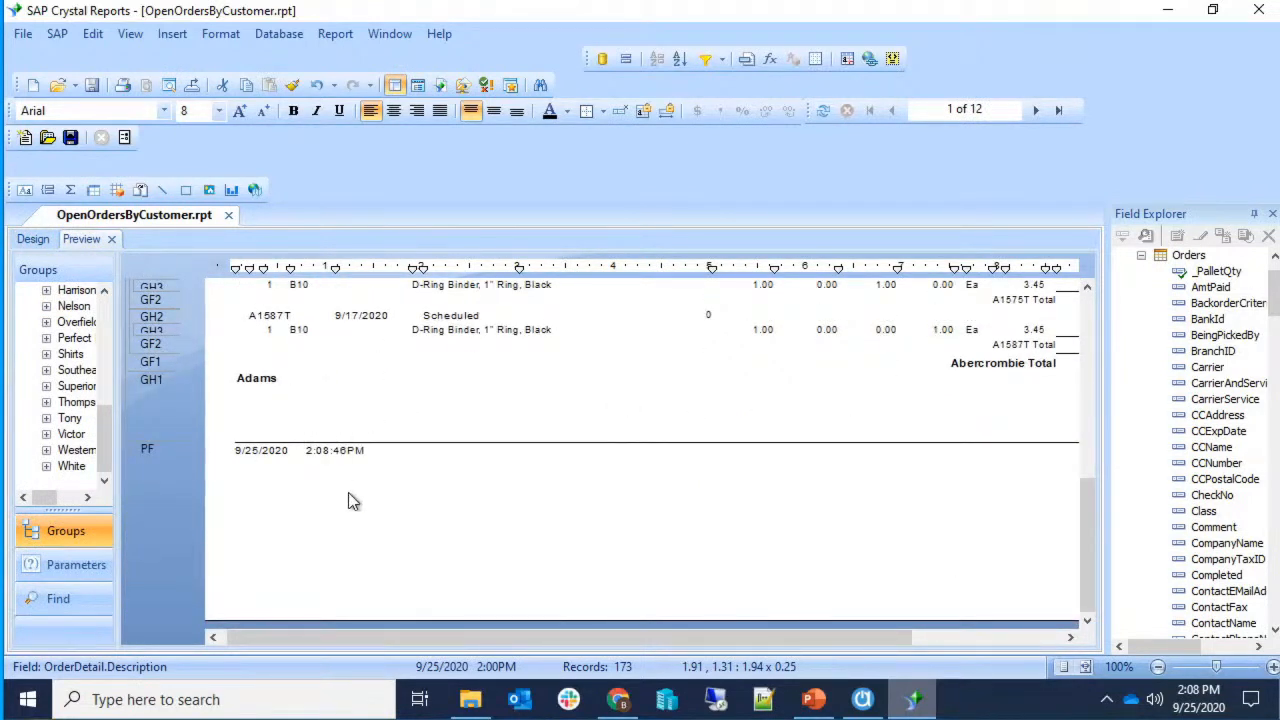
scroll(405, 550, "up", 2)
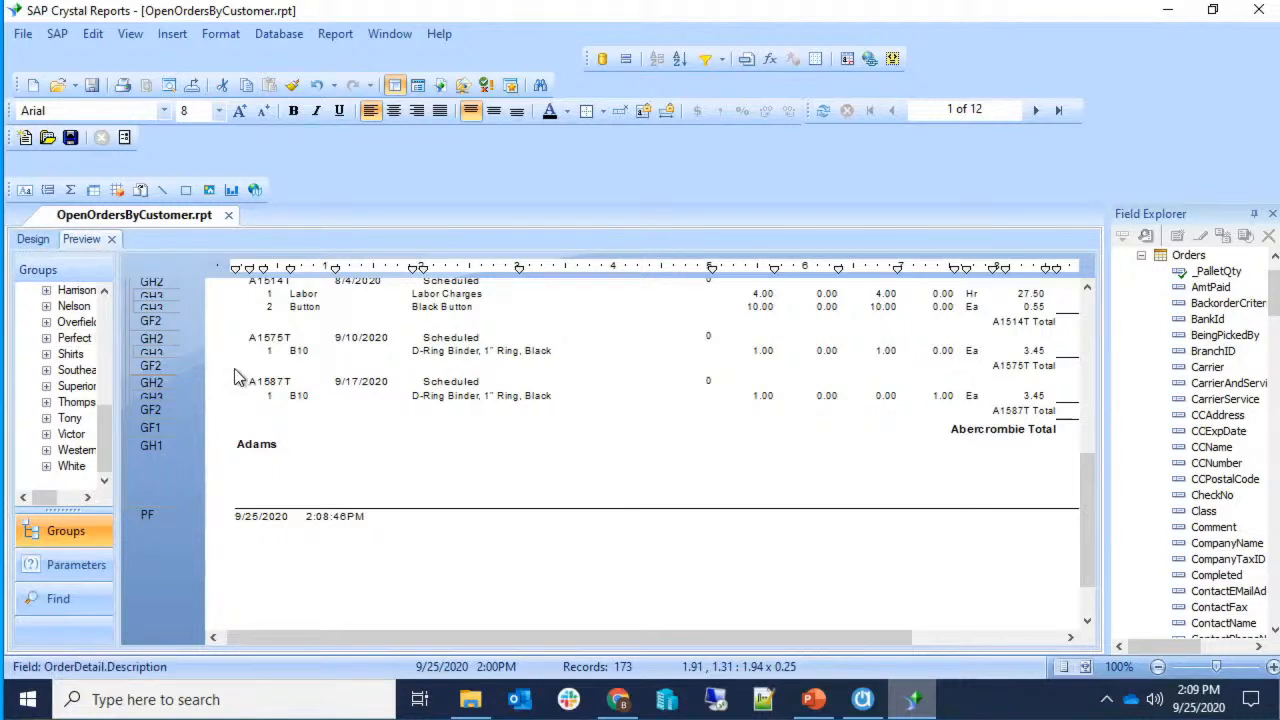
left_click(35, 243)
Shrink the Page Footer back to one line holding Print Date, Print Time and _Selections.
scroll(310, 437, "up", 3)
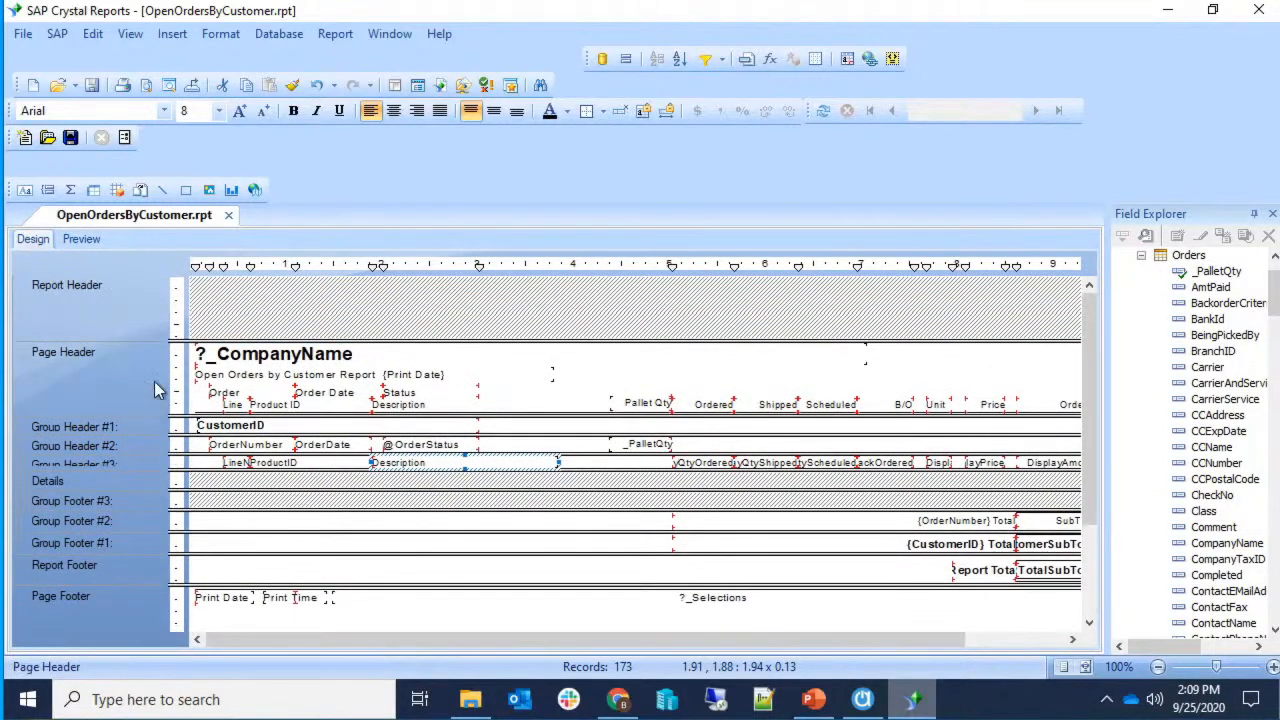
scroll(207, 463, "down", 3)
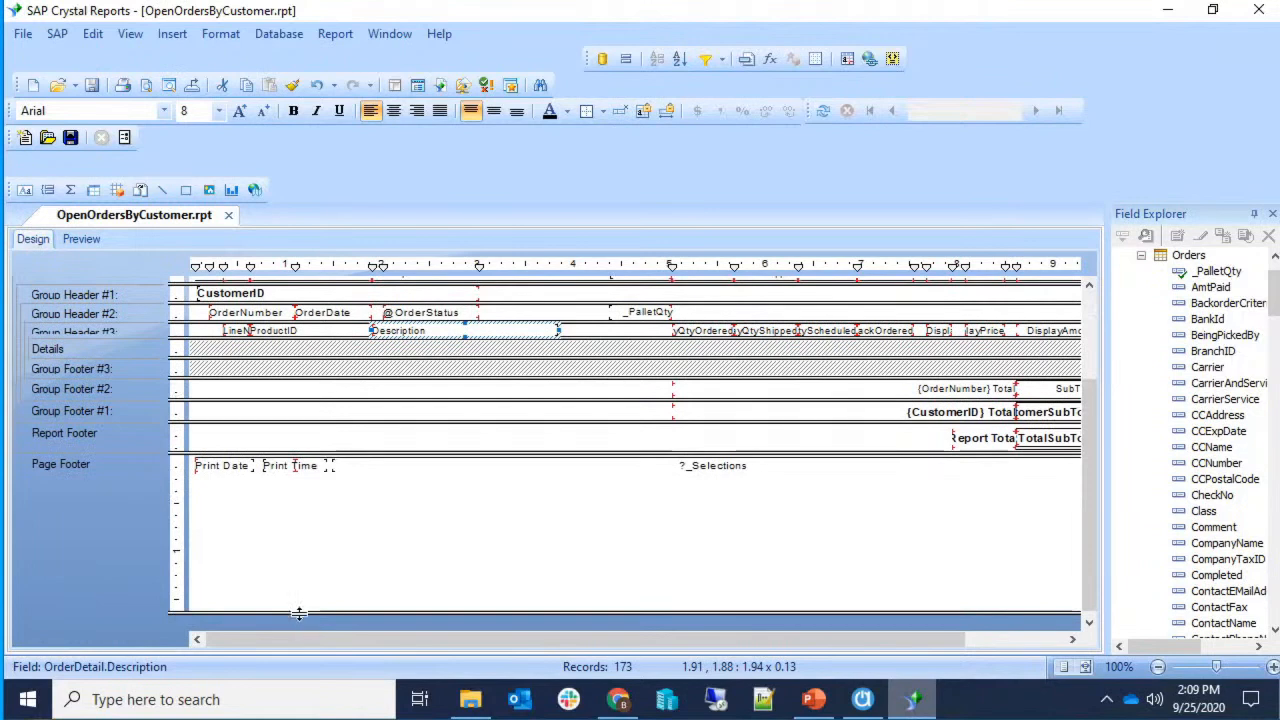
scroll(290, 478, "up", 3)
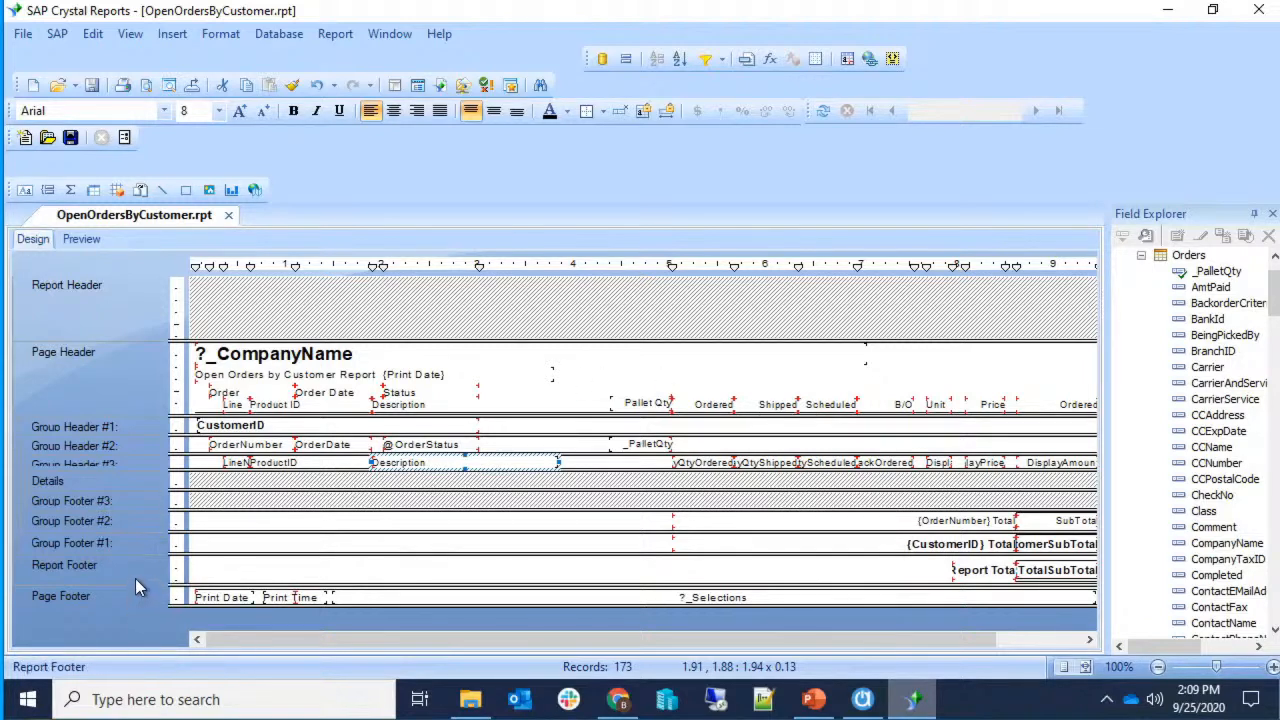
left_click_drag(340, 646, 472, 642)
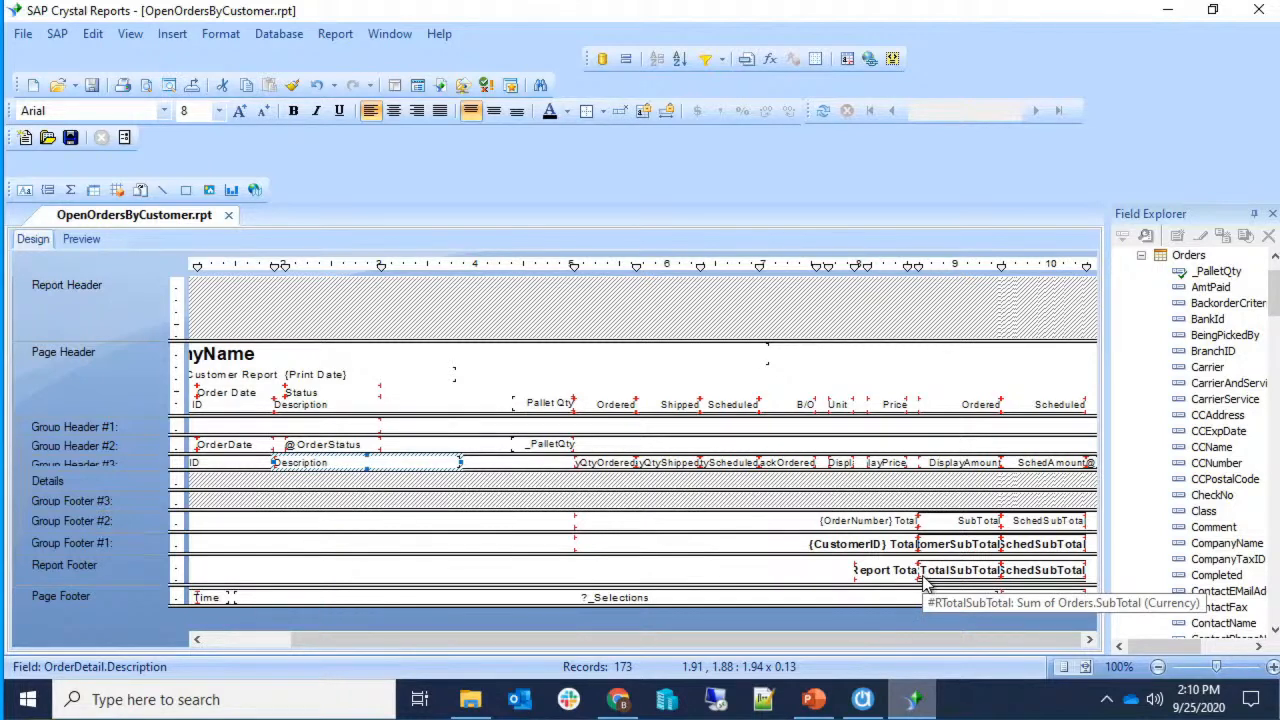
left_click_drag(890, 645, 670, 627)
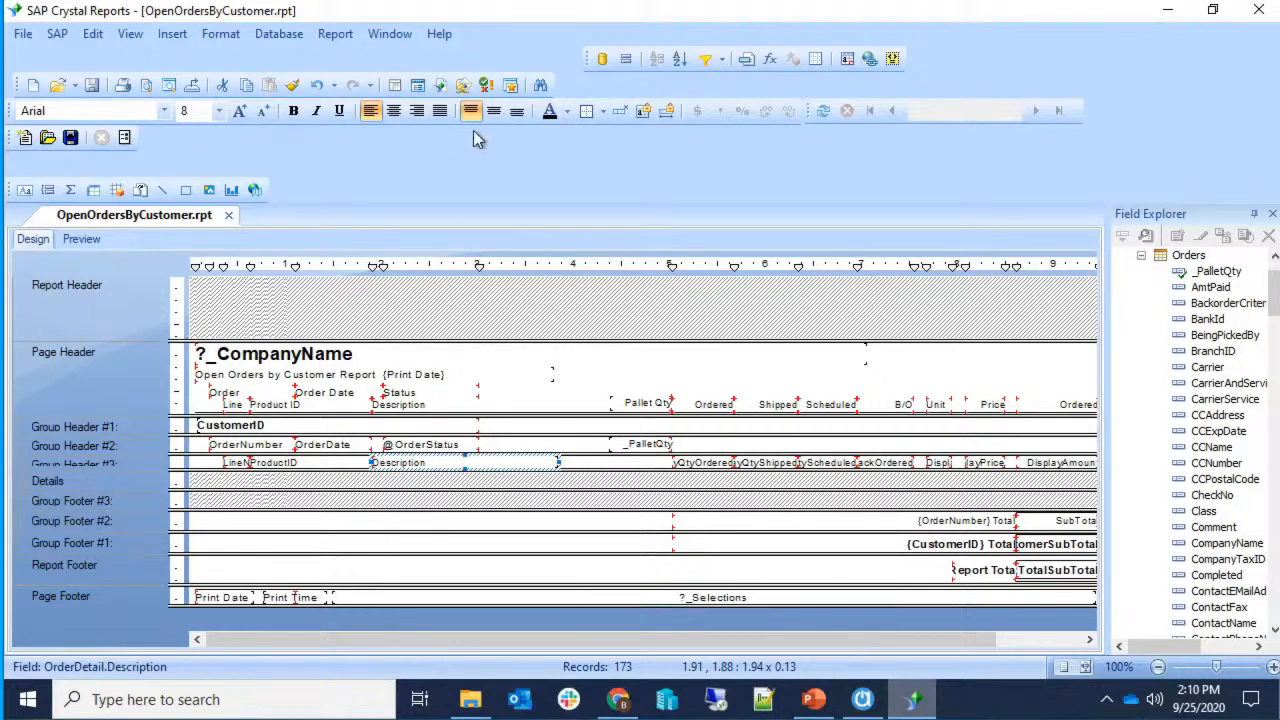
Insert a fourth group on Orders.SalespersonID, sorted in ascending order.
left_click(172, 34)
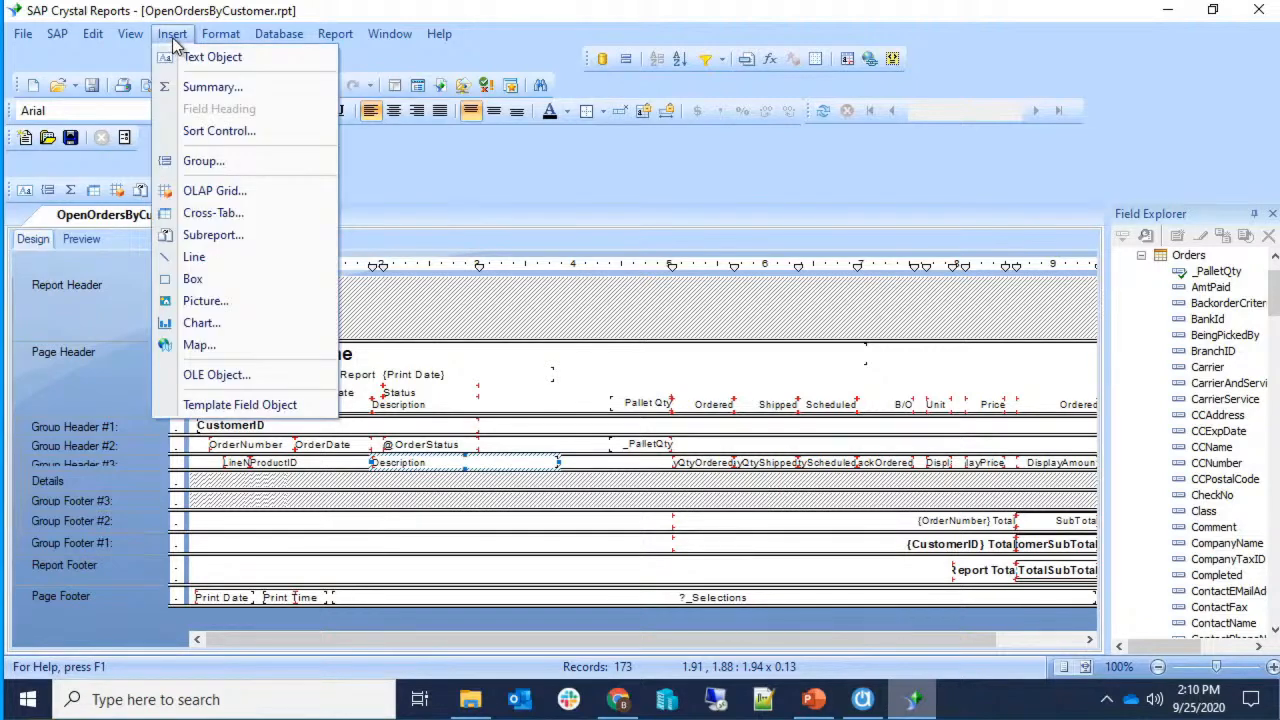
left_click(200, 161)
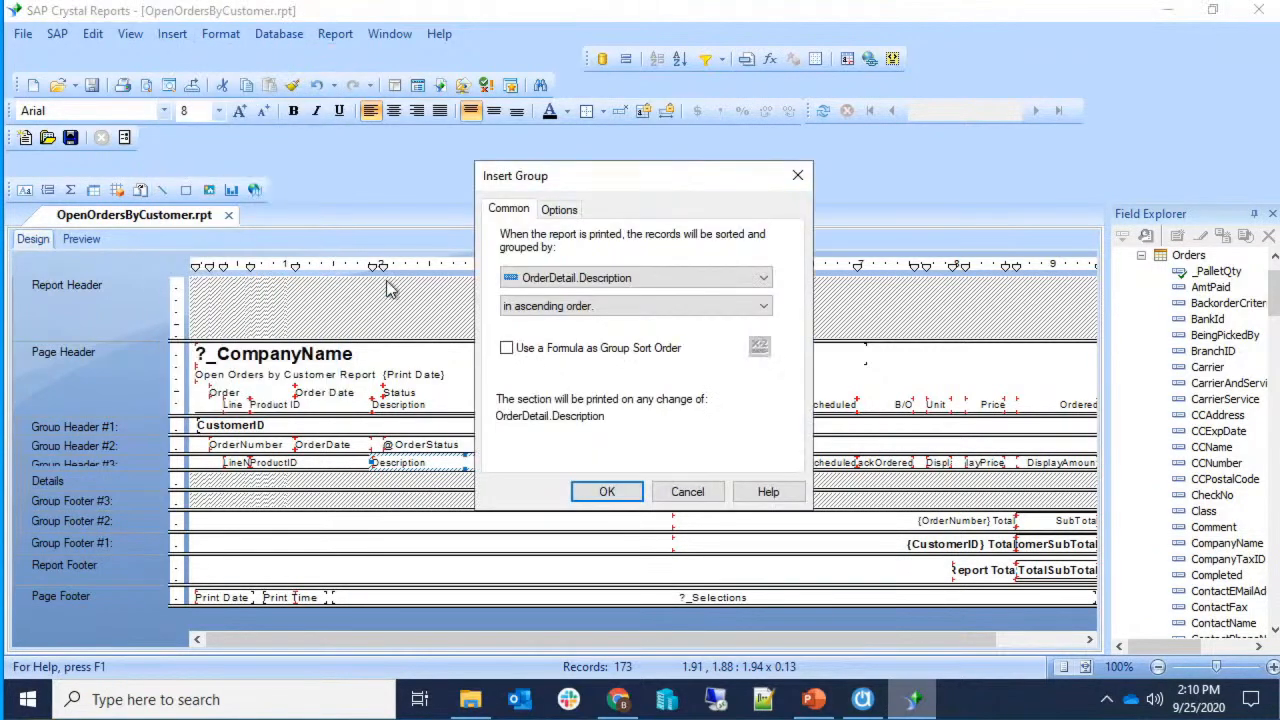
left_click(657, 277)
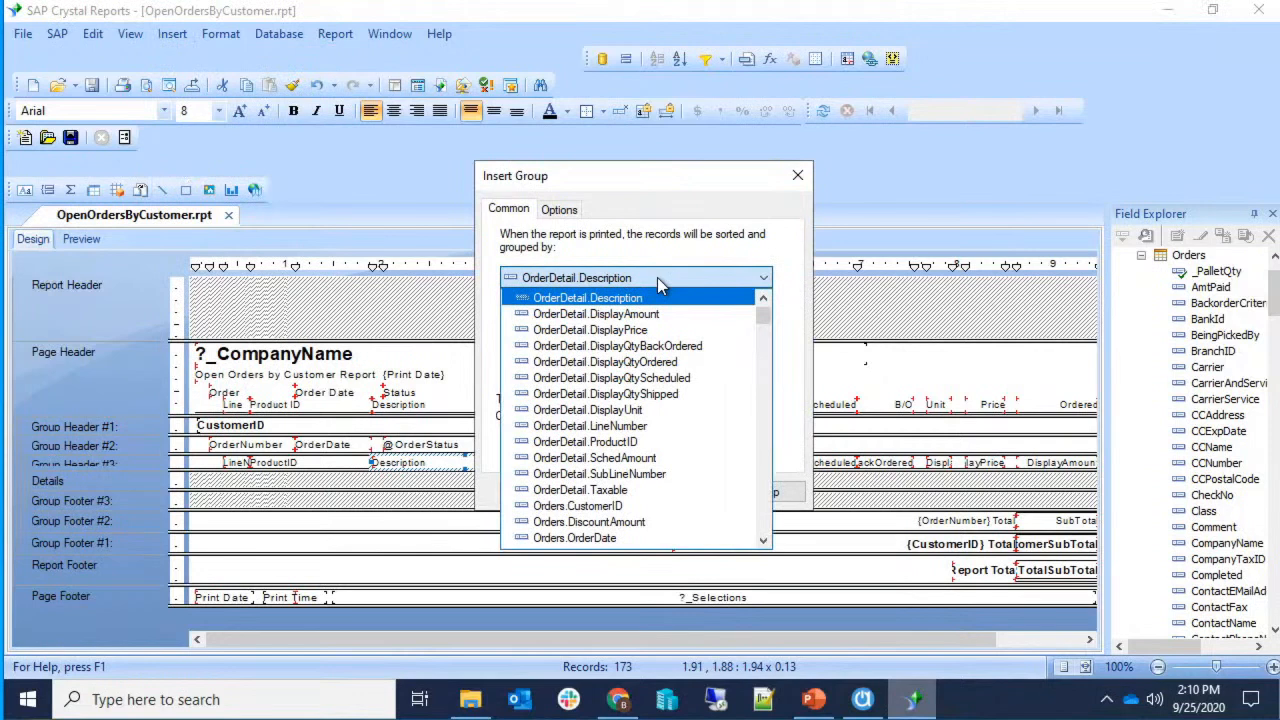
scroll(670, 345, "up", 1)
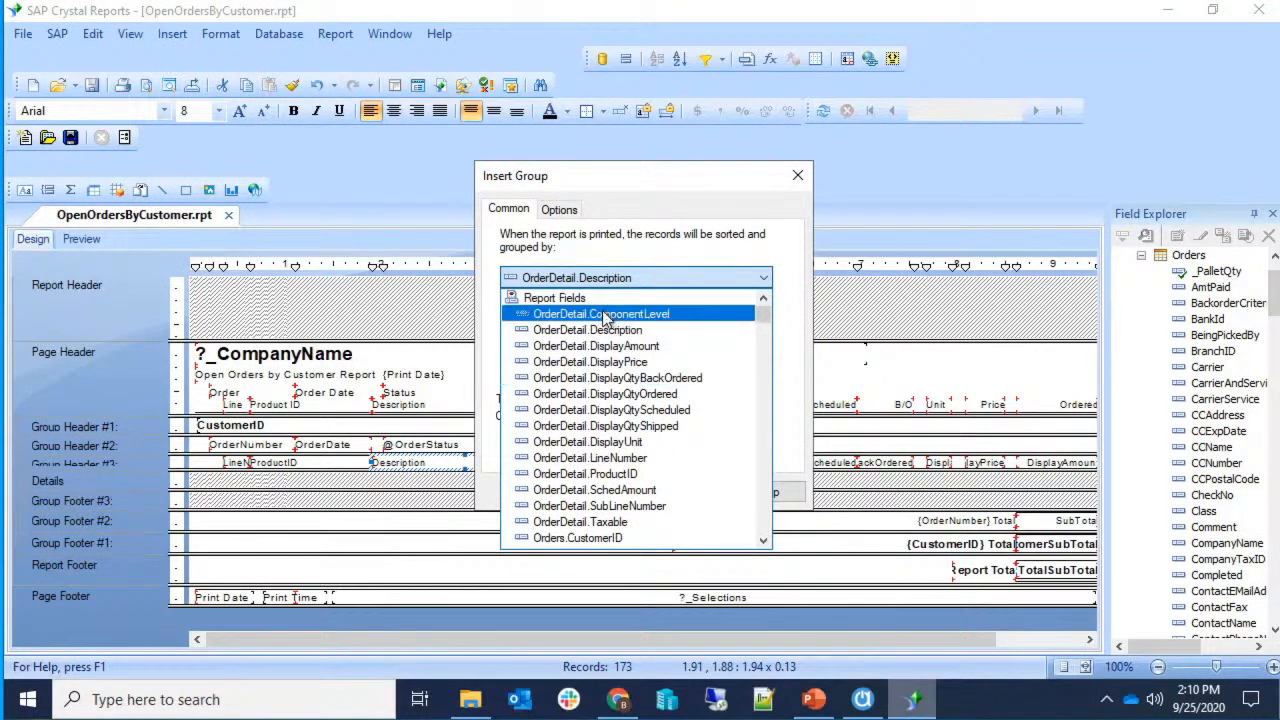
scroll(610, 322, "down", 1)
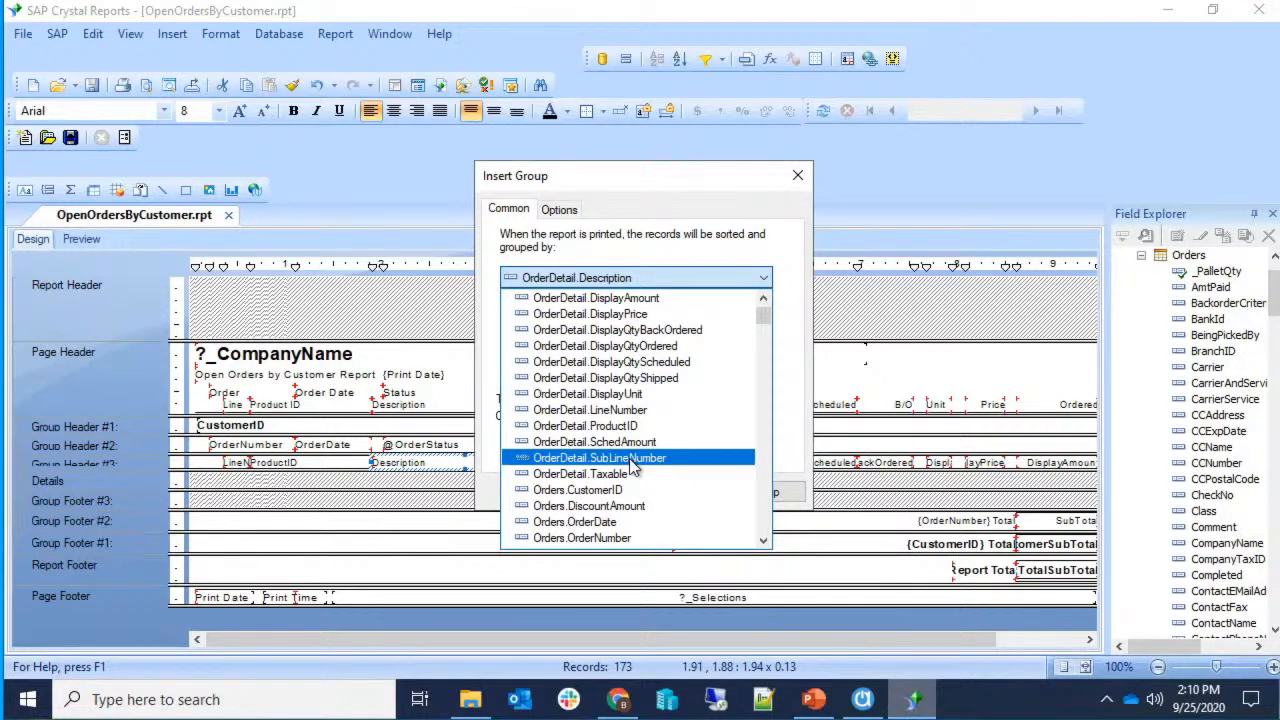
scroll(630, 465, "down", 15)
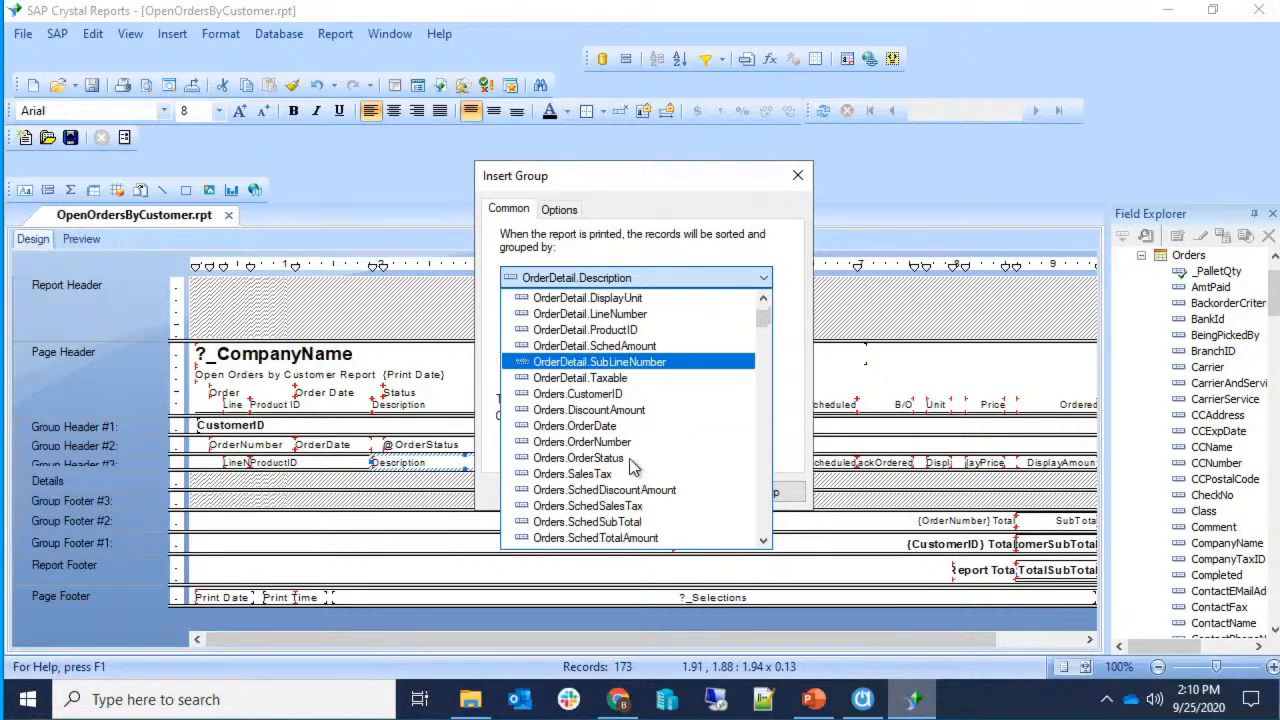
scroll(629, 458, "down", 20)
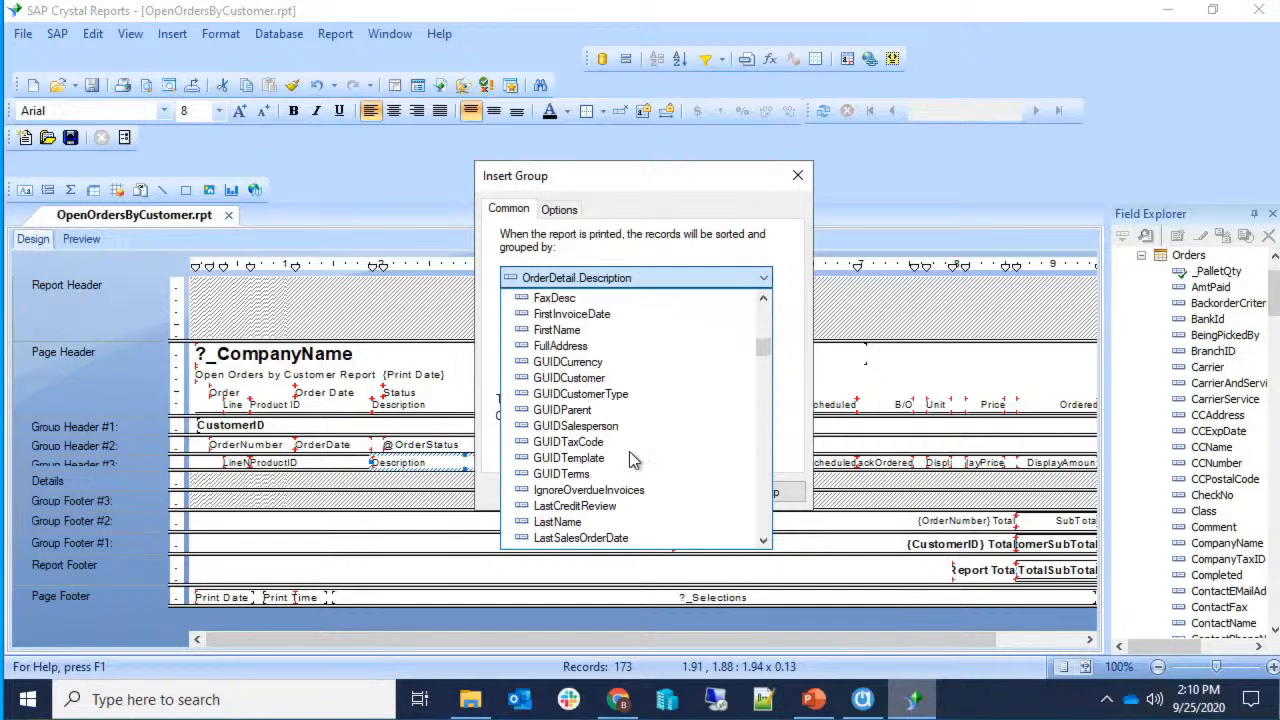
scroll(630, 458, "down", 20)
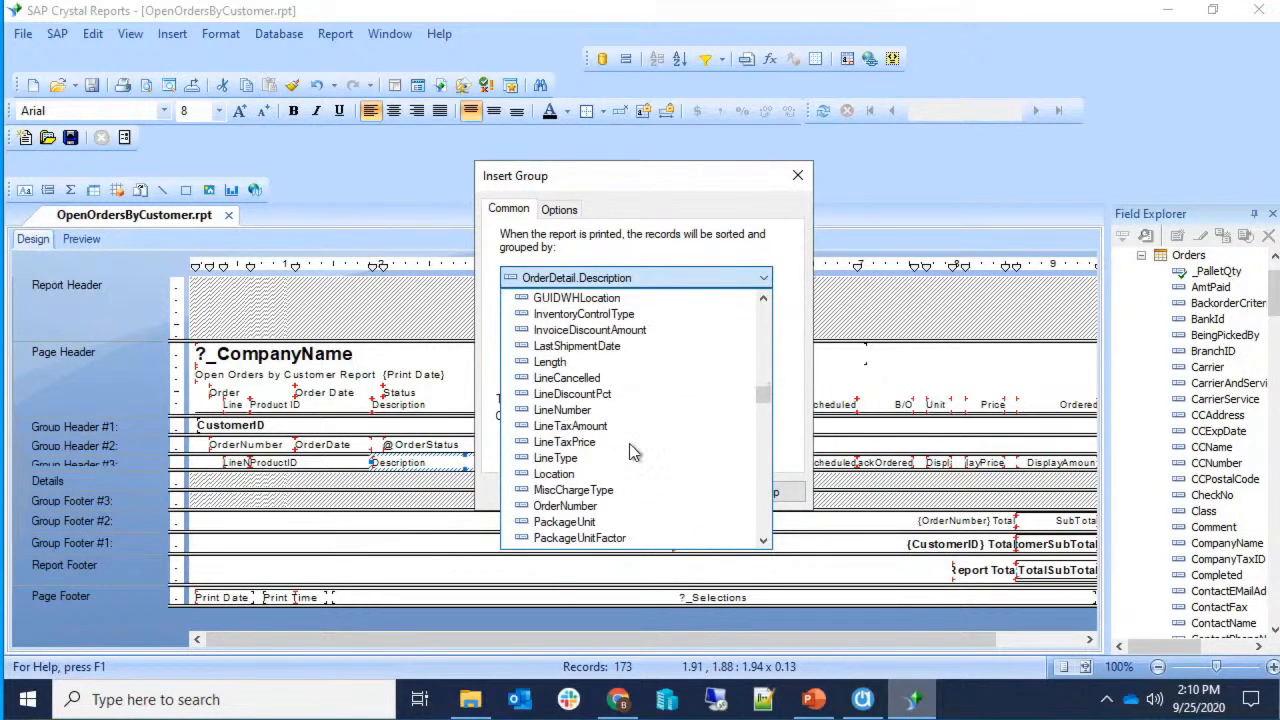
scroll(630, 452, "down", 15)
scroll(626, 446, "down", 20)
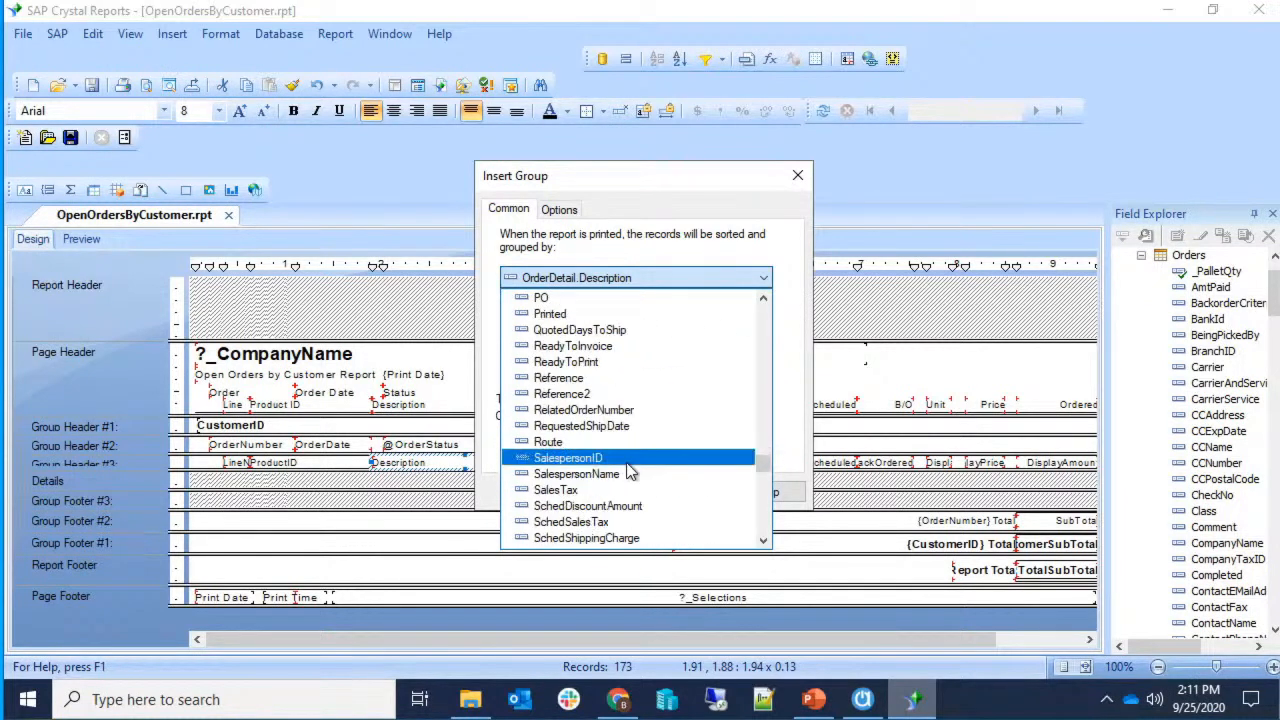
left_click(628, 460)
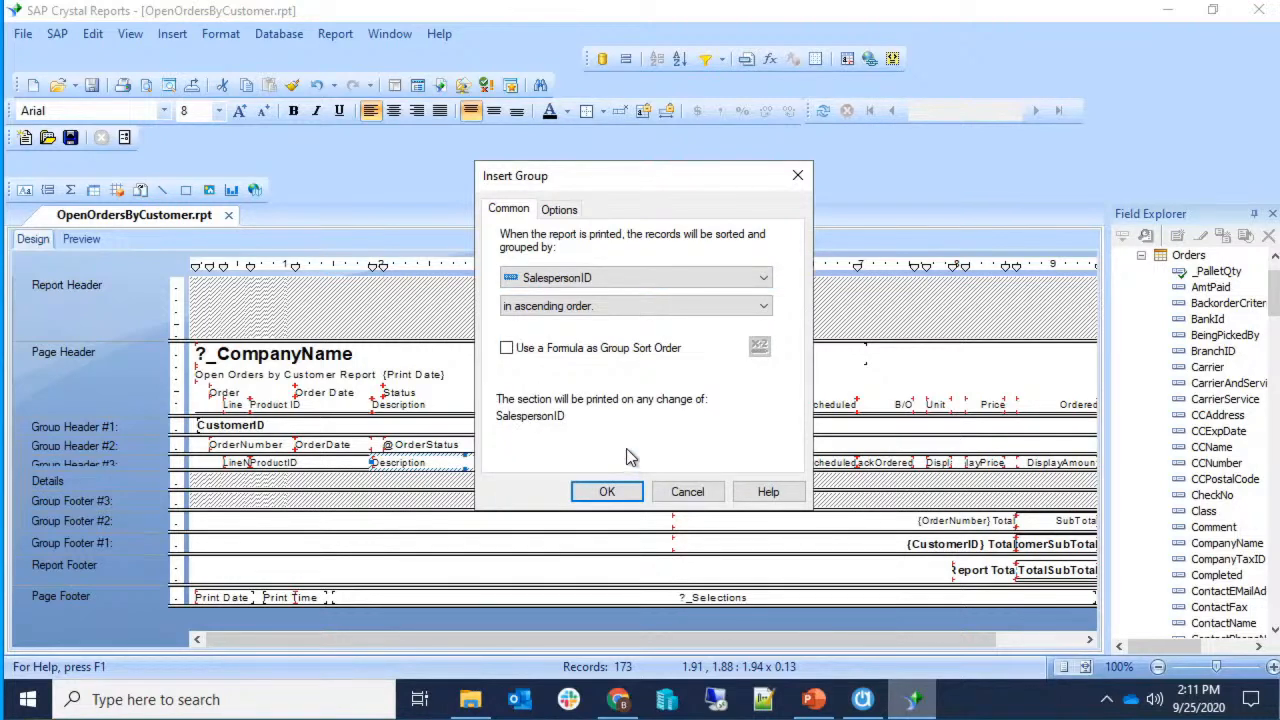
left_click(603, 306)
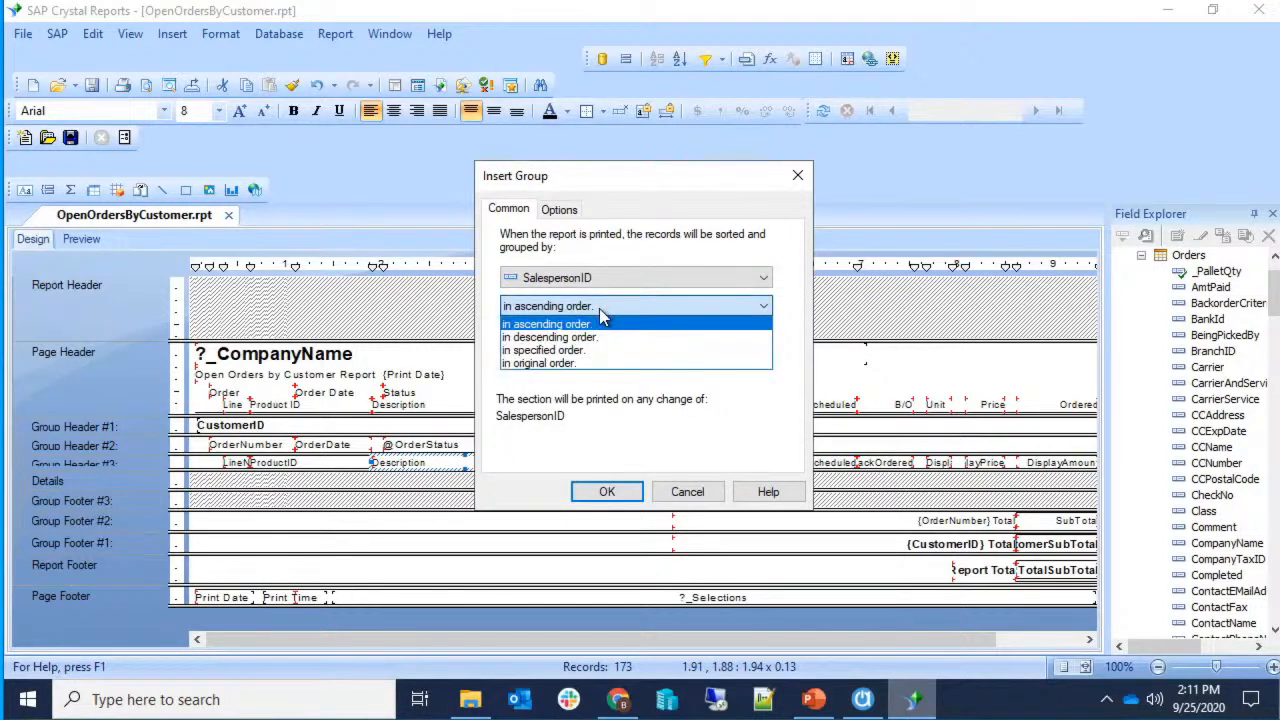
left_click(601, 311)
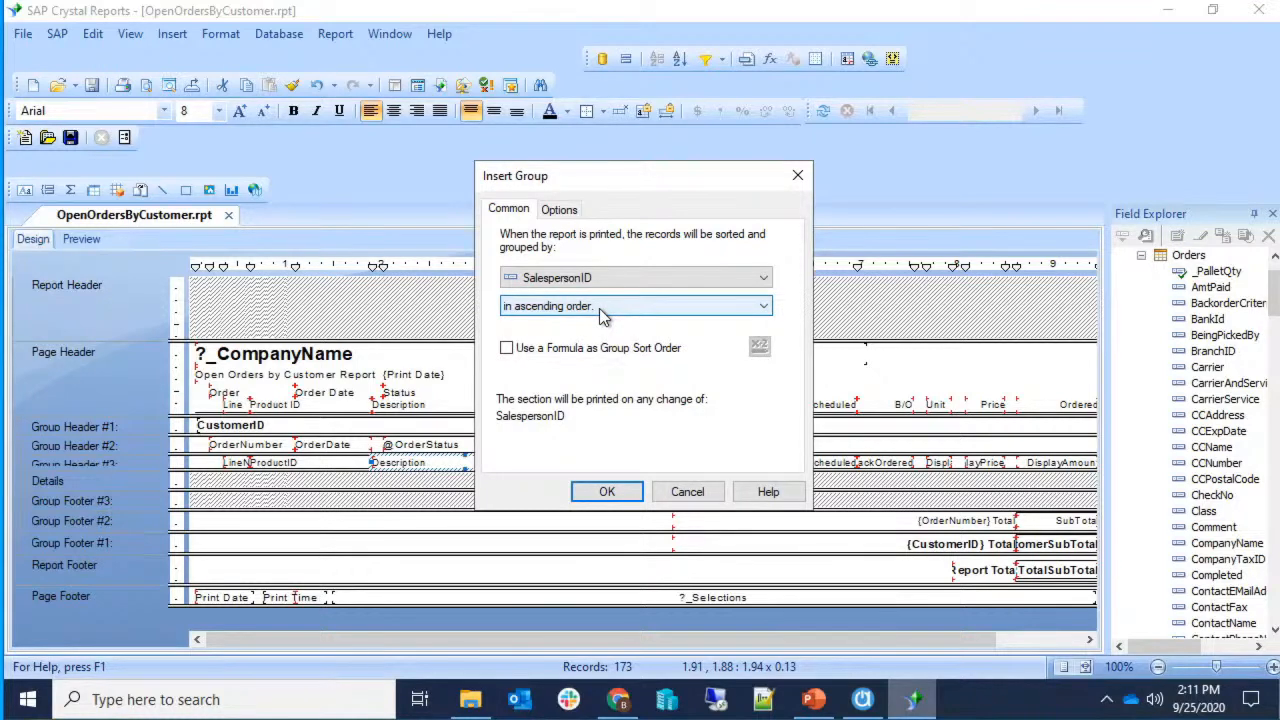
left_click(607, 493)
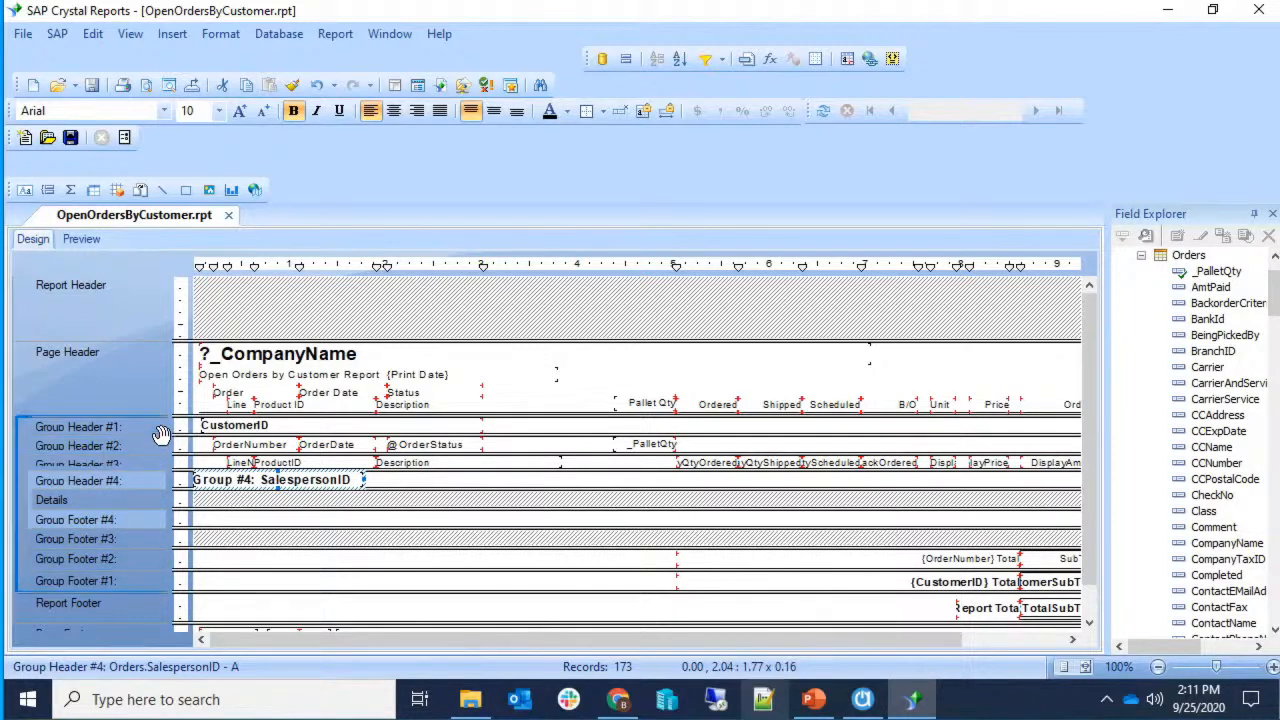
Move Group Header #4 above Group Header #1 and toggle Suppress on the new Group Footer #1.
left_click_drag(161, 432, 236, 430)
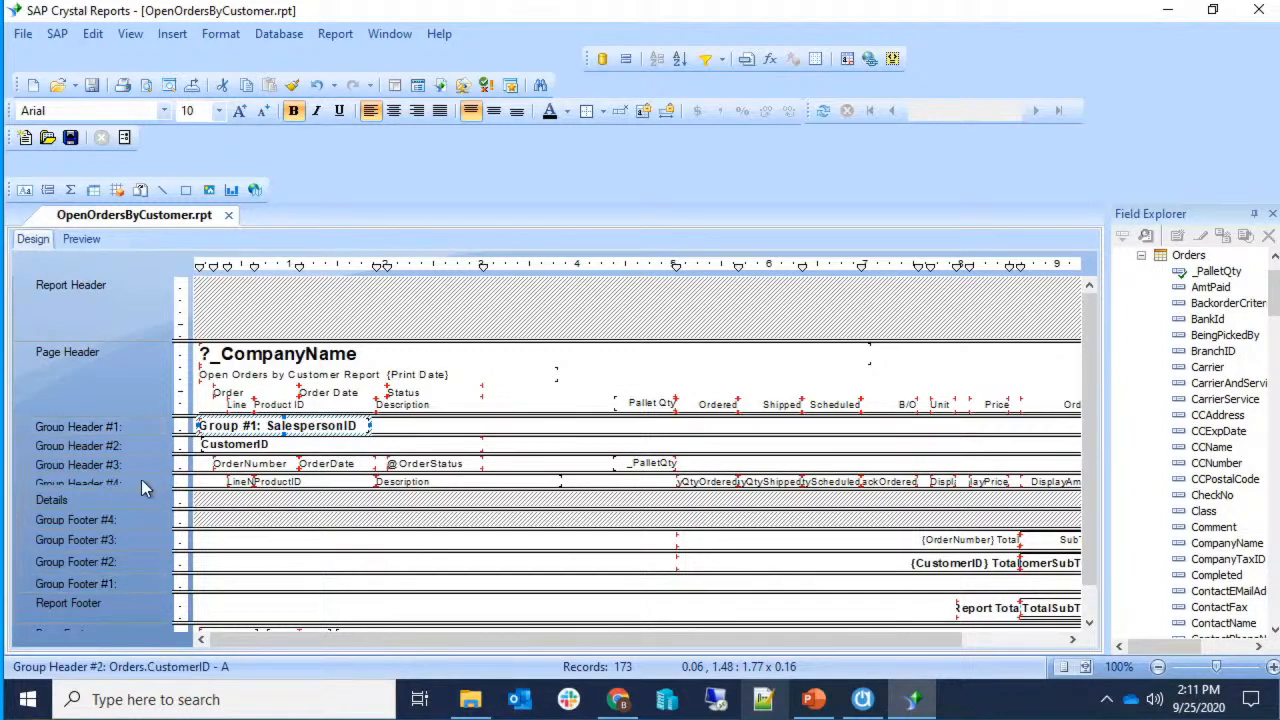
right_click(147, 590)
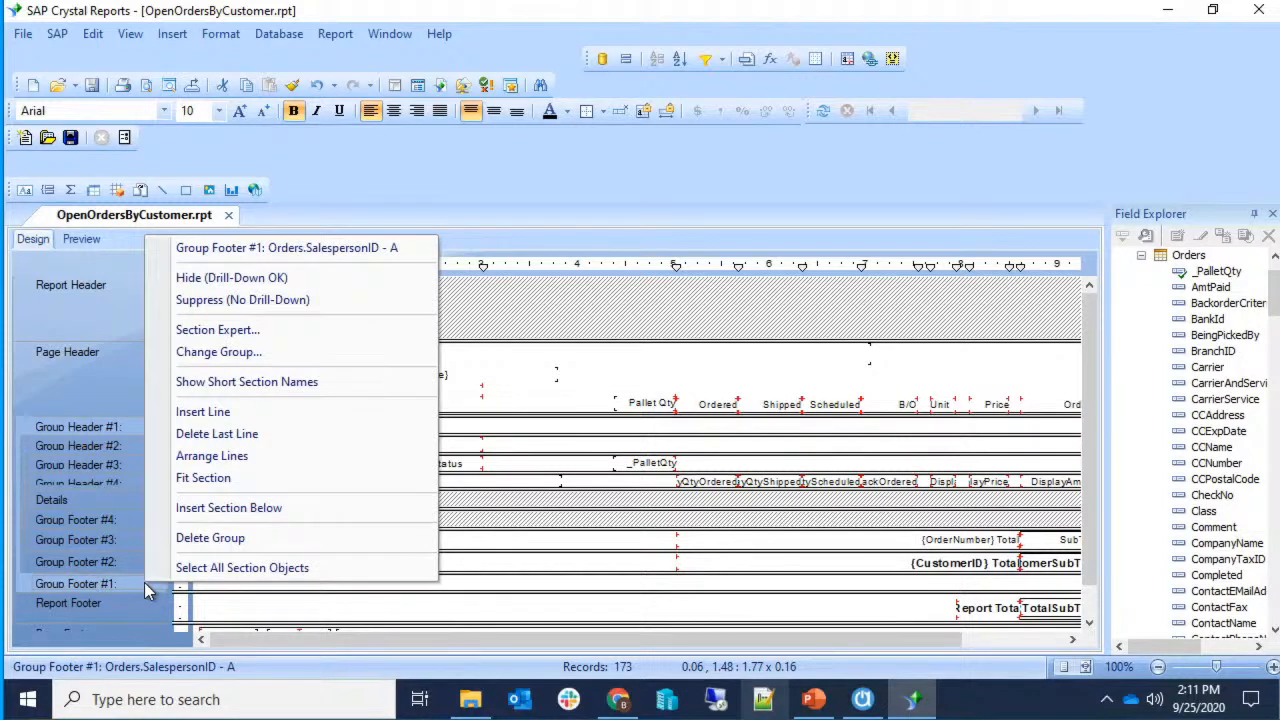
left_click(205, 312)
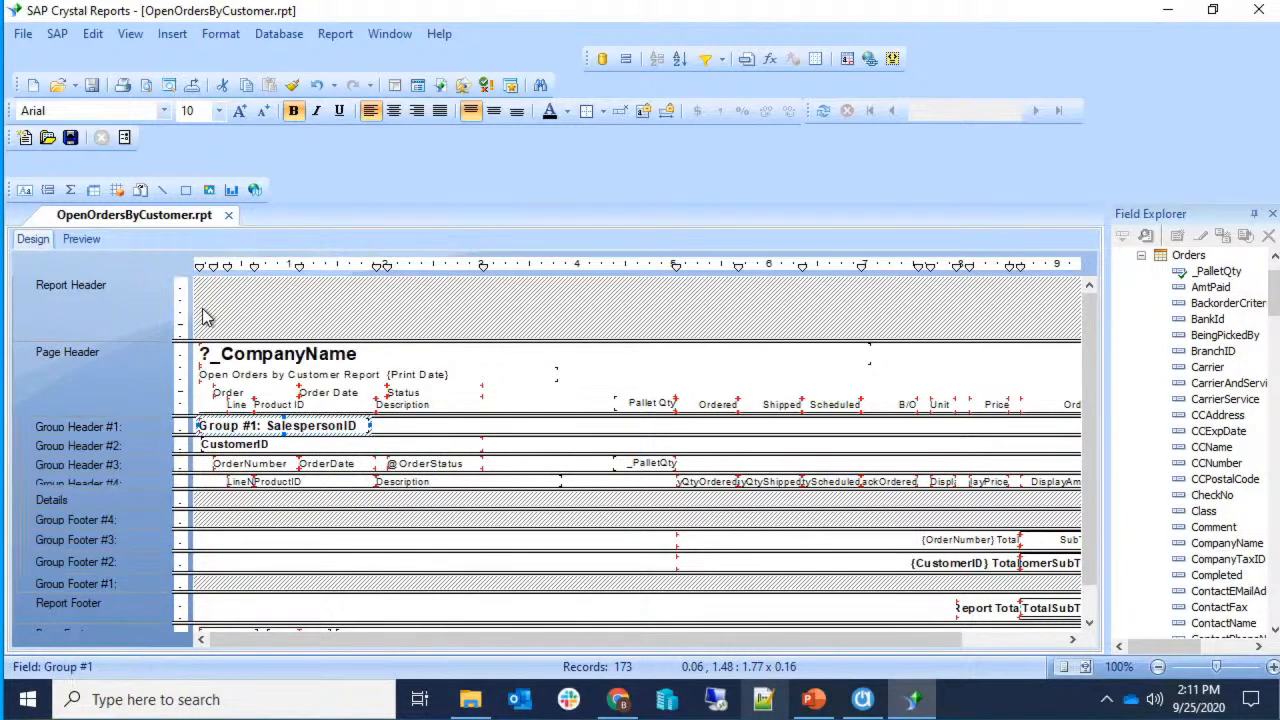
right_click(140, 590)
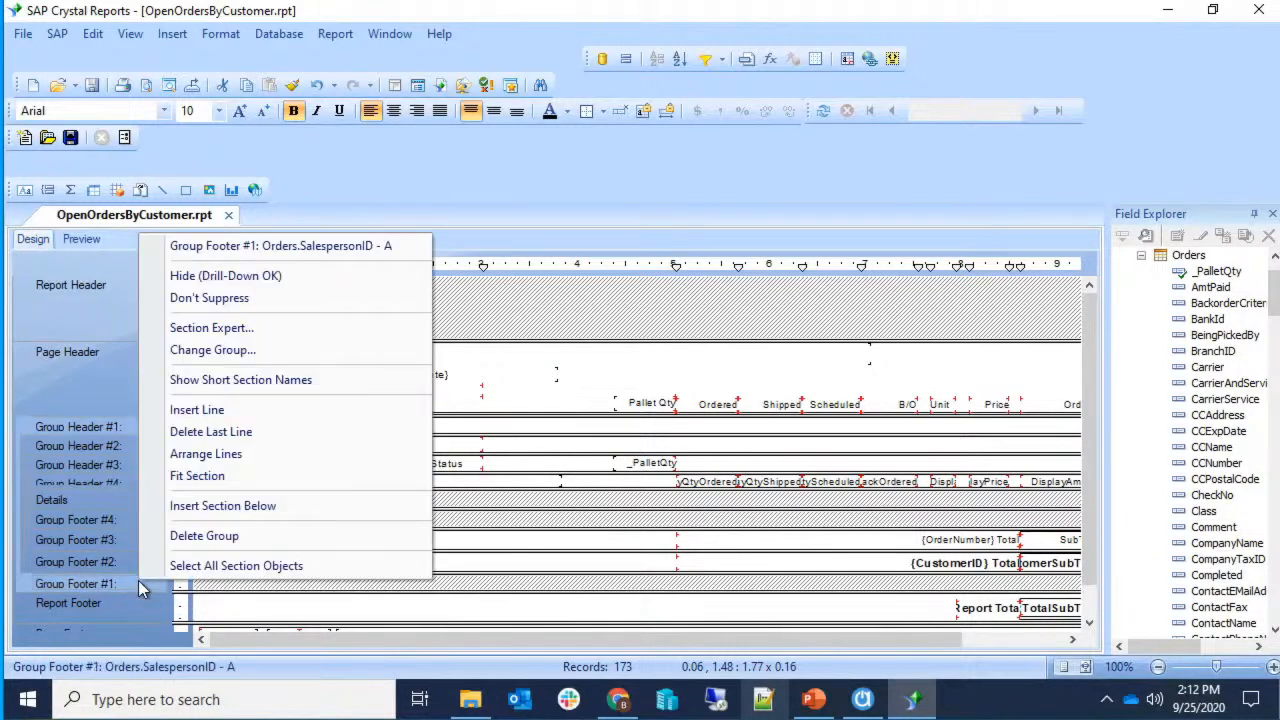
left_click(205, 300)
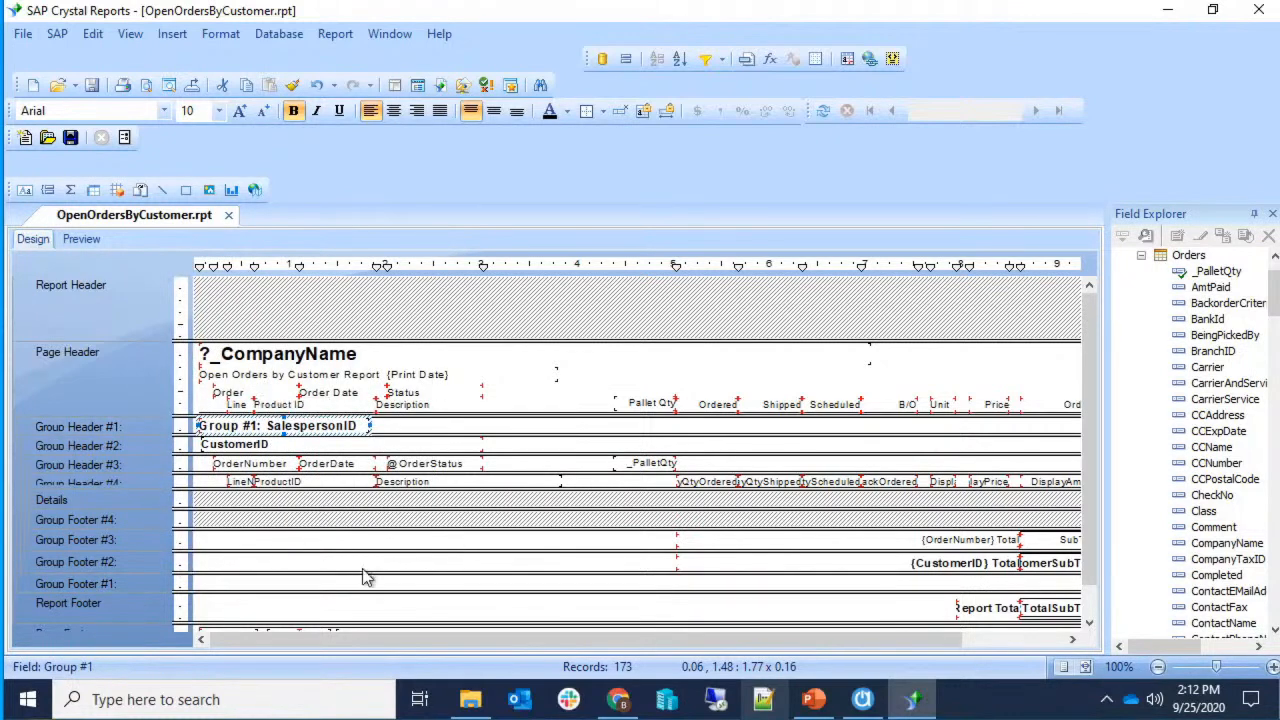
Preview the report, now grouped by salesperson (FAH, JDJ, PSS, SJS, TEM) across 10 pages.
left_click(90, 241)
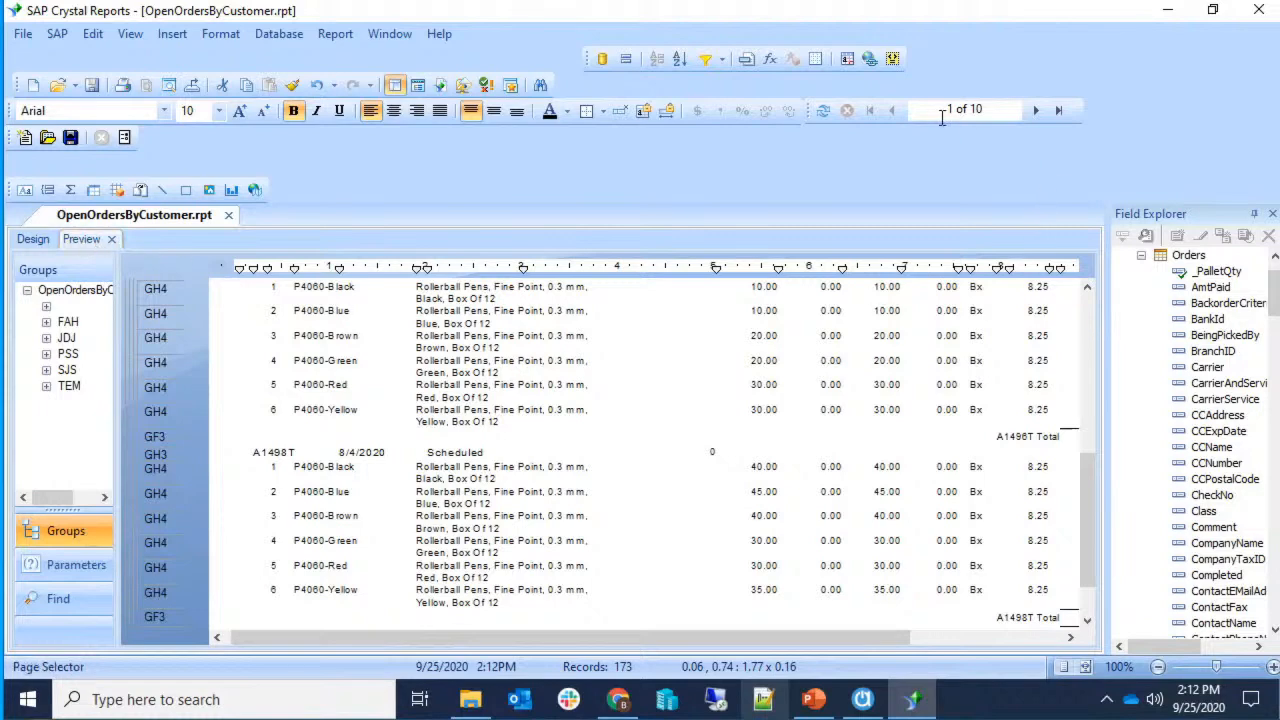
scroll(815, 501, "up", 3)
scroll(700, 505, "up", 6)
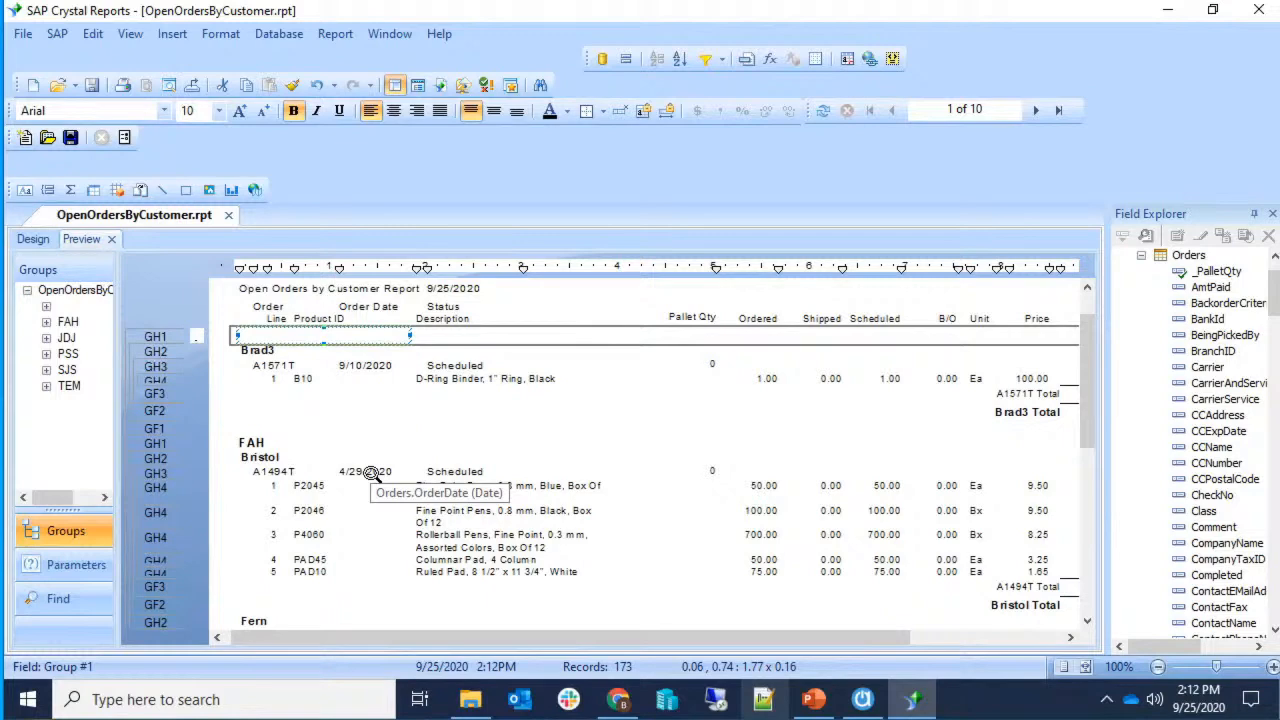
left_click(31, 239)
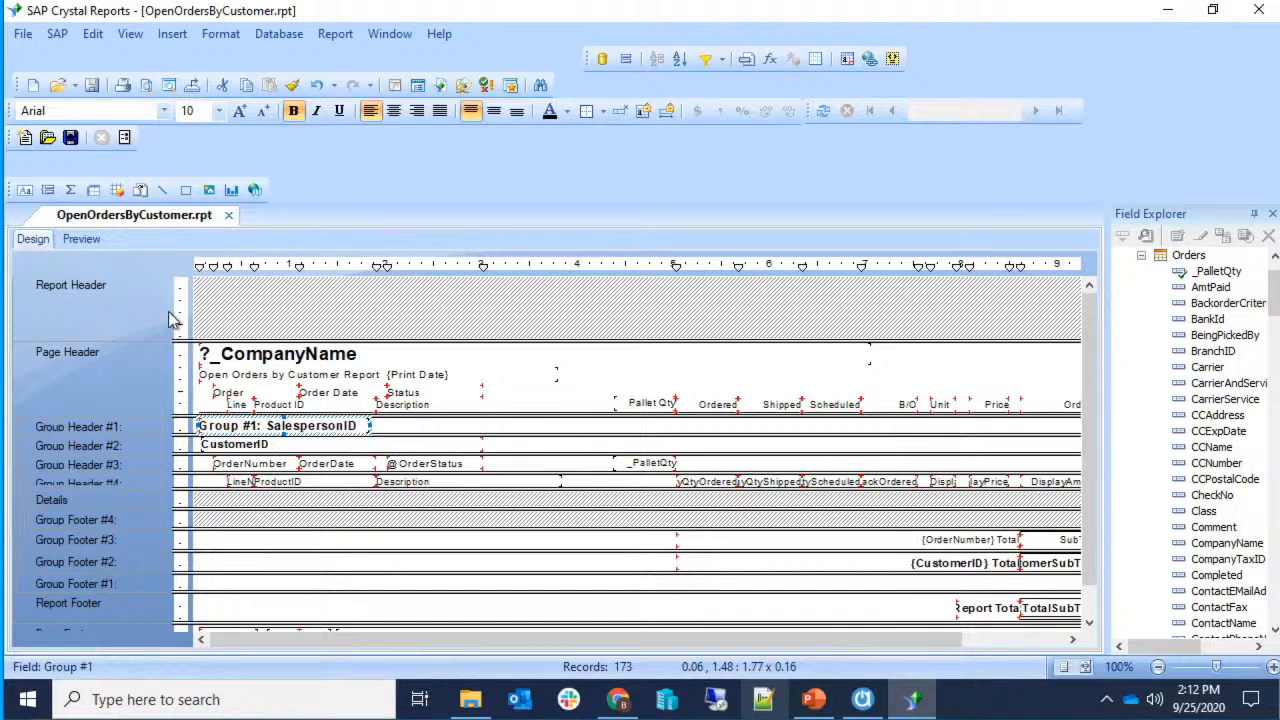
left_click(90, 243)
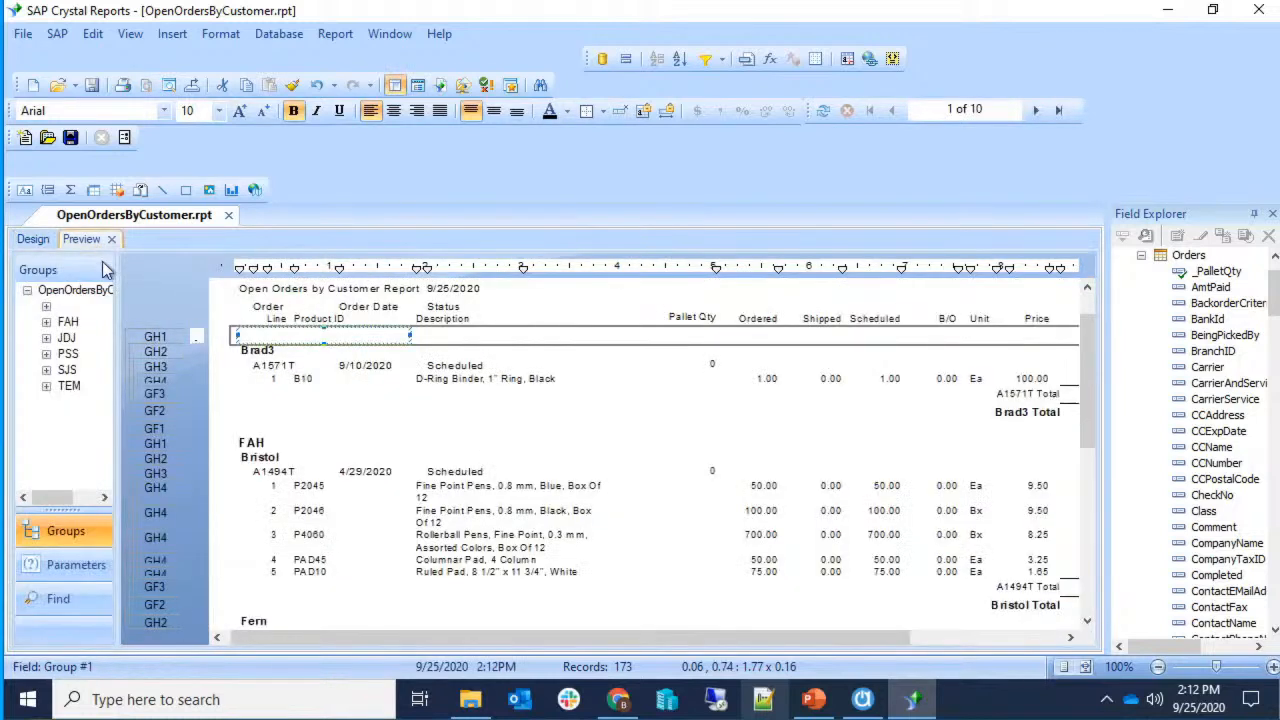
Select the Brad3 customer, A1571T order and salesperson group fields to inspect them.
left_click(290, 404)
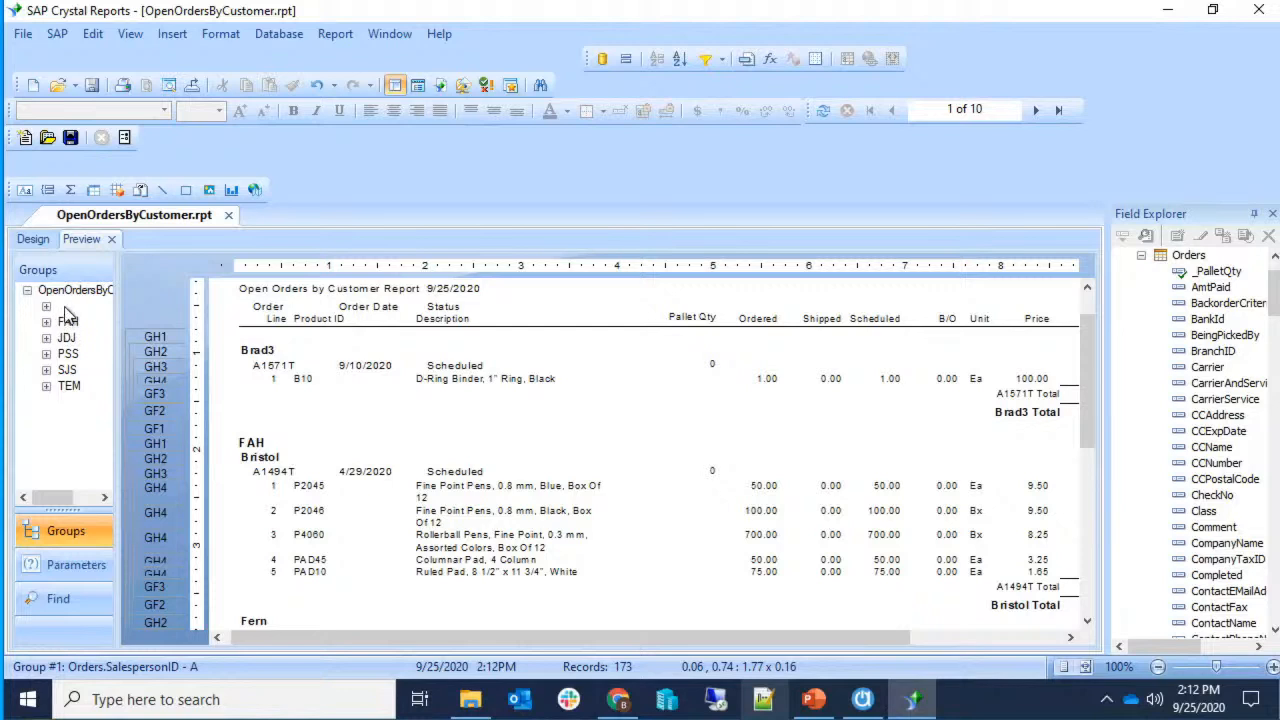
left_click(247, 350)
left_click(257, 365)
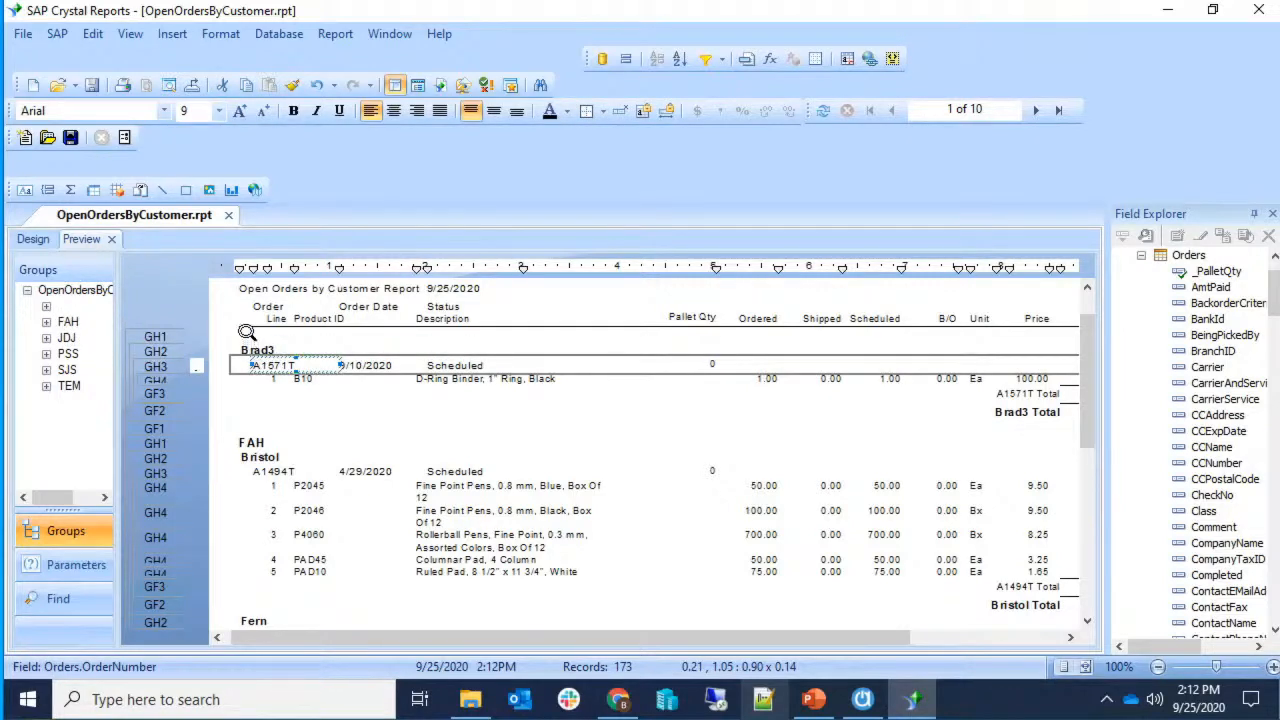
left_click(246, 333)
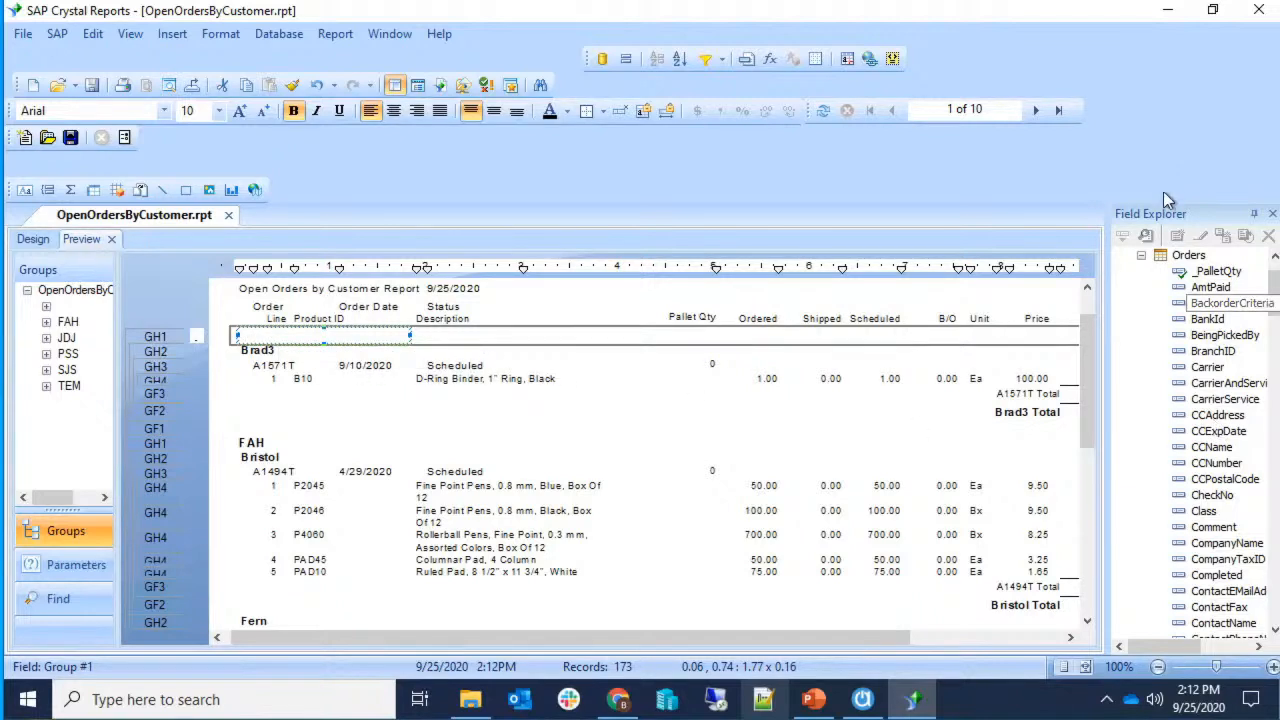
Collapse the Orders table in Field Explorer and expand the Formula Fields list.
left_click(1141, 255)
left_click(1123, 336)
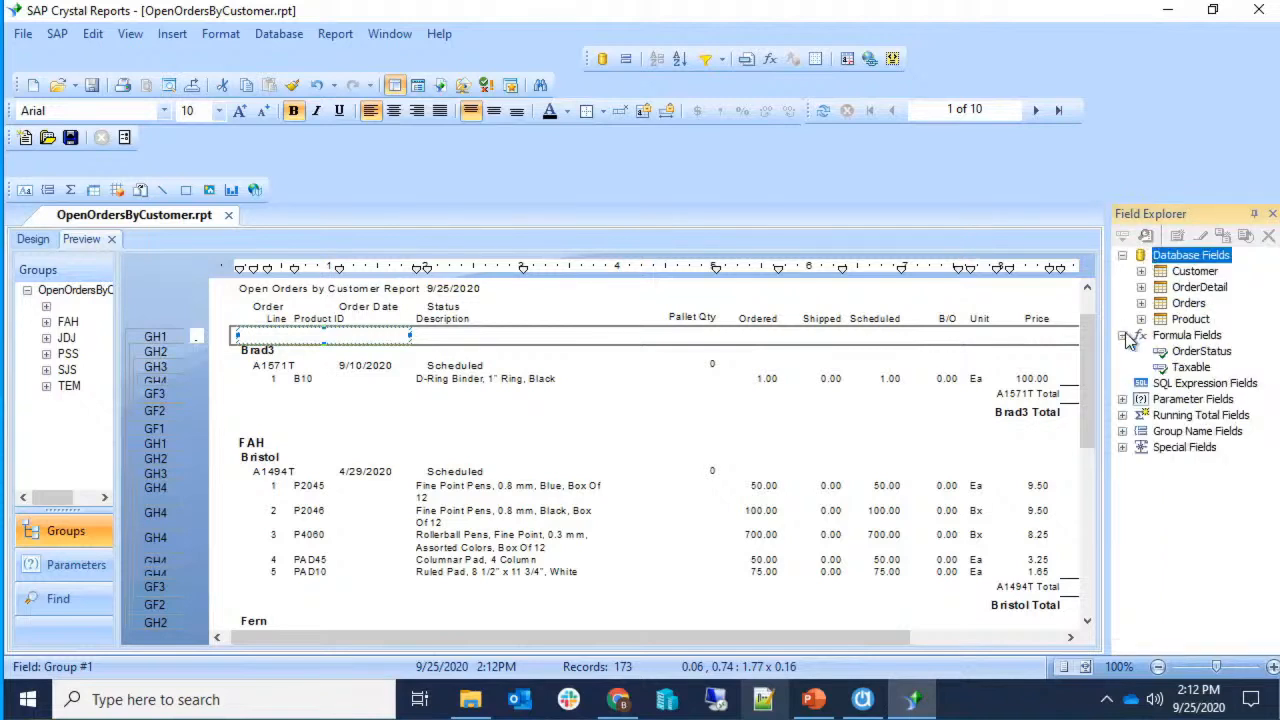
left_click(1123, 336)
left_click(392, 330)
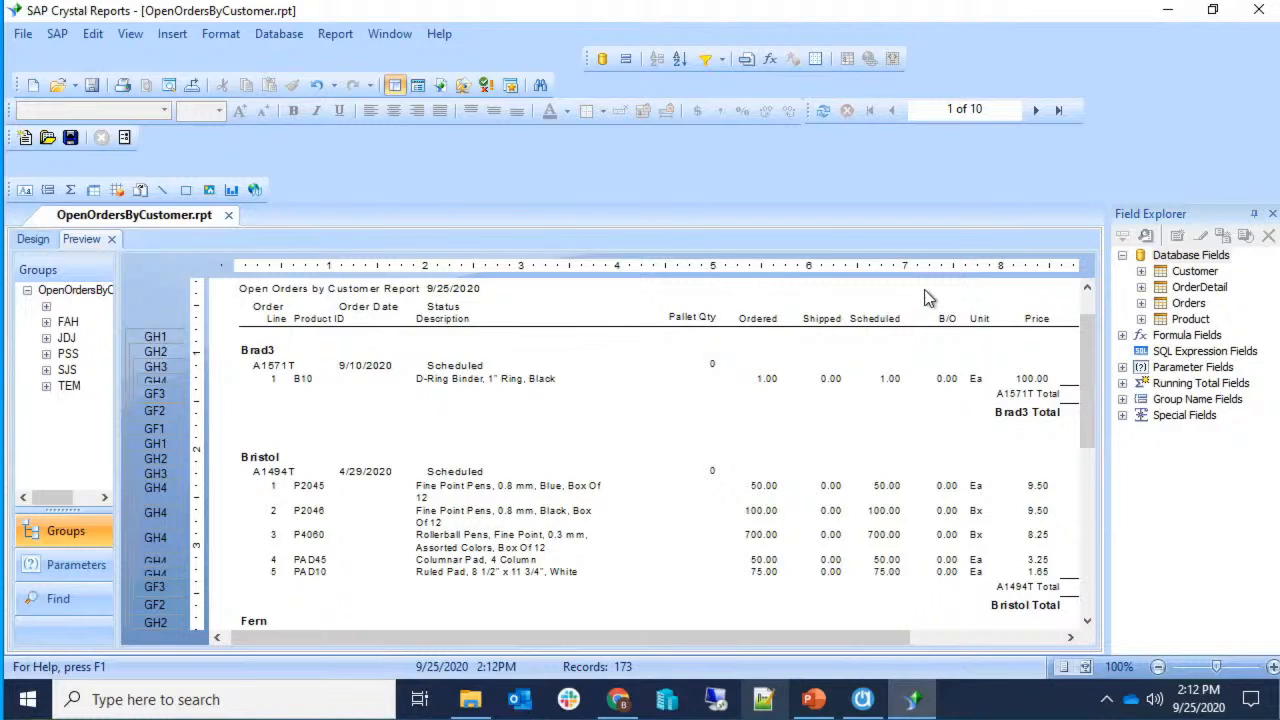
left_click(1123, 336)
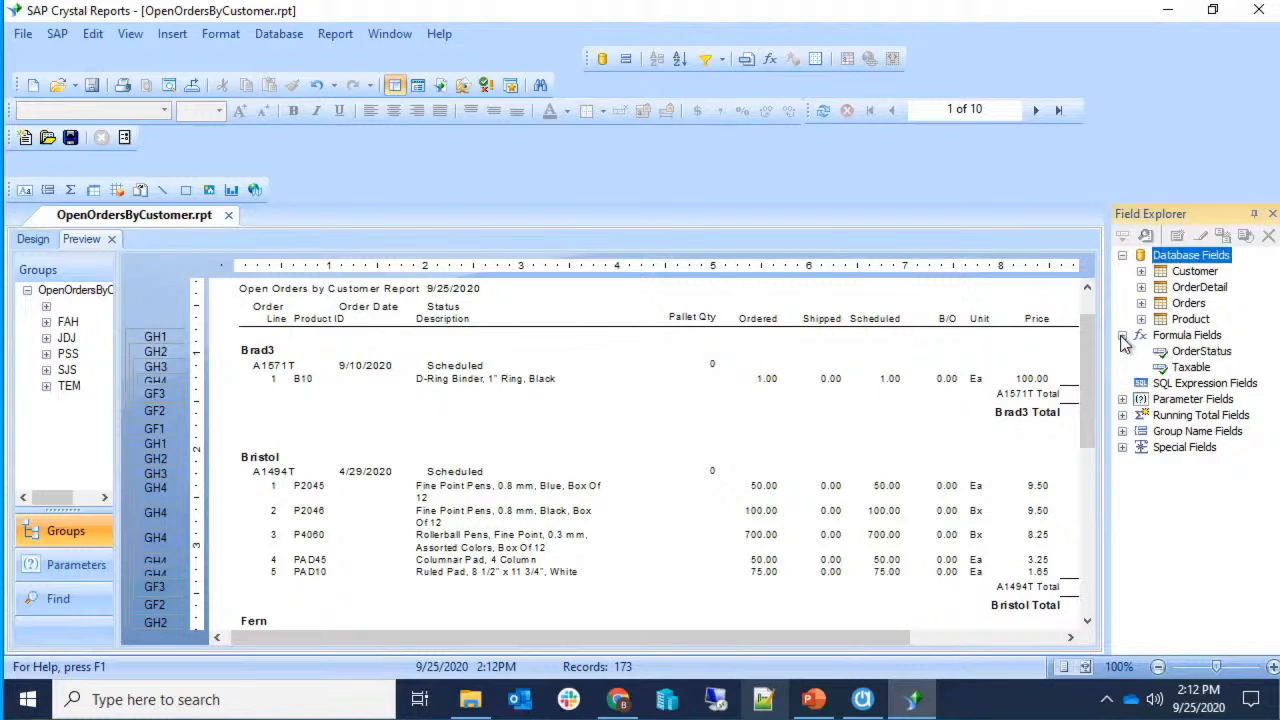
Create a new formula field and enter the name 'Salesperson'.
right_click(1160, 340)
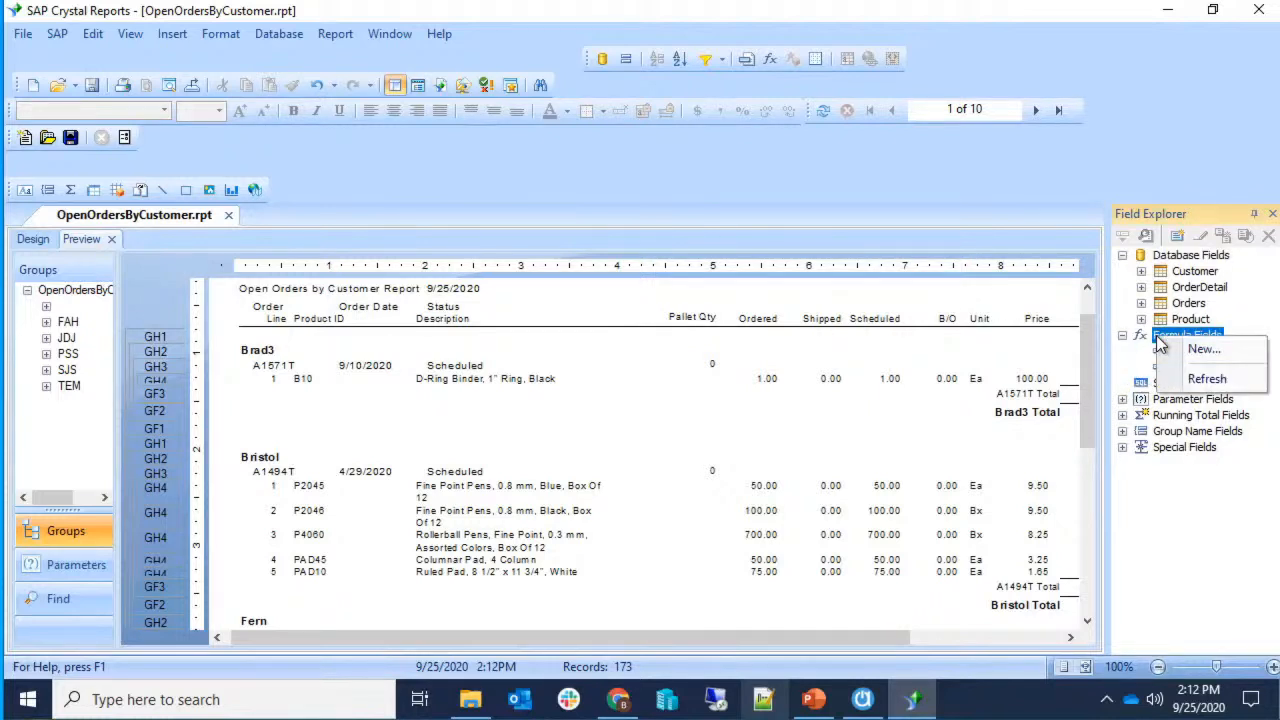
left_click(1153, 337)
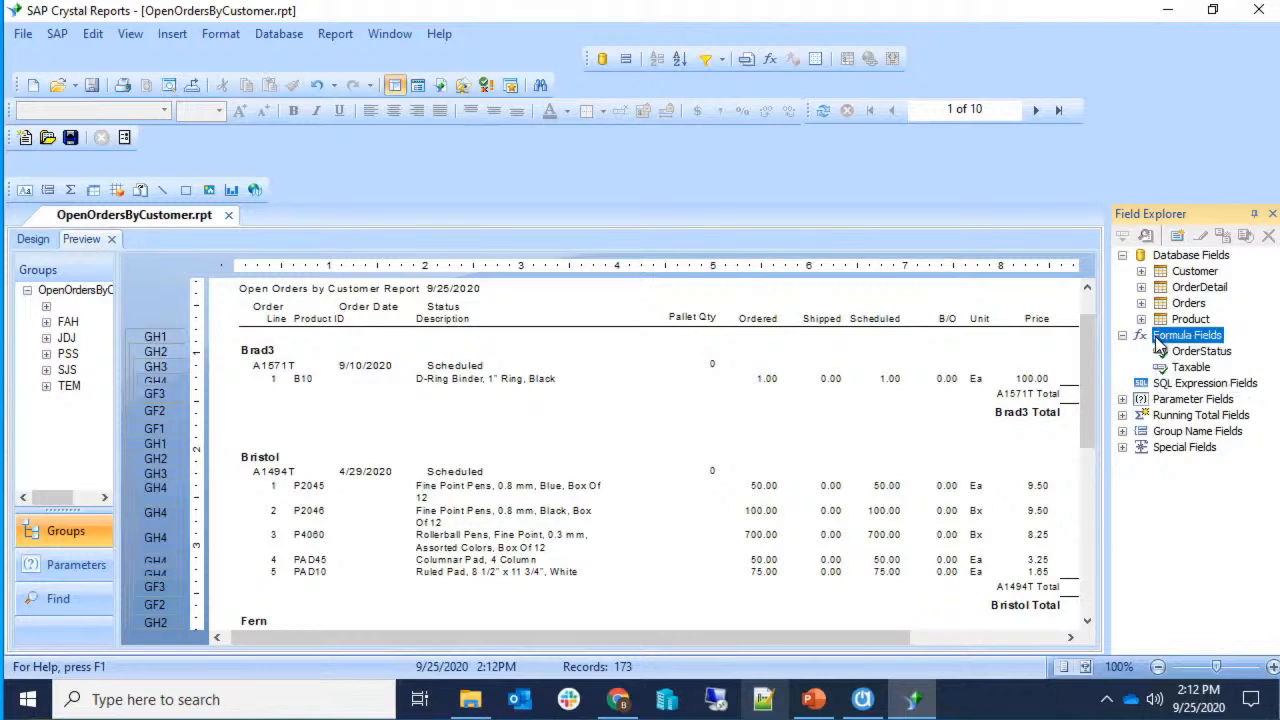
right_click(1158, 343)
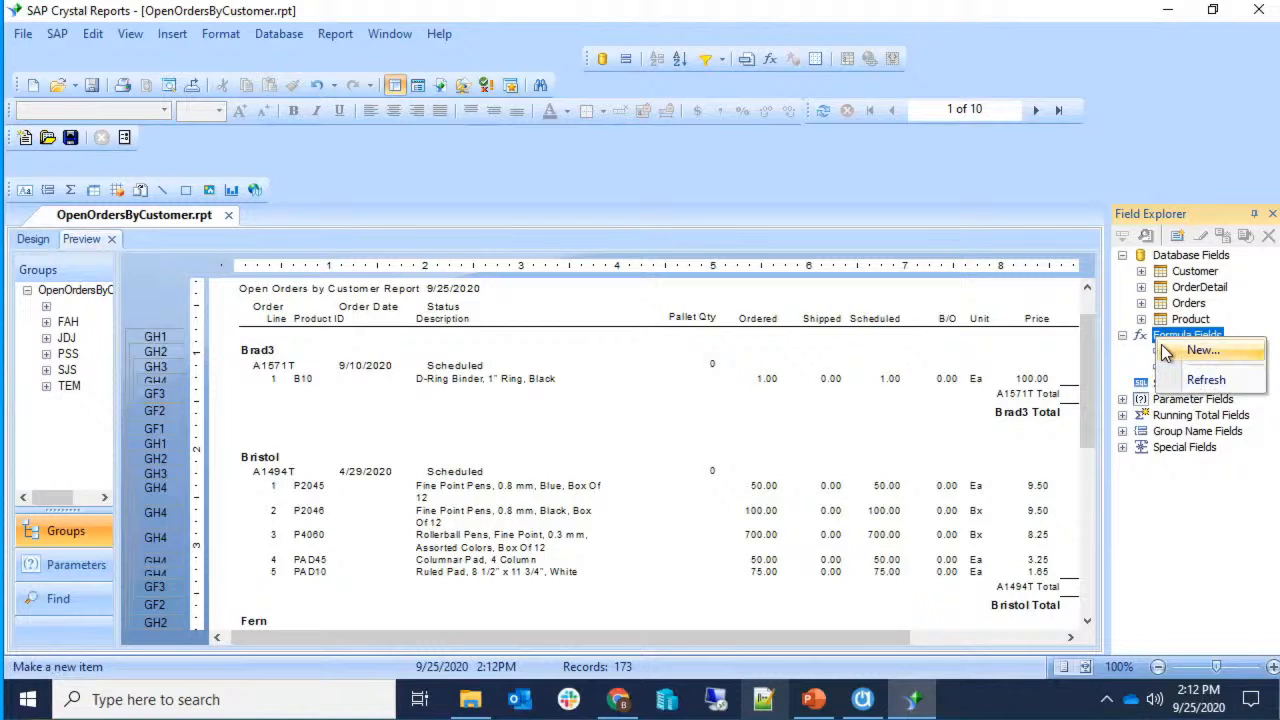
left_click(1166, 351)
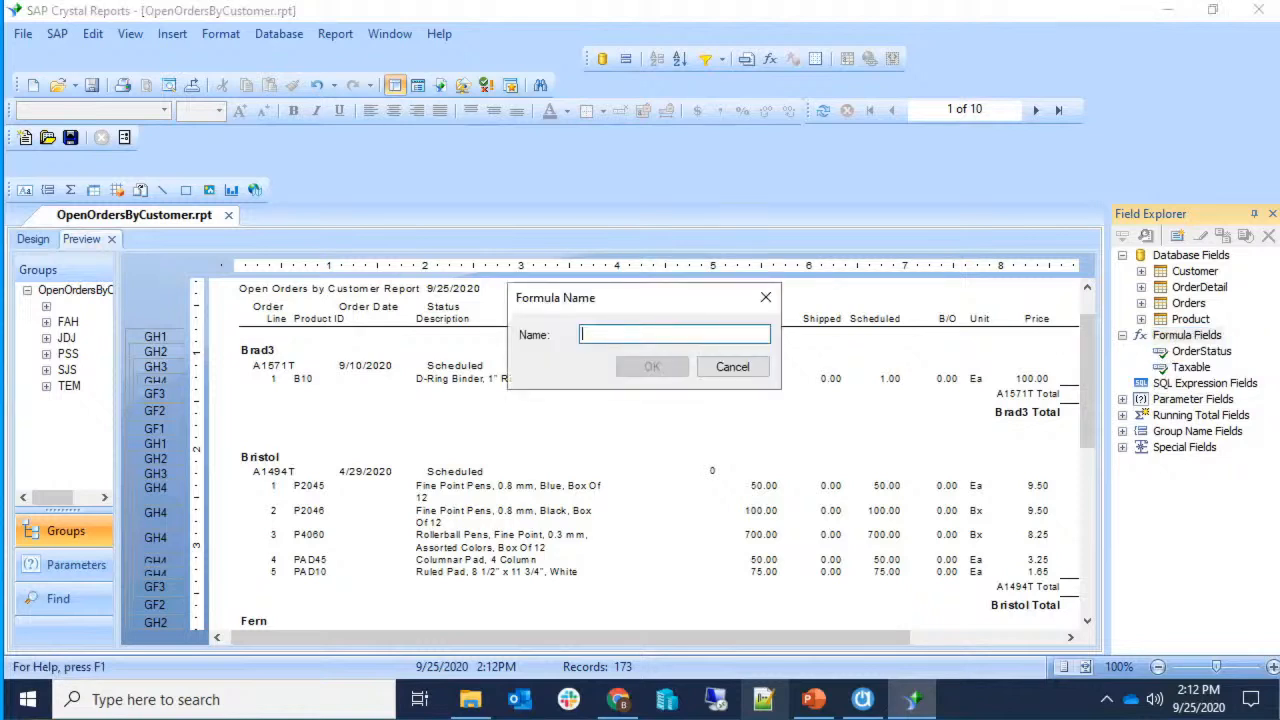
type("Sal")
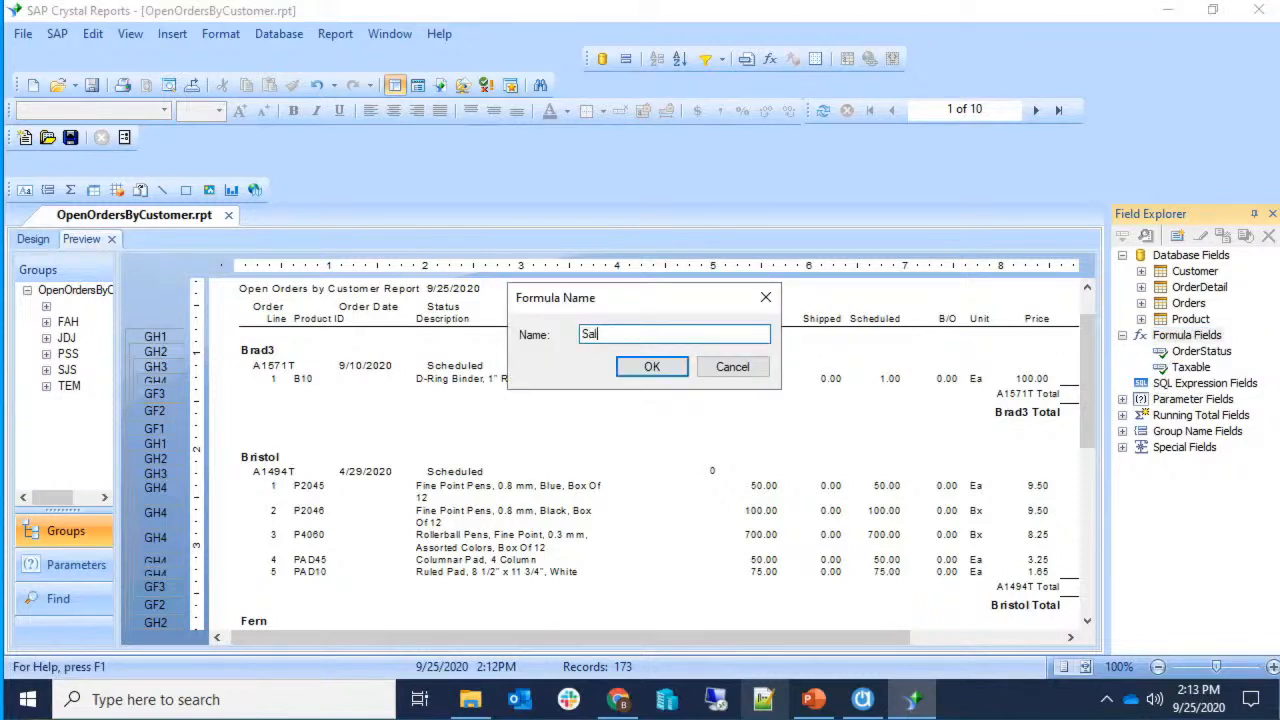
type("esperson")
key("BackSpace")
key("BackSpace")
Write If {Orders.SalespersonID} = "" Then "None" Else SalespersonID, under a '// Show none if there is no salesperson' comment.
type("son")
key("Return")
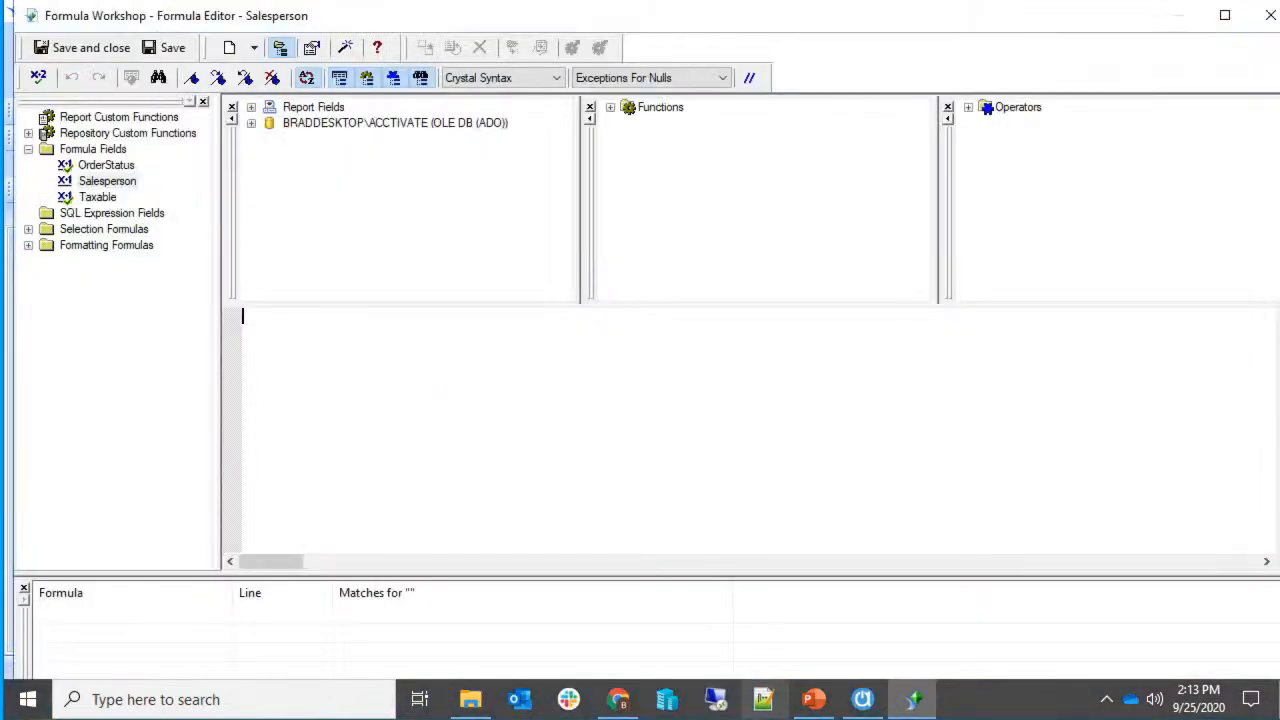
type("If {")
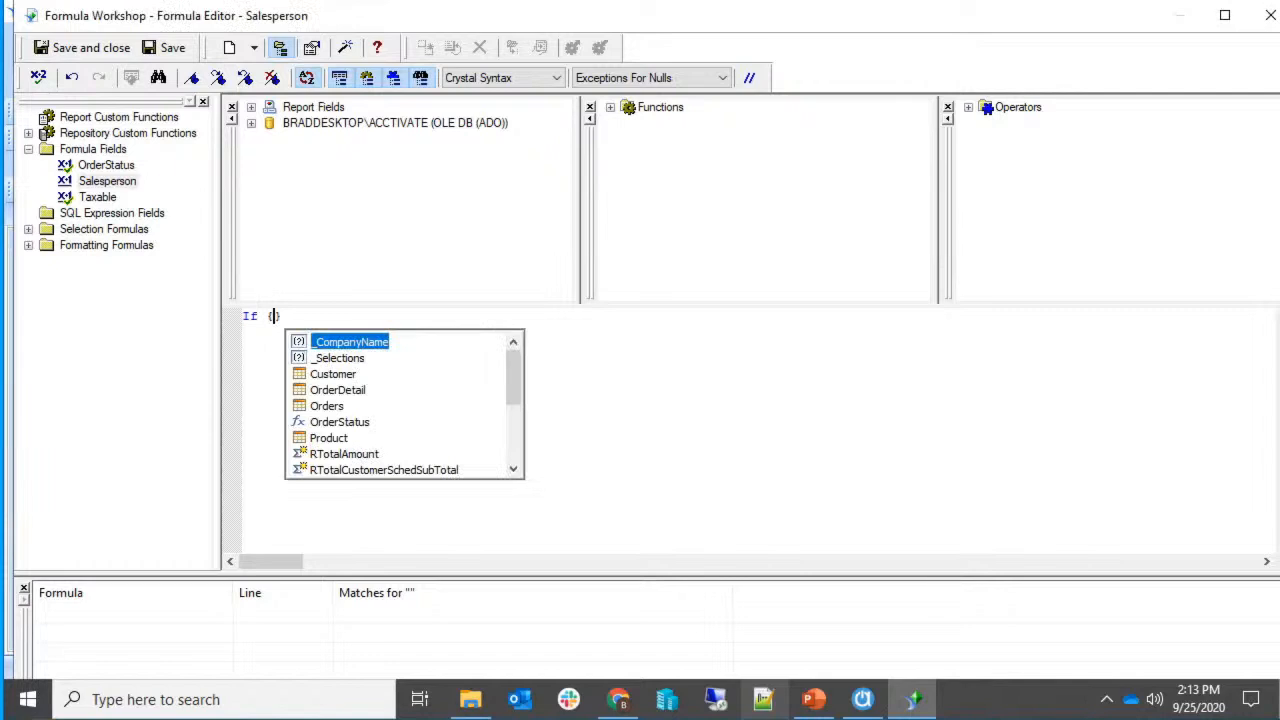
type("Orders")
key("Down")
key("Up")
type(".sales")
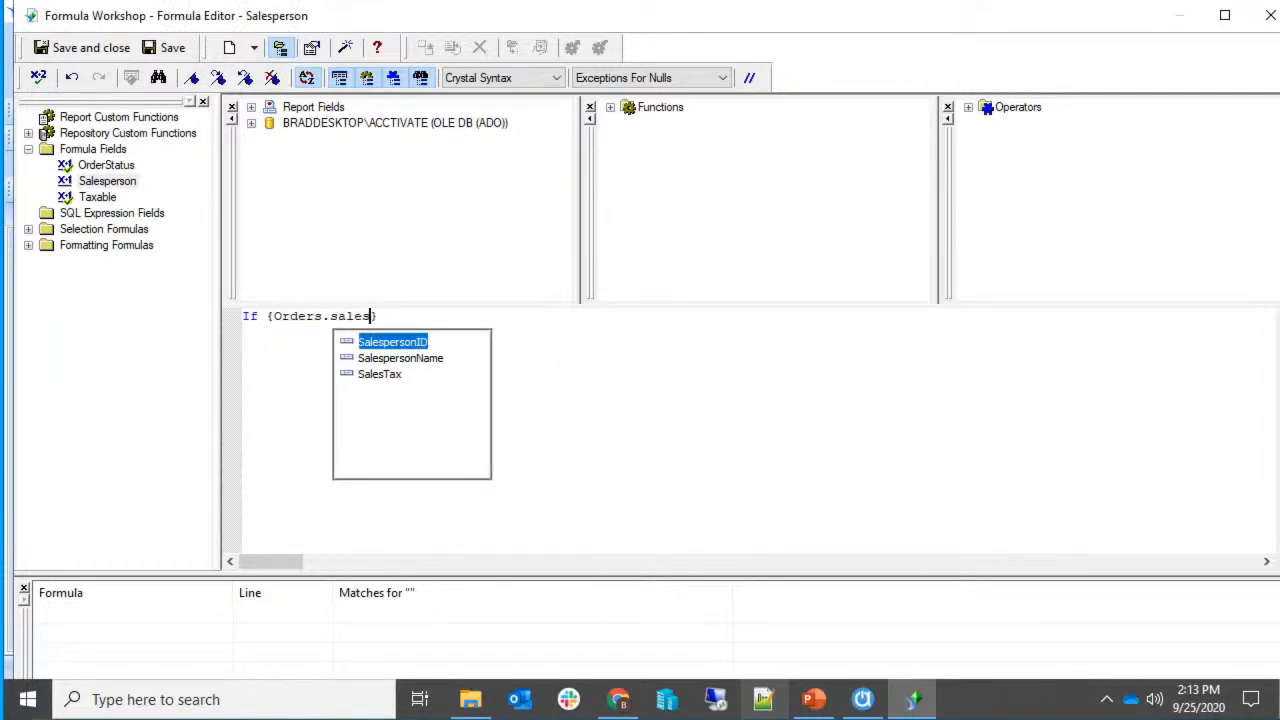
key("Return")
type("= ")
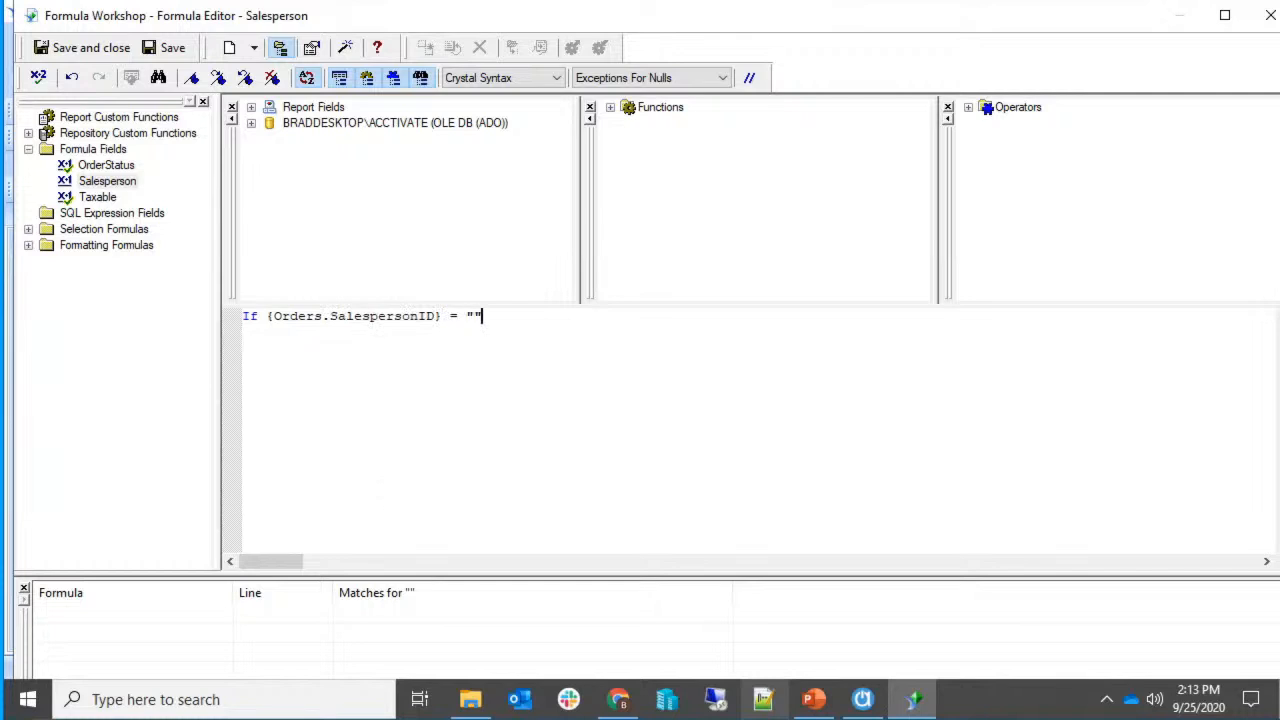
type("\"\" Then \"None\" Else {orser")
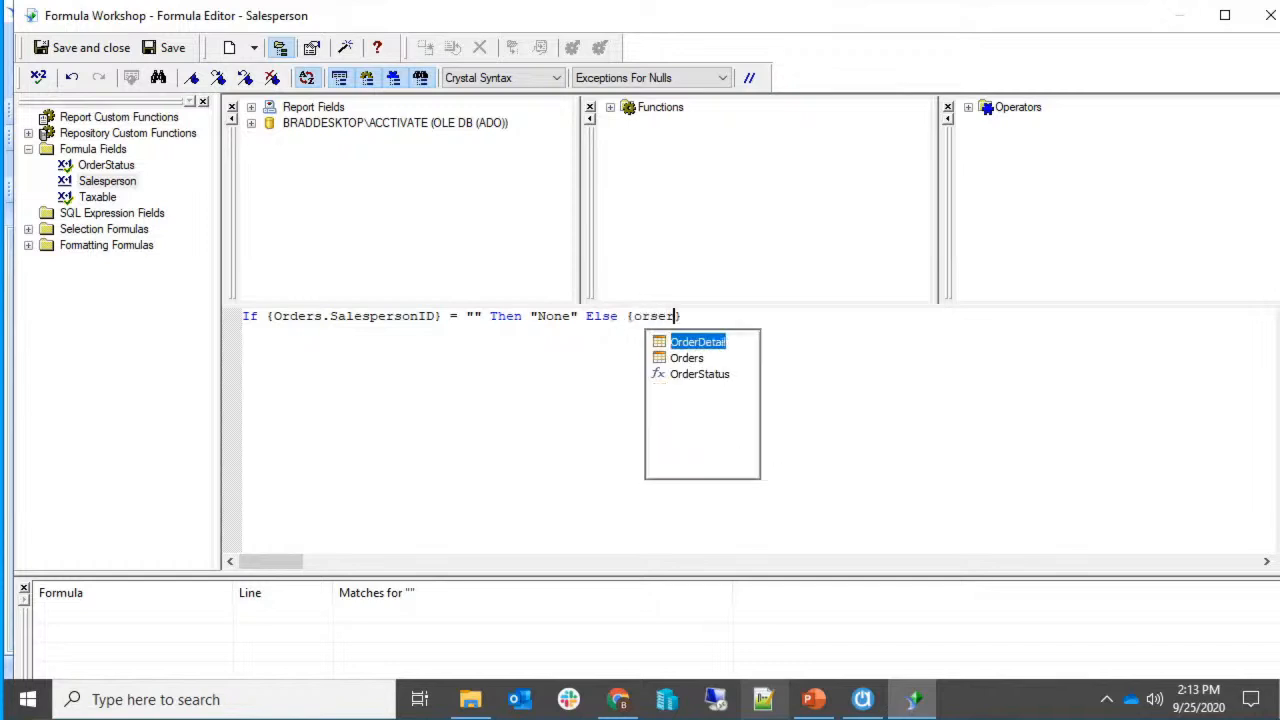
type(".SalespersonID")
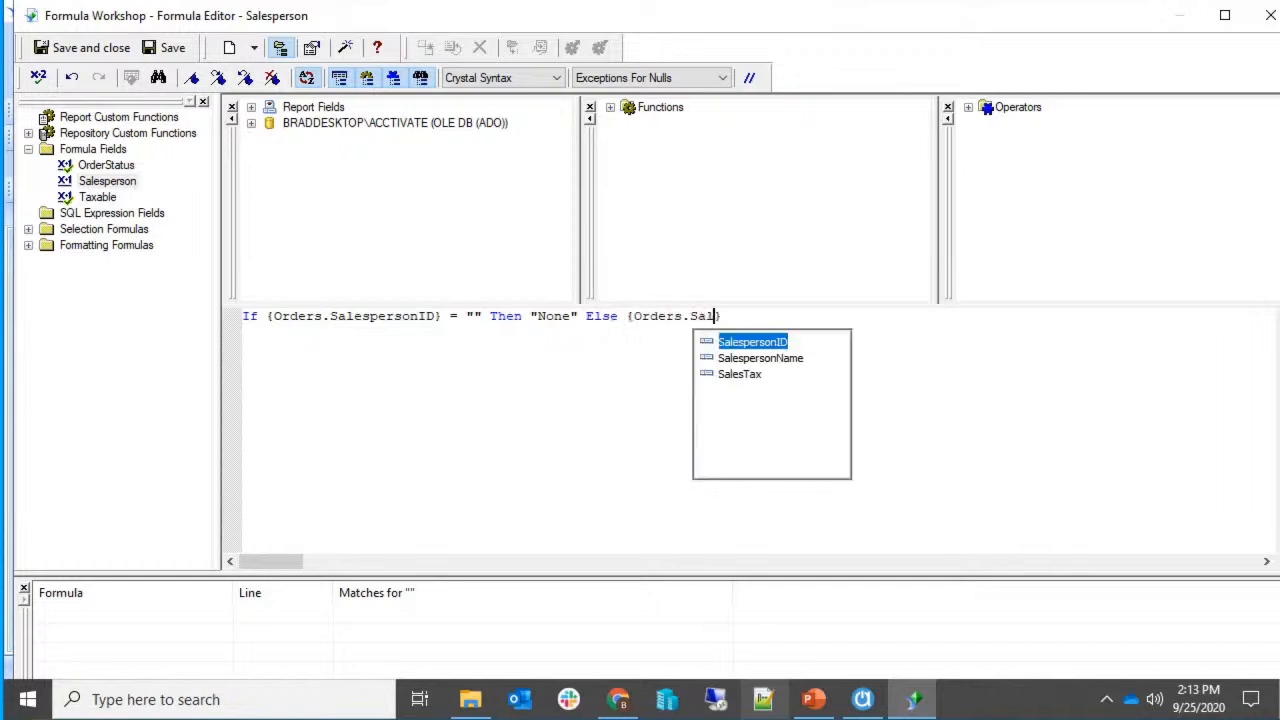
key("Return")
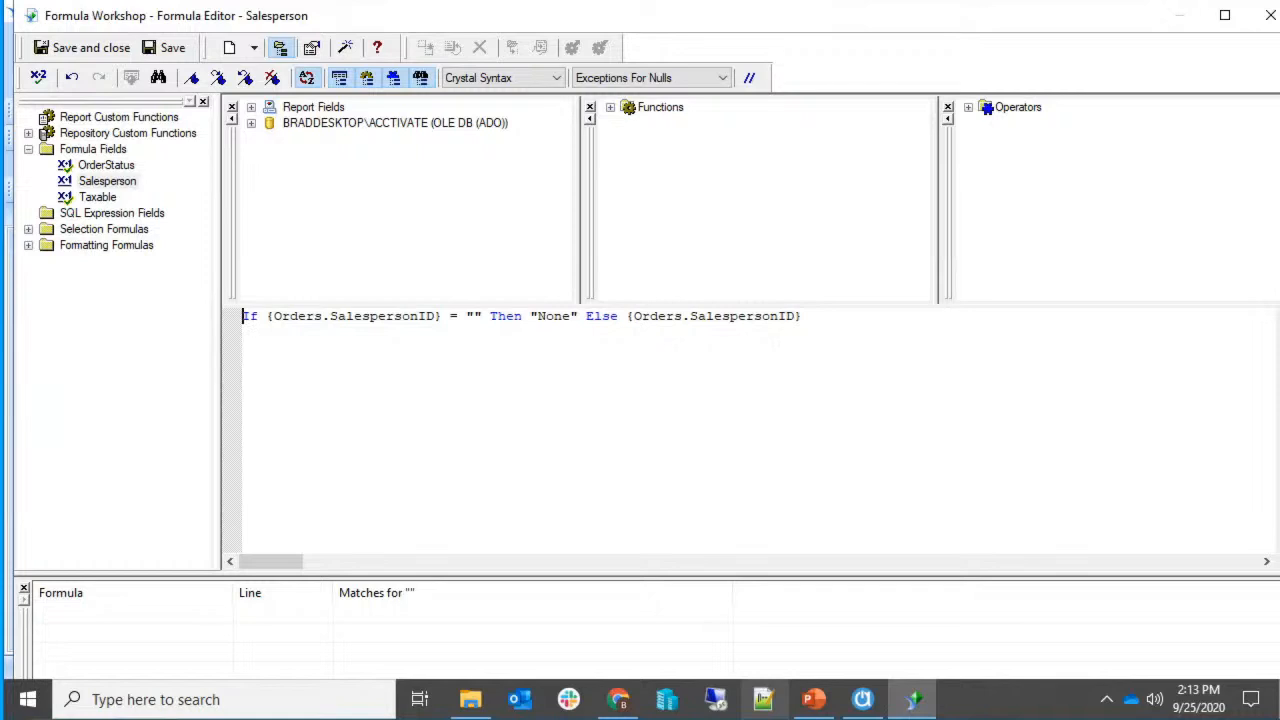
key("Return")
type("//")
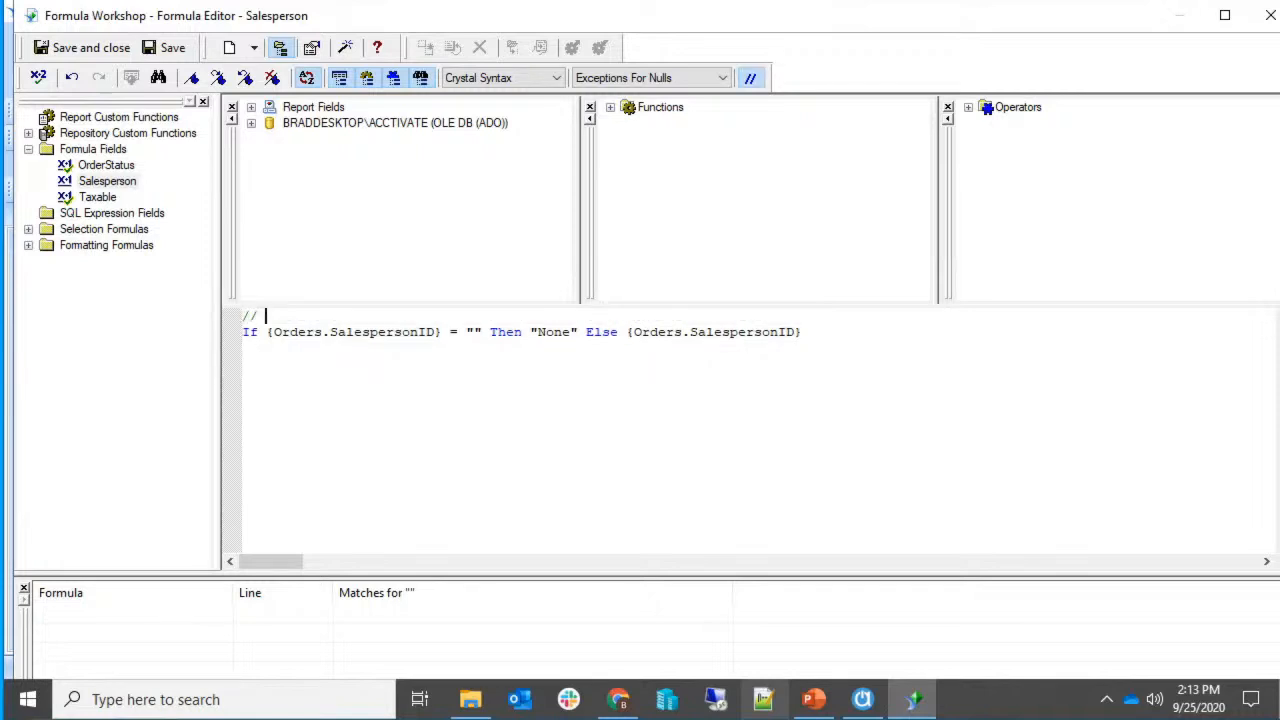
type(" Show r")
type("one if there is")
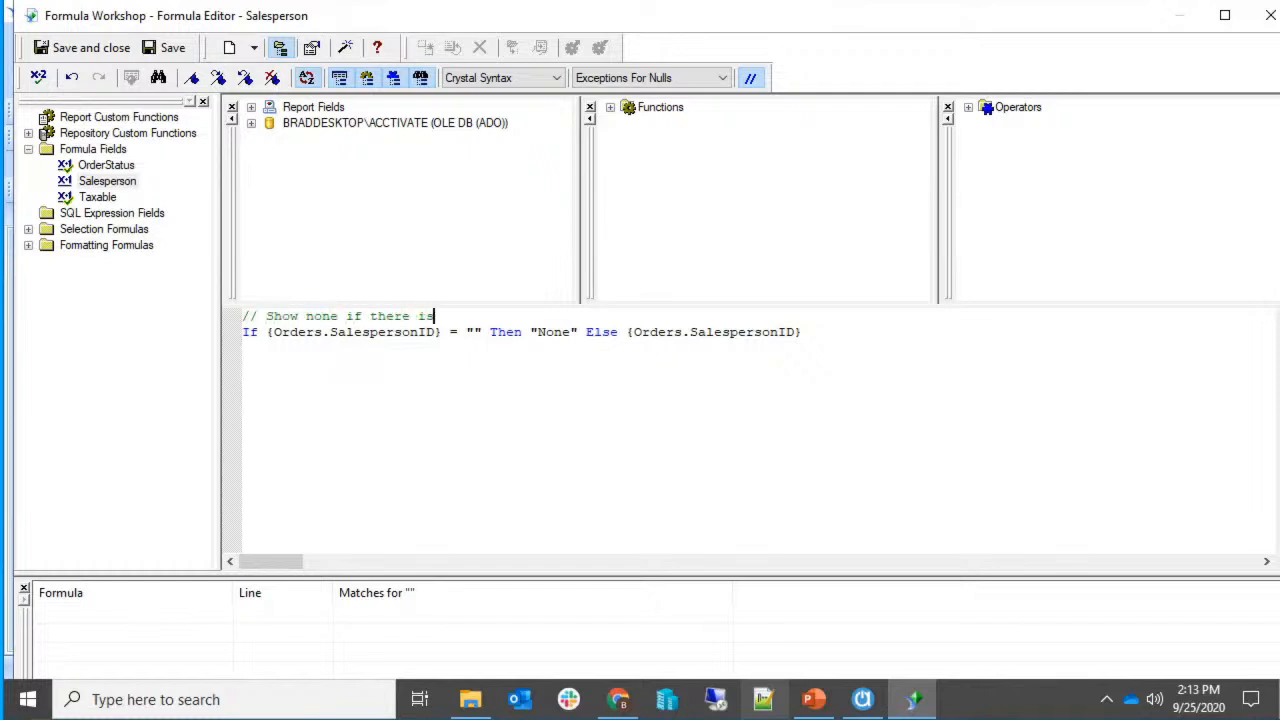
type(" no salesperson")
left_click(100, 48)
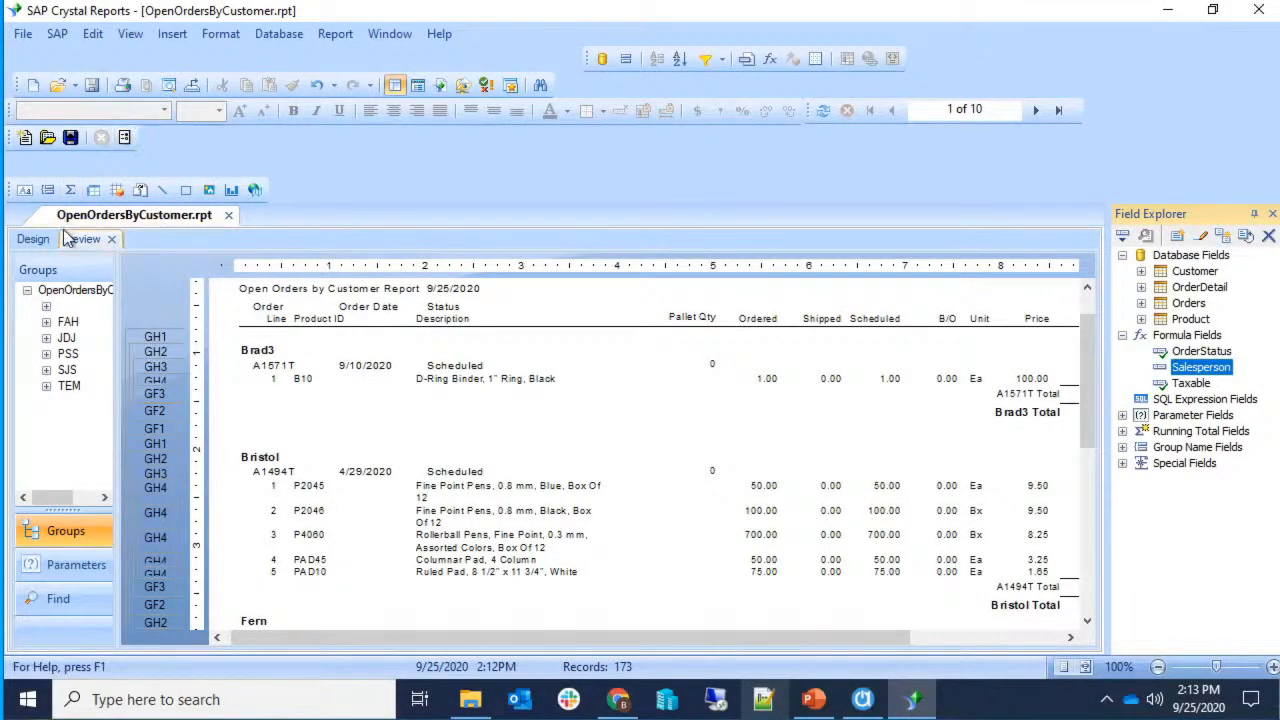
left_click(33, 239)
left_click_drag(1214, 372, 376, 425)
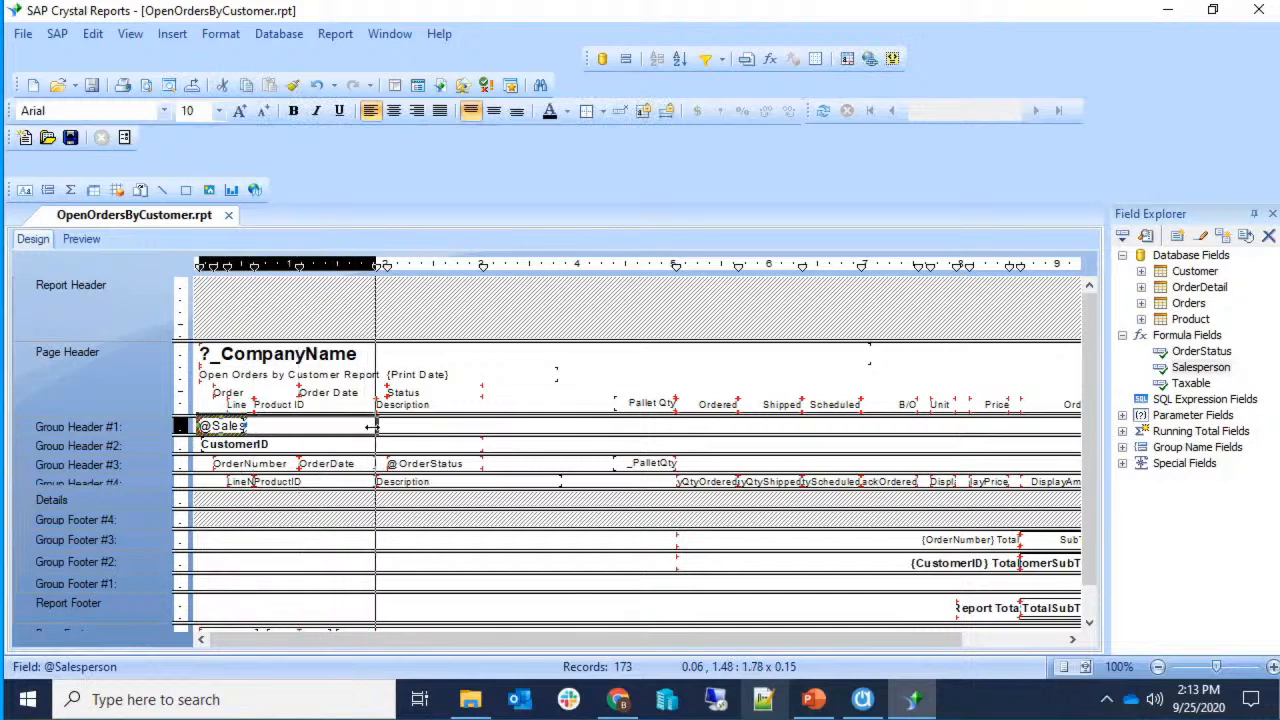
left_click(296, 116)
left_click(238, 115)
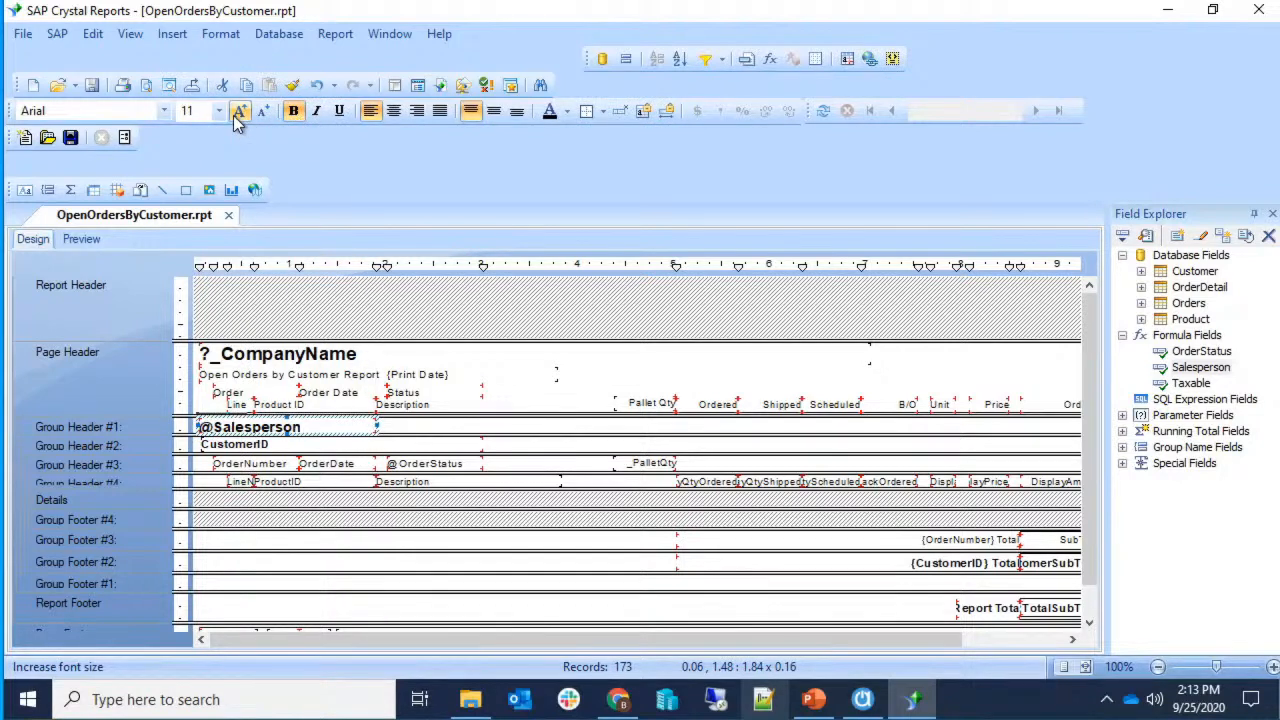
left_click(76, 241)
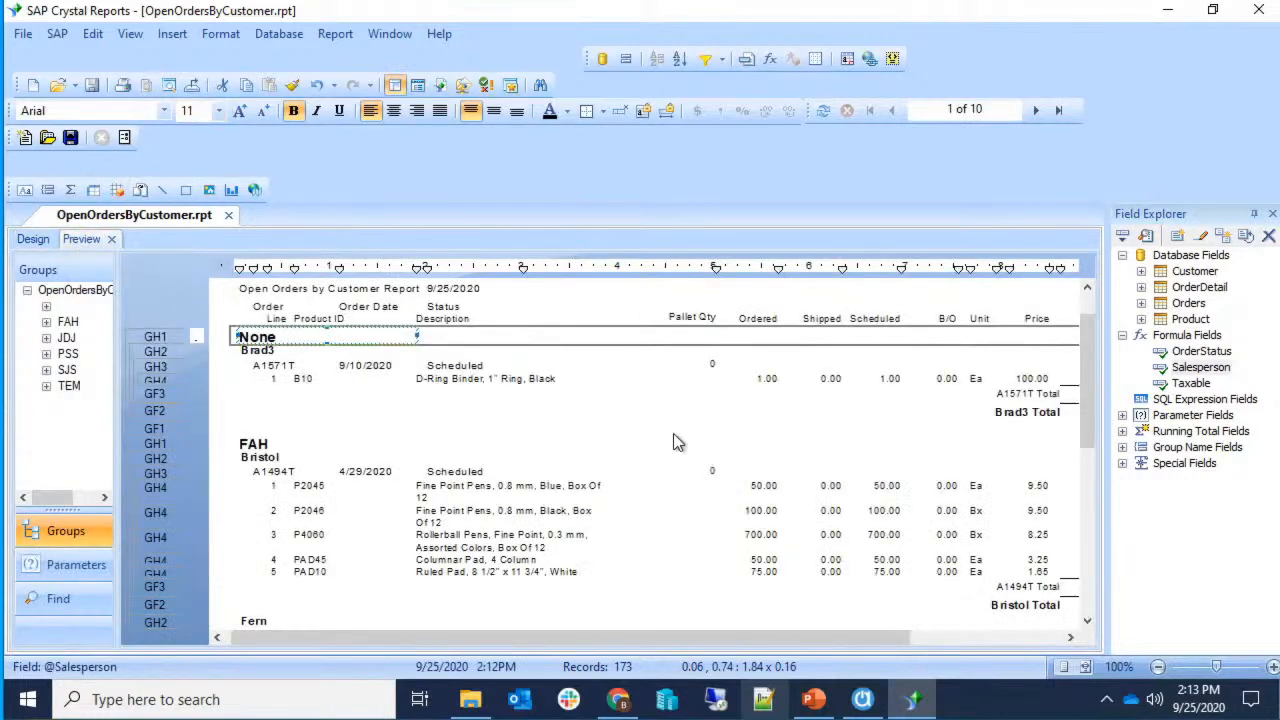
Select the None and FAH salesperson headings in the preview.
left_click(255, 338)
left_click(272, 446)
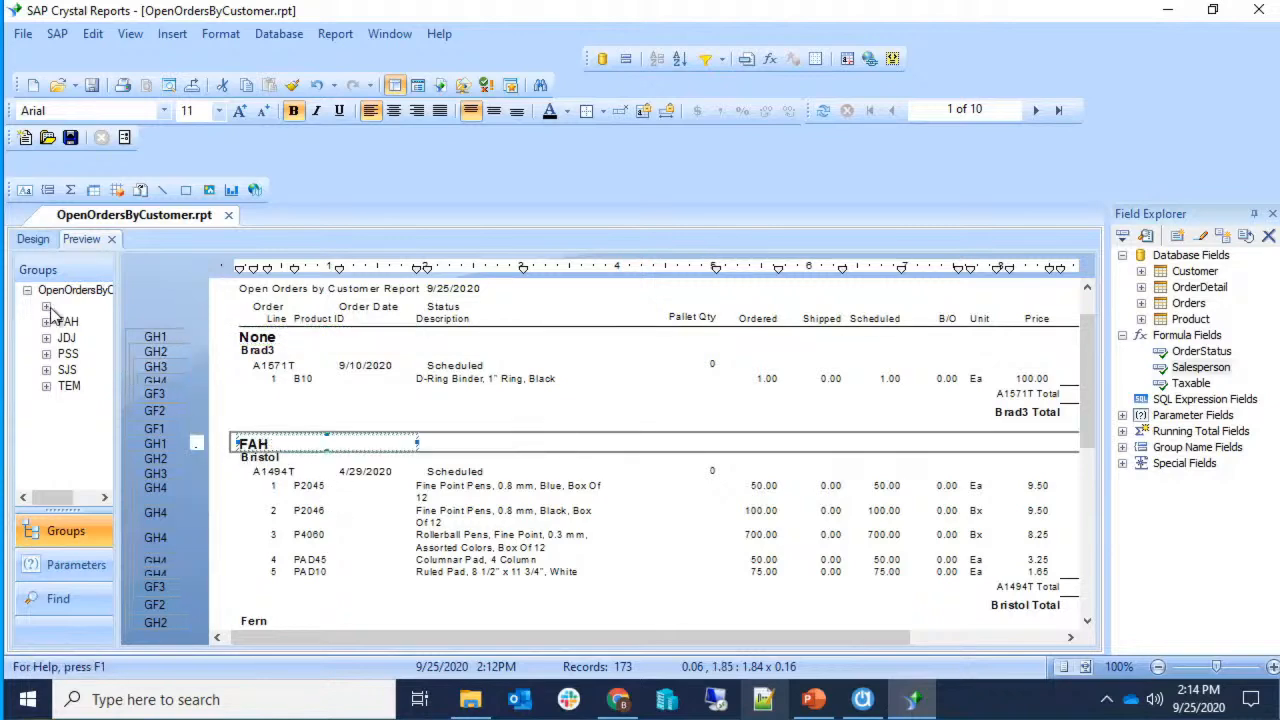
scroll(306, 450, "down", 1)
scroll(249, 424, "up", 1)
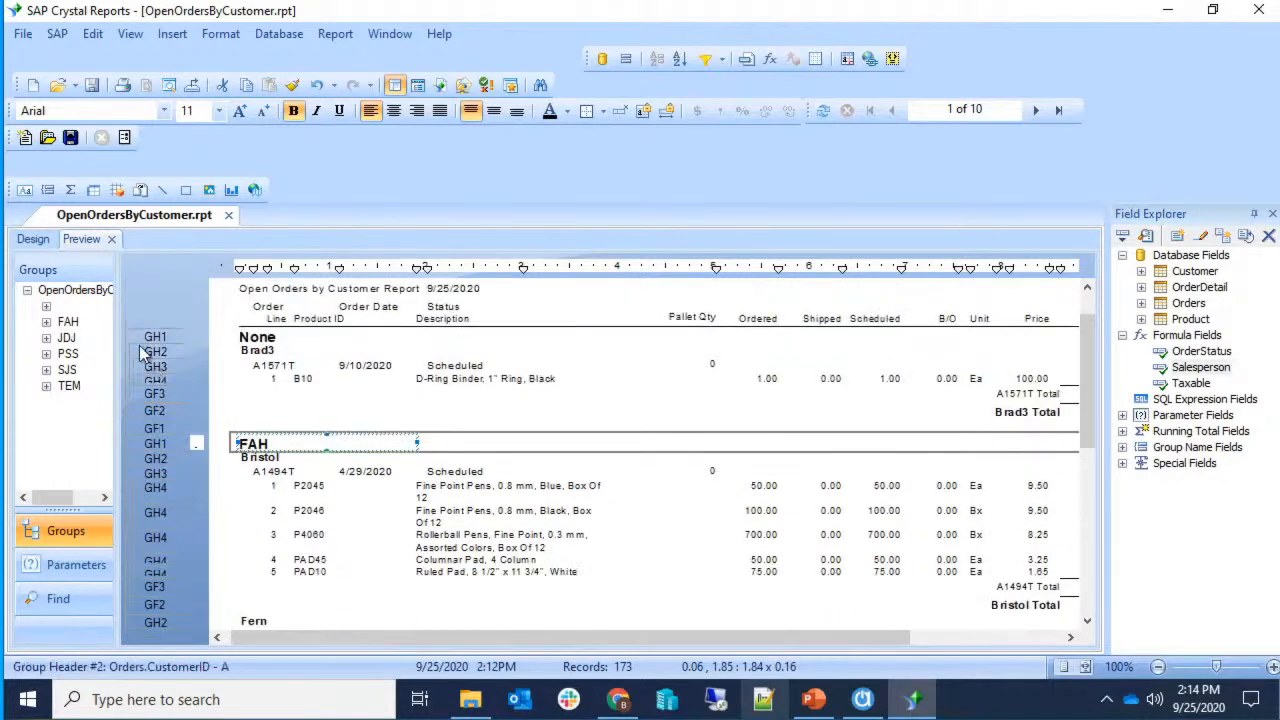
Expand and collapse FAH, Bristol and order A1494T in the group tree, then return to Design.
left_click(46, 322)
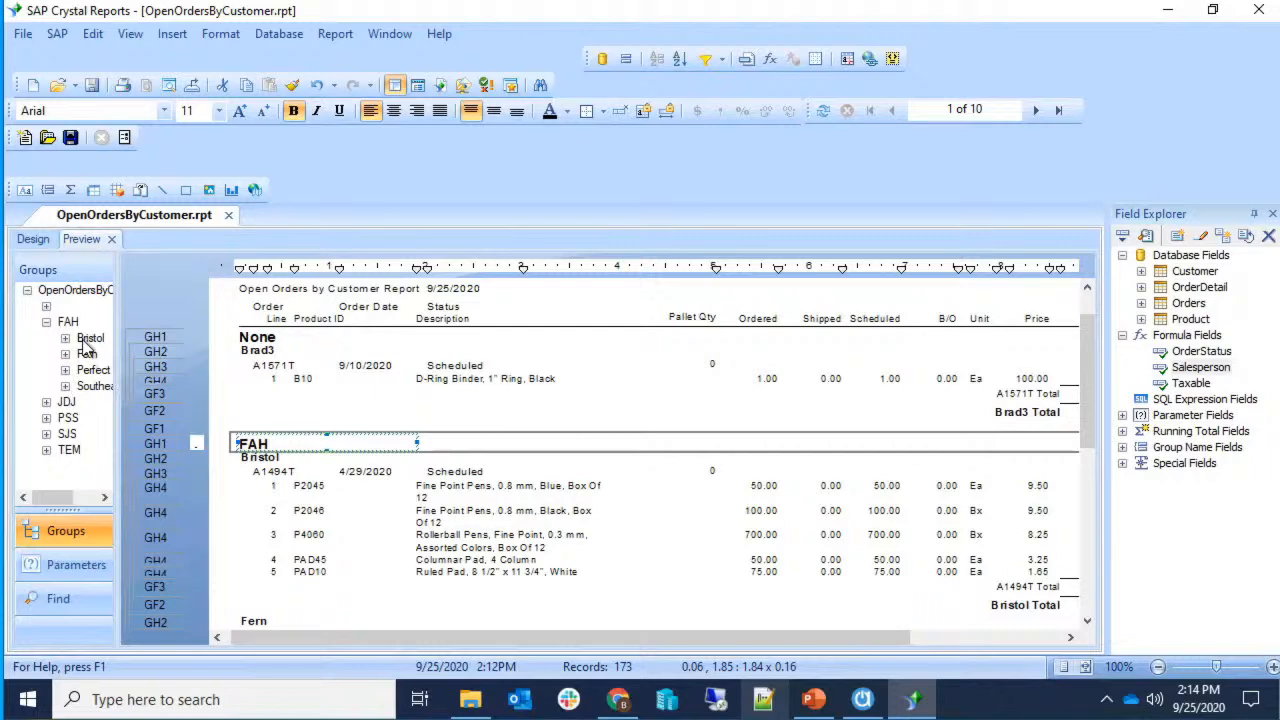
left_click(88, 340)
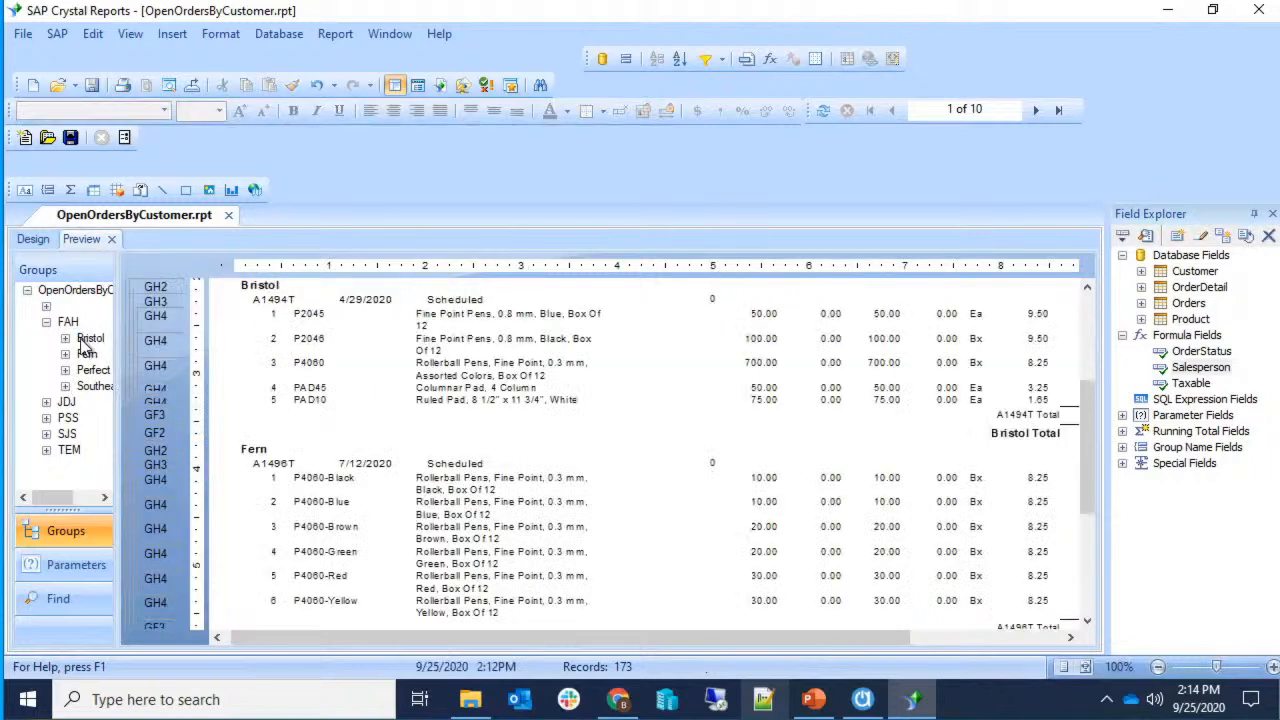
double_click(86, 341)
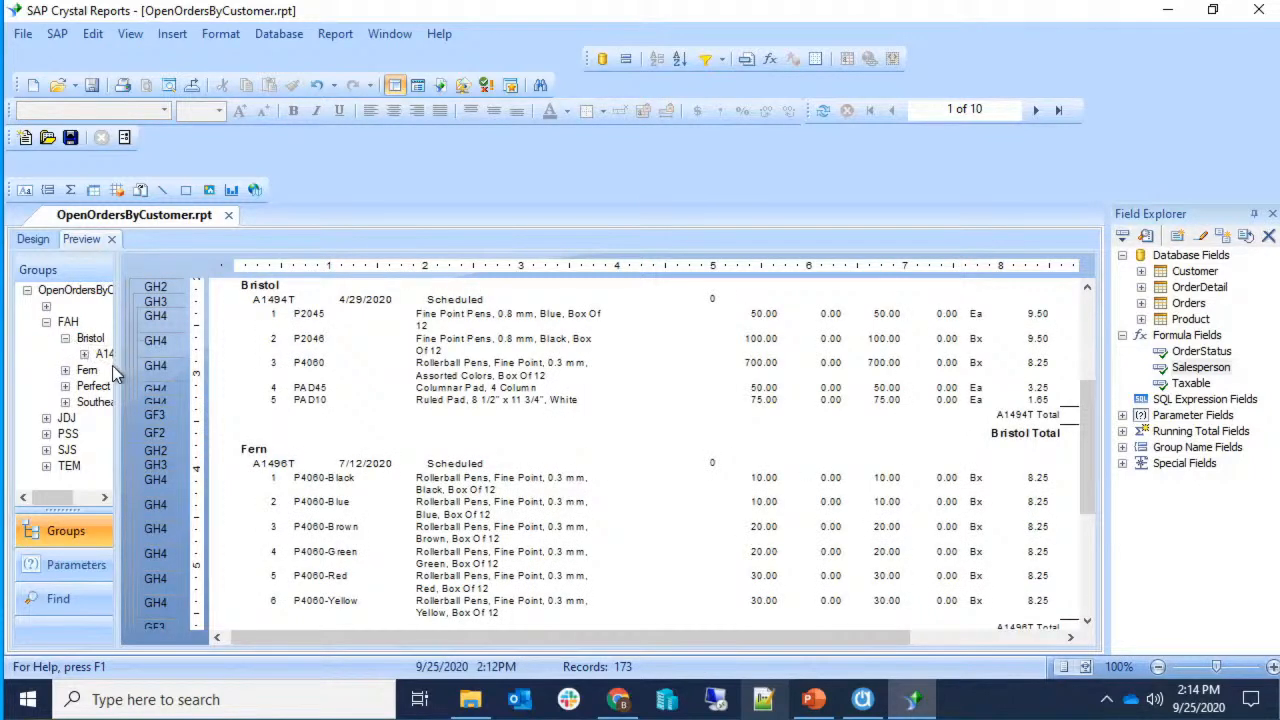
double_click(108, 354)
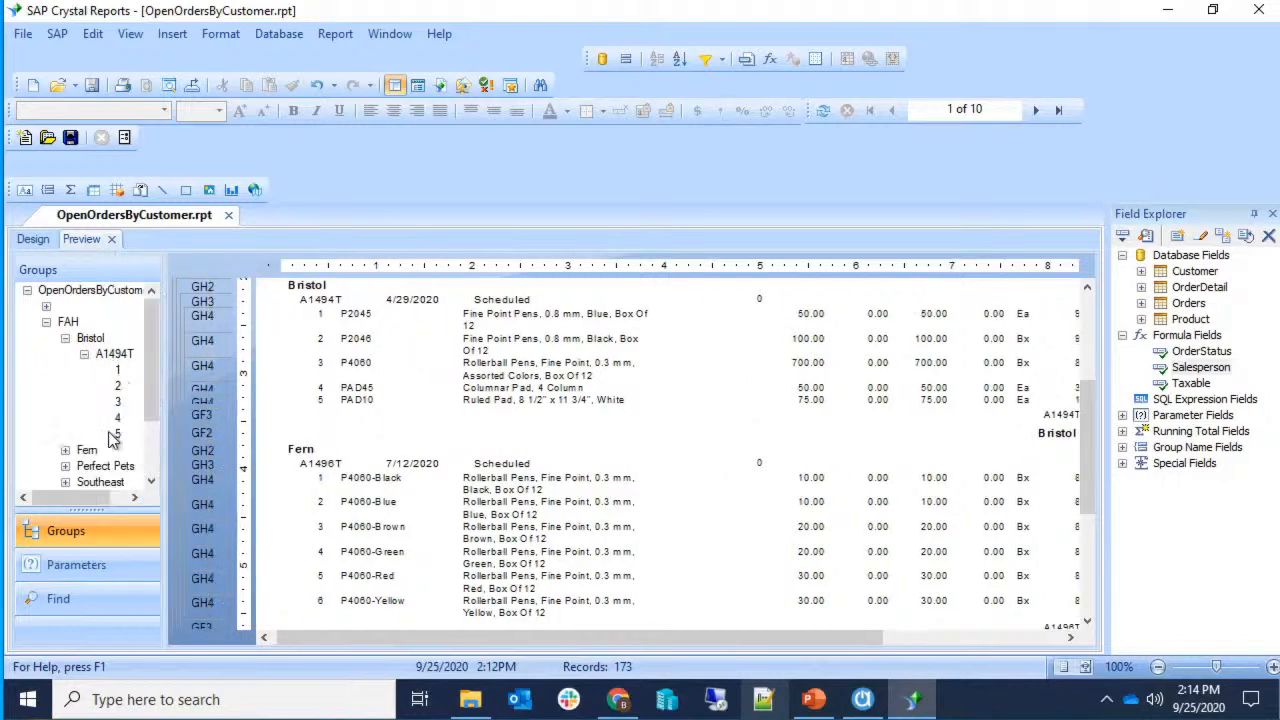
left_click(84, 354)
left_click(65, 338)
left_click(46, 322)
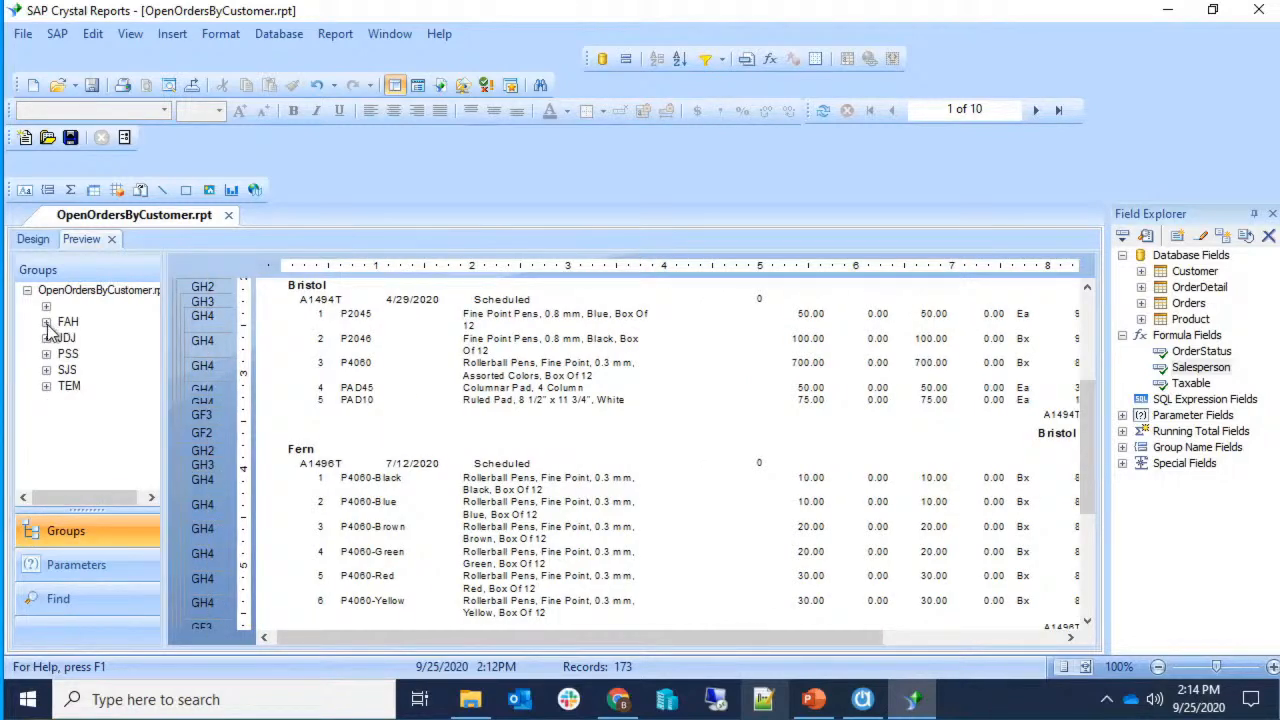
scroll(354, 390, "up", 3)
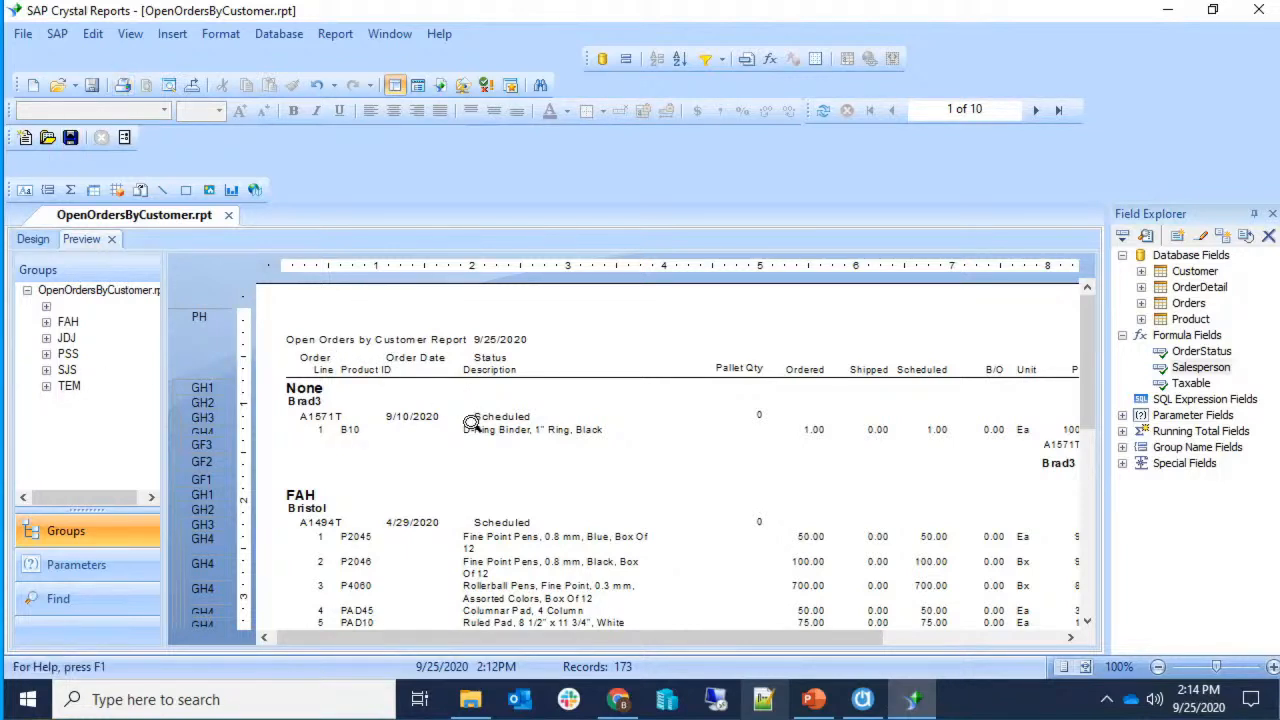
left_click_drag(528, 636, 744, 638)
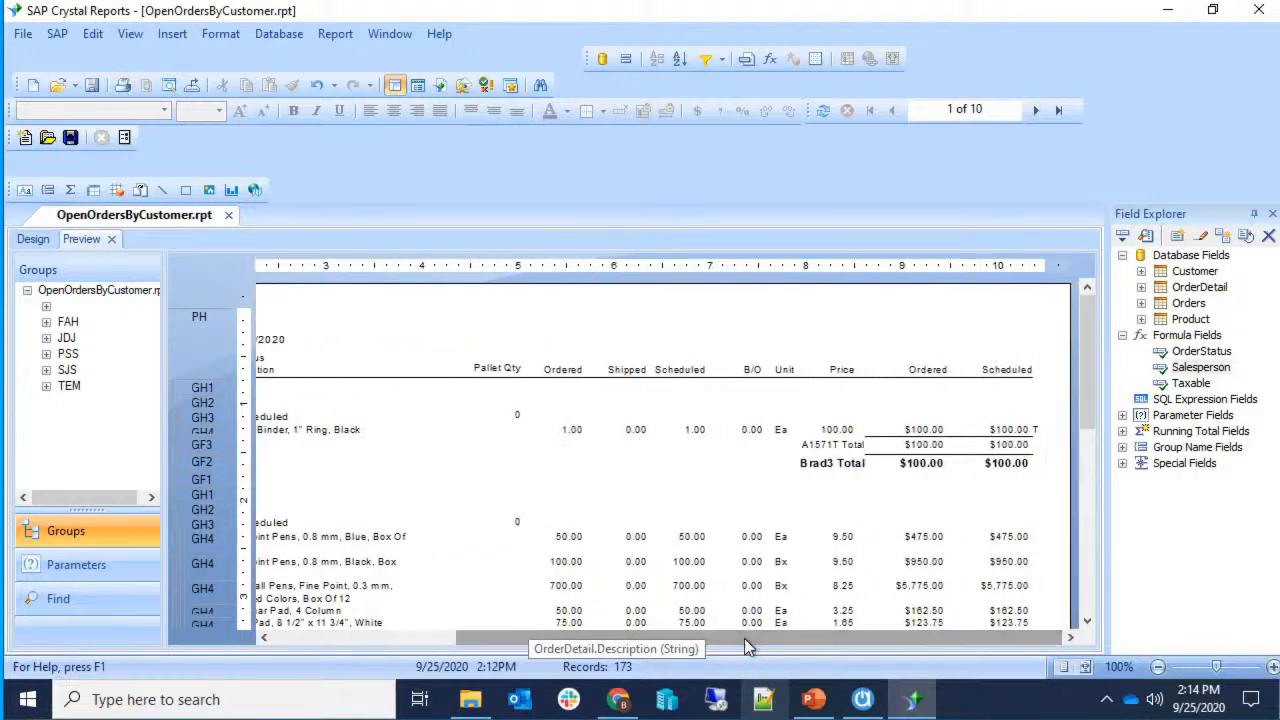
left_click(30, 240)
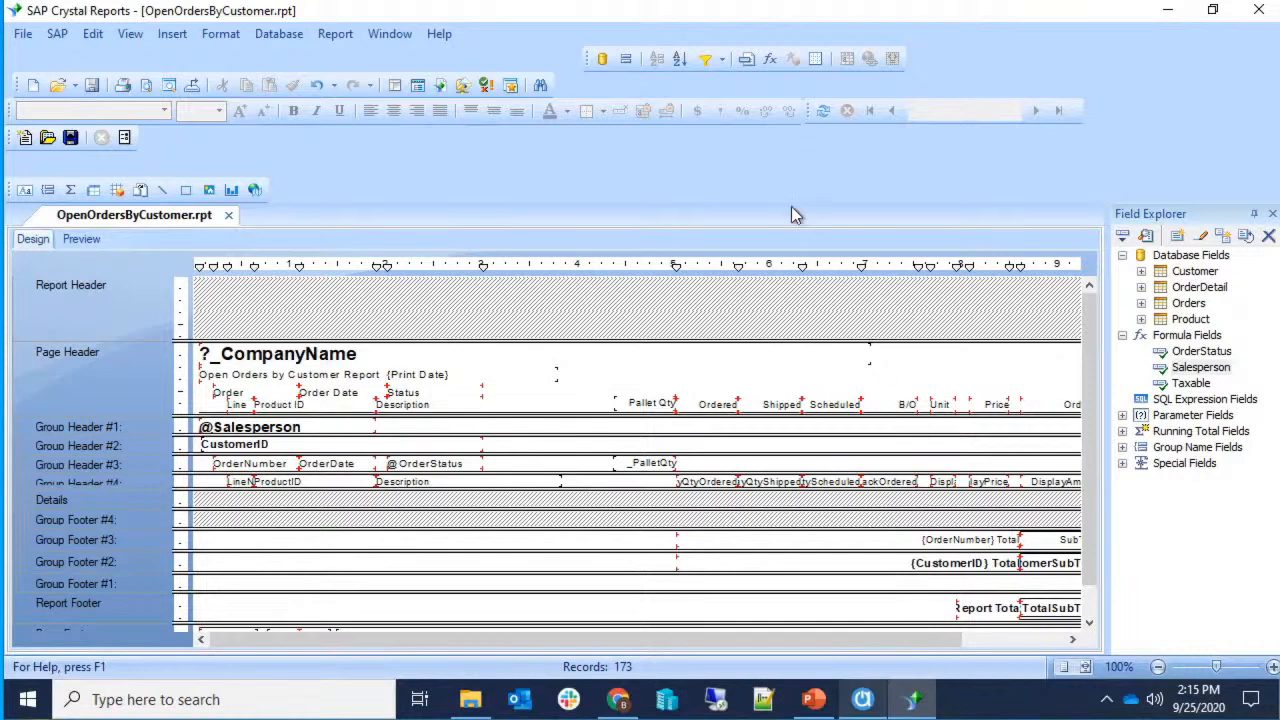
left_click_drag(1090, 515, 1090, 517)
left_click(1121, 336)
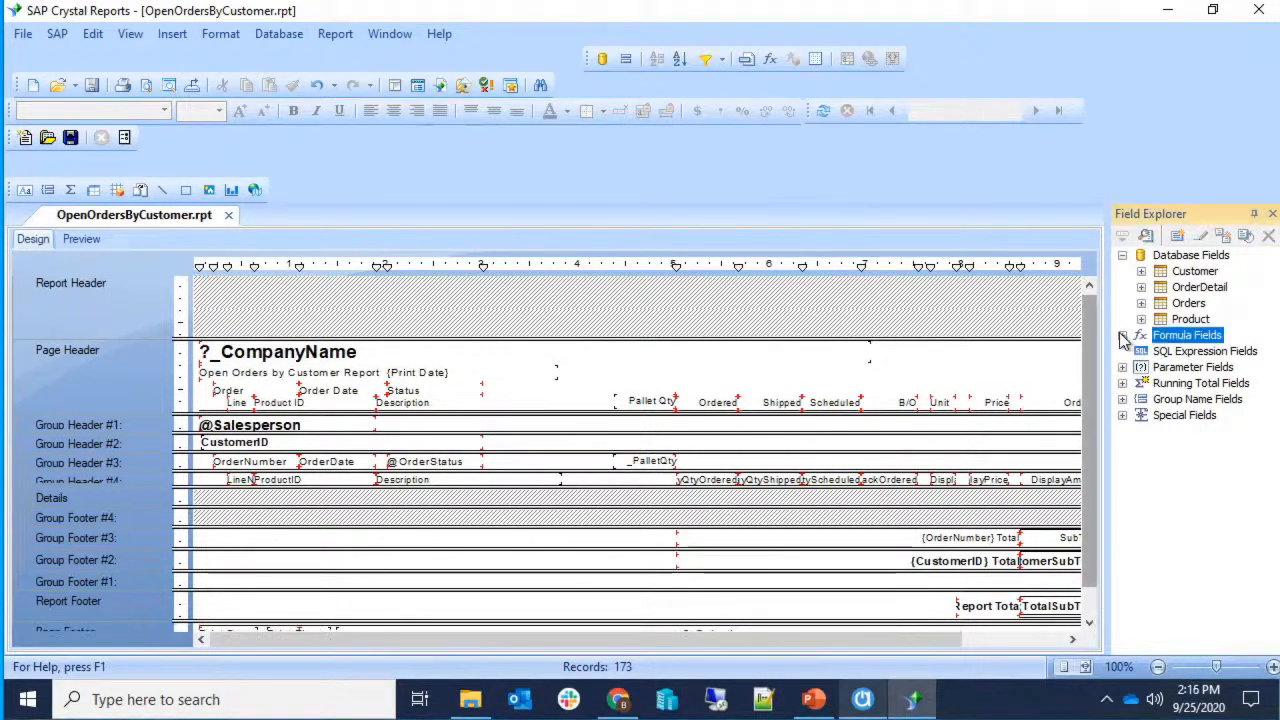
left_click(1122, 415)
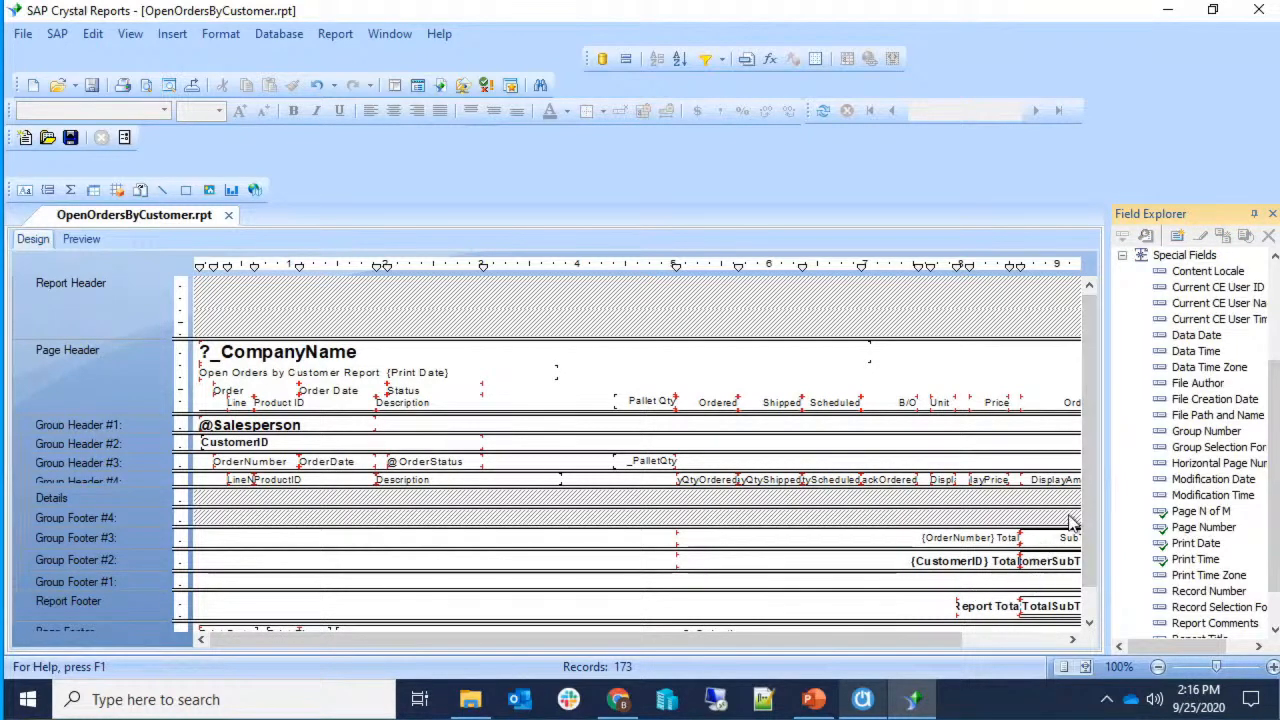
left_click_drag(1089, 501, 1095, 548)
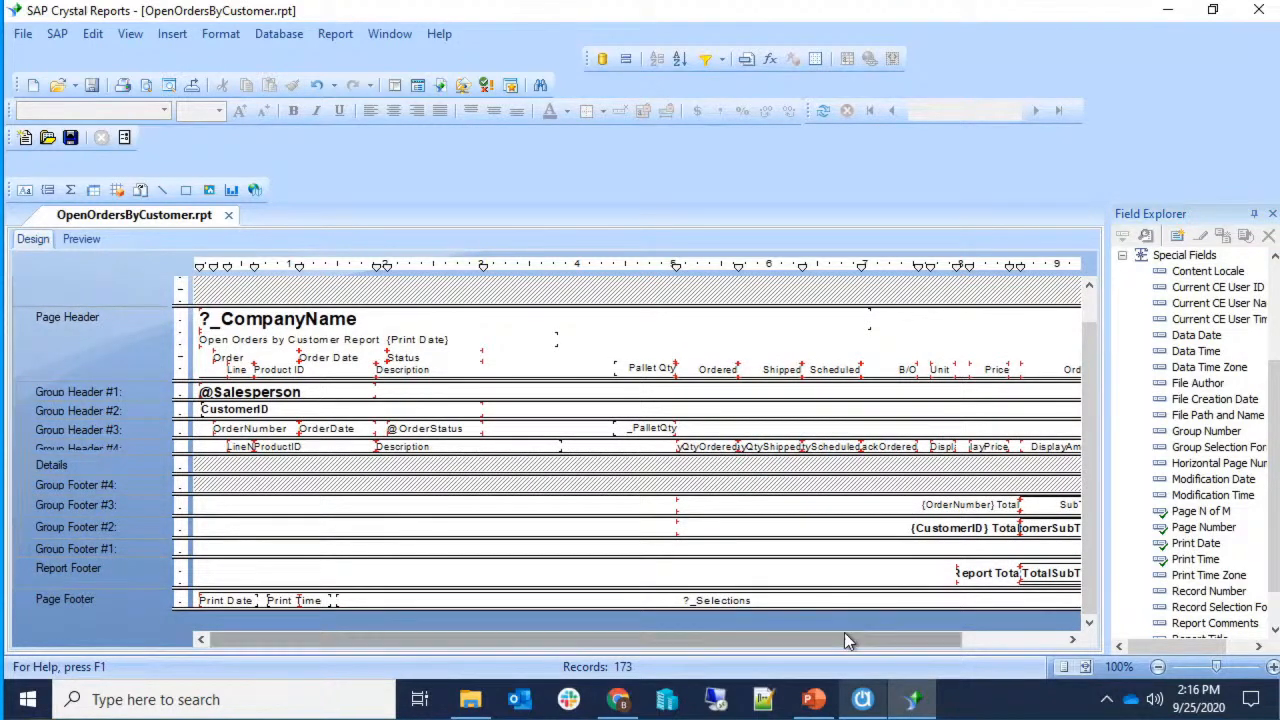
left_click(213, 603)
left_click(292, 602)
left_click_drag(306, 640, 497, 641)
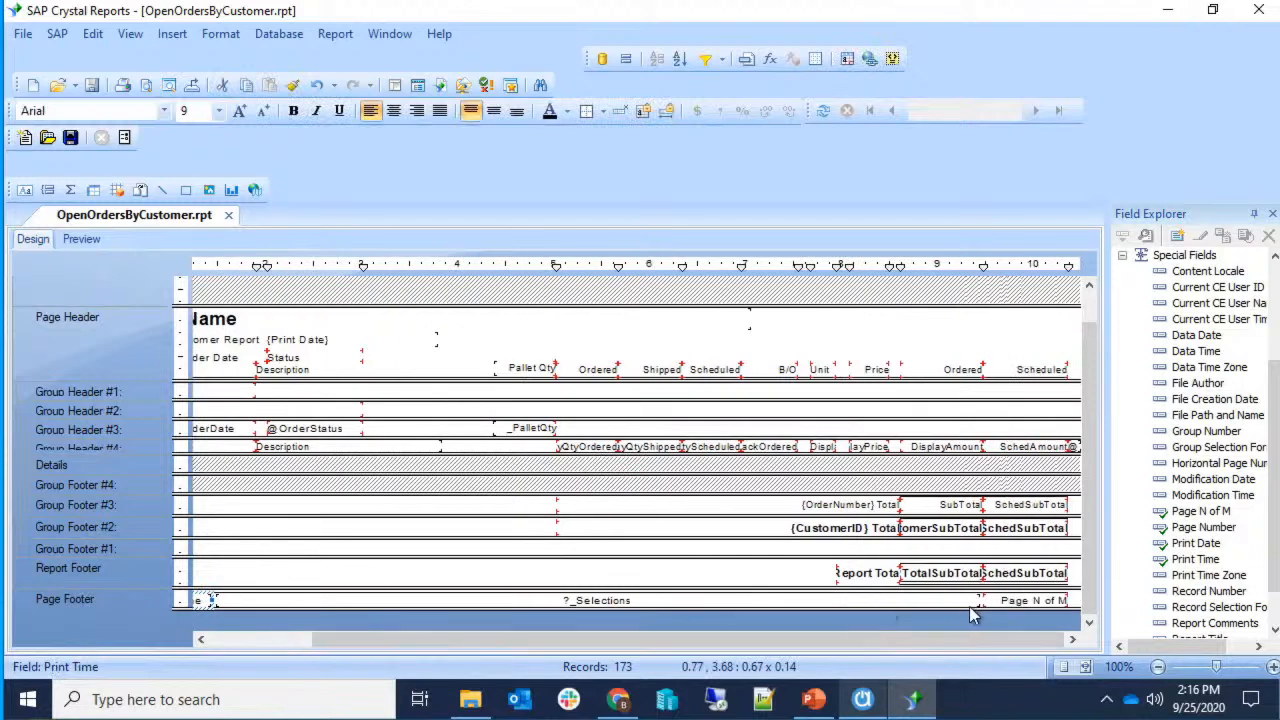
left_click(1205, 511)
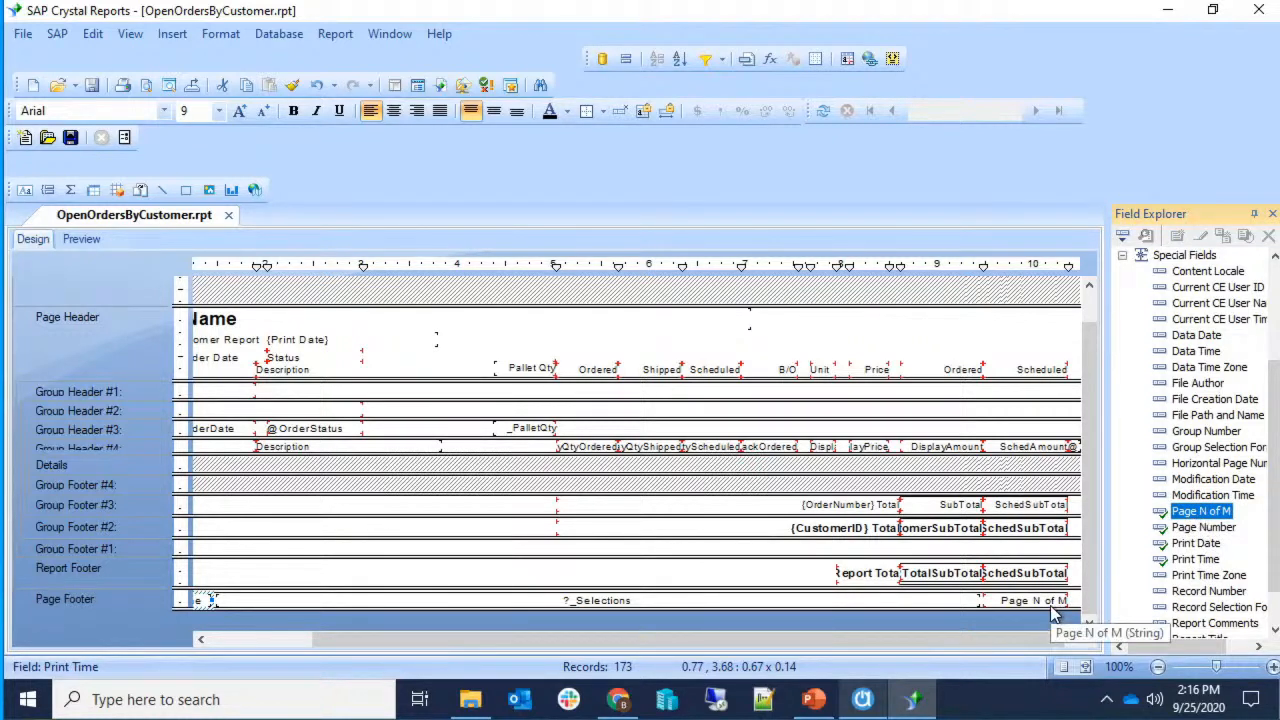
left_click(90, 240)
scroll(771, 543, "down", 10)
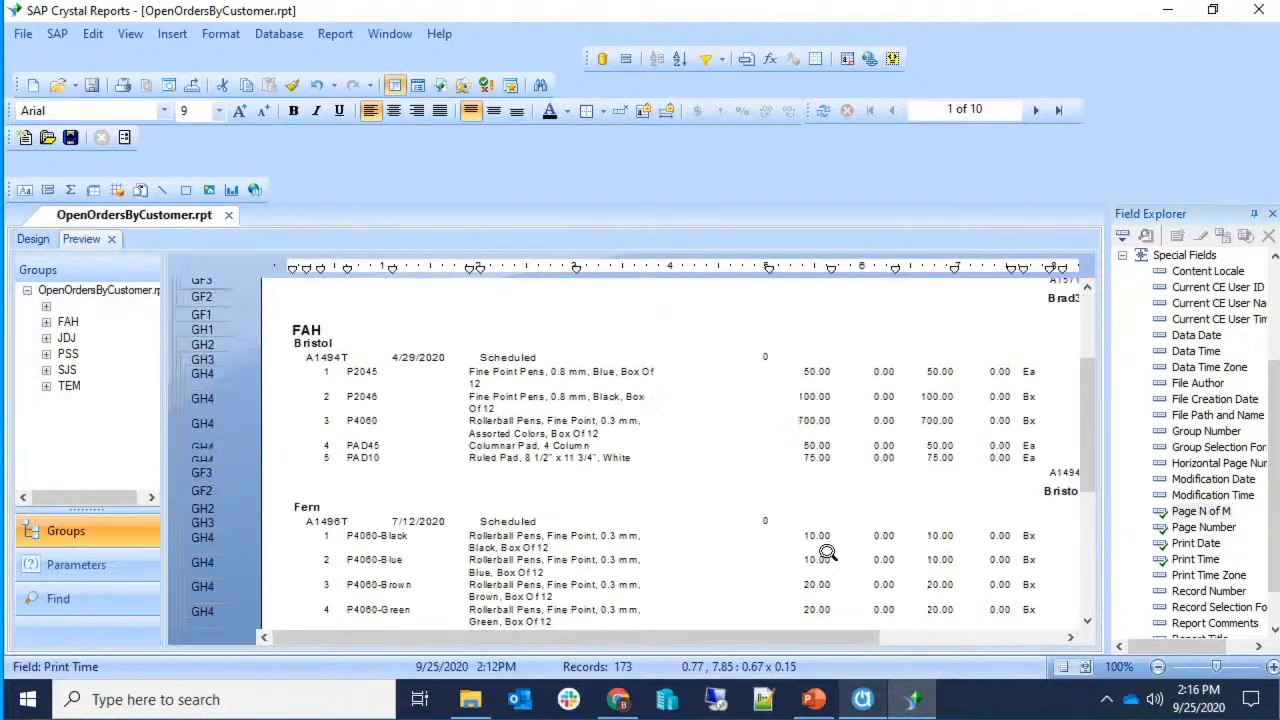
left_click_drag(818, 635, 1048, 637)
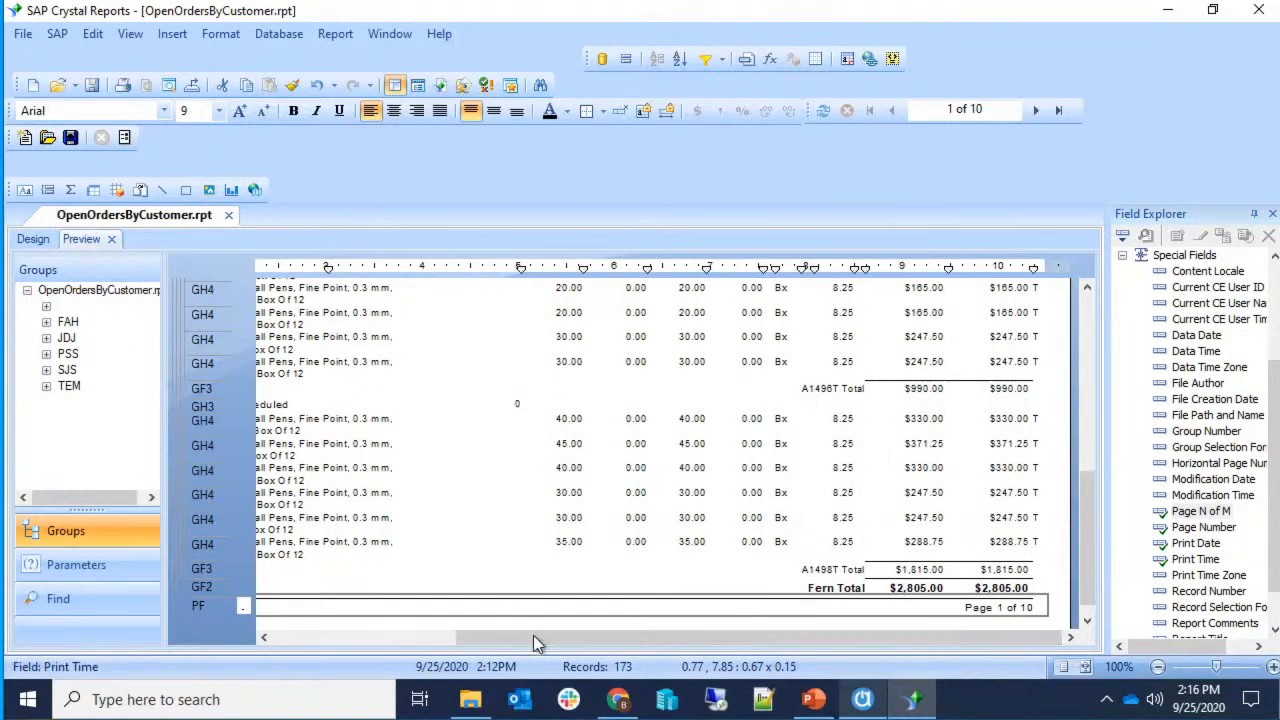
left_click(32, 240)
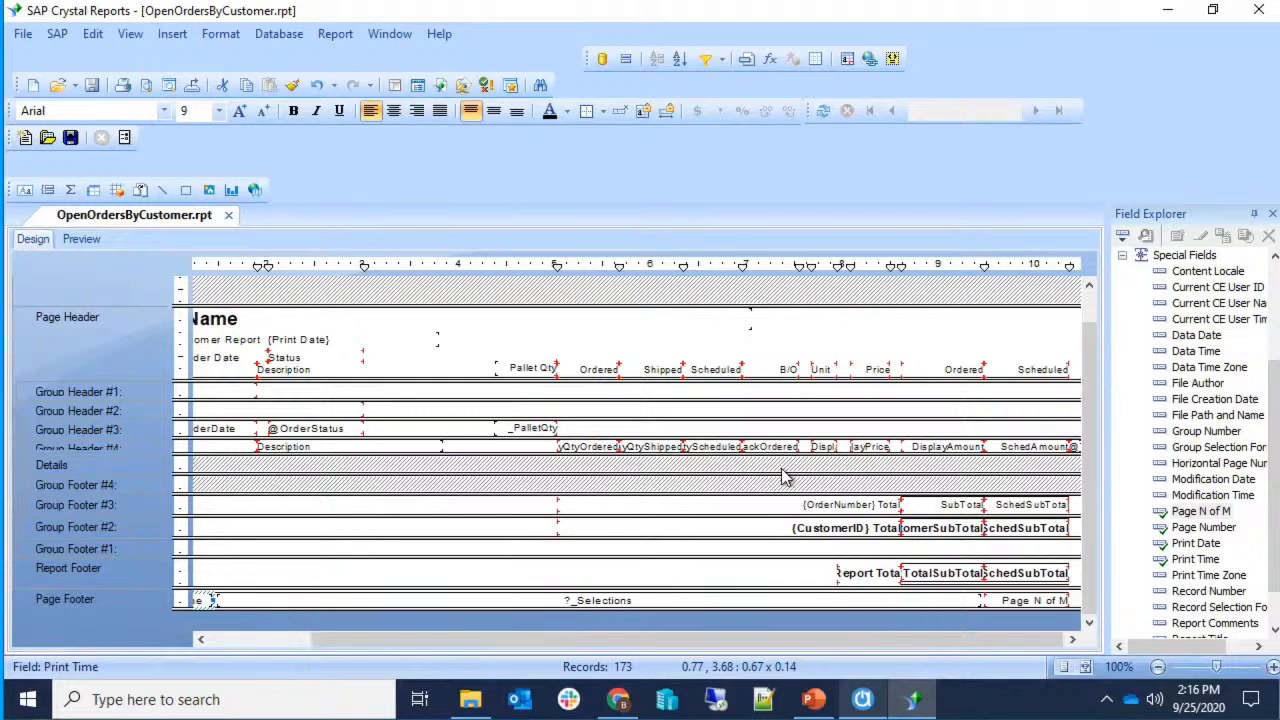
Give the Page N of M field the suppress formula 'TotalPageCount = 1' in Format Editor.
left_click(1020, 601)
right_click(1020, 601)
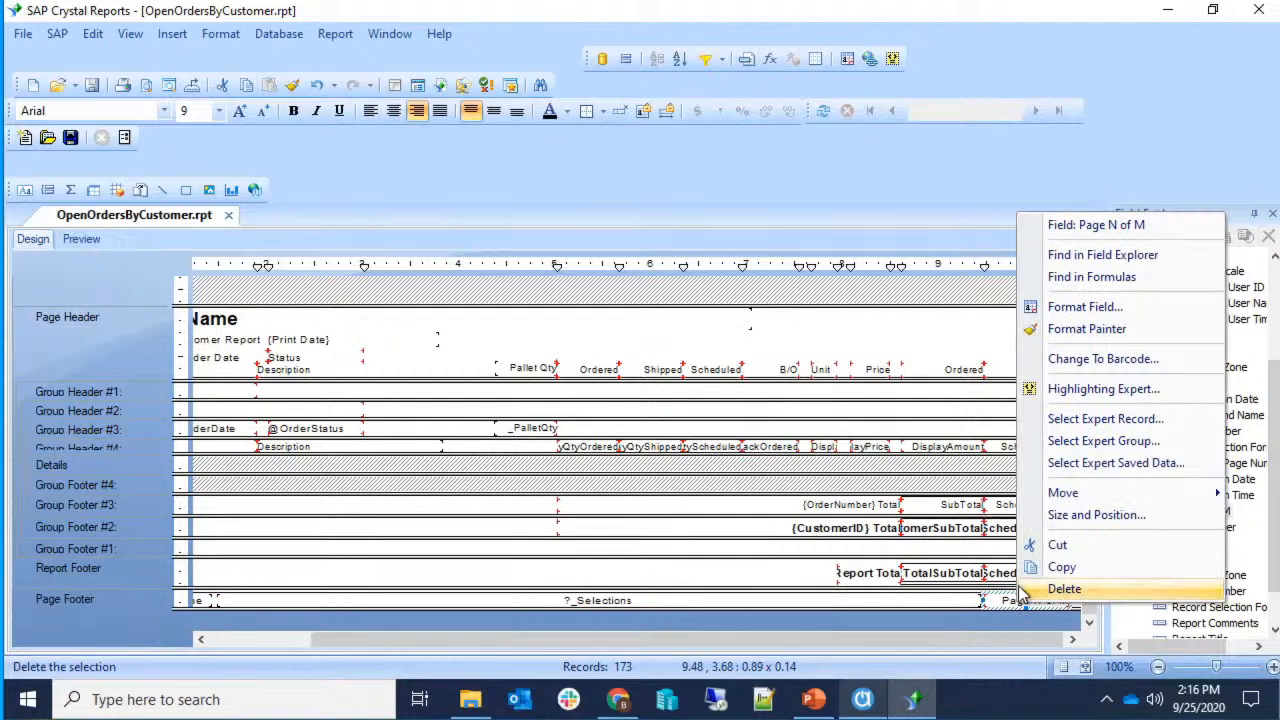
left_click(1085, 307)
left_click(466, 98)
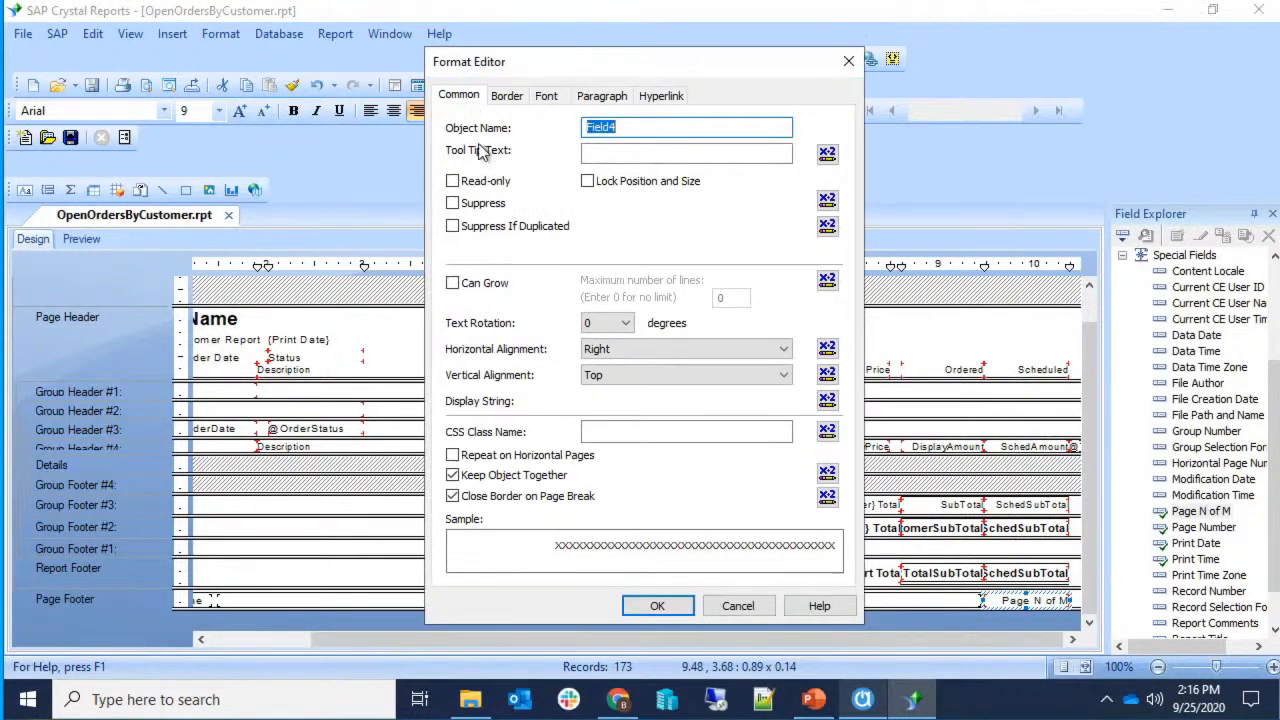
left_click(453, 203)
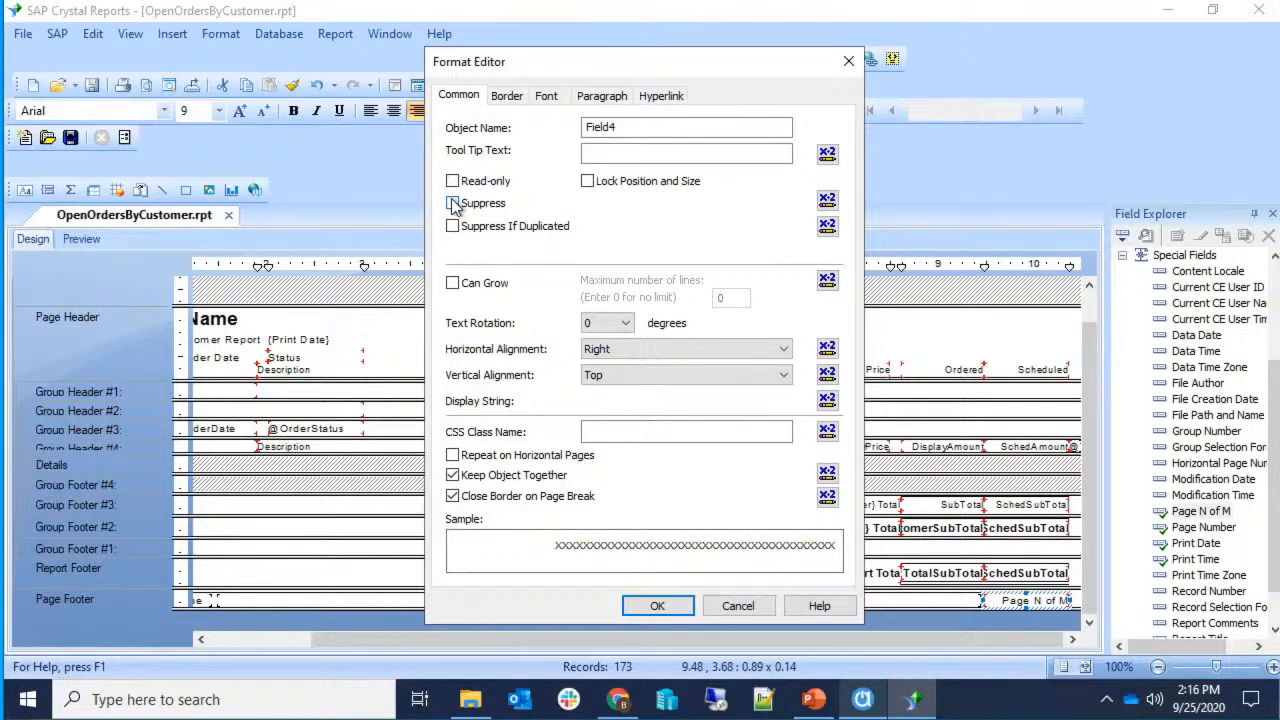
left_click(829, 200)
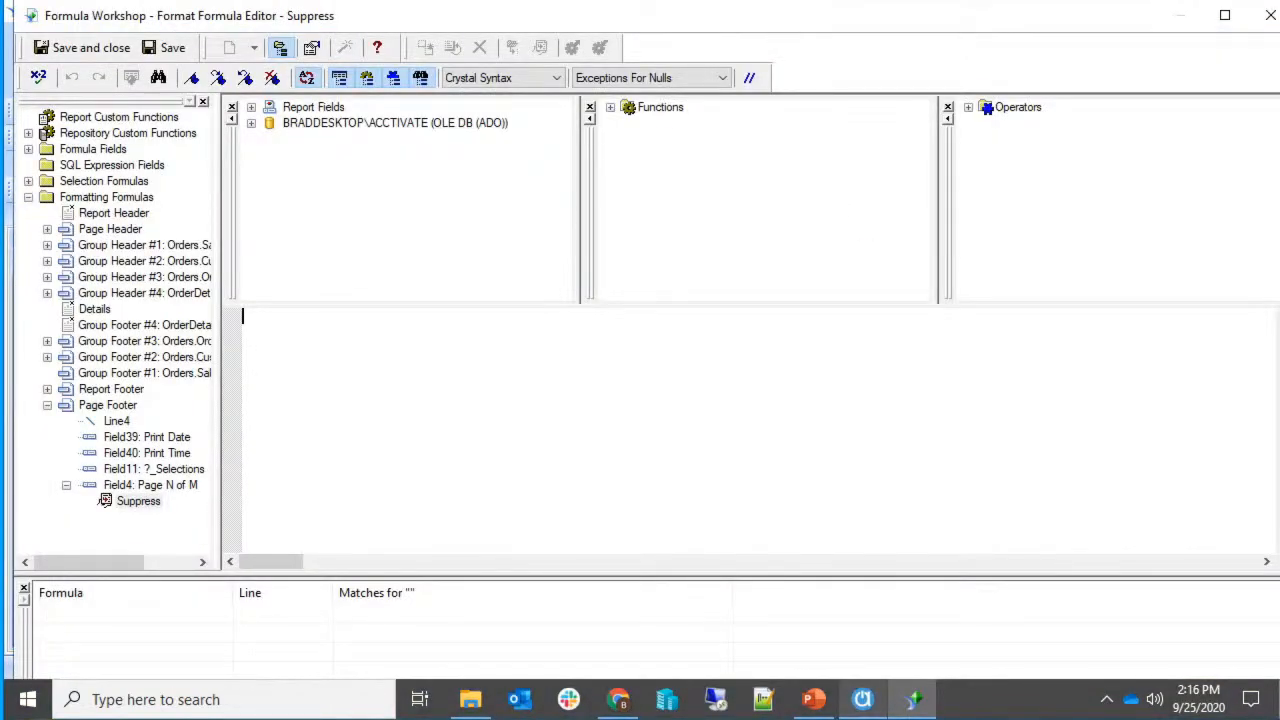
type("TotalPageCount = 1")
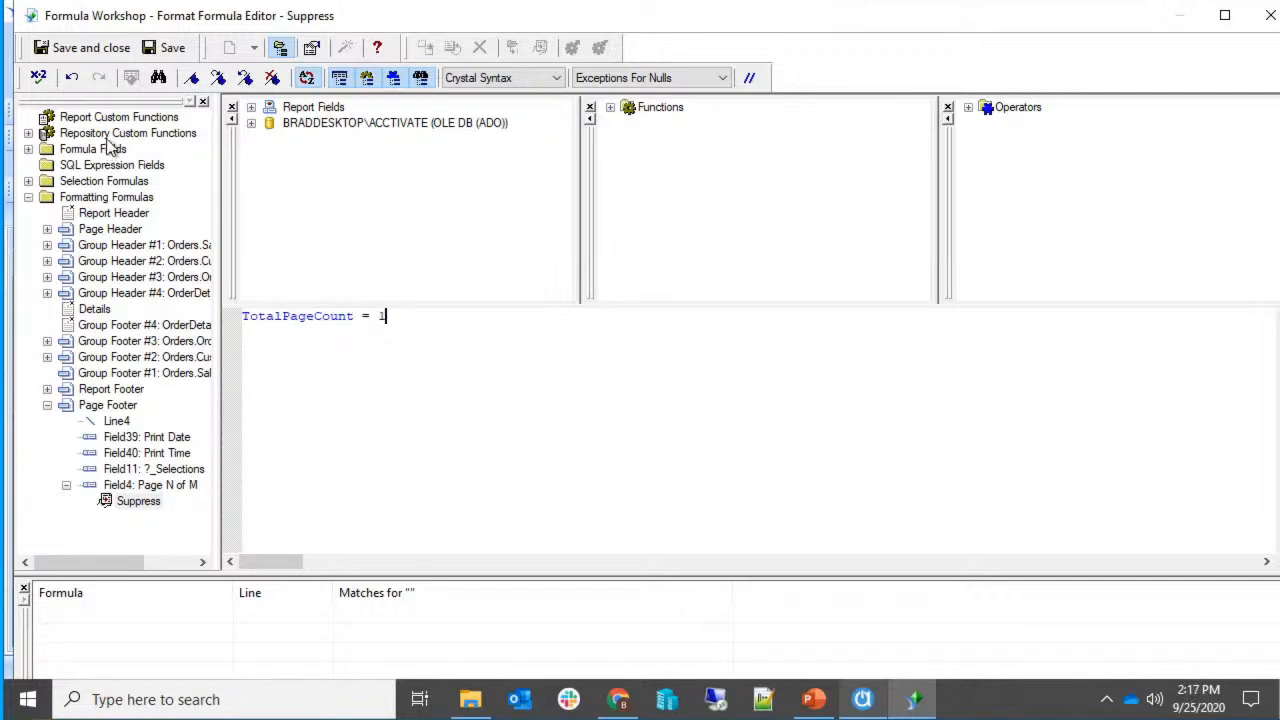
left_click(62, 50)
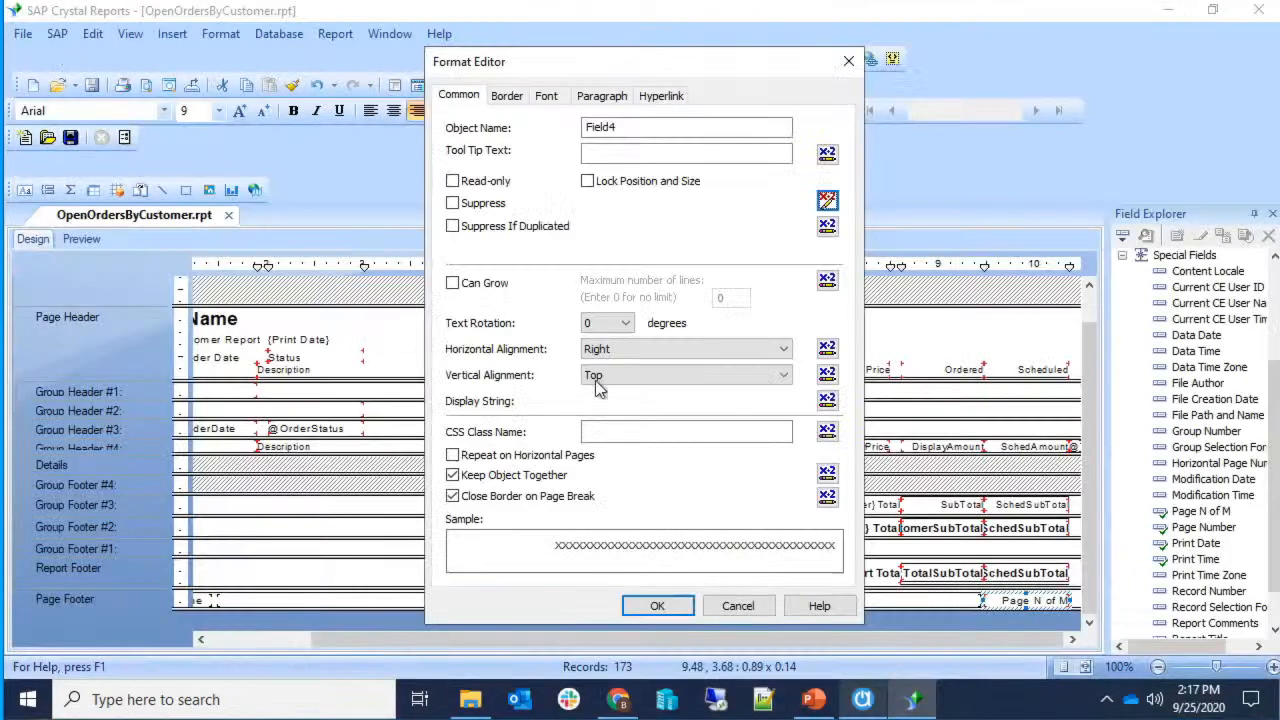
left_click(659, 606)
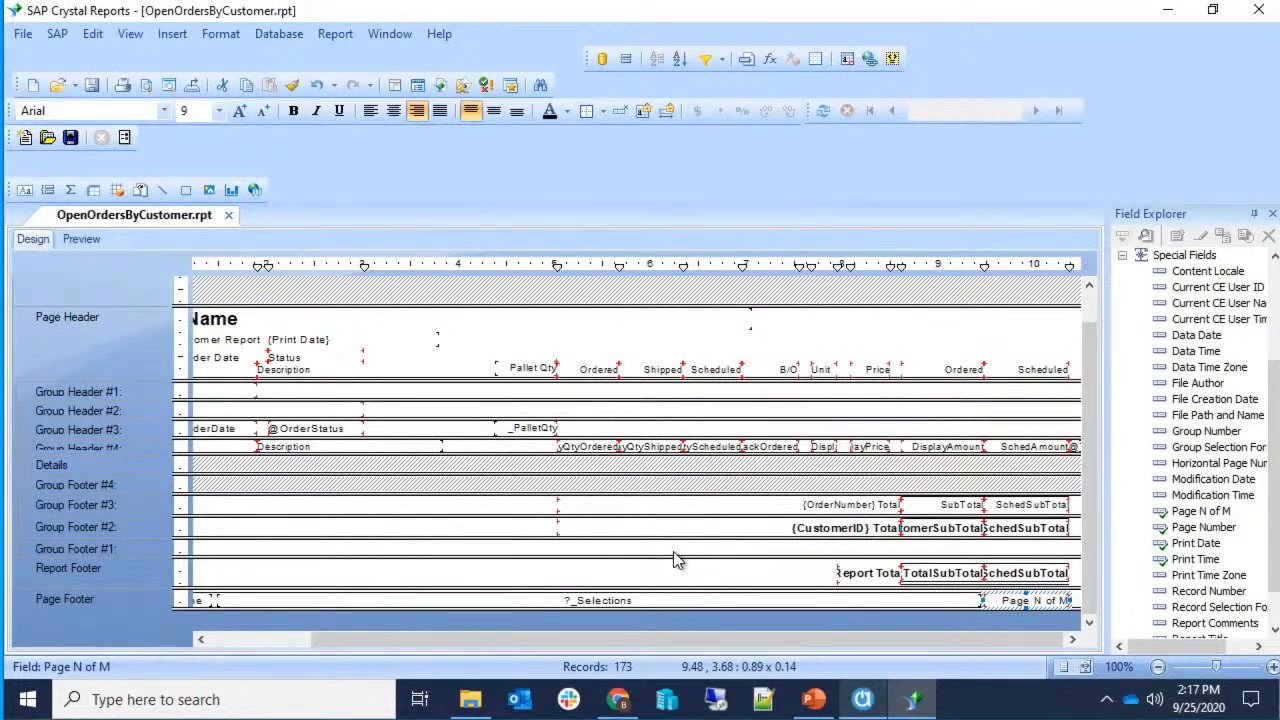
Preview the report with real data and scroll back to the top of the page.
left_click(81, 239)
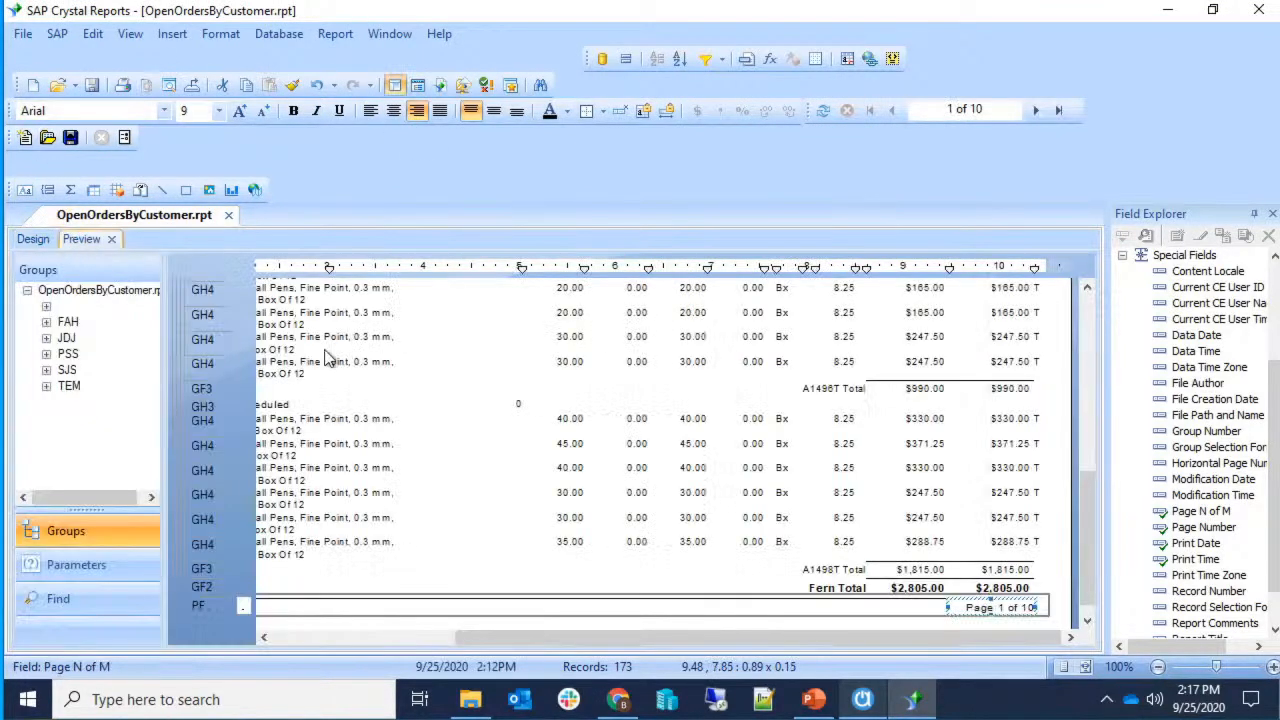
left_click(1064, 612)
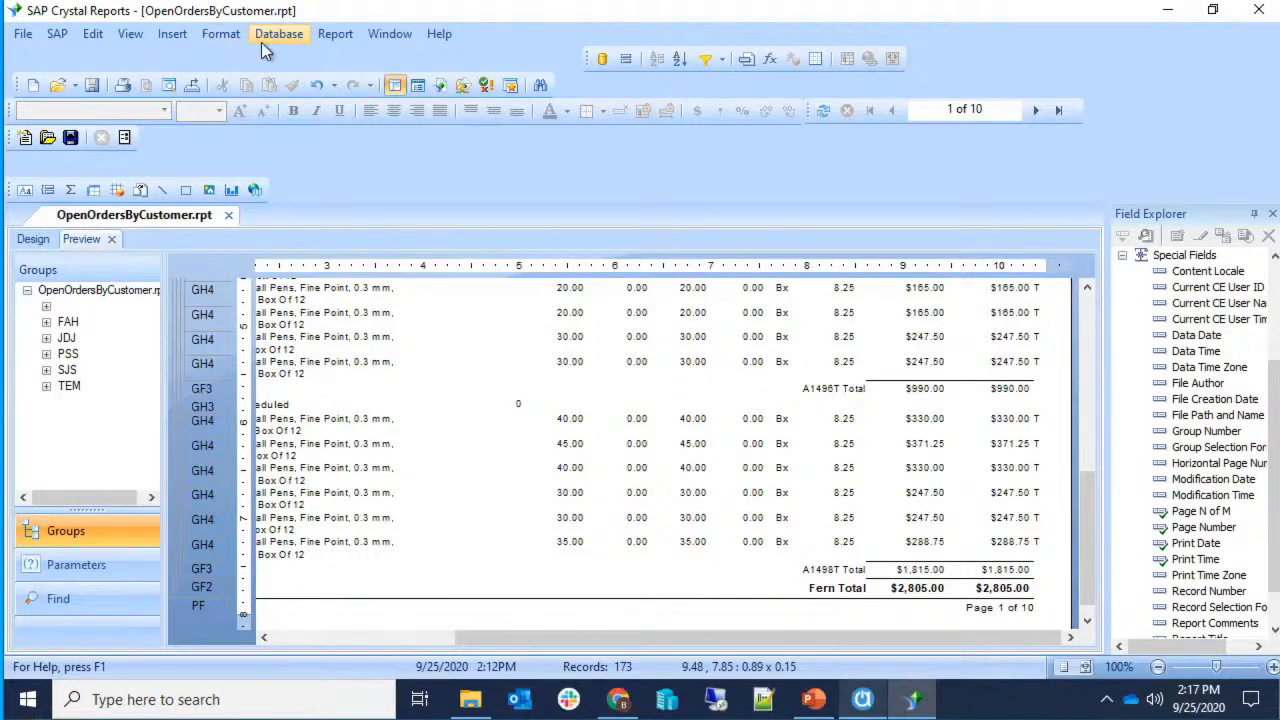
left_click_drag(732, 639, 533, 568)
scroll(533, 568, "up", 10)
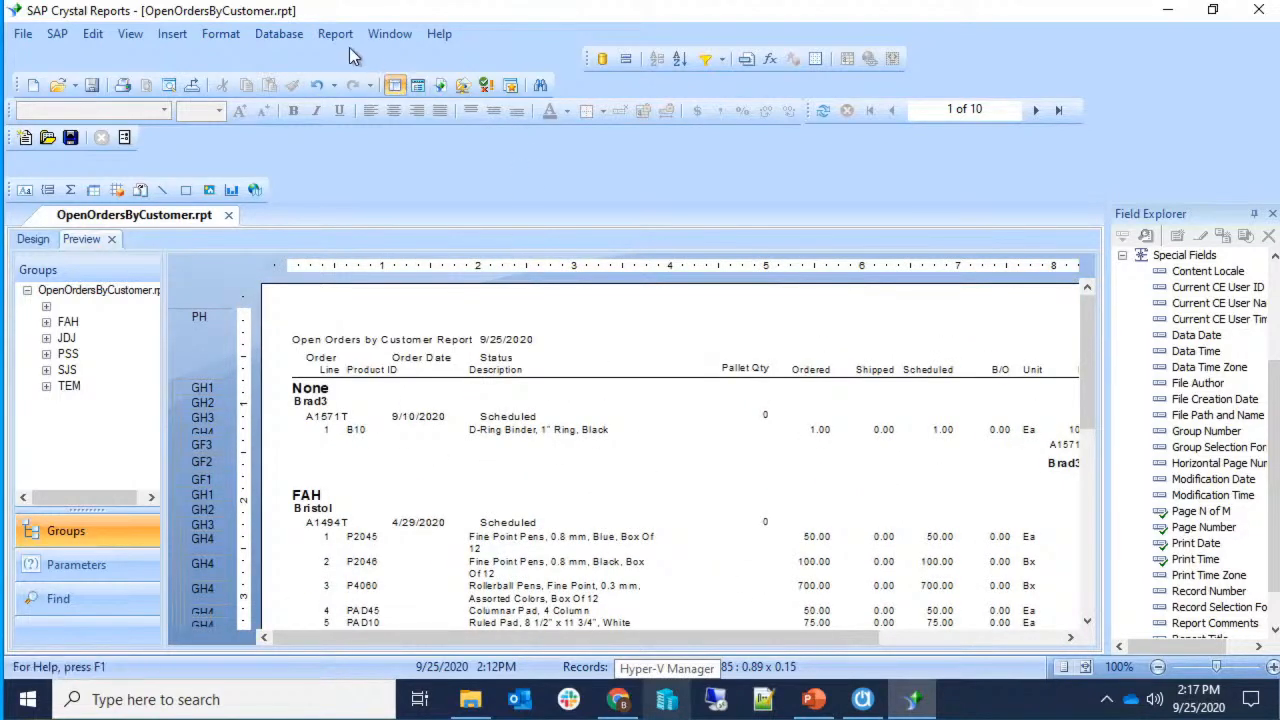
Bring up the Report > Selection Formulas submenu.
left_click(294, 40)
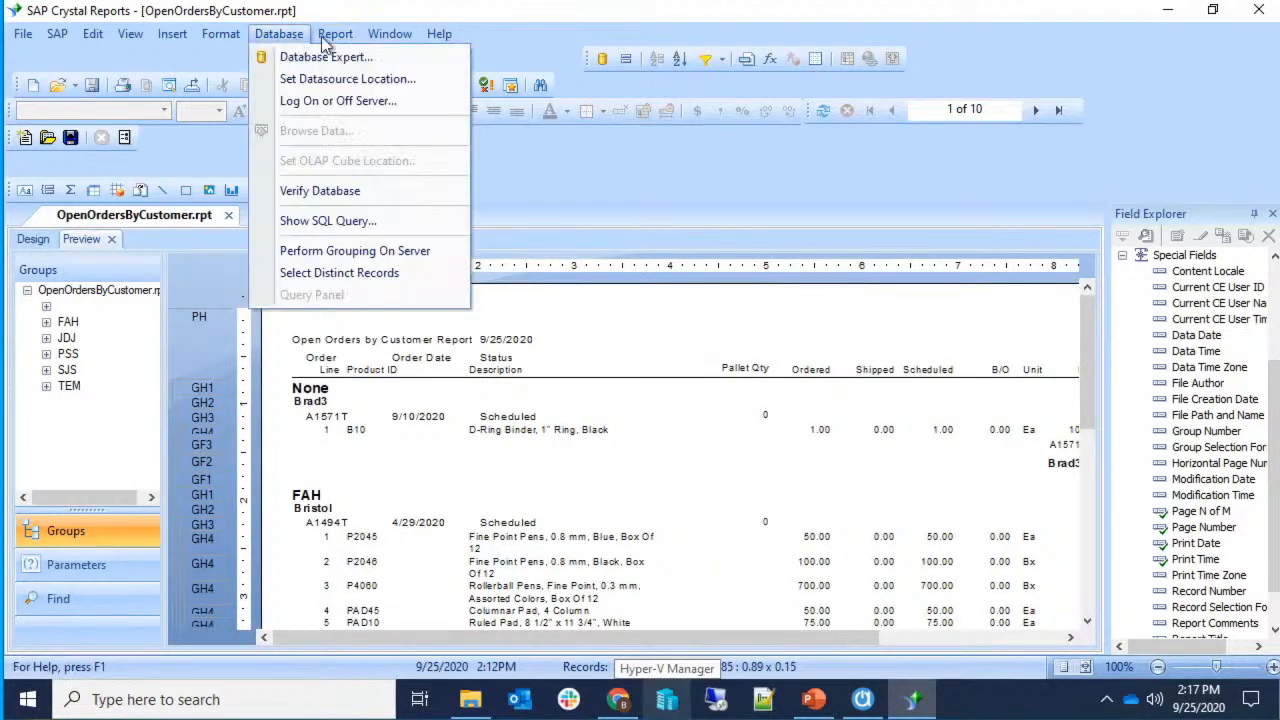
mouse_move(357, 42)
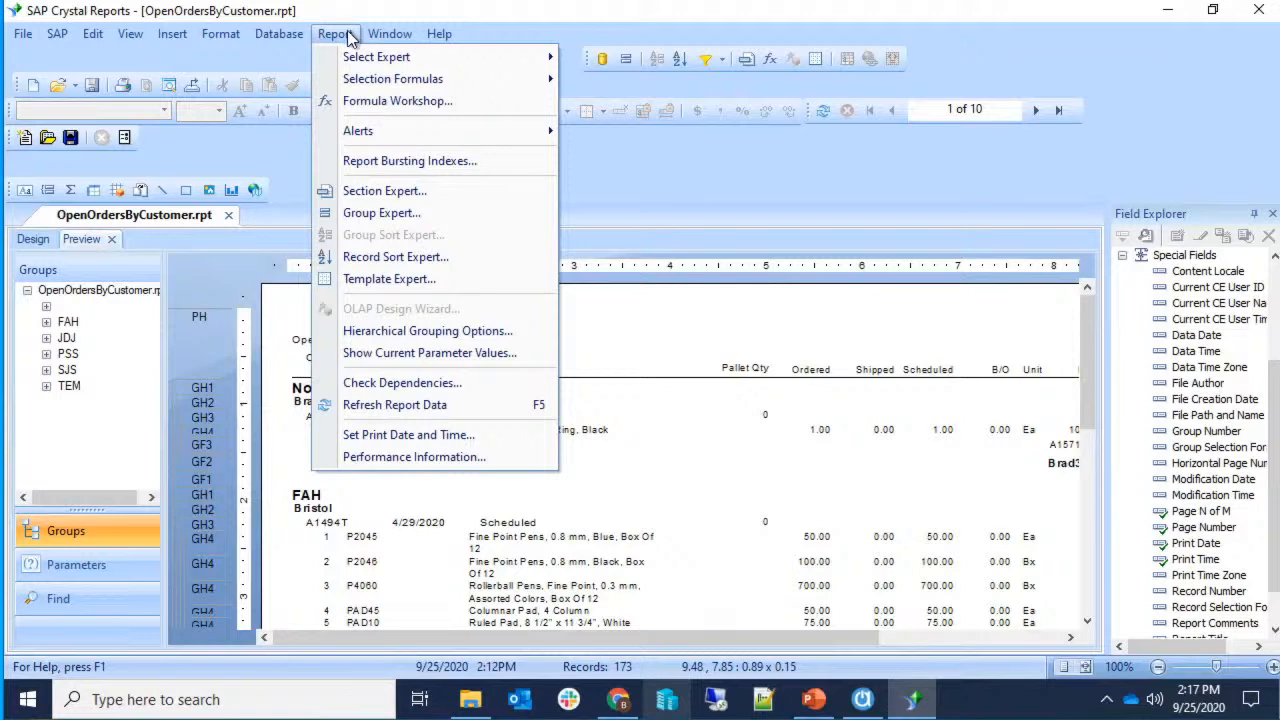
mouse_move(350, 84)
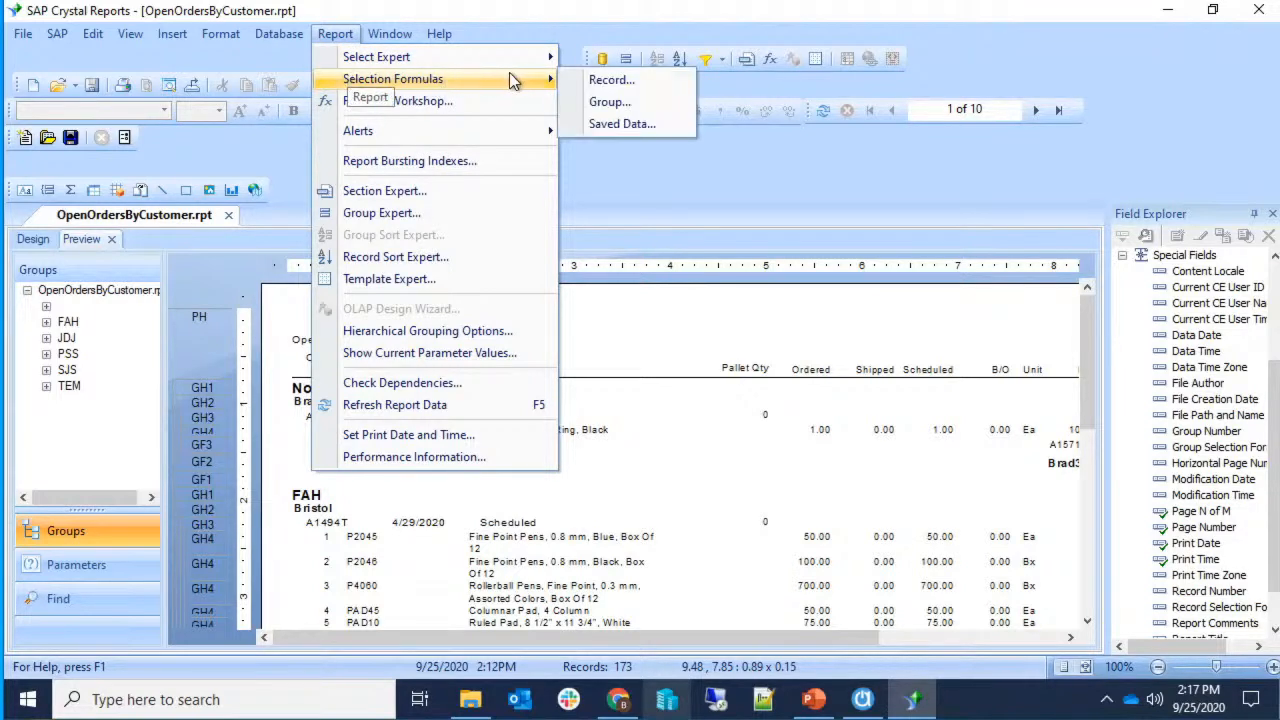
Add "B" after "K" in the record selection's OrderStatus list and save the formula.
left_click(577, 82)
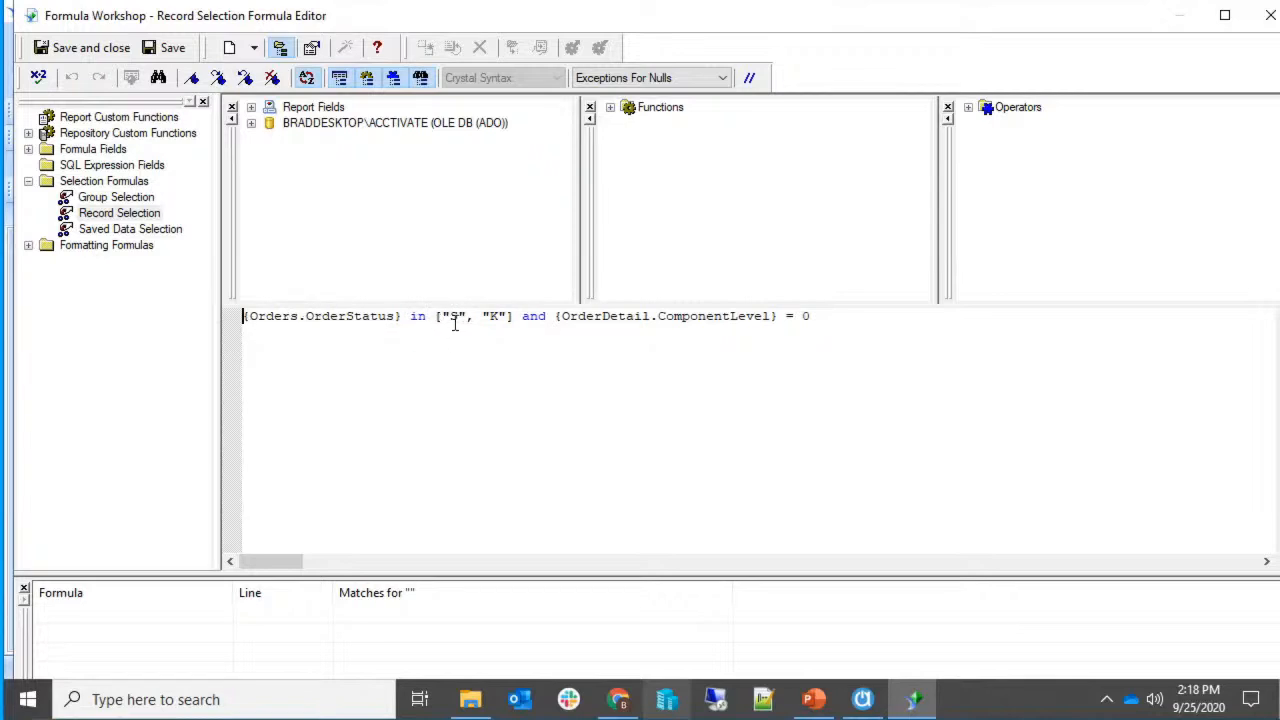
left_click(502, 329)
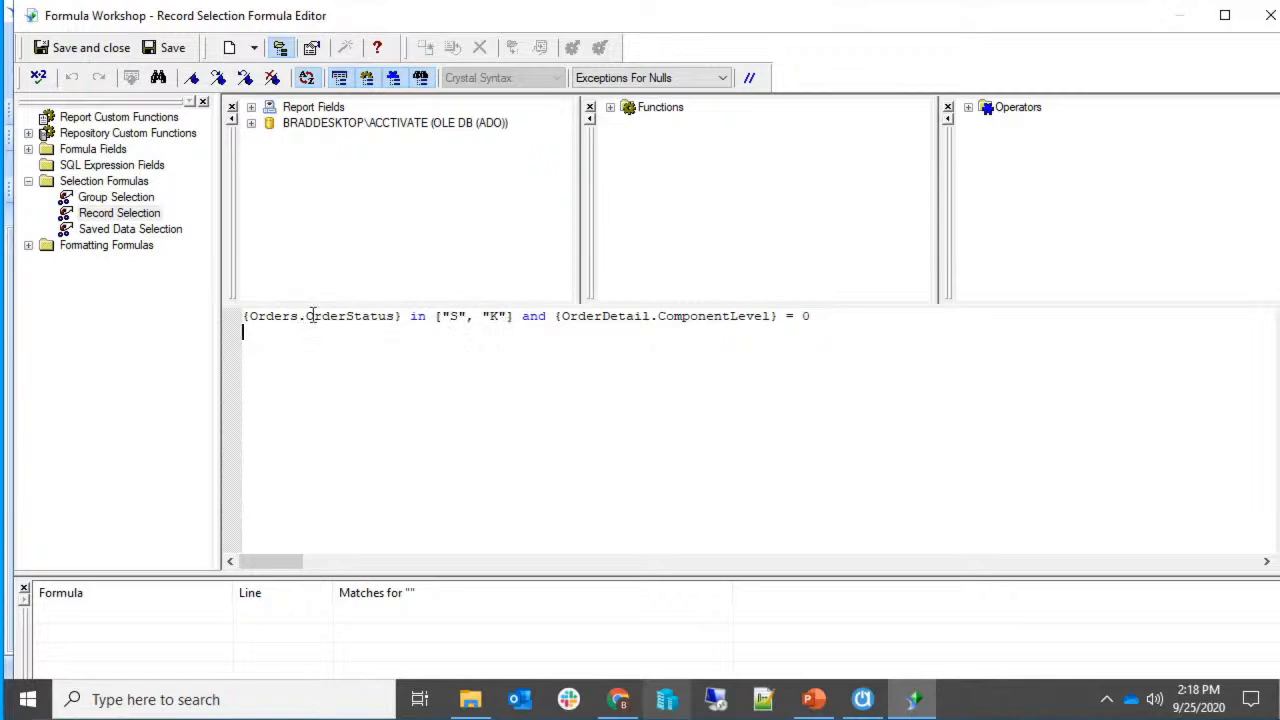
left_click(508, 318)
type(", \"B")
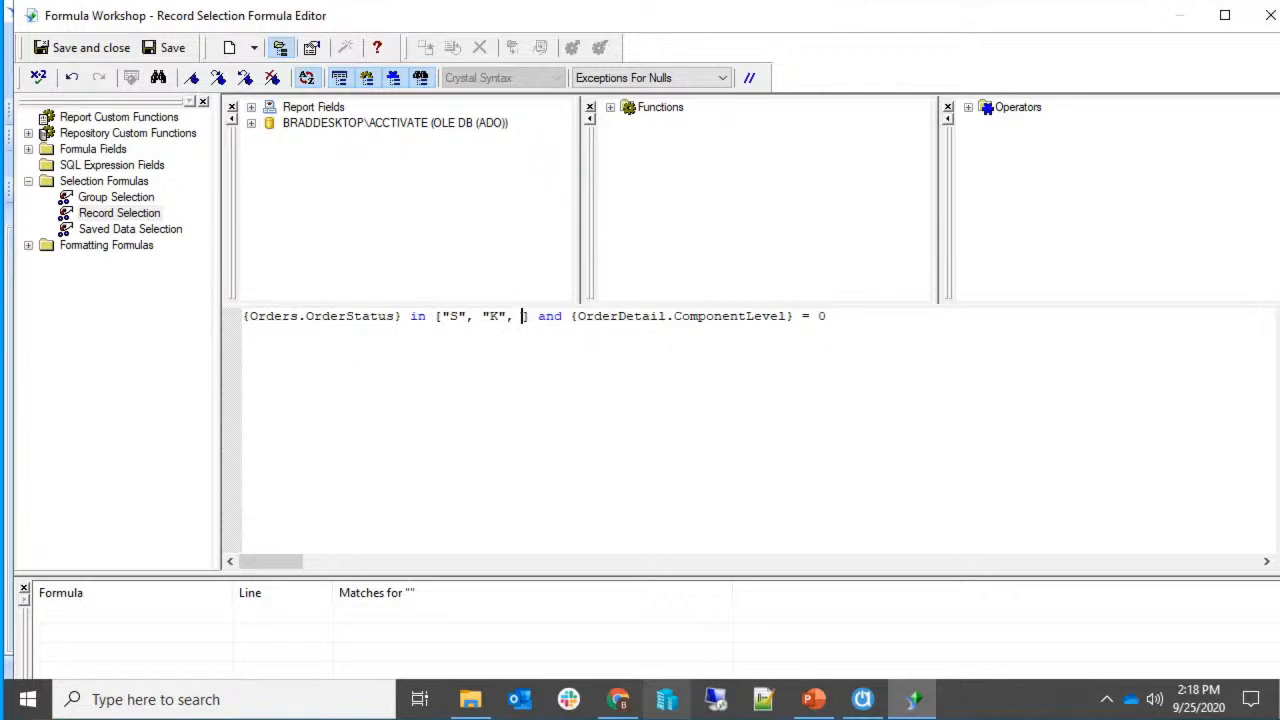
type("\"")
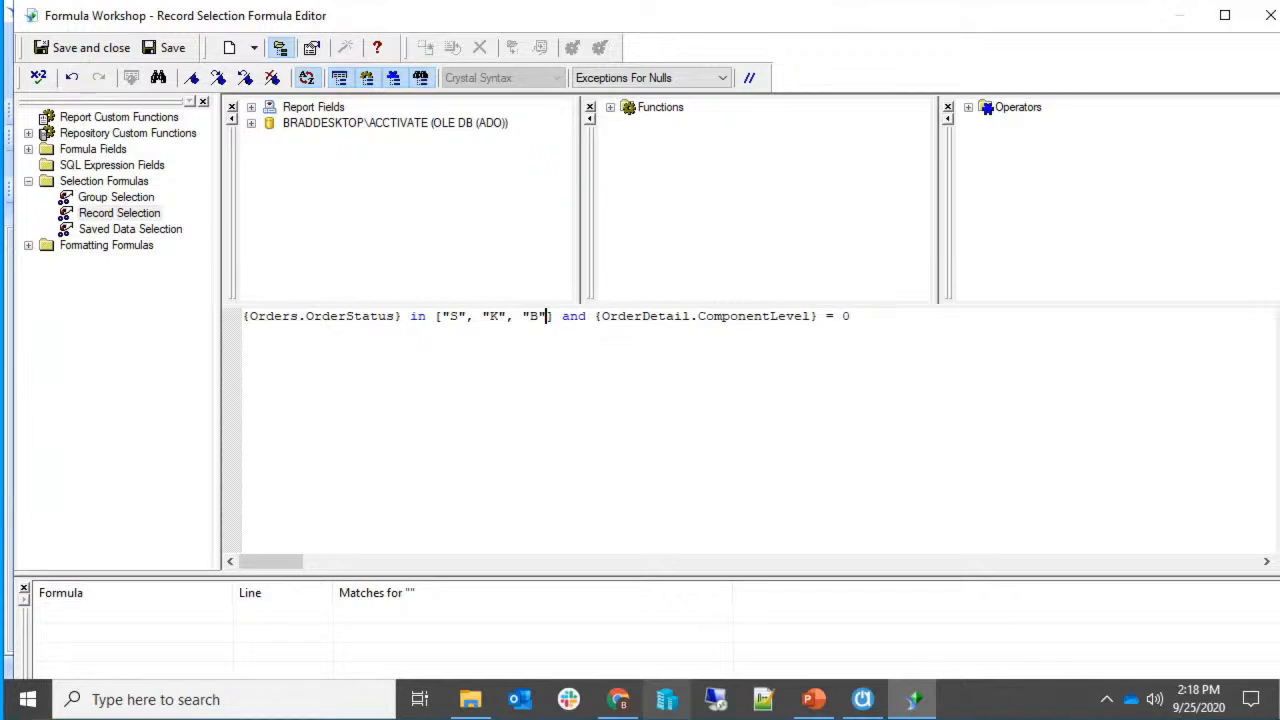
left_click(72, 47)
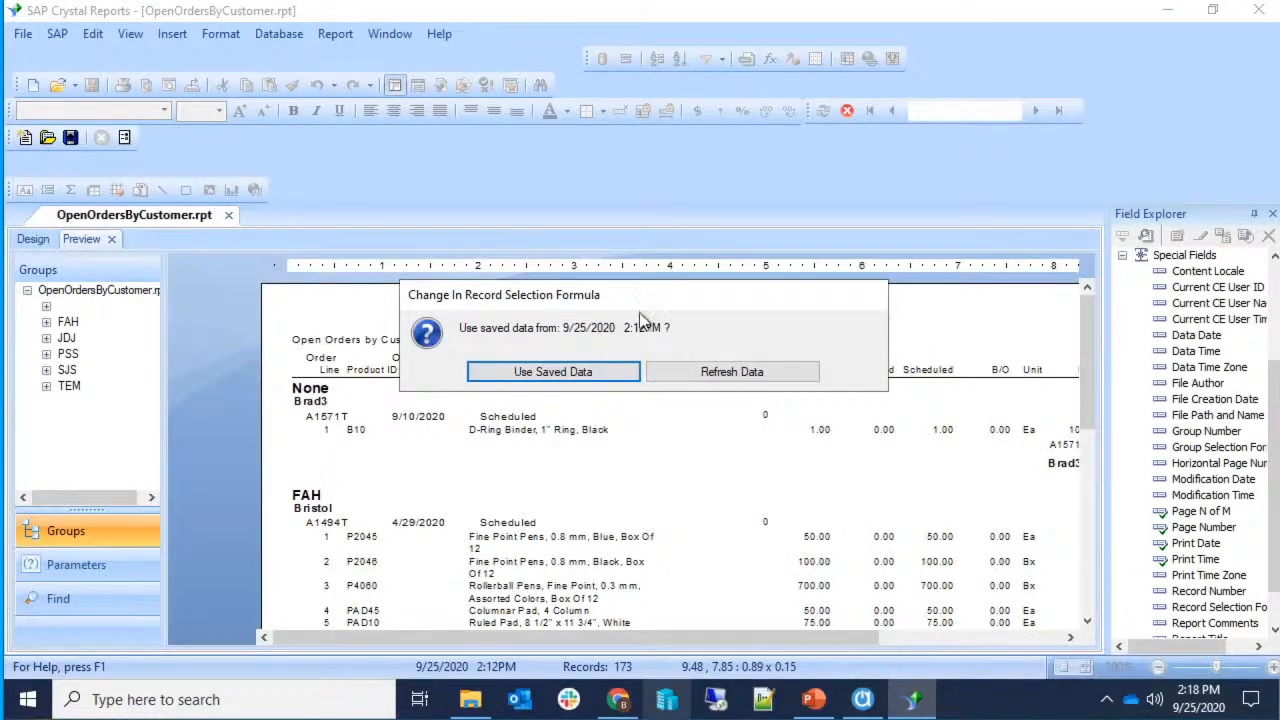
Refresh the report with current data and start paging forward through it.
left_click(725, 385)
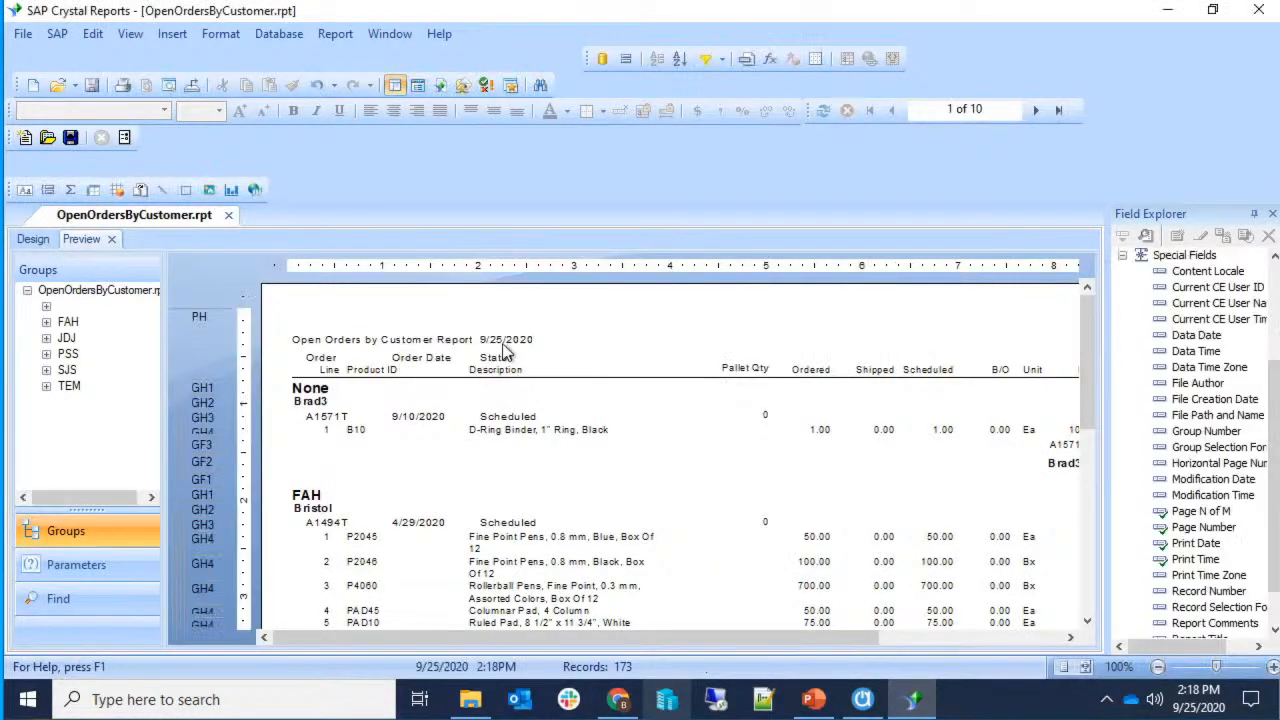
scroll(555, 420, "down", 1)
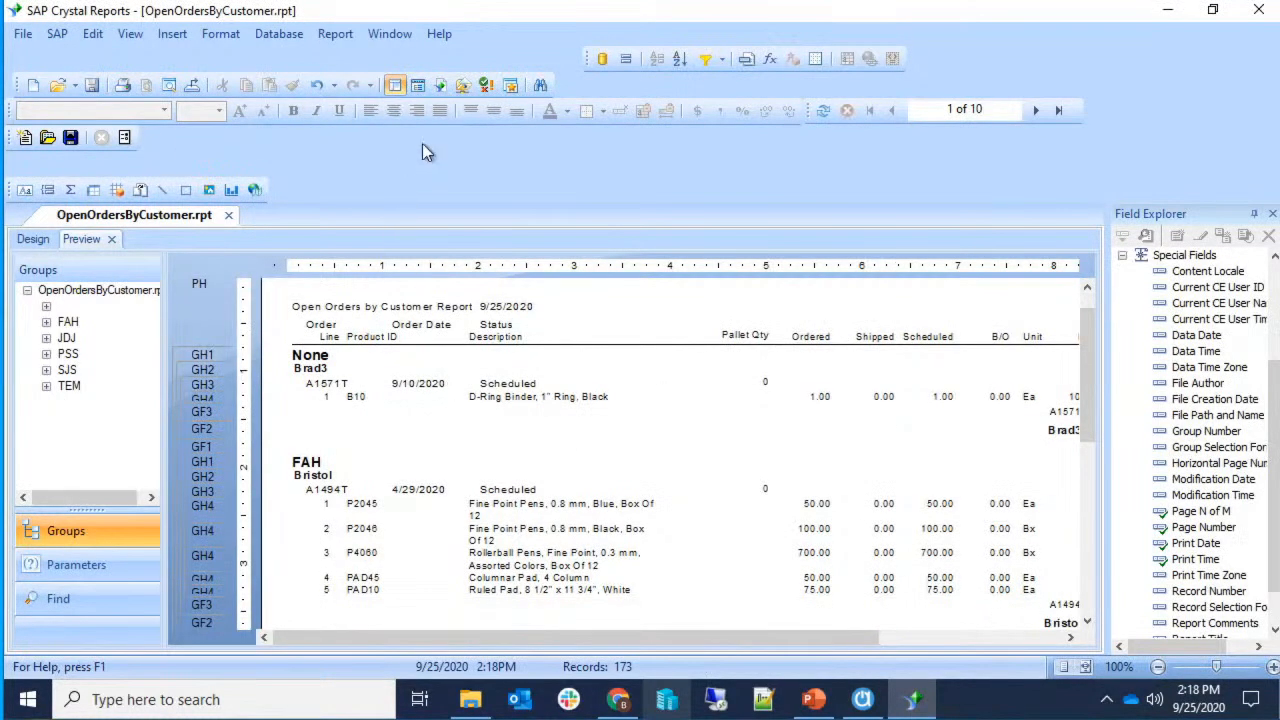
left_click(1033, 111)
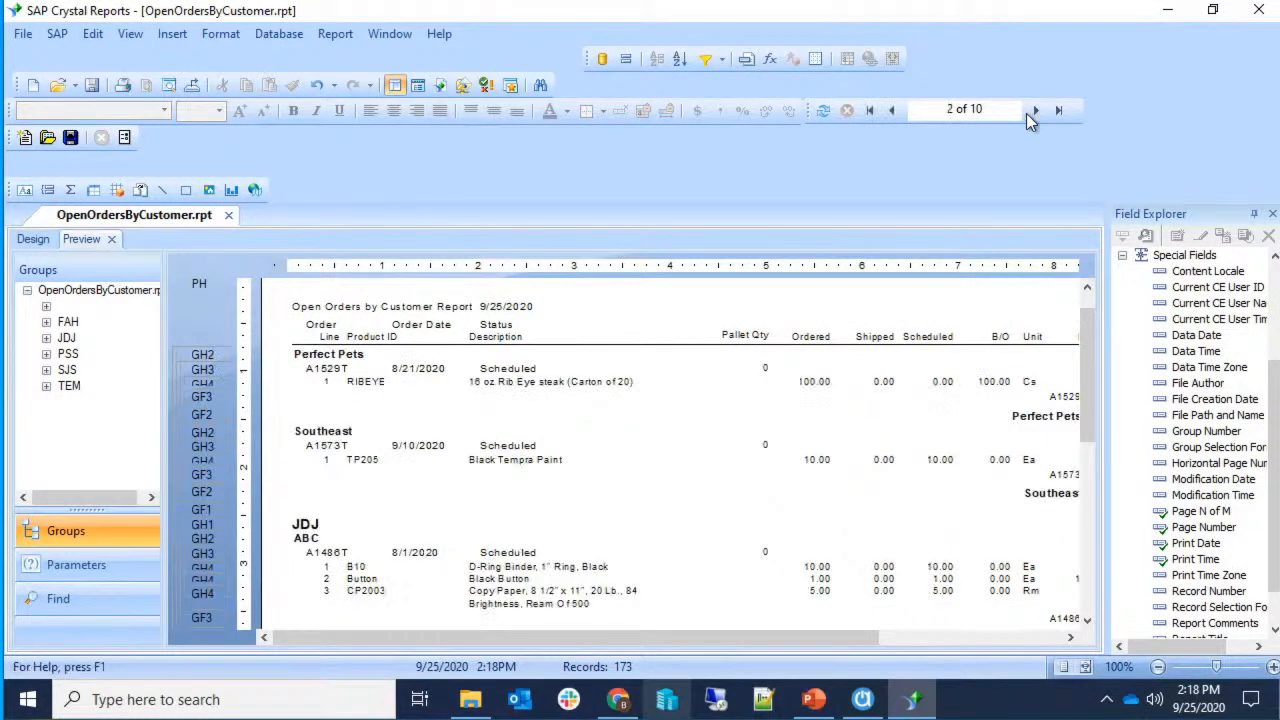
left_click(1033, 112)
left_click(1033, 112)
left_click(1033, 112)
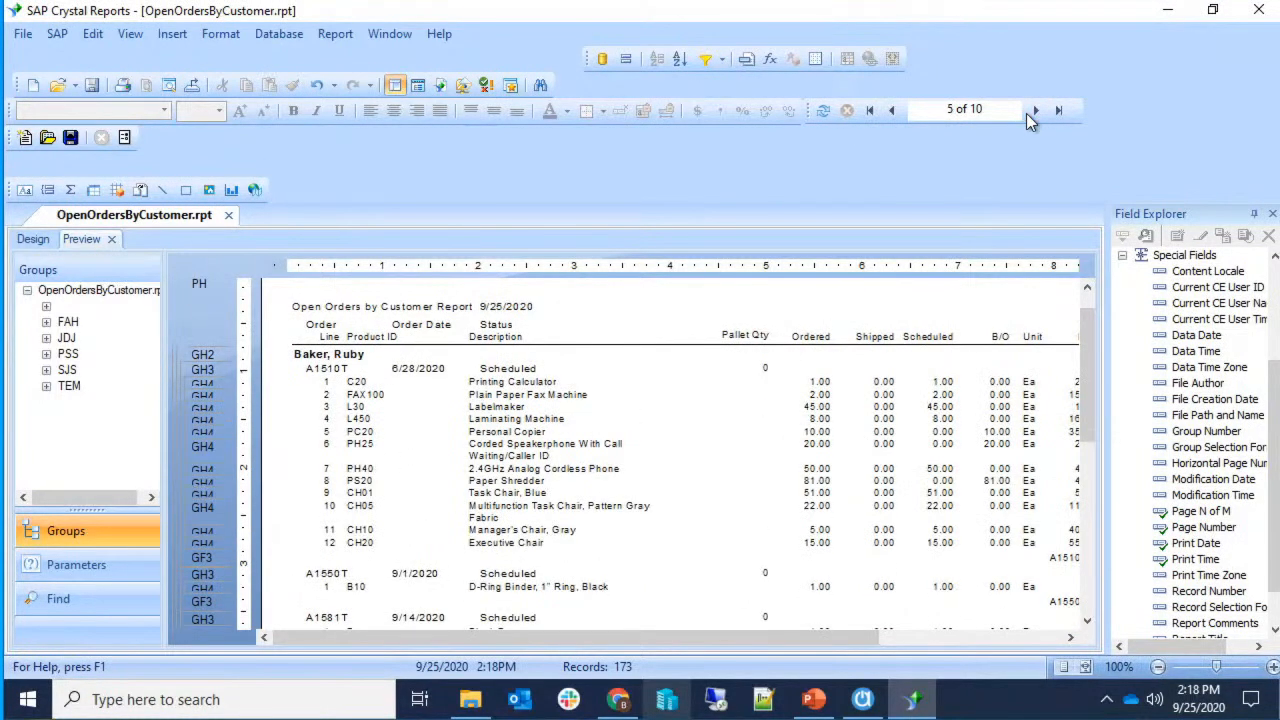
Page on to the last page, 10 of 10, then close the report and exit Crystal Reports.
left_click(1033, 112)
left_click(1033, 112)
left_click(1033, 112)
left_click(1033, 112)
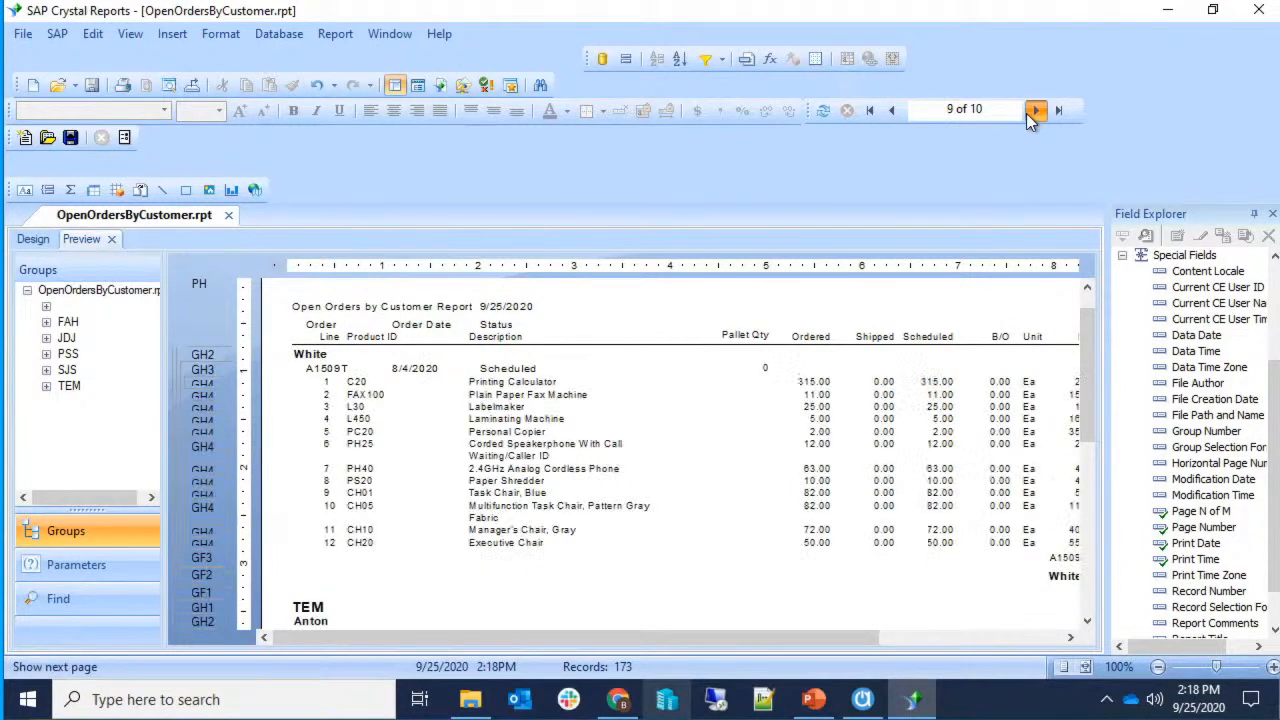
left_click(1033, 112)
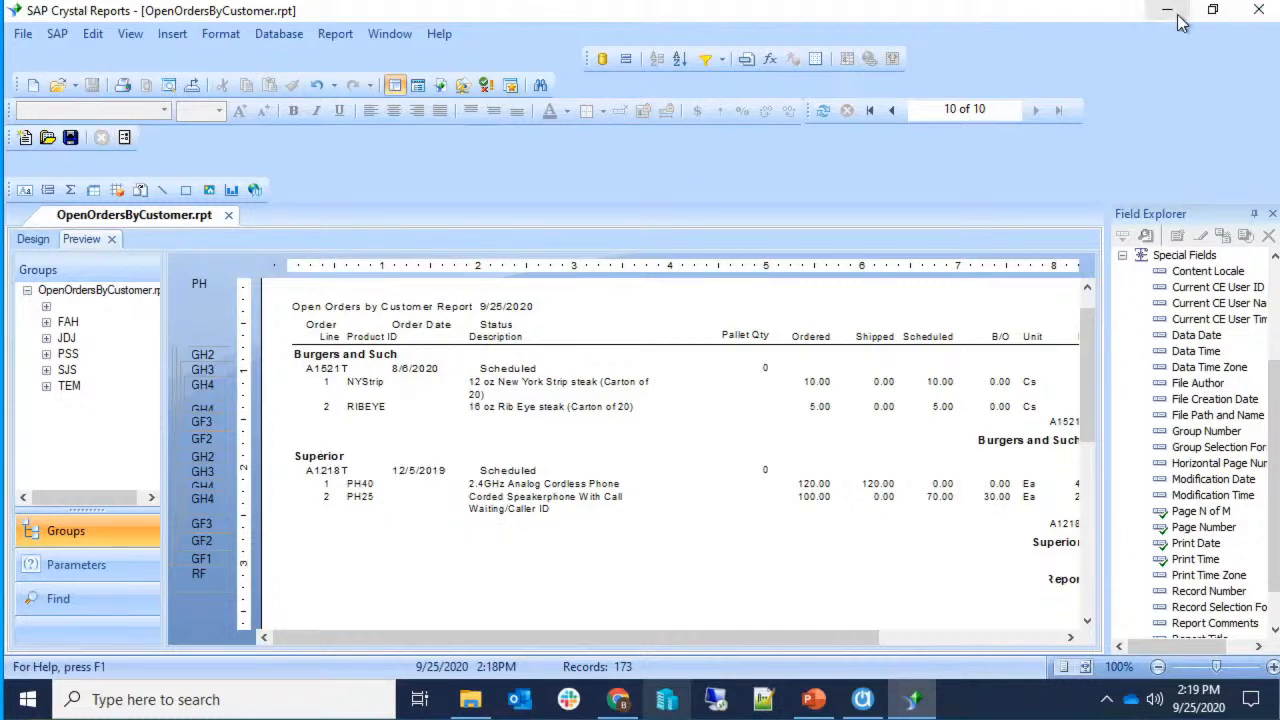
left_click(226, 218)
key("alt+F4")
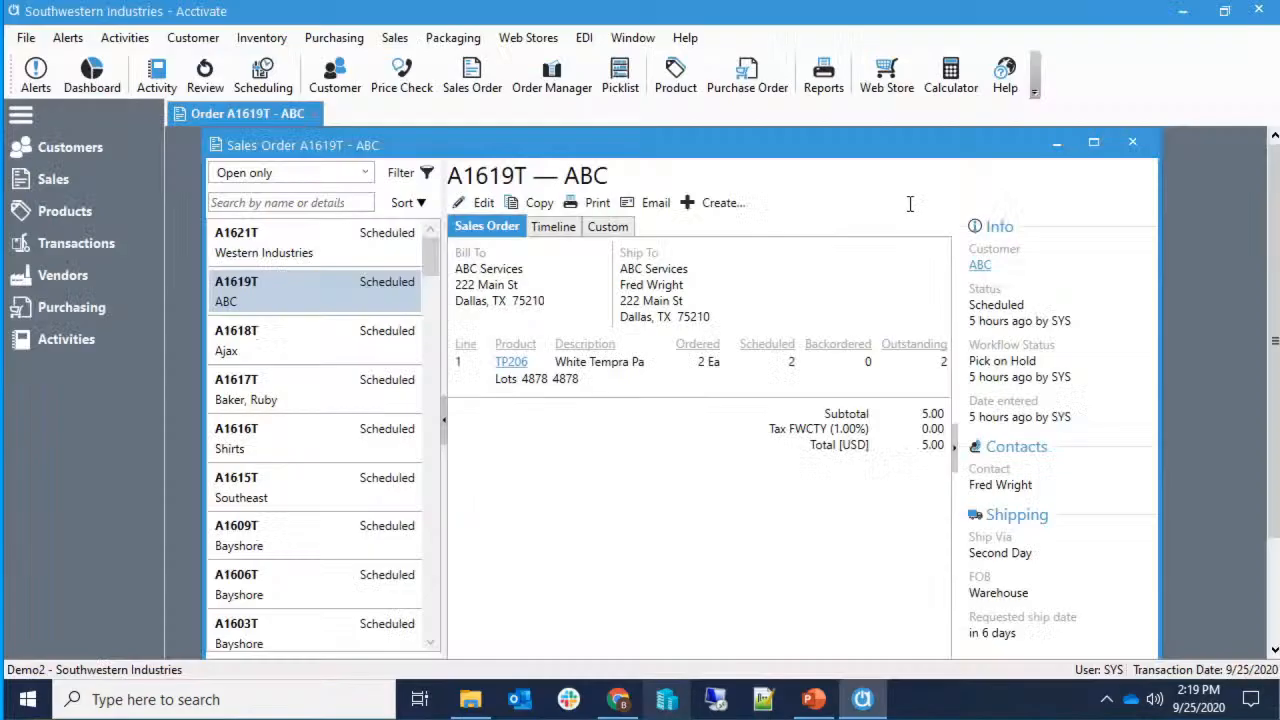
Close sales order A1619T and preview Open Orders by Customer from Reports > Sales Order > Orders.
left_click(1130, 142)
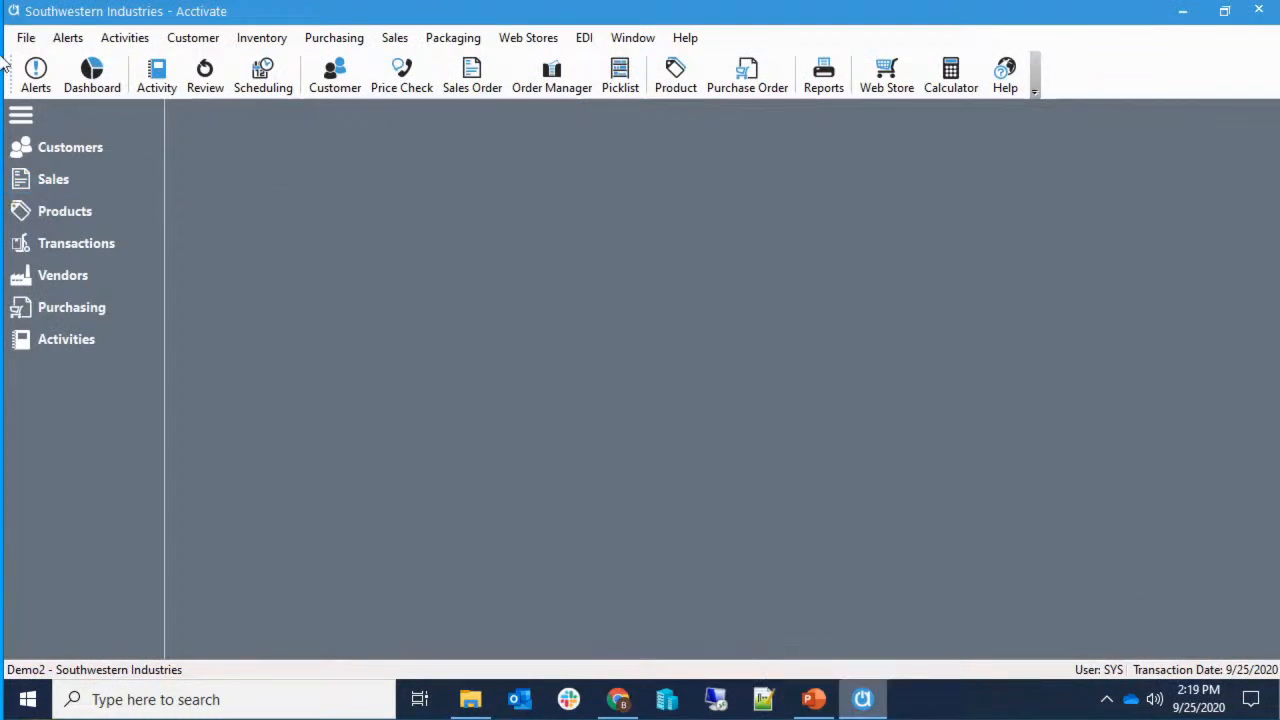
left_click(833, 91)
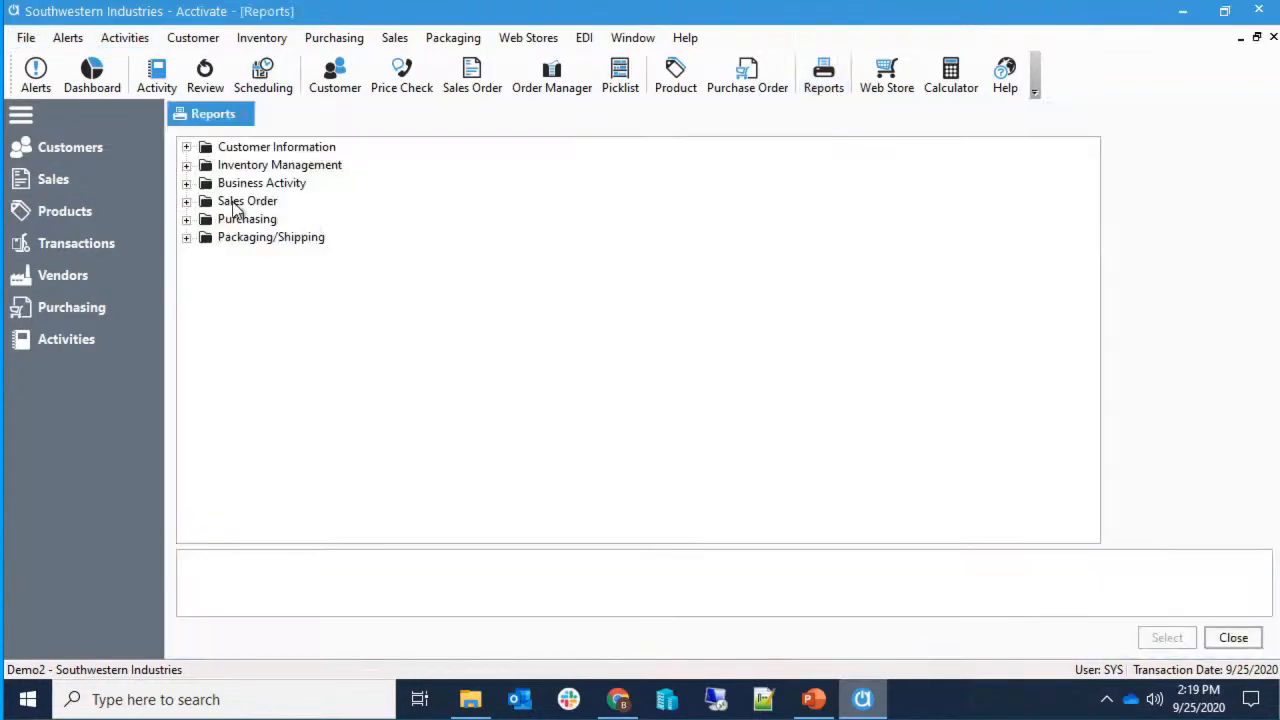
left_click(187, 201)
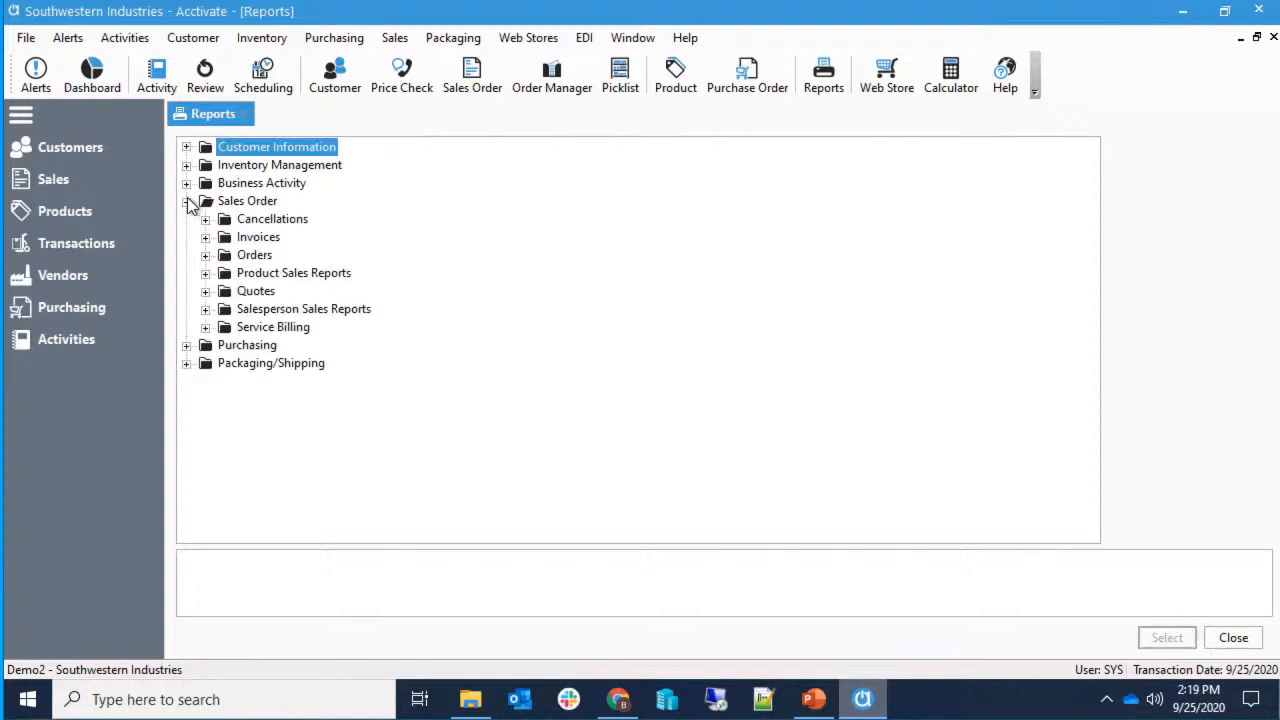
left_click(206, 255)
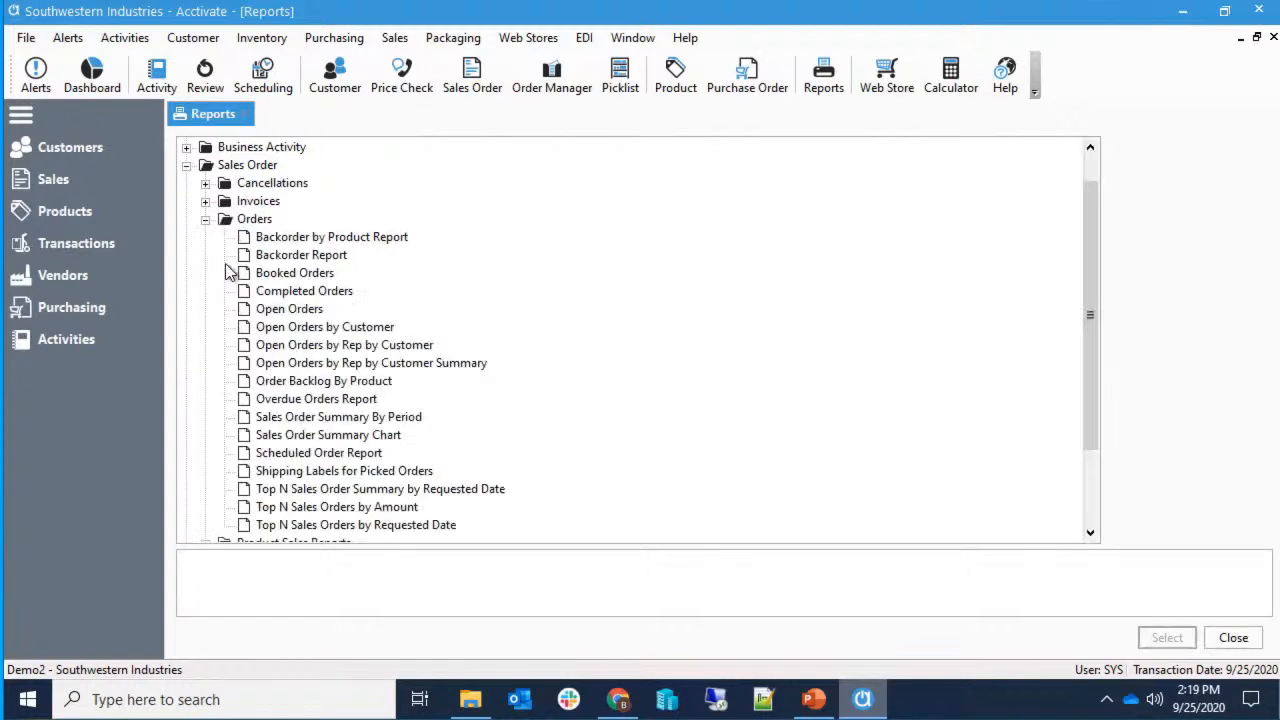
left_click(262, 310)
left_click(274, 329)
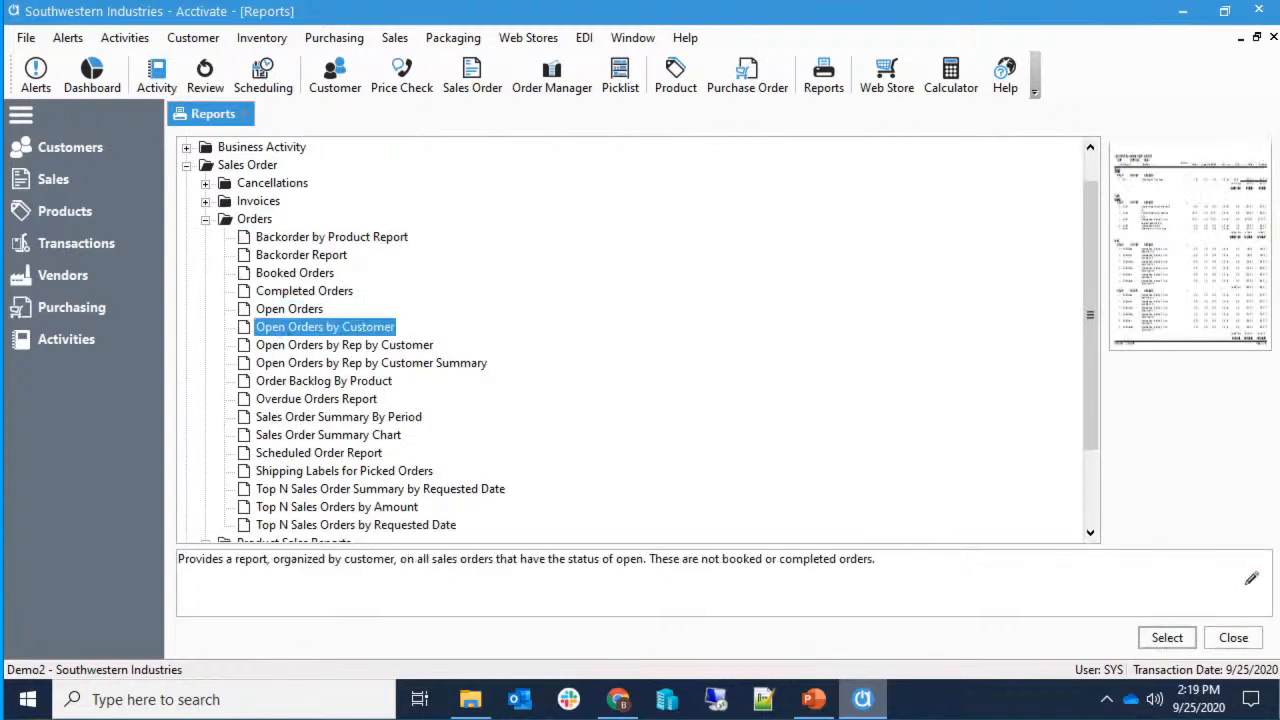
left_click(1167, 638)
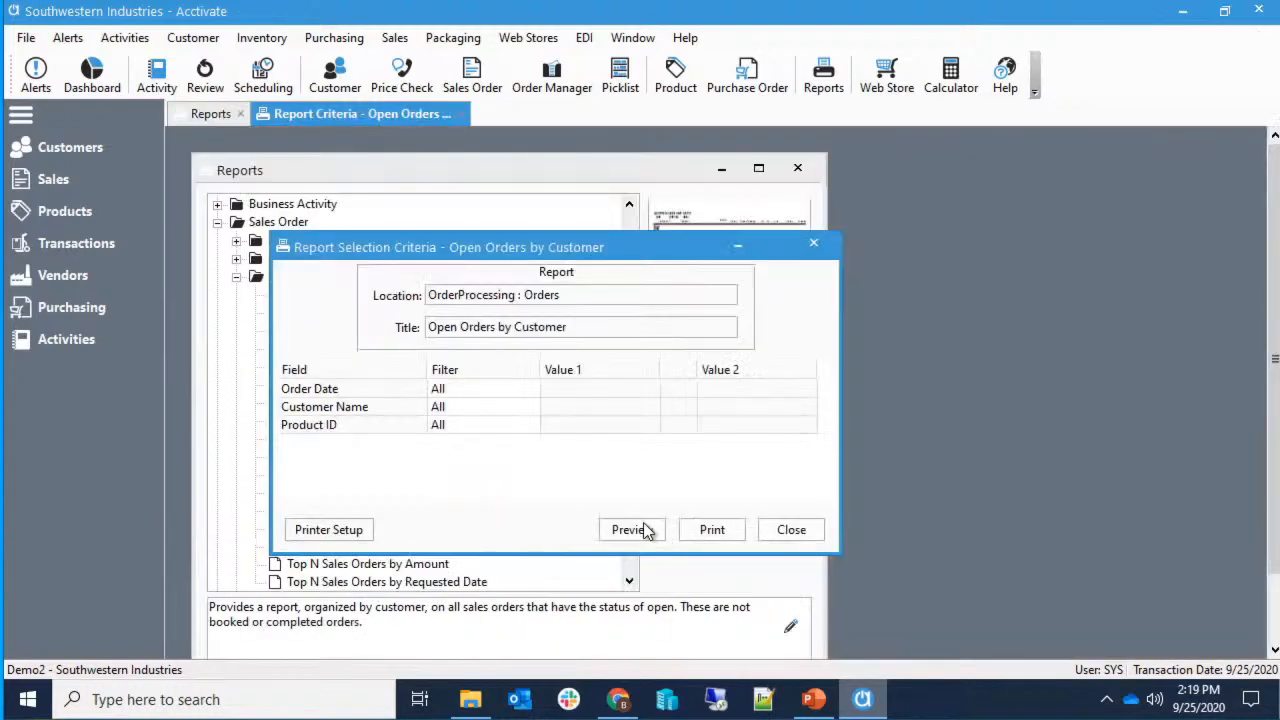
left_click(641, 529)
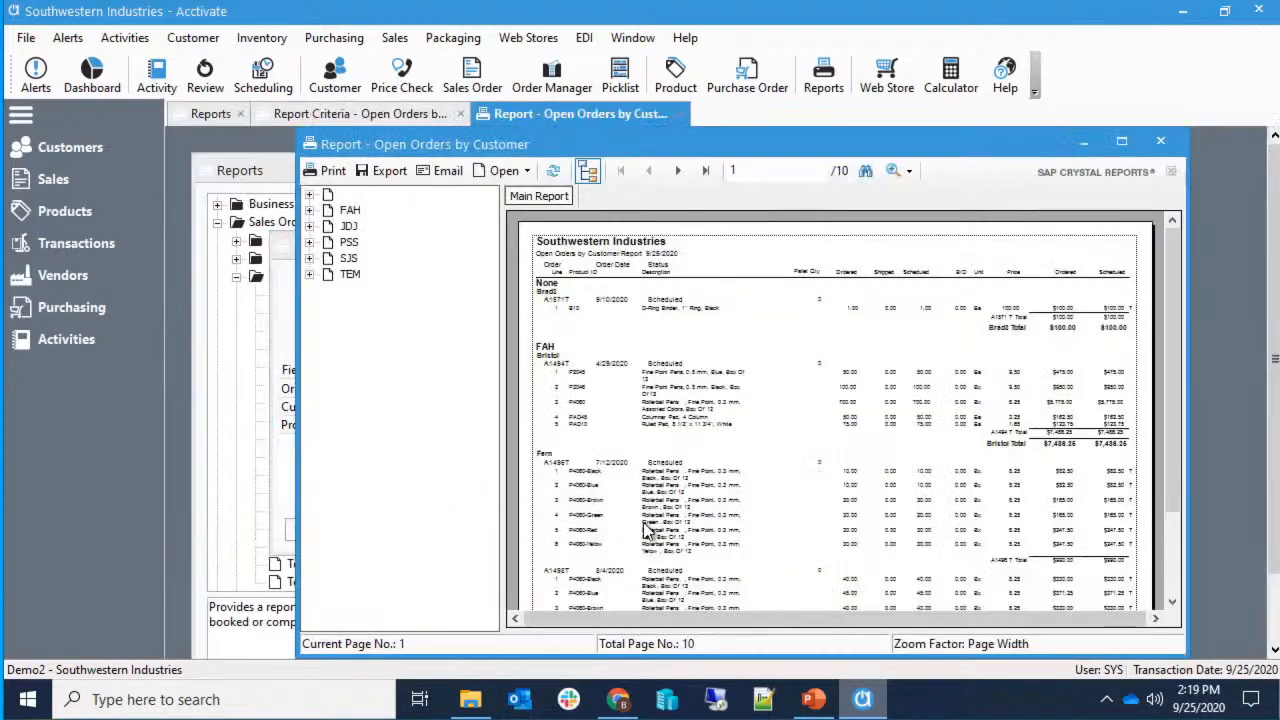
Maximize the report and jump through FAH's Fern and Southeast customer groups in the group list.
left_click(1121, 141)
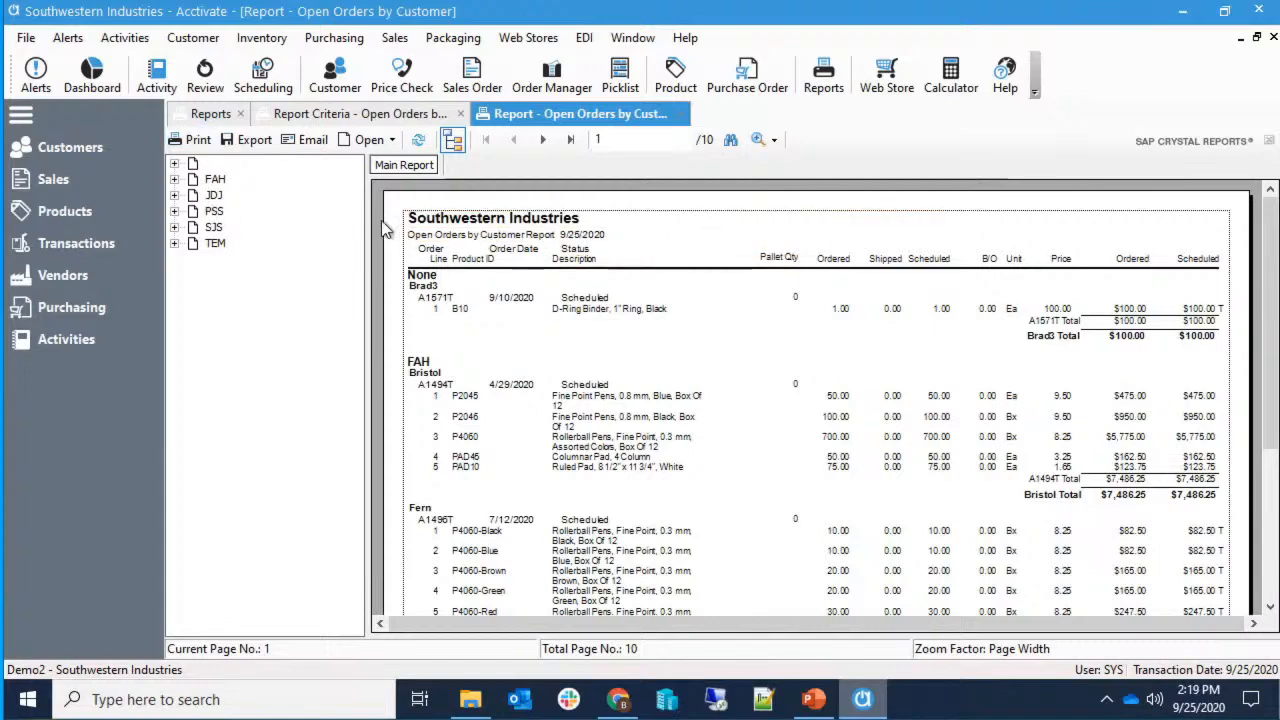
left_click_drag(368, 222, 243, 216)
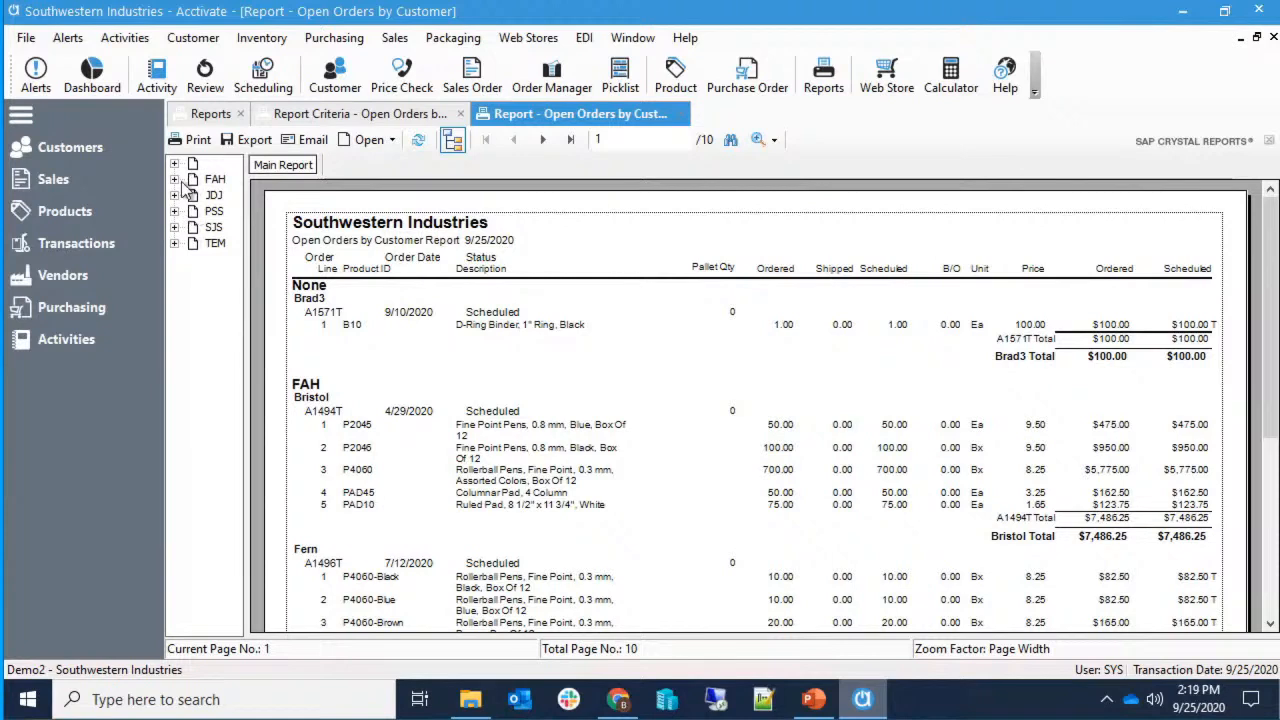
left_click(175, 179)
left_click(228, 211)
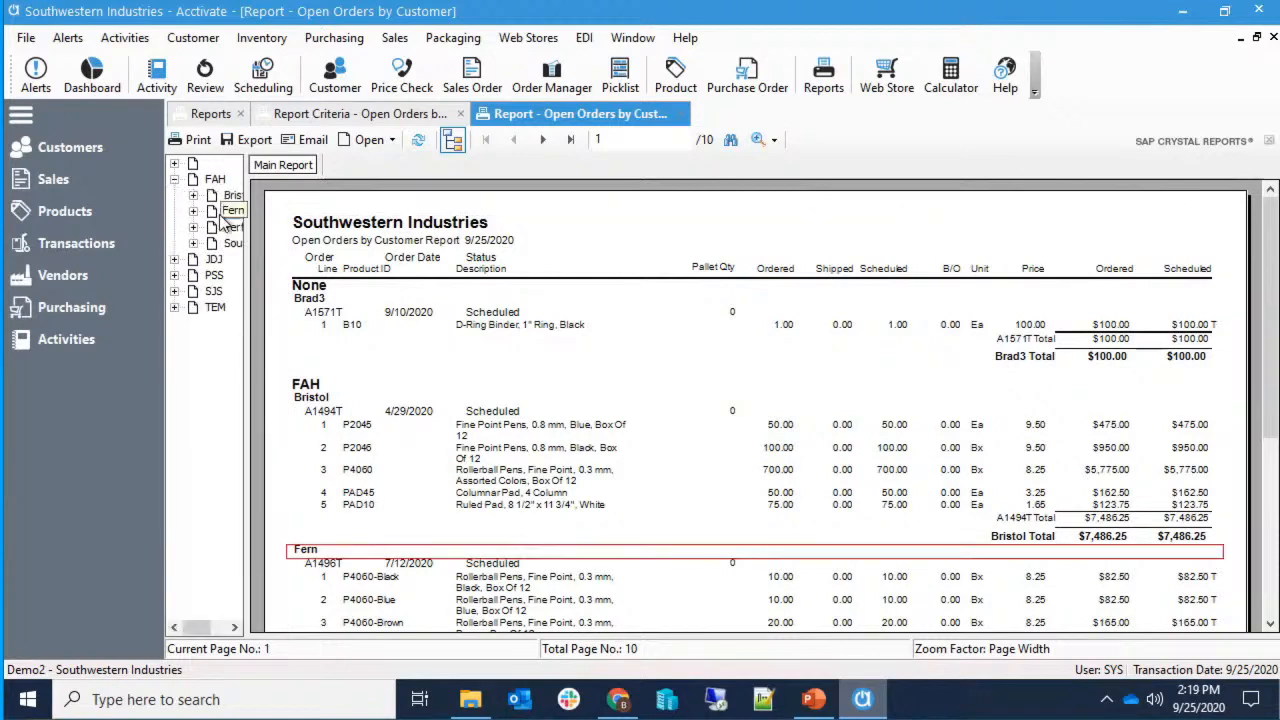
left_click(224, 243)
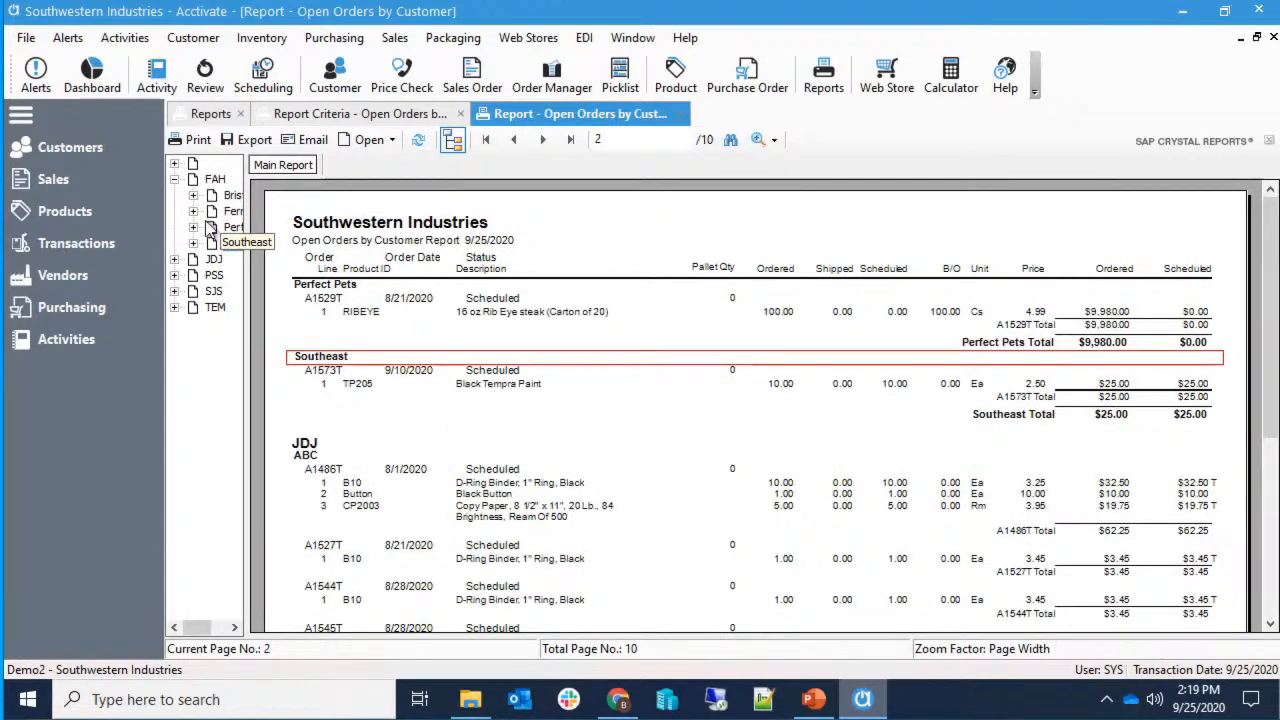
left_click(175, 179)
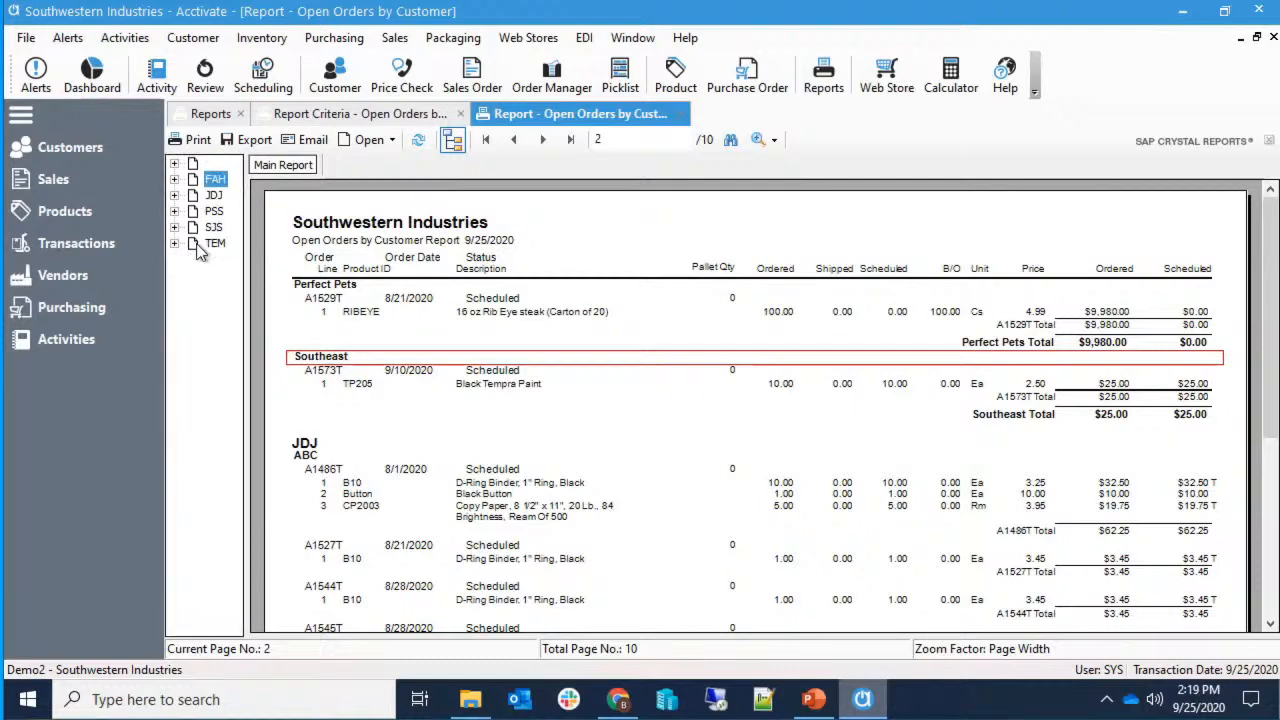
Hide the group list, return to page 1, and select the None, customer and FAH group headings.
left_click(453, 143)
left_click(513, 143)
left_click(250, 297)
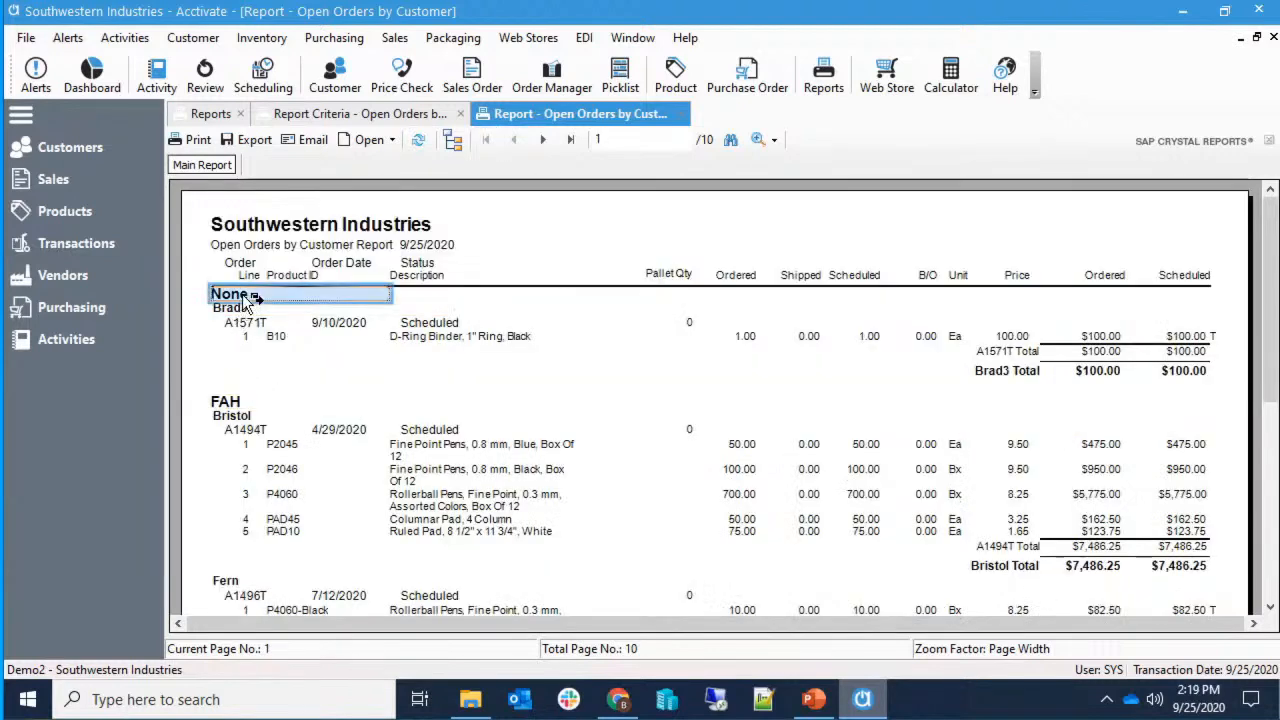
left_click(245, 311)
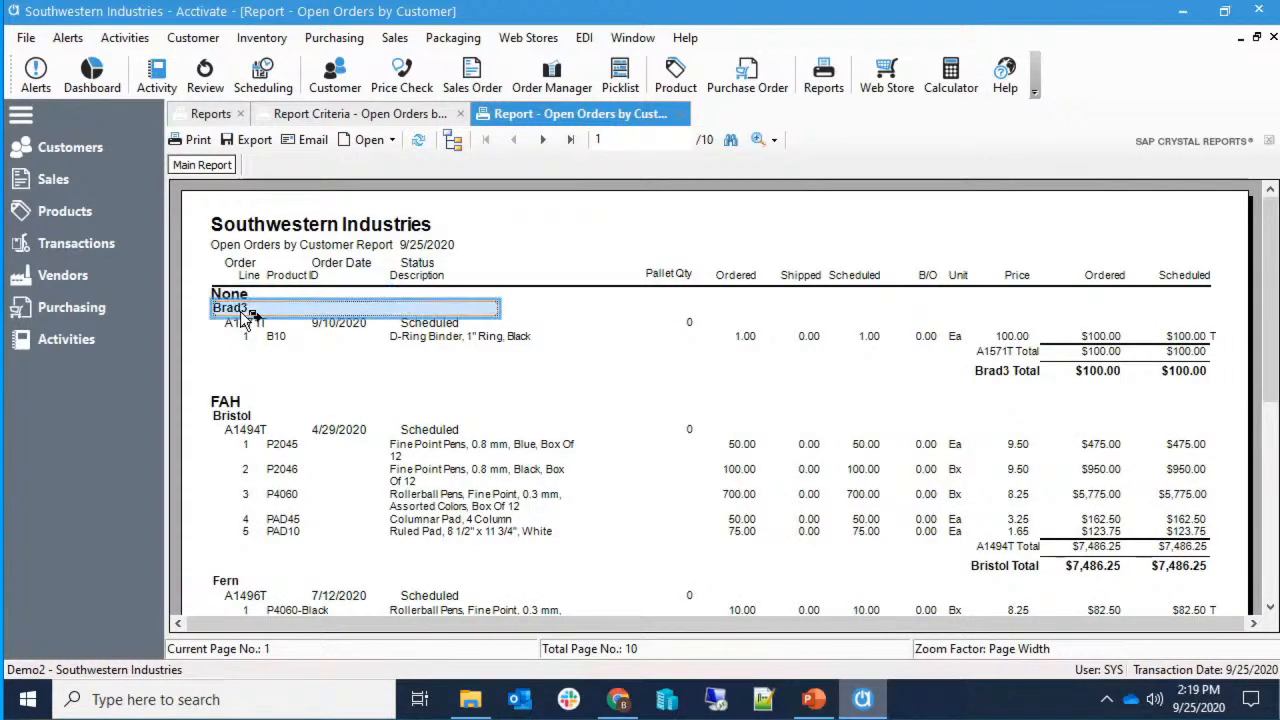
left_click(258, 324)
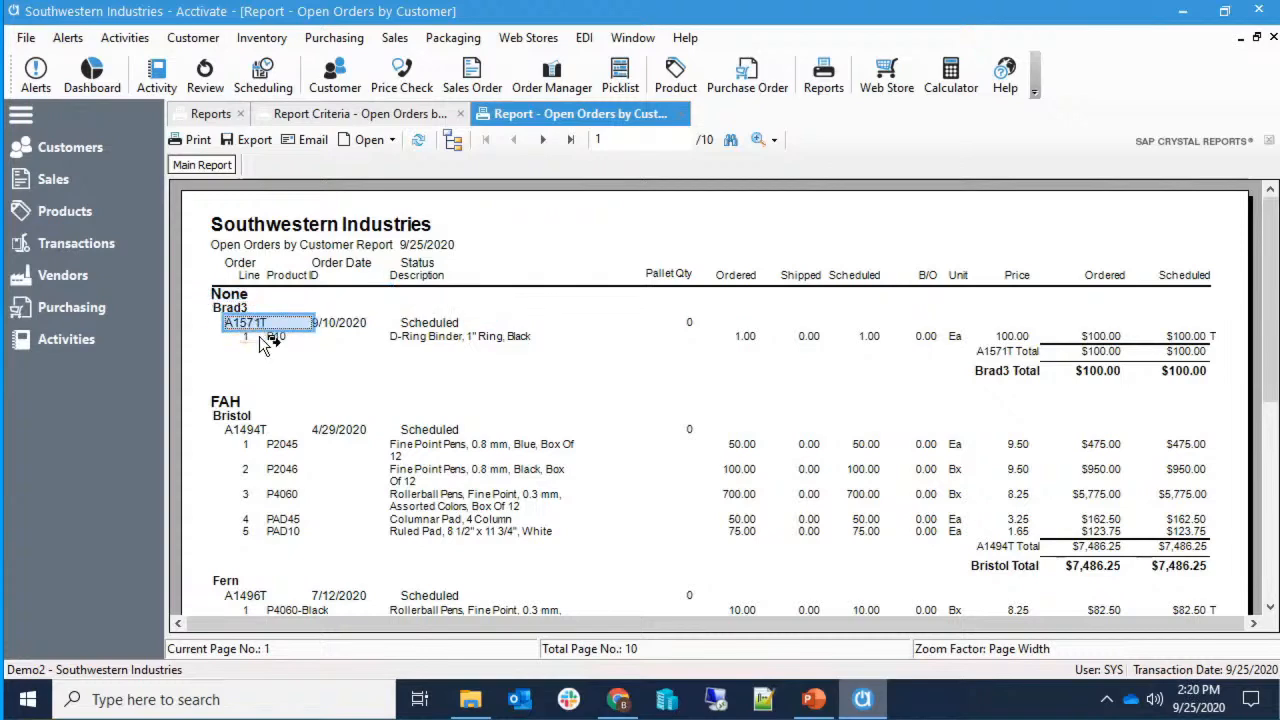
left_click(235, 406)
scroll(385, 424, "down", 5)
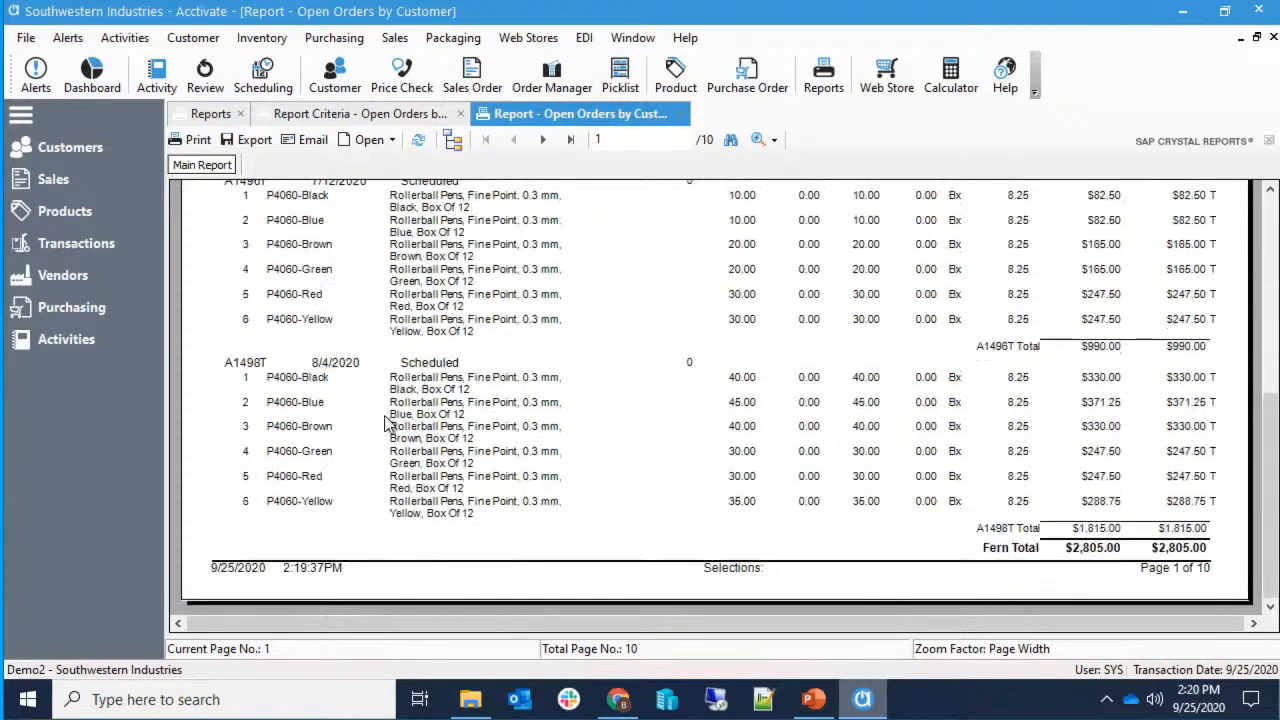
Page forward to page 5, checking each 'Page N of 10' footer along the way.
left_click(546, 143)
scroll(551, 300, "down", 5)
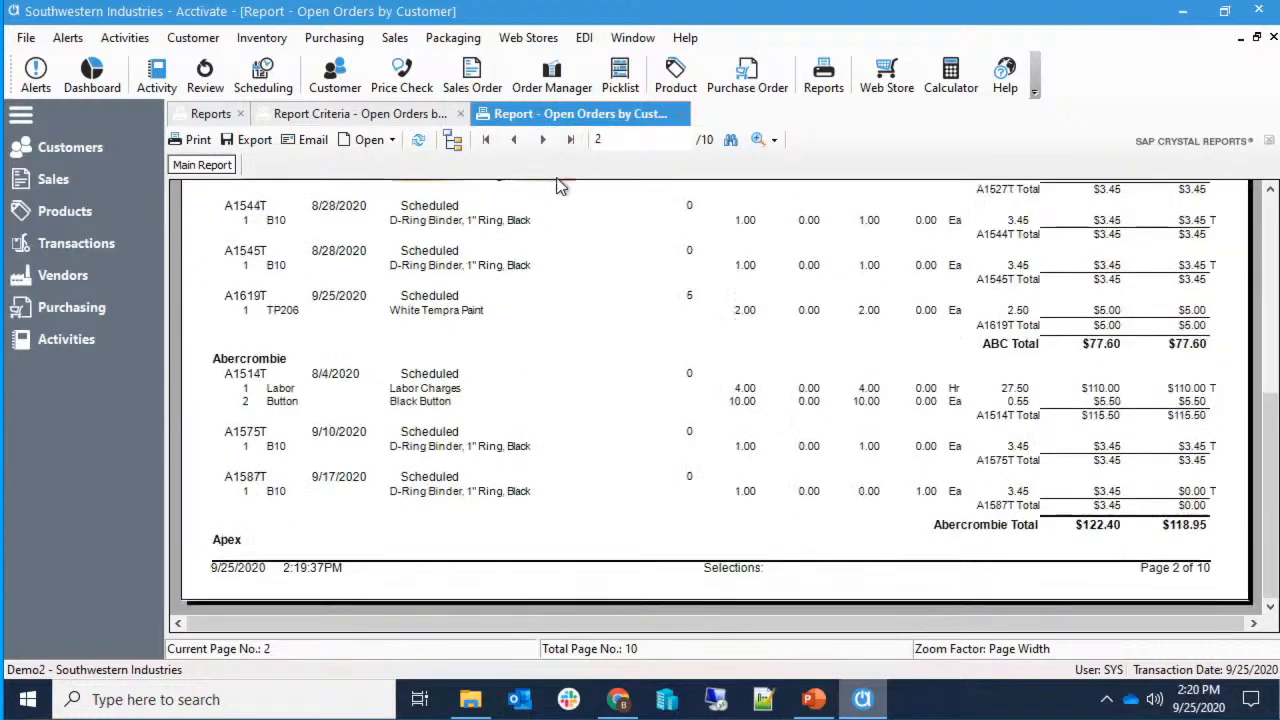
left_click(542, 139)
scroll(617, 346, "down", 5)
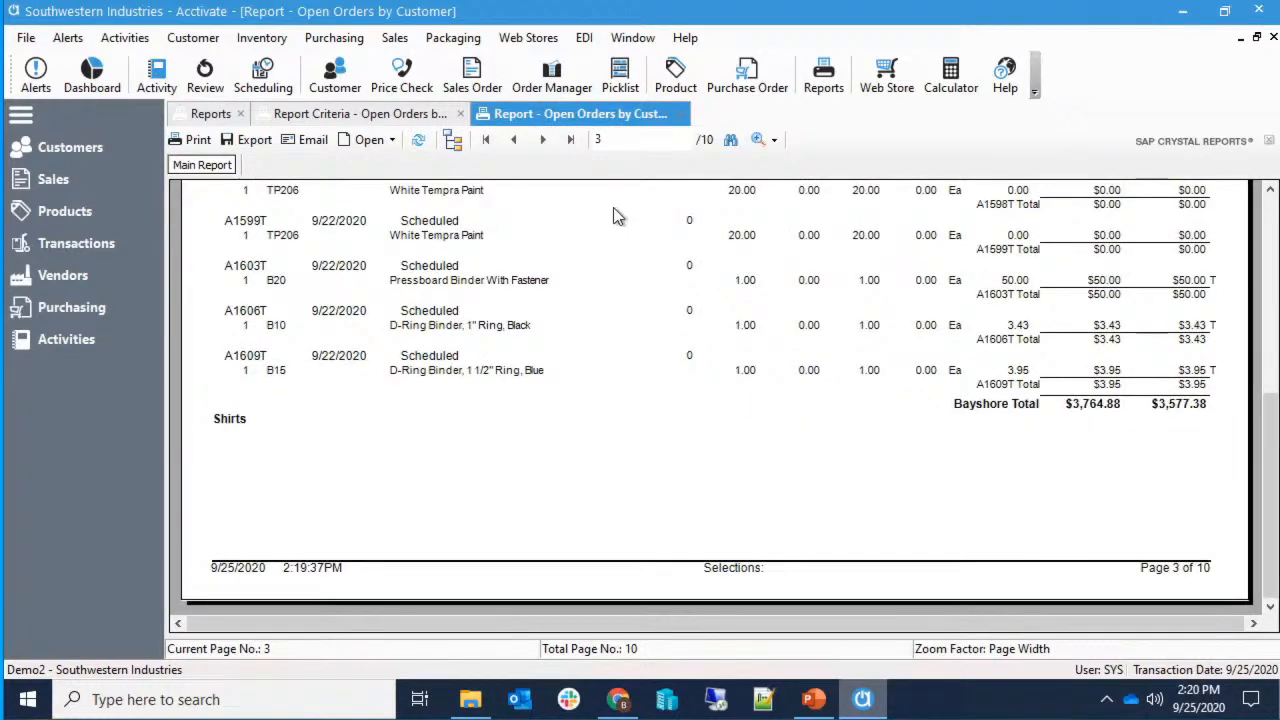
left_click(545, 143)
scroll(645, 260, "down", 5)
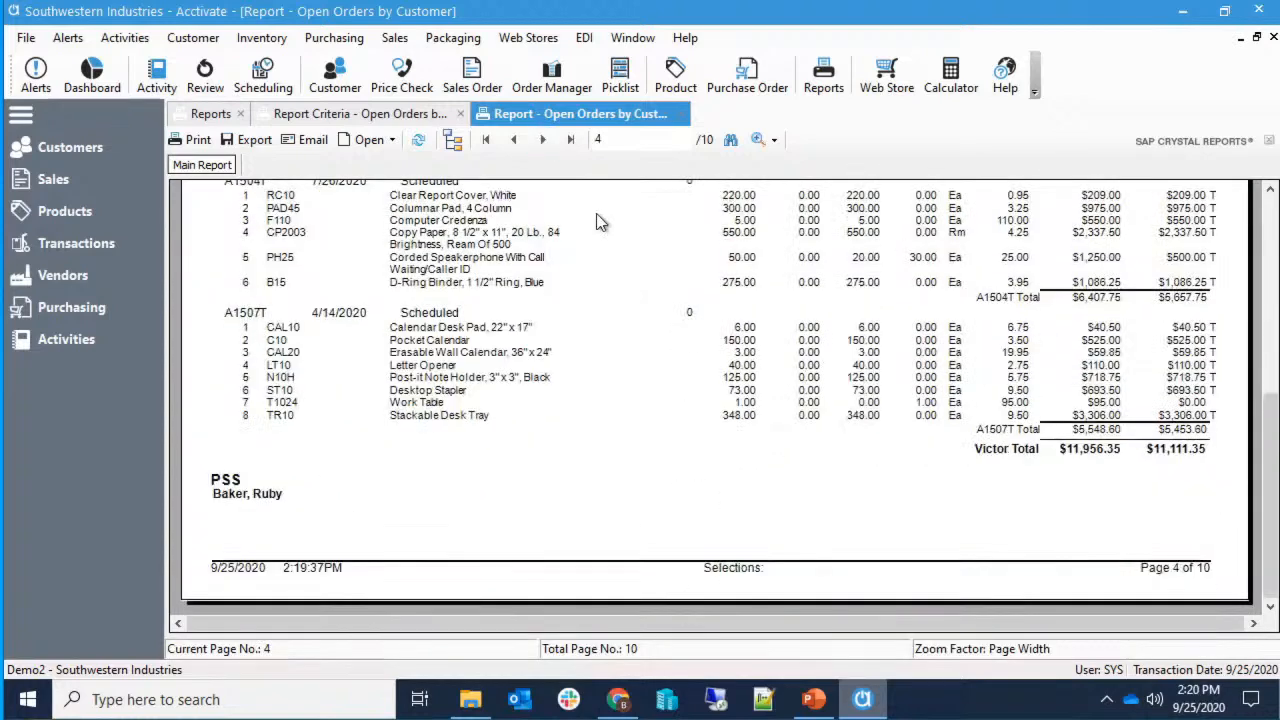
left_click(544, 141)
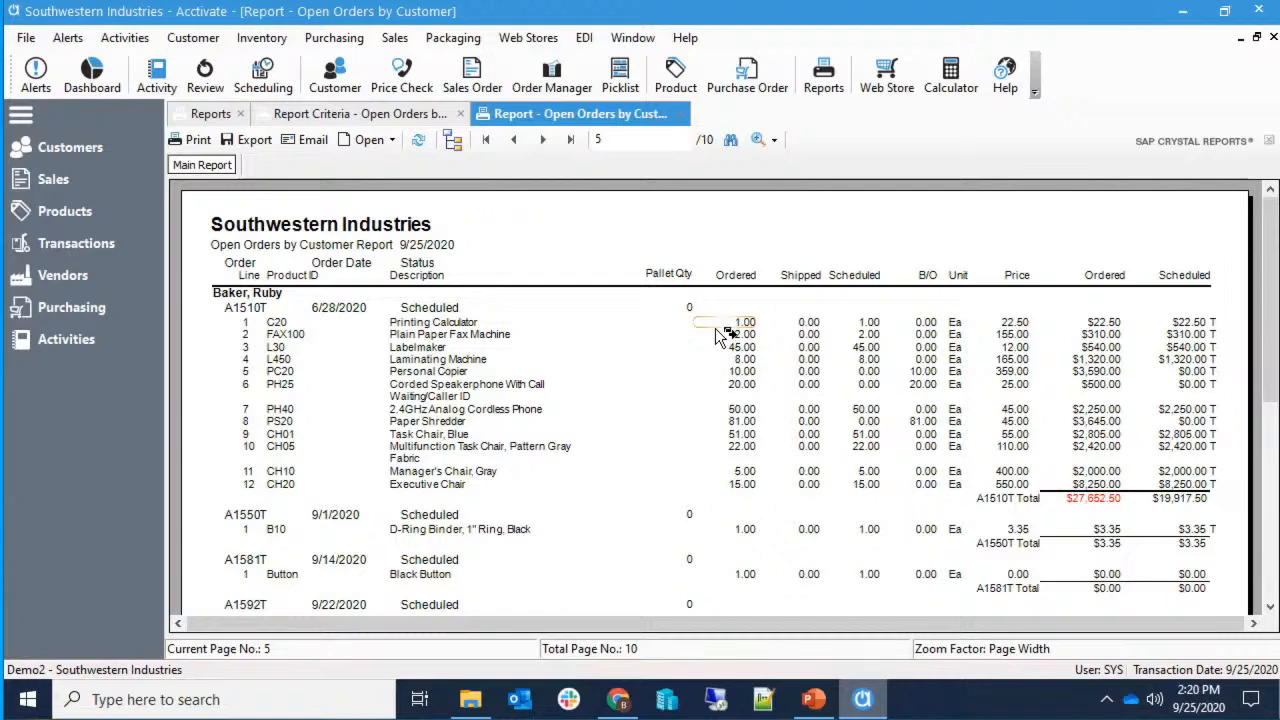
left_click(470, 699)
Open OpenOrdersByCustomer.rpt in the designer and launch the Database Expert.
left_click(493, 289)
double_click(493, 289)
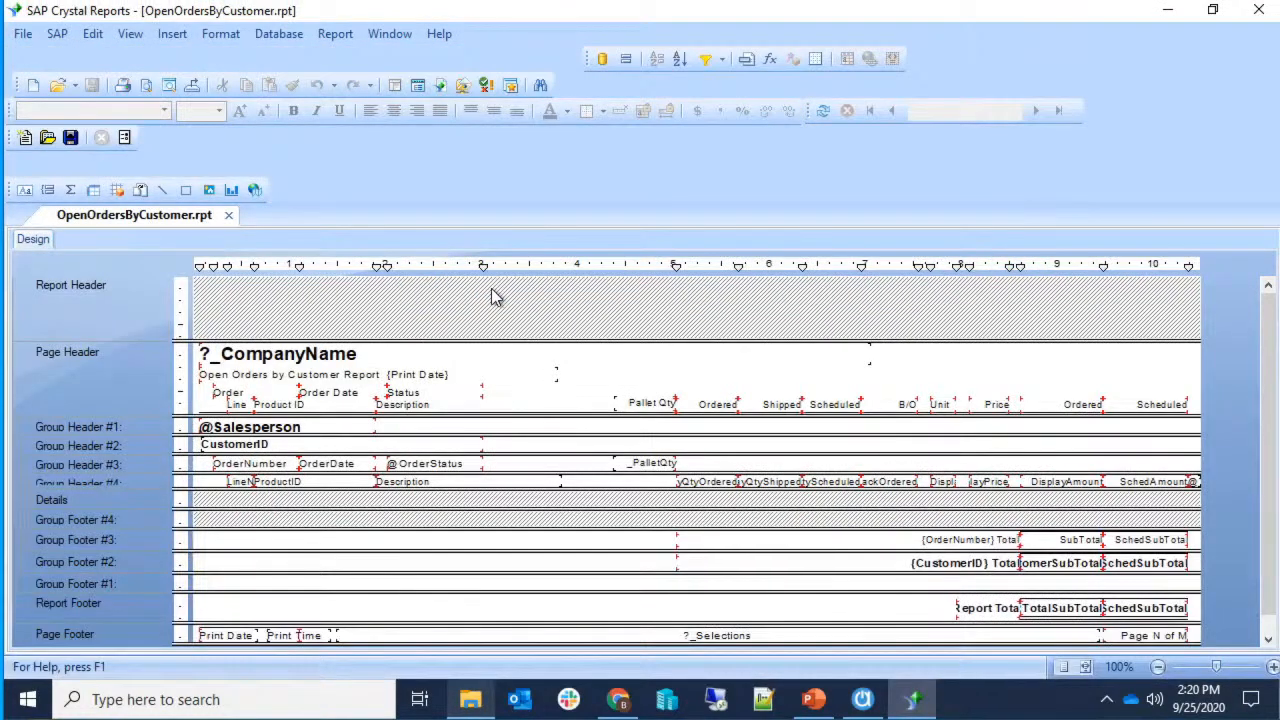
left_click(279, 33)
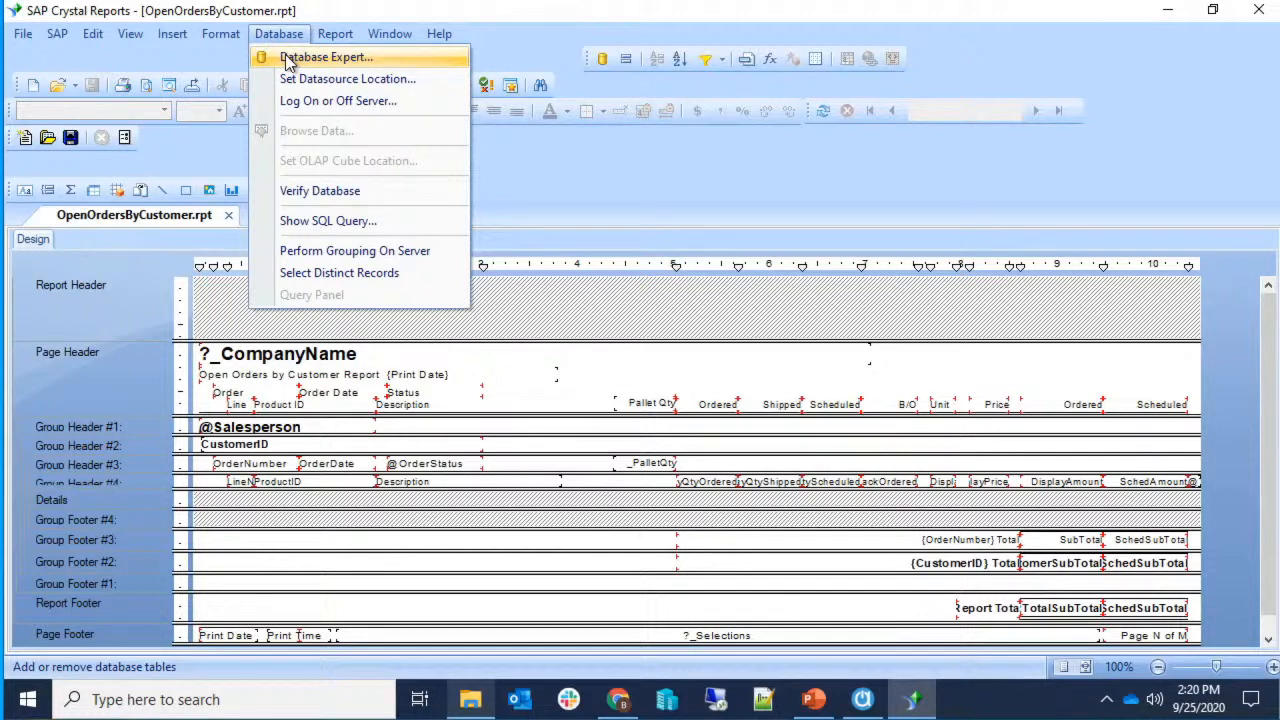
left_click(287, 58)
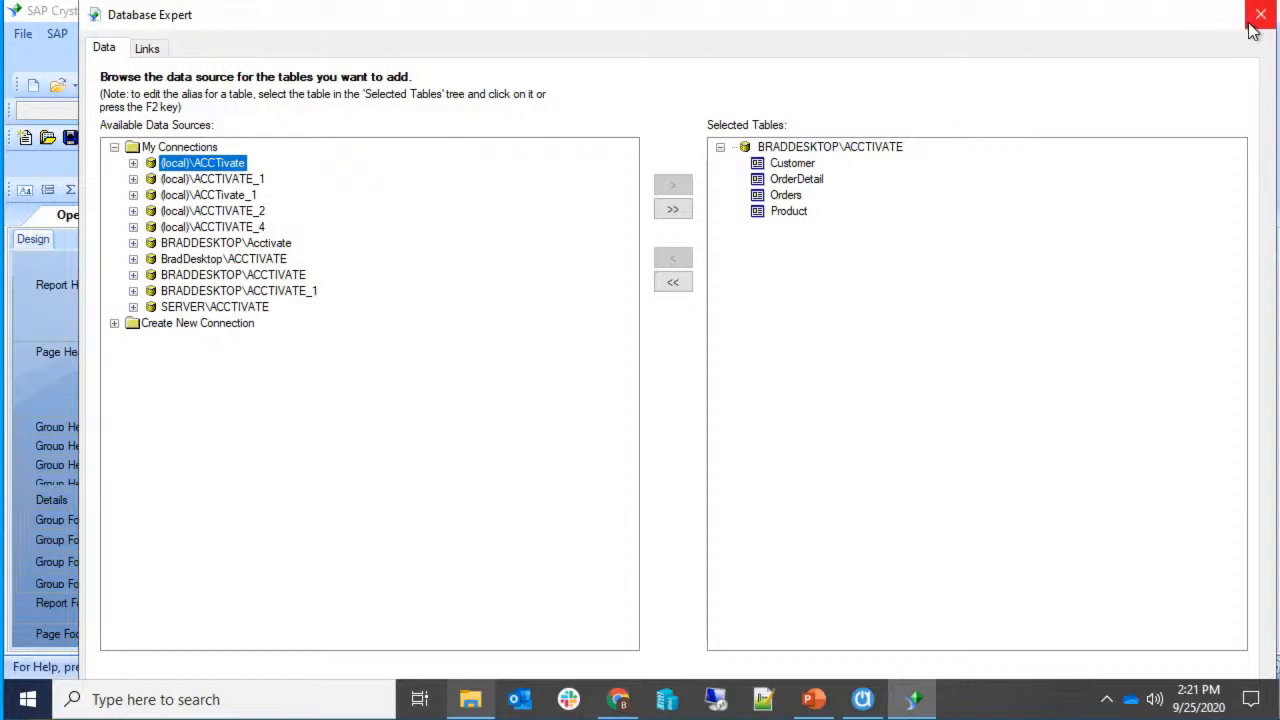
left_click(133, 275)
type("••••••••••••")
key("Return")
key("Return")
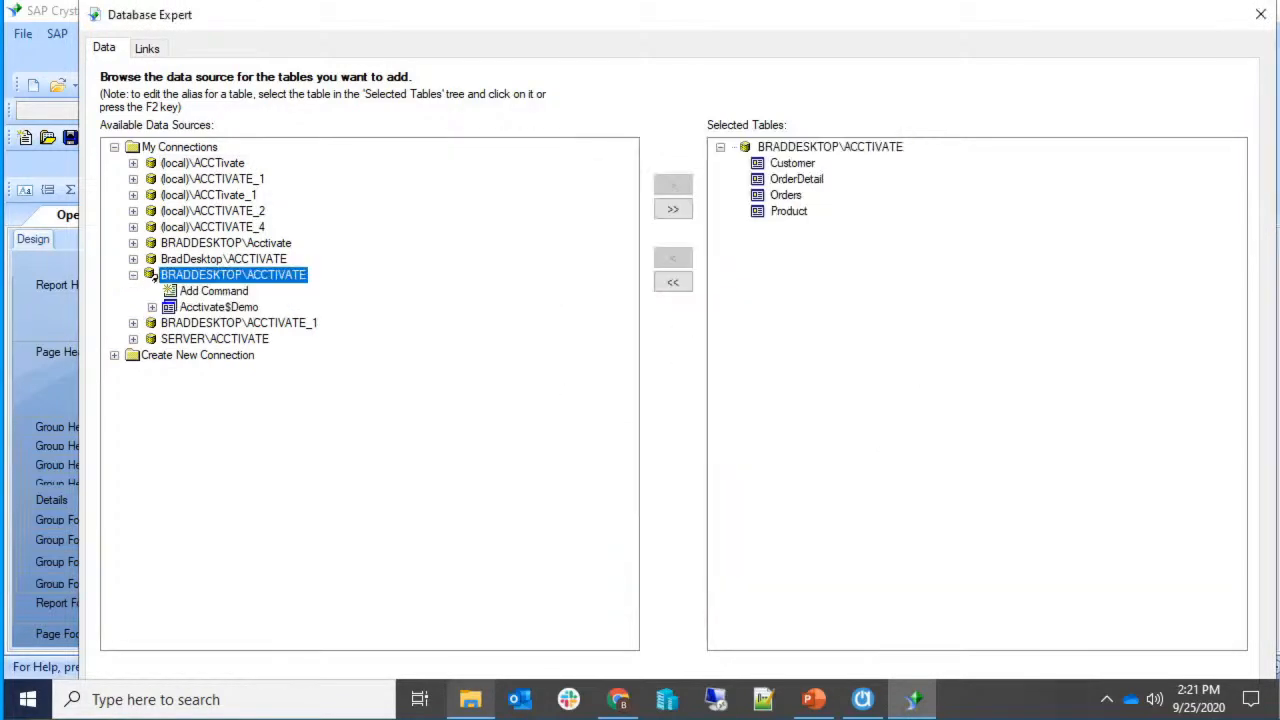
left_click(134, 322)
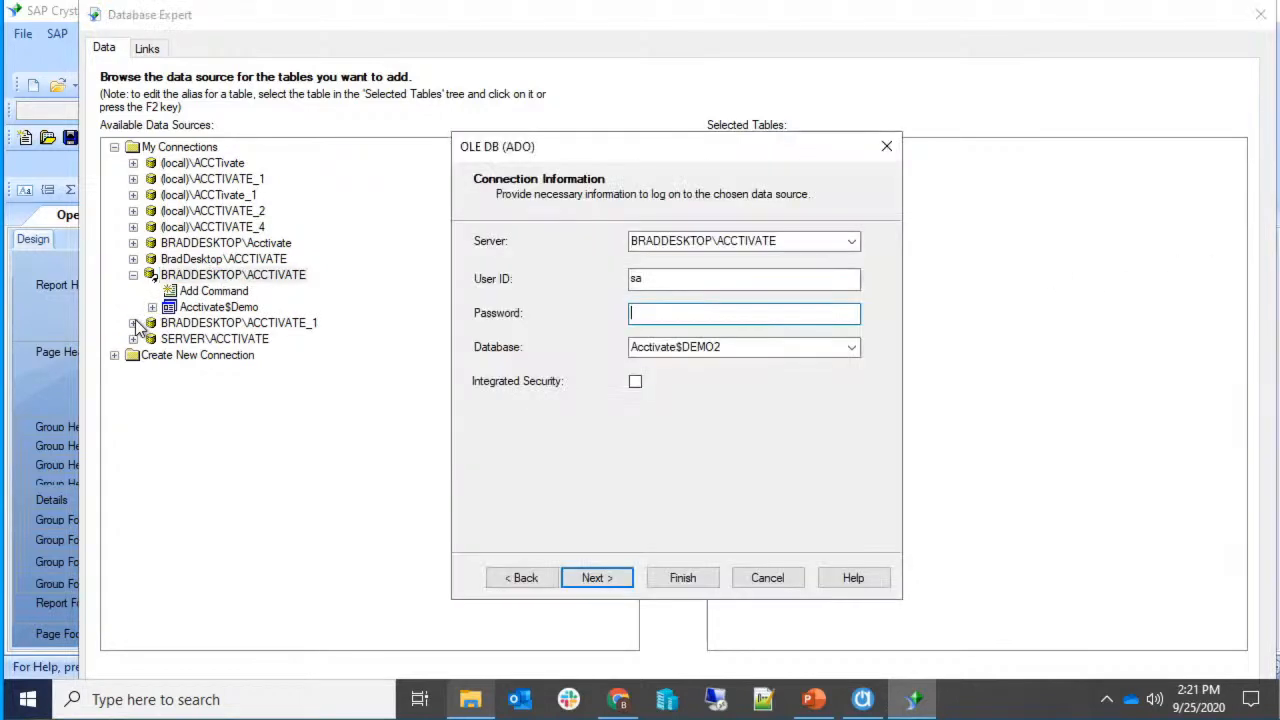
type("•••••••••••••")
key("Return")
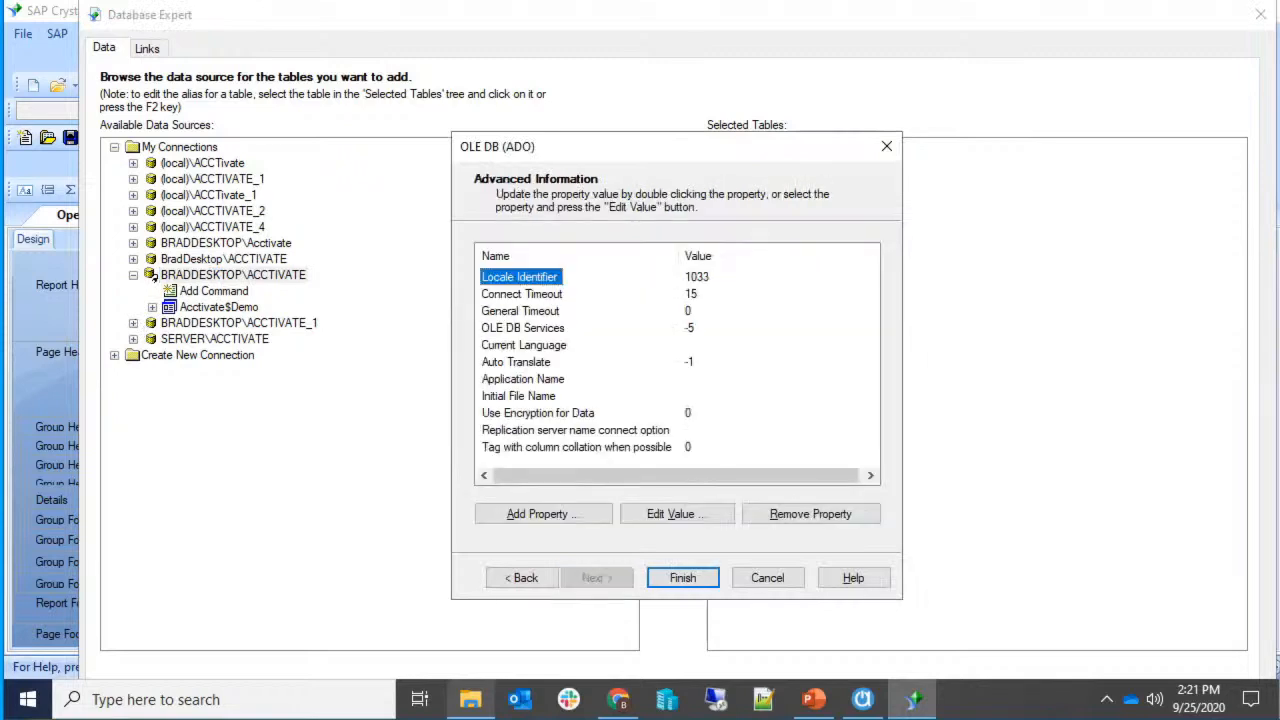
key("Return")
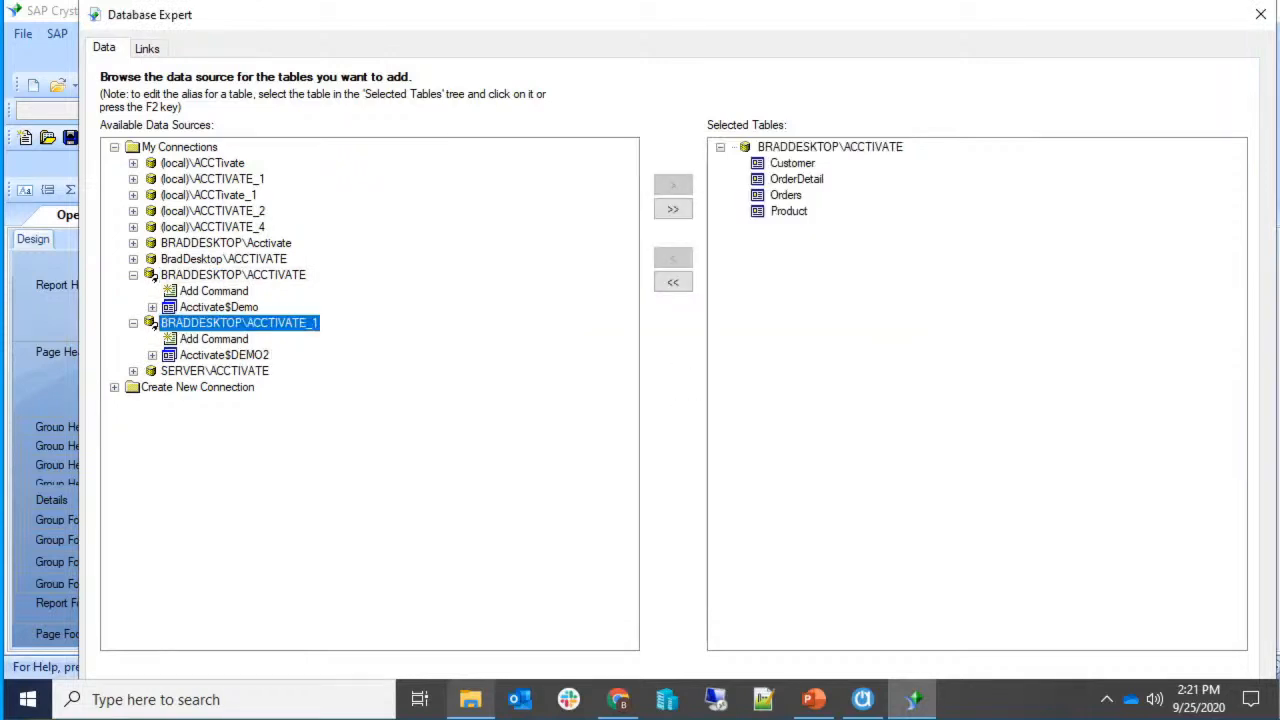
Add the ProductWarehouseSummary view from Acctivate$DEMO2 > dbo > Views to the report's tables.
double_click(172, 356)
left_click(172, 371)
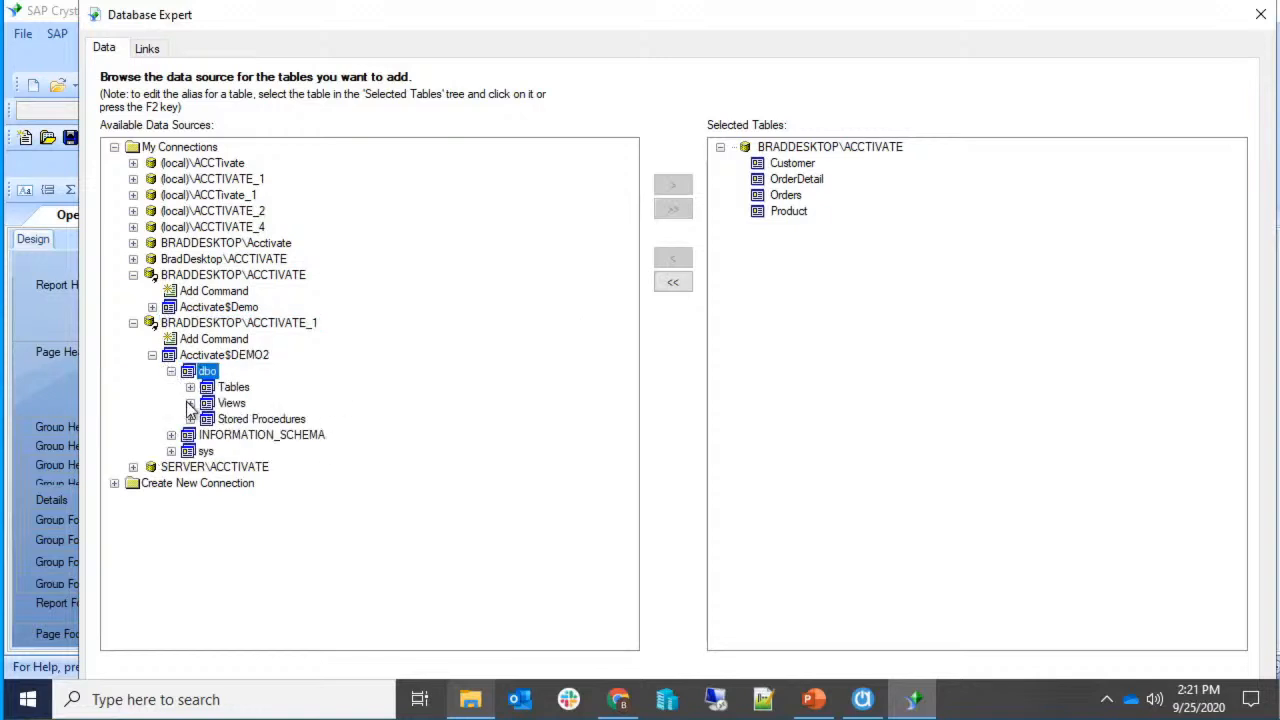
left_click(190, 403)
scroll(290, 430, "down", 12)
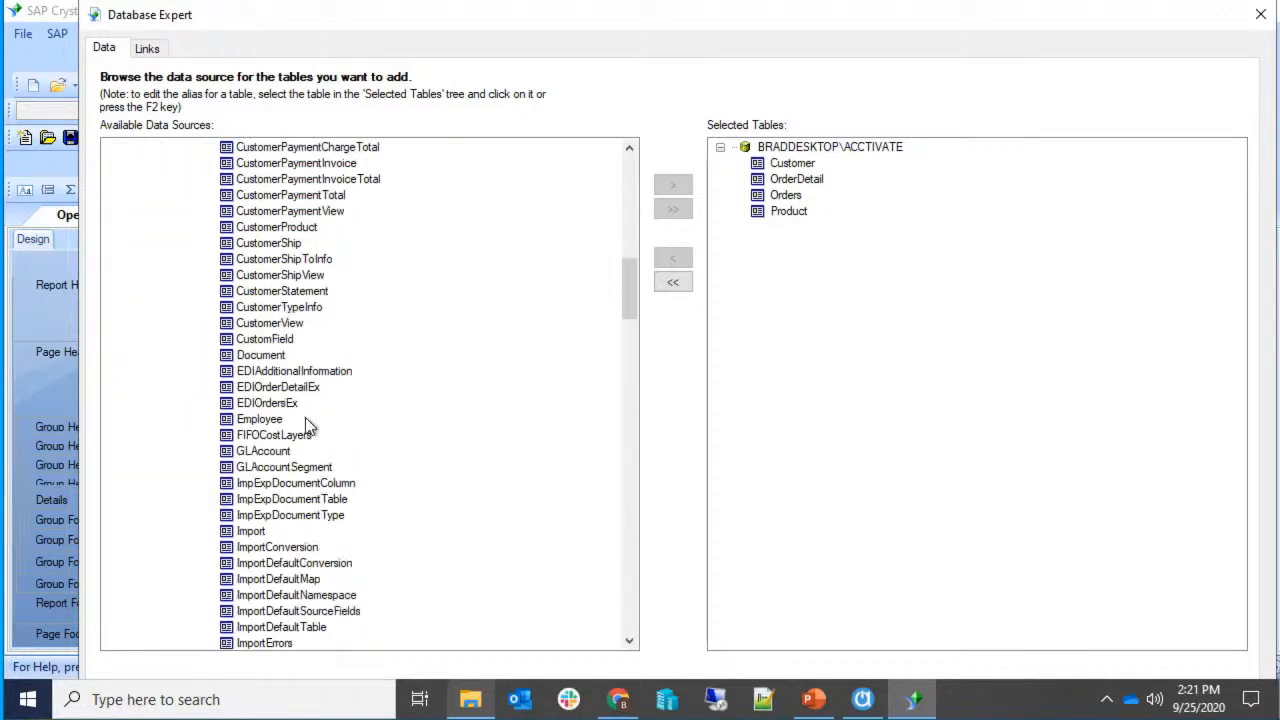
left_click_drag(633, 298, 624, 395)
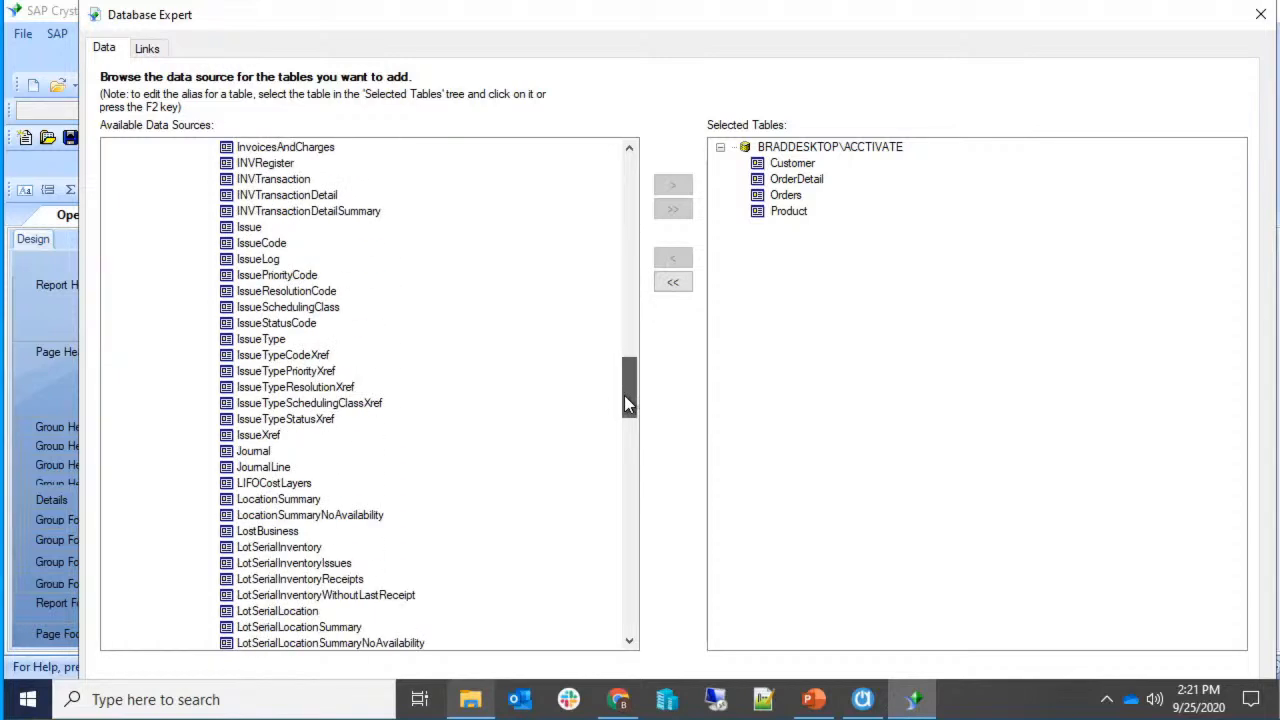
left_click_drag(624, 395, 626, 526)
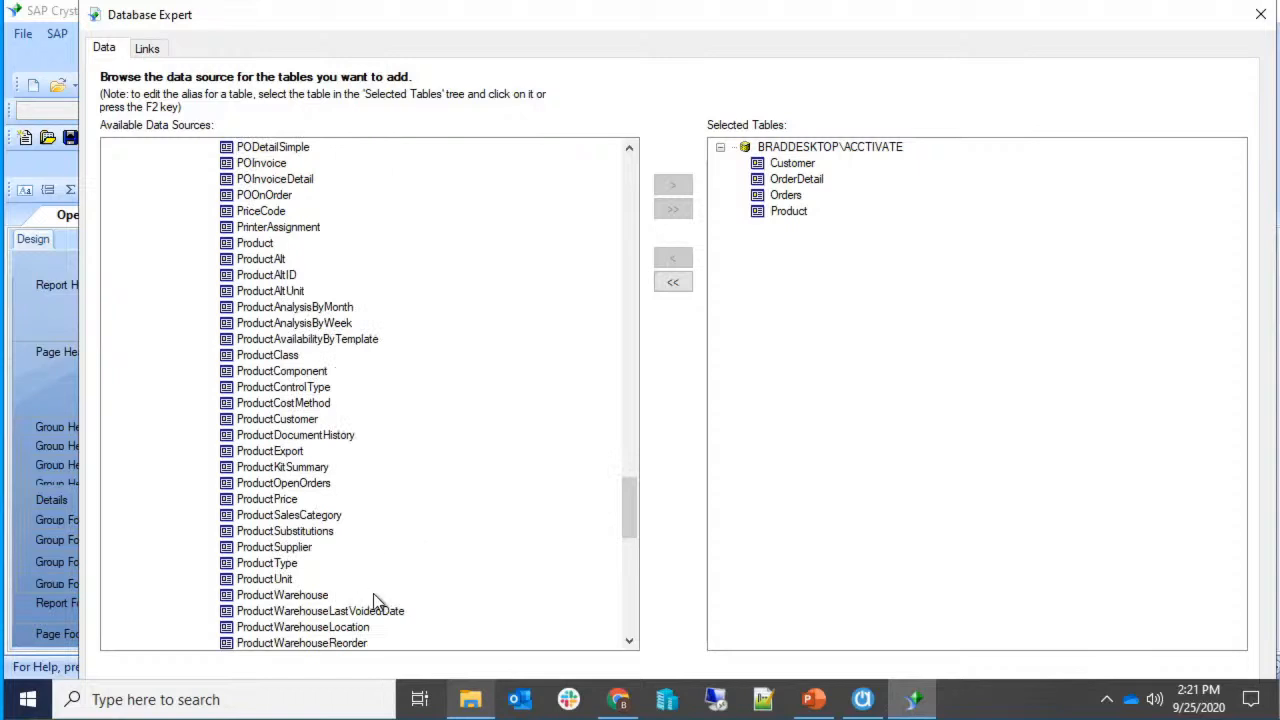
scroll(366, 598, "down", 3)
left_click(346, 515)
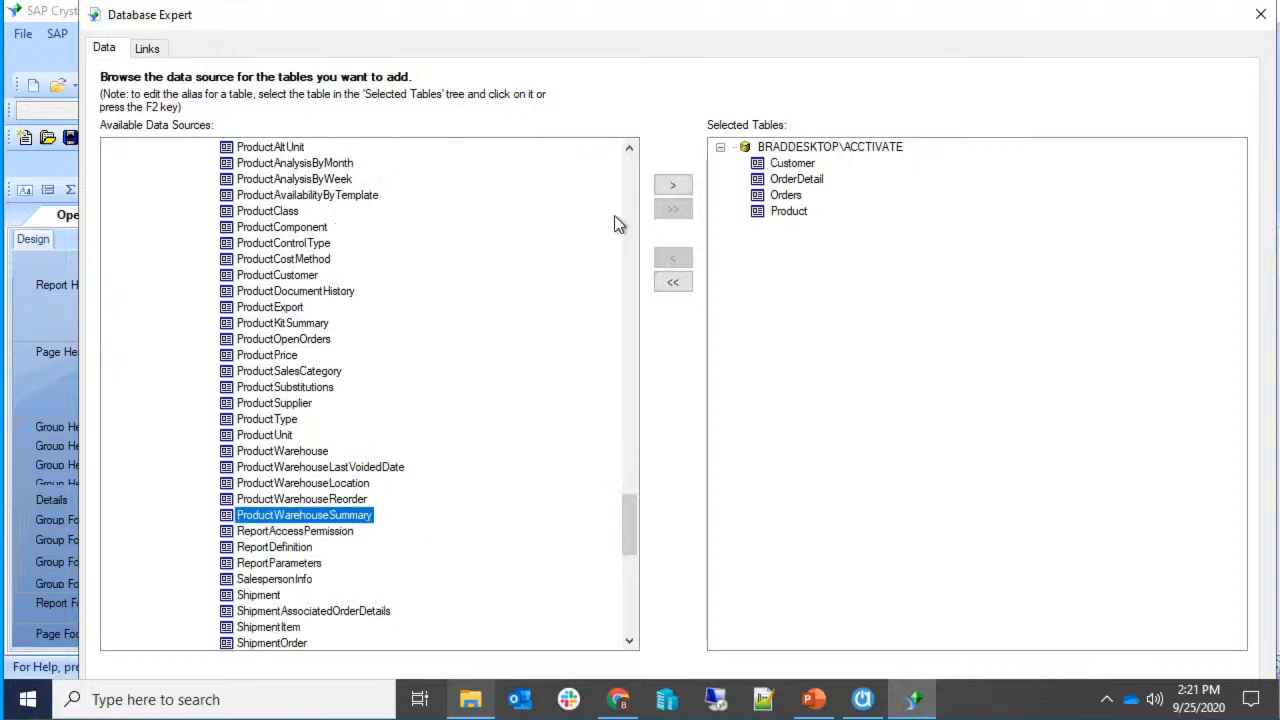
left_click(670, 190)
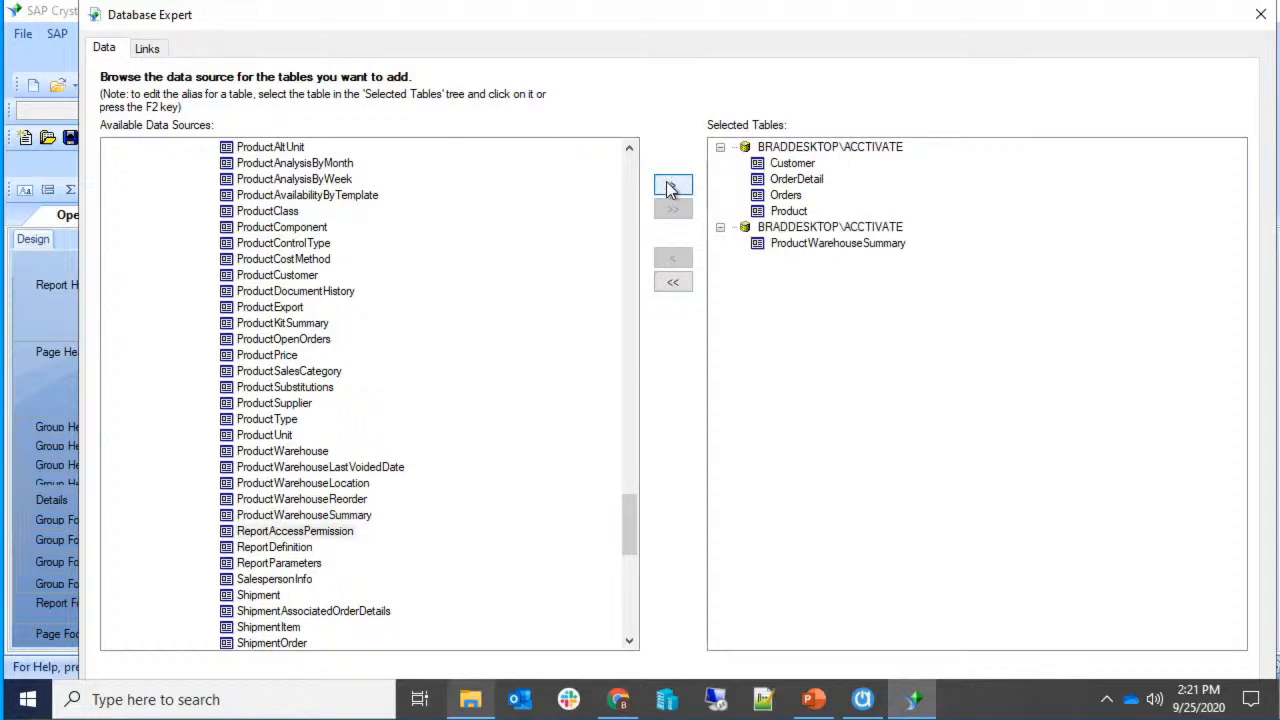
In the Links tab, move ProductWarehouseSummary aside and remove all its automatic links.
left_click(162, 49)
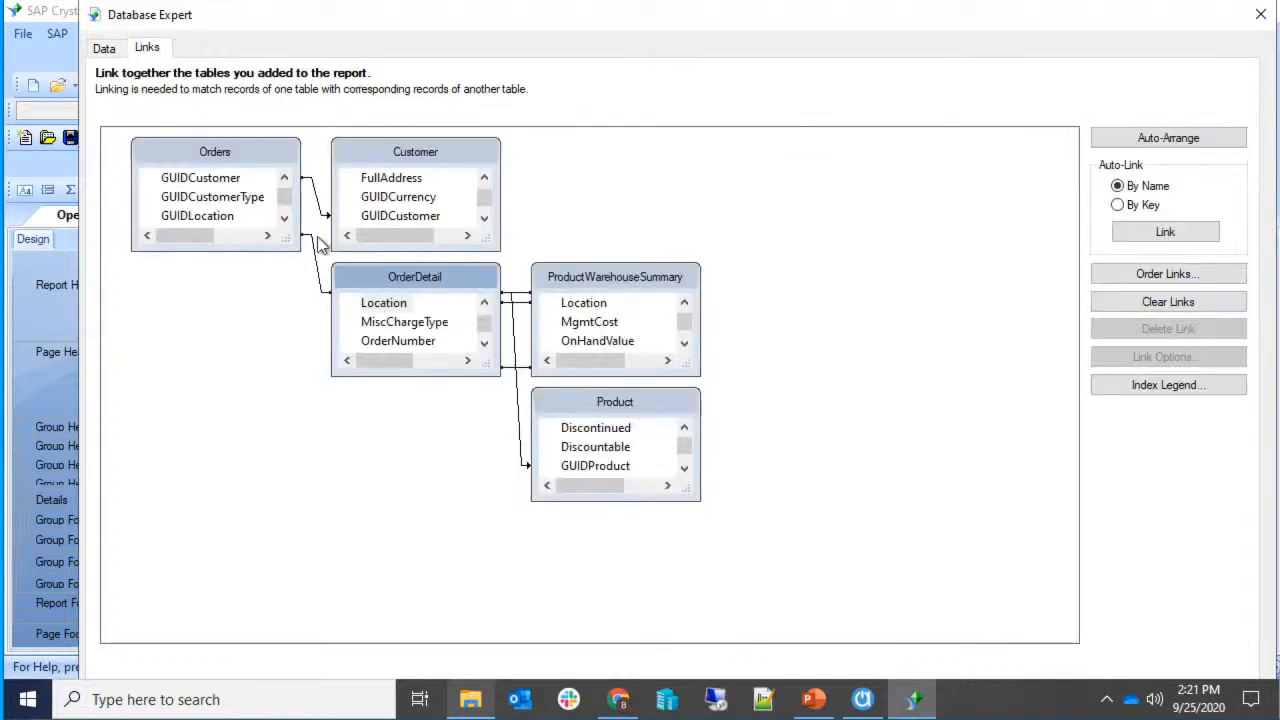
left_click_drag(605, 280, 821, 252)
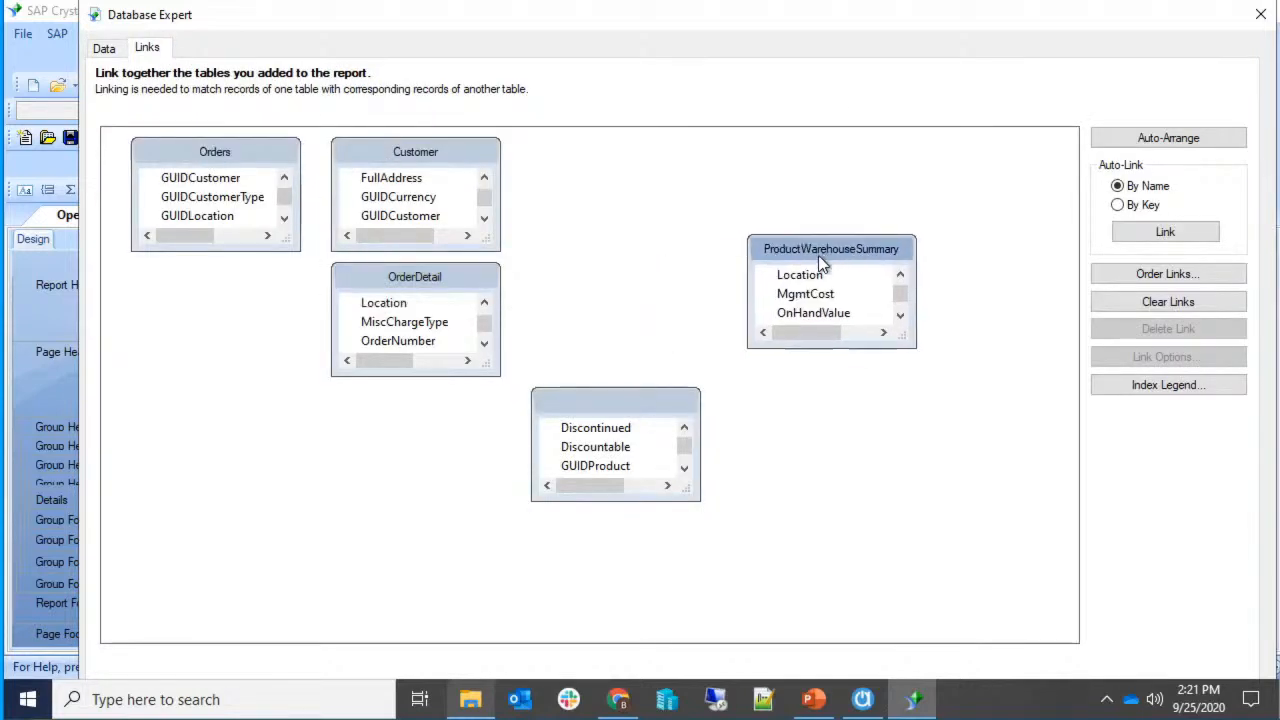
left_click(735, 276)
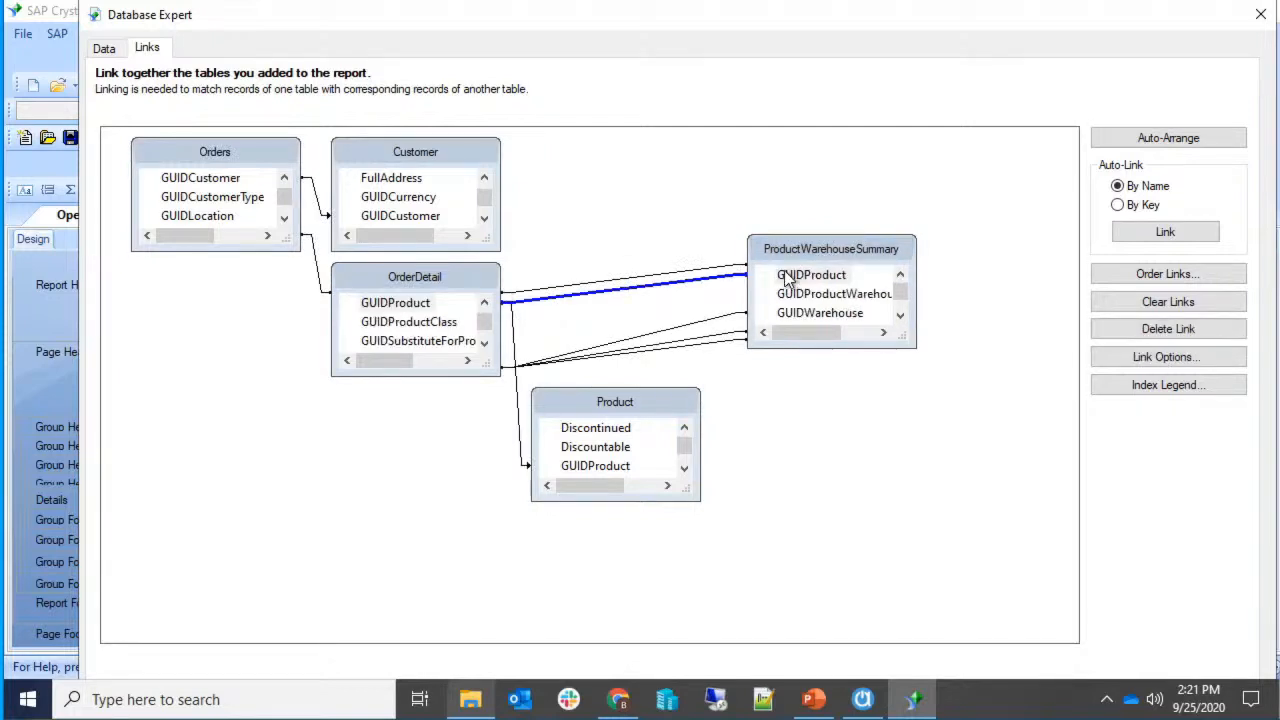
right_click(560, 291)
left_click(556, 294)
right_click(554, 296)
left_click(586, 386)
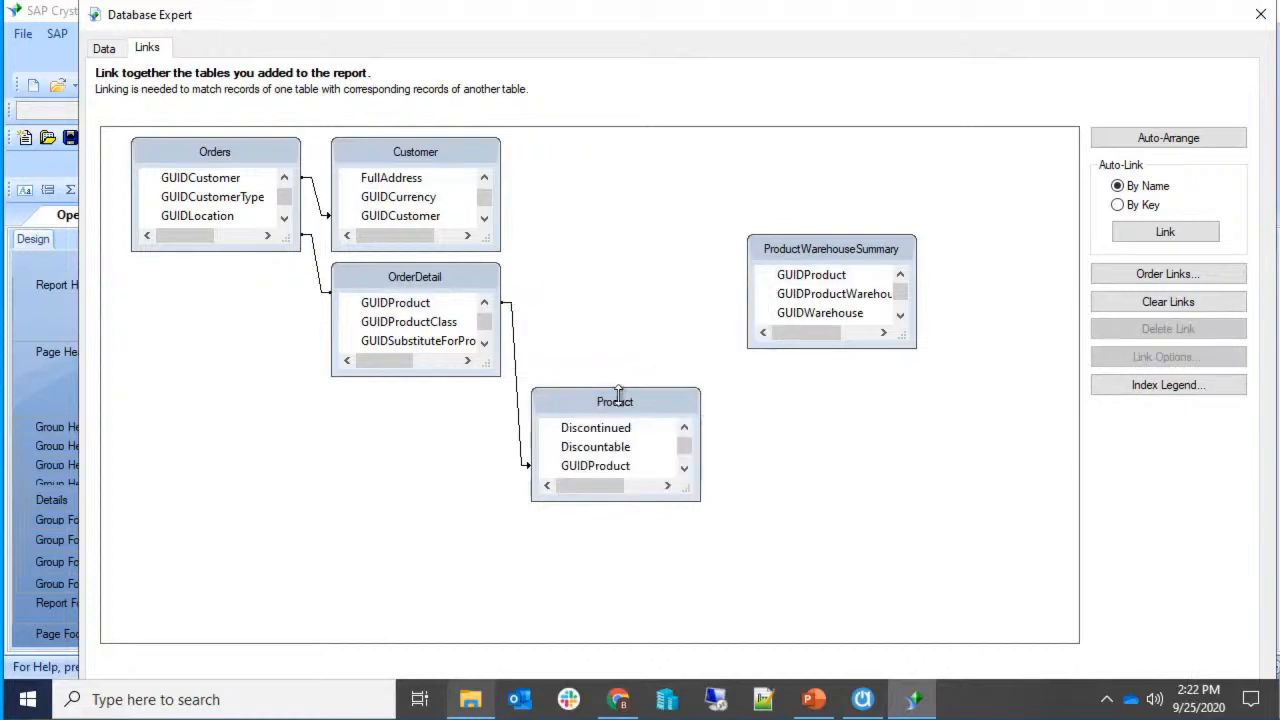
Link OrderDetail.GUIDProduct to ProductWarehouseSummary.GUIDProduct.
left_click(823, 338)
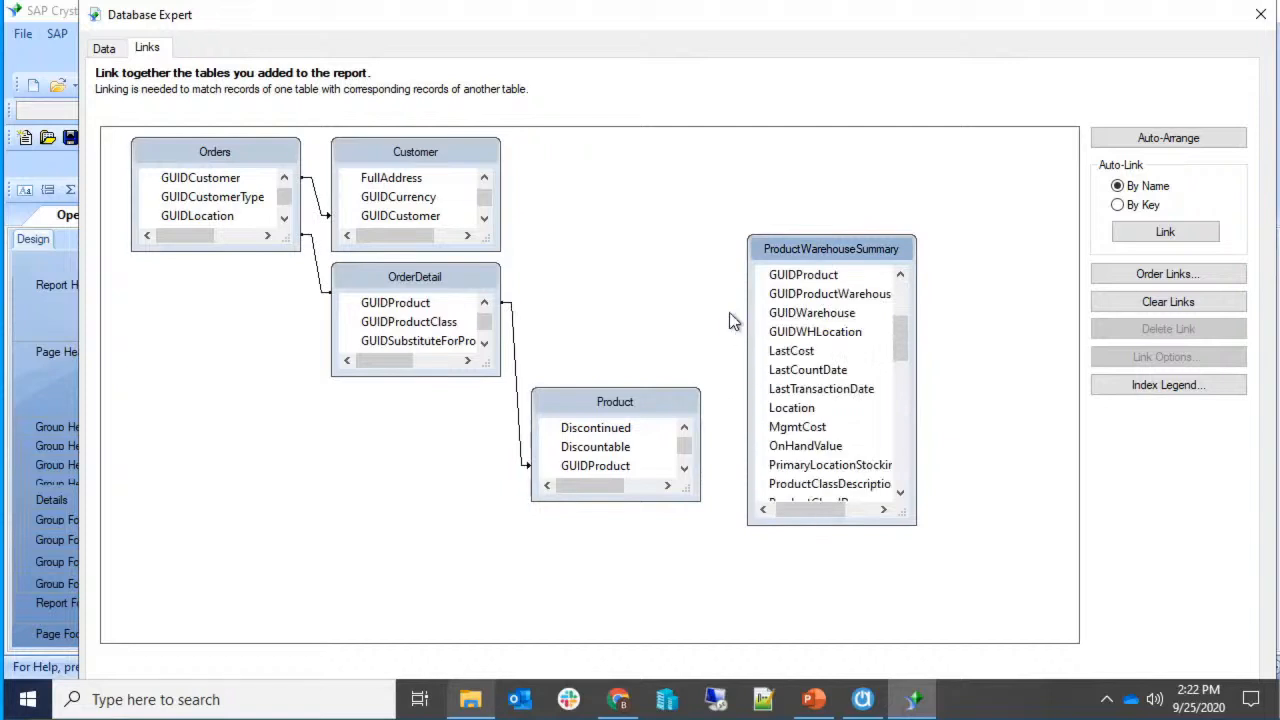
scroll(783, 337, "up", 3)
scroll(787, 355, "down", 1)
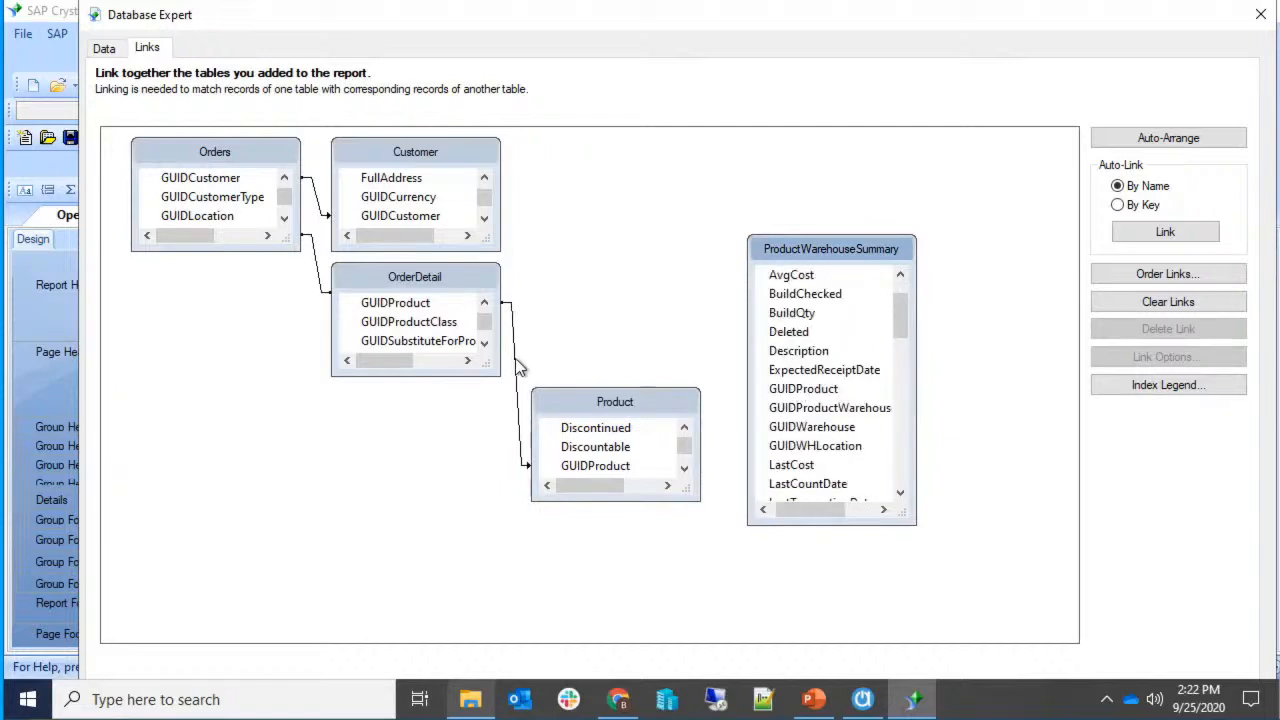
left_click(443, 366)
mouse_move(420, 305)
left_mouse_down()
mouse_move(646, 328)
mouse_move(449, 322)
mouse_move(868, 372)
left_mouse_up()
scroll(853, 395, "down", 4)
scroll(853, 395, "up", 5)
scroll(851, 400, "down", 2)
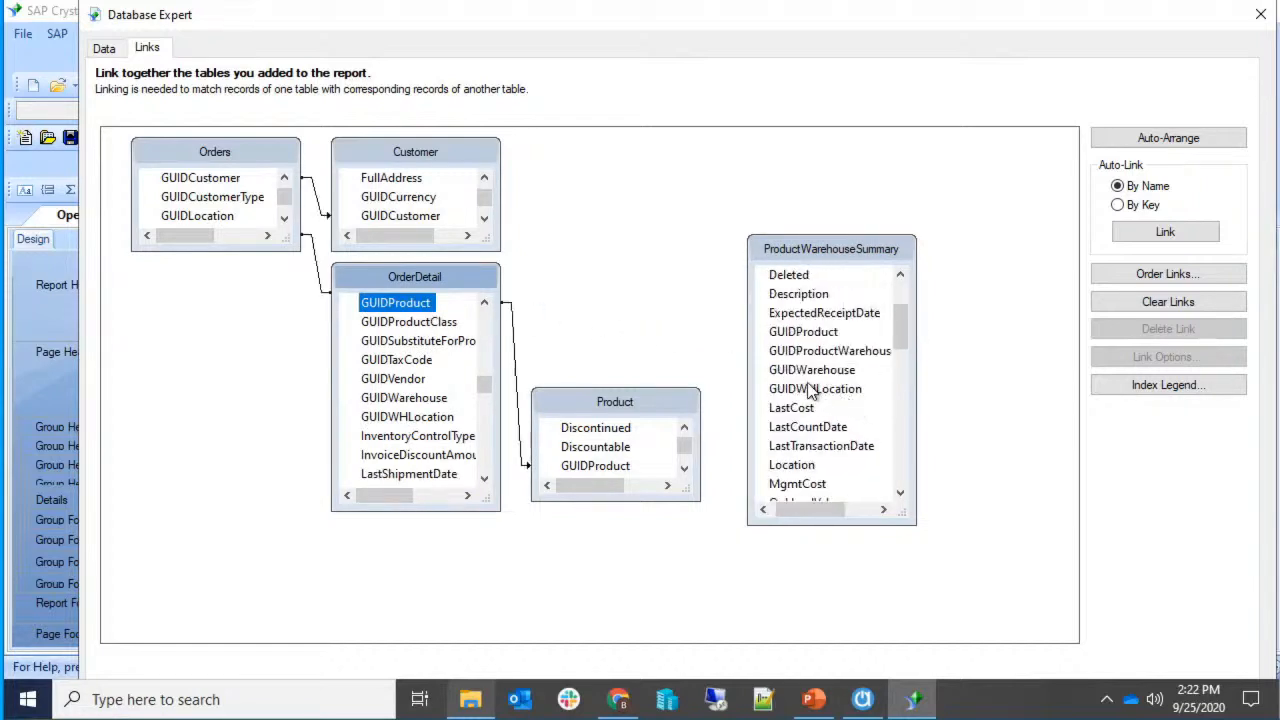
left_click_drag(420, 305, 778, 348)
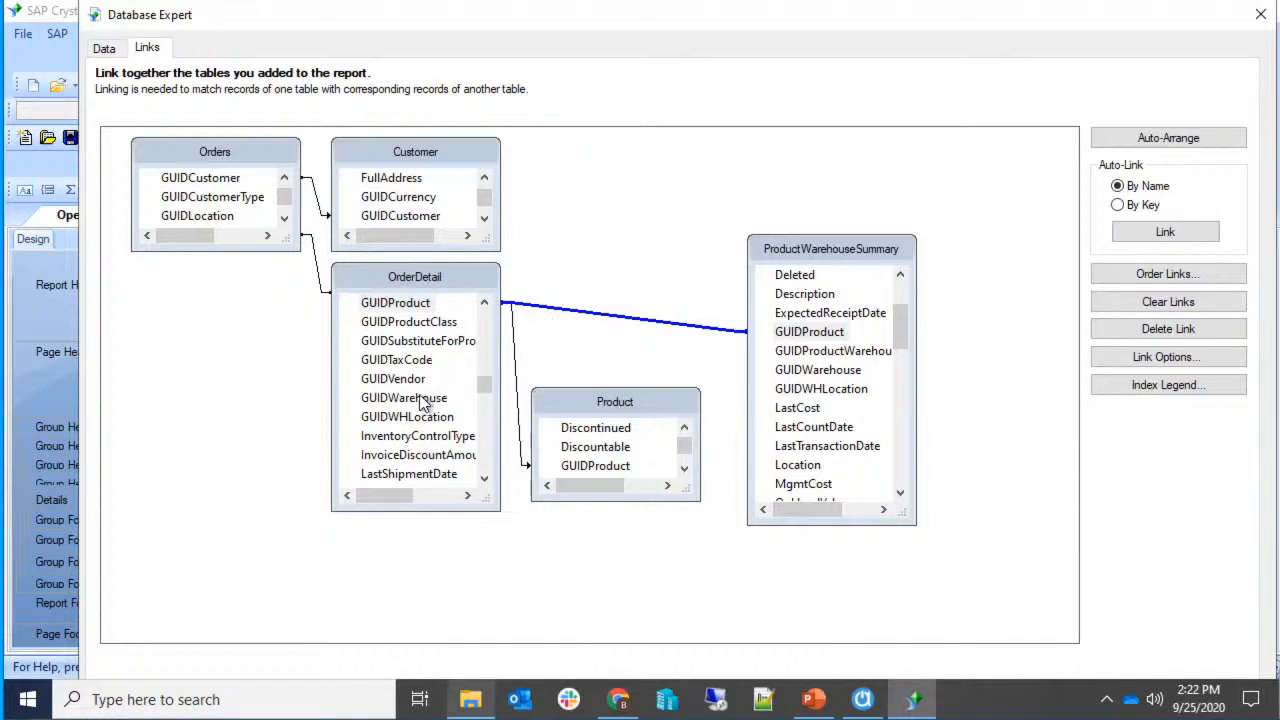
Link OrderDetail.GUIDWarehouse to ProductWarehouseSummary.GUIDWarehouse as a Left Outer Join.
left_click_drag(425, 400, 796, 376)
right_click(731, 372)
left_click(708, 375)
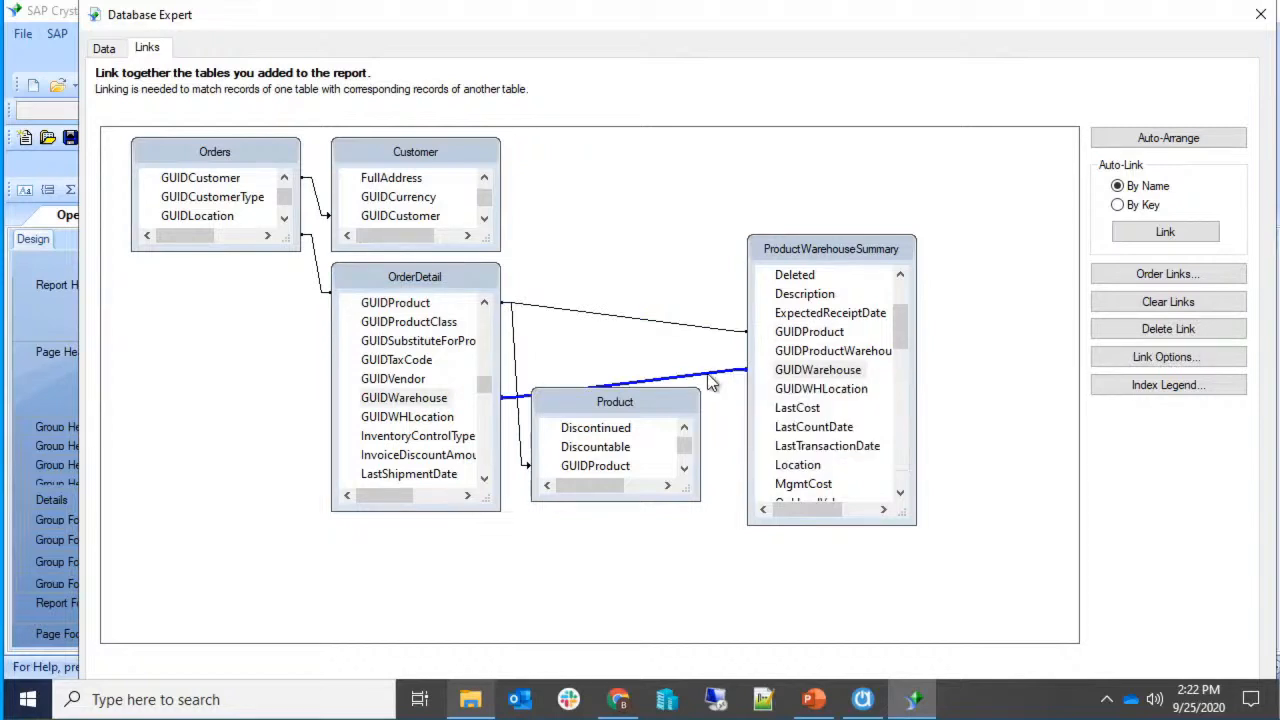
right_click(711, 383)
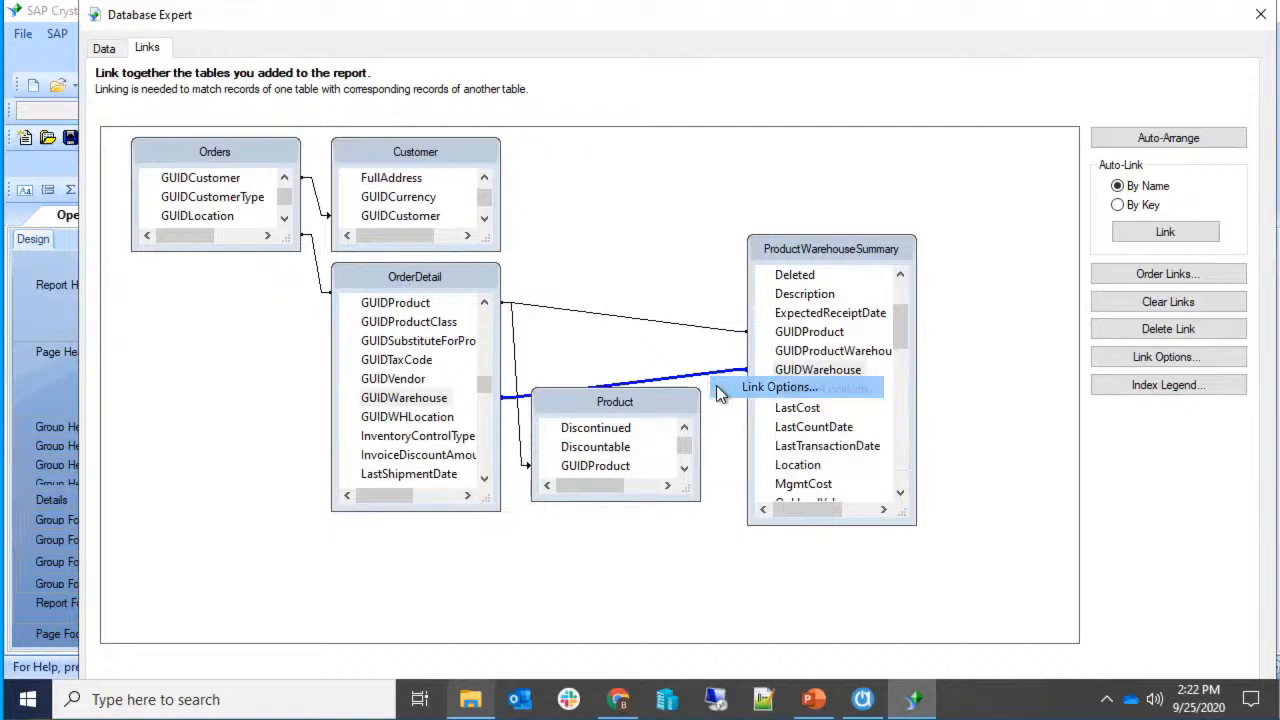
left_click(720, 389)
left_click(468, 368)
left_click(592, 492)
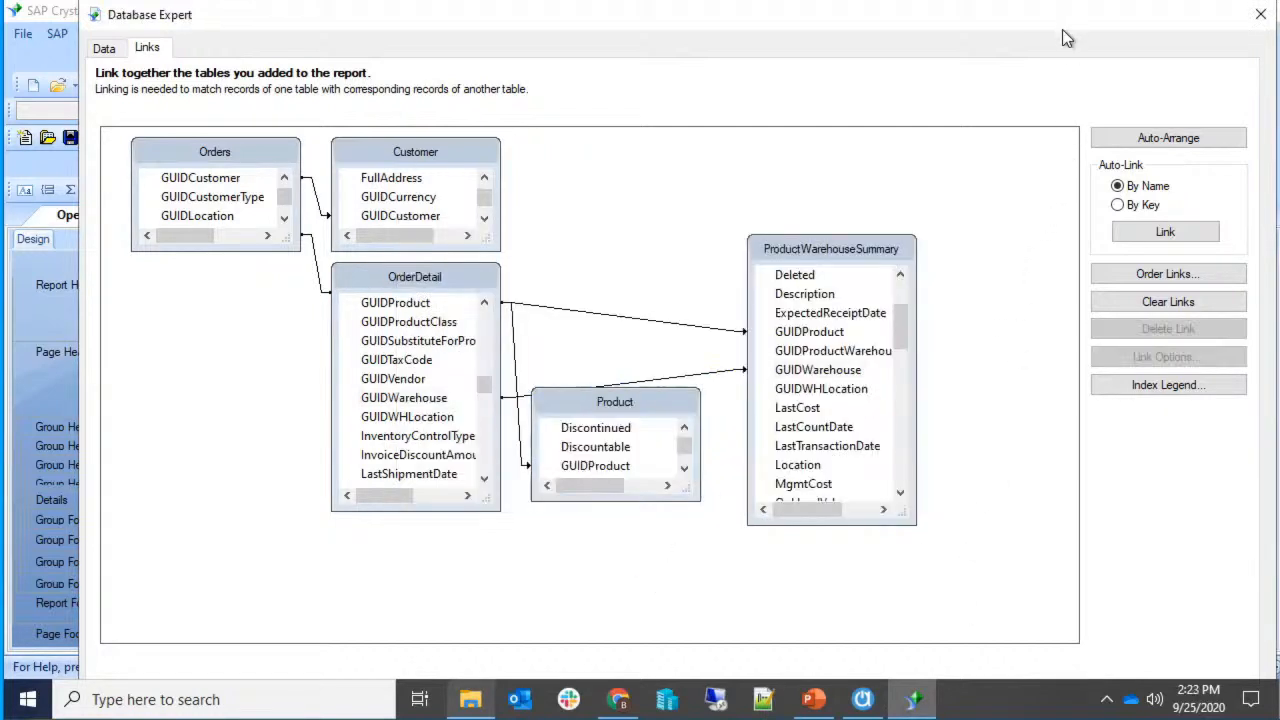
Reposition and shrink the Database Expert window, then accept the table links.
left_click_drag(1125, 18, 1080, 17)
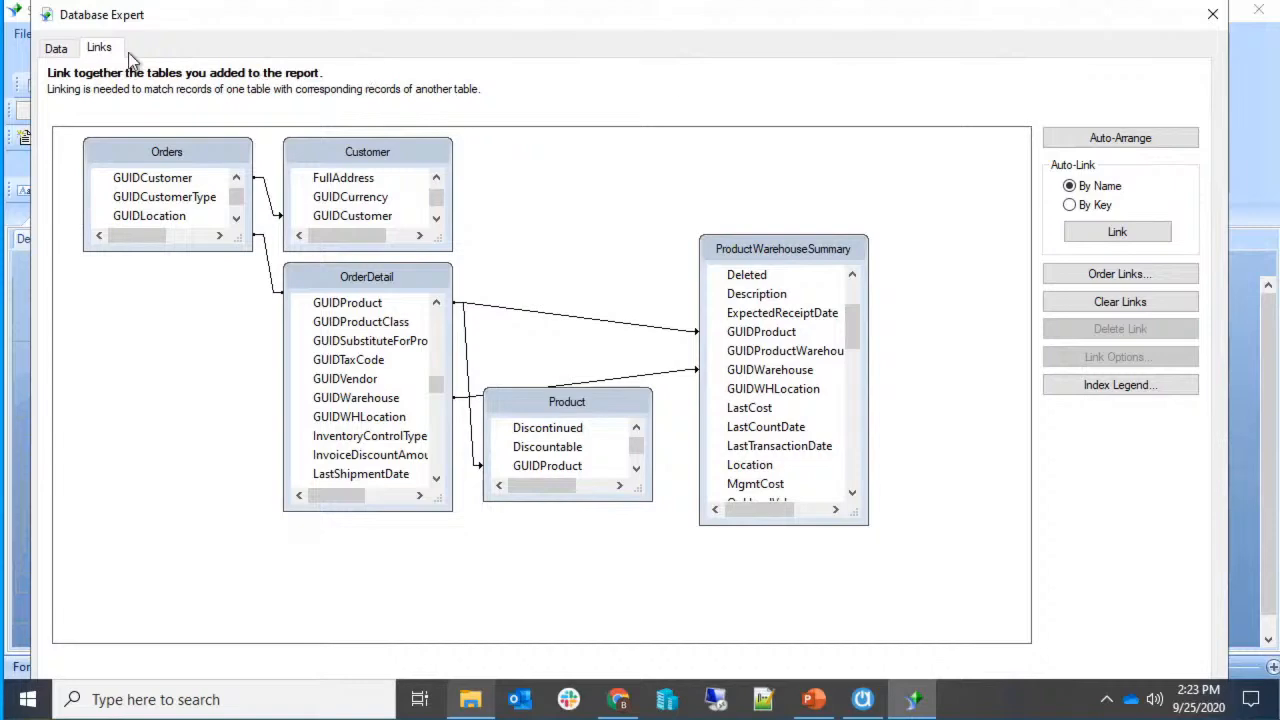
left_click_drag(28, 5, 108, 76)
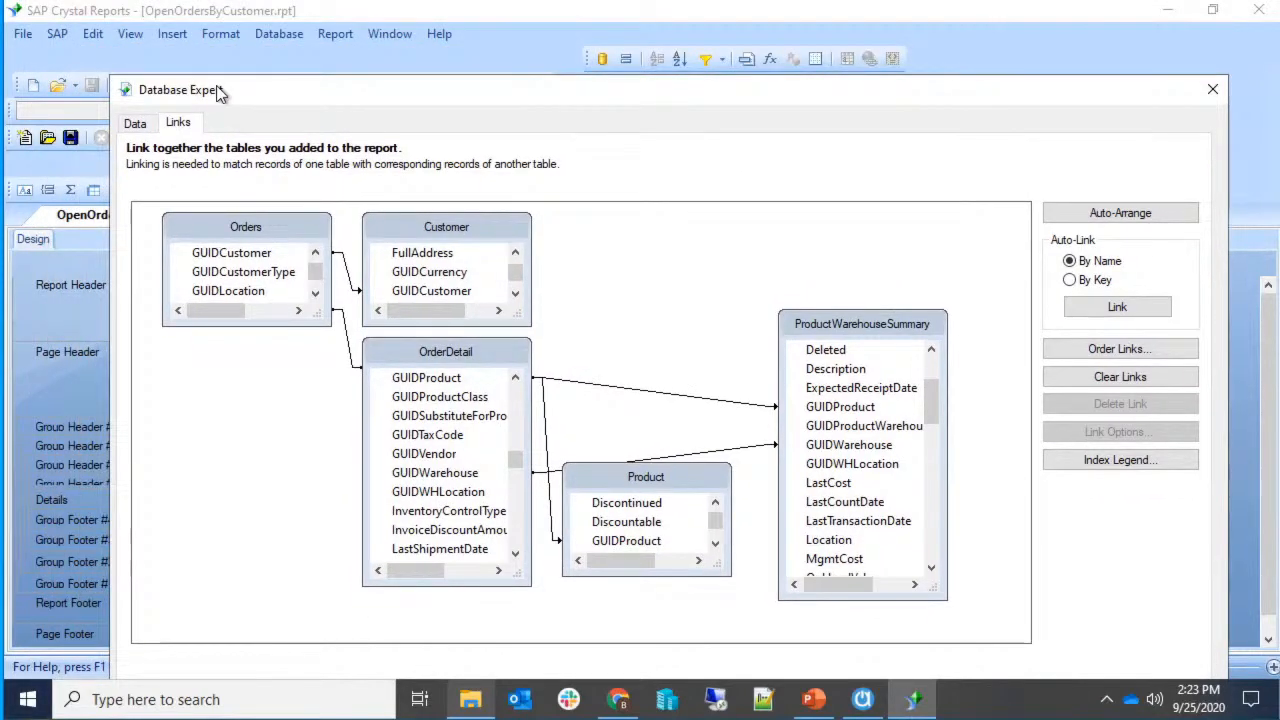
left_click_drag(219, 88, 174, 28)
left_click(967, 637)
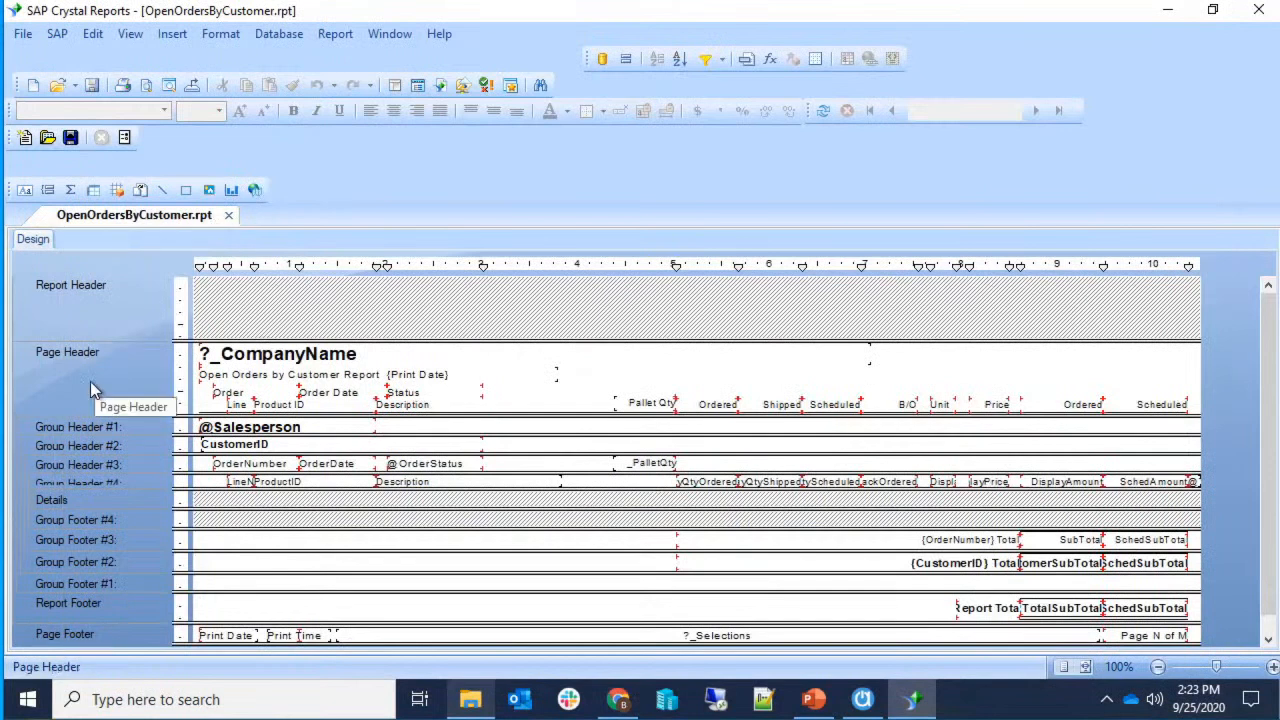
Preview the report past the parameter prompt and show the Field Explorer.
key("Return")
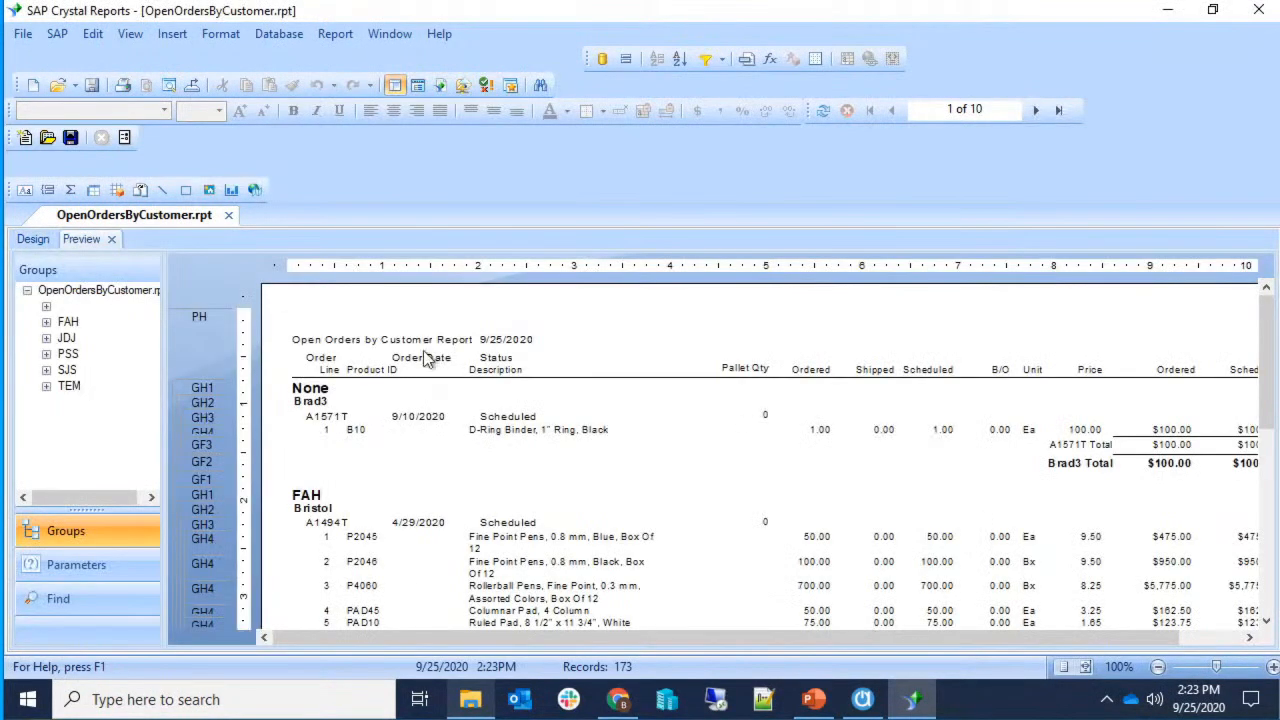
left_click_drag(803, 636, 1020, 639)
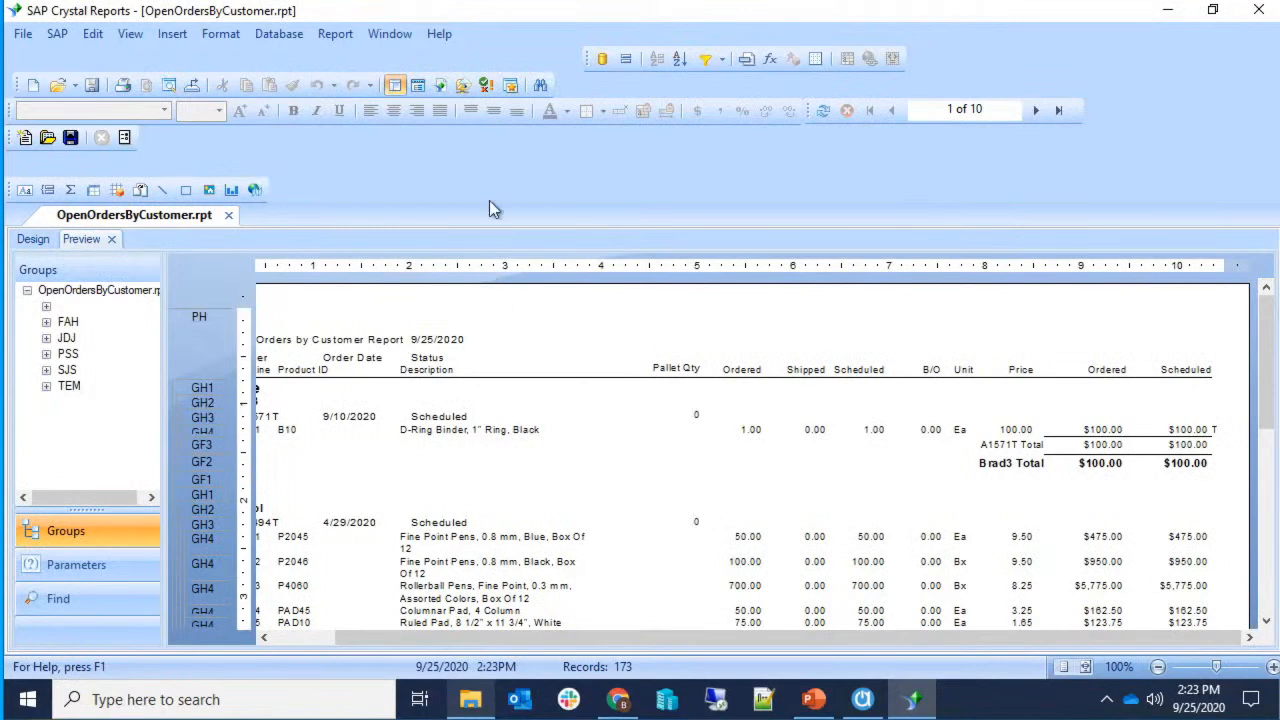
left_click(129, 36)
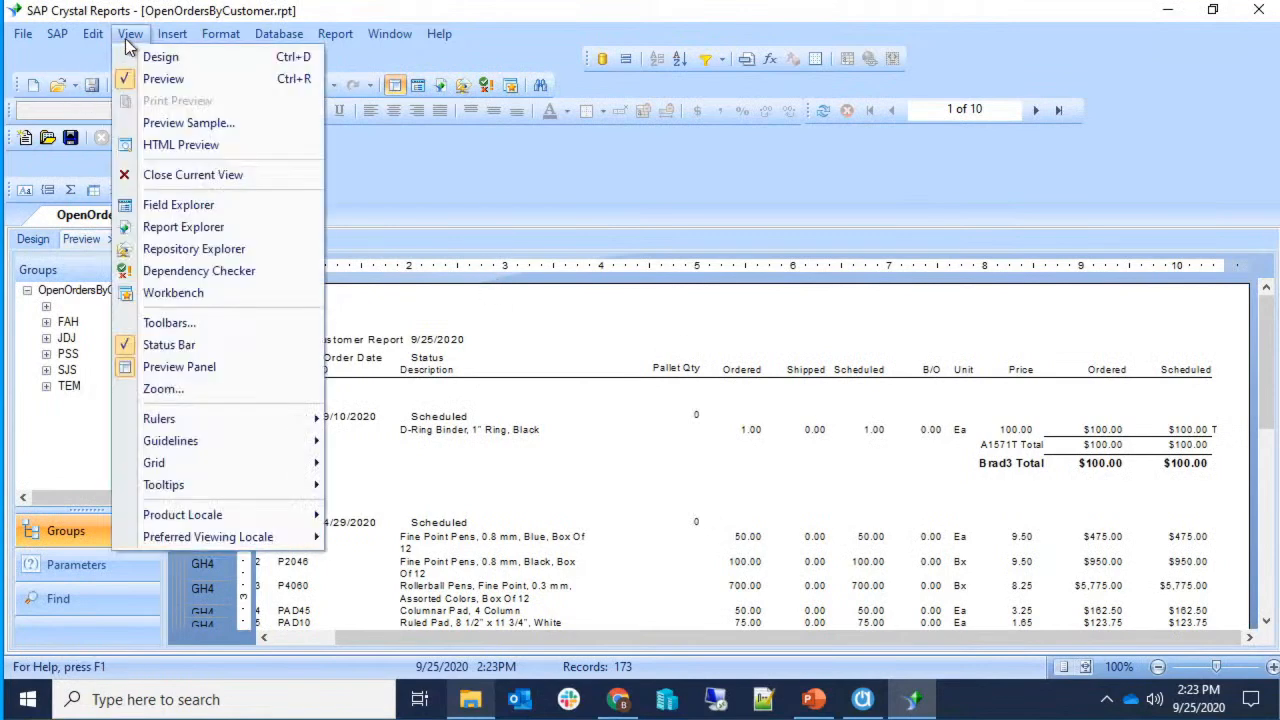
left_click(212, 204)
Expand Database Fields to check ProductWarehouseSummary's fields, then refresh the report with F5.
left_click(1122, 256)
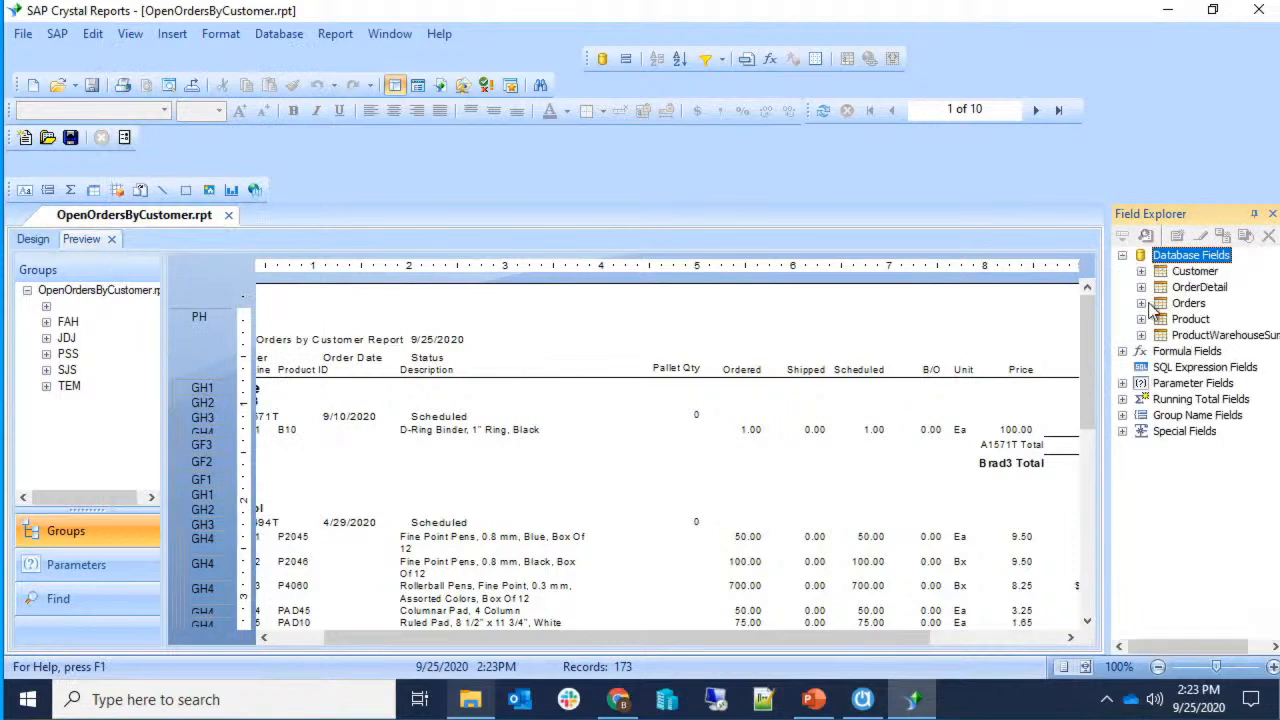
left_click(1142, 336)
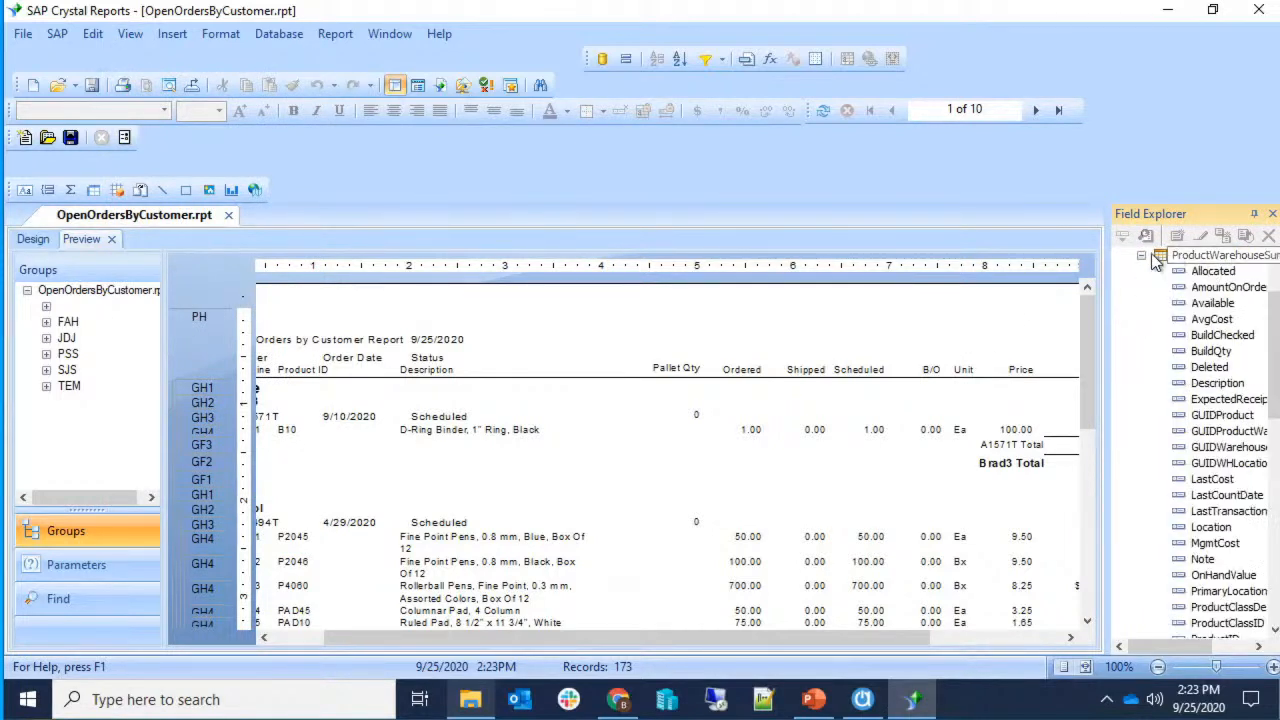
left_click(1198, 368)
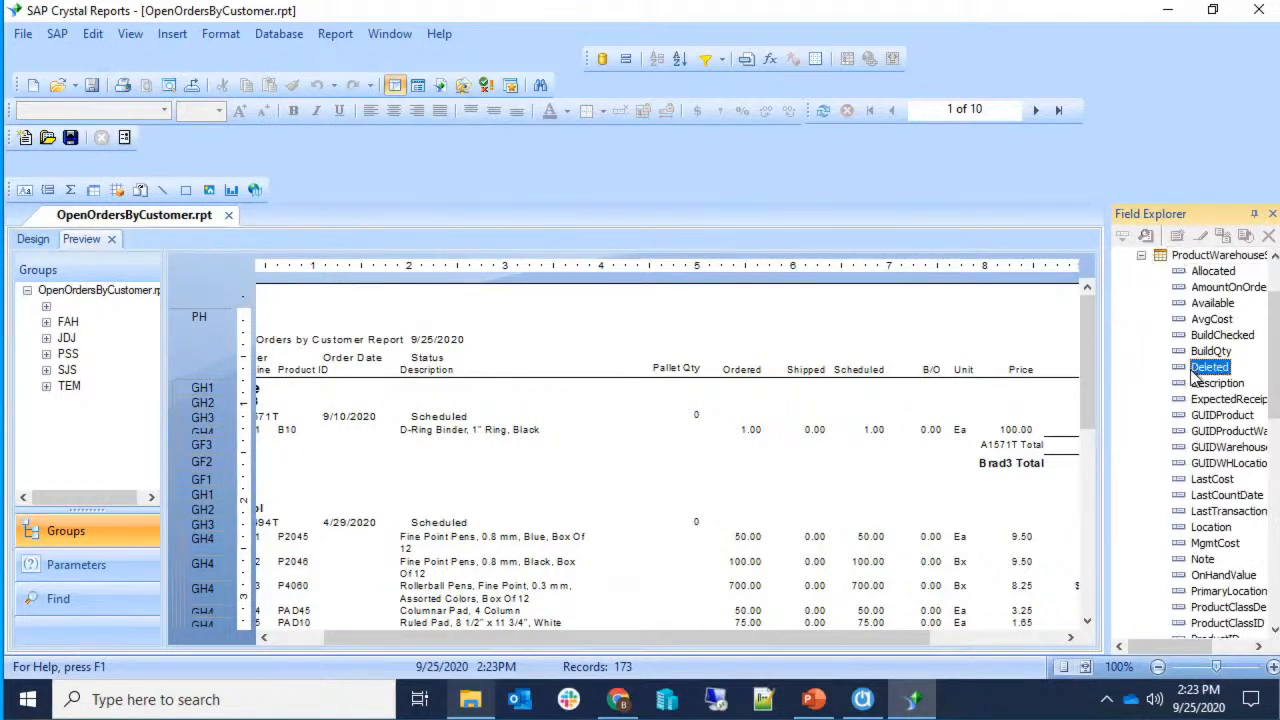
left_click(1141, 257)
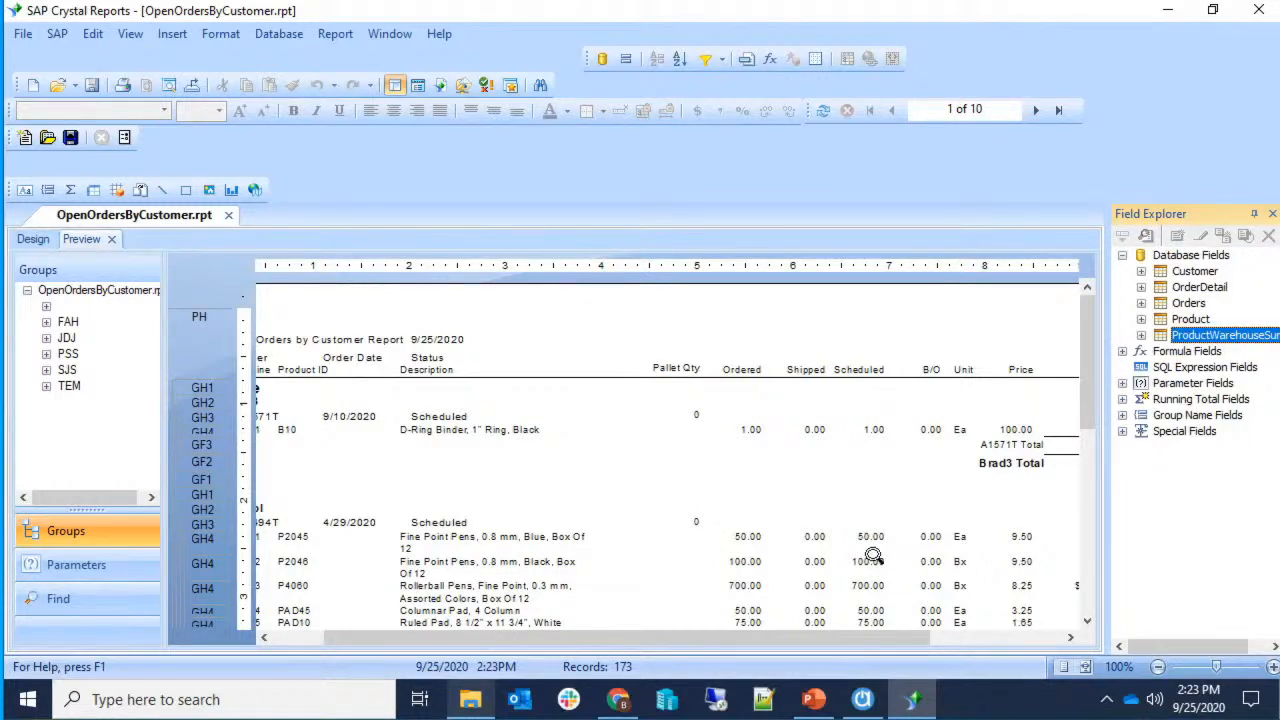
left_click_drag(795, 637, 605, 637)
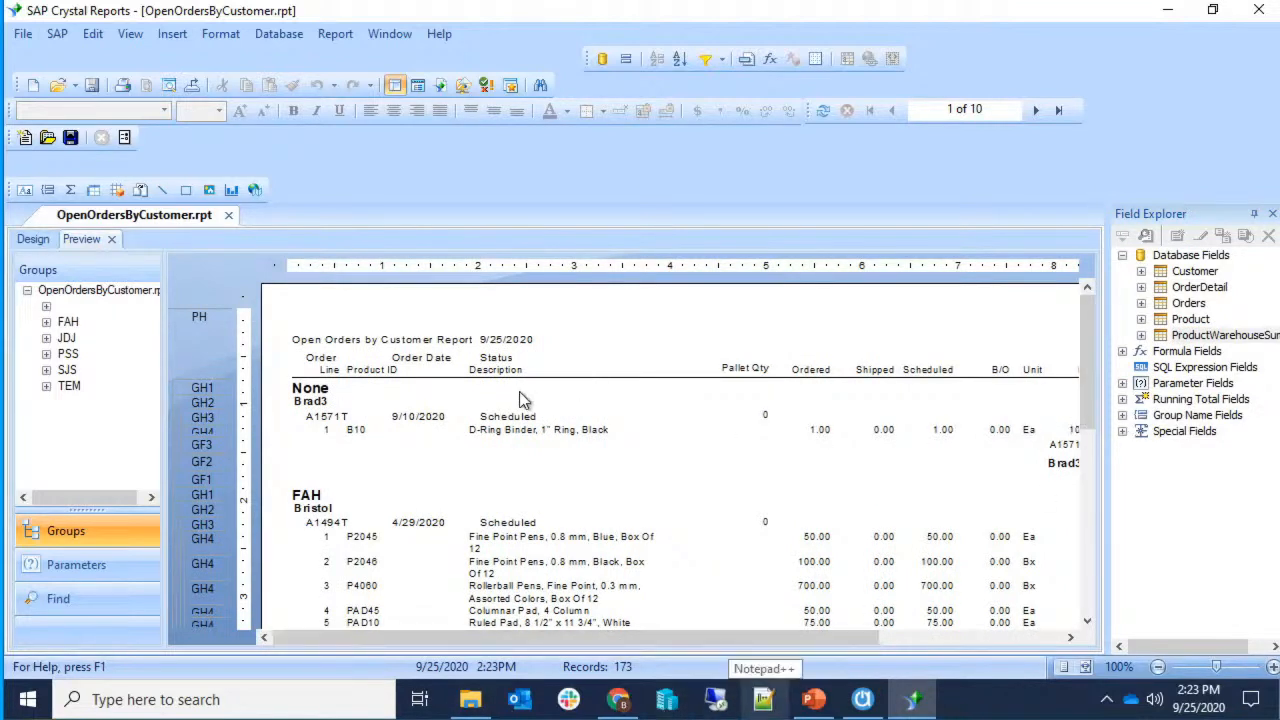
key("F5")
Refresh the report data, prompting for new parameter values and accepting them.
left_click(577, 313)
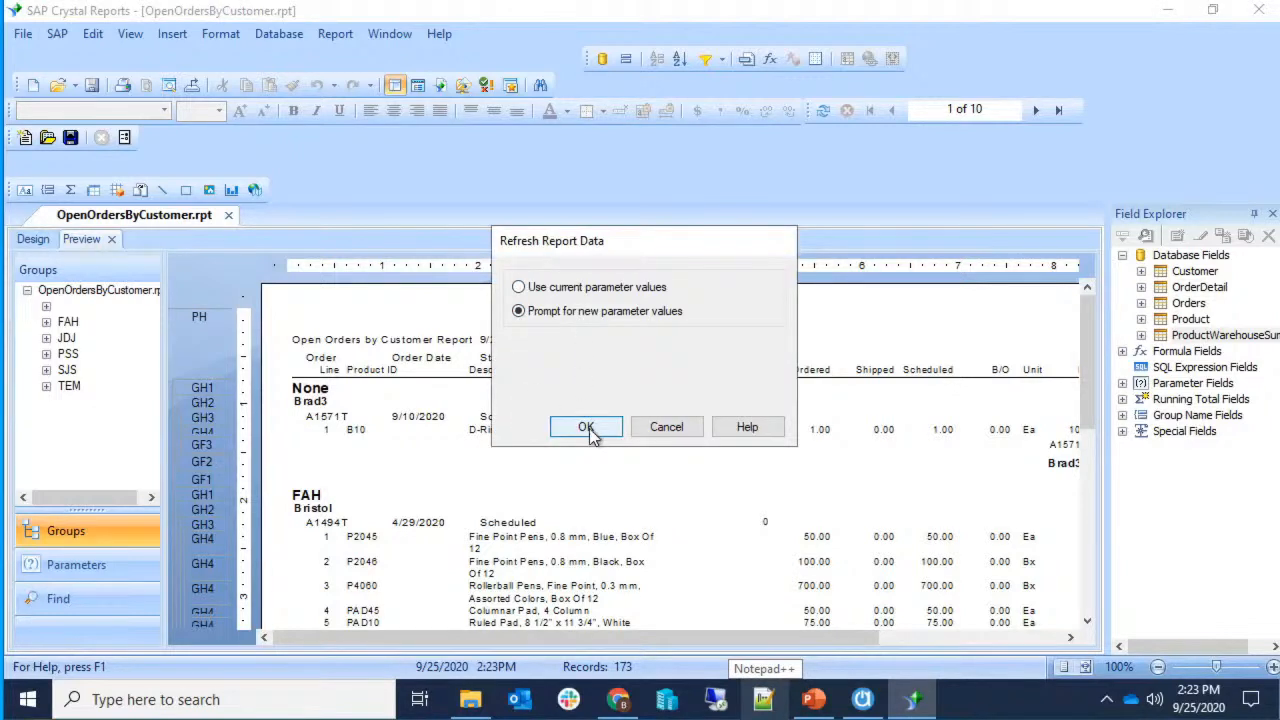
left_click(586, 427)
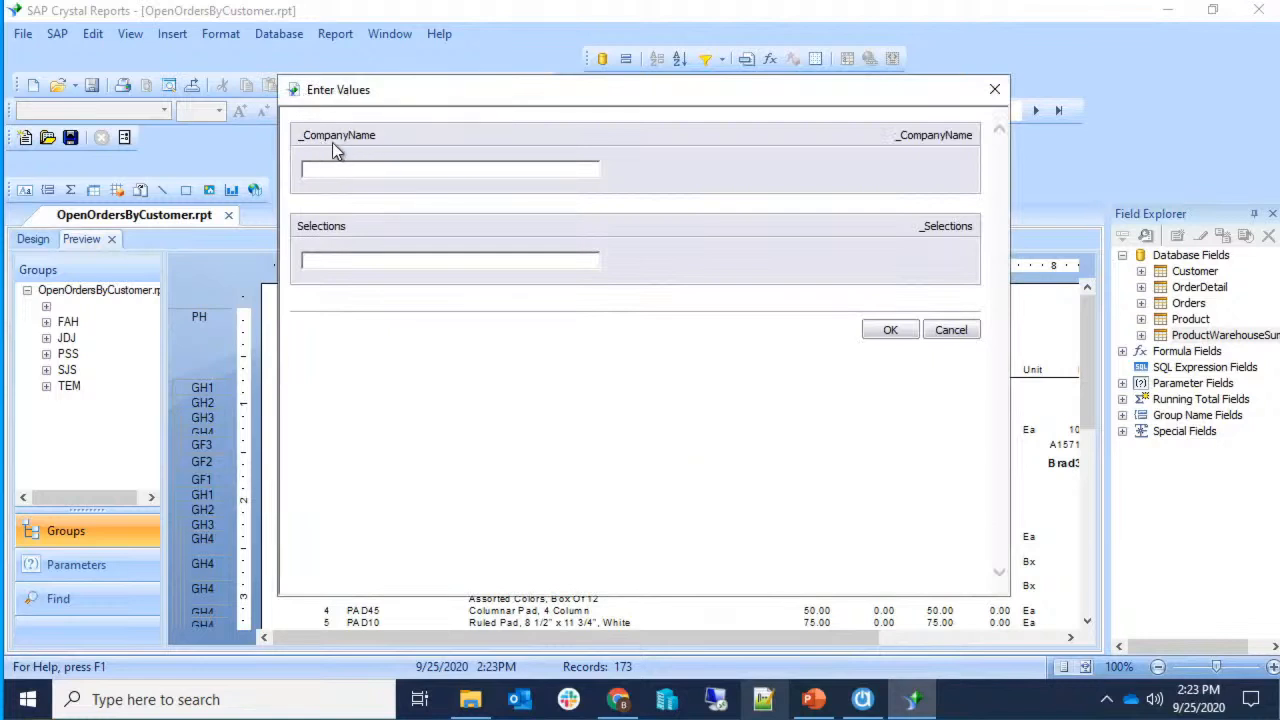
left_click(359, 256)
left_click(892, 331)
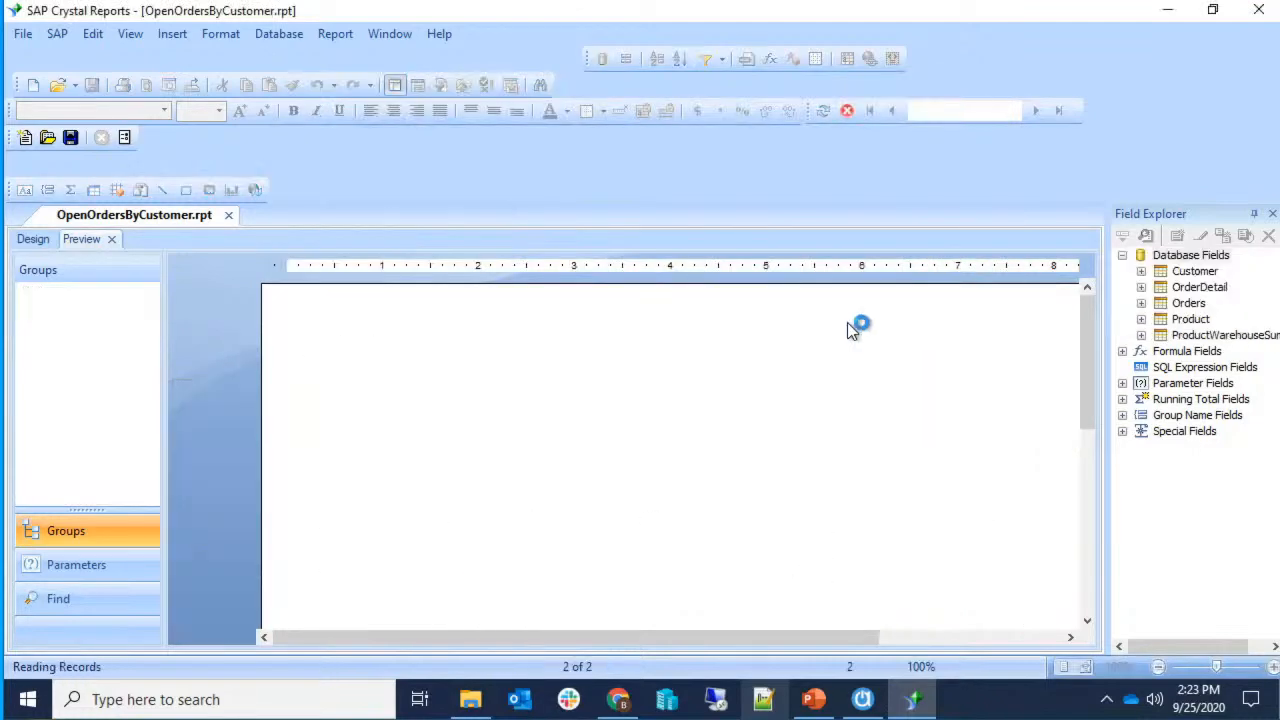
Check the ?_CompanyName field in Design, return to Preview, and switch to Activate.
left_click(38, 240)
left_click(252, 362)
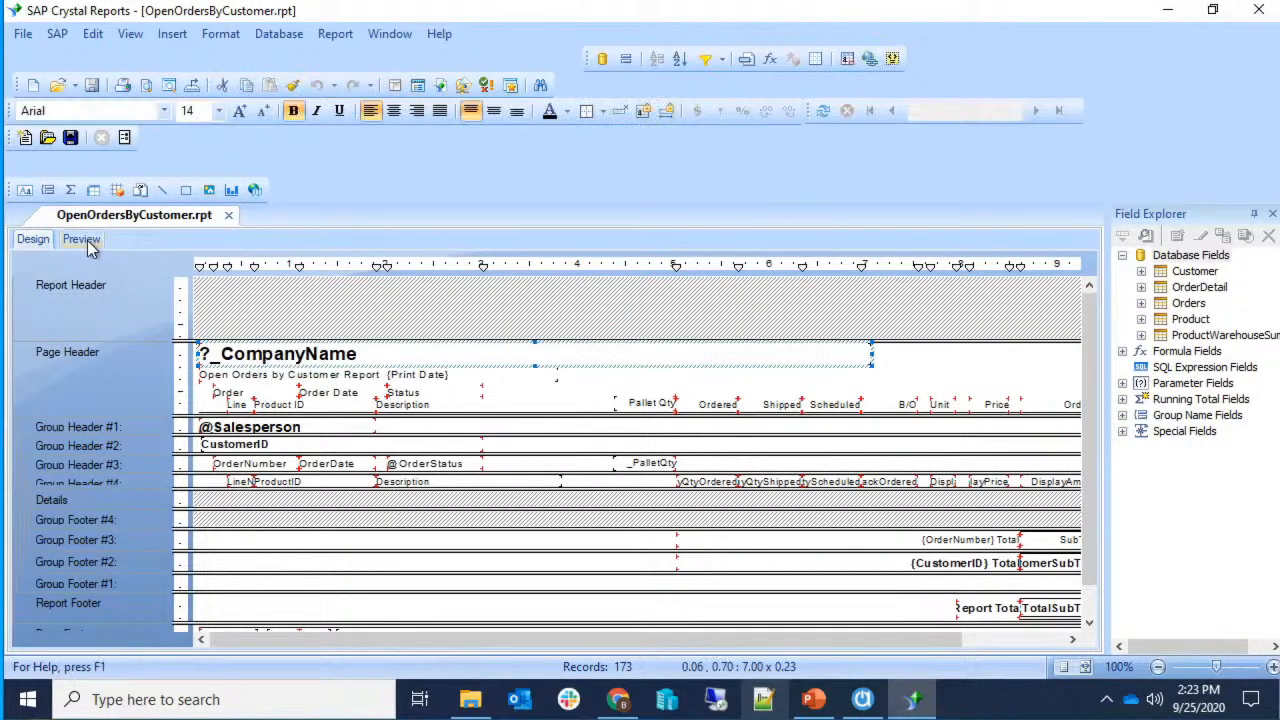
left_click(81, 239)
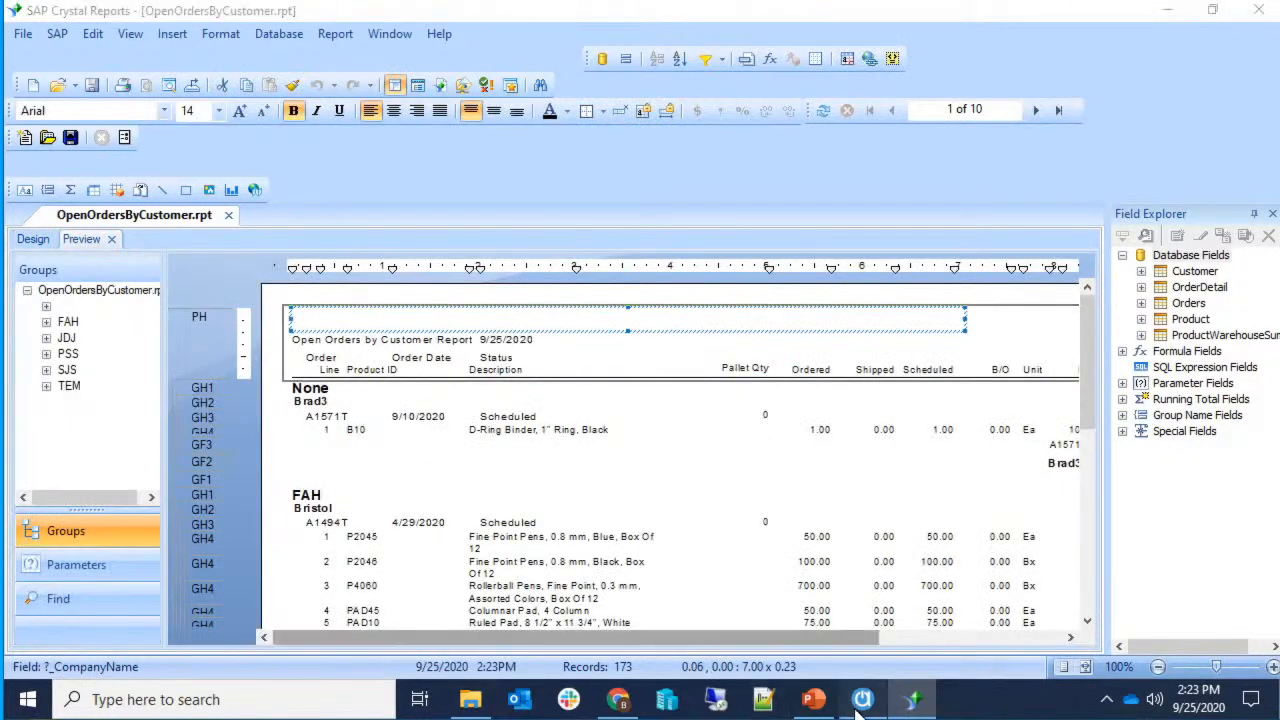
left_click(862, 699)
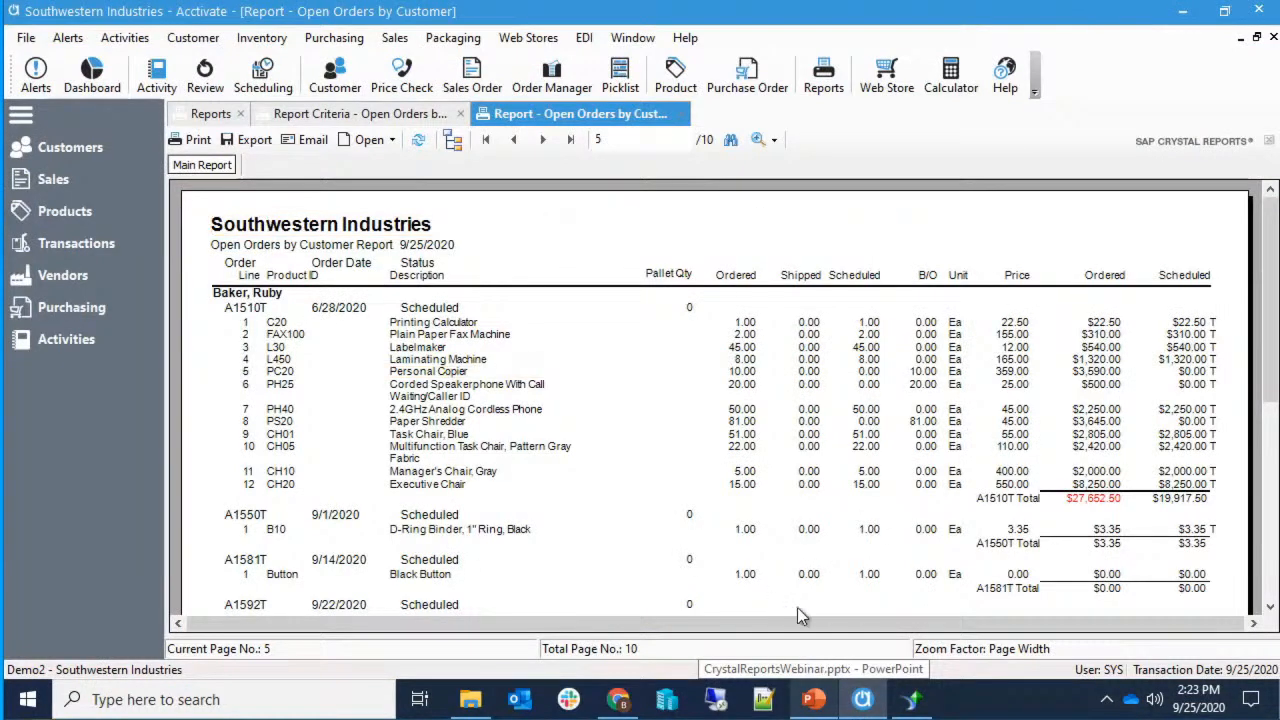
Inspect the _CompanyName and _Selections parameter fields, then scroll the Activate report for comparison.
left_click(912, 699)
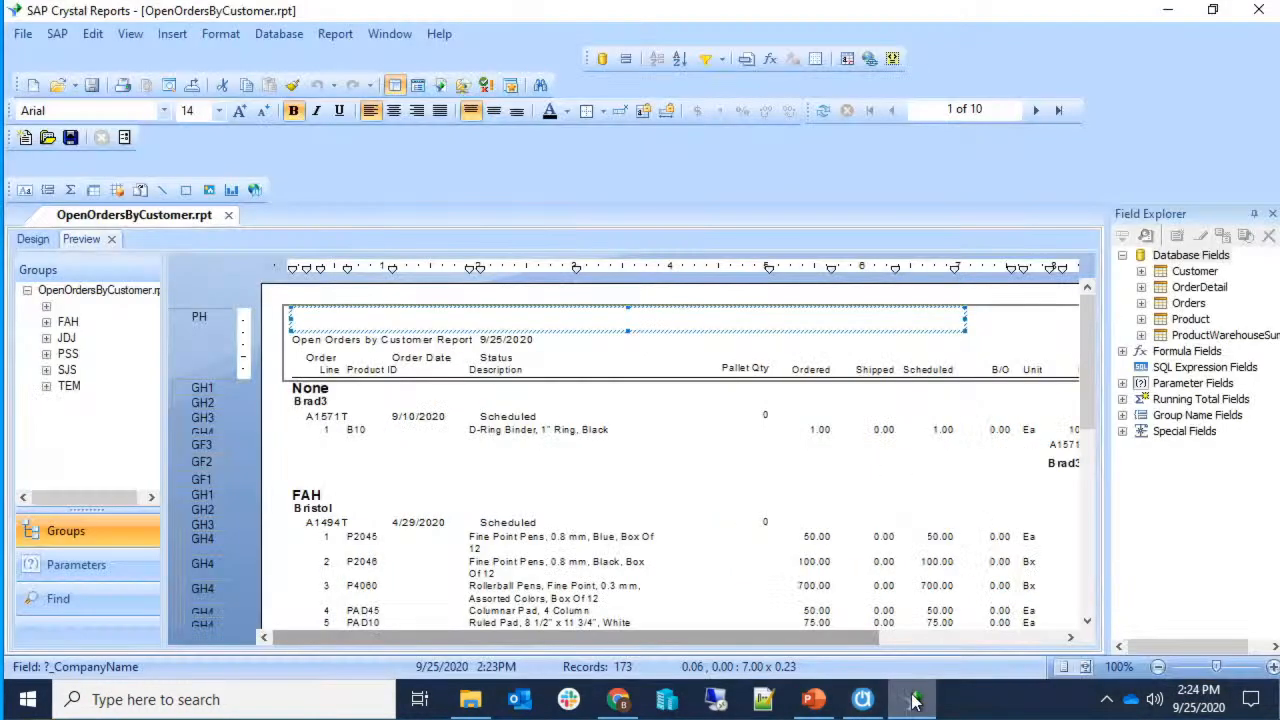
left_click(1122, 383)
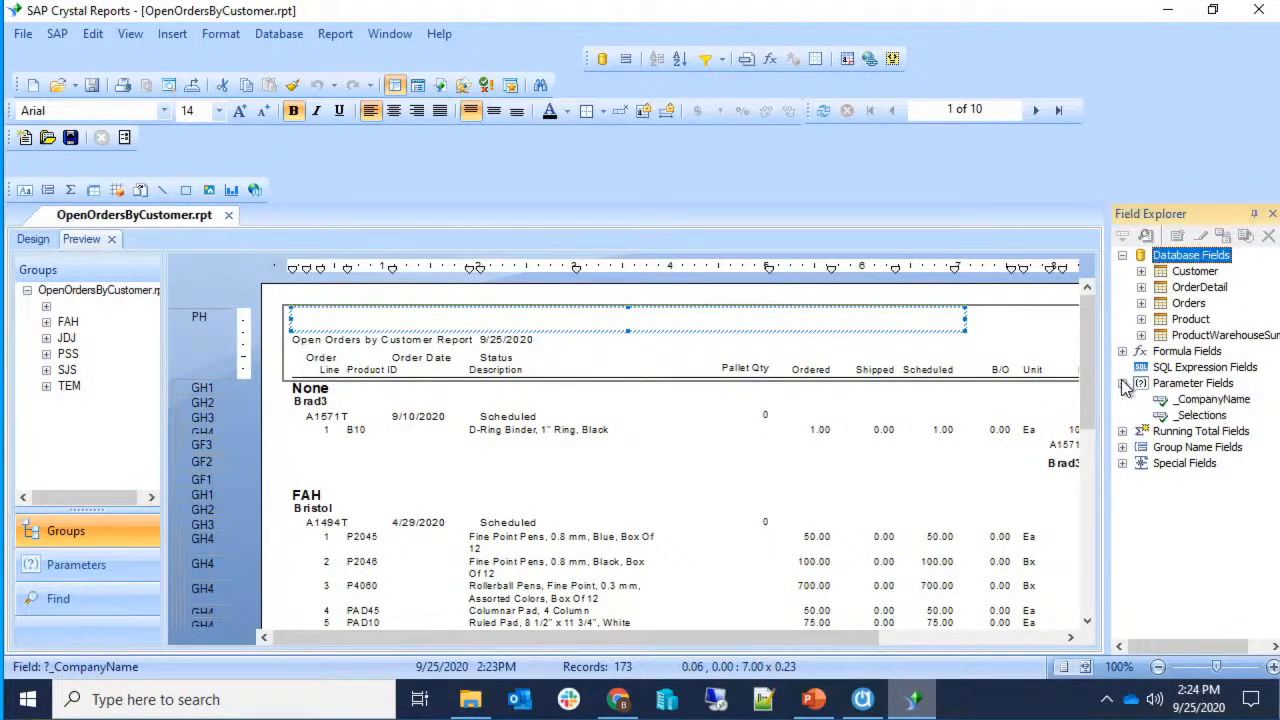
left_click(1180, 402)
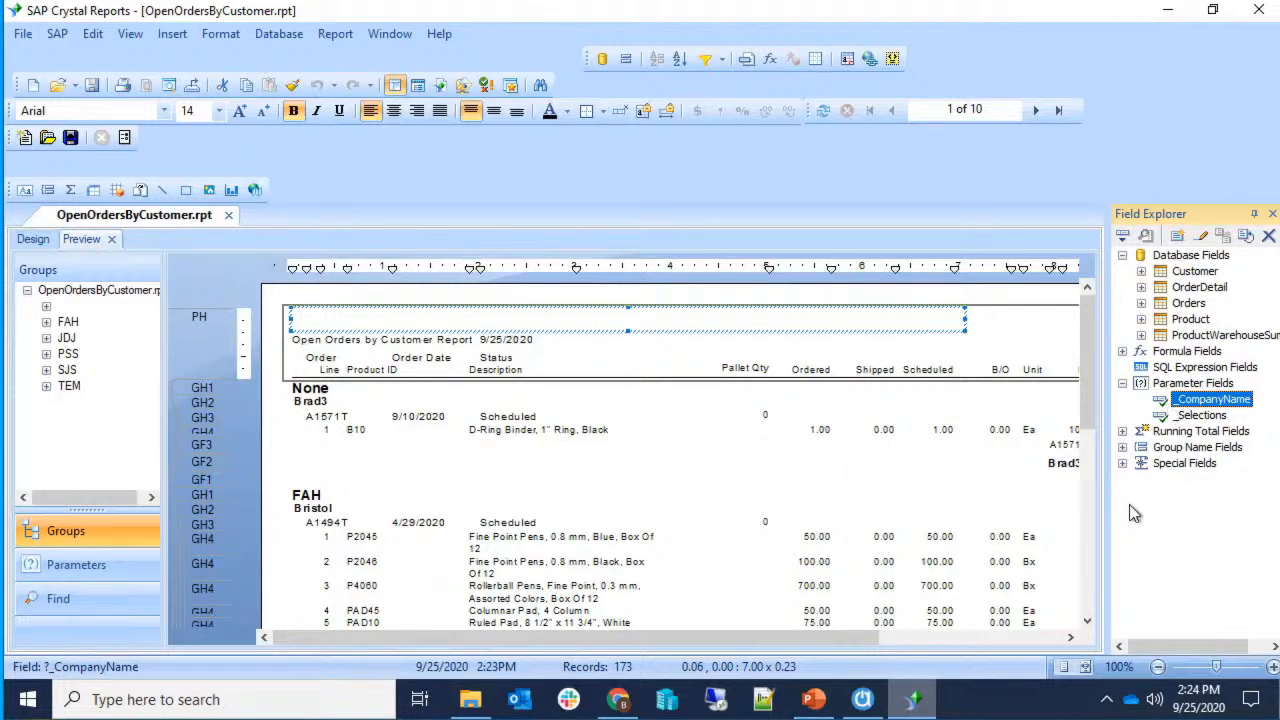
left_click(1185, 415)
scroll(890, 435, "down", 5)
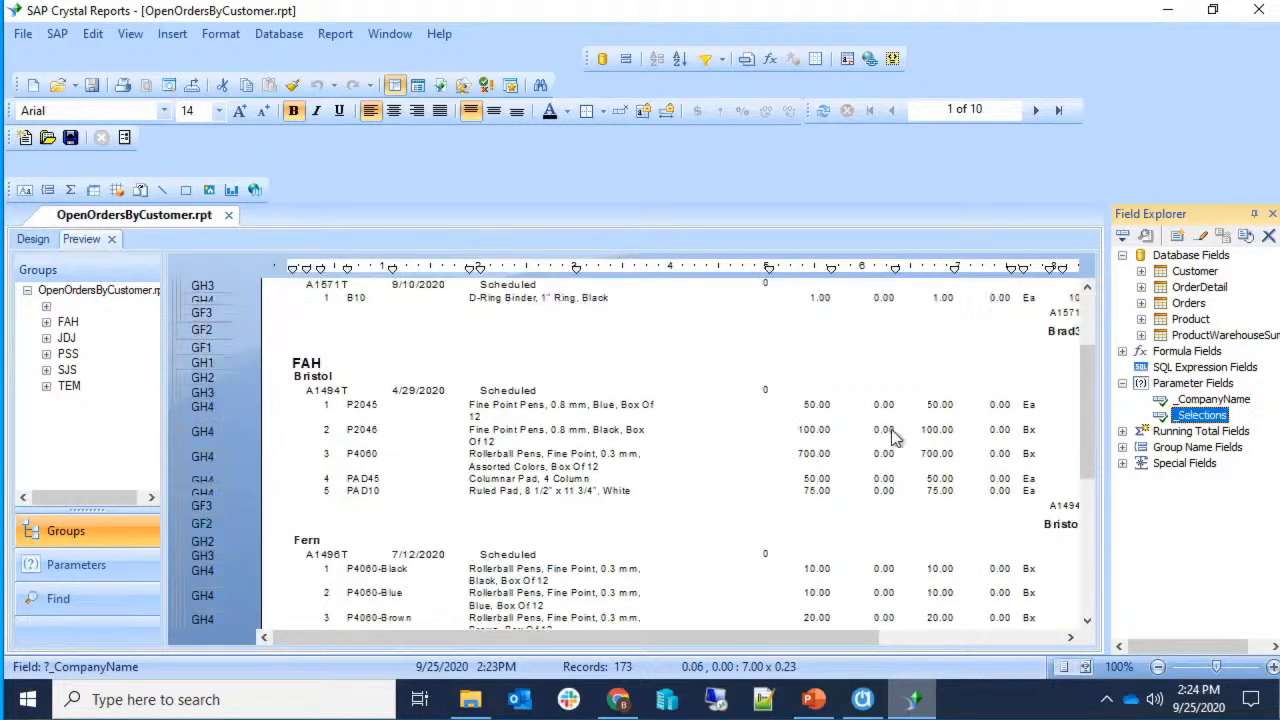
left_click(862, 699)
scroll(871, 523, "down", 10)
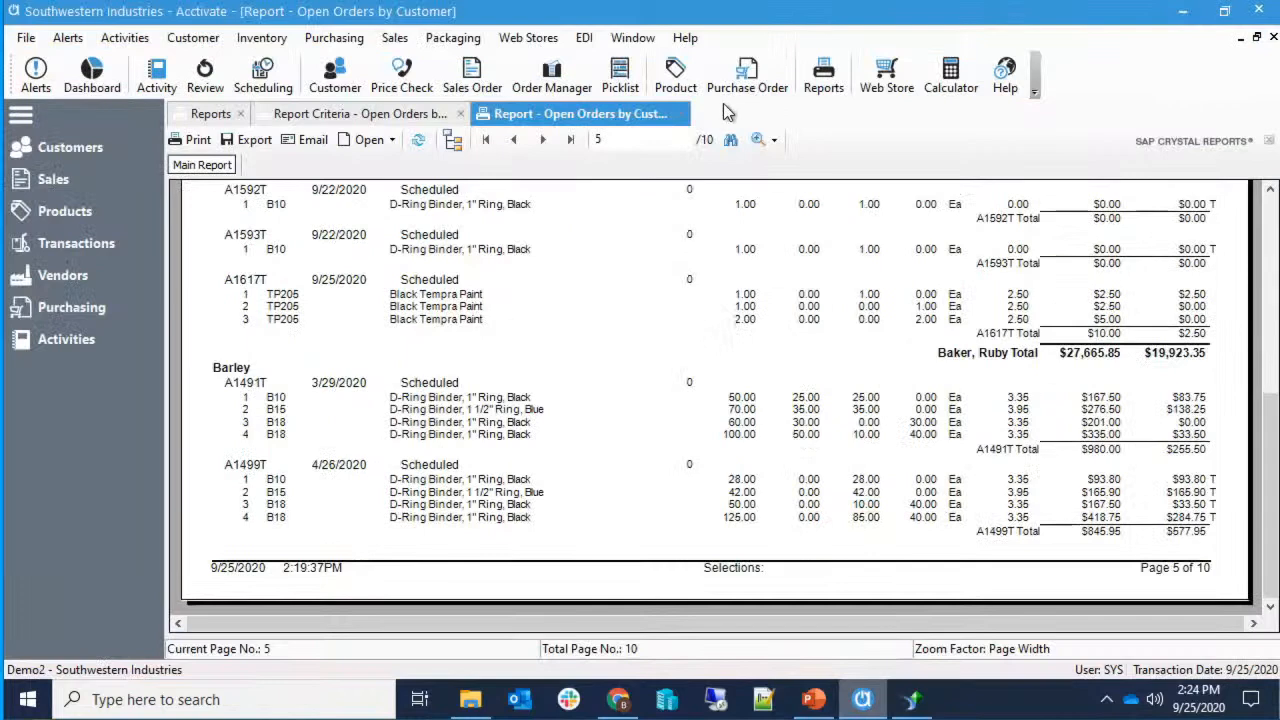
Set the Order Date filter to This Week and preview Open Orders by Customer.
left_click(683, 114)
left_click(514, 406)
left_click(522, 389)
left_click(531, 390)
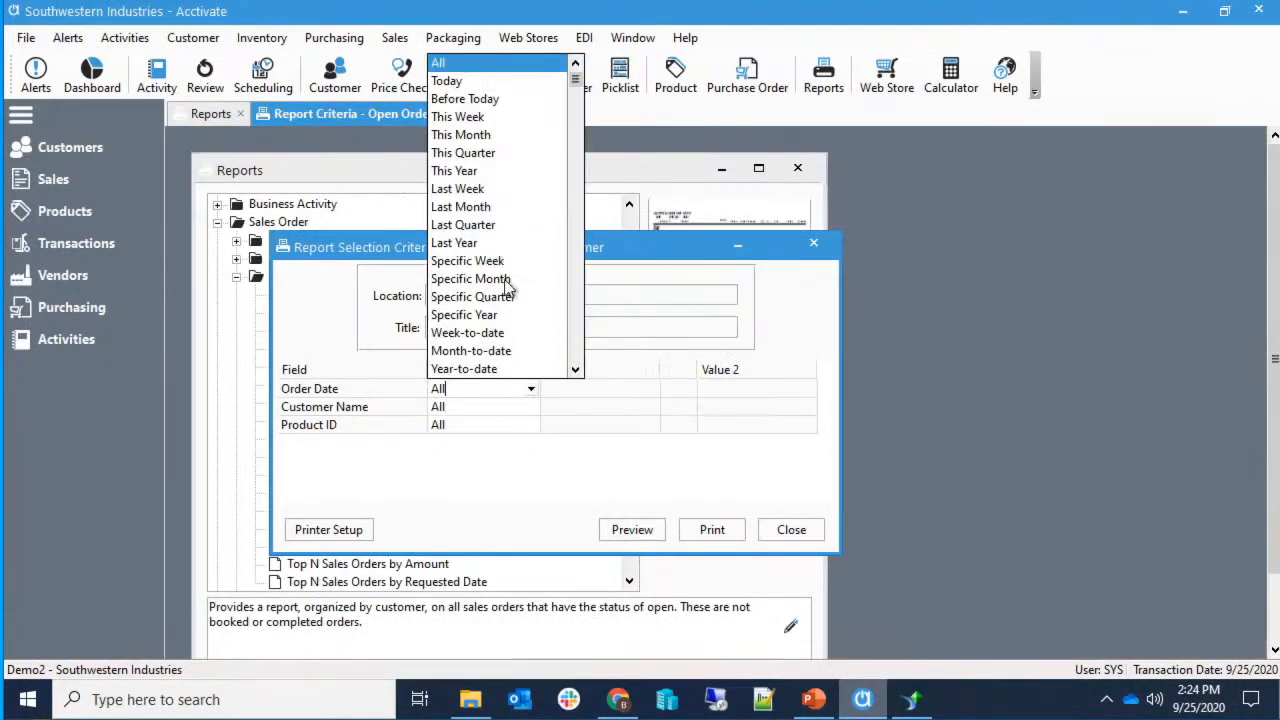
left_click(474, 118)
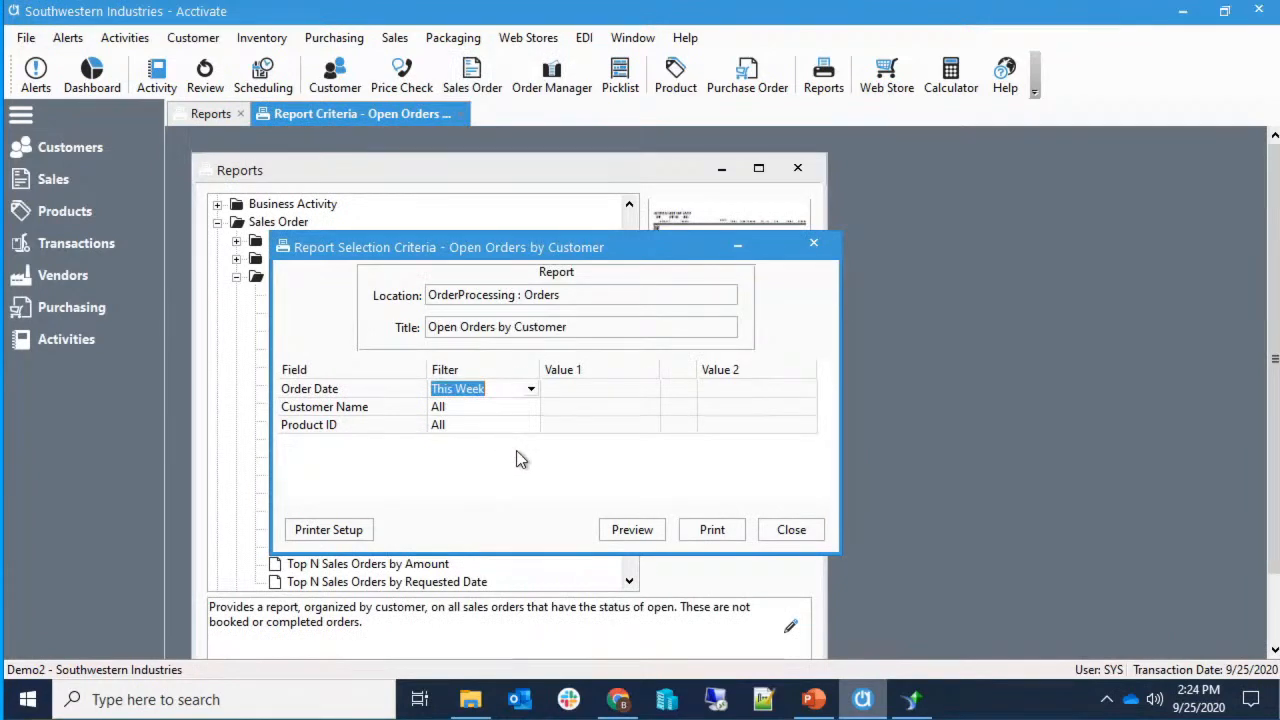
left_click(620, 529)
Maximize the report viewer, hide the group tree, and inspect the Selections footer line.
scroll(897, 532, "down", 3)
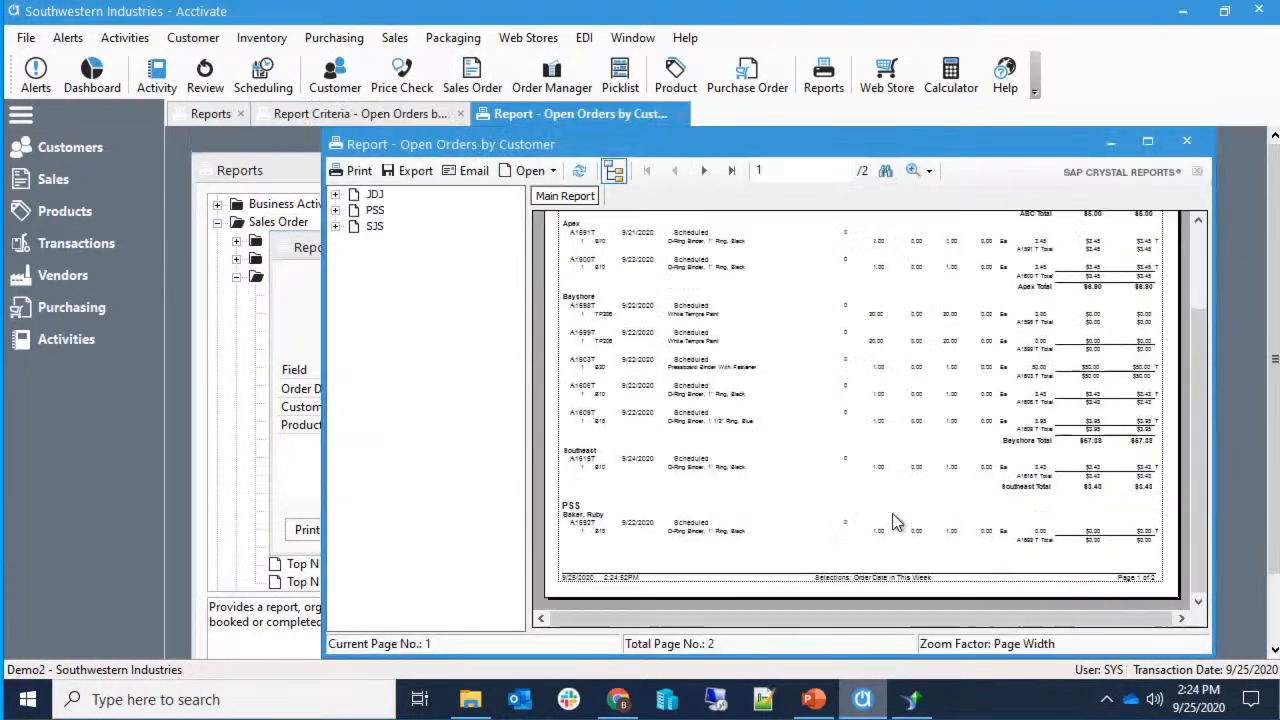
left_click(1148, 142)
scroll(994, 566, "down", 5)
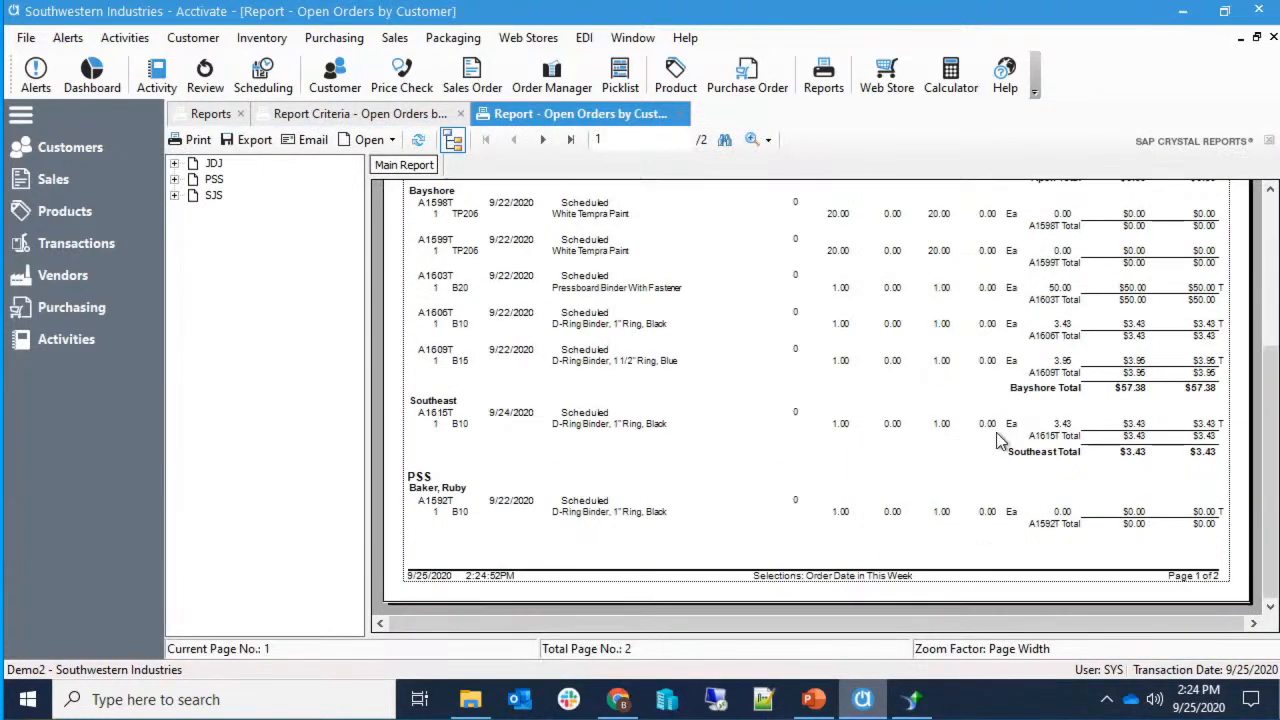
left_click(458, 143)
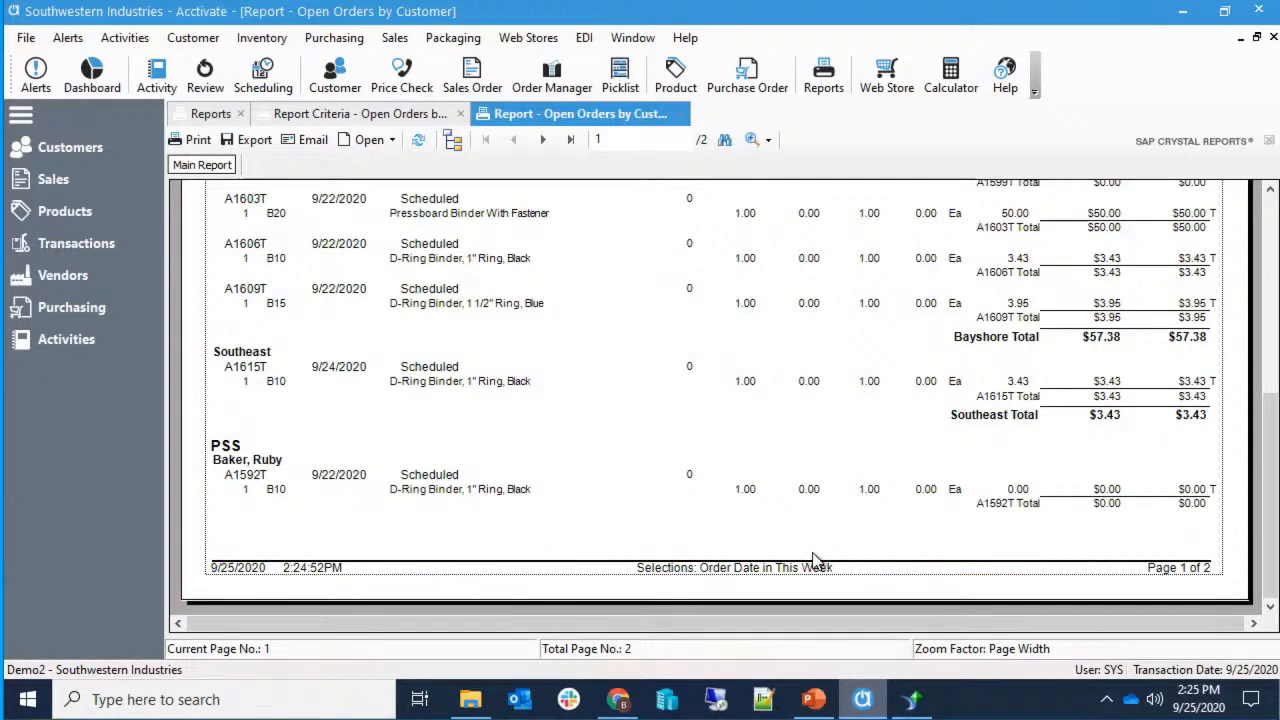
left_click(728, 568)
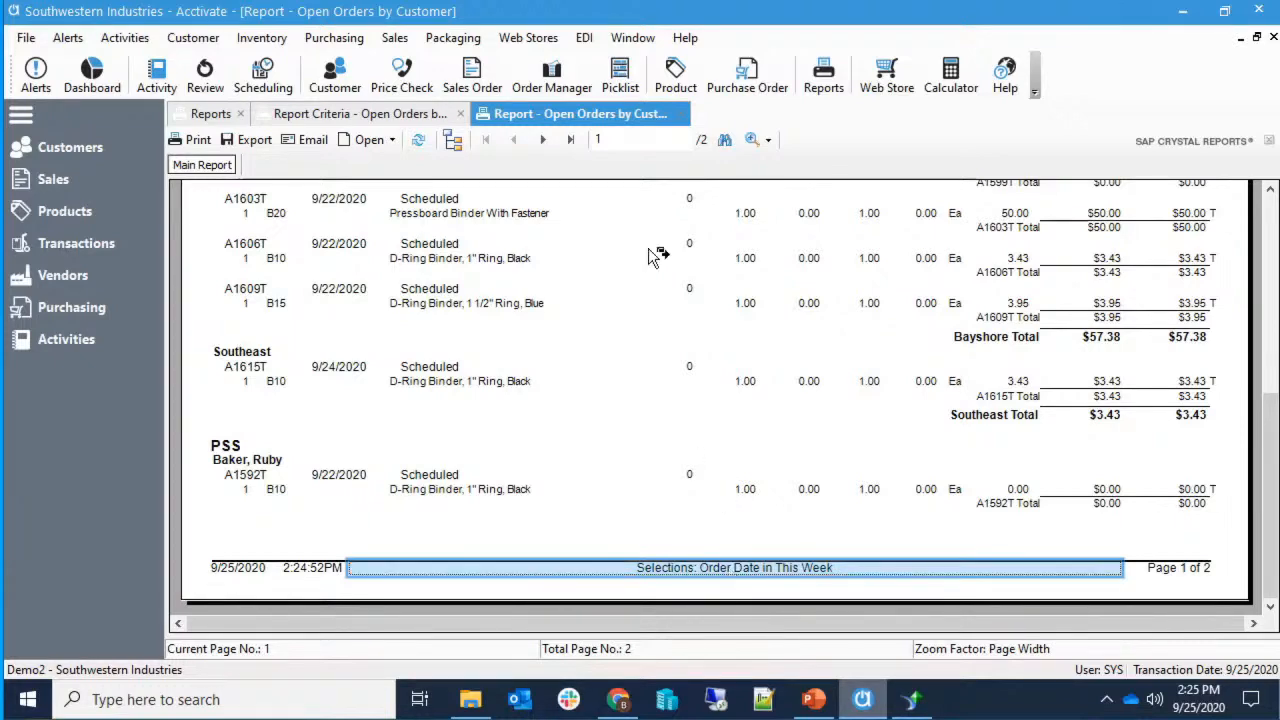
Close the report preview and selection criteria, returning to Crystal Reports.
left_click(686, 114)
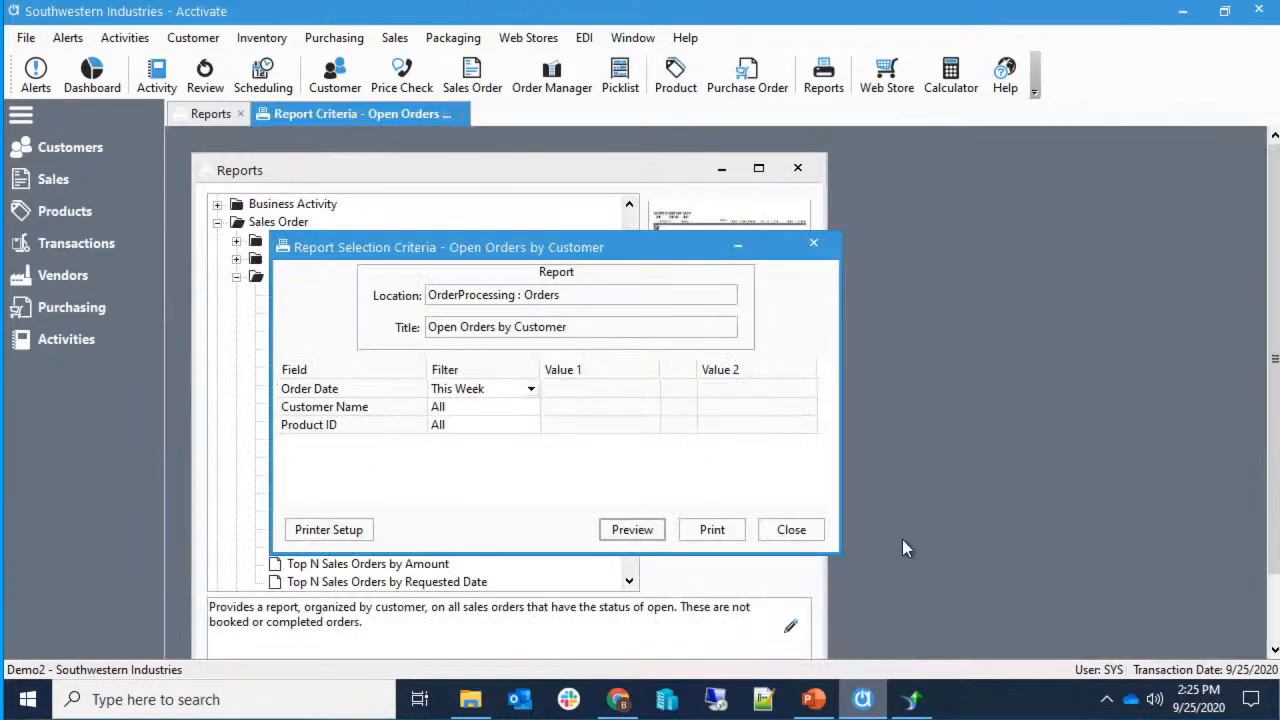
left_click(805, 539)
left_click(910, 699)
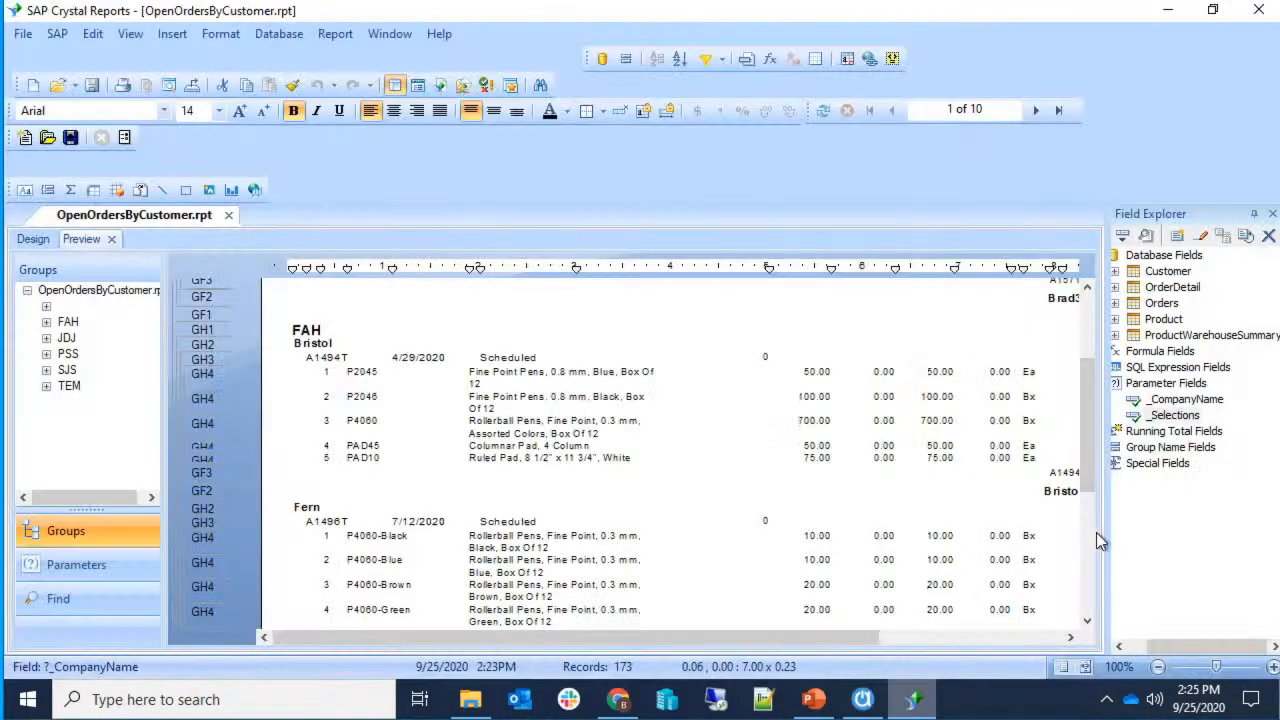
Widen the Field Explorer panel and switch OpenOrdersByCustomer.rpt to its Design layout.
left_click_drag(1097, 530, 1066, 530)
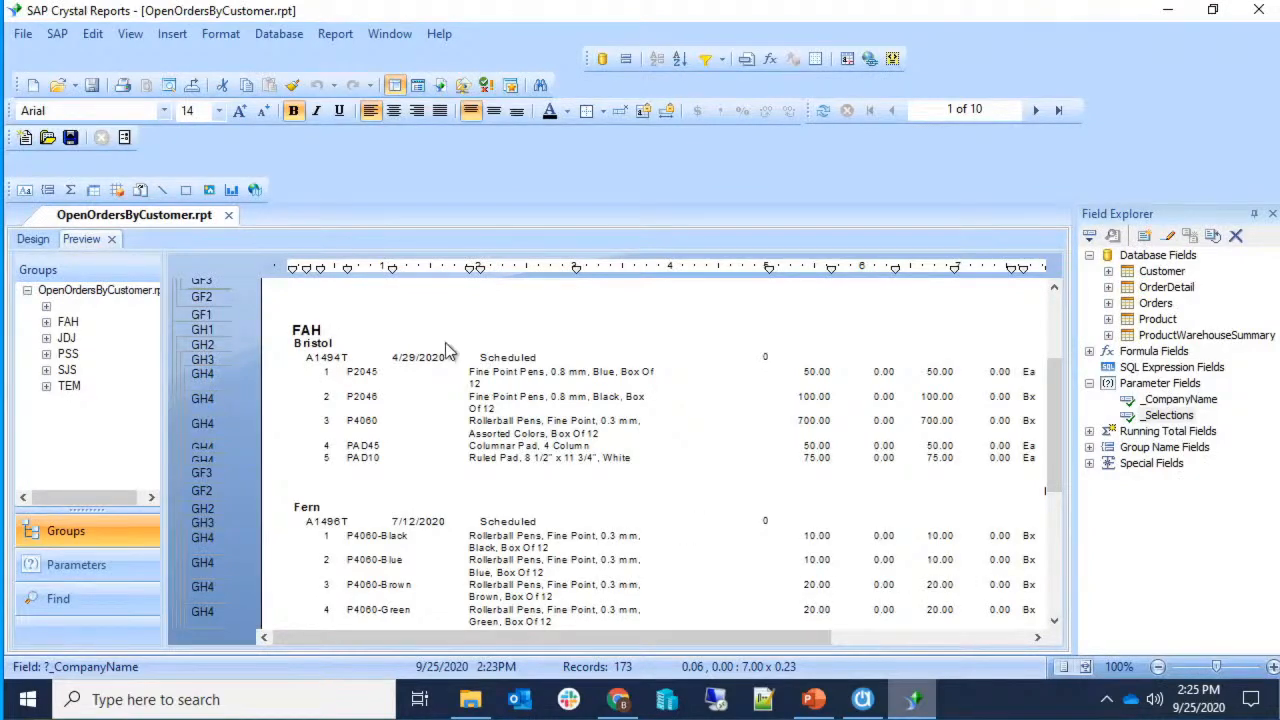
left_click(32, 239)
left_click_drag(795, 642, 852, 652)
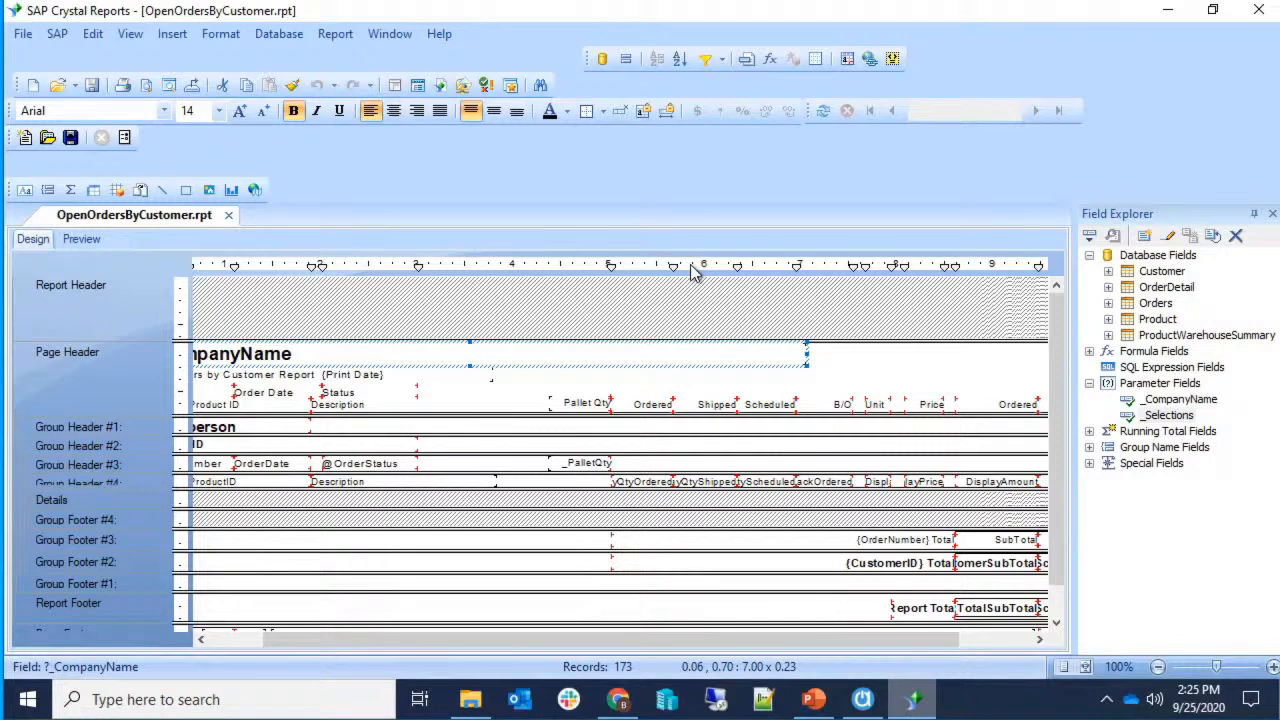
In Activate, close the Reports list and open Configuration Management's Report Catalog.
left_click(862, 699)
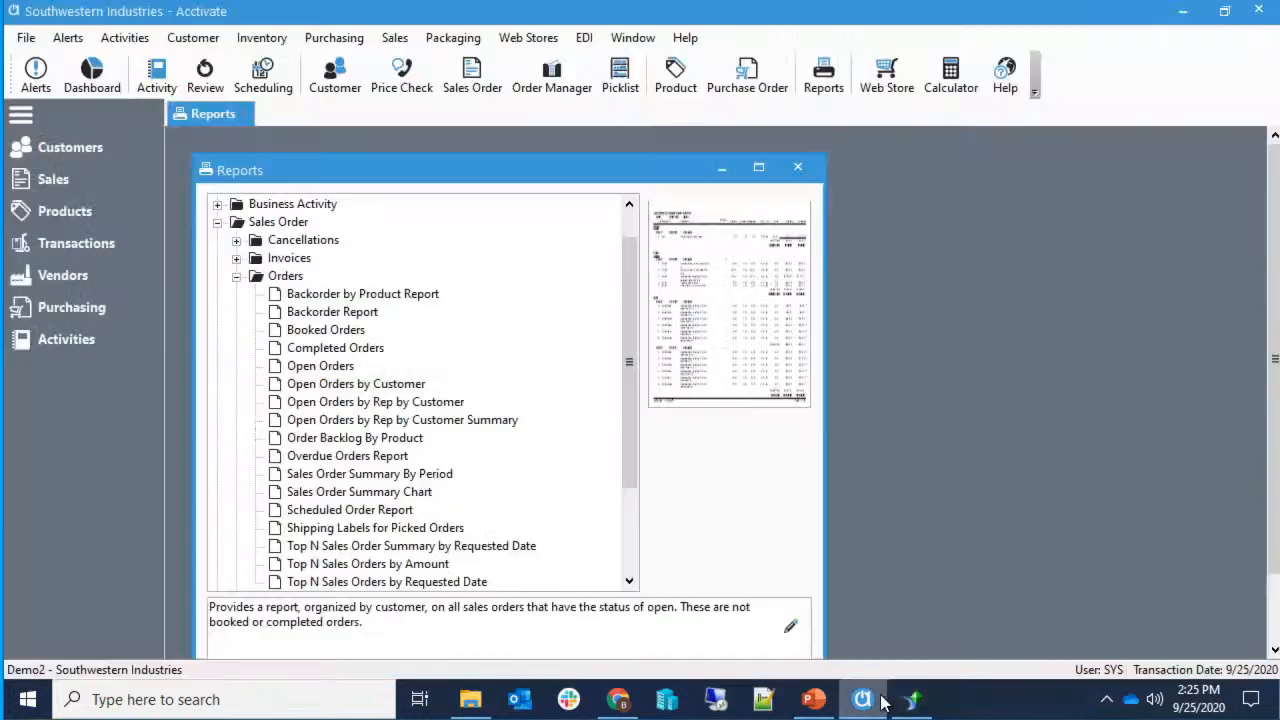
left_click(797, 168)
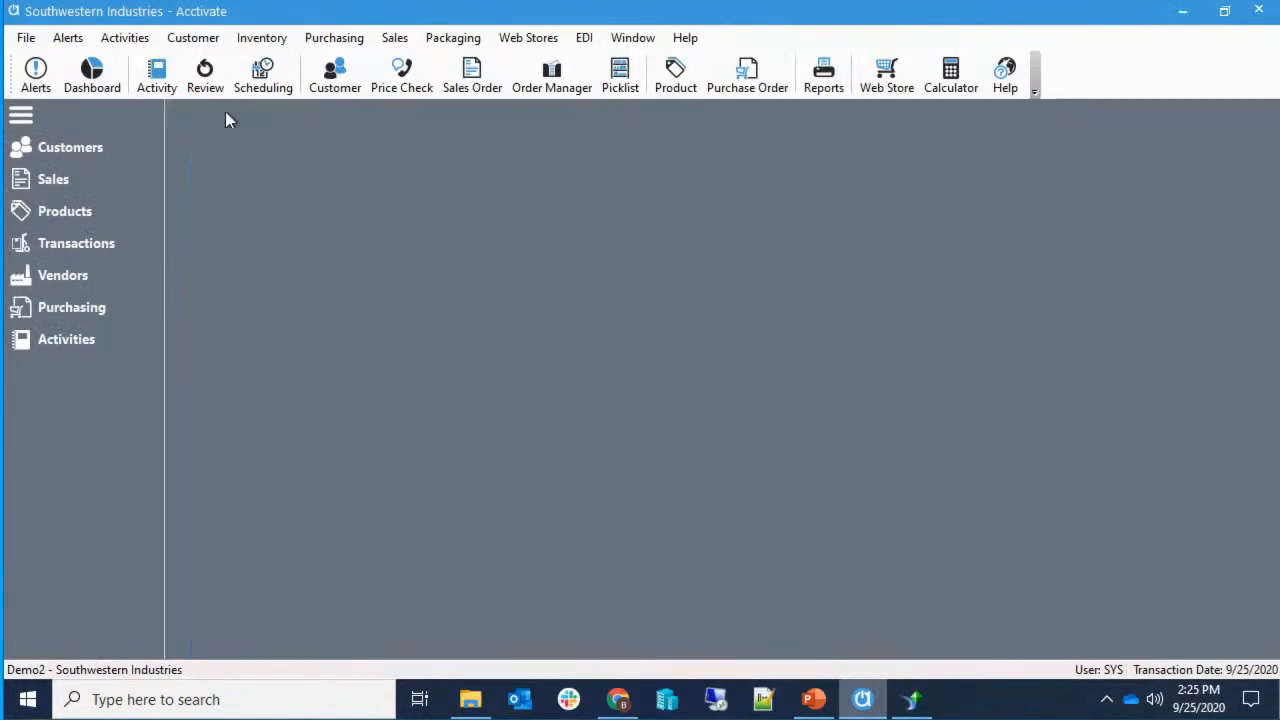
left_click(26, 37)
left_click(85, 155)
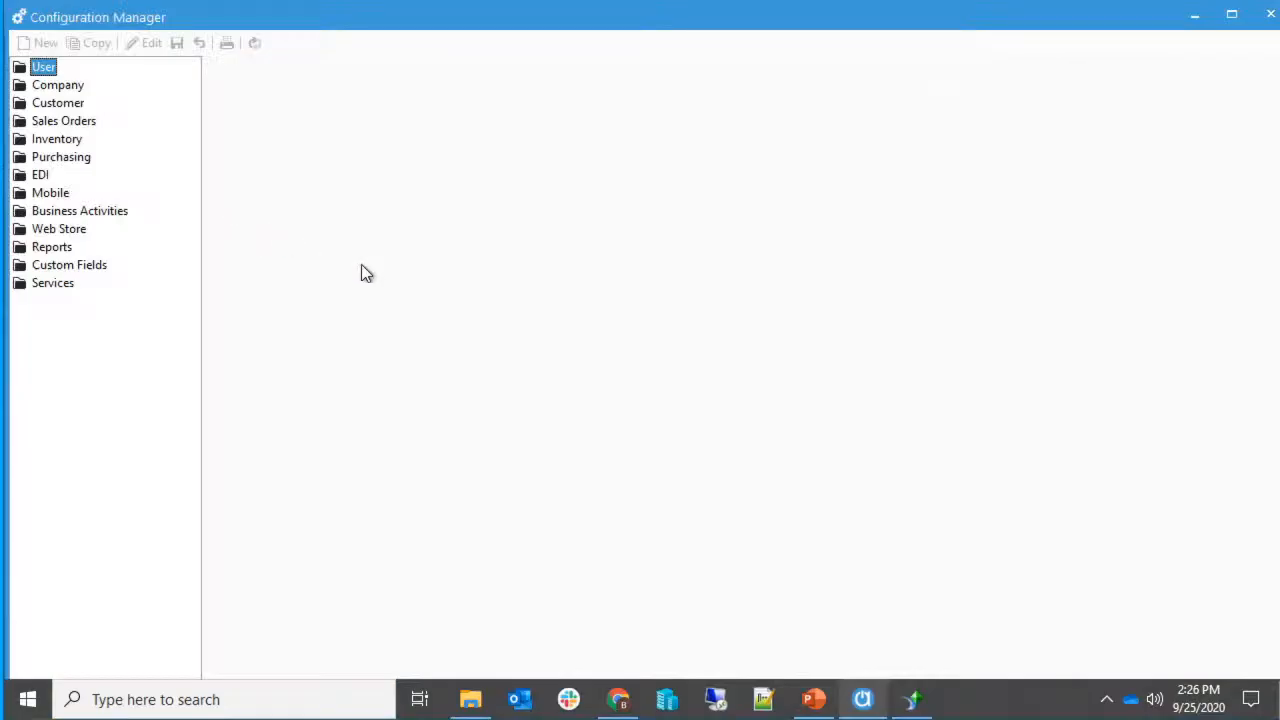
double_click(40, 250)
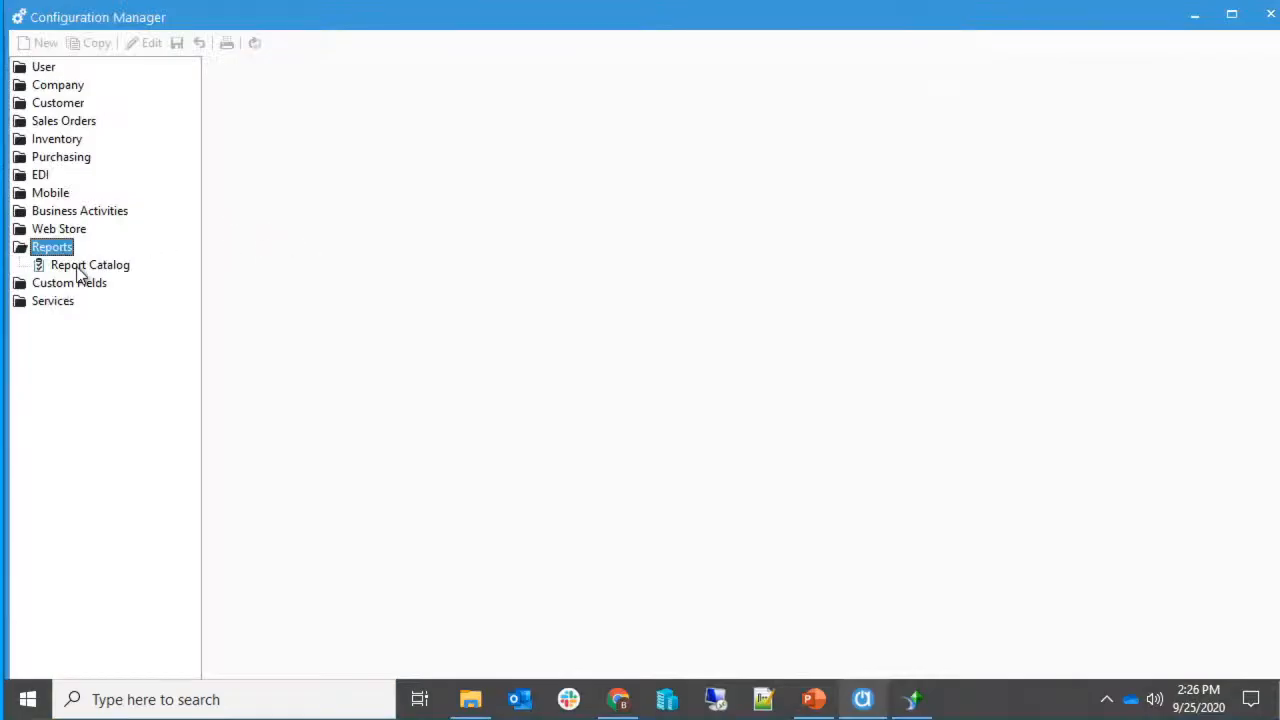
left_click(76, 268)
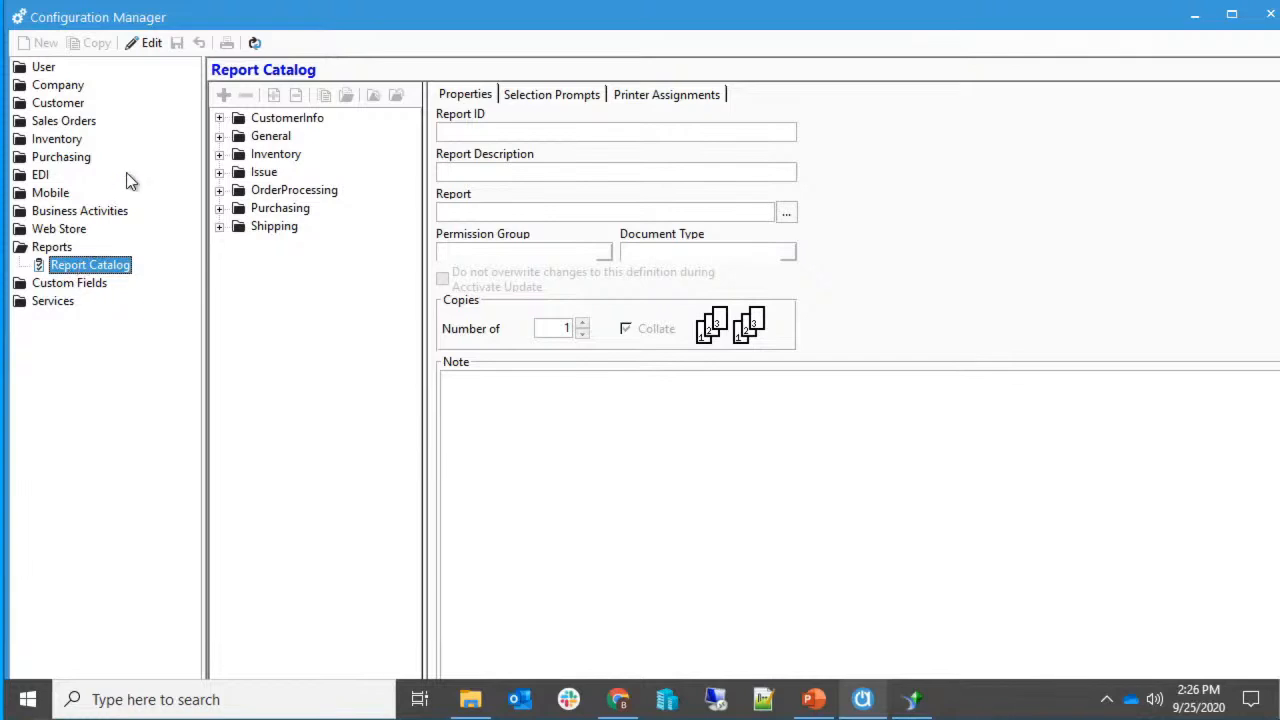
Enable editing and select Open Orders by Customer under OrderProcessing > Orders.
left_click(220, 190)
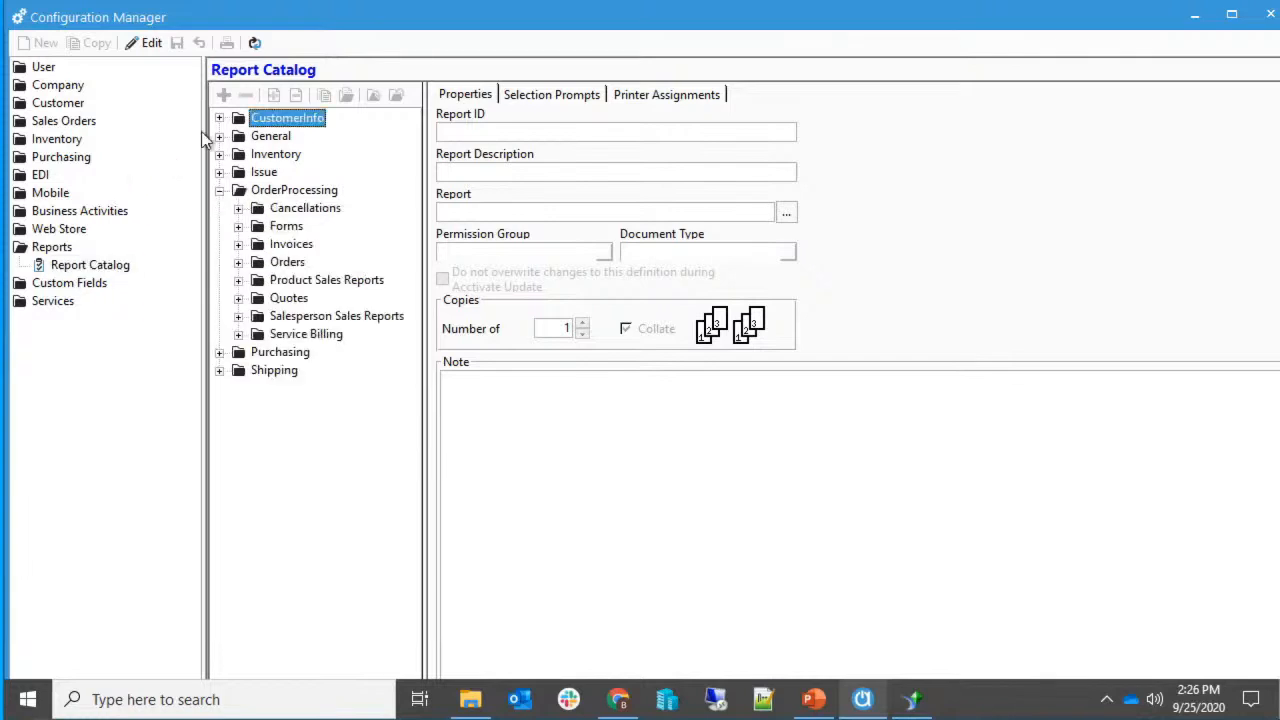
left_click(141, 52)
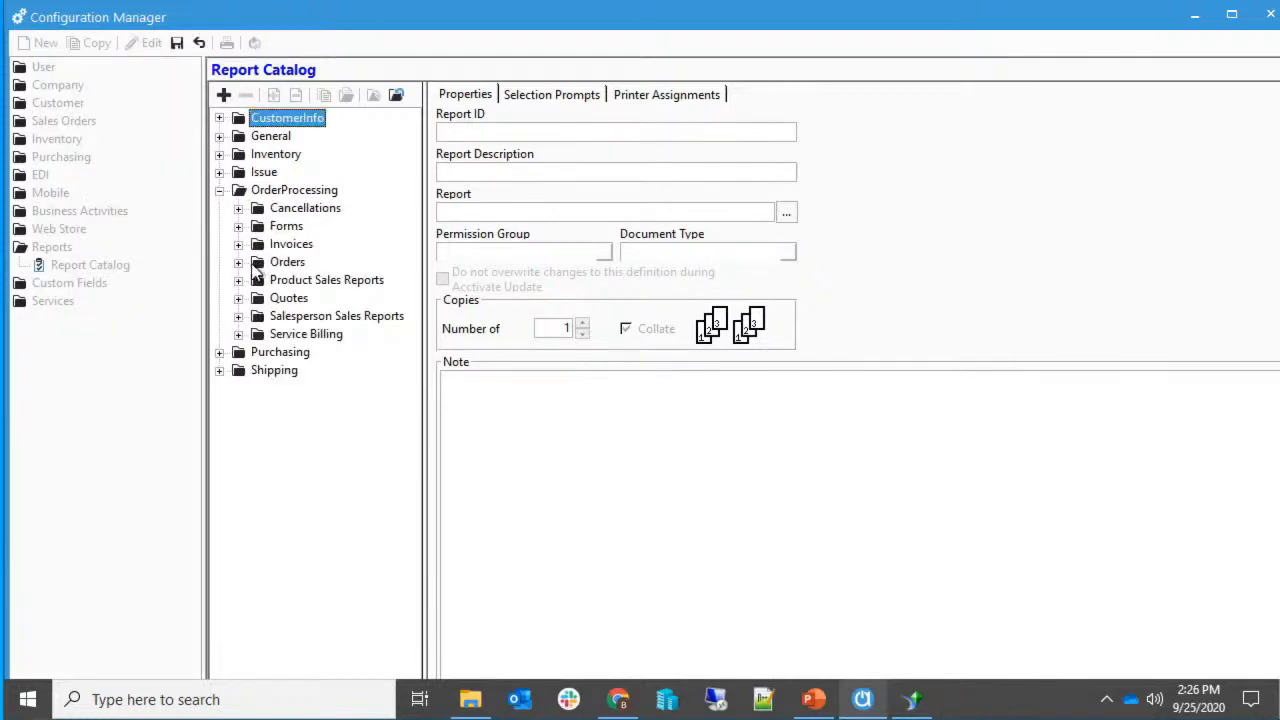
left_click(238, 262)
left_click_drag(423, 403, 546, 390)
left_click(420, 369)
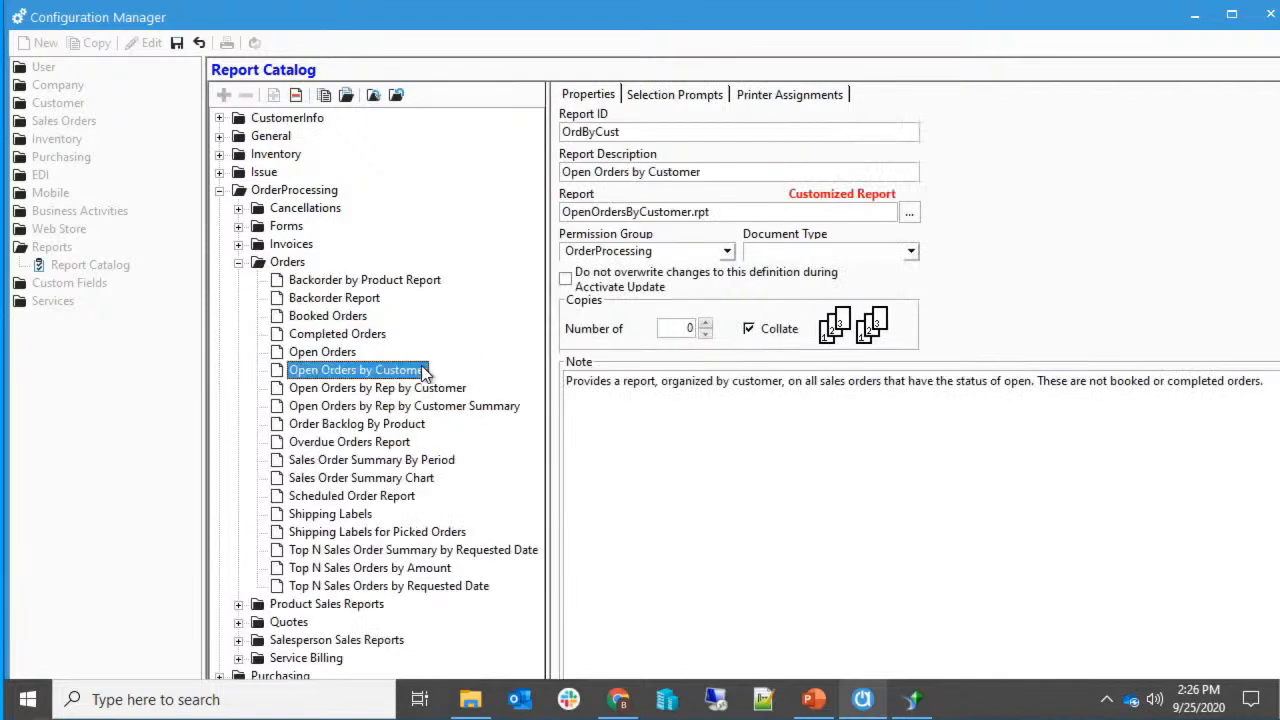
left_click(324, 97)
Save the copy in Orders with Report ID CustByRep and description 'Open Orders by Customer by Rep'.
left_click(497, 525)
left_click_drag(664, 137, 534, 139)
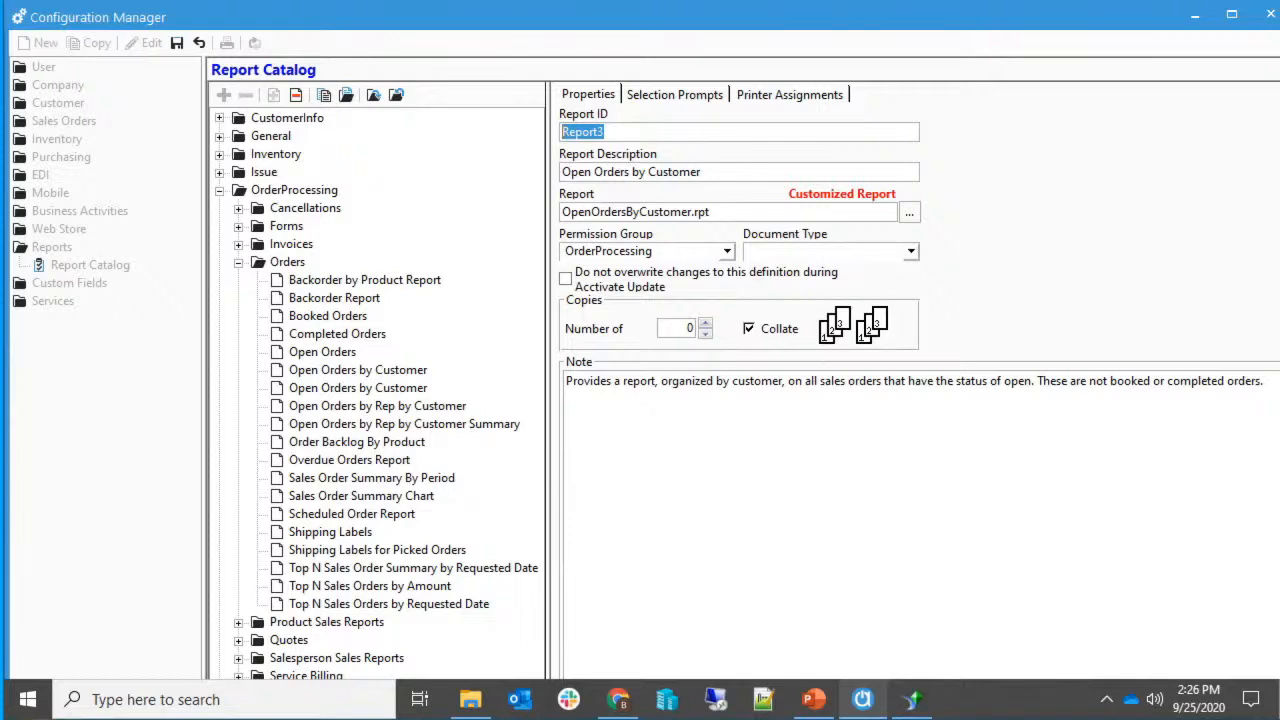
type("CustByRep")
left_click(712, 174)
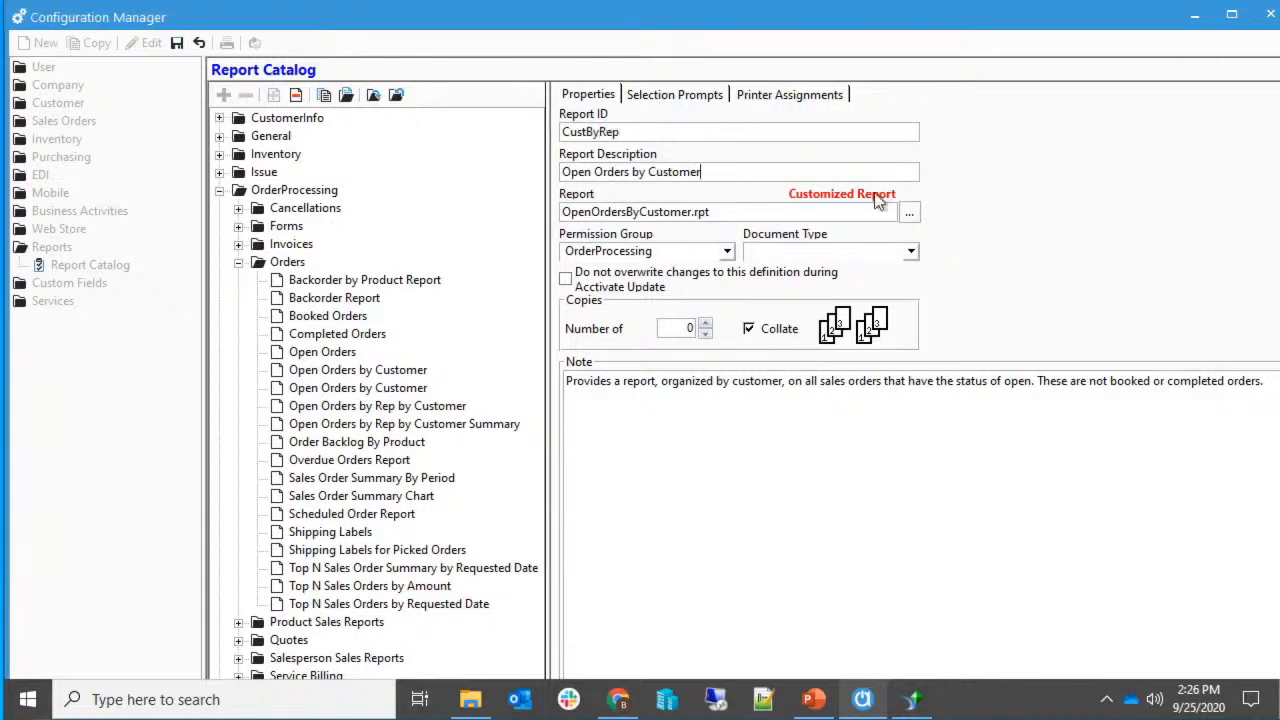
type("by Rep")
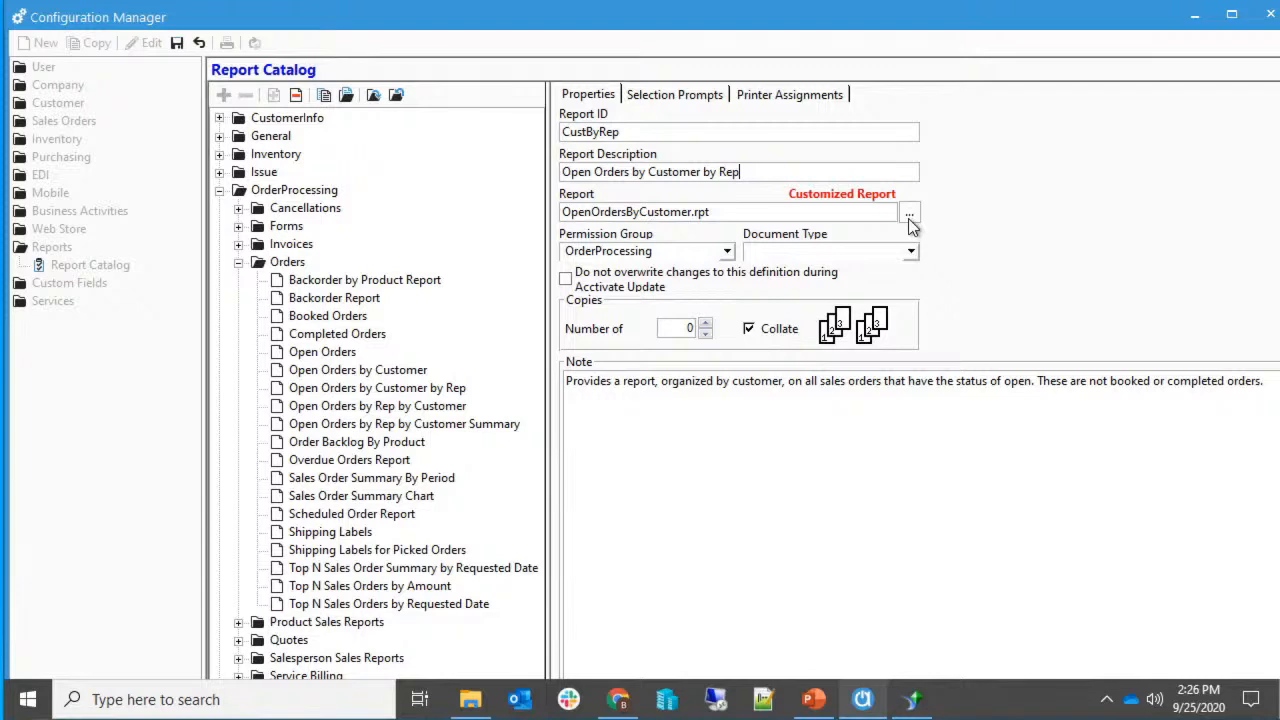
left_click(176, 42)
Review the copied report's selection prompts and note, then close Configuration Manager.
left_click(708, 92)
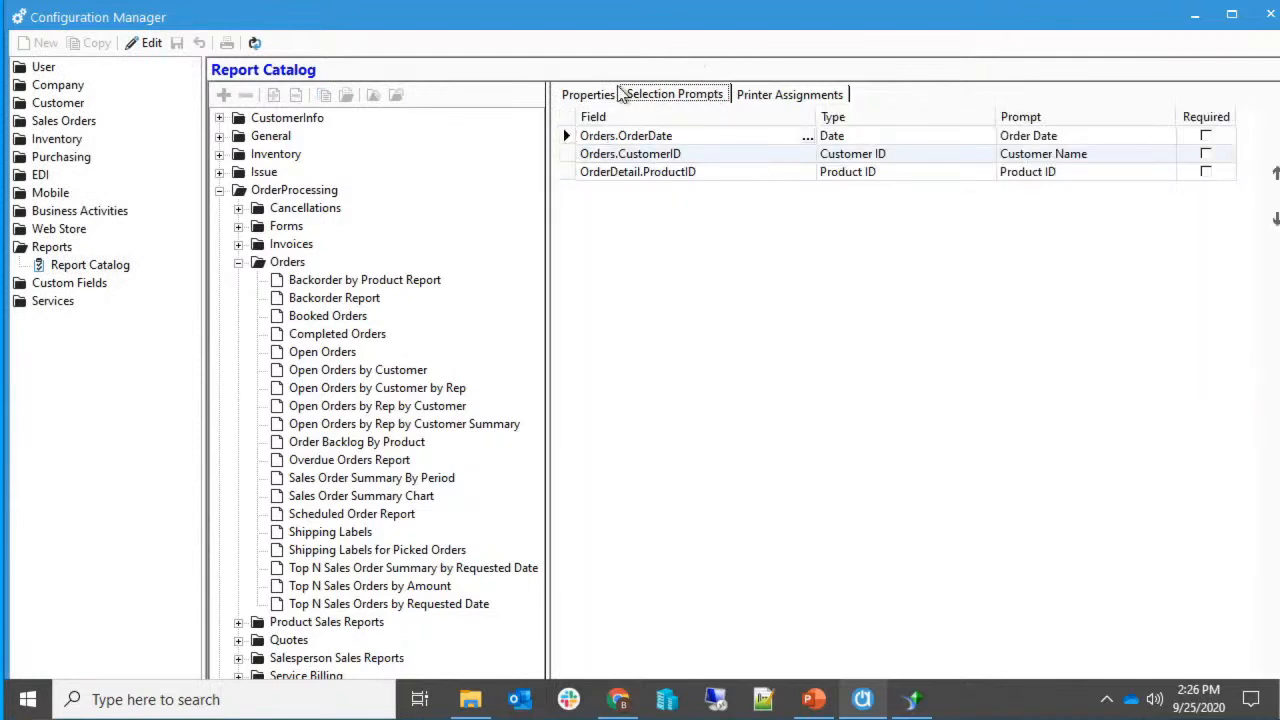
left_click(589, 95)
left_click_drag(648, 381, 784, 385)
left_click_drag(1104, 388, 1133, 388)
left_click(1174, 397)
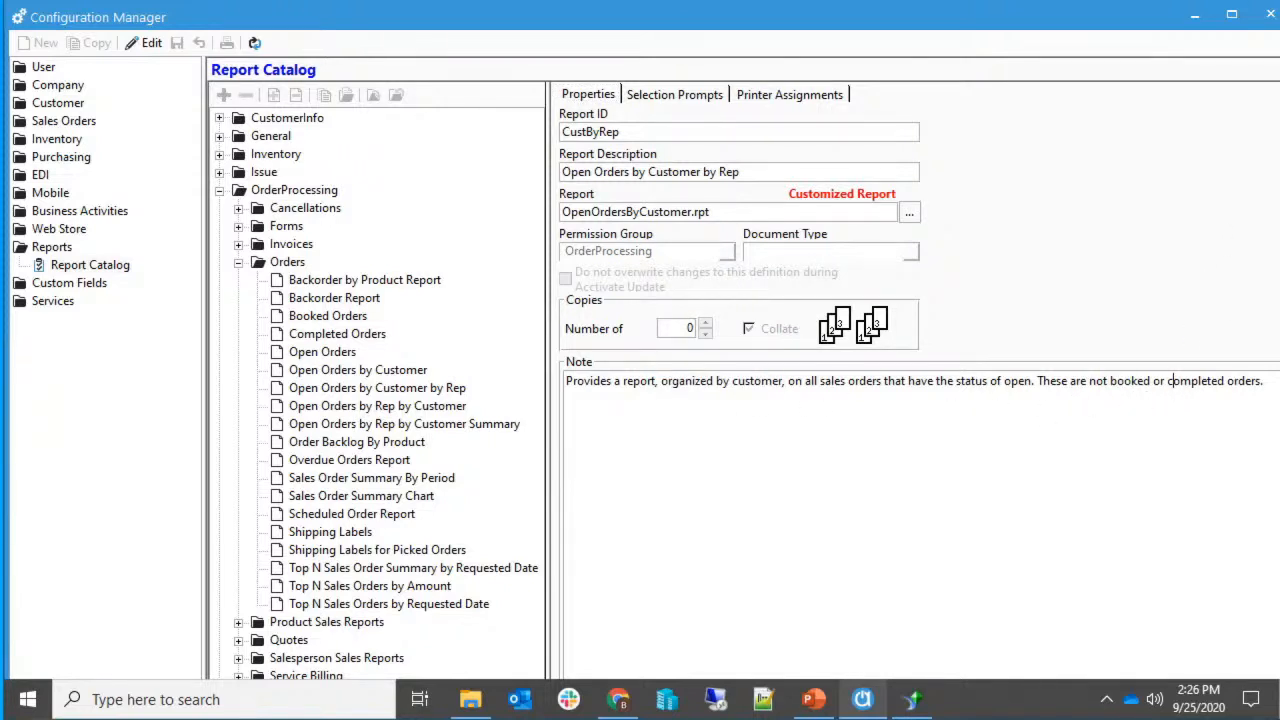
left_click(1270, 14)
Open the Description field's Format Editor, toggle Suppress on and off, and cancel.
left_click(912, 700)
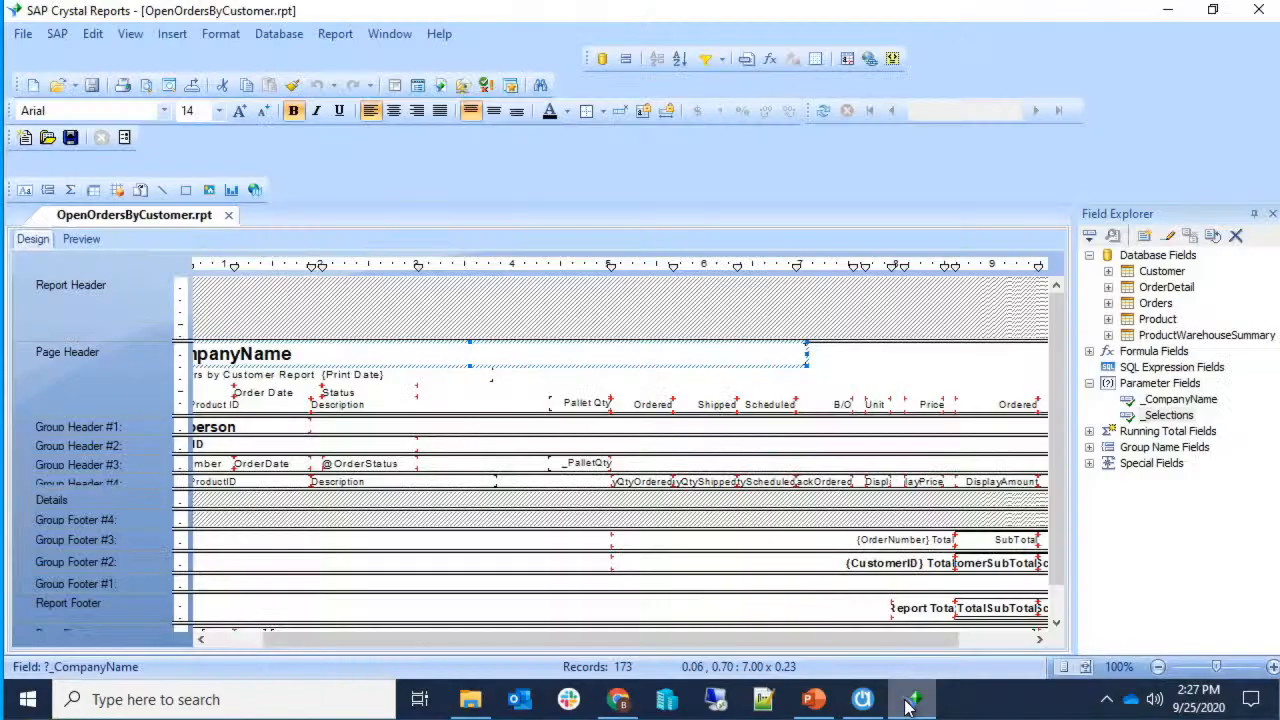
left_click_drag(862, 650, 786, 650)
left_click(685, 410)
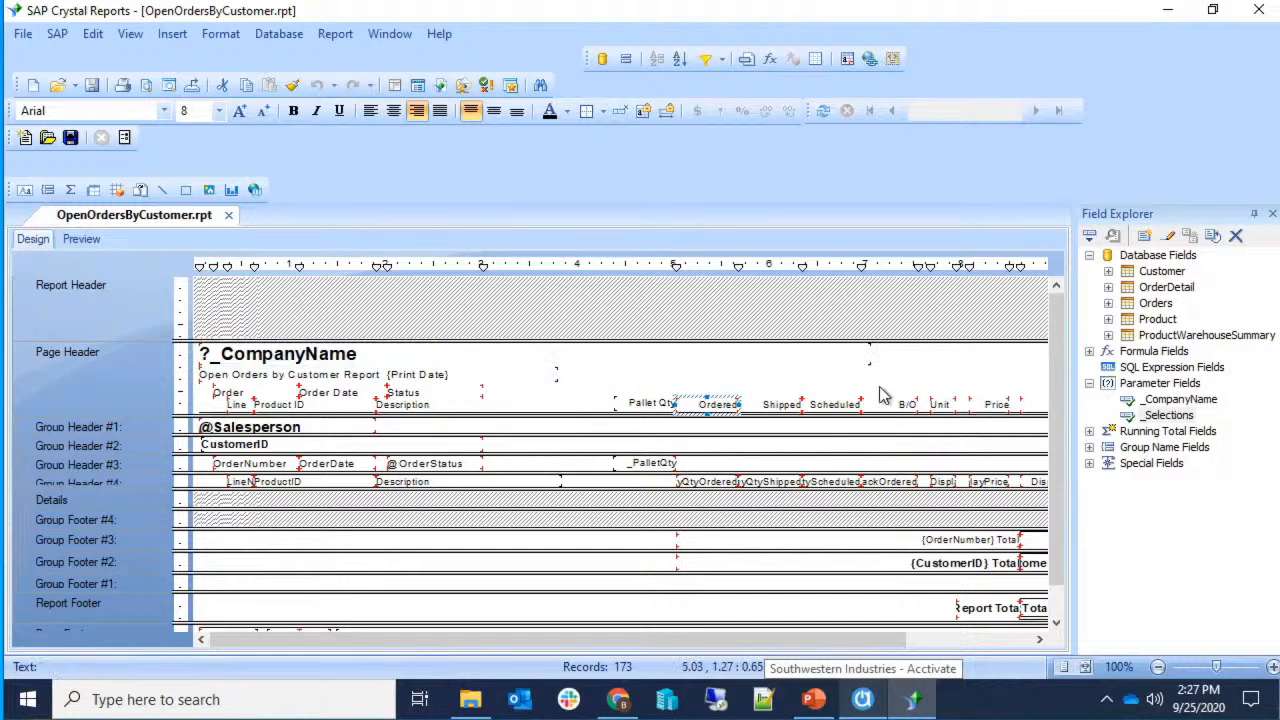
right_click(688, 483)
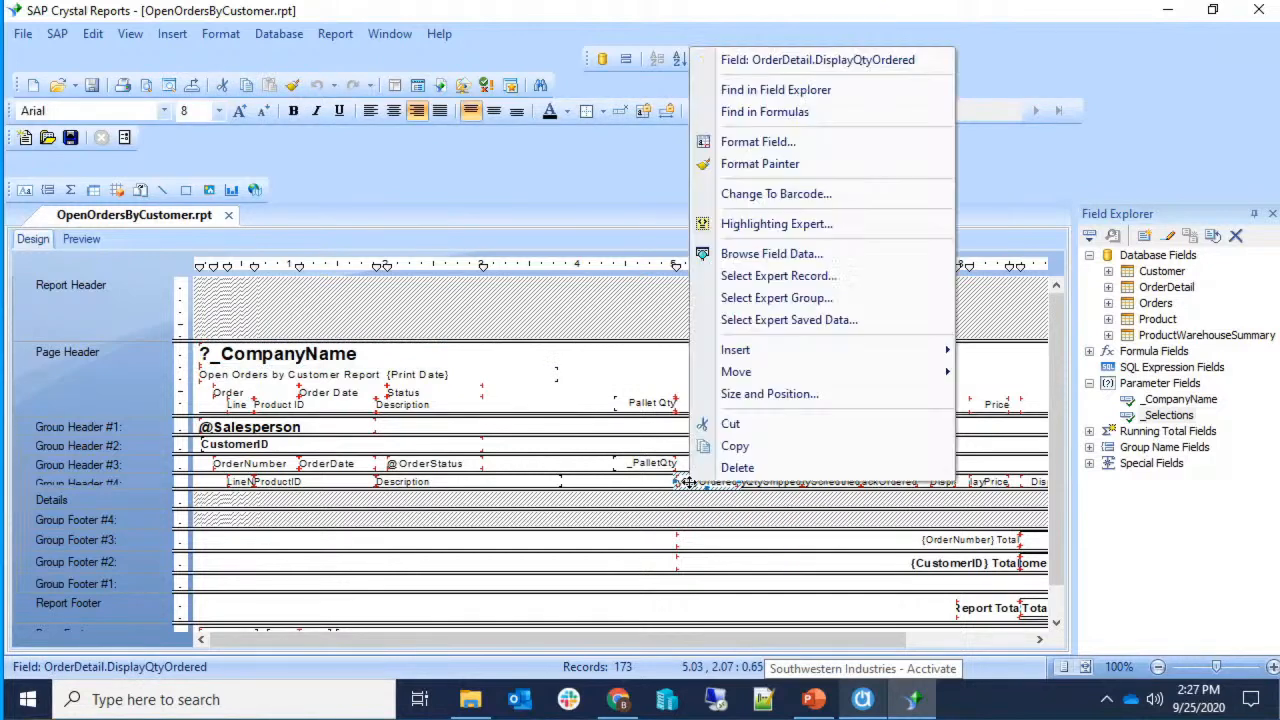
right_click(428, 483)
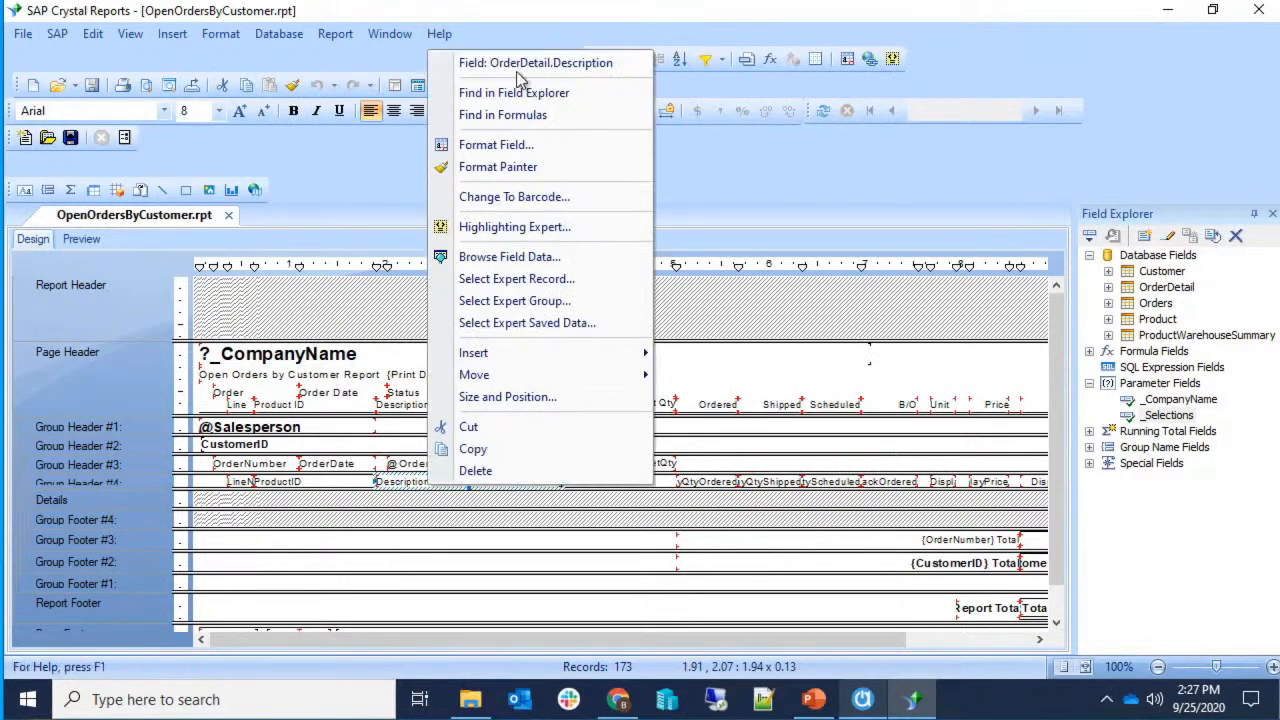
left_click(524, 146)
left_click(458, 95)
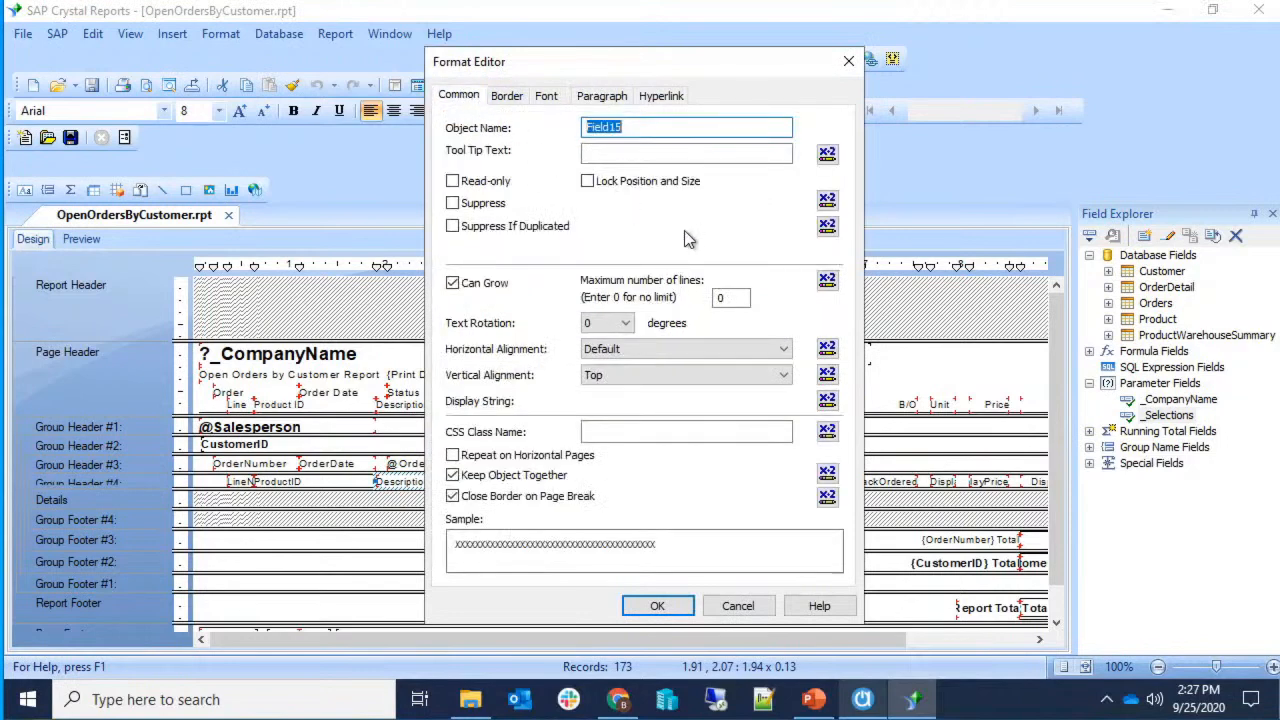
left_click(502, 208)
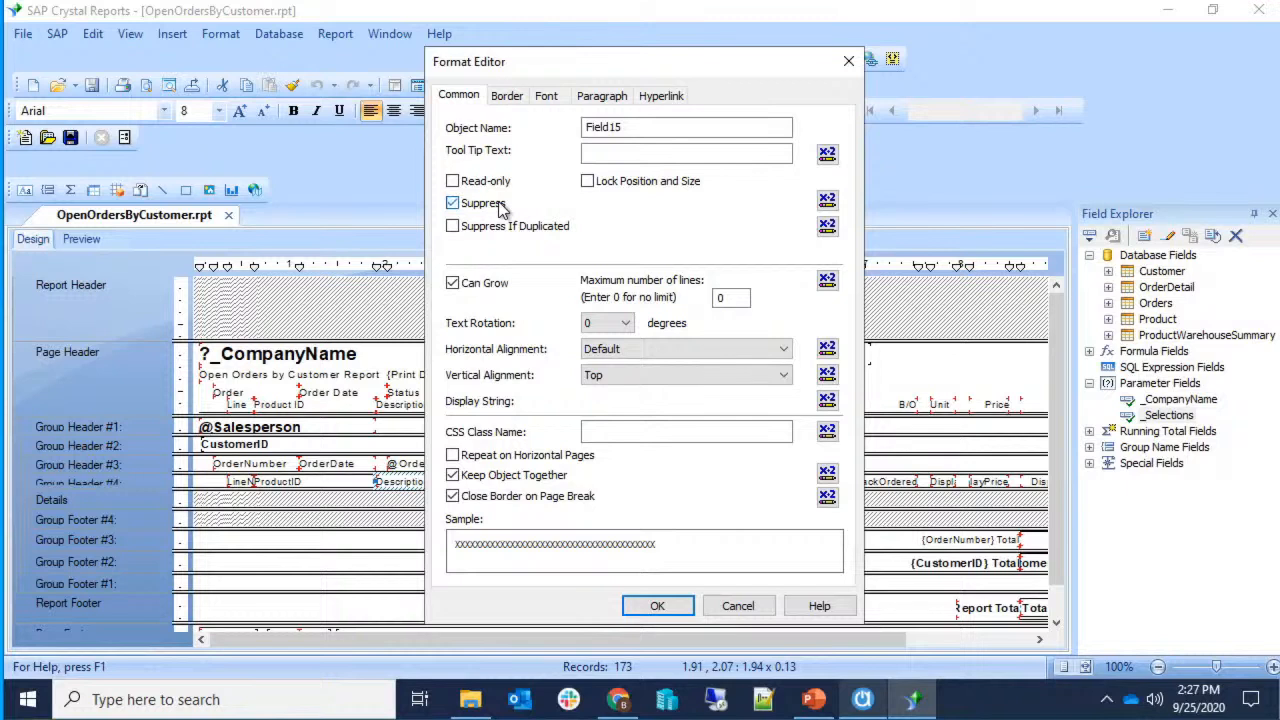
left_click(502, 207)
left_click(737, 606)
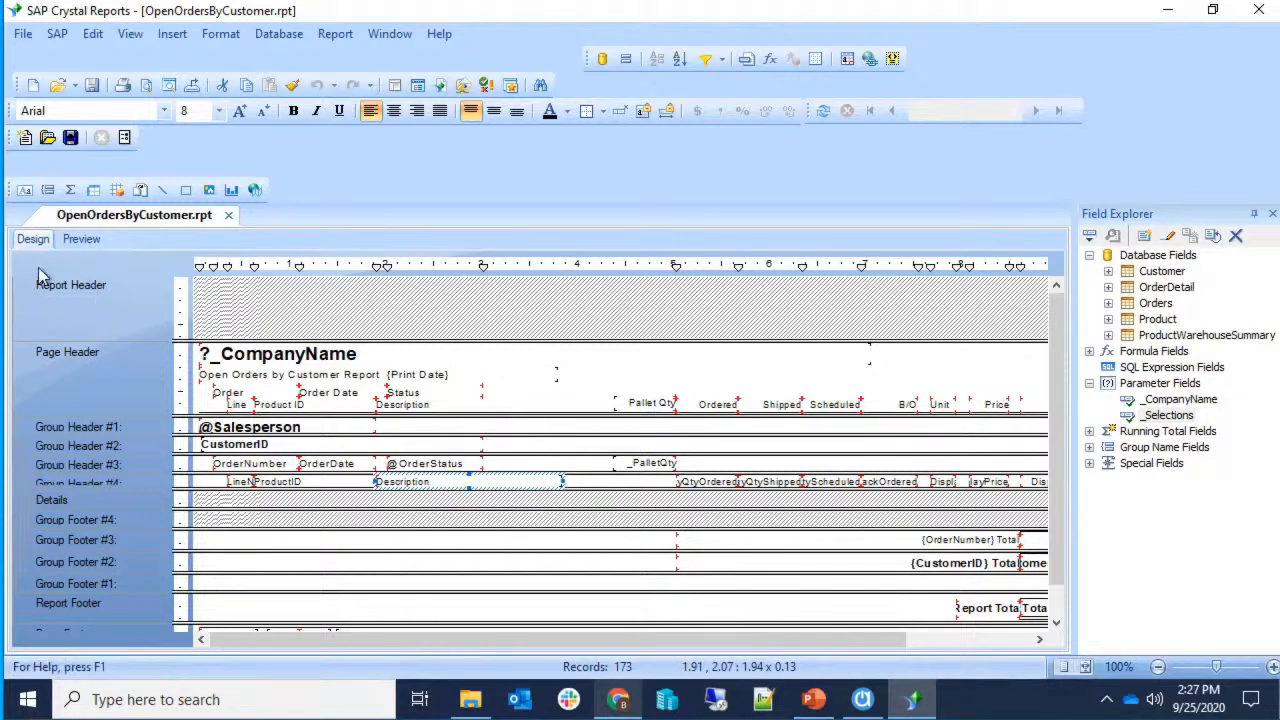
right_click(500, 481)
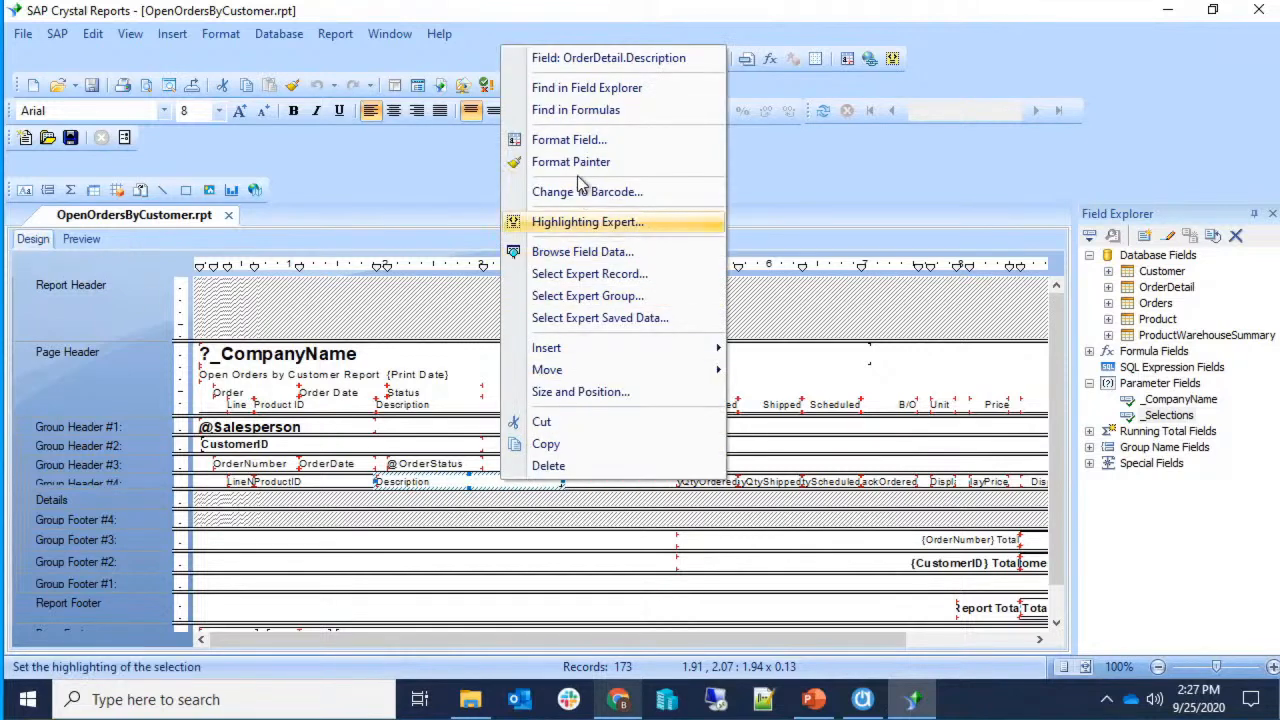
left_click(618, 142)
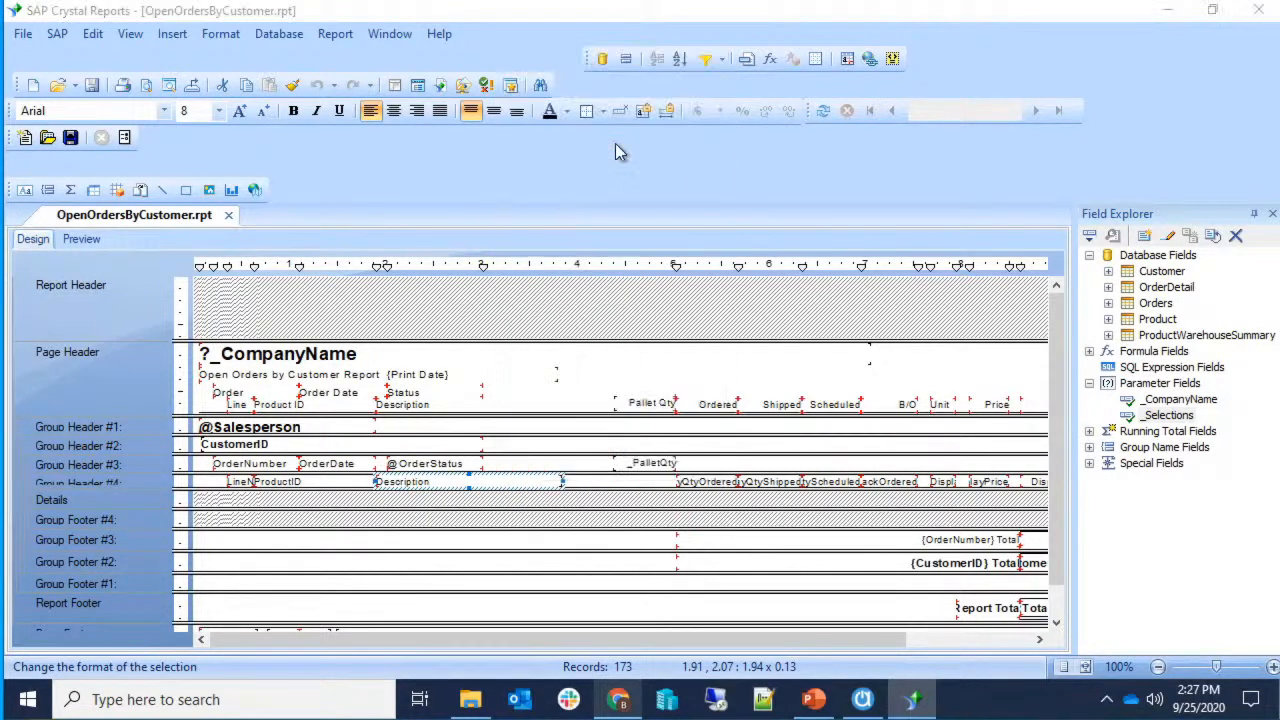
left_click(445, 97)
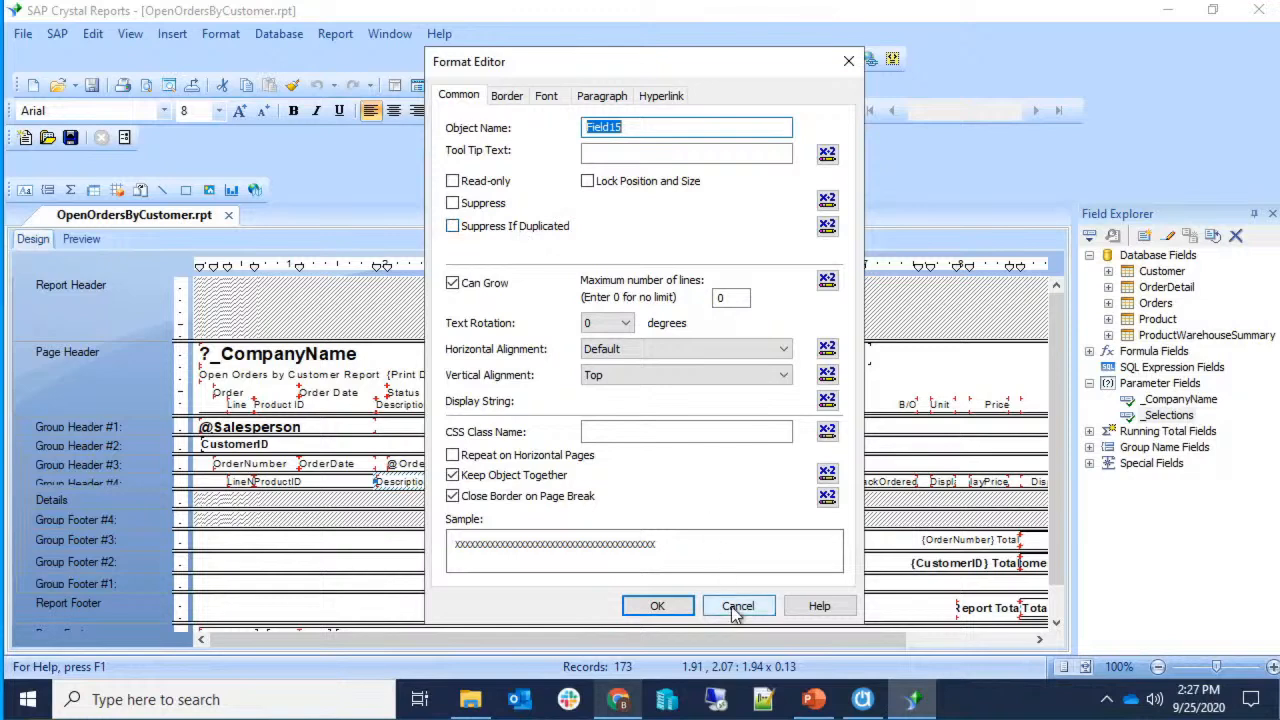
left_click(507, 96)
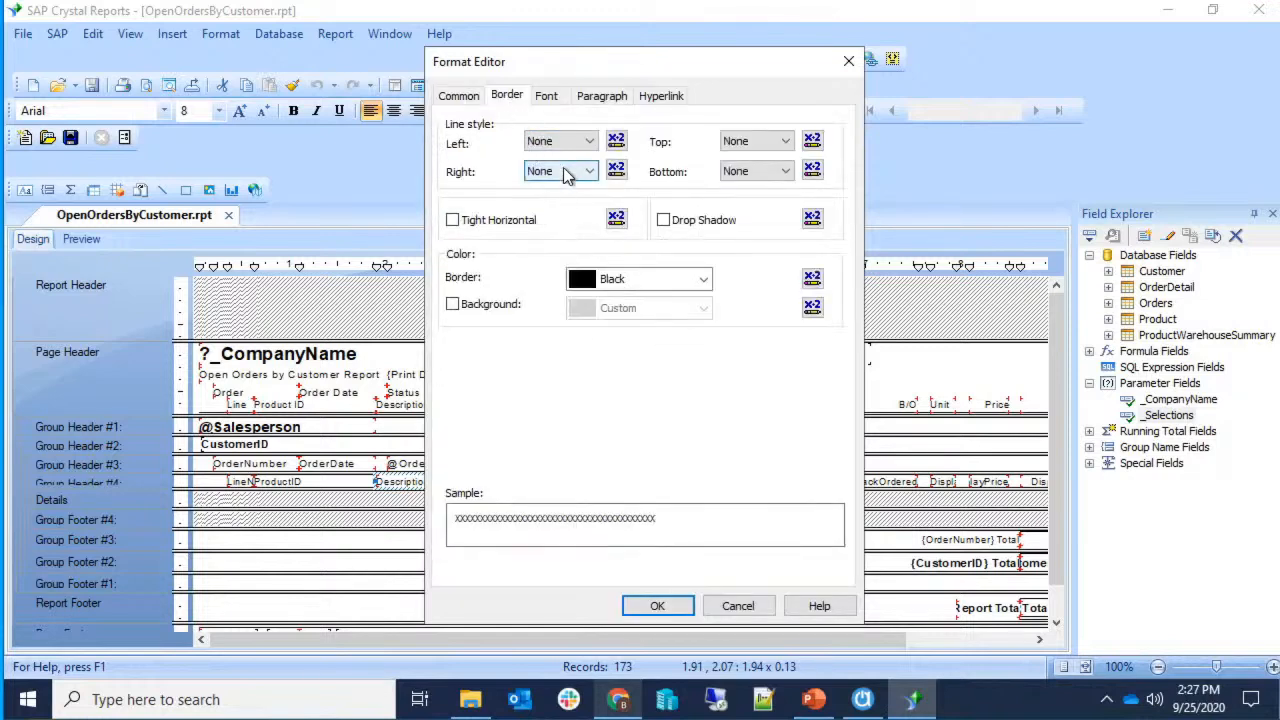
left_click(566, 151)
left_click(570, 153)
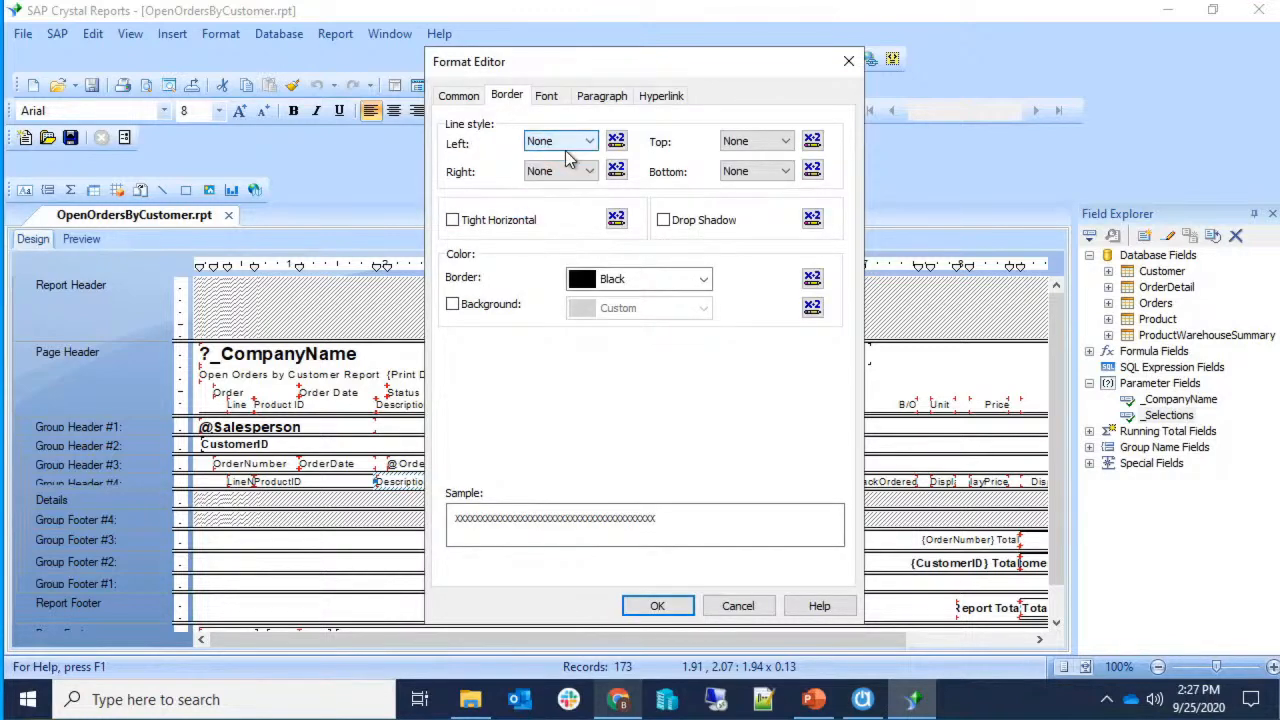
left_click(738, 606)
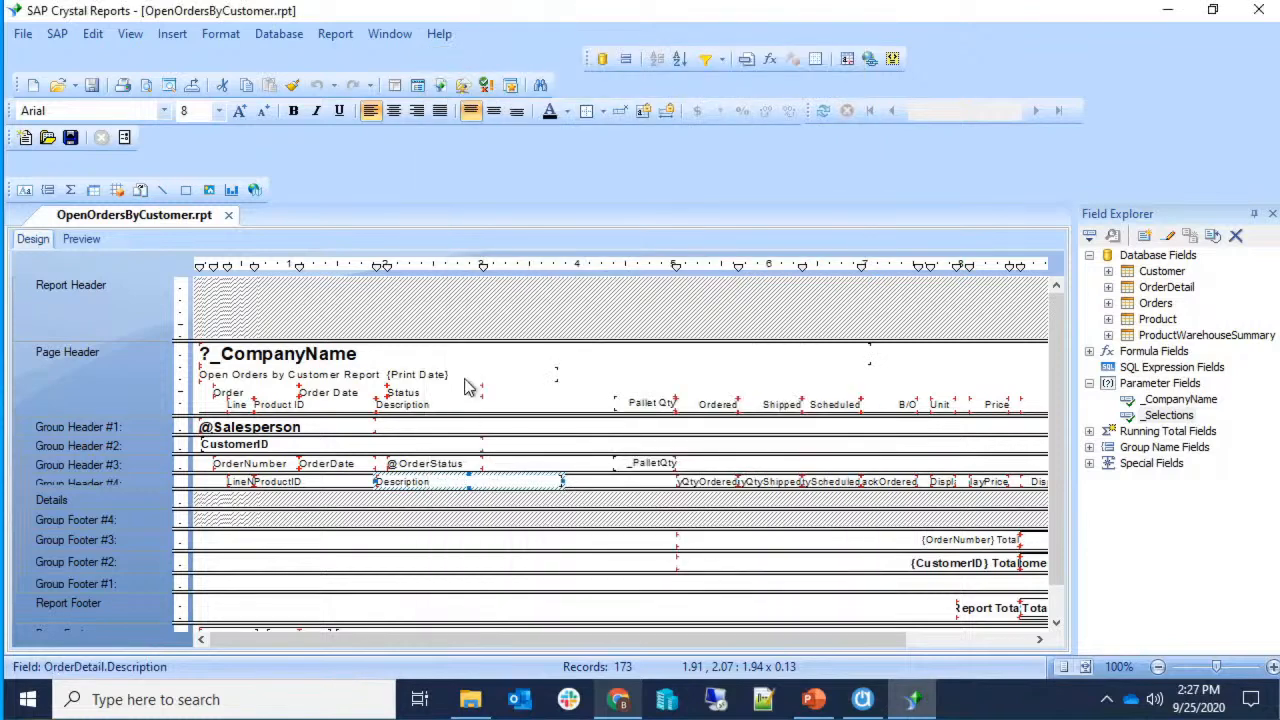
left_click(603, 113)
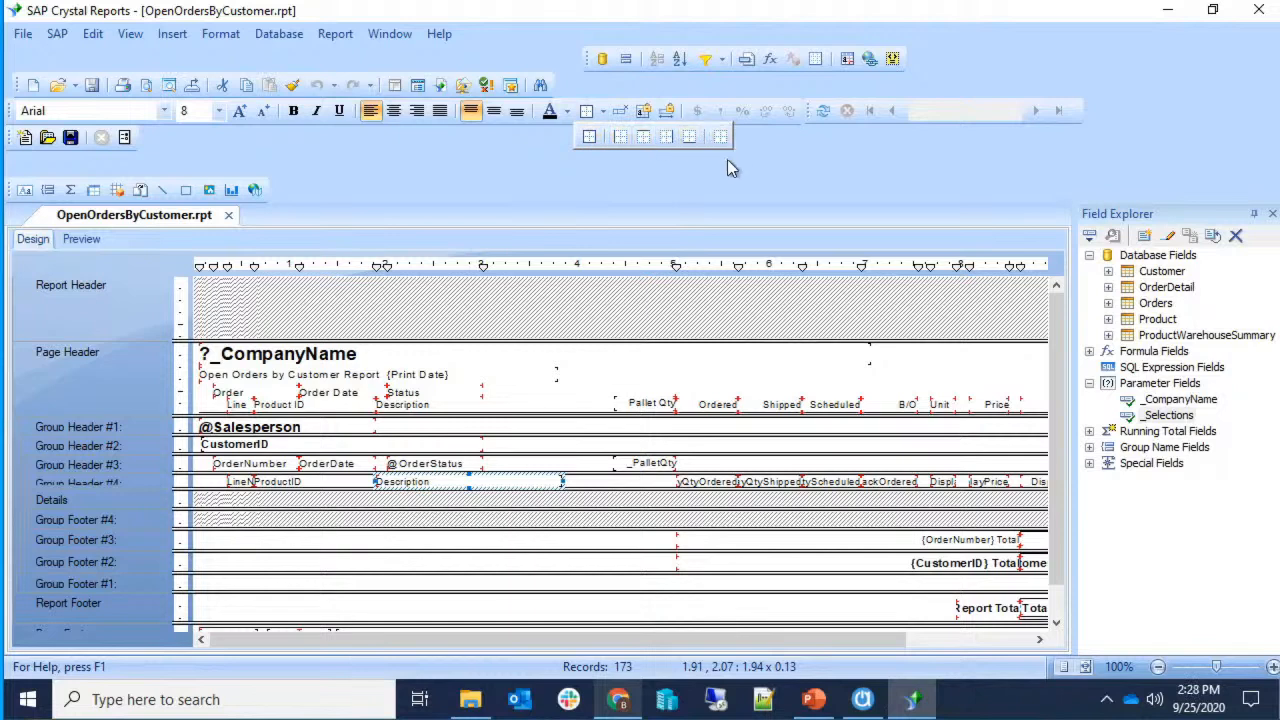
right_click(480, 487)
left_click(460, 485)
right_click(458, 480)
left_click(526, 141)
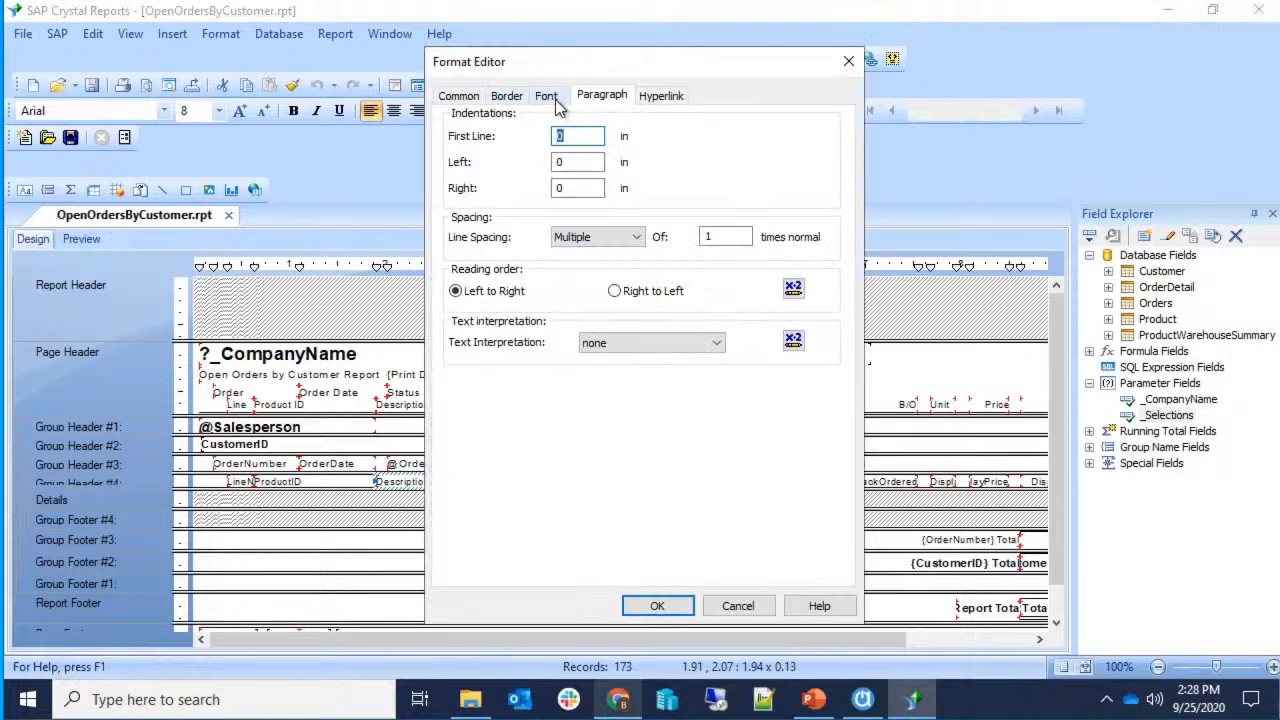
left_click(508, 97)
left_click(756, 141)
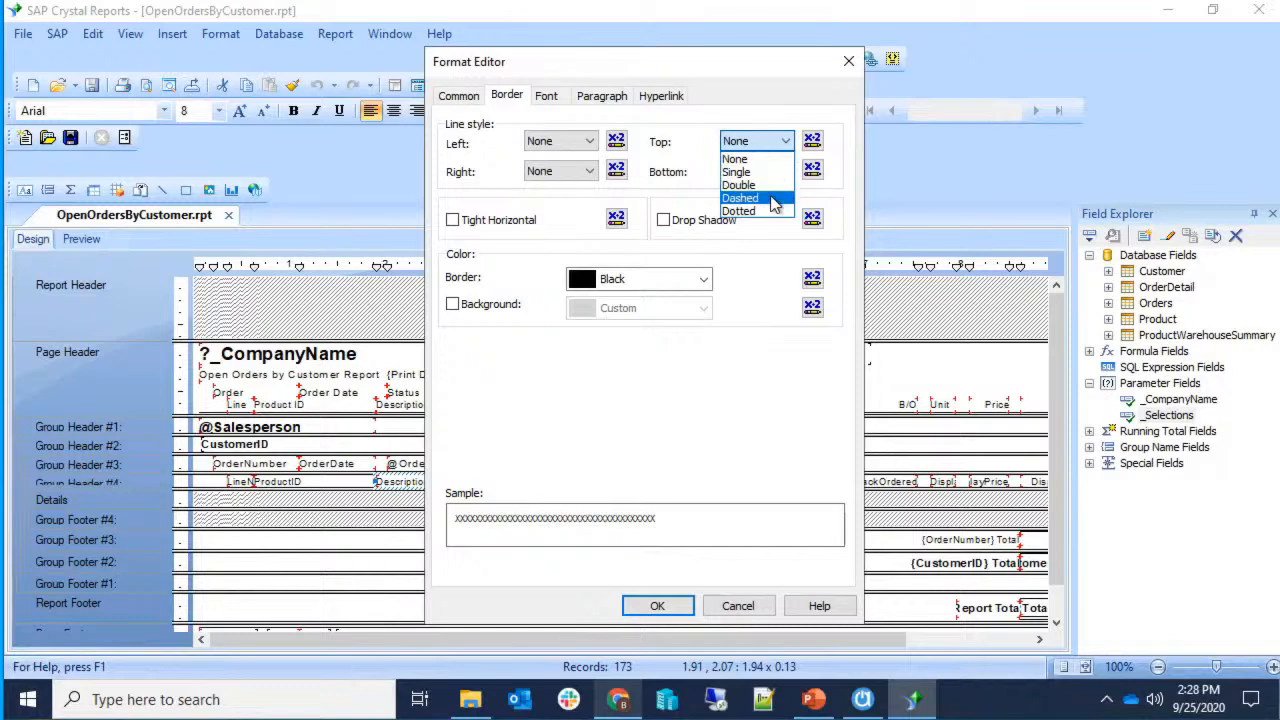
left_click(744, 622)
left_click(741, 609)
left_click_drag(745, 638, 900, 636)
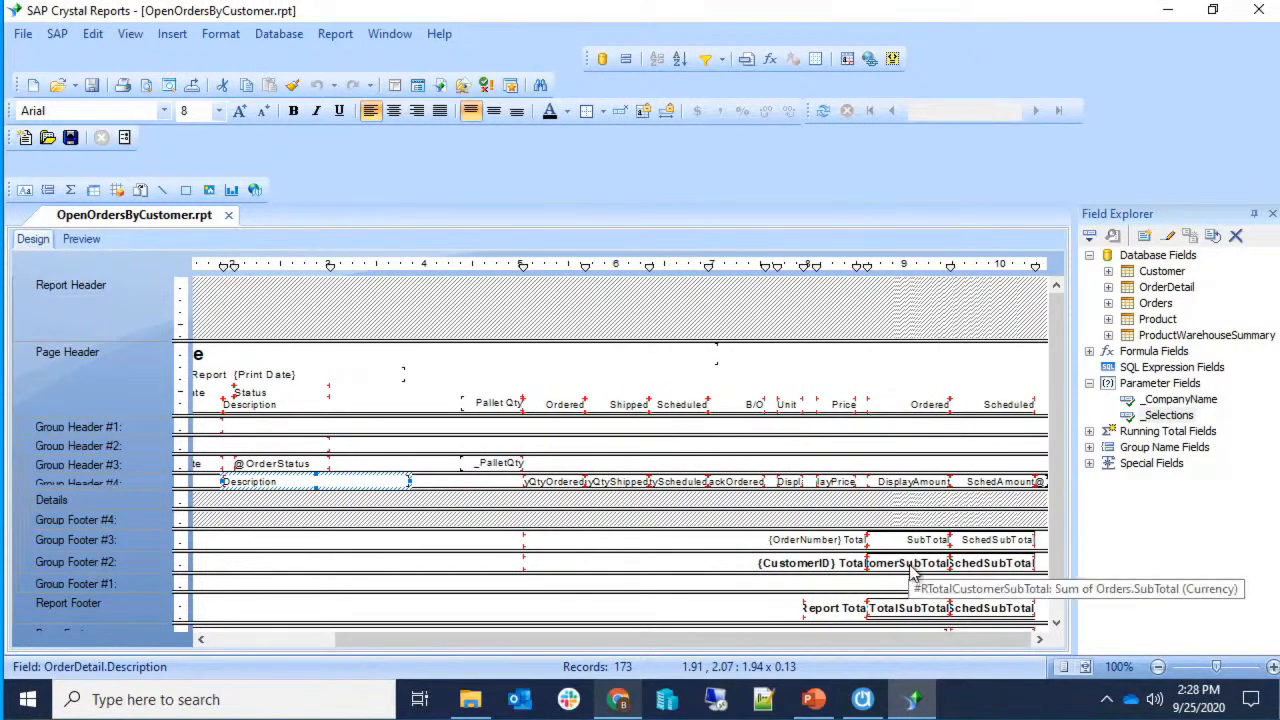
Select the TotalSubTotal field and switch the report to Preview.
left_click(914, 611)
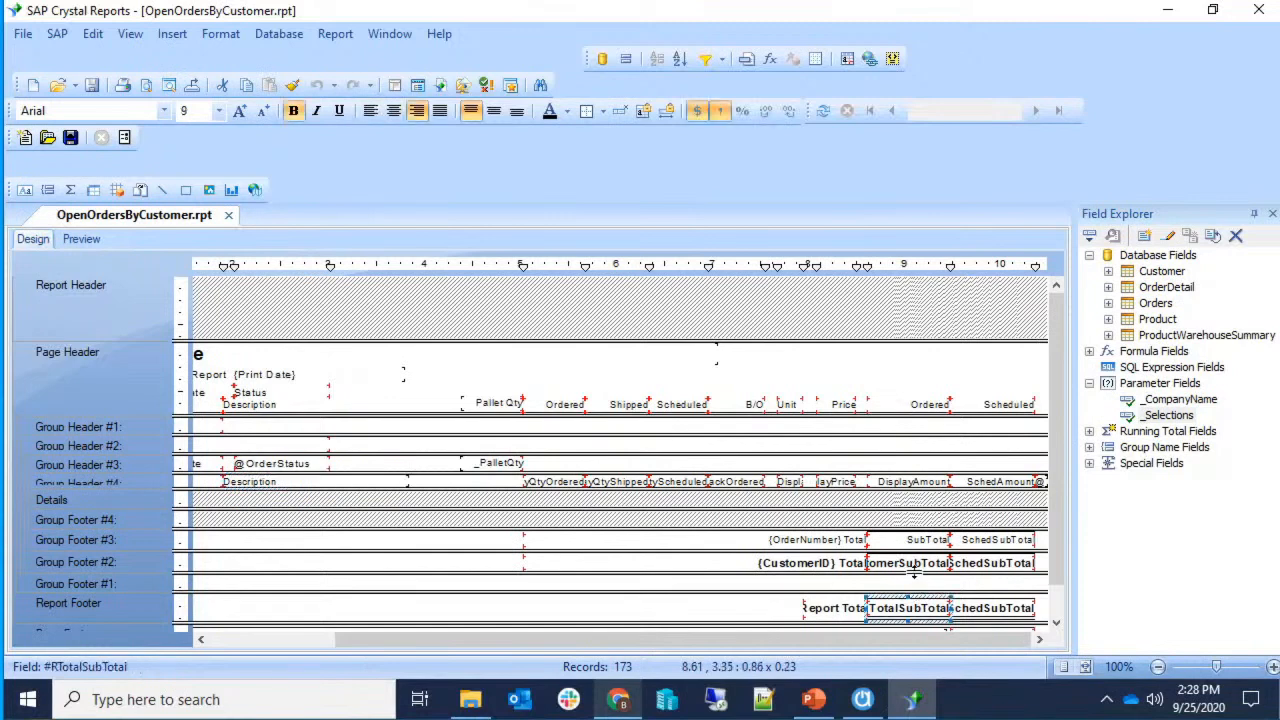
left_click(80, 242)
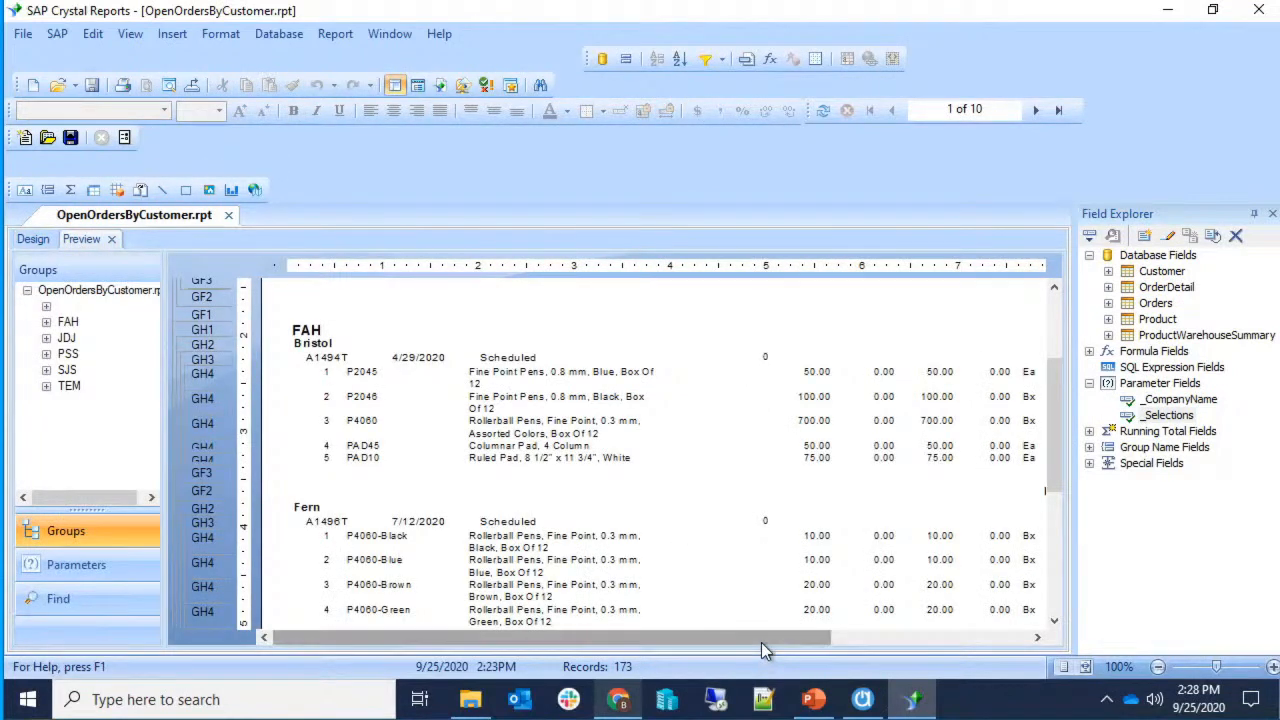
left_click(901, 636)
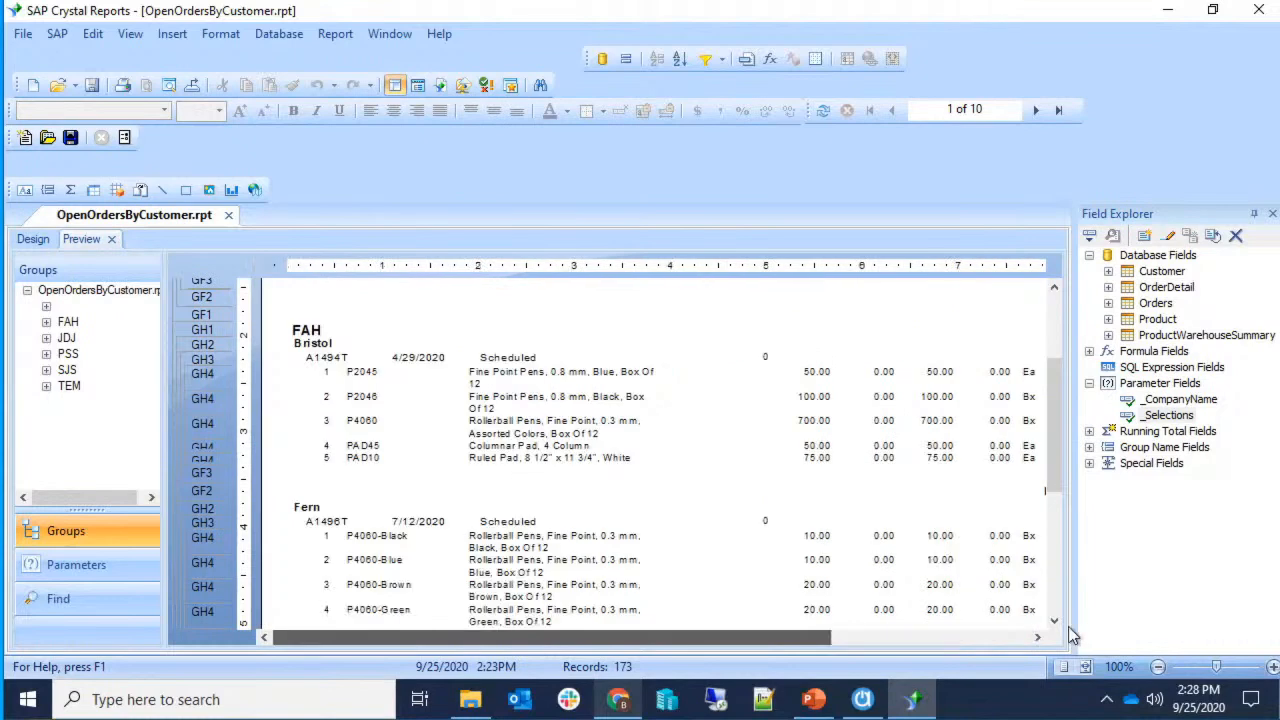
scroll(937, 522, "down", 3)
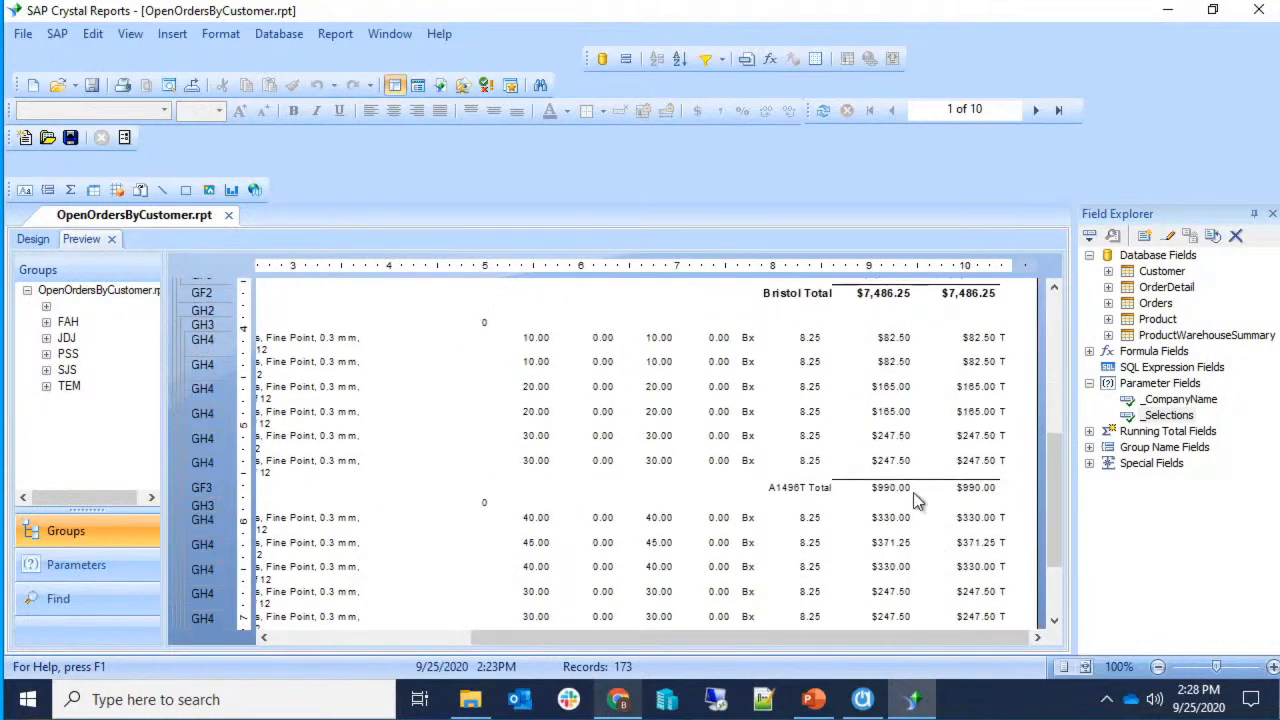
scroll(915, 500, "up", 1)
Give both A1496T order total amounts a Double top border.
left_click(893, 520)
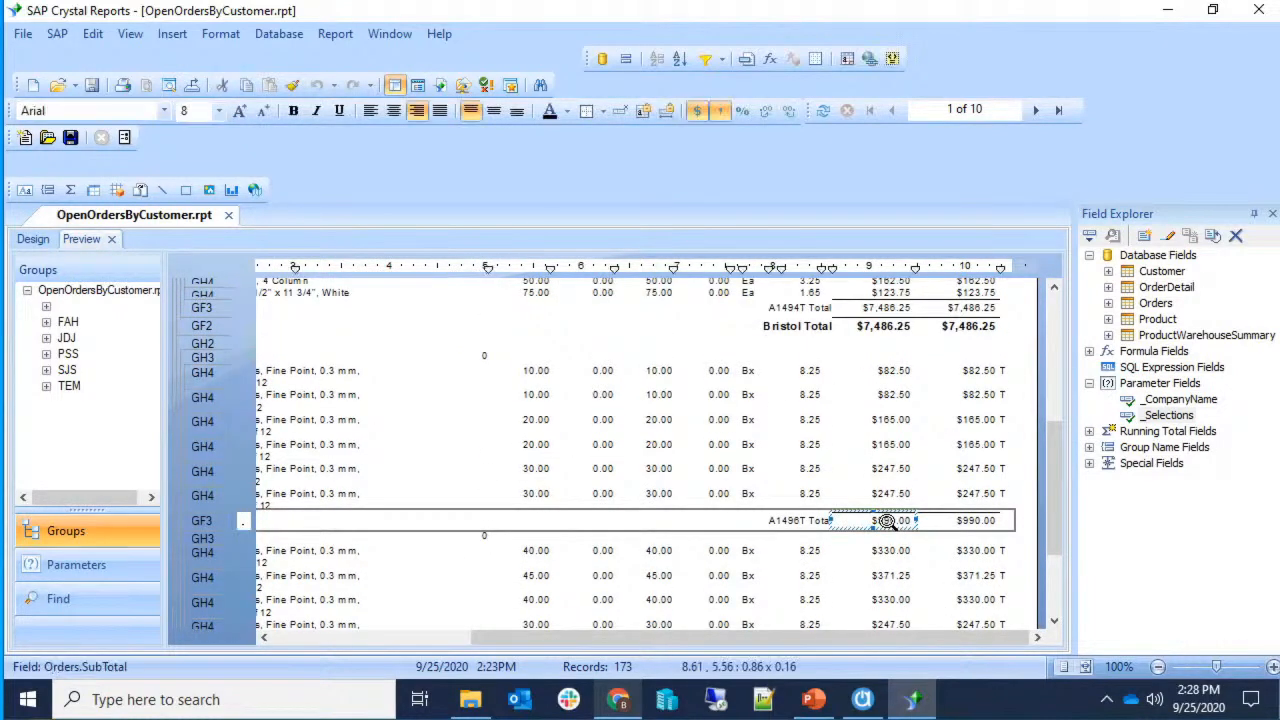
left_click(938, 520, "ctrl")
right_click(938, 520)
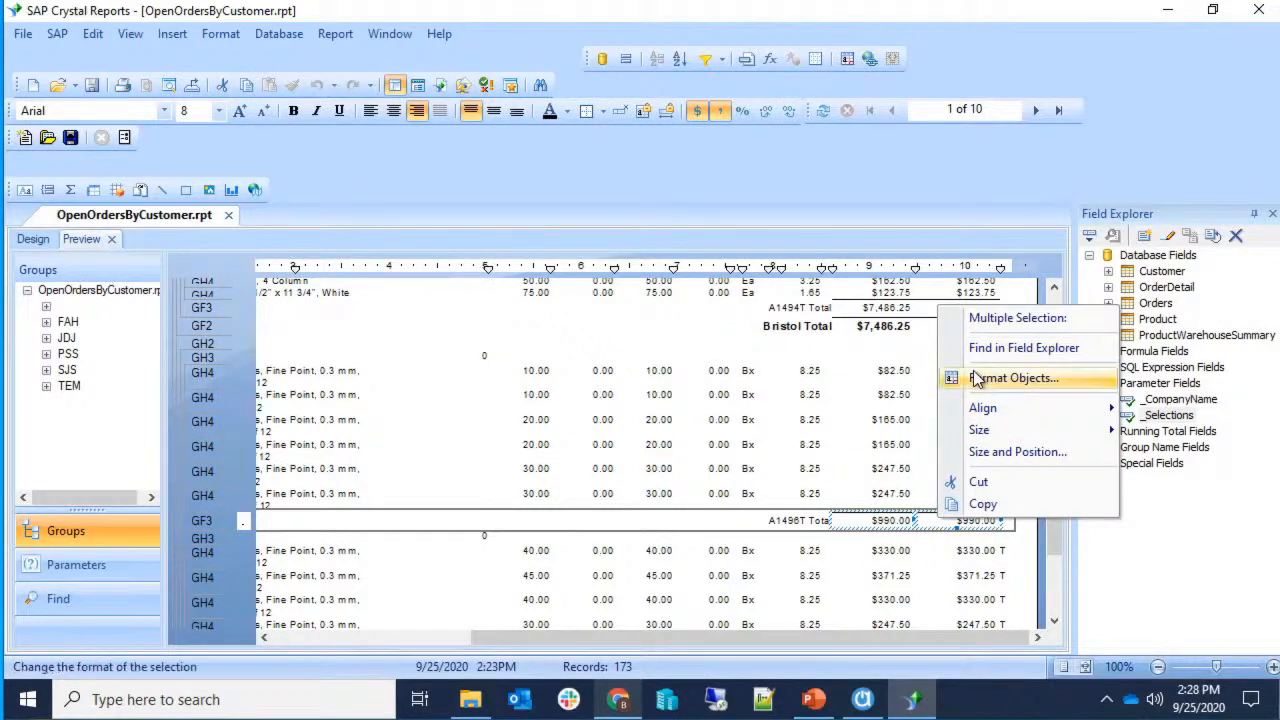
left_click(1005, 378)
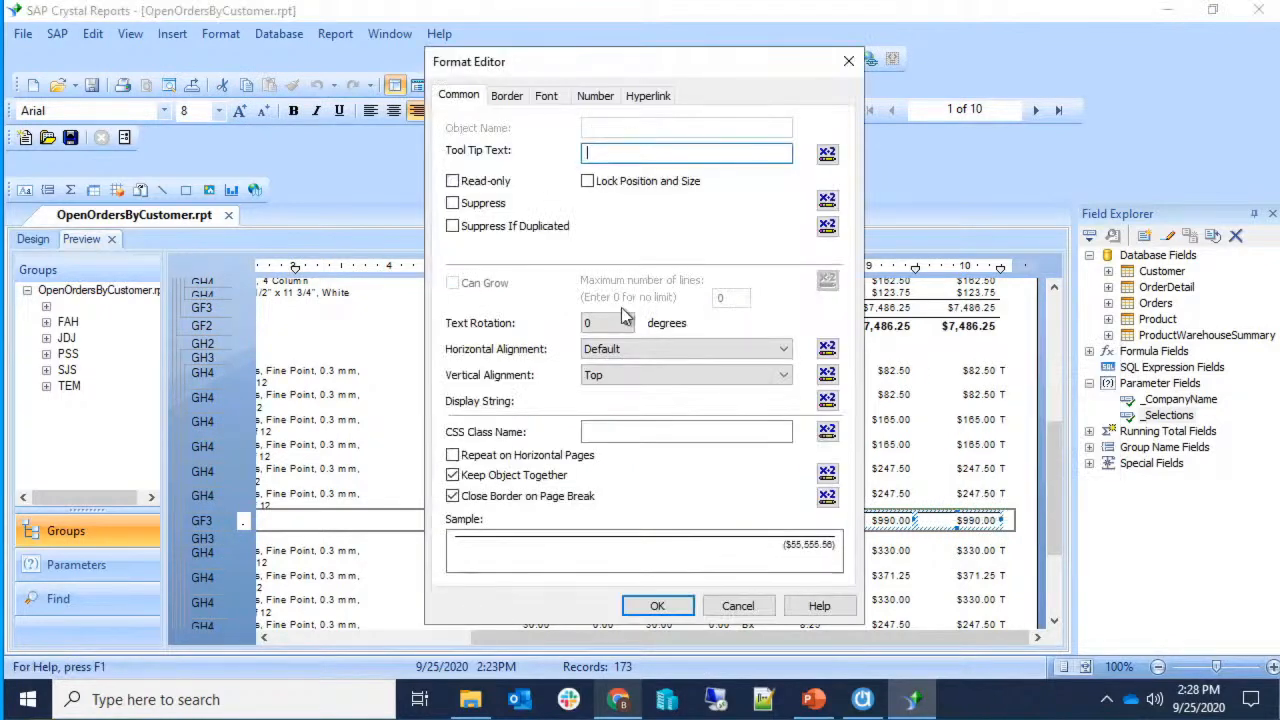
left_click(517, 95)
left_click(785, 143)
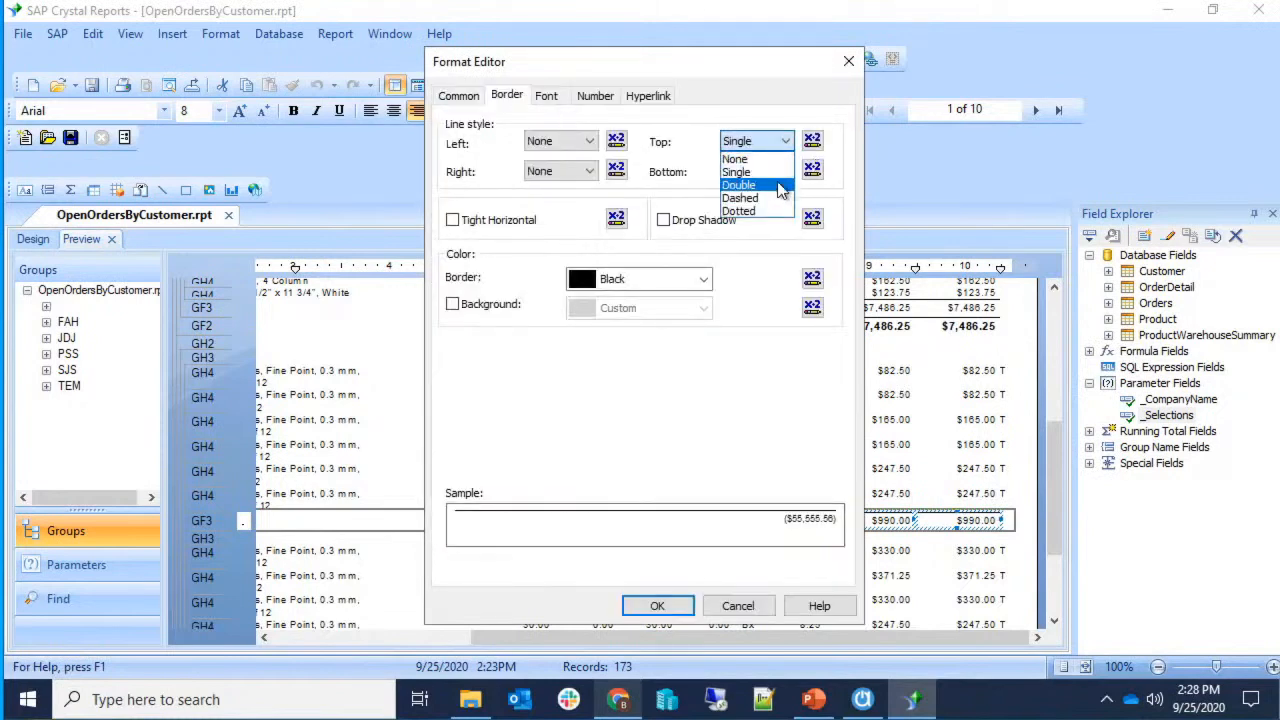
left_click(740, 185)
left_click(658, 606)
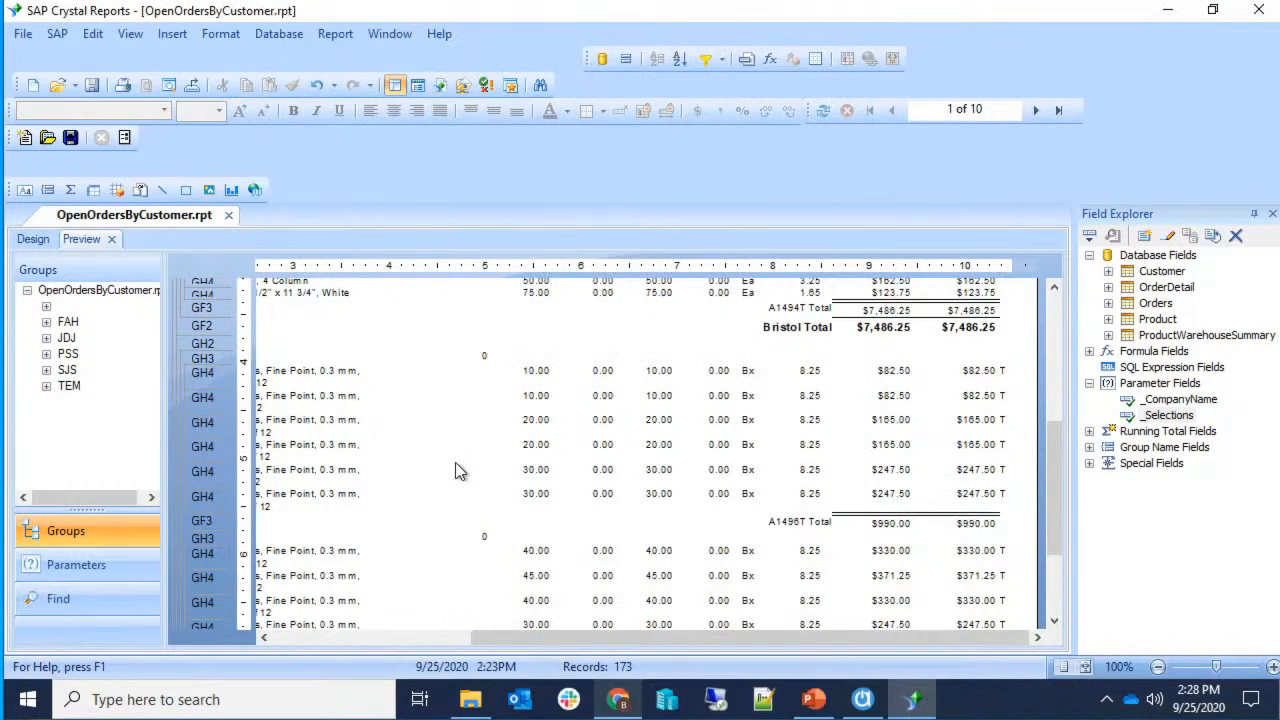
Check that the A1494T total also shows the double border, then clear the selection.
scroll(975, 366, "up", 3)
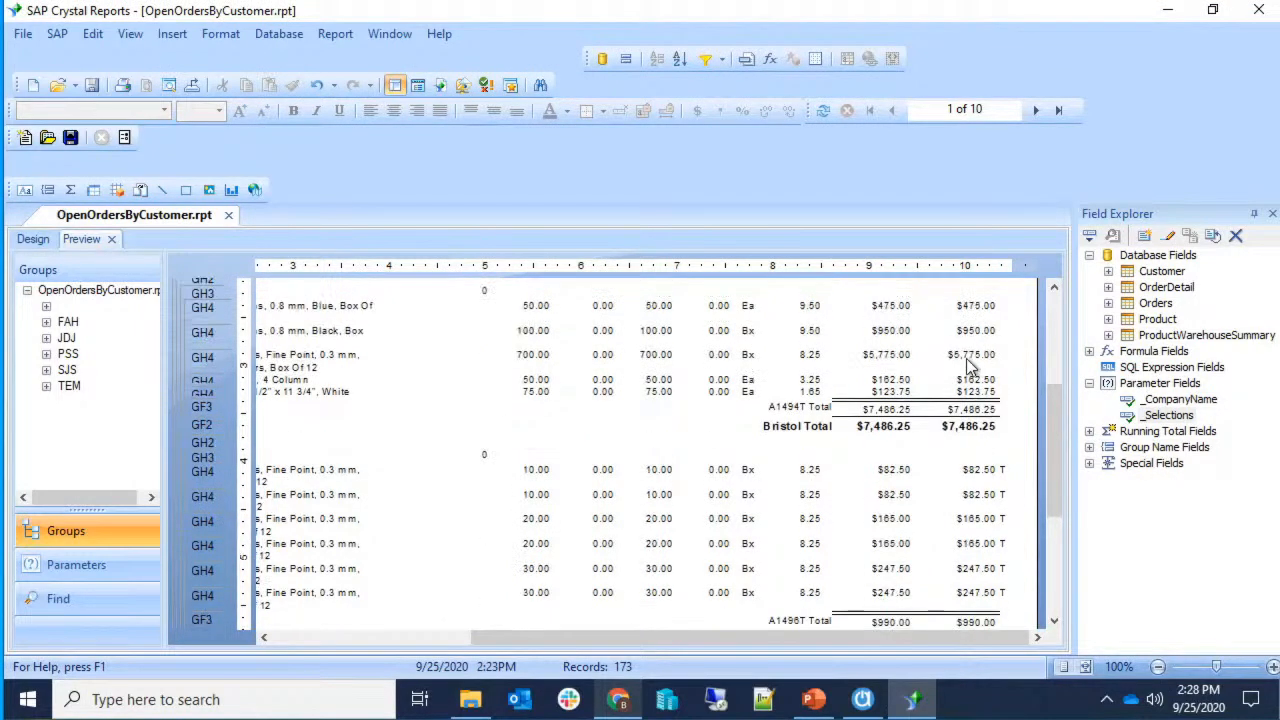
left_click(945, 408)
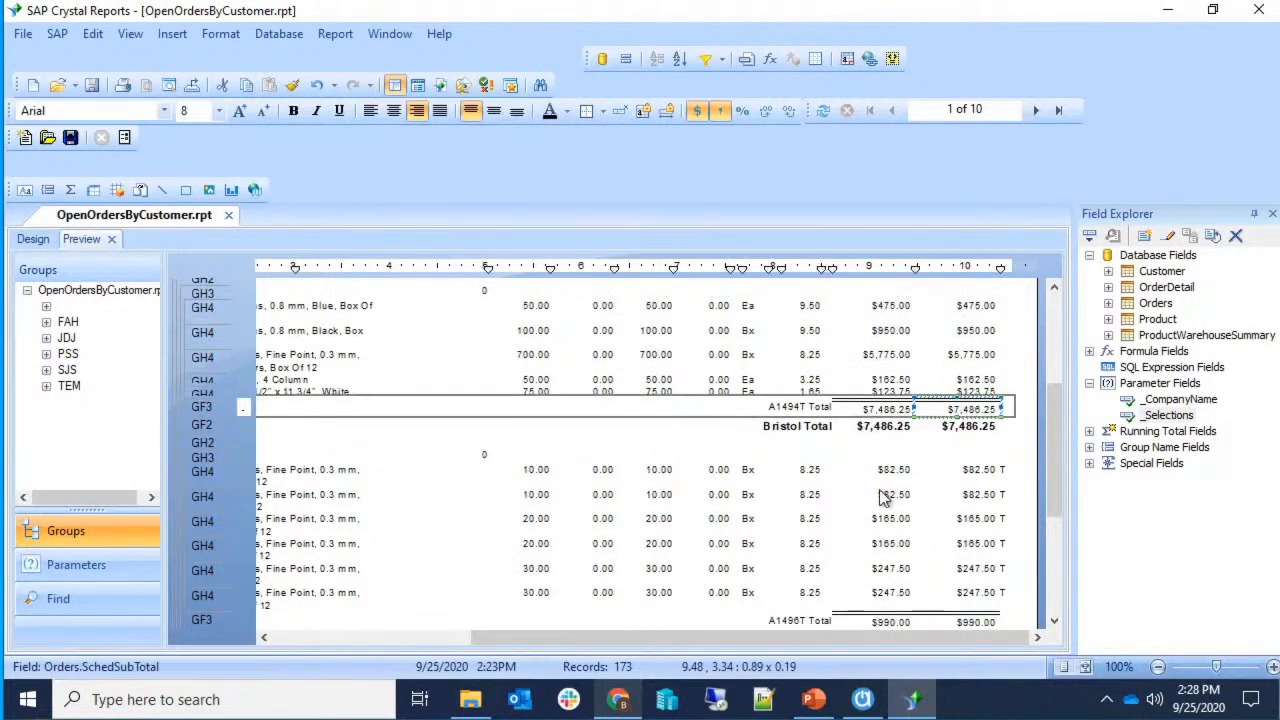
left_click(873, 439)
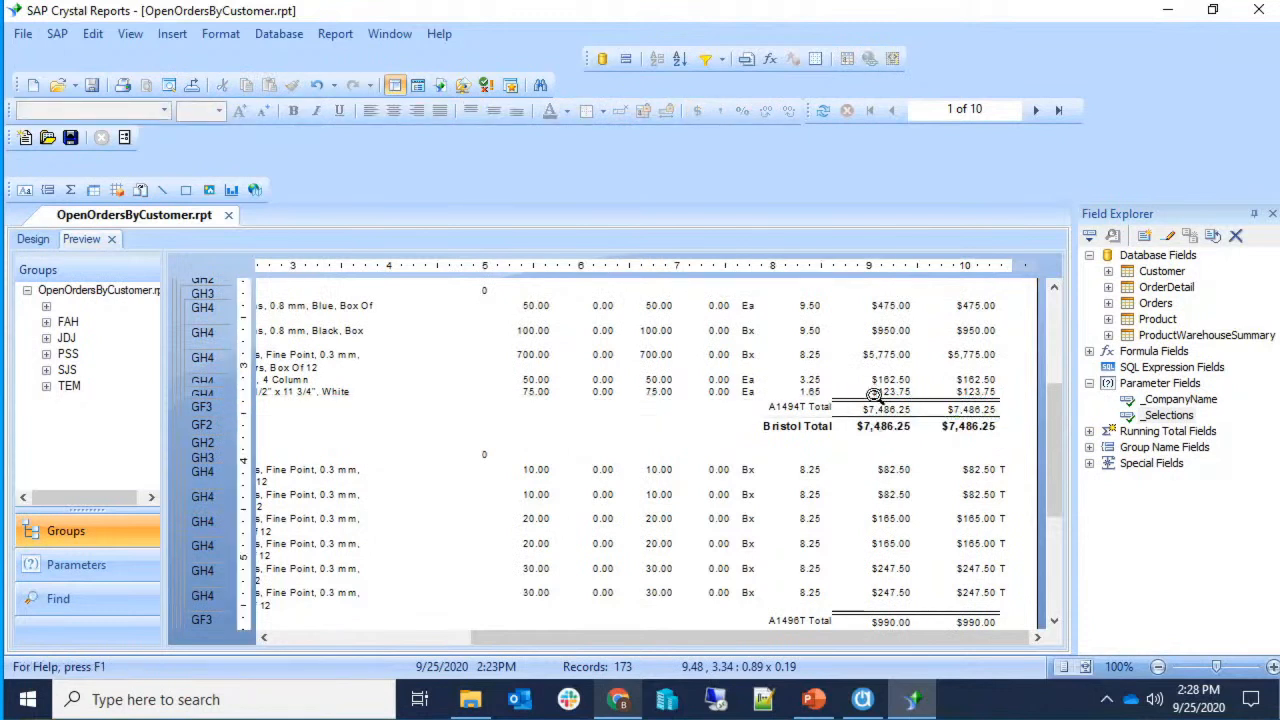